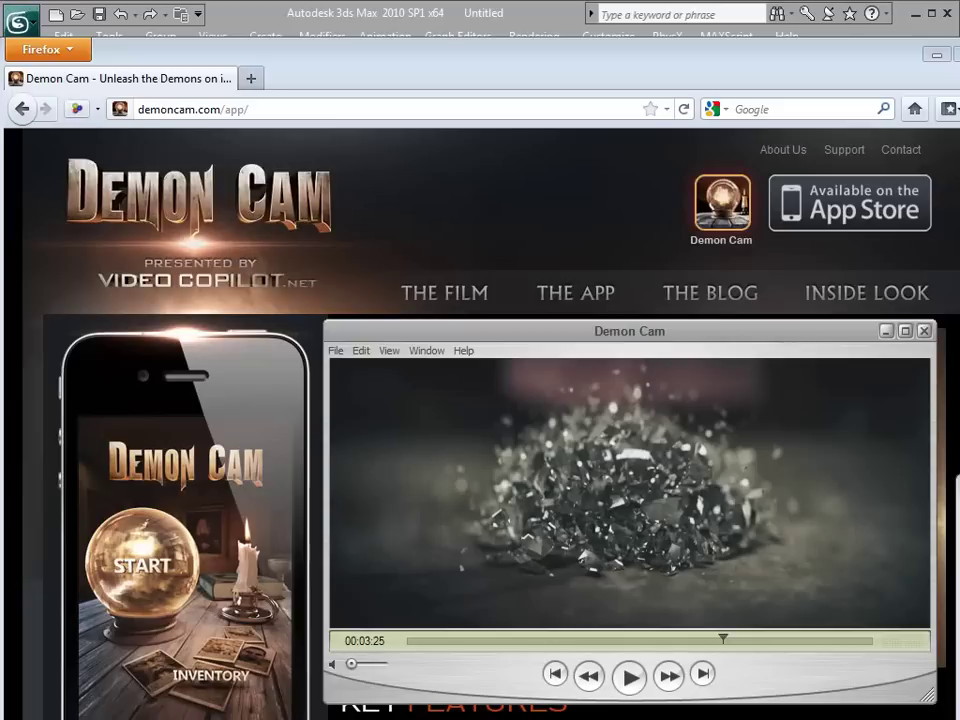
Switch to 3ds Max and change from the single Perspective view to the four-viewport layout.
{"action": "left_click", "coordinate": [432, 14]}
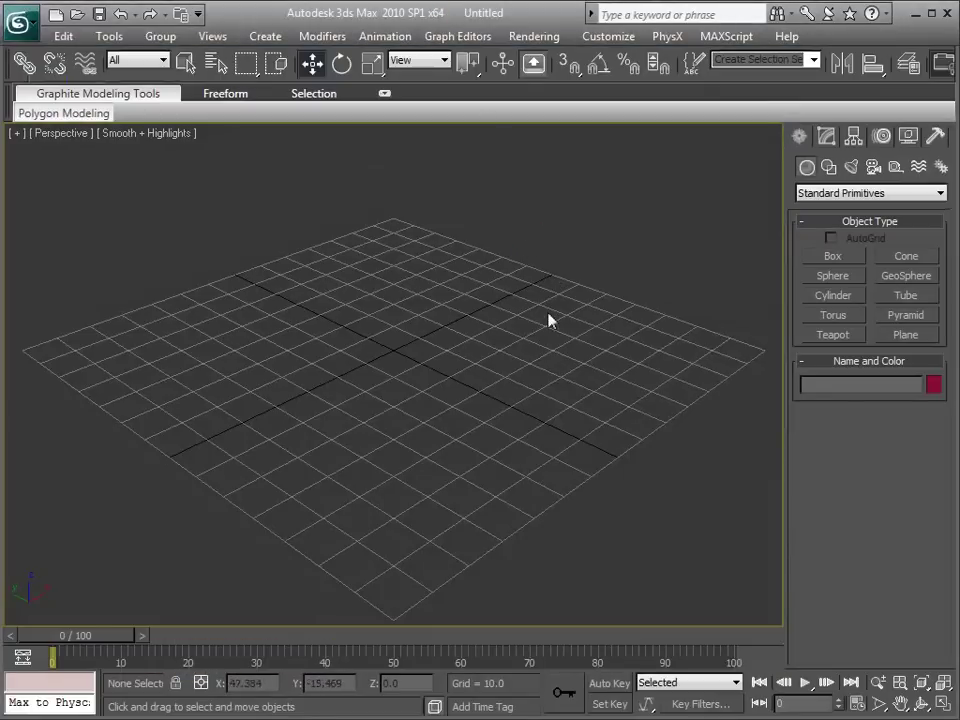
{"action": "key", "text": "alt+w"}
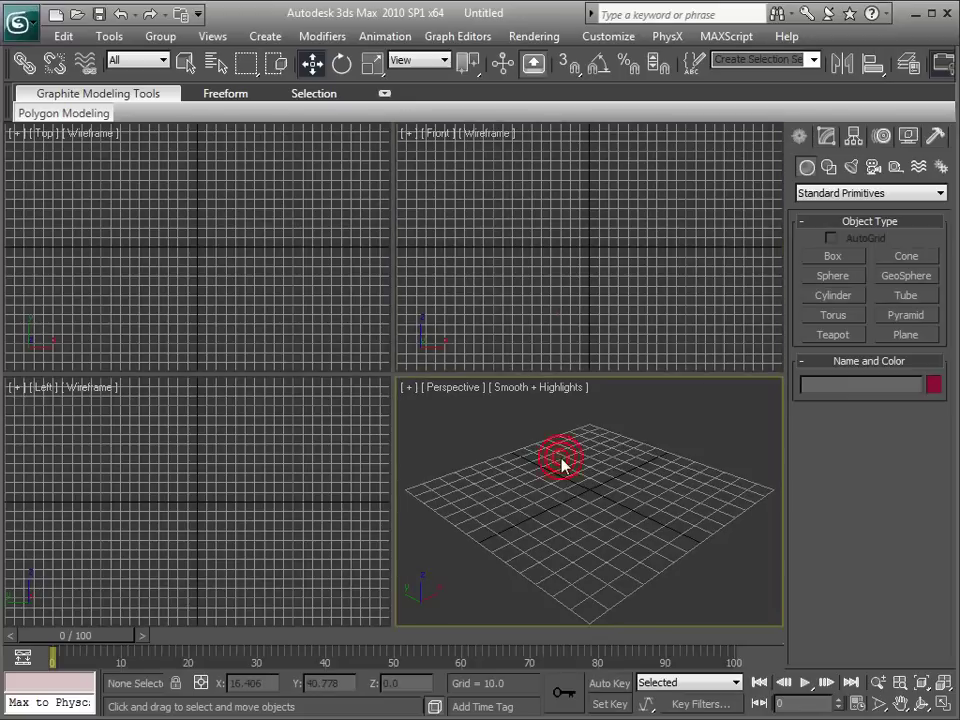
{"action": "right_click", "coordinate": [563, 360]}
{"action": "left_click", "coordinate": [558, 464]}
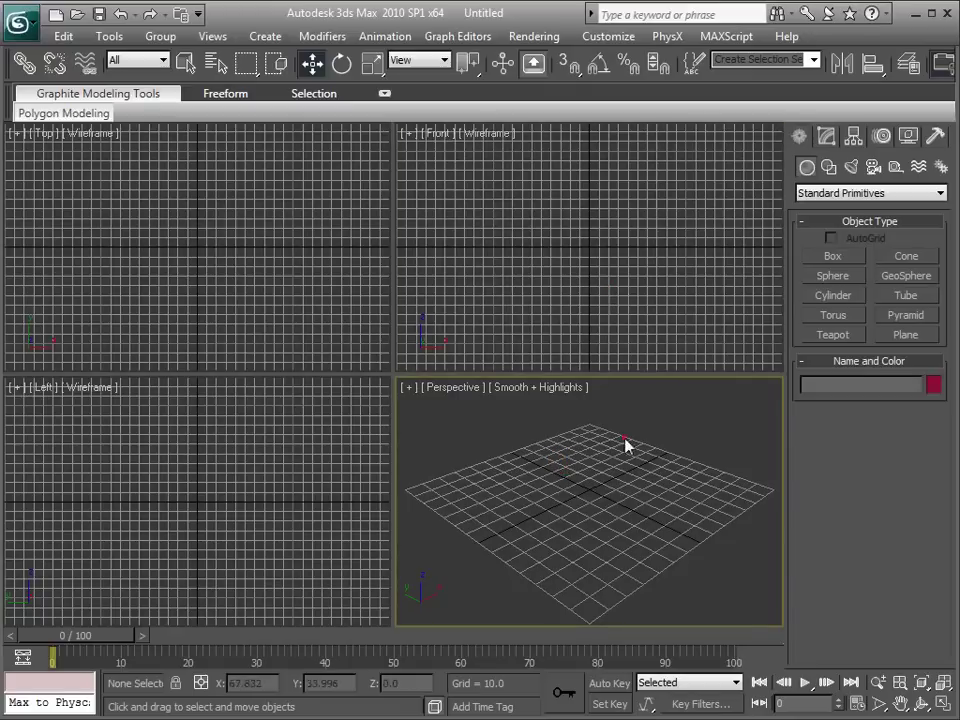
{"action": "left_click", "coordinate": [664, 306]}
{"action": "left_click", "coordinate": [645, 489]}
Create a thin box ground in the Perspective view, about 165.6 long, 174.1 wide and -2.2 high.
{"action": "left_click", "coordinate": [833, 256]}
{"action": "left_click_drag", "start_coordinate": [596, 407], "coordinate": [590, 634]}
{"action": "left_click", "coordinate": [590, 636]}
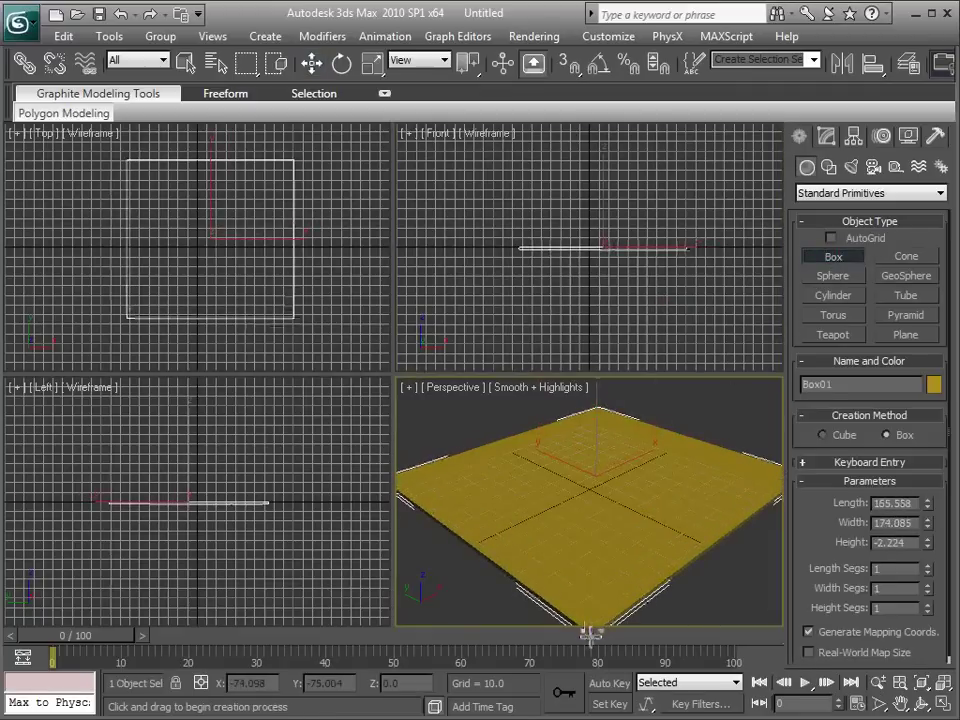
Create a sphere with a radius of about 19.5 near the middle of the box and set its segments to 64.
{"action": "mouse_move", "coordinate": [606, 520]}
{"action": "middle_mouse_down"}
{"action": "mouse_move", "coordinate": [612, 493]}
{"action": "mouse_move", "coordinate": [594, 534]}
{"action": "mouse_move", "coordinate": [609, 497]}
{"action": "mouse_move", "coordinate": [630, 506]}
{"action": "mouse_move", "coordinate": [610, 535]}
{"action": "middle_mouse_up"}
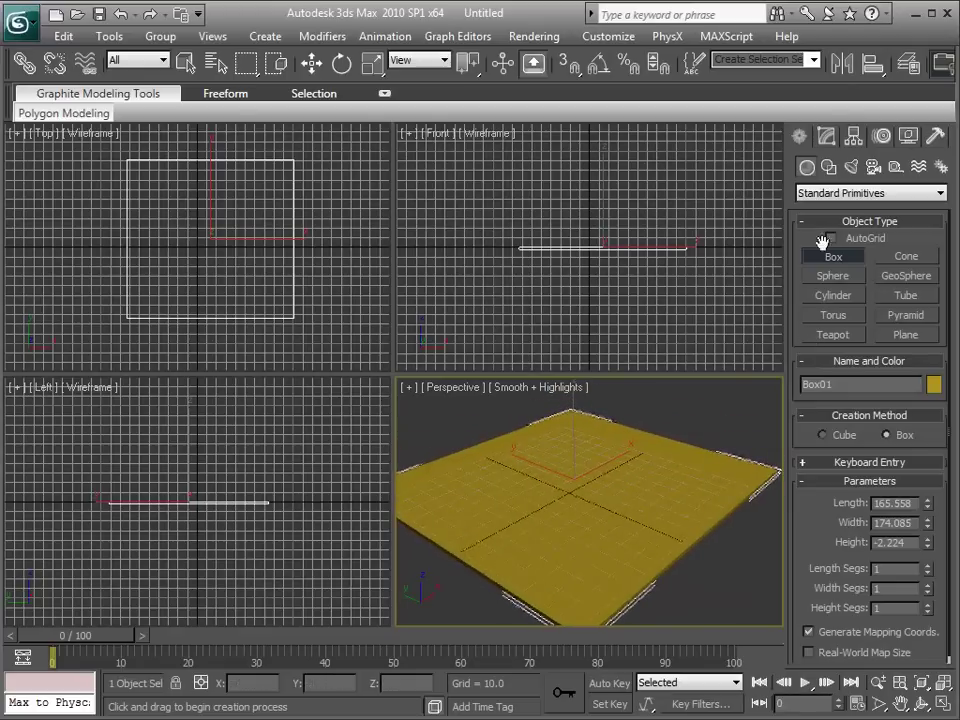
{"action": "left_click", "coordinate": [833, 278]}
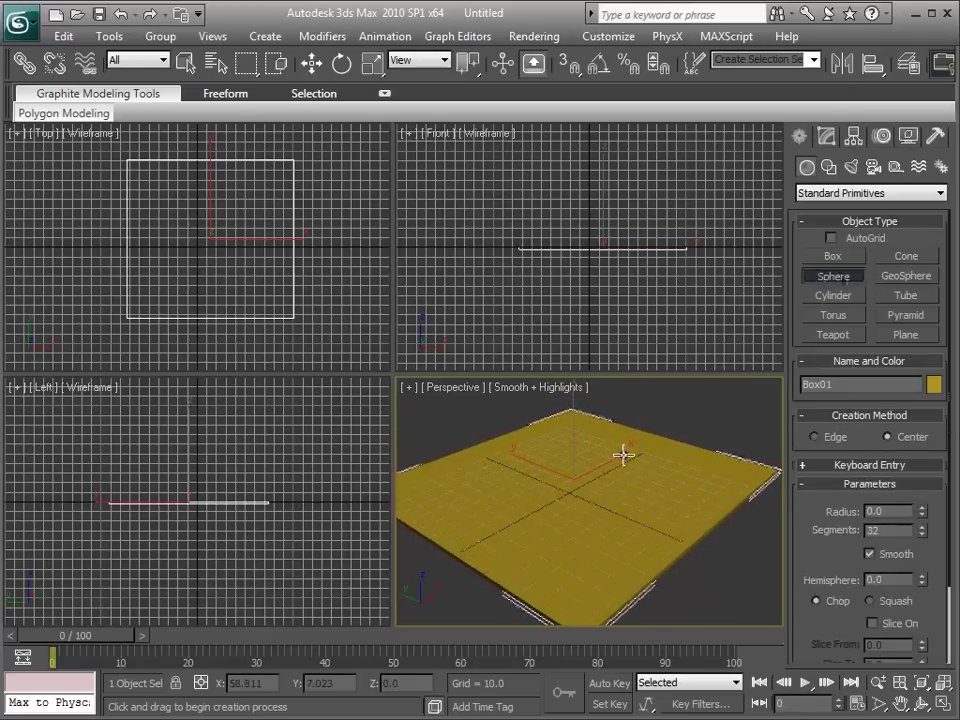
{"action": "left_click_drag", "start_coordinate": [575, 486], "coordinate": [600, 507]}
{"action": "middle_click_drag", "start_coordinate": [633, 519], "coordinate": [575, 513], "text": "alt"}
{"action": "double_click", "coordinate": [856, 530]}
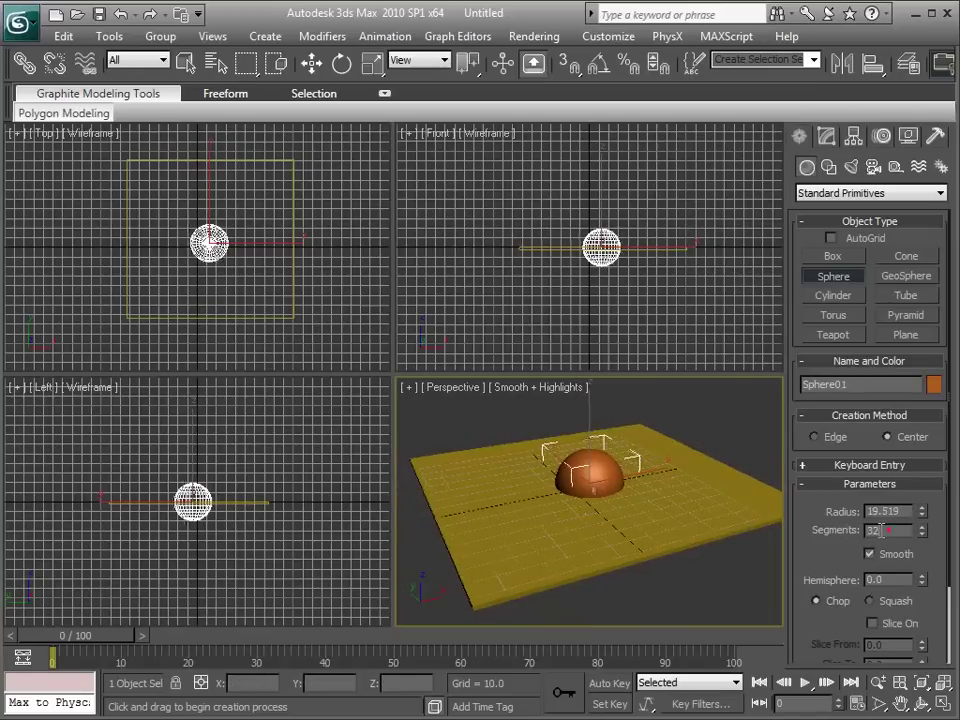
{"action": "type", "text": "64"}
{"action": "key", "text": "Return"}
Move the sphere straight up in the Front view to a Z position of about 131.6, high above the box.
{"action": "right_click", "coordinate": [600, 246]}
{"action": "right_click", "coordinate": [598, 241]}
{"action": "right_click", "coordinate": [598, 232]}
{"action": "left_click", "coordinate": [625, 246]}
{"action": "left_click_drag", "start_coordinate": [604, 201], "coordinate": [600, 177]}
{"action": "middle_click_drag", "start_coordinate": [648, 260], "coordinate": [641, 334]}
{"action": "left_click_drag", "start_coordinate": [597, 251], "coordinate": [591, 146]}
{"action": "scroll", "coordinate": [590, 470], "scroll_direction": "down", "scroll_amount": 3}
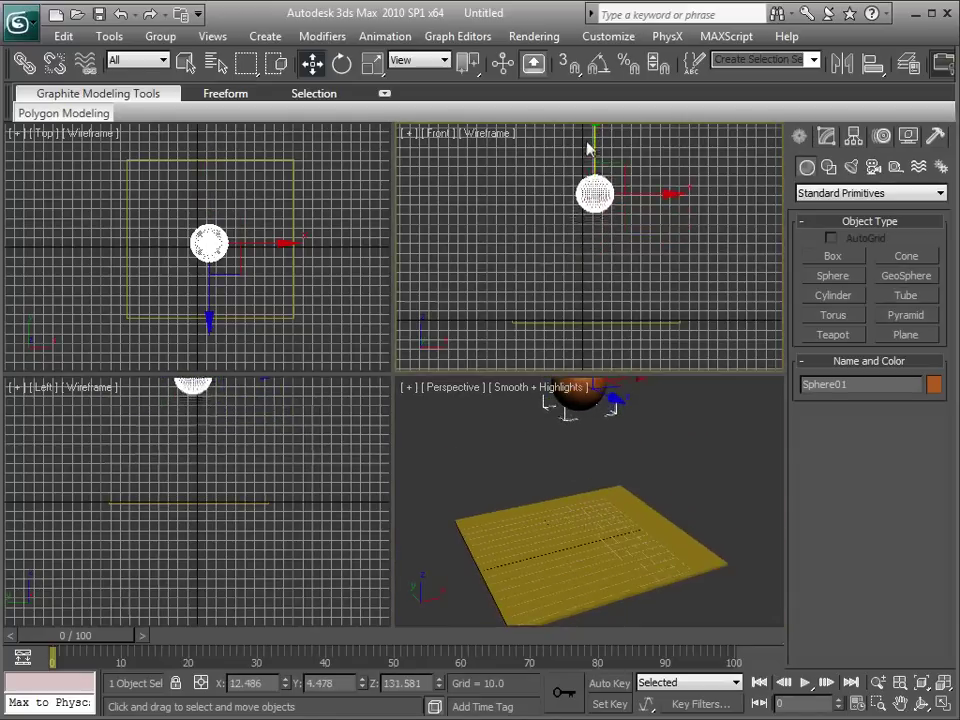
{"action": "left_click", "coordinate": [632, 476]}
{"action": "scroll", "coordinate": [589, 519], "scroll_direction": "down", "scroll_amount": 3}
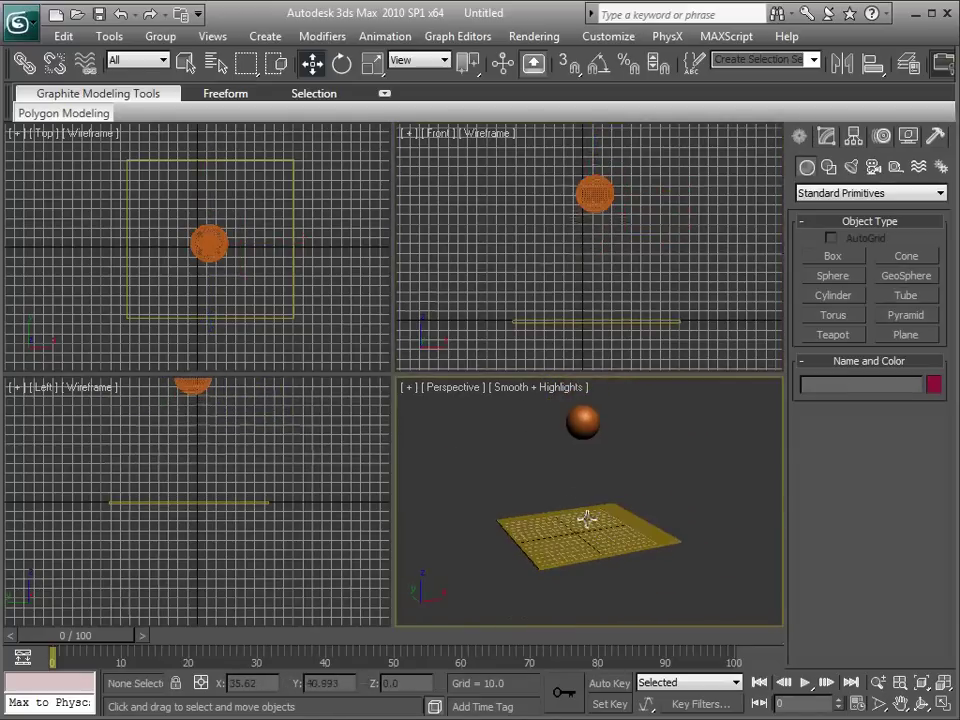
Switch to the Demon Cam reference video, examine the frame where the glass ball hits the table, and return to 3ds Max.
{"action": "key", "text": "alt+Tab"}
{"action": "left_click_drag", "start_coordinate": [722, 639], "coordinate": [720, 639]}
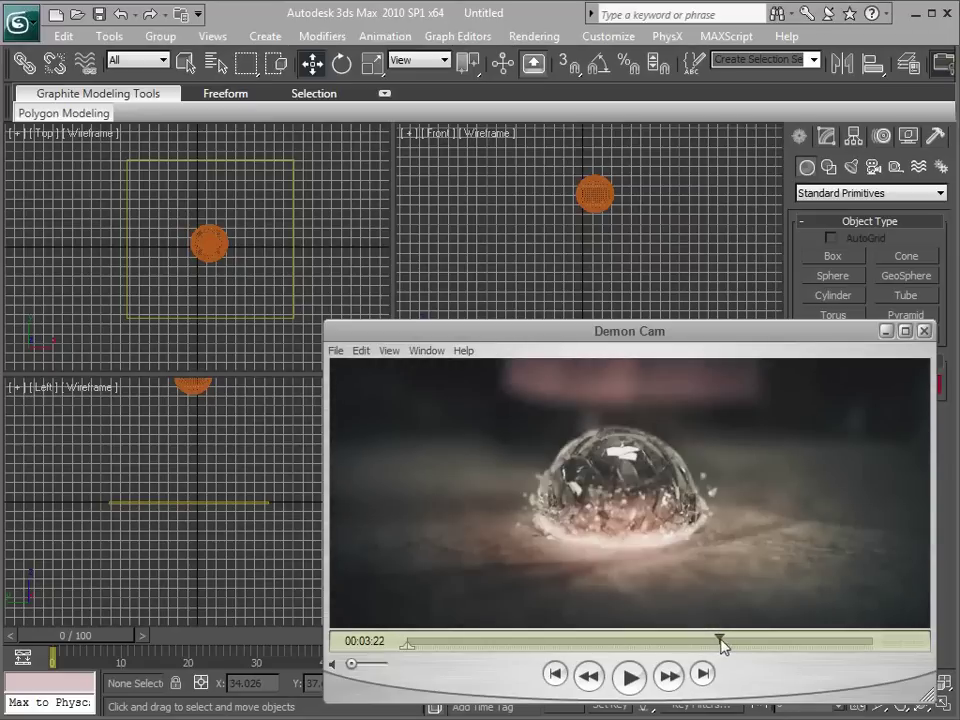
{"action": "left_click", "coordinate": [643, 219]}
Maximize the Perspective viewport with both the sphere and the box in view and nothing selected.
{"action": "left_click", "coordinate": [594, 432]}
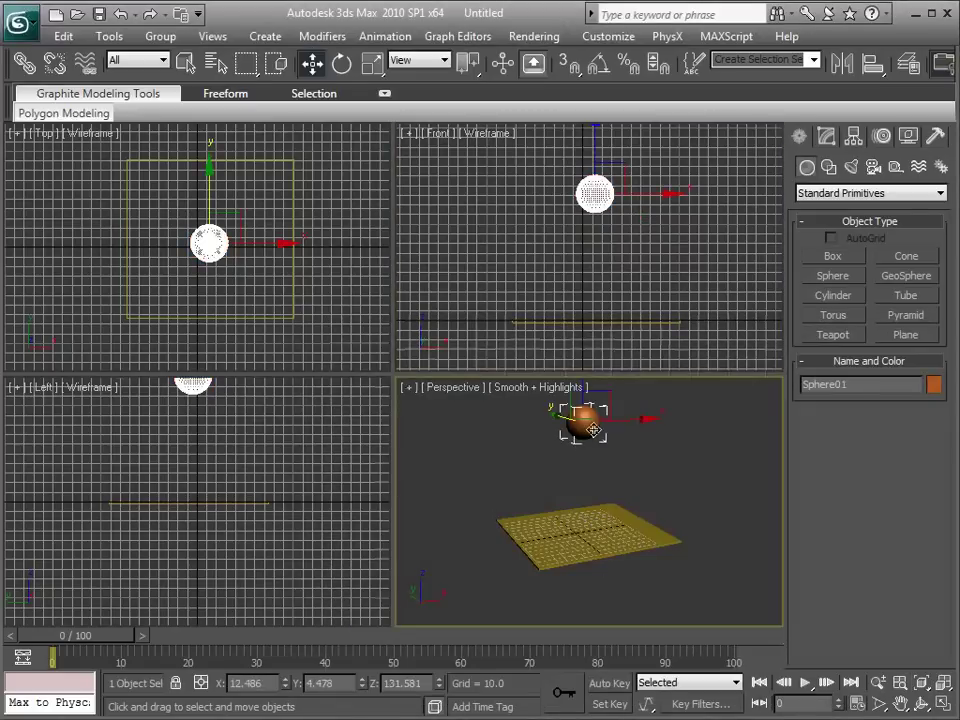
{"action": "key", "text": "alt+w"}
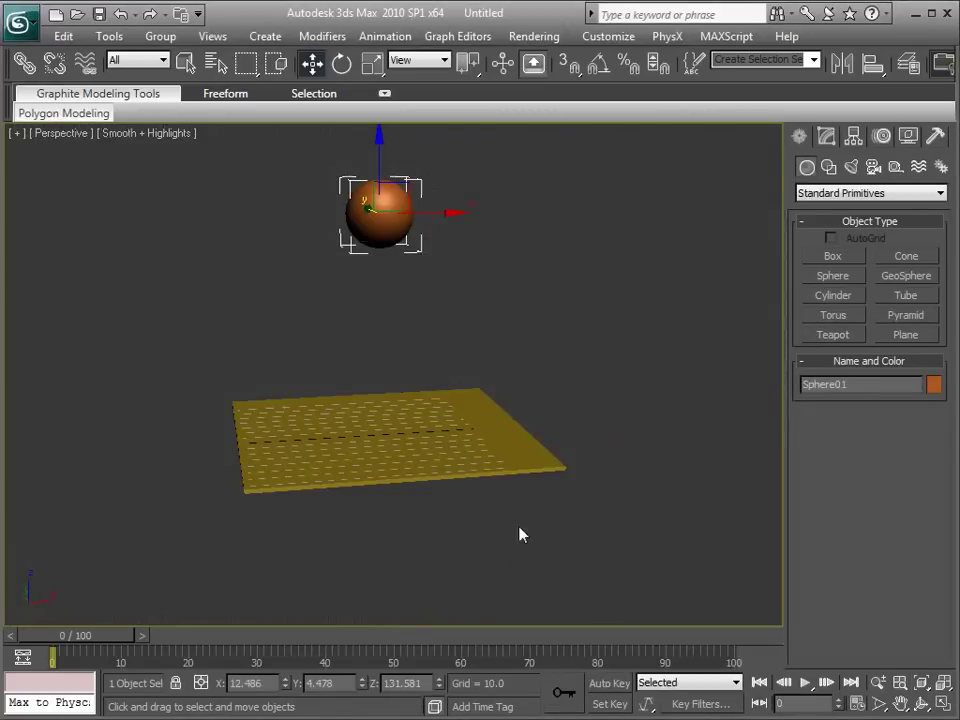
{"action": "left_click", "coordinate": [418, 391]}
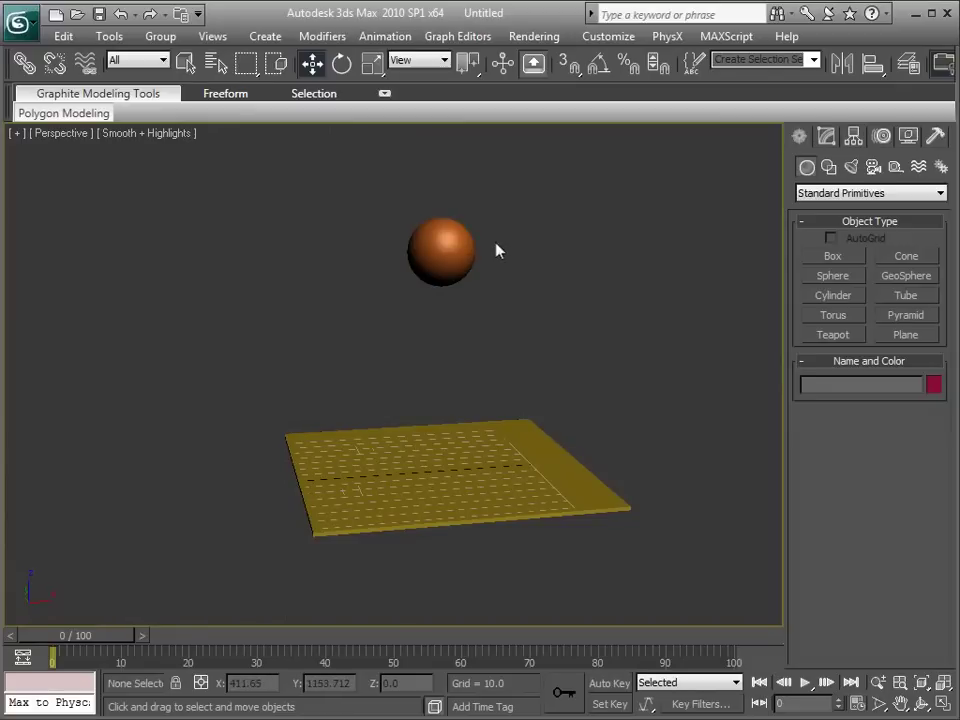
Open the RayFire floater from the RayFire object category and place it clear of the sphere and most of the box.
{"action": "left_click", "coordinate": [805, 168]}
{"action": "left_click", "coordinate": [821, 194]}
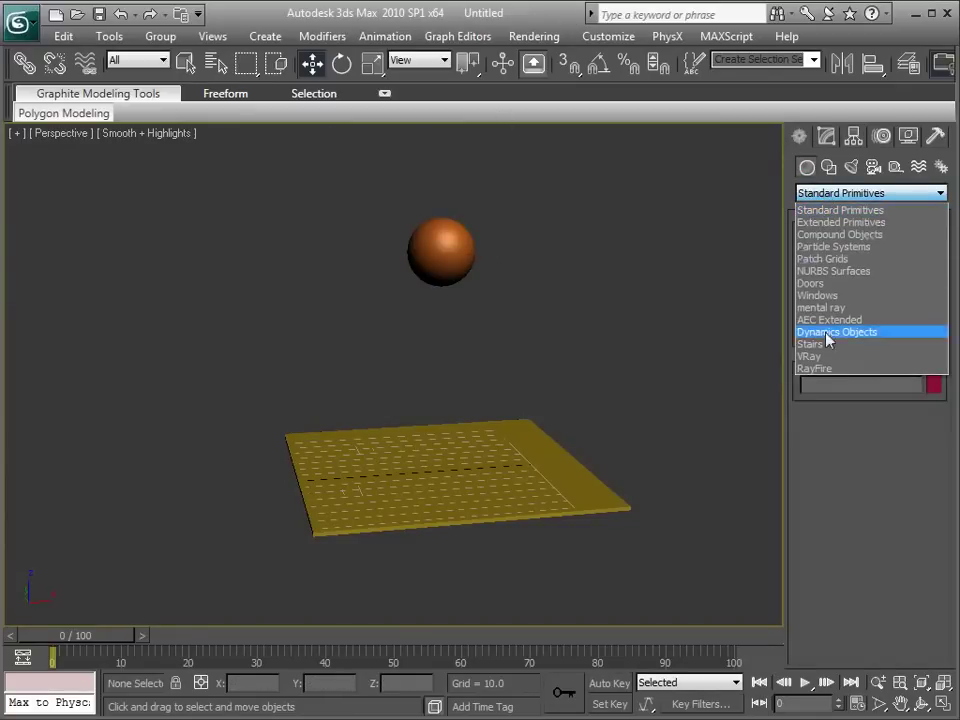
{"action": "left_click", "coordinate": [813, 369]}
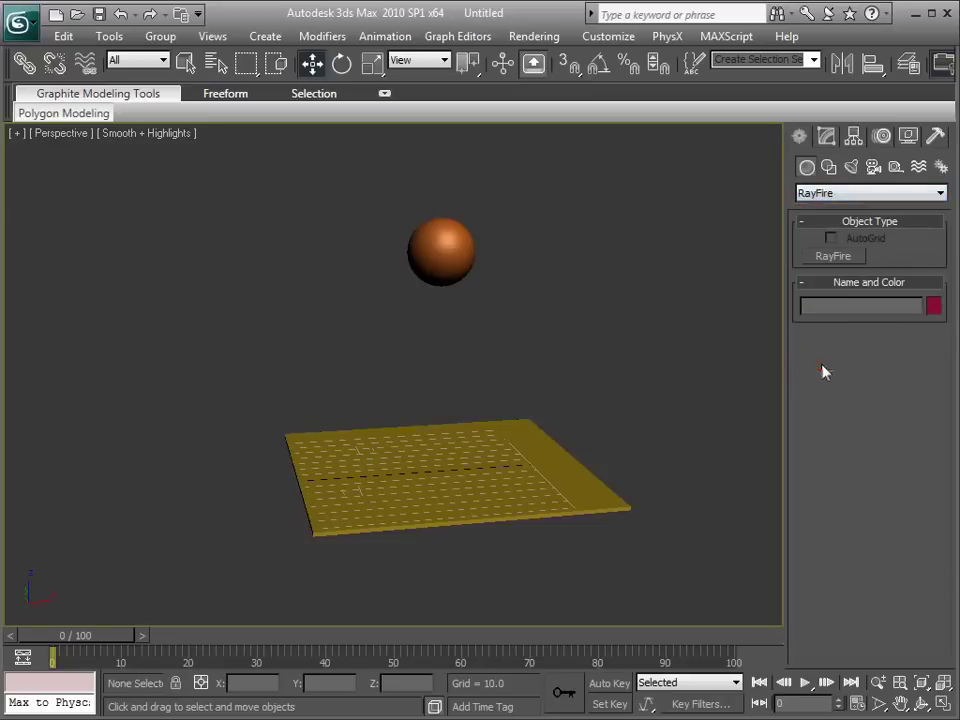
{"action": "left_click", "coordinate": [833, 257]}
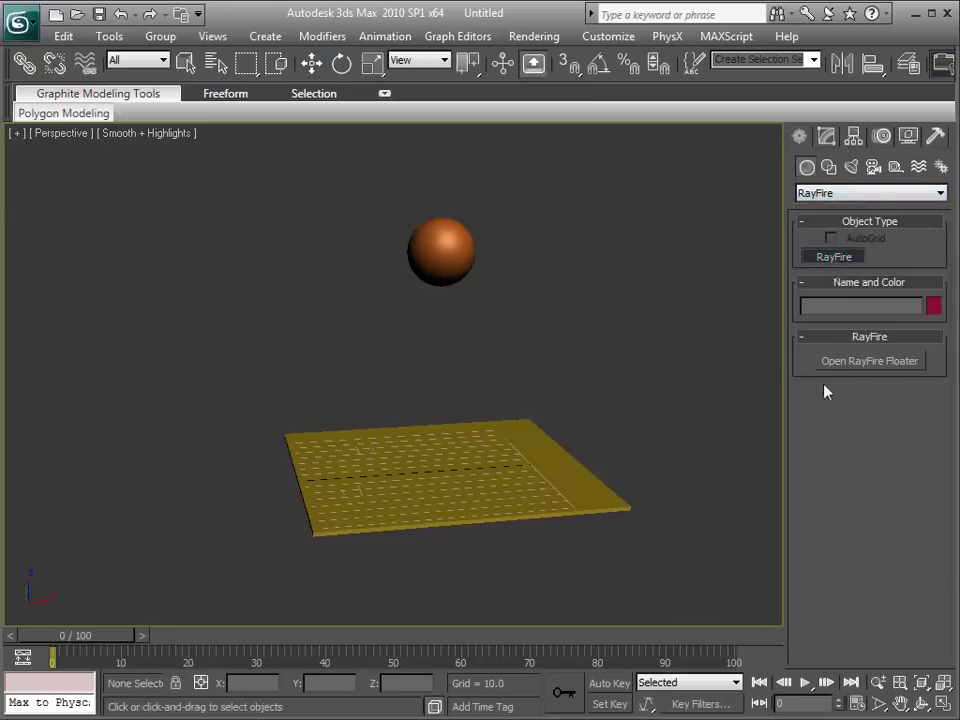
{"action": "left_click", "coordinate": [856, 368]}
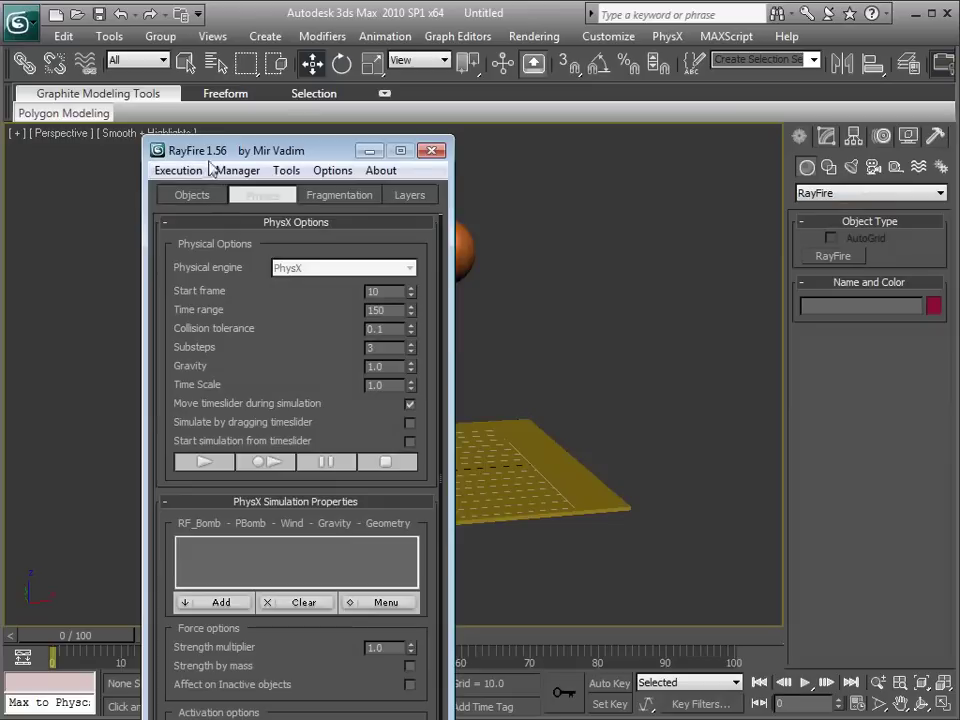
{"action": "left_click_drag", "start_coordinate": [248, 150], "coordinate": [701, 109]}
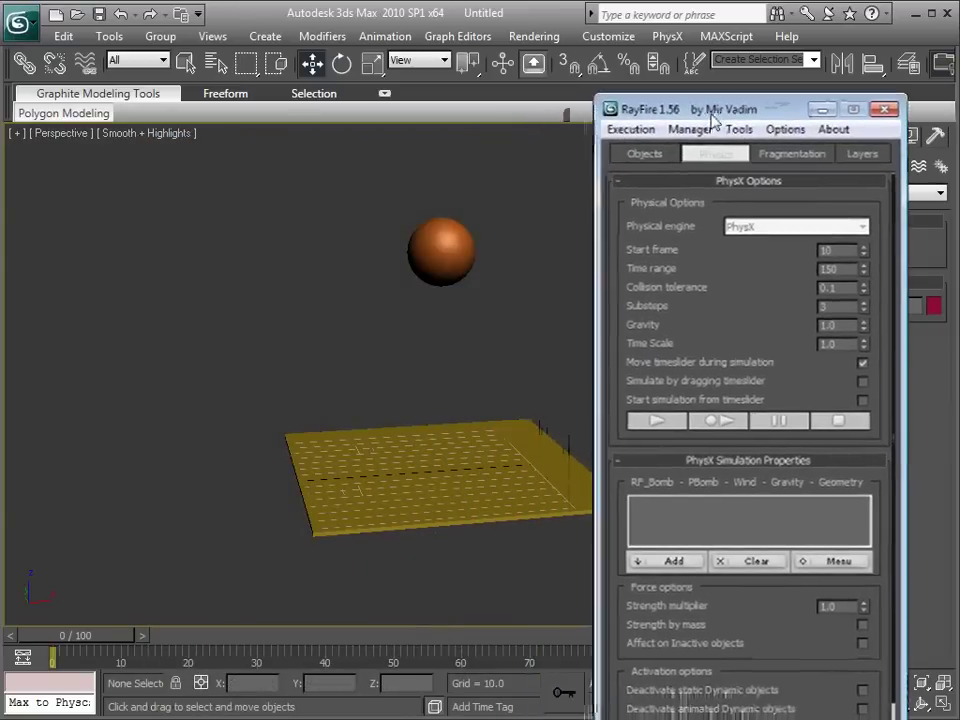
{"action": "middle_click_drag", "start_coordinate": [505, 388], "coordinate": [446, 396]}
{"action": "left_click_drag", "start_coordinate": [745, 378], "coordinate": [747, 487]}
{"action": "left_click_drag", "start_coordinate": [716, 109], "coordinate": [690, 60]}
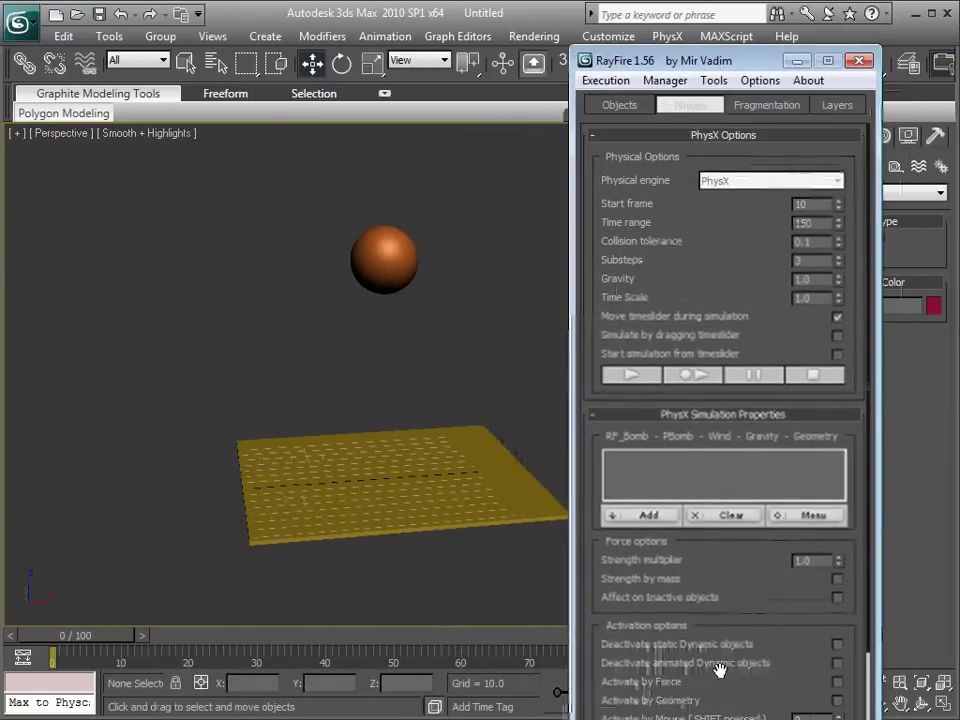
{"action": "left_click_drag", "start_coordinate": [730, 718], "coordinate": [728, 690]}
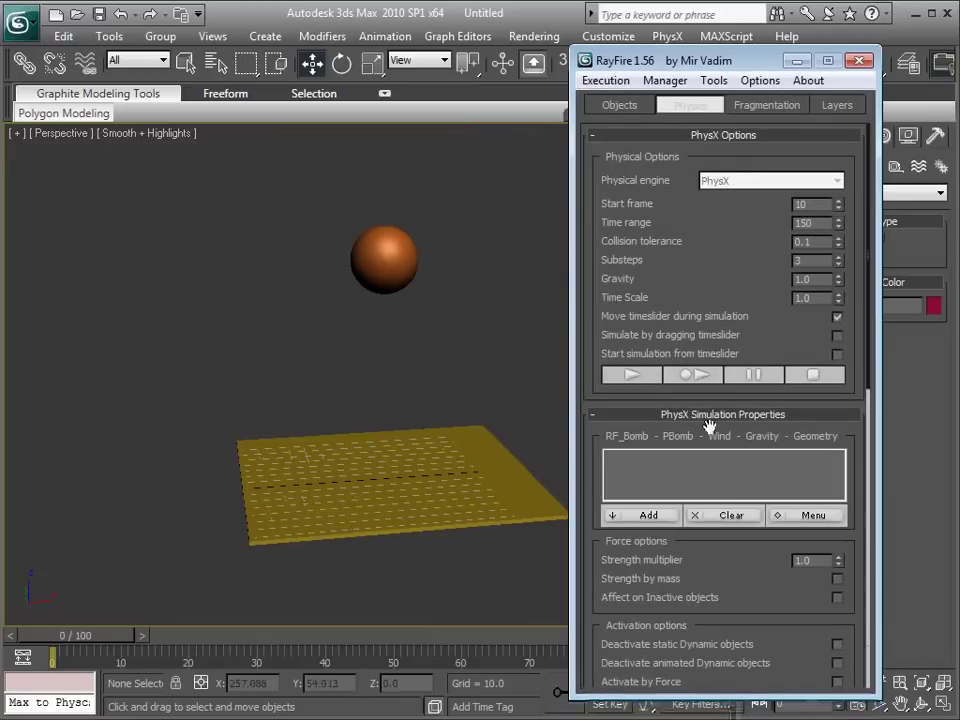
Add the sphere to RayFire's Dynamic / Impact Objects.
{"action": "left_click", "coordinate": [619, 106]}
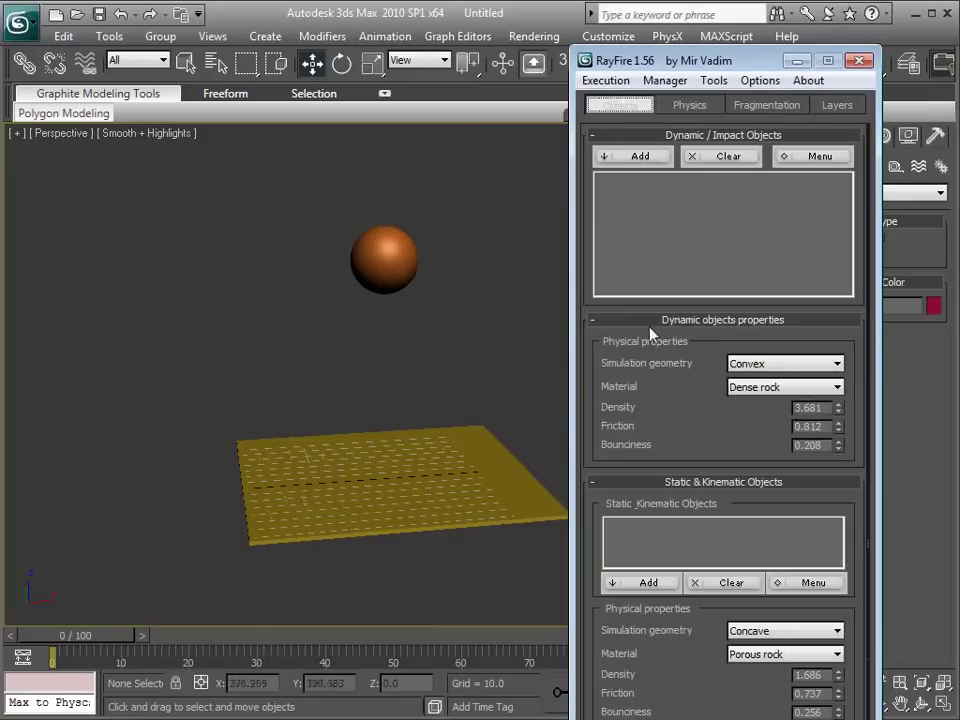
{"action": "left_click", "coordinate": [410, 243]}
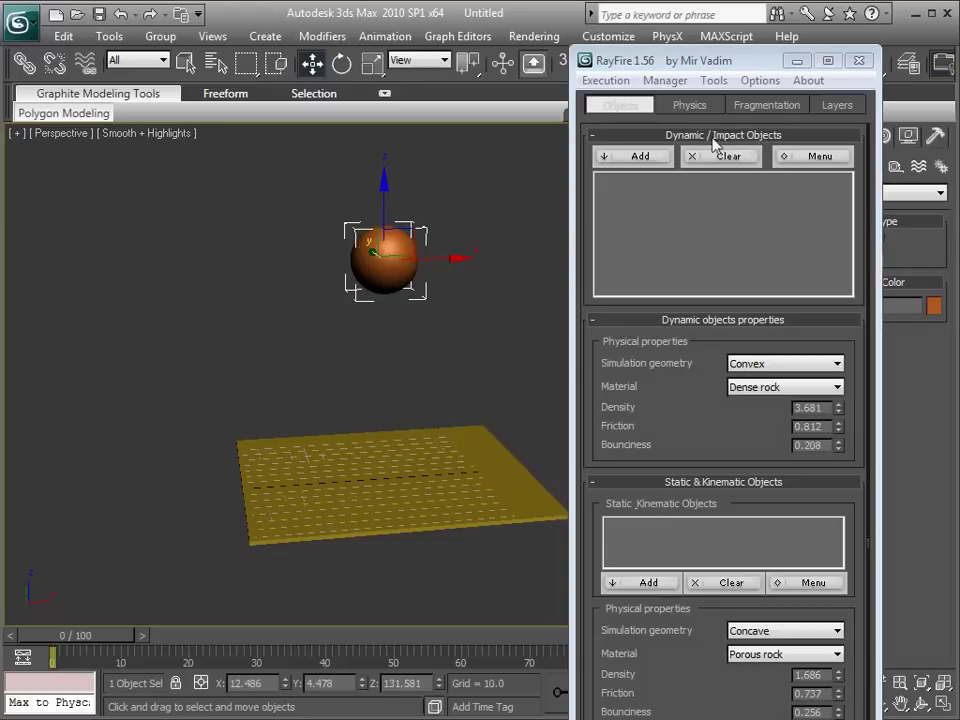
{"action": "left_click", "coordinate": [635, 156]}
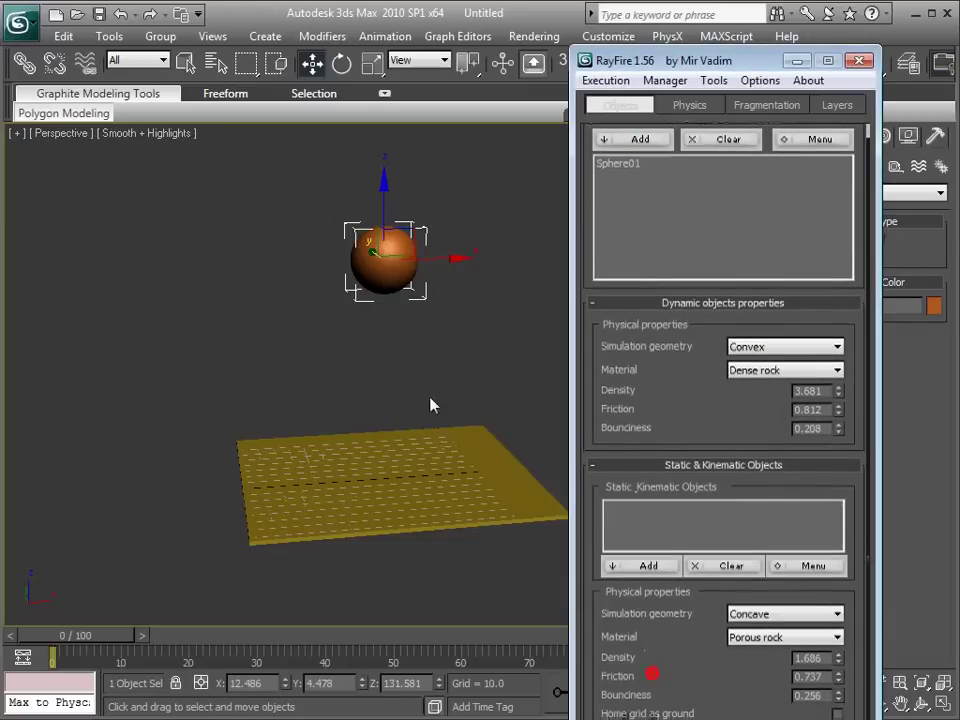
Add the ground box to RayFire's Static & Kinematic Objects.
{"action": "scroll", "coordinate": [677, 583], "scroll_direction": "down", "scroll_amount": 2}
{"action": "left_click", "coordinate": [465, 471]}
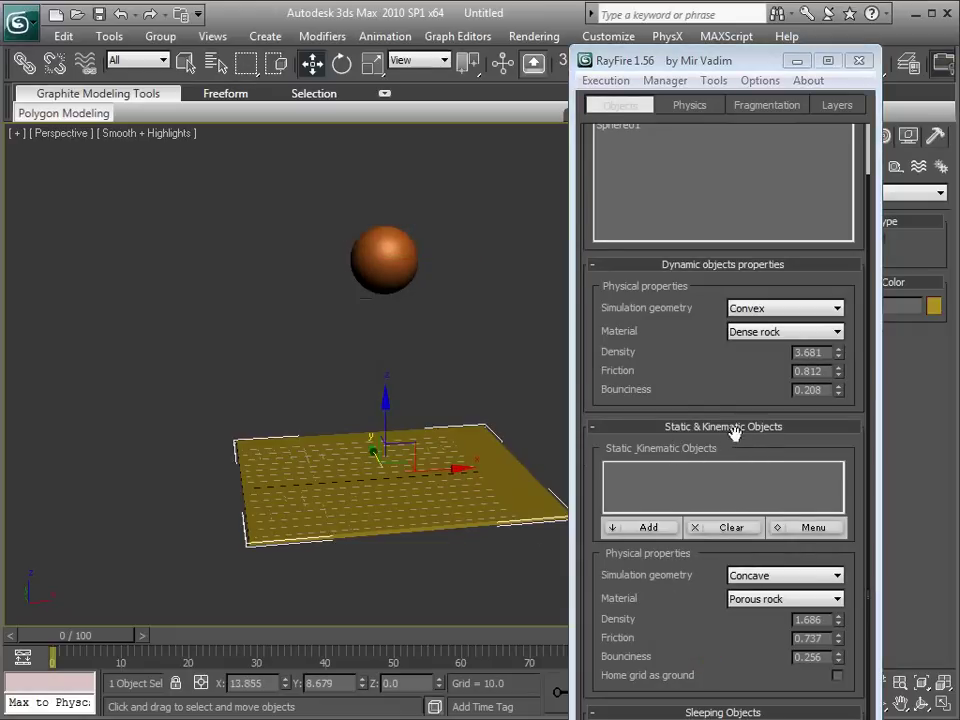
{"action": "left_click", "coordinate": [652, 530]}
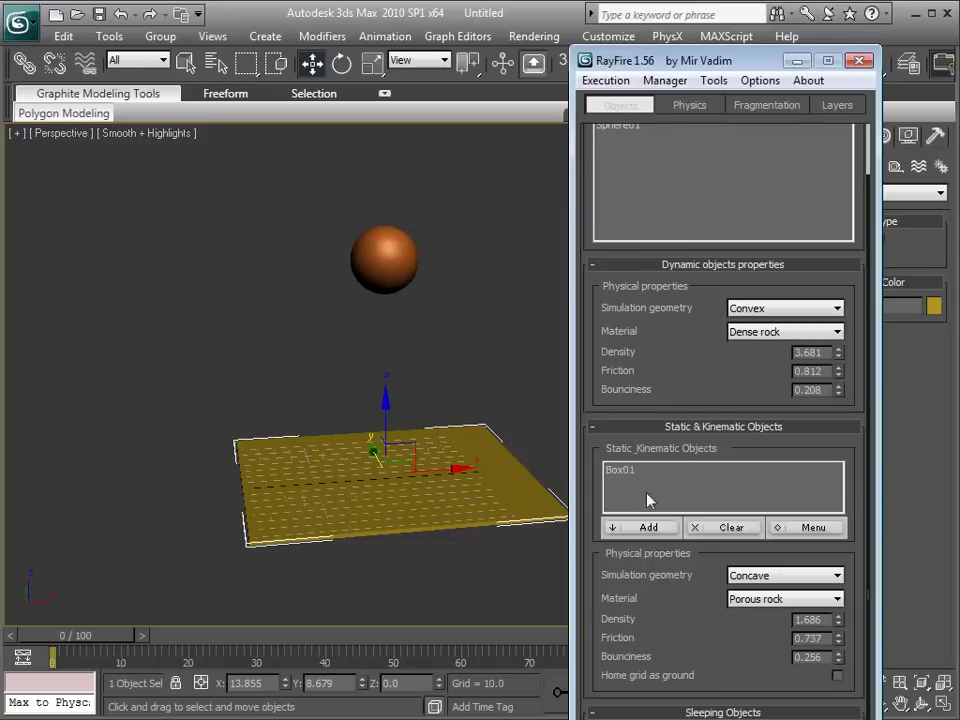
Set the material of the static and kinematic objects to Steel.
{"action": "left_click", "coordinate": [755, 599]}
{"action": "left_click_drag", "start_coordinate": [835, 657], "coordinate": [839, 649]}
{"action": "scroll", "coordinate": [804, 651], "scroll_direction": "down", "scroll_amount": 1}
{"action": "left_click", "coordinate": [795, 666]}
Set the material of the dynamic objects to Glass.
{"action": "scroll", "coordinate": [686, 624], "scroll_direction": "up", "scroll_amount": 1}
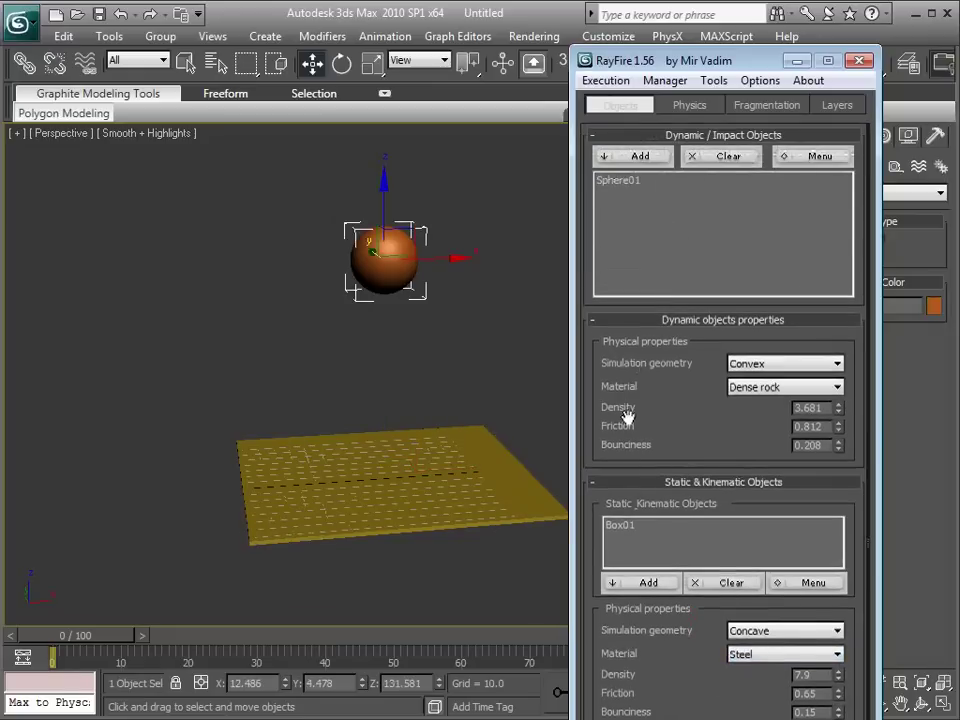
{"action": "left_click", "coordinate": [760, 390]}
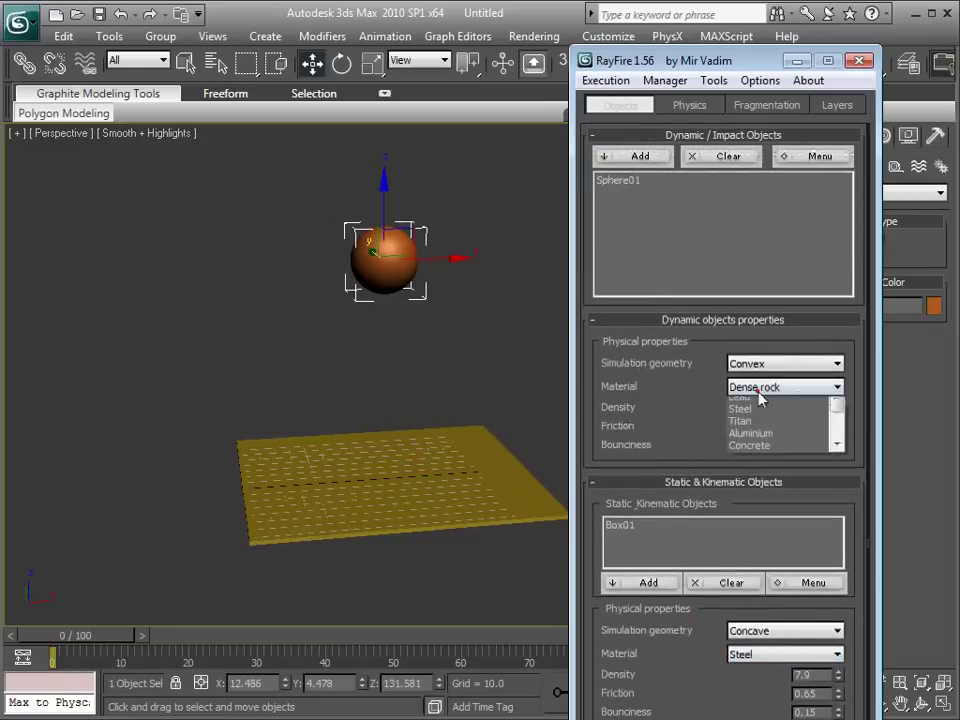
{"action": "left_click_drag", "start_coordinate": [837, 438], "coordinate": [838, 455]}
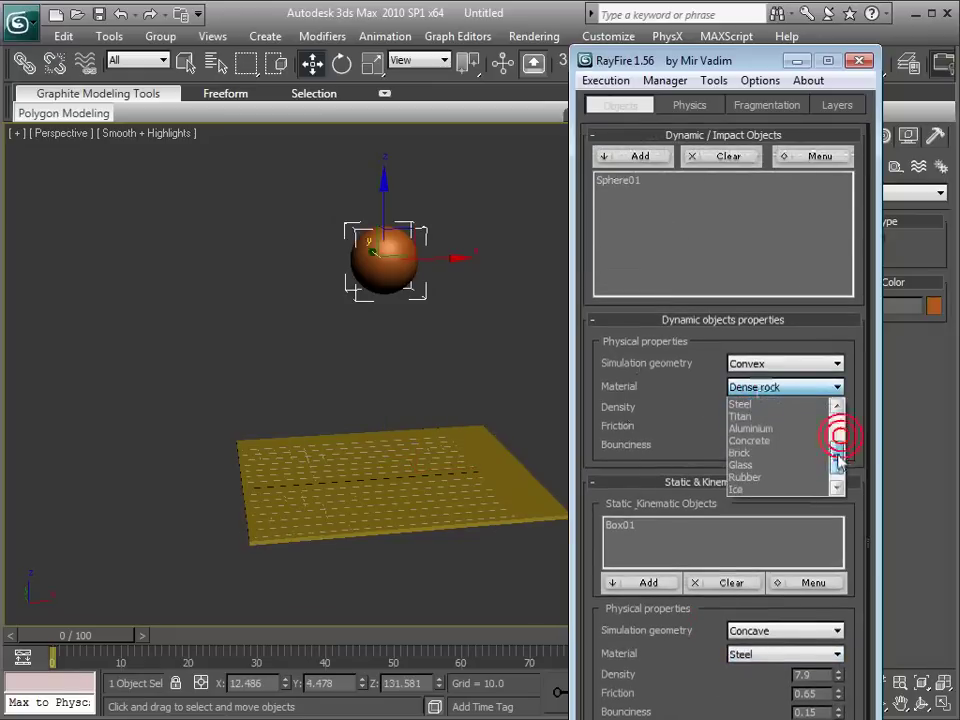
{"action": "left_click", "coordinate": [752, 466]}
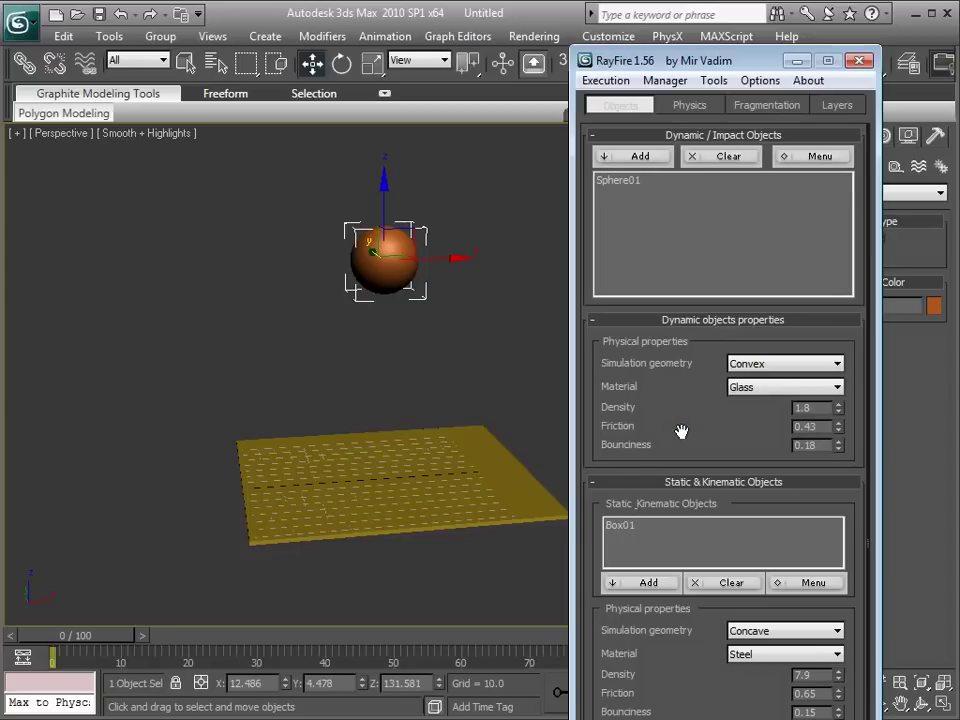
Enlarge the ground box's width and length so it spans well beyond its original area under the sphere.
{"action": "left_click_drag", "start_coordinate": [669, 64], "coordinate": [690, 228]}
{"action": "left_click", "coordinate": [480, 440]}
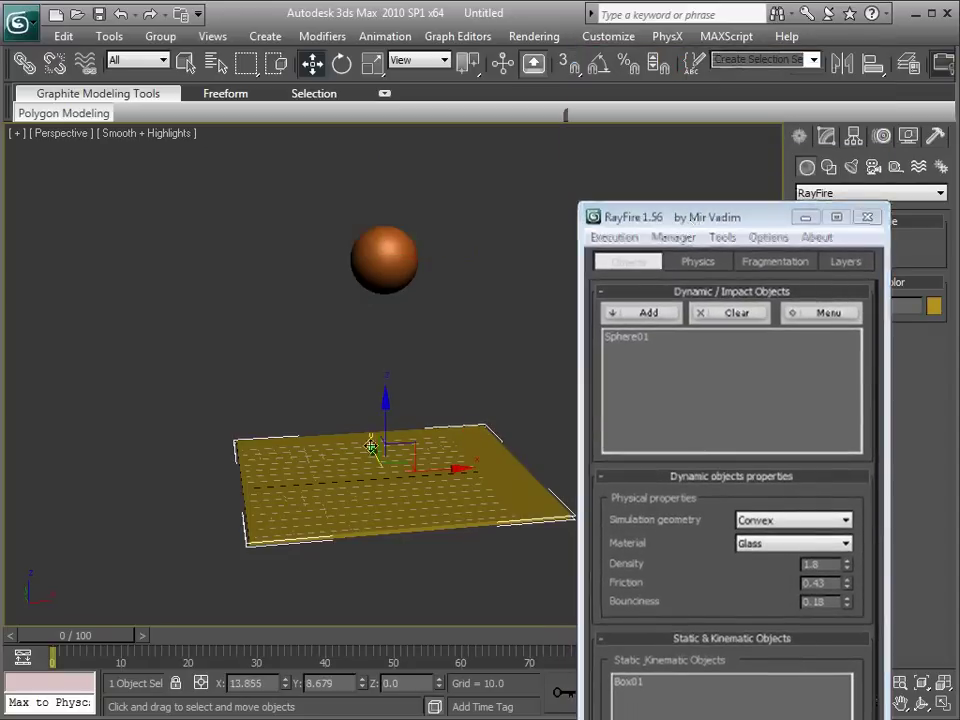
{"action": "left_click", "coordinate": [826, 136]}
{"action": "left_click_drag", "start_coordinate": [700, 217], "coordinate": [580, 185]}
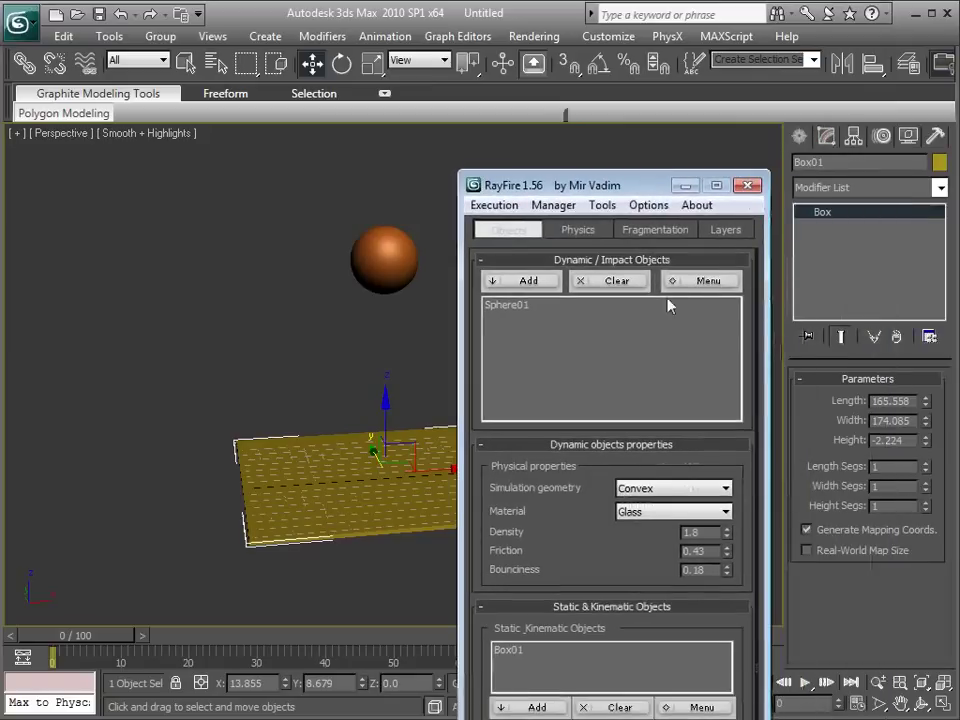
{"action": "left_click_drag", "start_coordinate": [926, 421], "coordinate": [905, 267]}
{"action": "left_click_drag", "start_coordinate": [926, 402], "coordinate": [898, 252]}
{"action": "left_click_drag", "start_coordinate": [595, 188], "coordinate": [731, 44]}
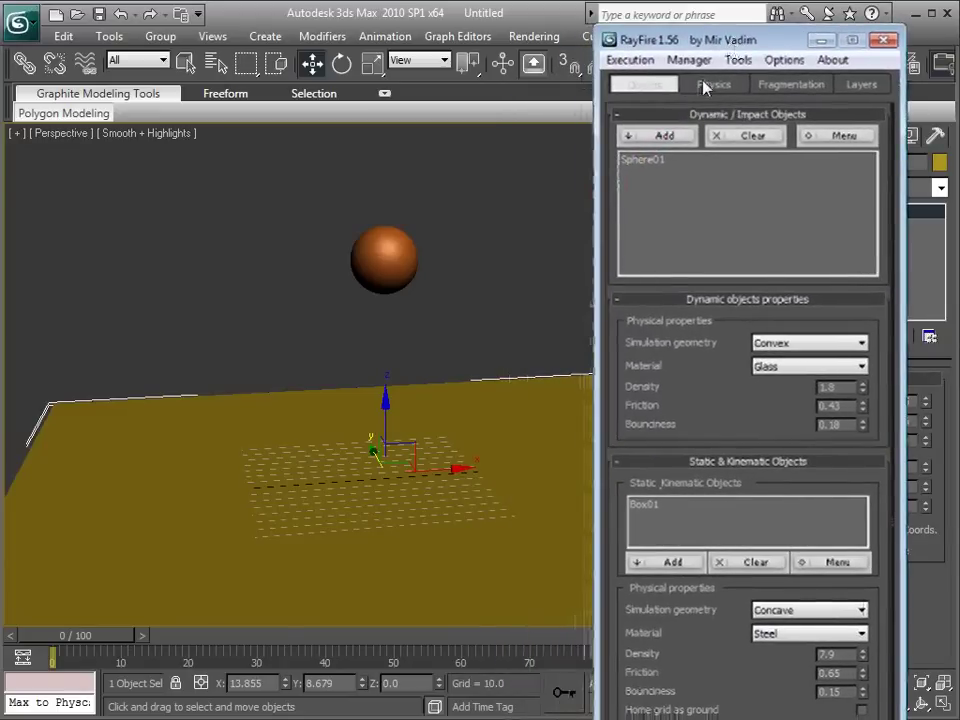
Enable Demolish geometry in RayFire's PhysX Demolition Properties.
{"action": "left_click", "coordinate": [726, 86]}
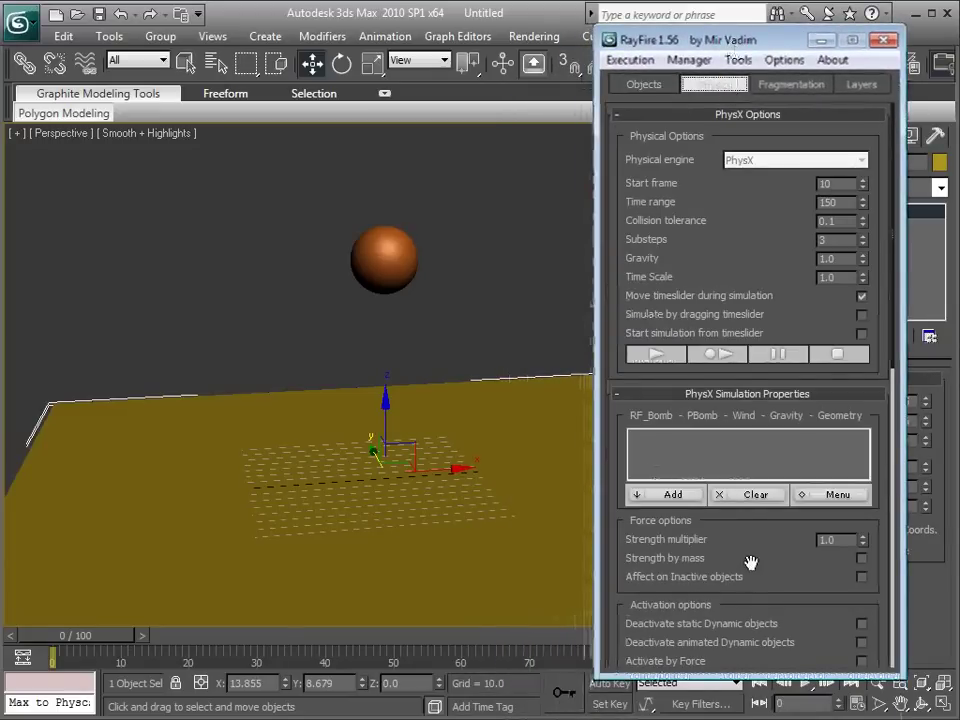
{"action": "left_click_drag", "start_coordinate": [776, 611], "coordinate": [730, 381]}
{"action": "left_click_drag", "start_coordinate": [754, 581], "coordinate": [733, 389]}
{"action": "left_click_drag", "start_coordinate": [746, 565], "coordinate": [690, 484]}
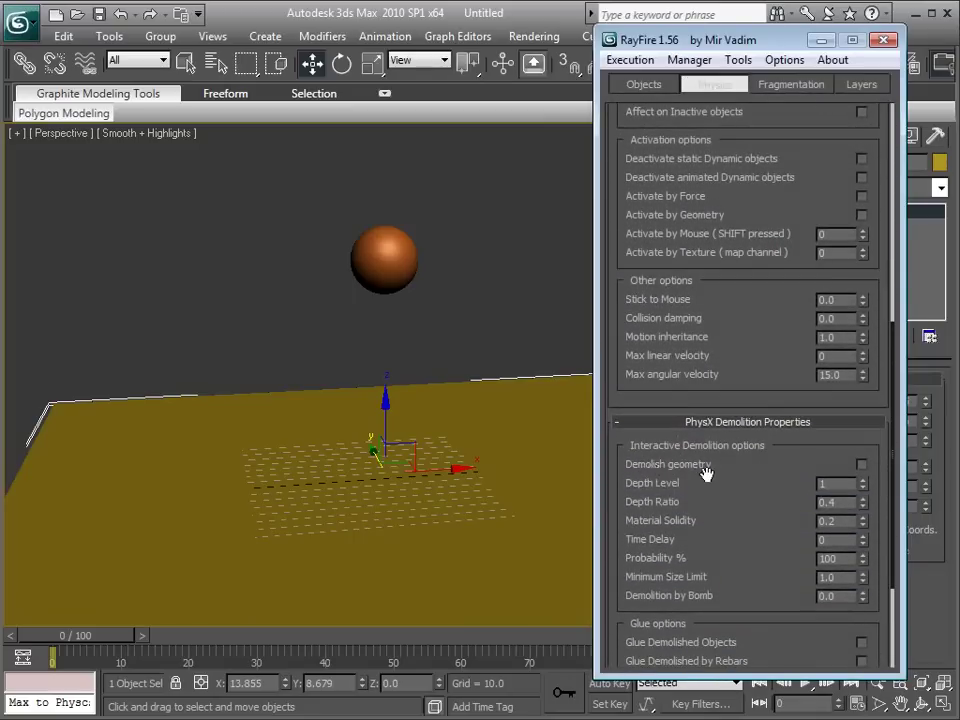
{"action": "left_click", "coordinate": [861, 465]}
{"action": "scroll", "coordinate": [722, 334], "scroll_direction": "up", "scroll_amount": 5}
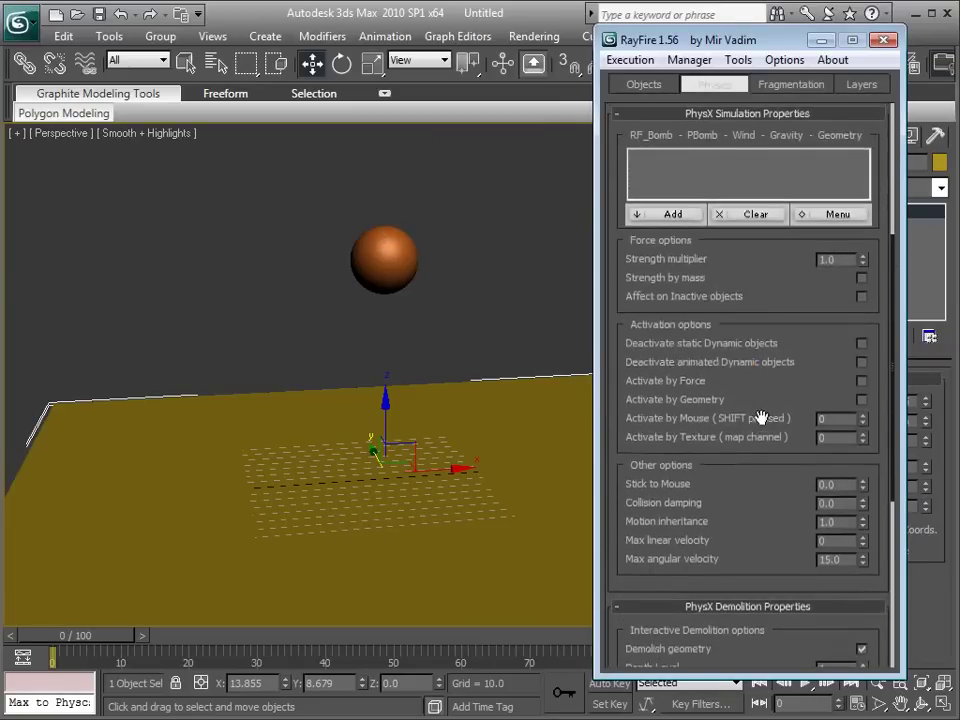
Choose Voronoi - Uniform as the fragmentation type in RayFire's Fragmentation Options.
{"action": "left_click_drag", "start_coordinate": [814, 345], "coordinate": [812, 525]}
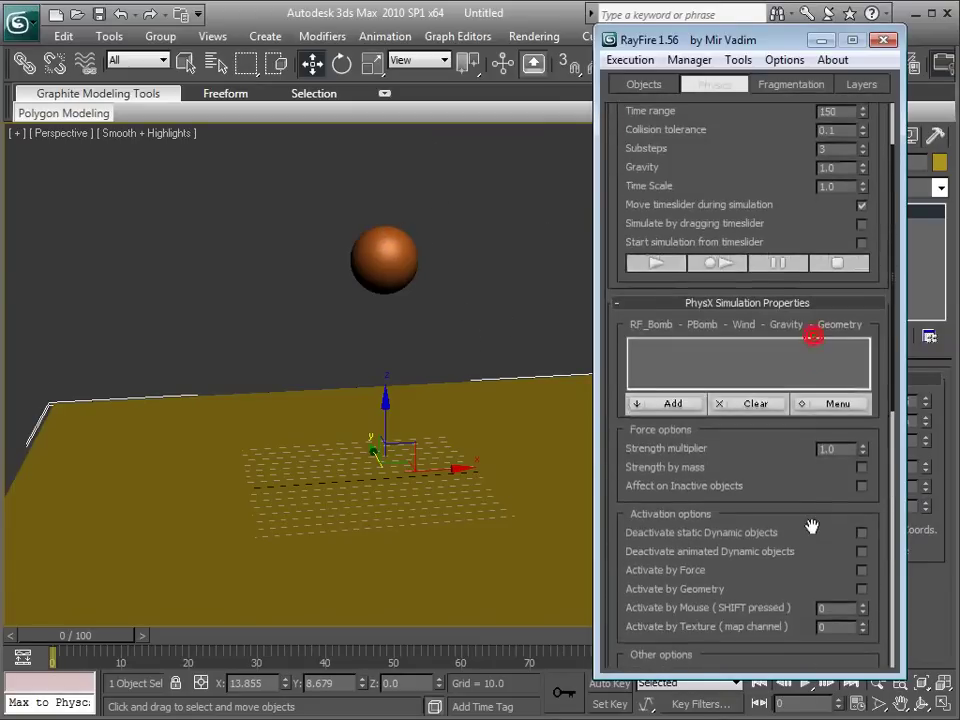
{"action": "left_click", "coordinate": [786, 84]}
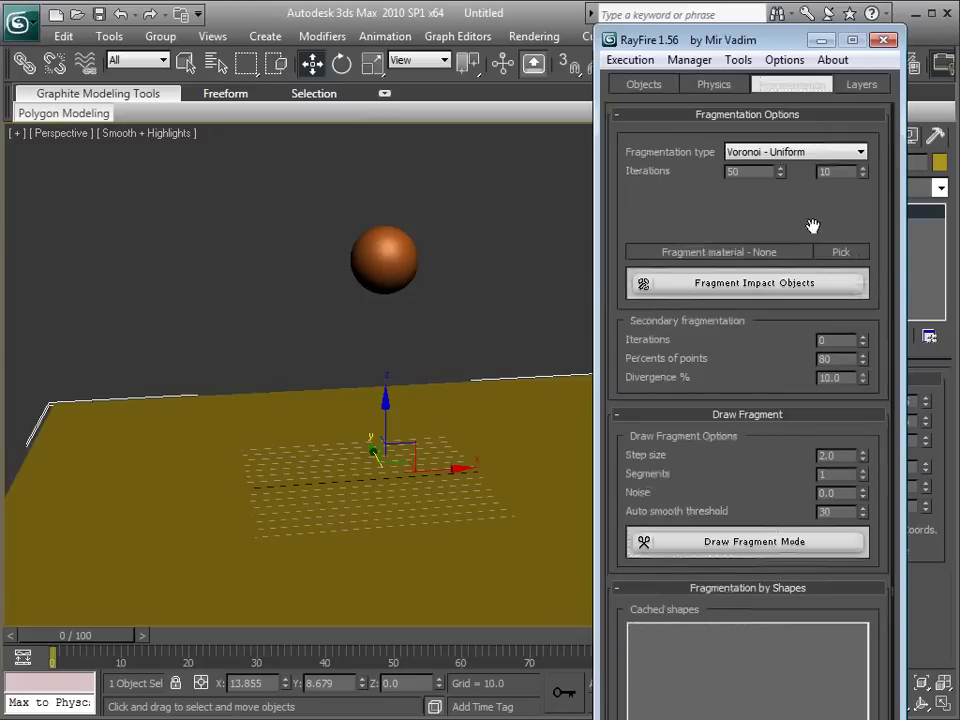
{"action": "left_click", "coordinate": [793, 151]}
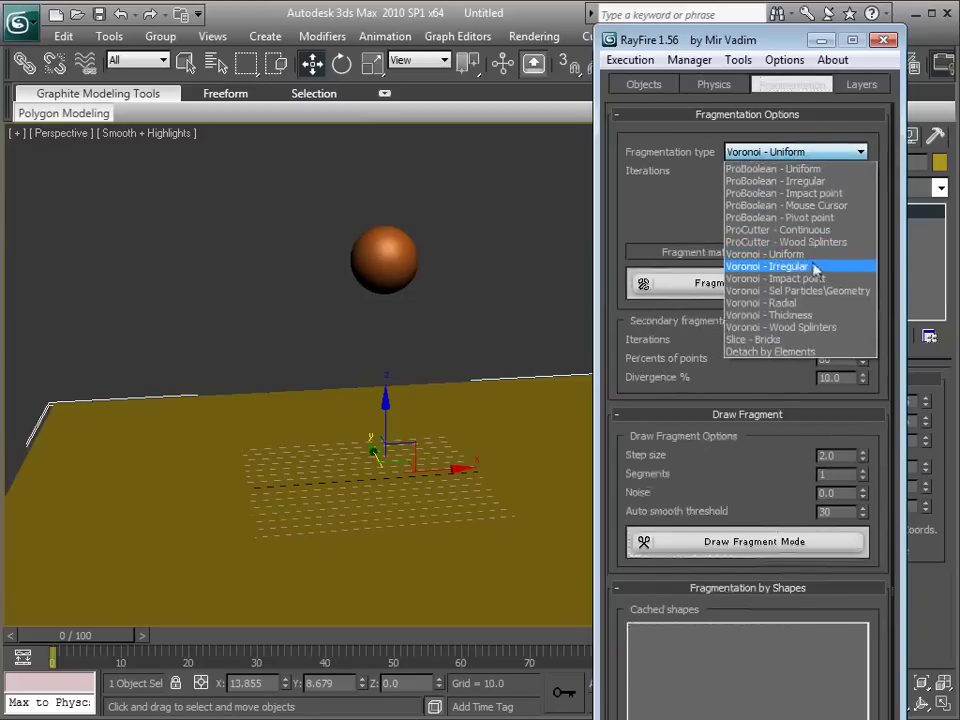
{"action": "left_click", "coordinate": [800, 254]}
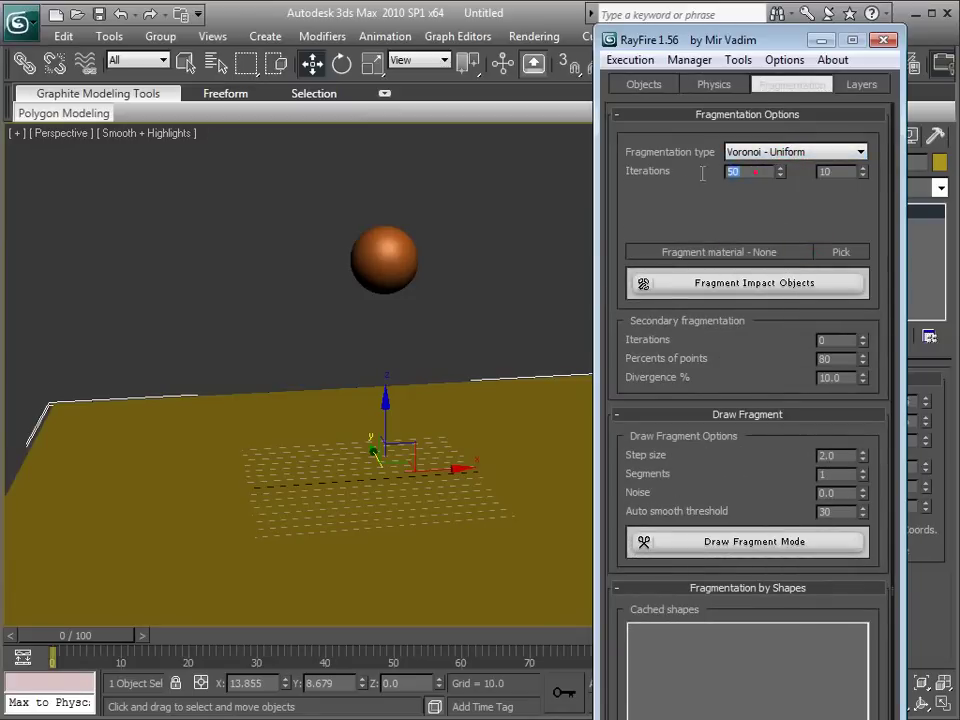
Bake the PhysX simulation of the falling sphere and pause it once the fragments have scattered over the ground box.
{"action": "left_click", "coordinate": [714, 85]}
{"action": "scroll", "coordinate": [760, 450], "scroll_direction": "up", "scroll_amount": 2}
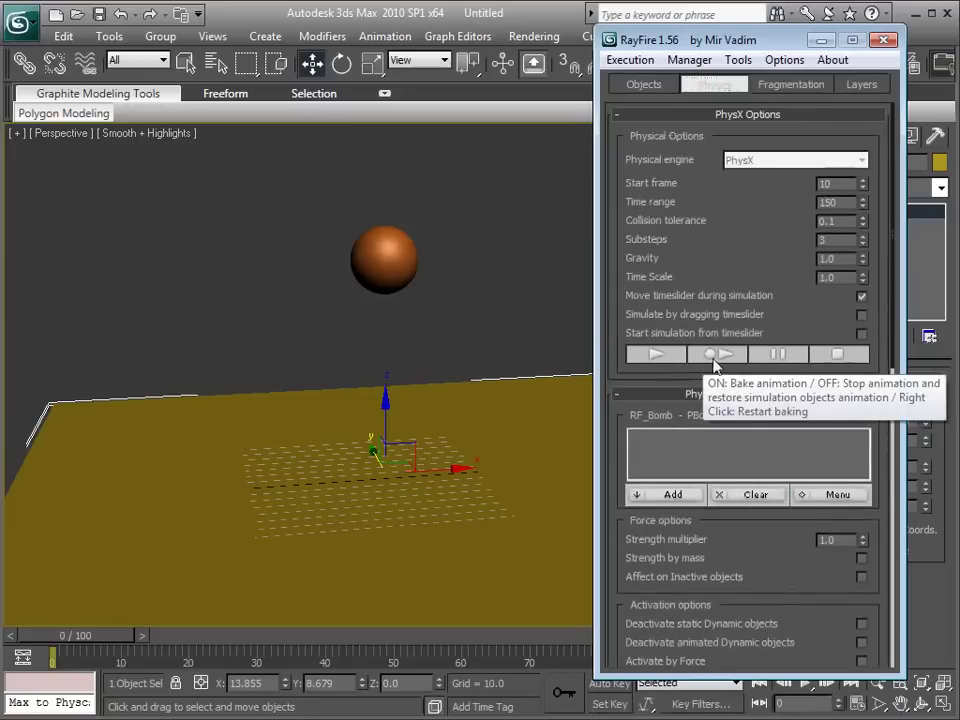
{"action": "left_click", "coordinate": [715, 355]}
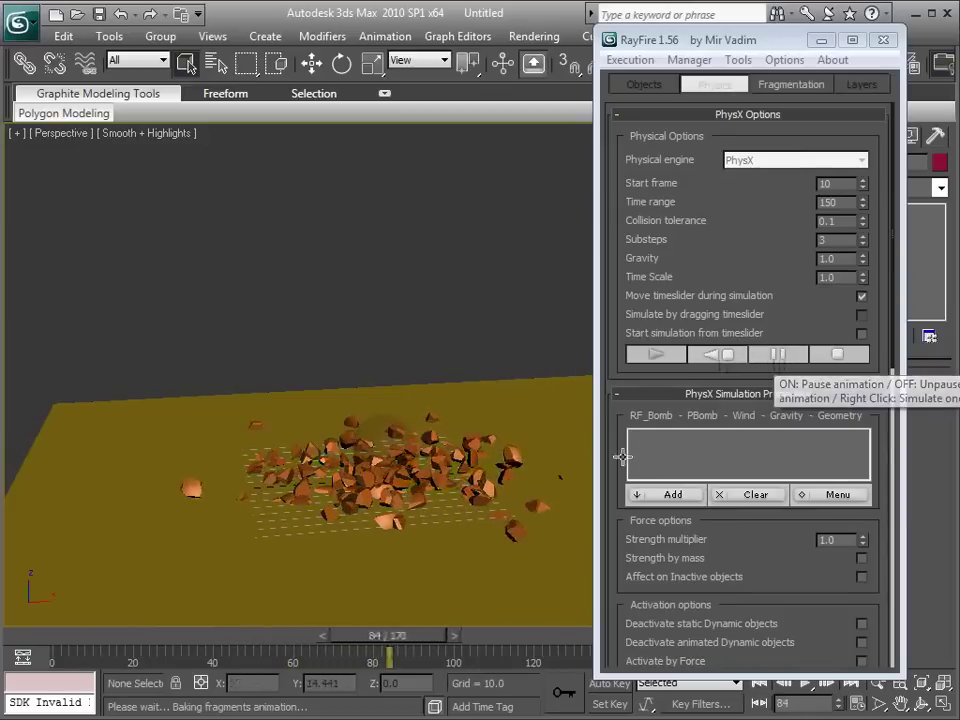
{"action": "left_click", "coordinate": [779, 361]}
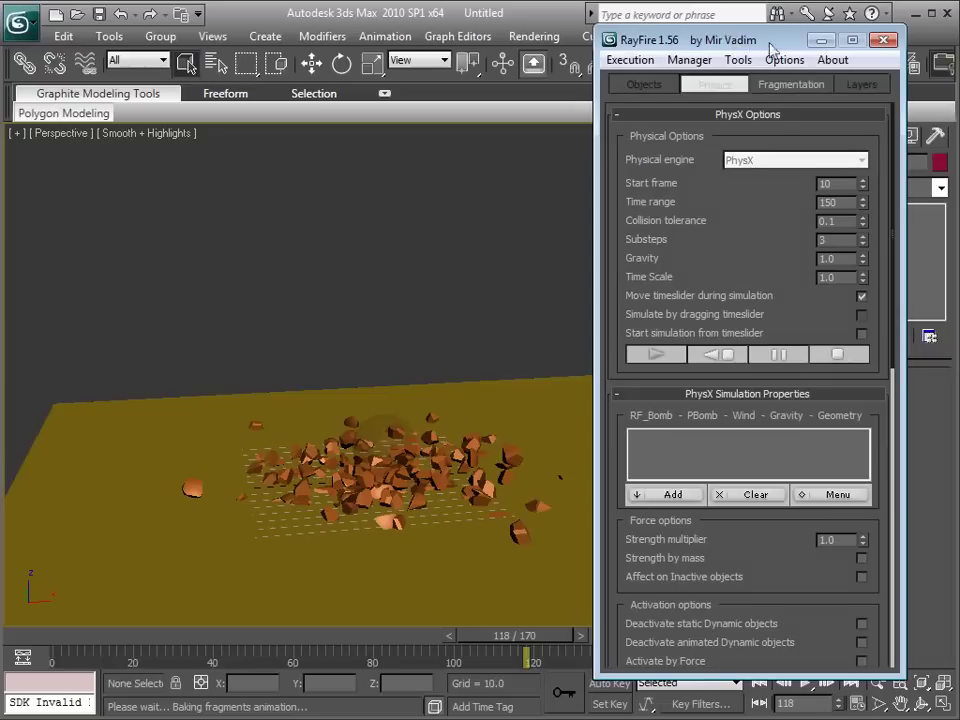
Clear the RayFire window from the workspace, maximize the Perspective viewport, and move the animation to frame 30, before the sphere hits the ground.
{"action": "left_click_drag", "start_coordinate": [659, 39], "coordinate": [959, 40]}
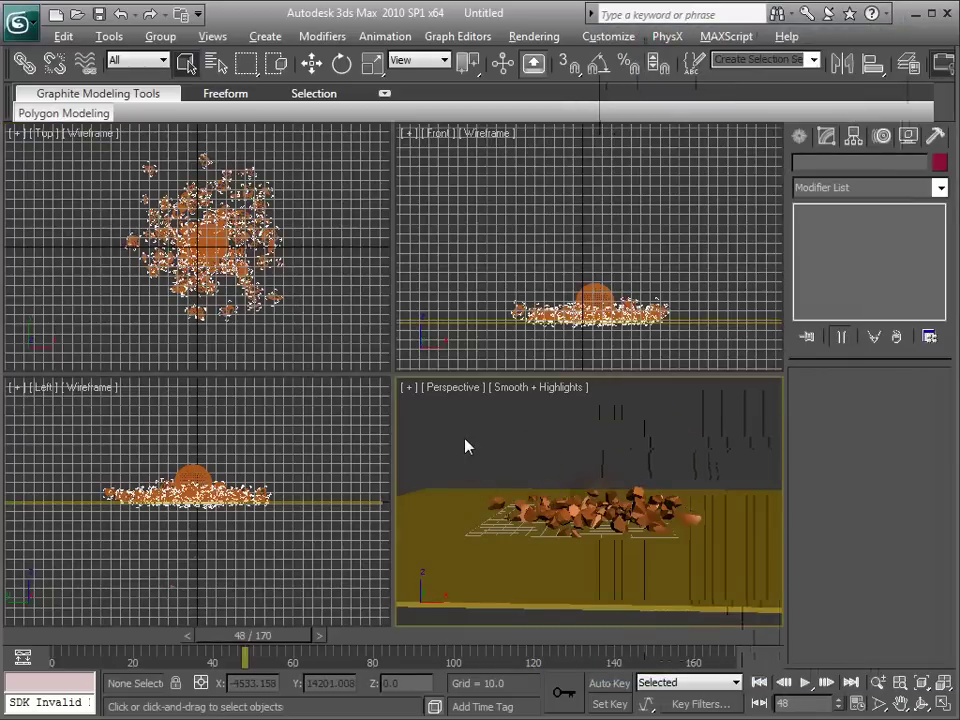
{"action": "key", "text": "alt+w"}
{"action": "middle_click_drag", "start_coordinate": [382, 446], "coordinate": [396, 447]}
{"action": "left_click_drag", "start_coordinate": [189, 636], "coordinate": [172, 655]}
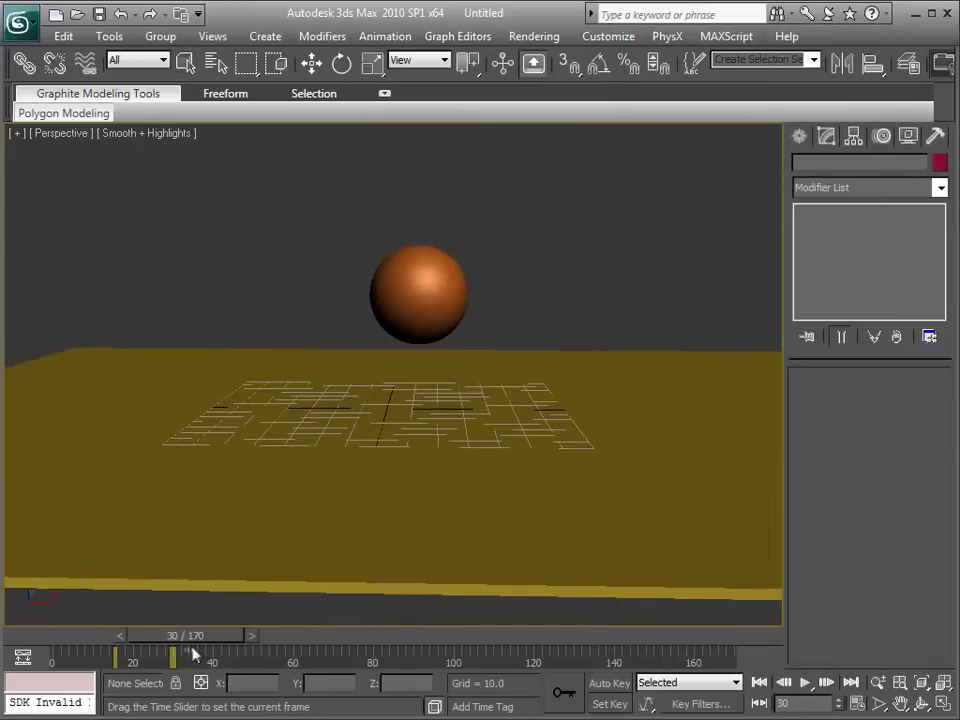
Inspect individual sphere fragments before and after the impact by selecting them at different frames.
{"action": "key", "text": "q"}
{"action": "left_click", "coordinate": [459, 282]}
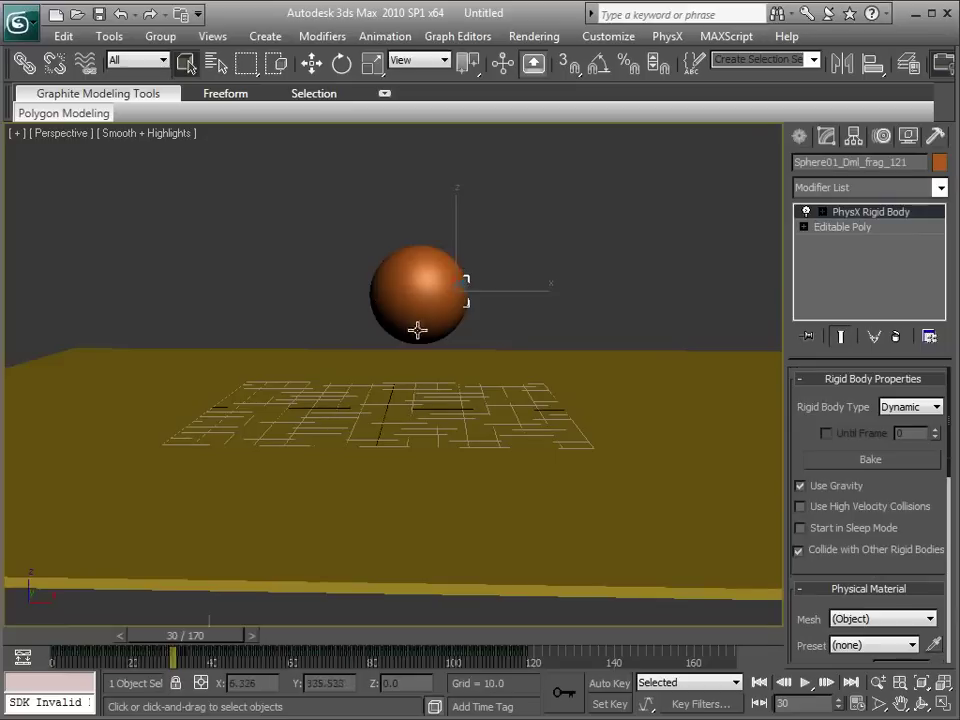
{"action": "left_click", "coordinate": [236, 622]}
{"action": "left_click_drag", "start_coordinate": [222, 638], "coordinate": [290, 640]}
{"action": "scroll", "coordinate": [409, 388], "scroll_direction": "up", "scroll_amount": 3}
{"action": "left_click", "coordinate": [426, 255]}
{"action": "left_click", "coordinate": [574, 224]}
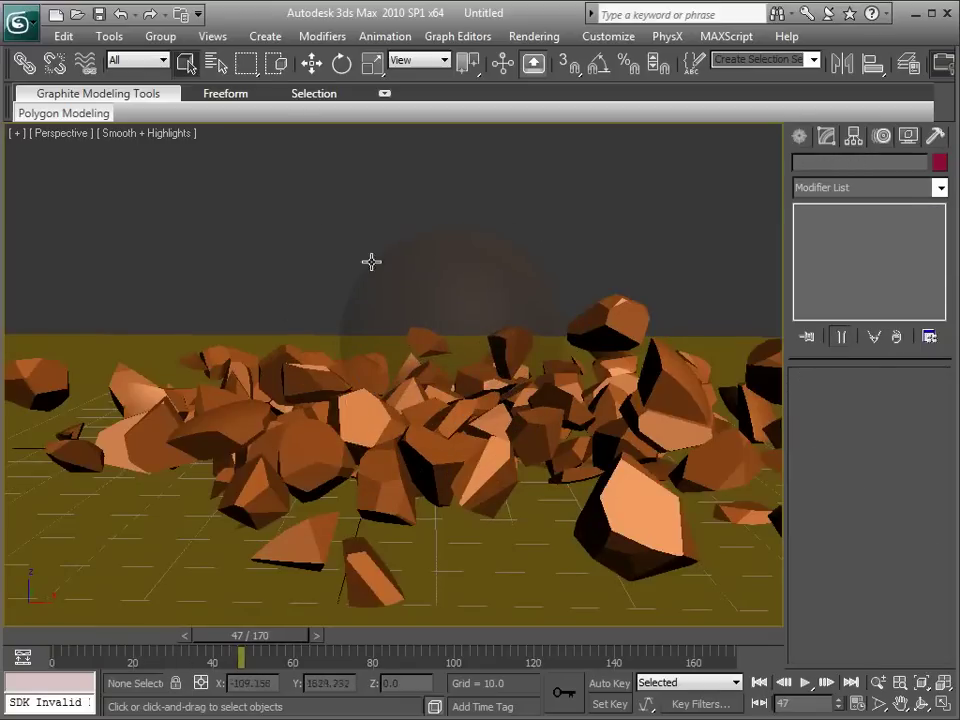
Examine the shattering sphere around frame 40 from several angles.
{"action": "left_click_drag", "start_coordinate": [133, 639], "coordinate": [199, 645]}
{"action": "scroll", "coordinate": [494, 287], "scroll_direction": "down", "scroll_amount": 3}
{"action": "middle_click_drag", "start_coordinate": [485, 297], "coordinate": [458, 315]}
{"action": "middle_click_drag", "start_coordinate": [435, 374], "coordinate": [438, 365], "text": "alt"}
{"action": "left_click_drag", "start_coordinate": [180, 643], "coordinate": [199, 639]}
{"action": "middle_click_drag", "start_coordinate": [341, 444], "coordinate": [339, 458], "text": "alt"}
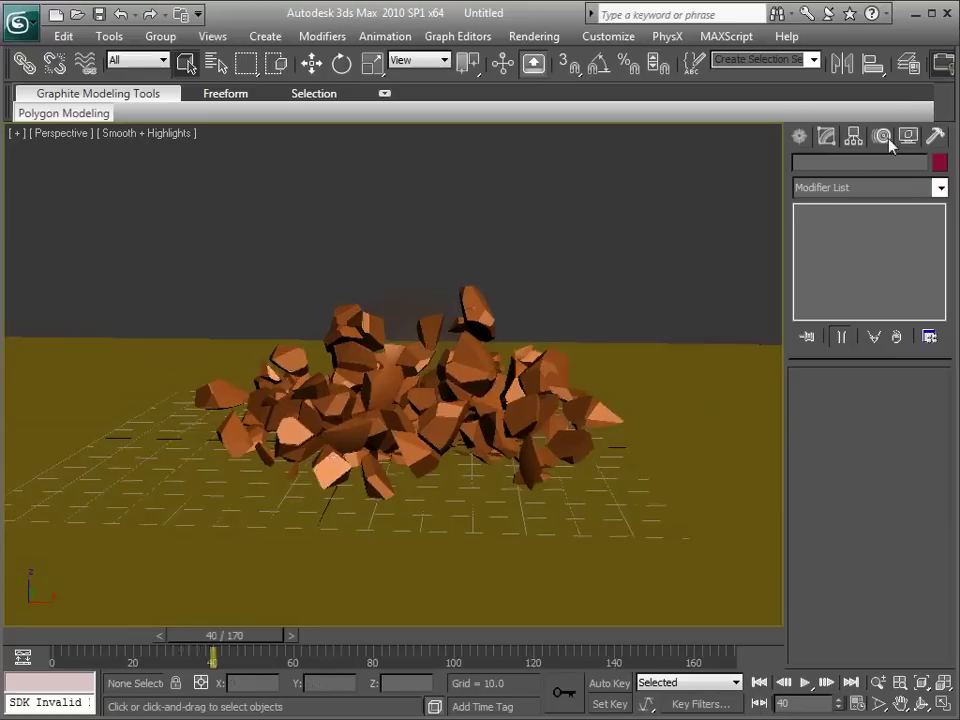
{"action": "middle_click_drag", "start_coordinate": [433, 392], "coordinate": [393, 437], "text": "alt"}
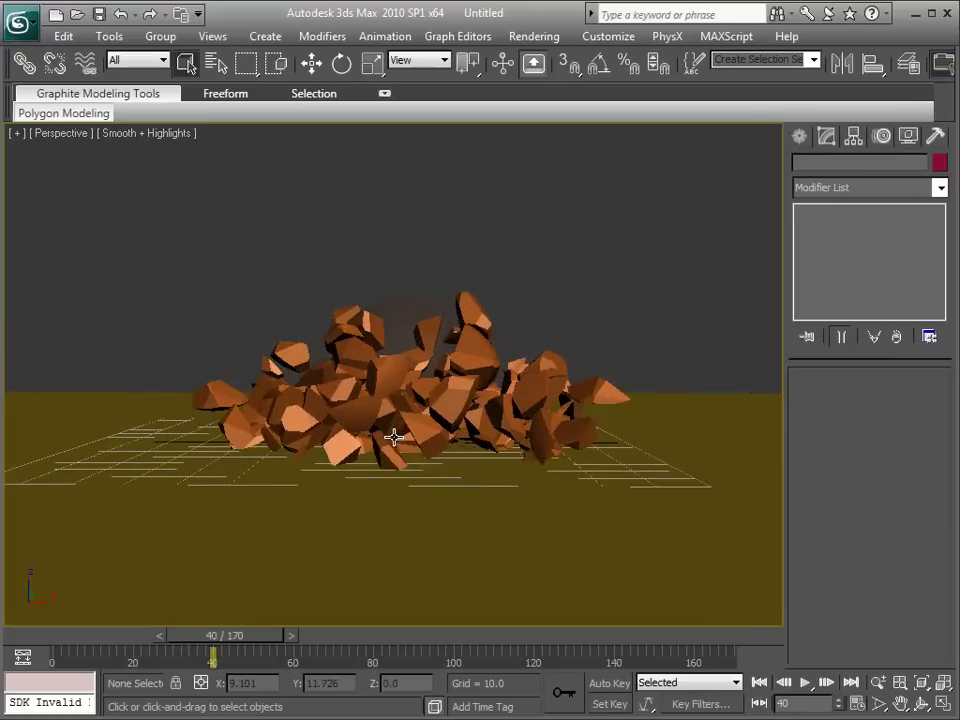
{"action": "middle_click_drag", "start_coordinate": [364, 395], "coordinate": [360, 287], "text": "alt"}
{"action": "middle_click_drag", "start_coordinate": [390, 396], "coordinate": [600, 274], "text": "alt"}
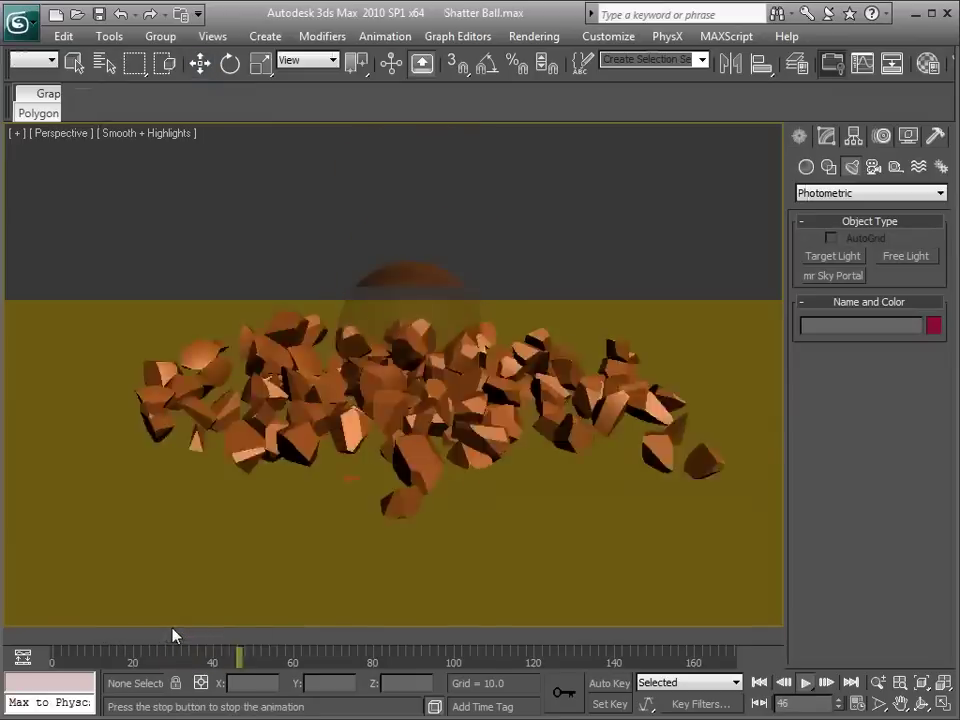
Play back the baked shatter animation and review the frames around the impact, near frame 40.
{"action": "left_click", "coordinate": [168, 636]}
{"action": "left_click_drag", "start_coordinate": [168, 636], "coordinate": [208, 640]}
{"action": "key", "text": "/"}
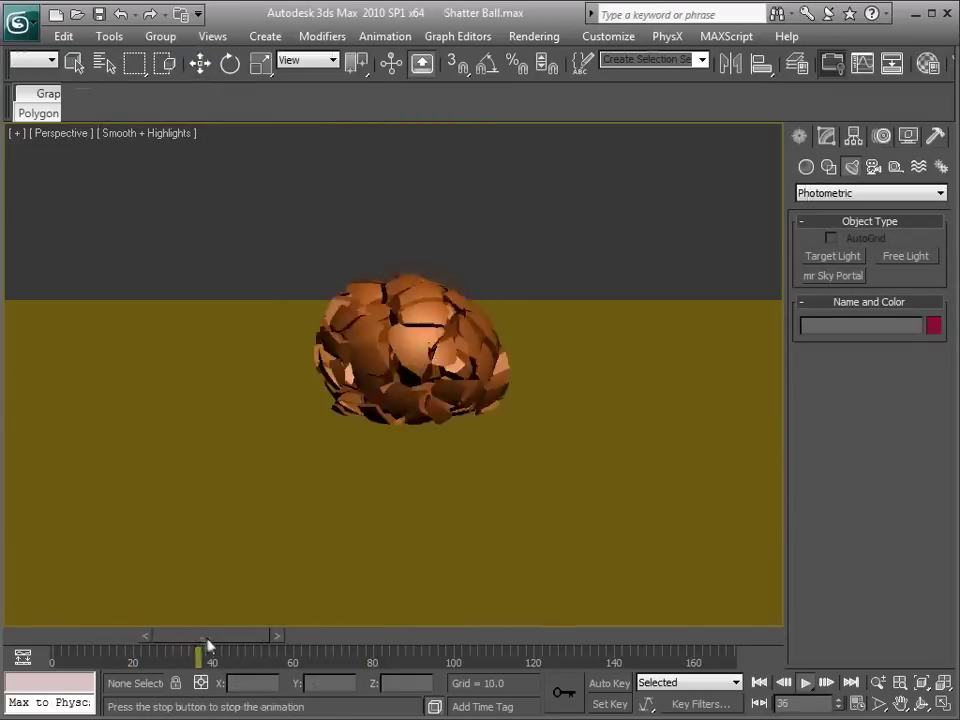
{"action": "key", "text": "/"}
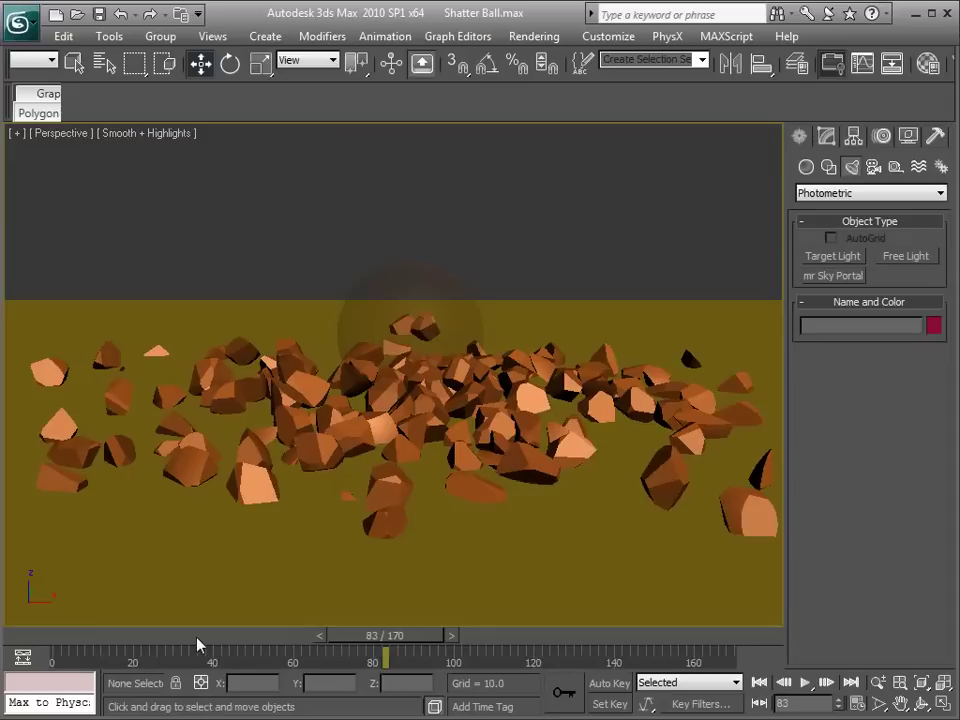
{"action": "left_click_drag", "start_coordinate": [188, 636], "coordinate": [223, 645]}
{"action": "key", "text": "slash"}
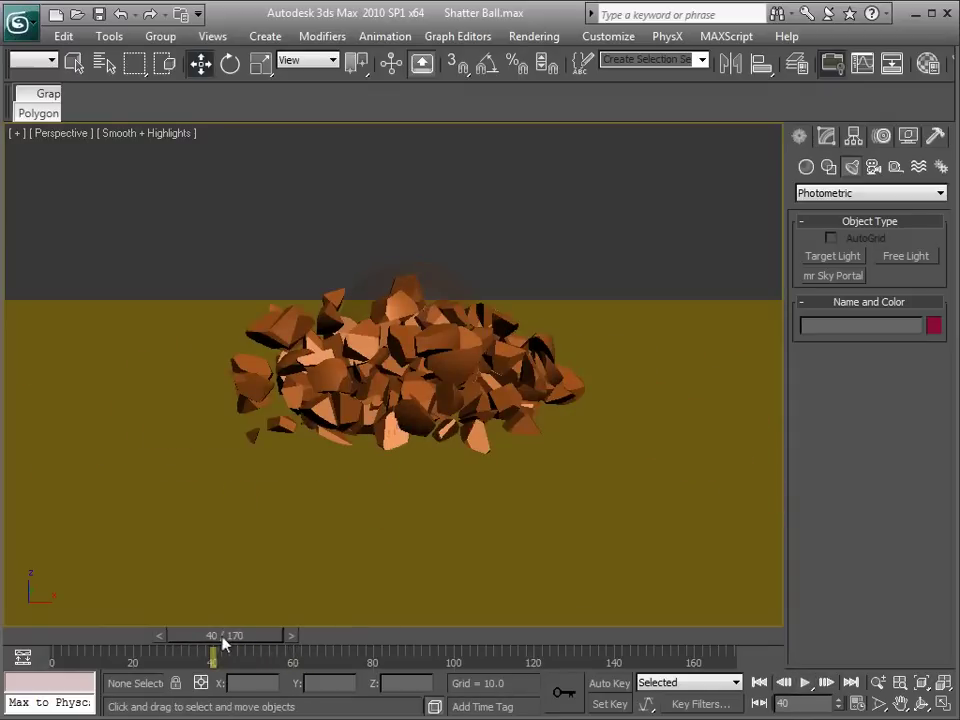
{"action": "mouse_move", "coordinate": [222, 645]}
{"action": "left_mouse_down"}
{"action": "mouse_move", "coordinate": [257, 645]}
{"action": "mouse_move", "coordinate": [216, 645]}
{"action": "left_mouse_up"}
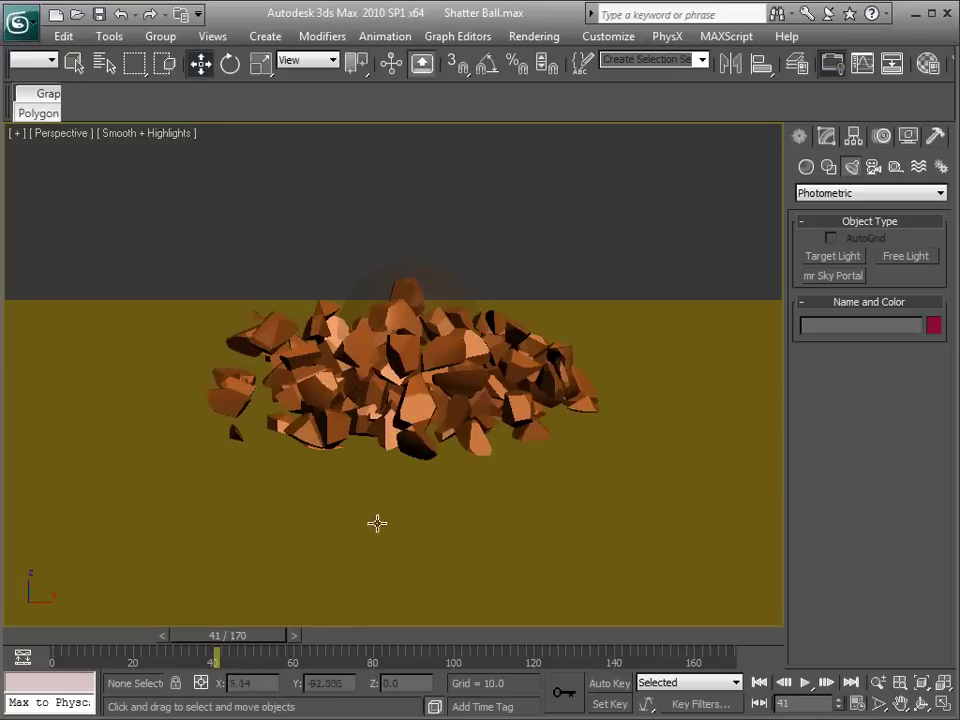
Open Particle View and create a new Standard Flow particle system.
{"action": "left_click", "coordinate": [467, 240]}
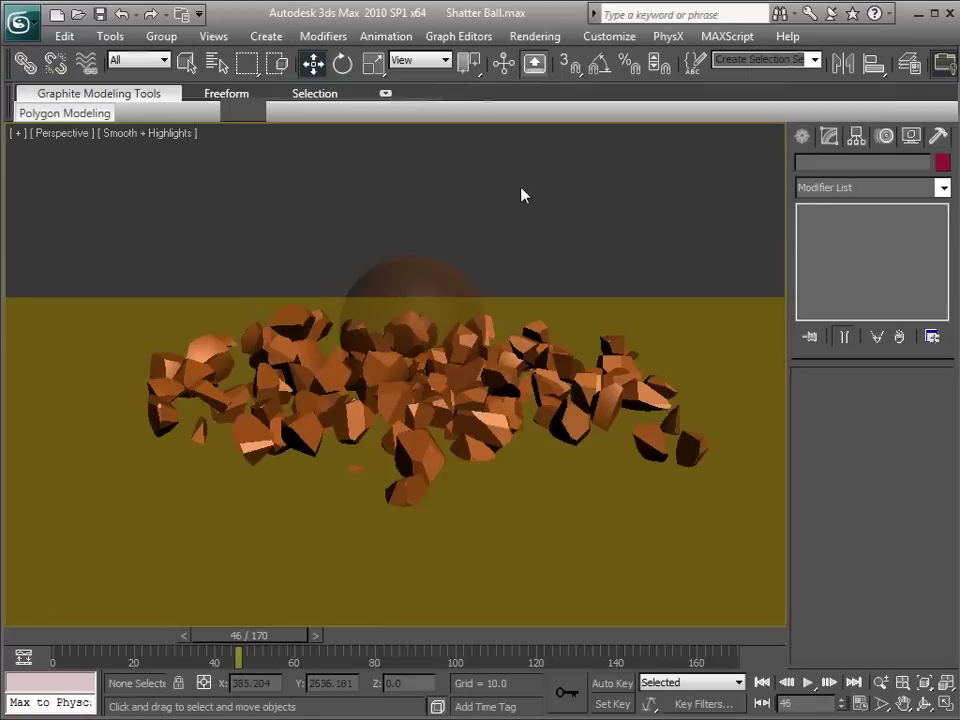
{"action": "key", "text": "6"}
{"action": "left_click_drag", "start_coordinate": [595, 112], "coordinate": [326, 83]}
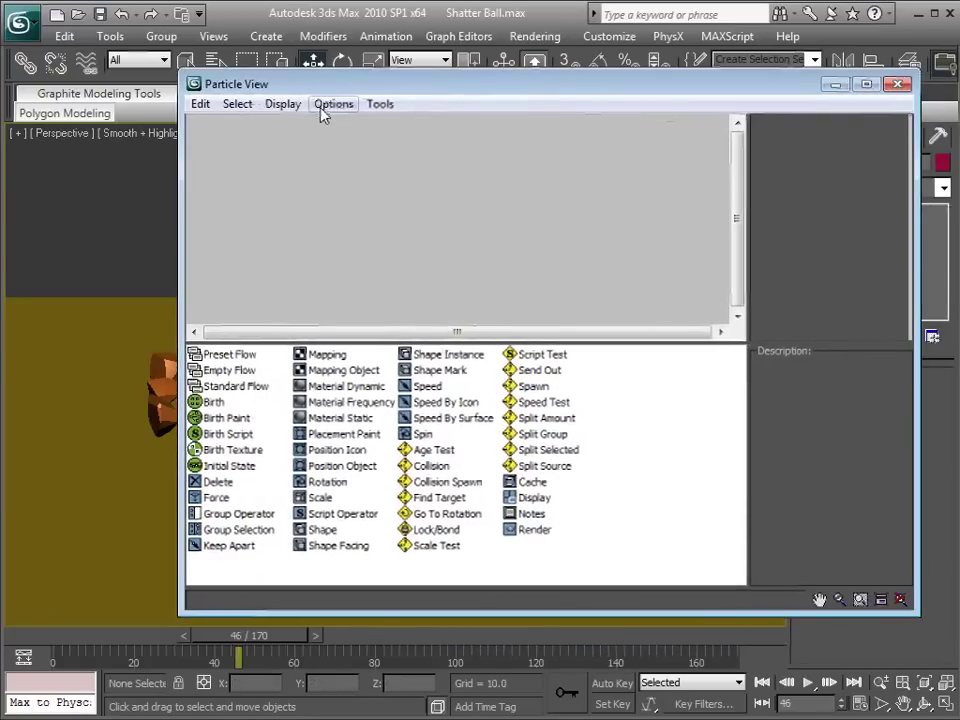
{"action": "right_click", "coordinate": [238, 175]}
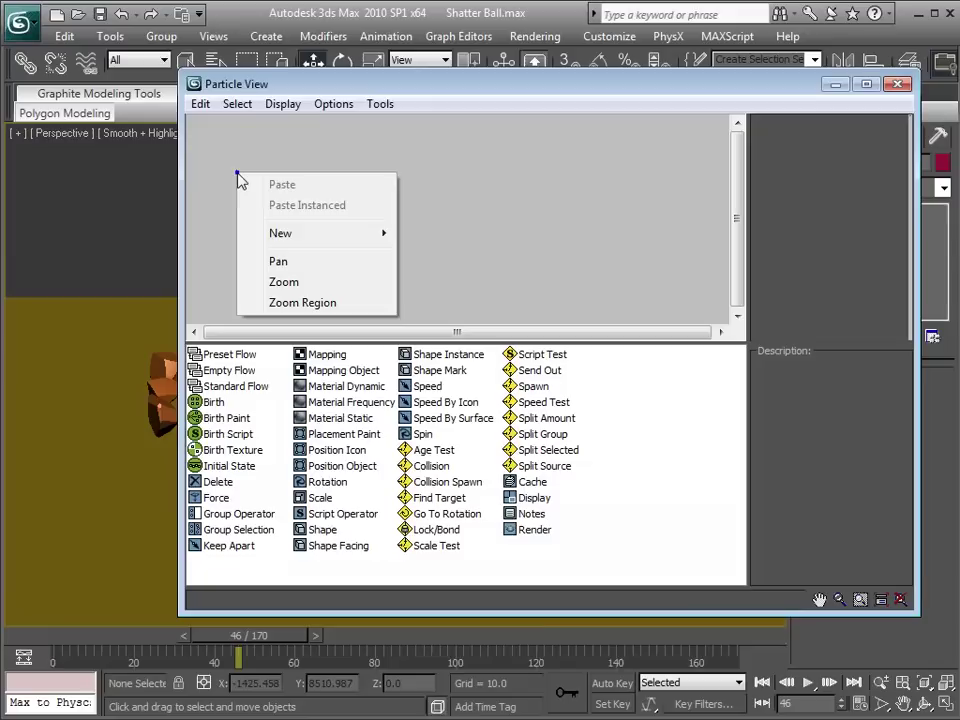
{"action": "left_click", "coordinate": [270, 234]}
{"action": "left_click", "coordinate": [474, 234]}
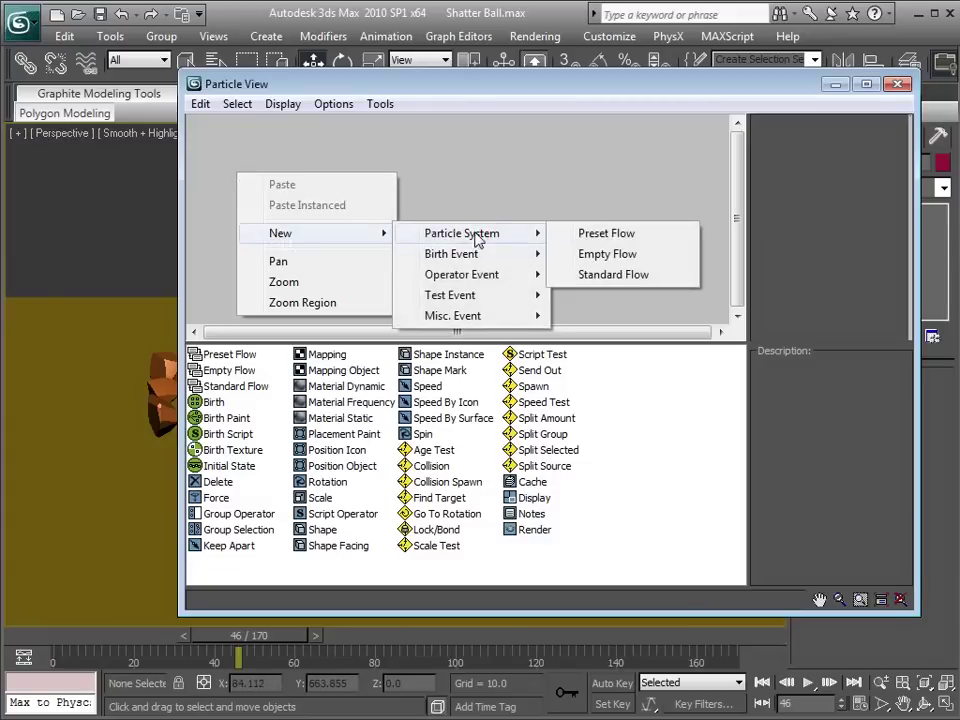
{"action": "left_click", "coordinate": [613, 274]}
{"action": "middle_click_drag", "start_coordinate": [357, 244], "coordinate": [354, 212]}
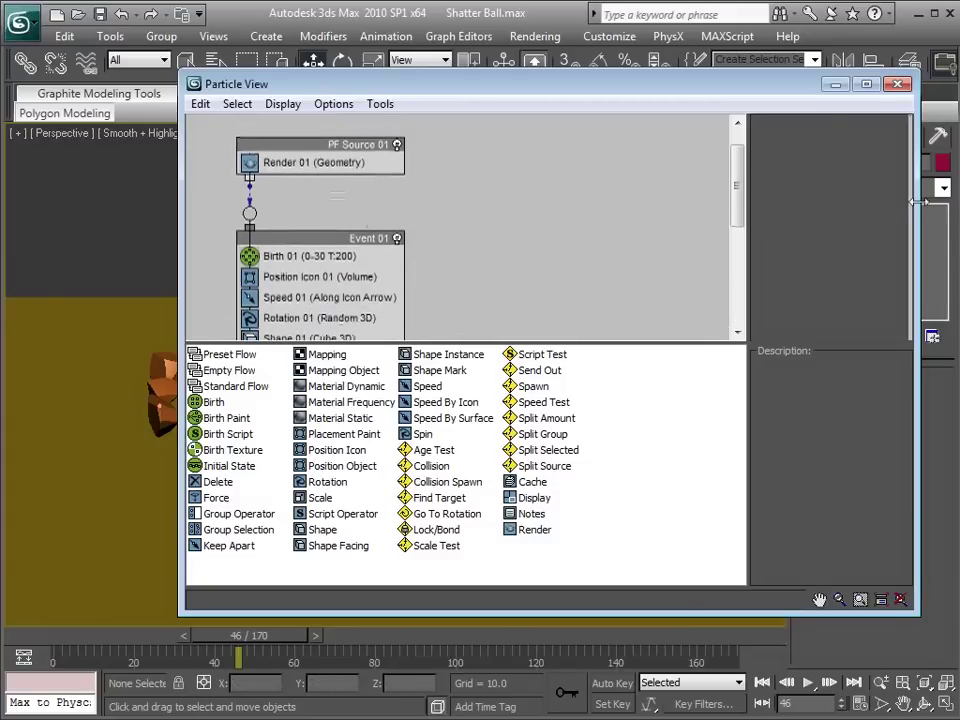
Replace the Position Icon operator in Event 01 with a Position Object operator and show its parameters.
{"action": "left_click_drag", "start_coordinate": [918, 202], "coordinate": [785, 202]}
{"action": "left_click_drag", "start_coordinate": [390, 86], "coordinate": [678, 125]}
{"action": "middle_click_drag", "start_coordinate": [582, 318], "coordinate": [604, 274]}
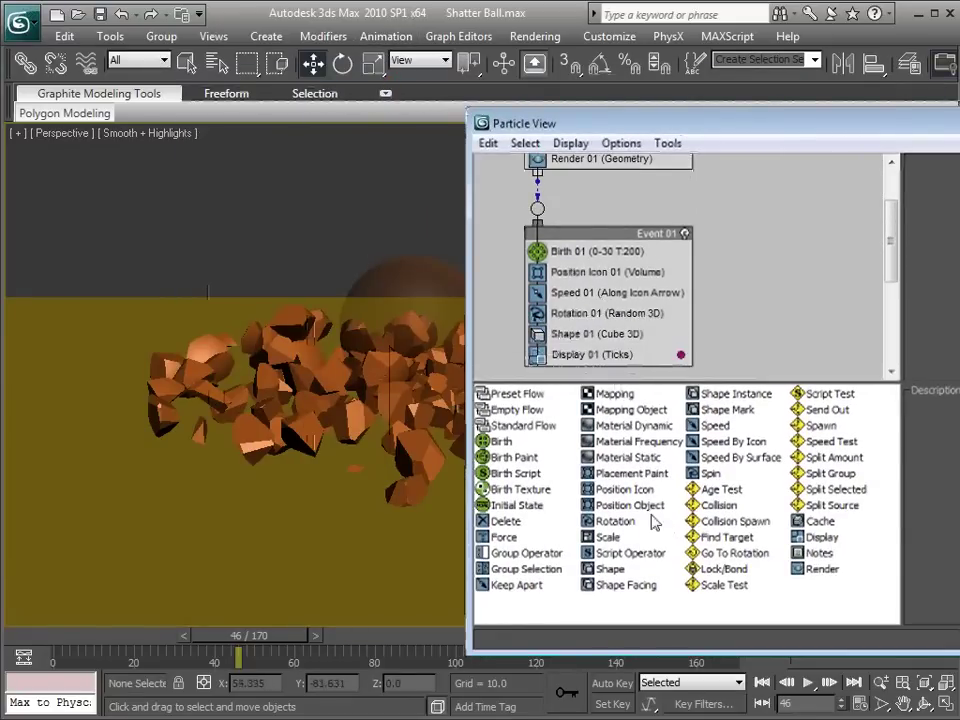
{"action": "left_click_drag", "start_coordinate": [622, 512], "coordinate": [597, 280]}
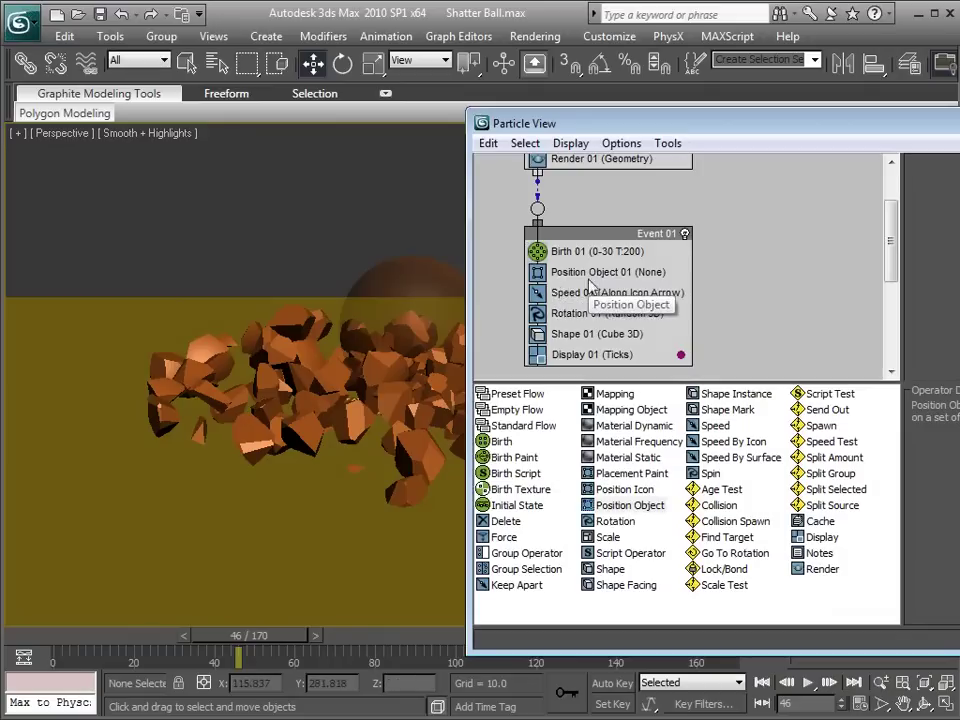
{"action": "left_click", "coordinate": [587, 278]}
Add all the Sphere01_Dml_frag pieces as emitter objects of the Position Object operator and enable Lock On Emitter.
{"action": "left_click_drag", "start_coordinate": [716, 130], "coordinate": [521, 99]}
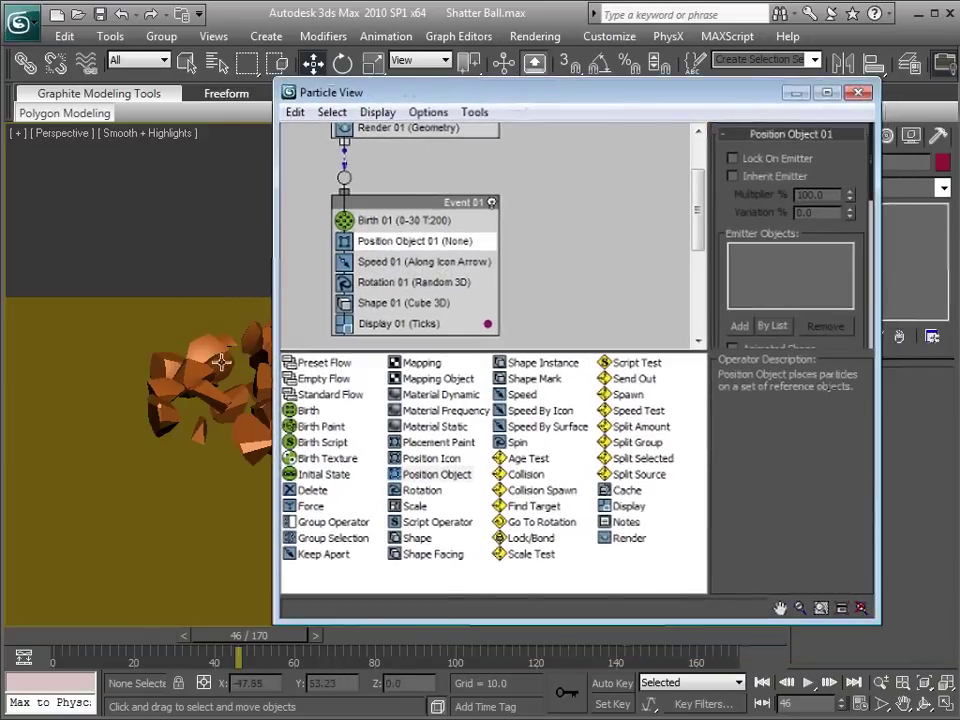
{"action": "scroll", "coordinate": [725, 262], "scroll_direction": "down", "scroll_amount": 2}
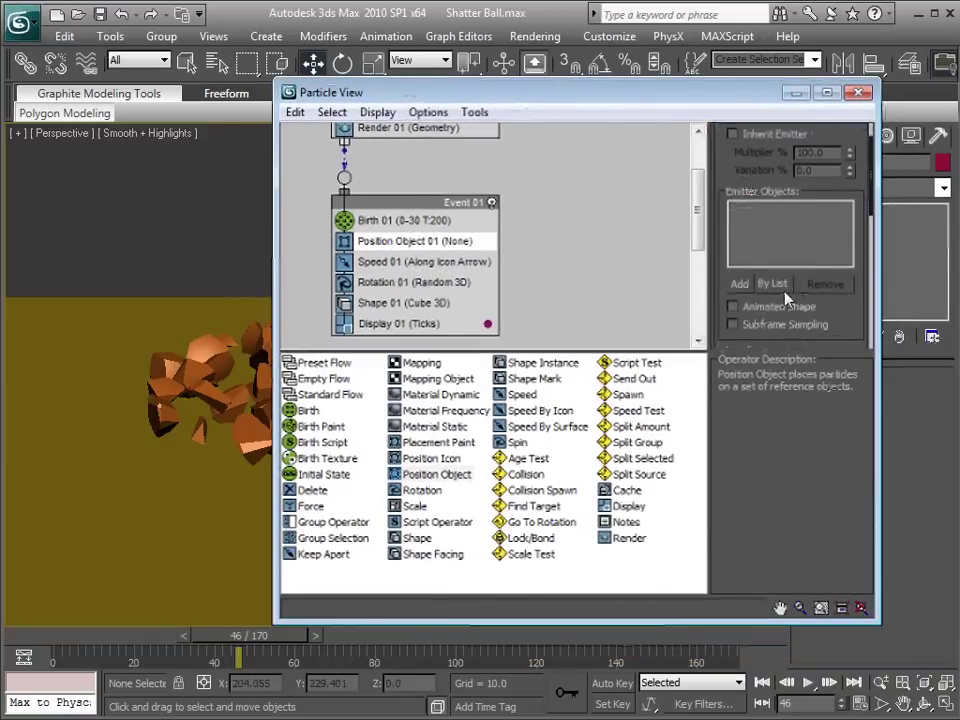
{"action": "left_click", "coordinate": [765, 285]}
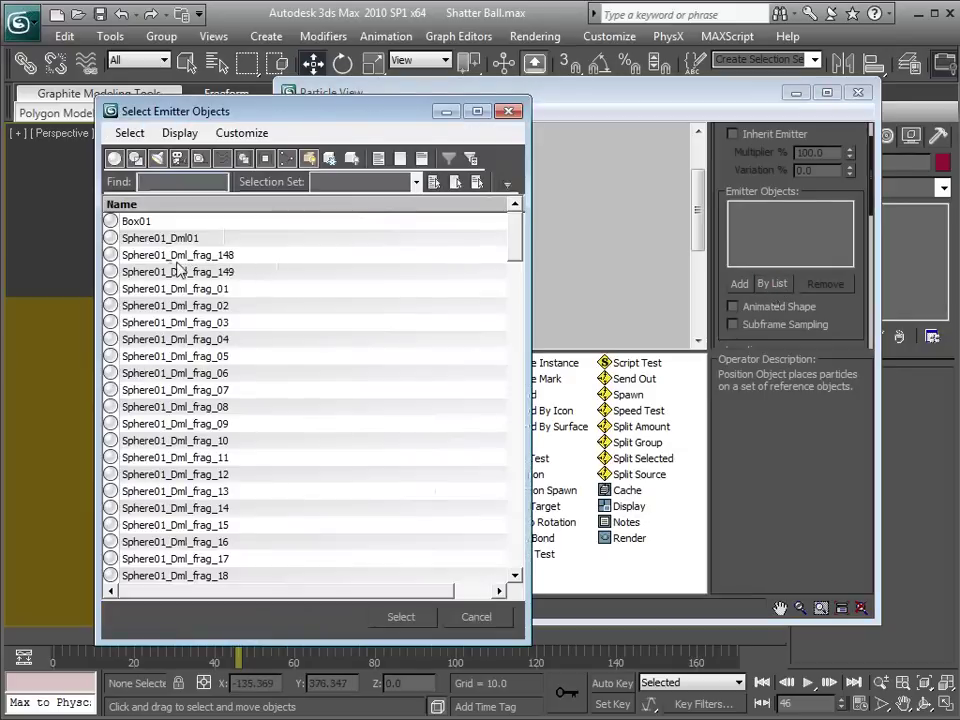
{"action": "left_click", "coordinate": [200, 256]}
{"action": "left_click_drag", "start_coordinate": [524, 243], "coordinate": [520, 568]}
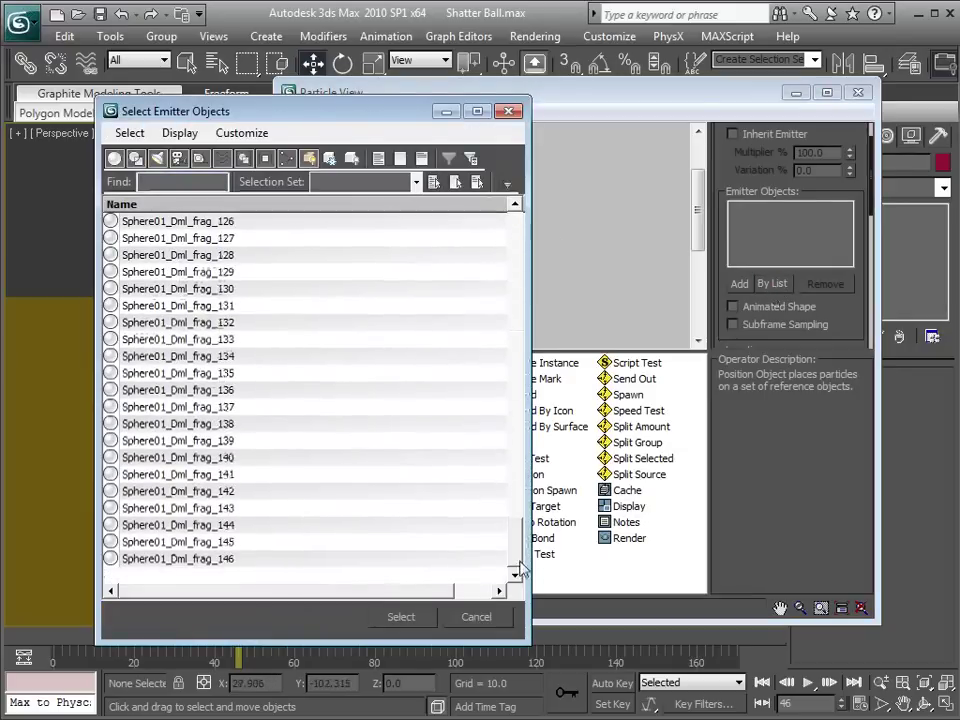
{"action": "left_click", "coordinate": [197, 559], "text": "shift"}
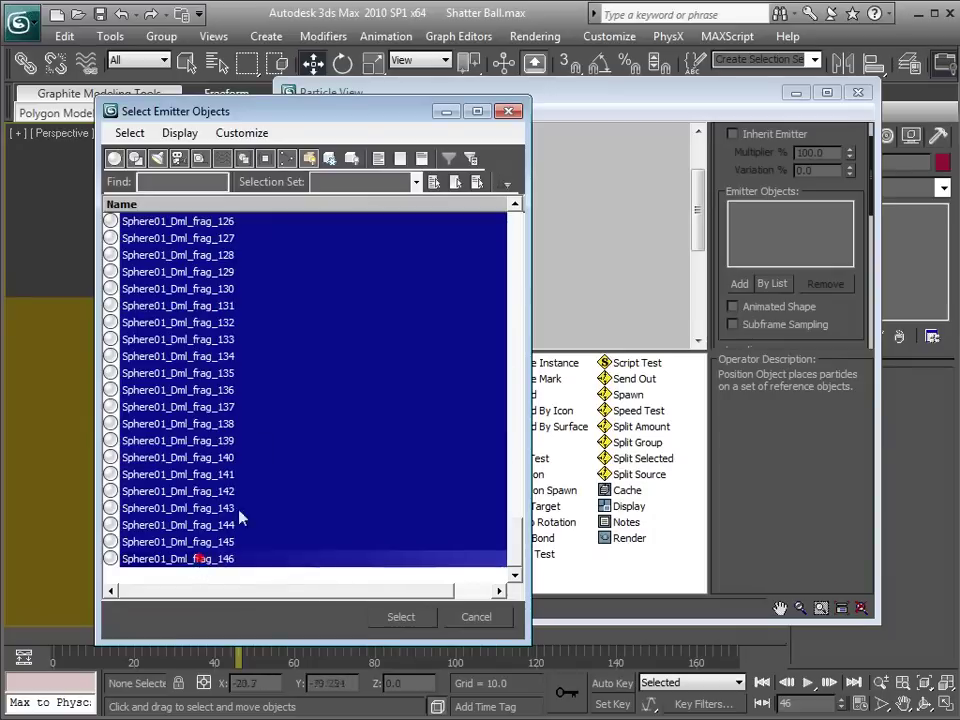
{"action": "left_click", "coordinate": [401, 617]}
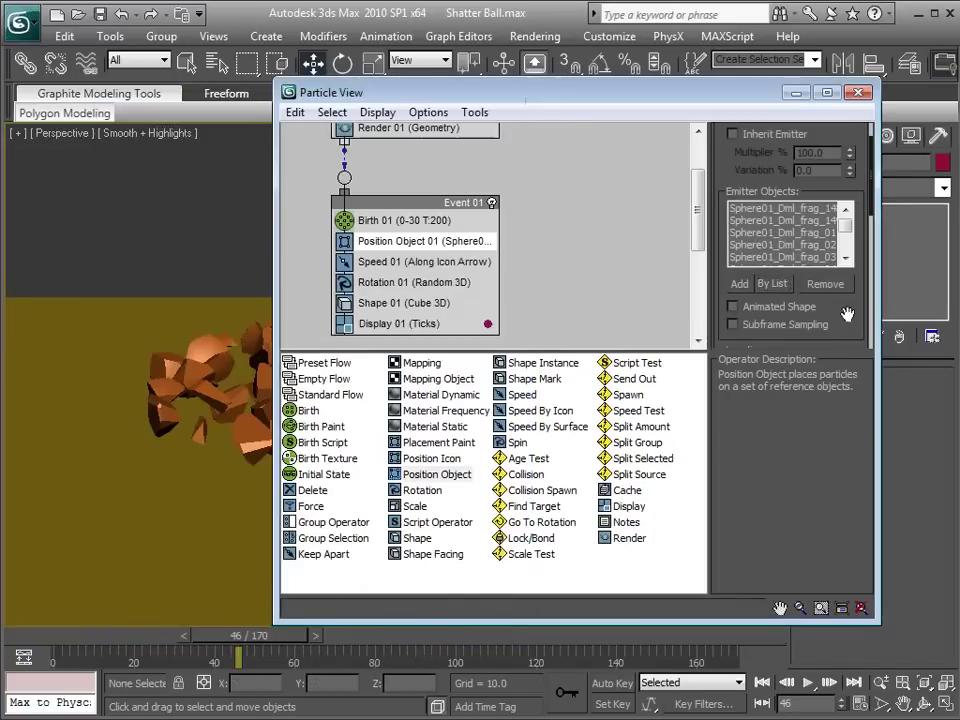
{"action": "scroll", "coordinate": [847, 315], "scroll_direction": "up", "scroll_amount": 1}
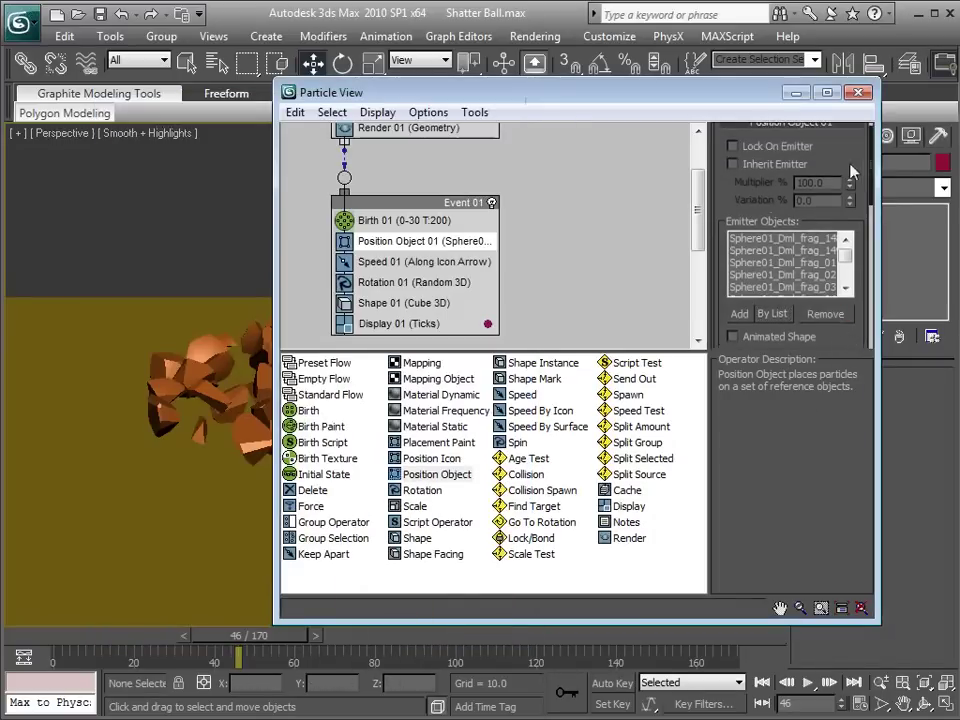
{"action": "left_click", "coordinate": [733, 147]}
Set the display color of Event 01's particles to yellow so they stand out against the orange fragments.
{"action": "left_click_drag", "start_coordinate": [450, 96], "coordinate": [617, 105]}
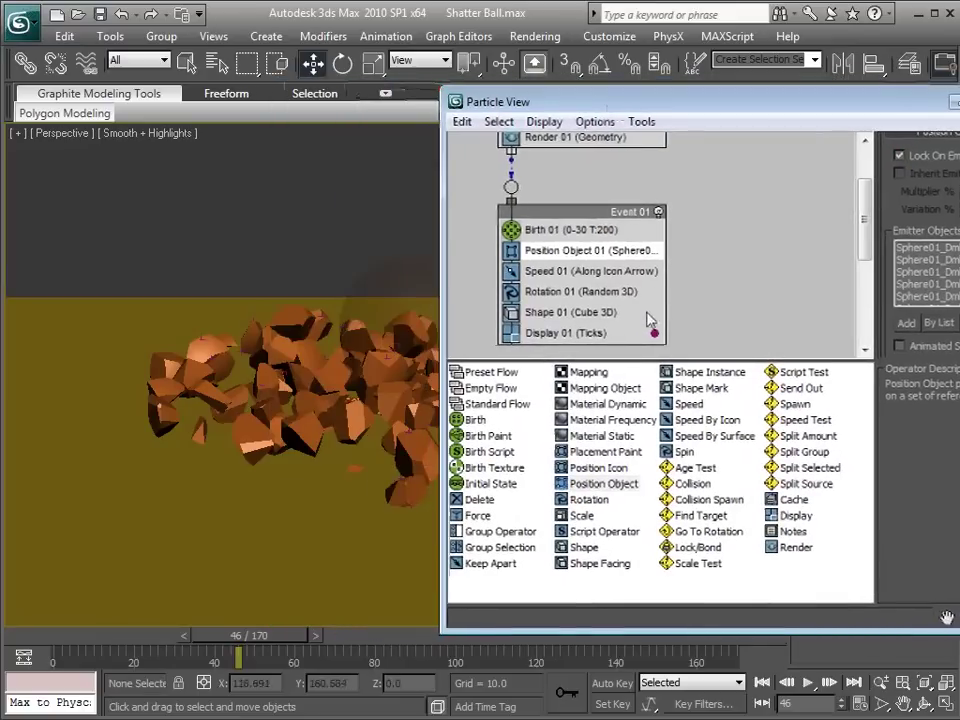
{"action": "left_click", "coordinate": [654, 333]}
{"action": "left_click", "coordinate": [608, 185]}
{"action": "left_click_drag", "start_coordinate": [607, 178], "coordinate": [613, 178]}
{"action": "left_click_drag", "start_coordinate": [662, 210], "coordinate": [718, 211]}
{"action": "left_click_drag", "start_coordinate": [710, 139], "coordinate": [701, 139]}
{"action": "left_click", "coordinate": [688, 274]}
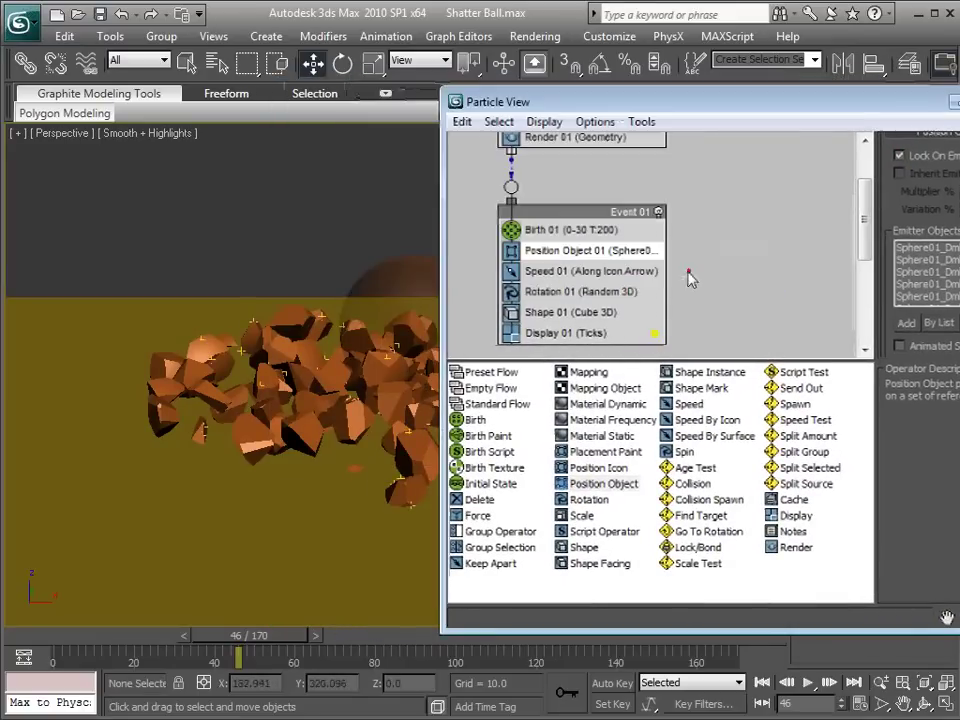
{"action": "mouse_move", "coordinate": [260, 637]}
{"action": "left_mouse_down"}
{"action": "mouse_move", "coordinate": [231, 637]}
{"action": "mouse_move", "coordinate": [262, 637]}
{"action": "left_mouse_up"}
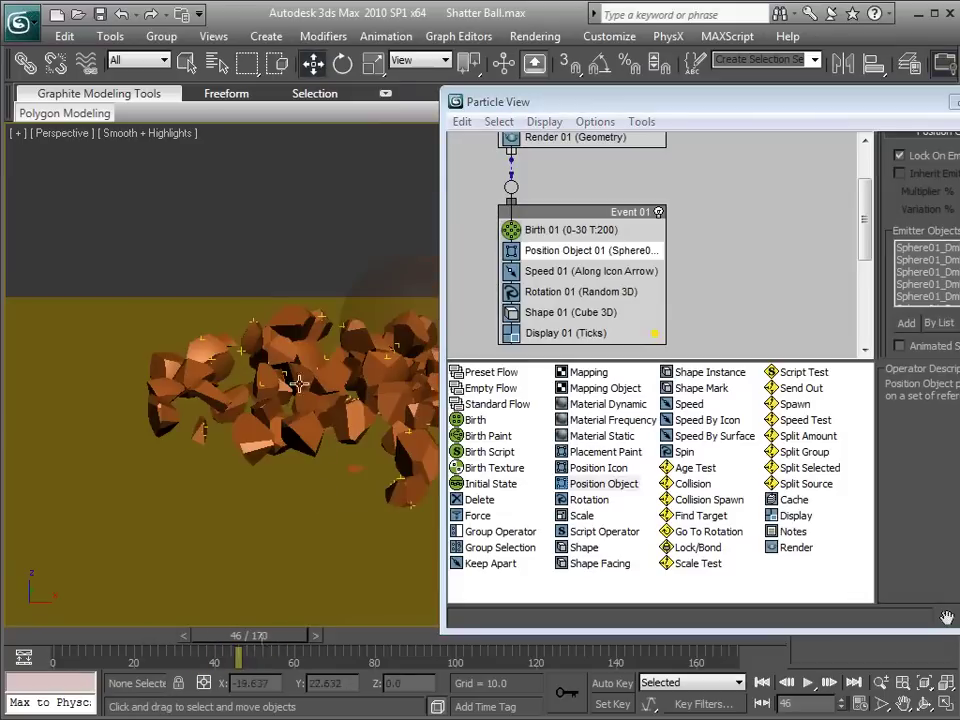
Set the Birth operator in Event 01 to stop emitting at frame 1 and produce 500 particles.
{"action": "left_click", "coordinate": [552, 230]}
{"action": "left_click_drag", "start_coordinate": [670, 110], "coordinate": [550, 109]}
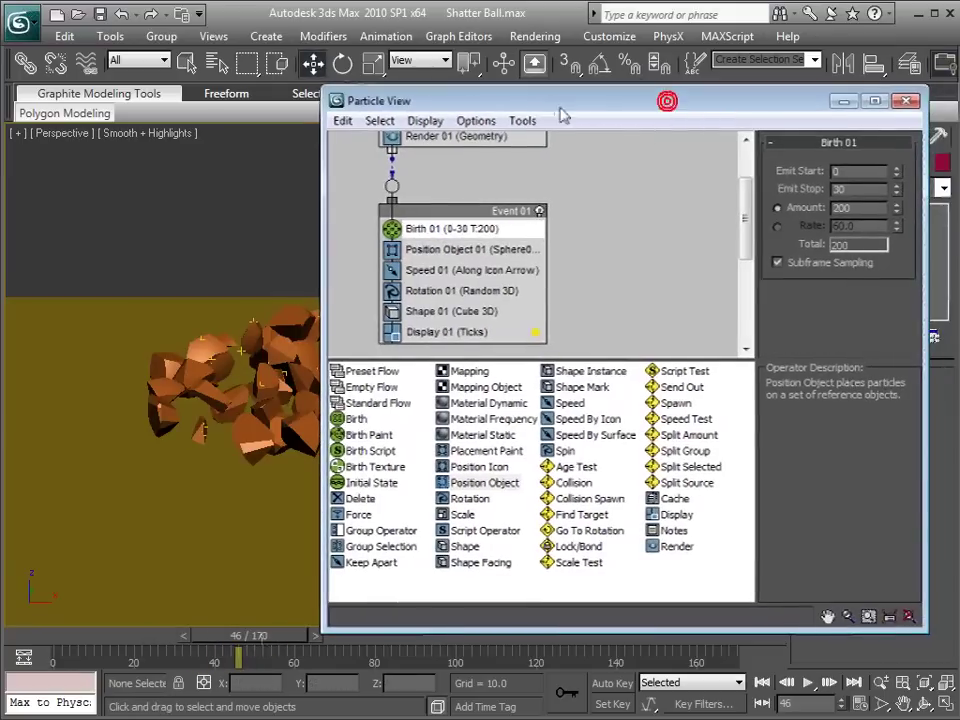
{"action": "type", "text": "1"}
{"action": "left_click", "coordinate": [860, 207]}
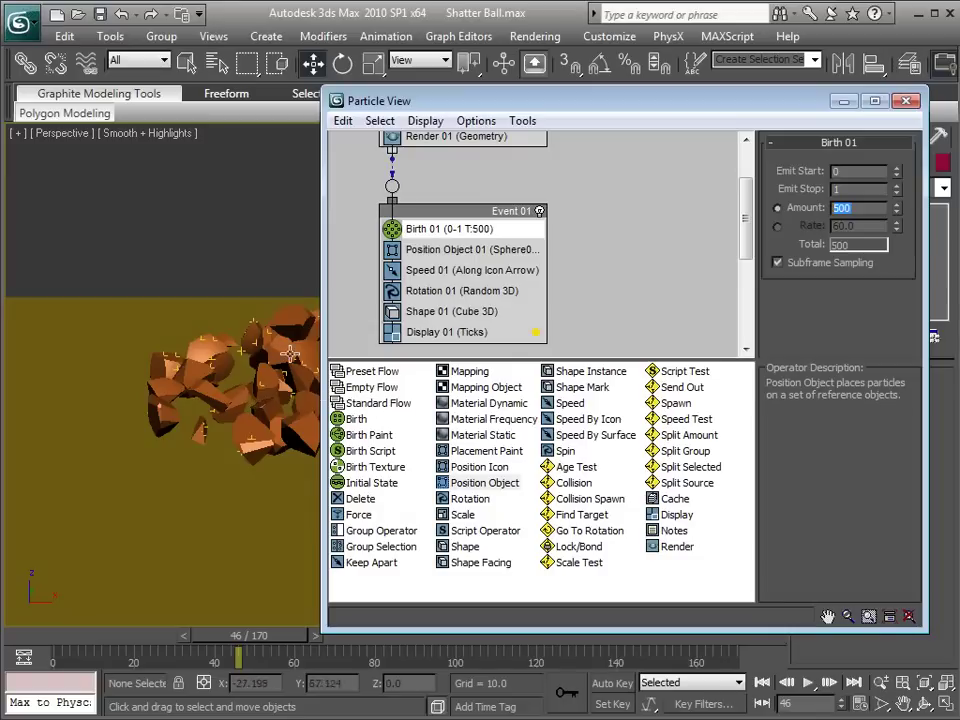
Delete the Speed, Rotation and Shape operators from Event 01.
{"action": "scroll", "coordinate": [478, 295], "scroll_direction": "down", "scroll_amount": 1}
{"action": "left_click", "coordinate": [448, 241]}
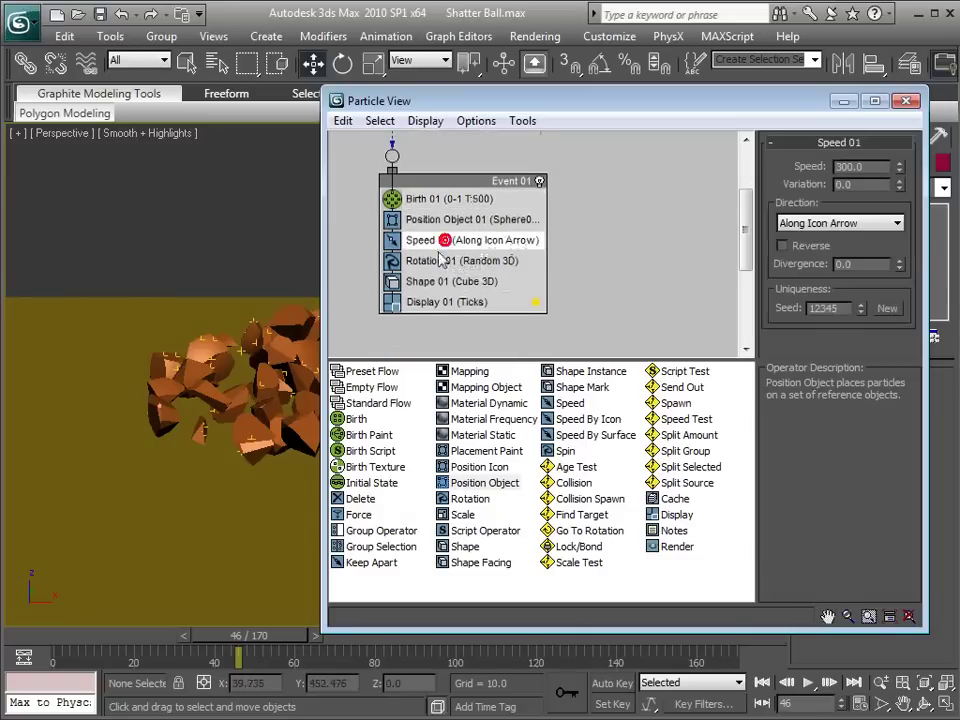
{"action": "left_click", "coordinate": [425, 259], "text": "ctrl"}
{"action": "left_click", "coordinate": [430, 281], "text": "ctrl"}
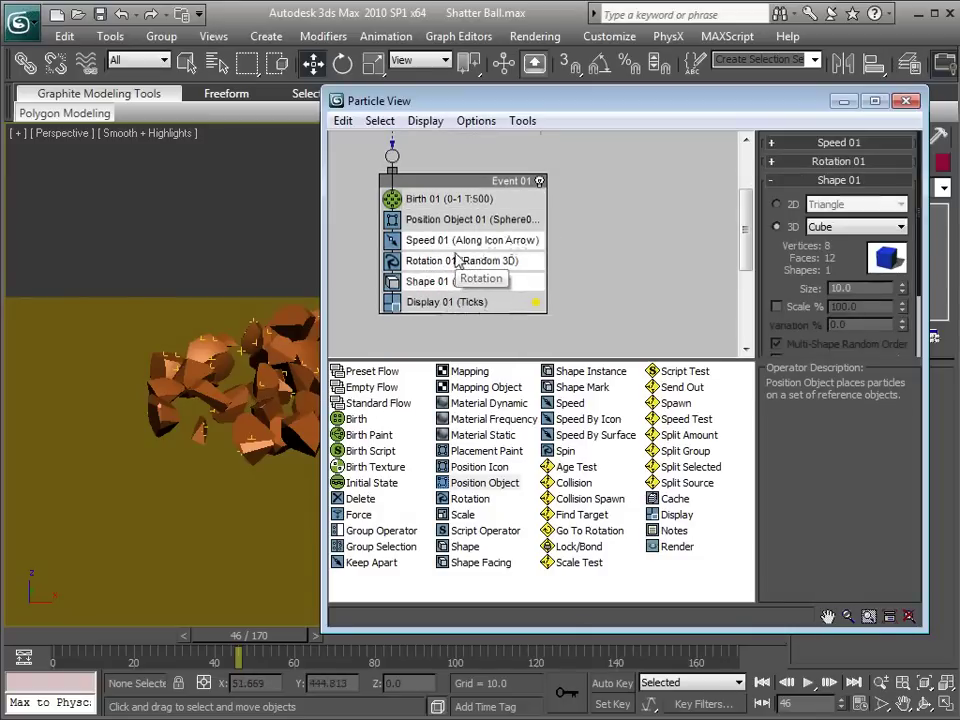
{"action": "key", "text": "Delete"}
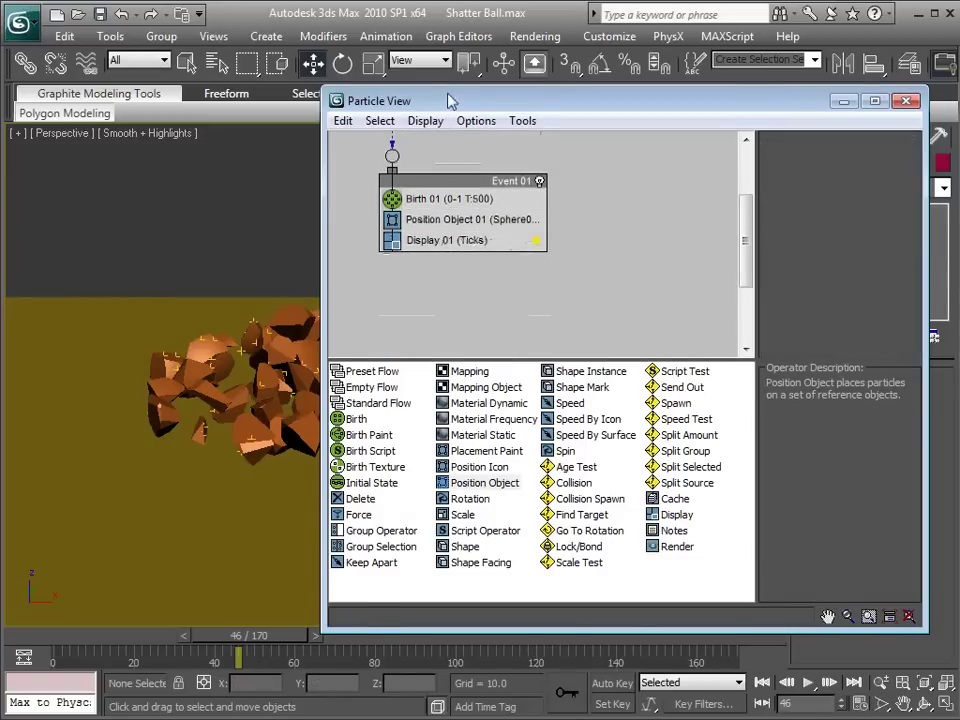
Add a Collision test to Event 01 between Position Object and Display, and show its parameters.
{"action": "left_click_drag", "start_coordinate": [446, 99], "coordinate": [521, 90]}
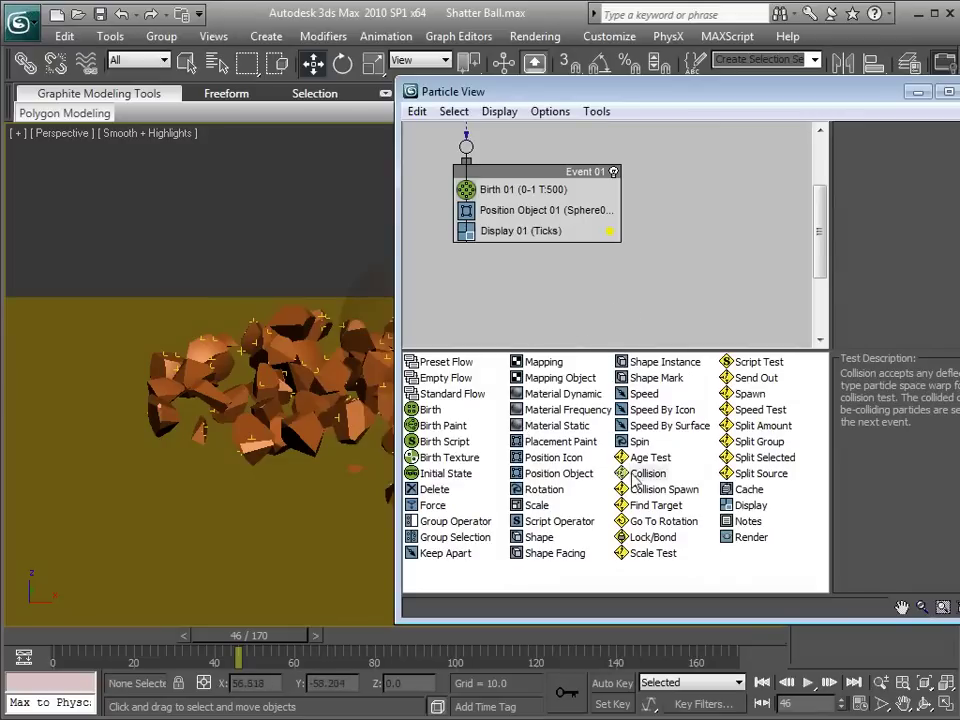
{"action": "left_click_drag", "start_coordinate": [648, 474], "coordinate": [495, 245]}
{"action": "left_click", "coordinate": [497, 231]}
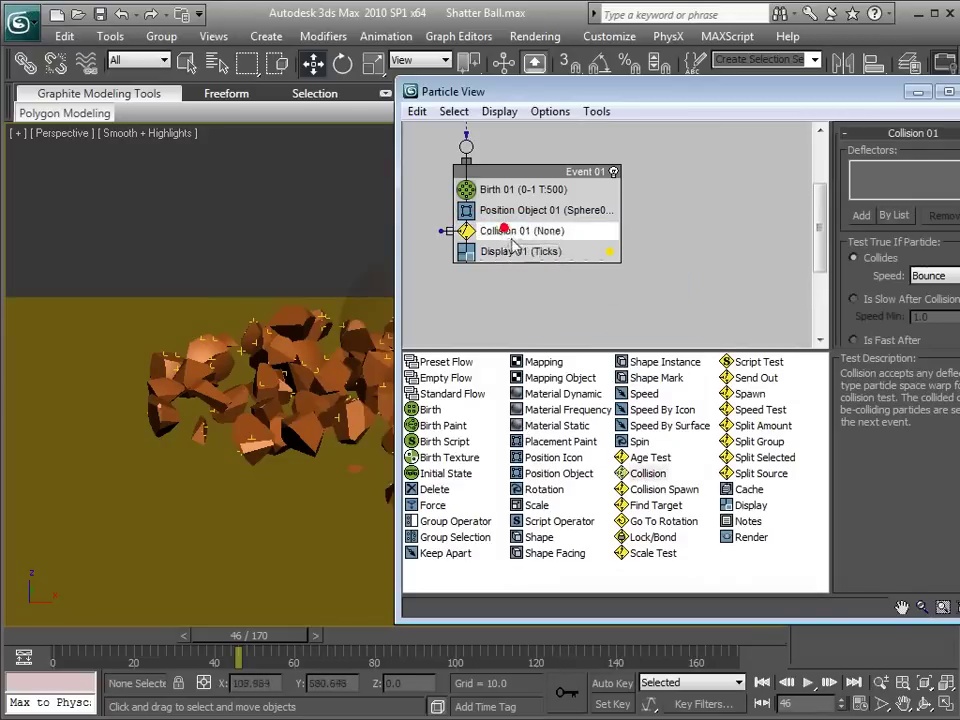
{"action": "left_click_drag", "start_coordinate": [607, 100], "coordinate": [374, 113]}
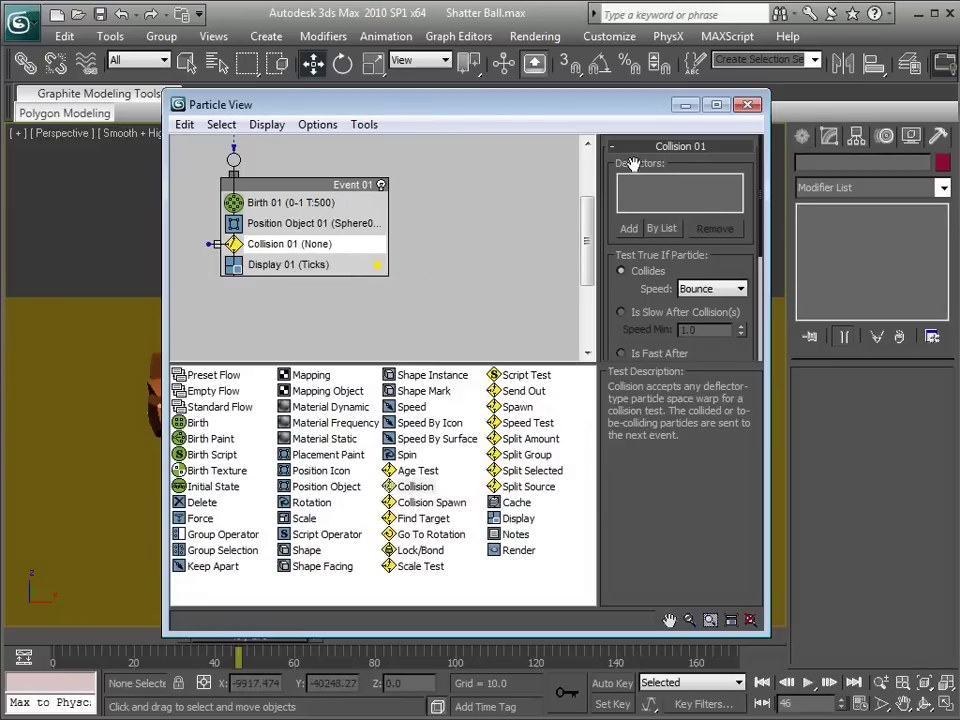
Draw a Deflector space warp about 484 by 458 units that encloses the whole yellow ground plane.
{"action": "key", "text": "6"}
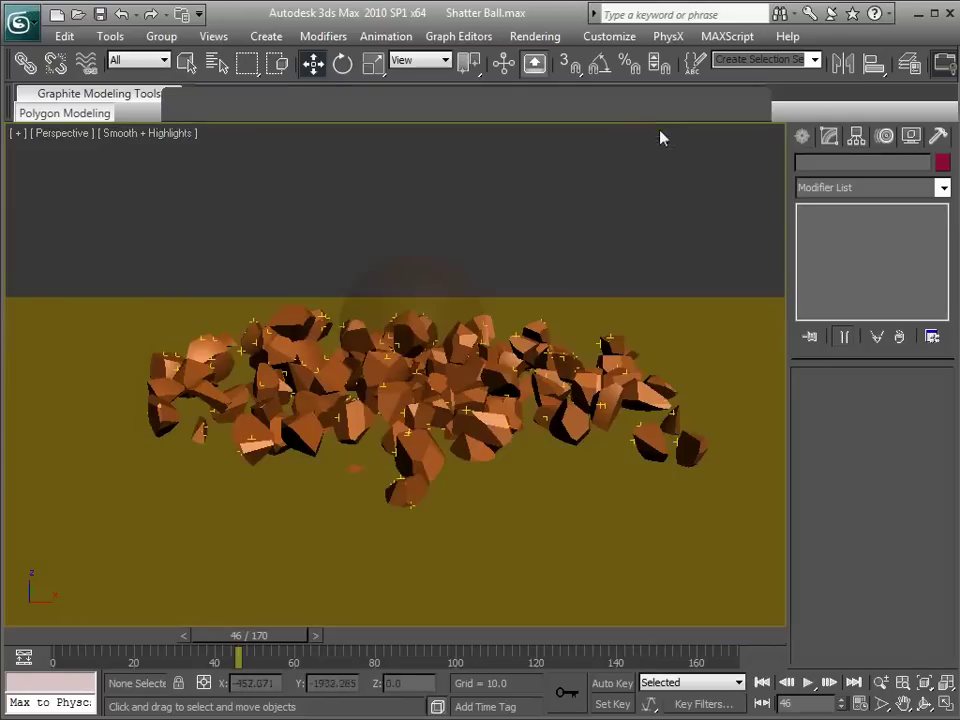
{"action": "left_click", "coordinate": [799, 138]}
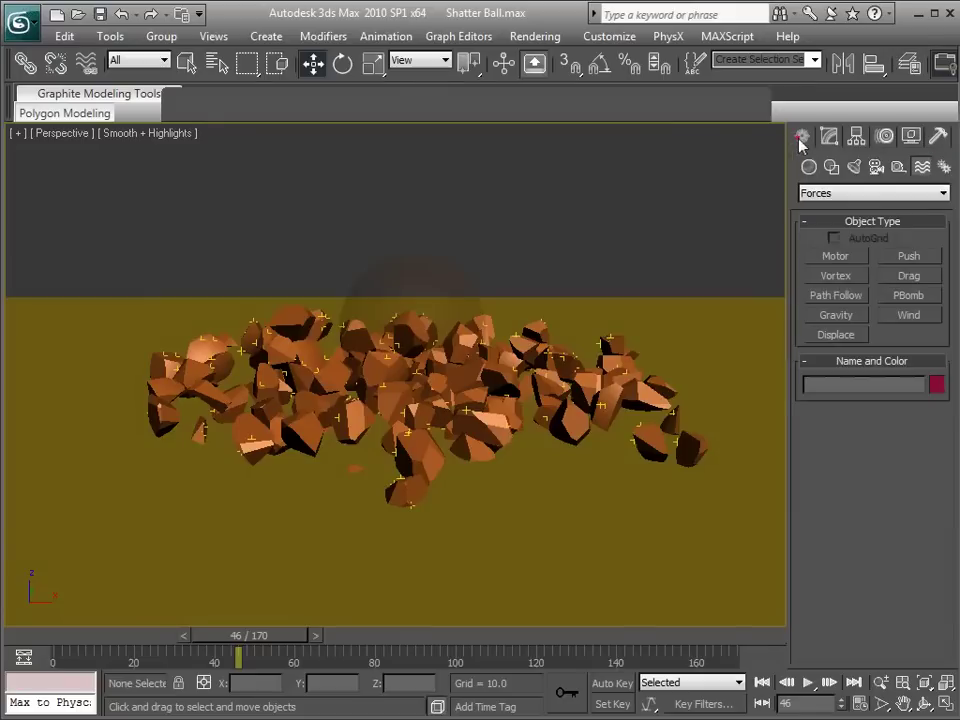
{"action": "left_click", "coordinate": [866, 194]}
{"action": "left_click", "coordinate": [866, 194]}
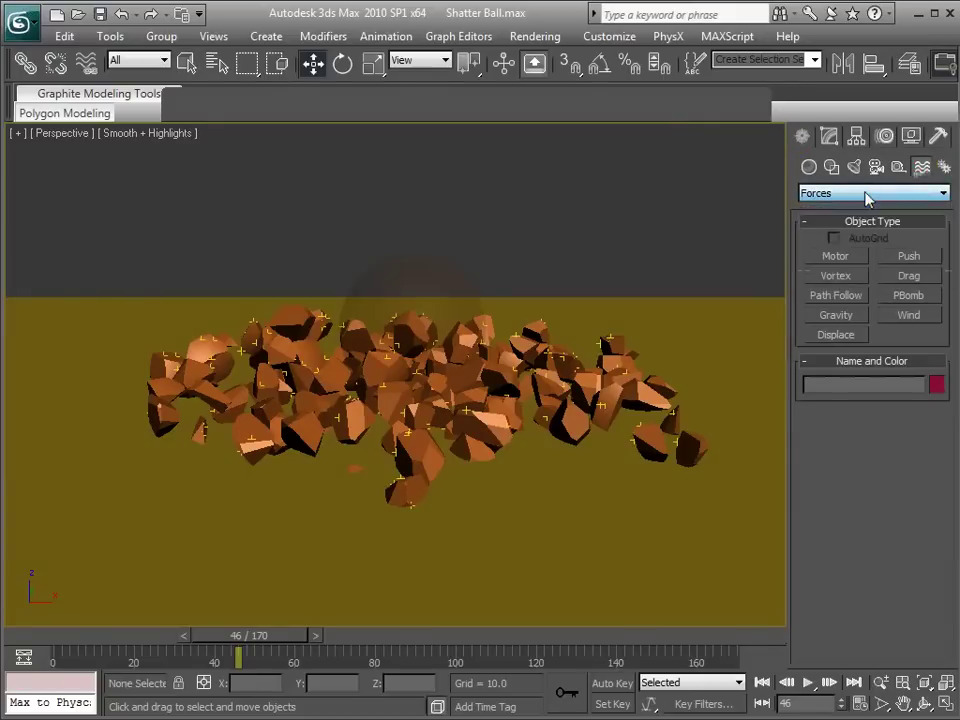
{"action": "left_click", "coordinate": [866, 195]}
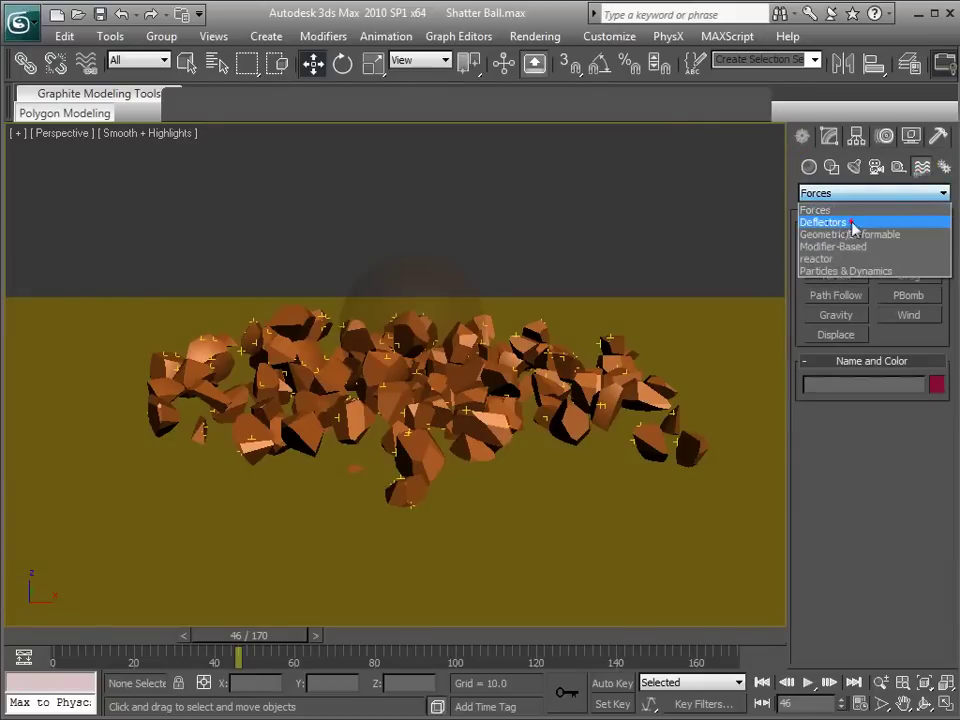
{"action": "left_click", "coordinate": [852, 223]}
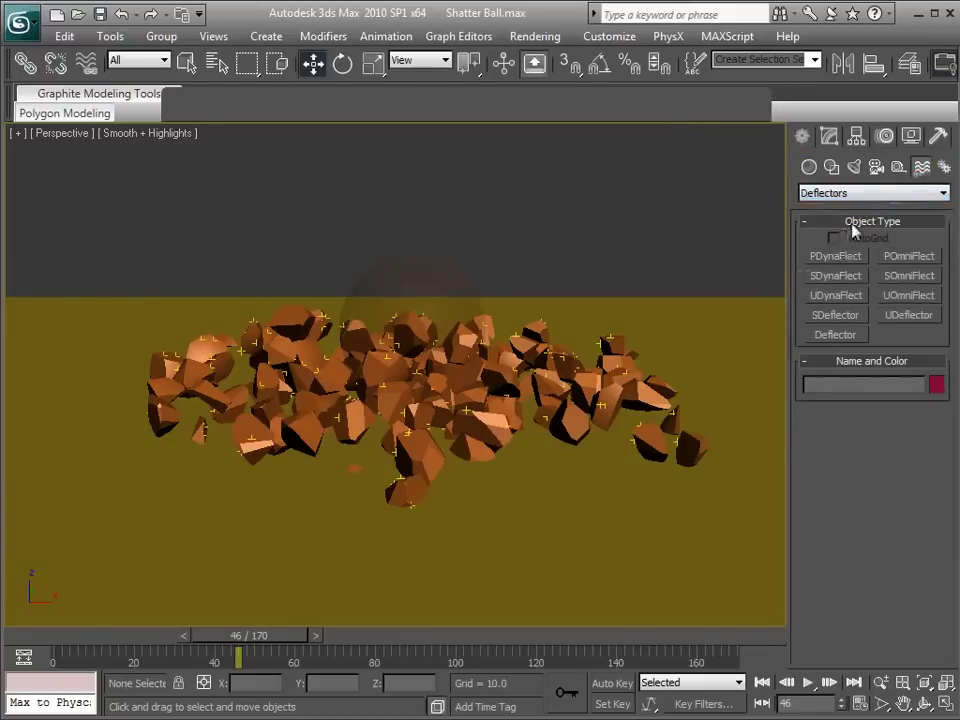
{"action": "left_click", "coordinate": [842, 335]}
{"action": "scroll", "coordinate": [443, 409], "scroll_direction": "down", "scroll_amount": 3}
{"action": "middle_click_drag", "start_coordinate": [409, 433], "coordinate": [437, 437], "text": "alt"}
{"action": "scroll", "coordinate": [429, 443], "scroll_direction": "down", "scroll_amount": 2}
{"action": "scroll", "coordinate": [422, 446], "scroll_direction": "down", "scroll_amount": 2}
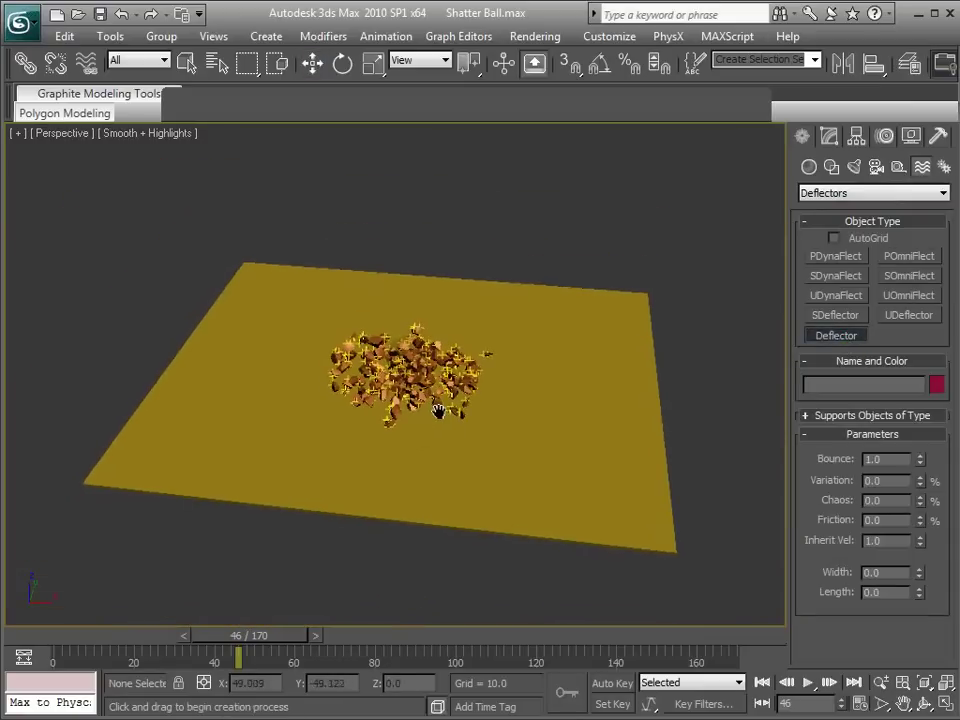
{"action": "left_click_drag", "start_coordinate": [231, 249], "coordinate": [695, 571]}
Set the deflector's bounce to 0, rename it Activate and deselect it.
{"action": "double_click", "coordinate": [903, 459]}
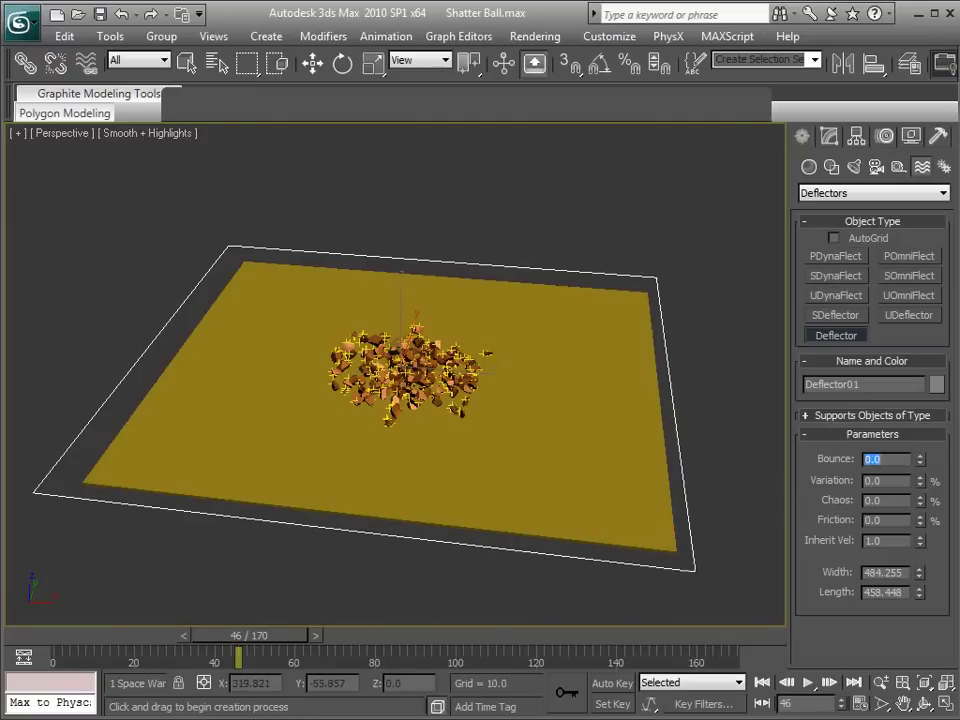
{"action": "left_click", "coordinate": [826, 138]}
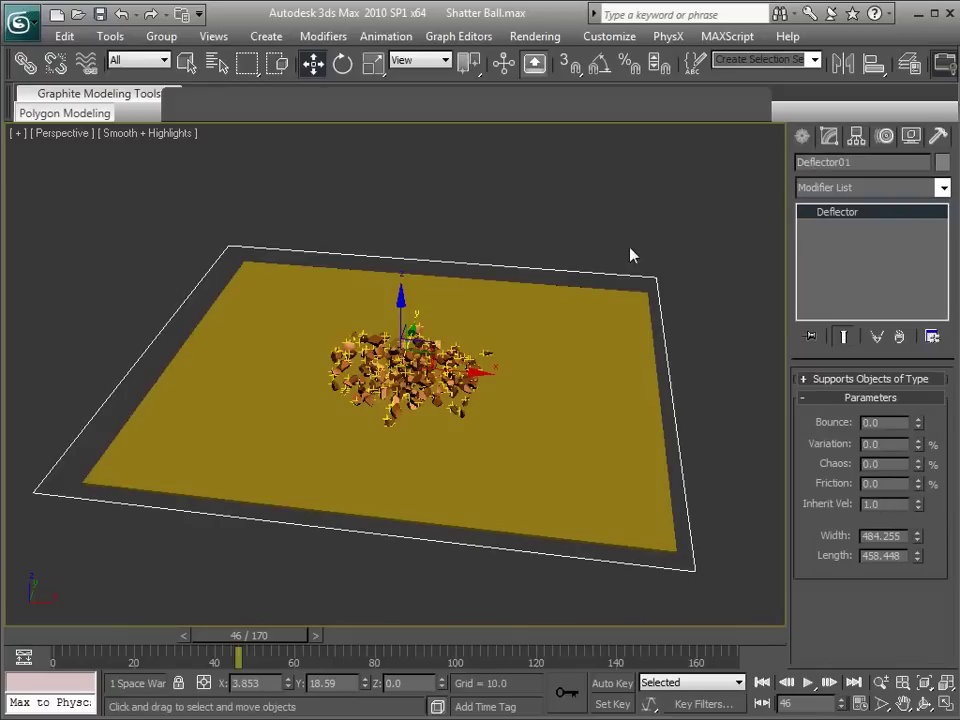
{"action": "left_click_drag", "start_coordinate": [882, 162], "coordinate": [744, 168]}
{"action": "type", "text": "Activate"}
{"action": "middle_click_drag", "start_coordinate": [397, 424], "coordinate": [424, 389], "text": "alt"}
{"action": "right_click", "coordinate": [489, 300]}
{"action": "left_click", "coordinate": [512, 311]}
{"action": "left_click", "coordinate": [512, 310]}
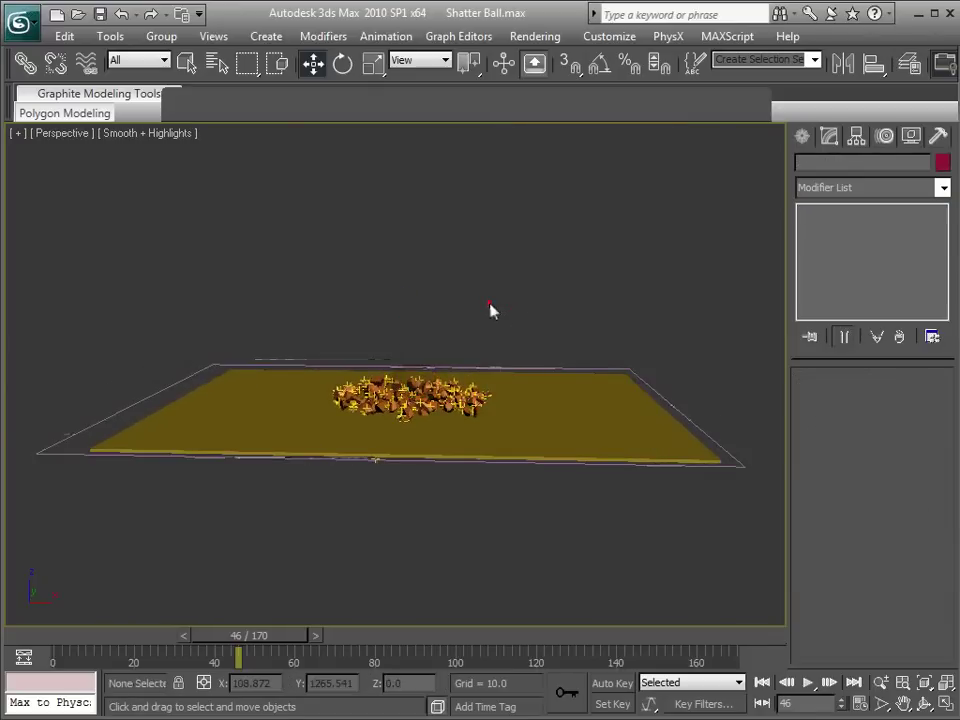
Add the Activate deflector to the deflectors of the Collision test in Event 01.
{"action": "key", "text": "6"}
{"action": "scroll", "coordinate": [320, 307], "scroll_direction": "down", "scroll_amount": 2}
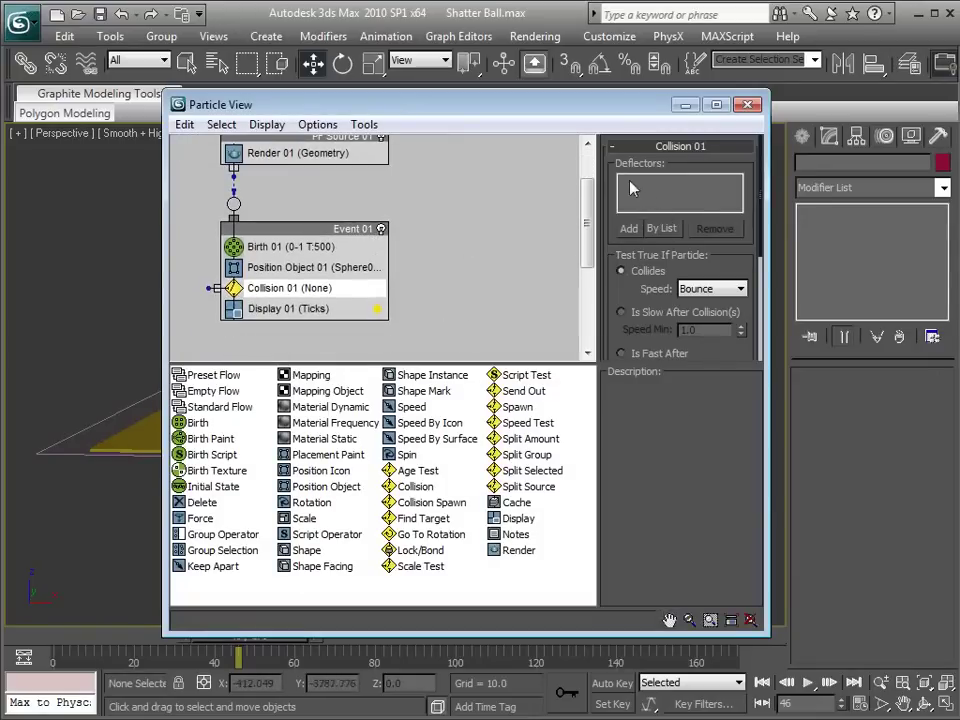
{"action": "left_click", "coordinate": [660, 228]}
{"action": "left_click", "coordinate": [145, 221]}
{"action": "left_click", "coordinate": [402, 617]}
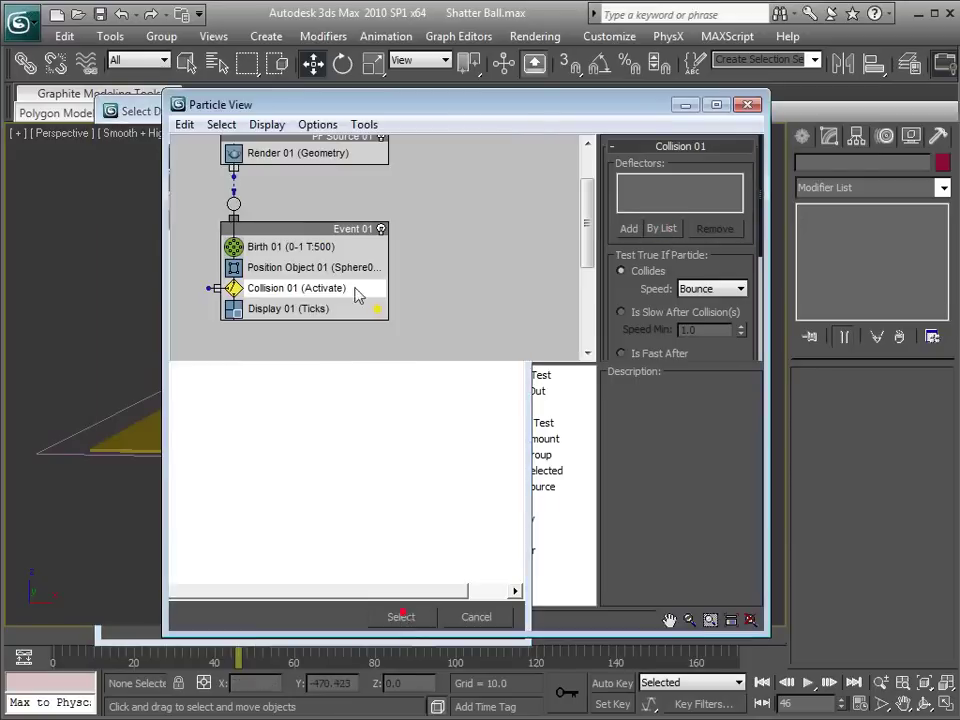
Shift the PF Source 01 and Event 01 nodes sideways to free space for another event, and close Particle View.
{"action": "left_click_drag", "start_coordinate": [353, 115], "coordinate": [444, 148]}
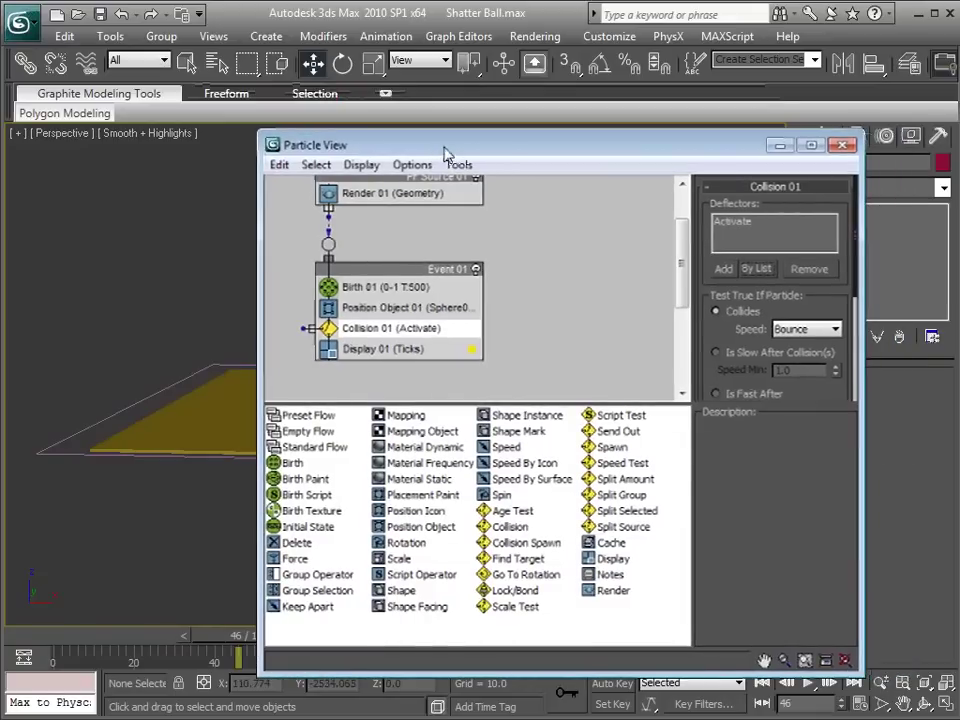
{"action": "middle_click_drag", "start_coordinate": [516, 289], "coordinate": [516, 310]}
{"action": "left_click_drag", "start_coordinate": [522, 195], "coordinate": [437, 291]}
{"action": "middle_click_drag", "start_coordinate": [437, 291], "coordinate": [528, 291]}
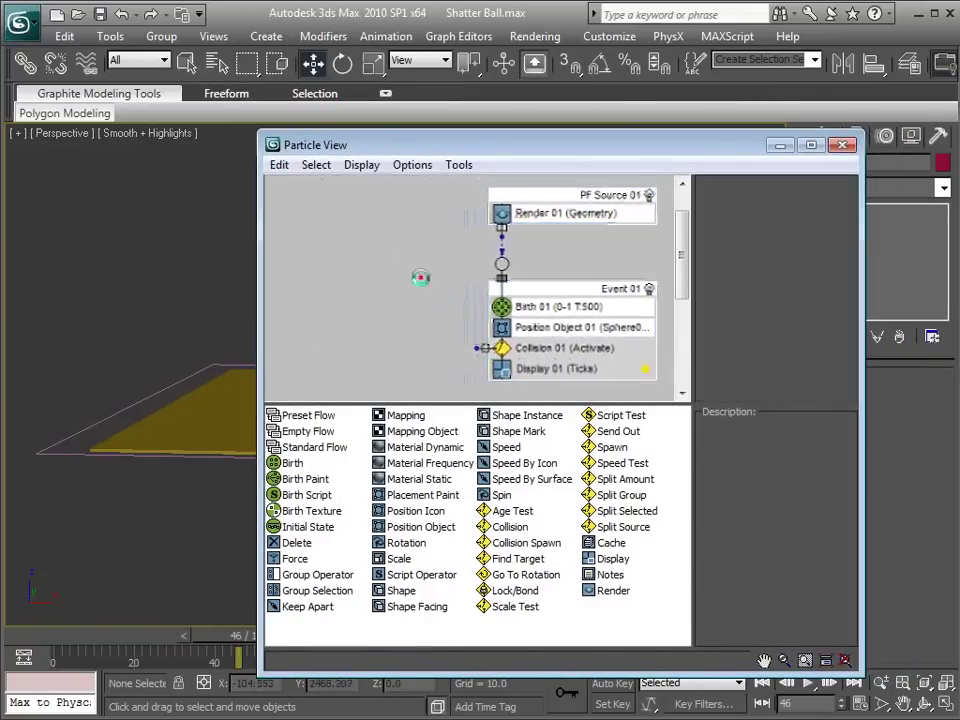
{"action": "key", "text": "6"}
In the shaded Front view at frame 36, raise the Activate deflector slightly above the ground to about Z 1.5.
{"action": "key", "text": "alt+w"}
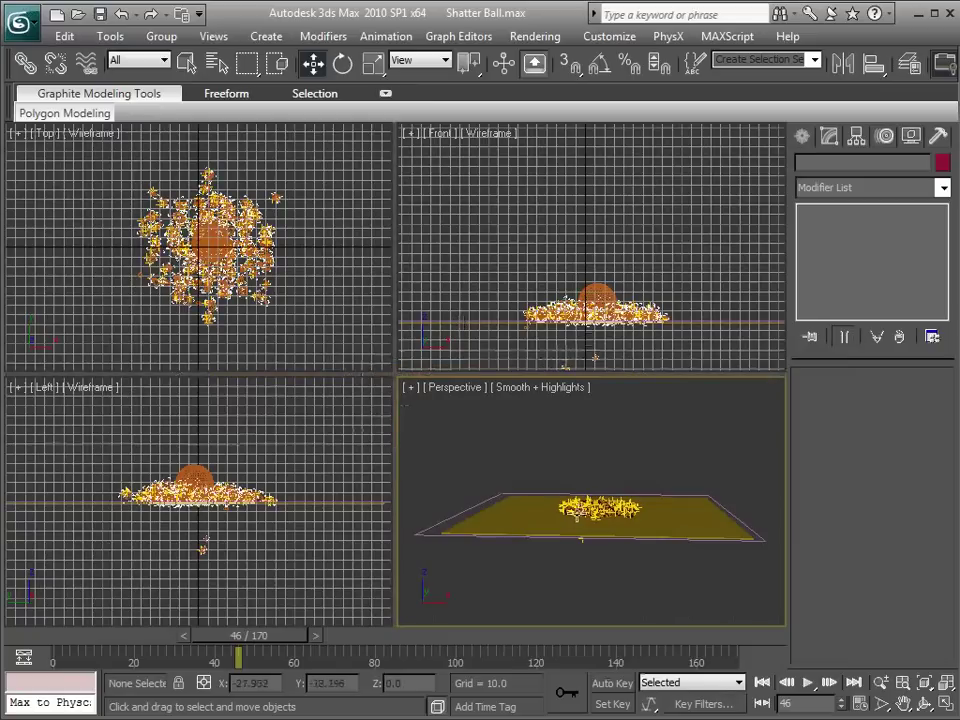
{"action": "scroll", "coordinate": [615, 285], "scroll_direction": "up", "scroll_amount": 5}
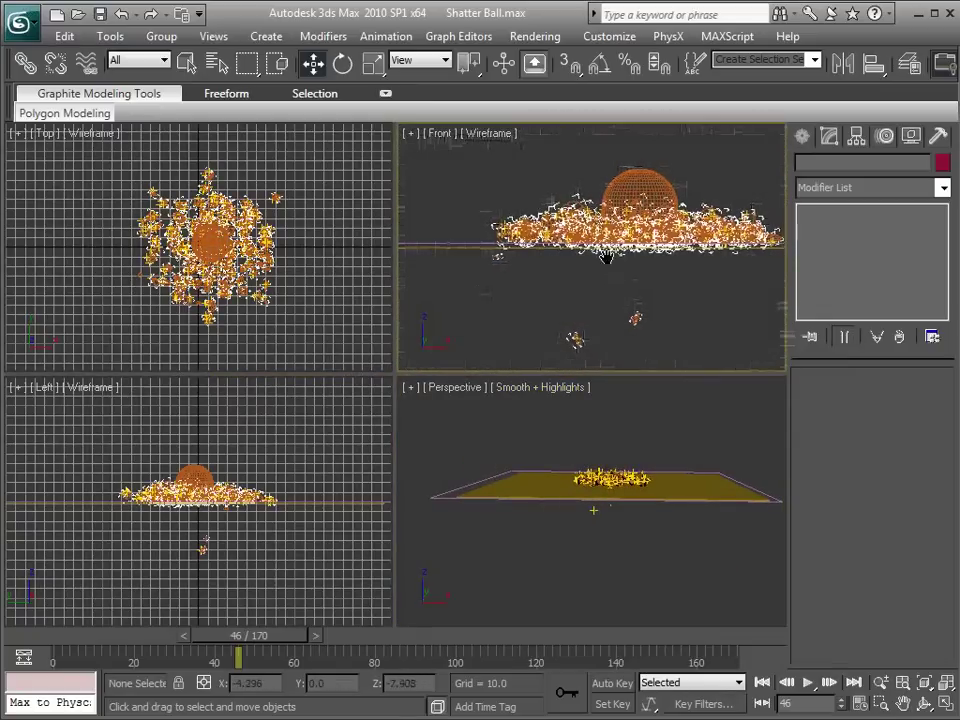
{"action": "key", "text": "alt+w"}
{"action": "middle_click_drag", "start_coordinate": [493, 321], "coordinate": [548, 285]}
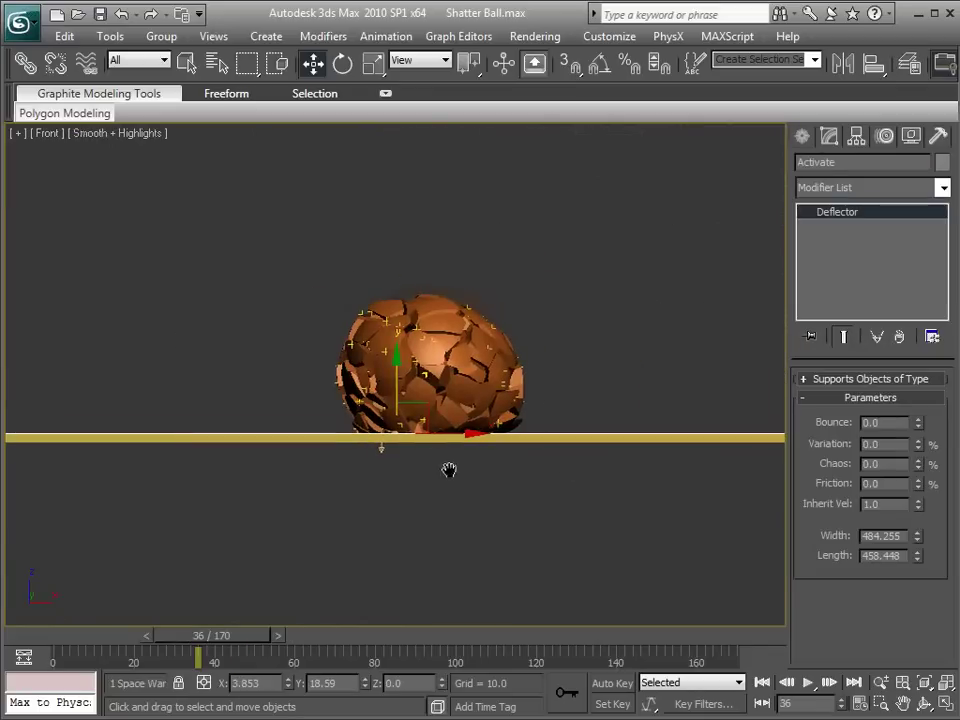
{"action": "left_click_drag", "start_coordinate": [397, 390], "coordinate": [397, 385]}
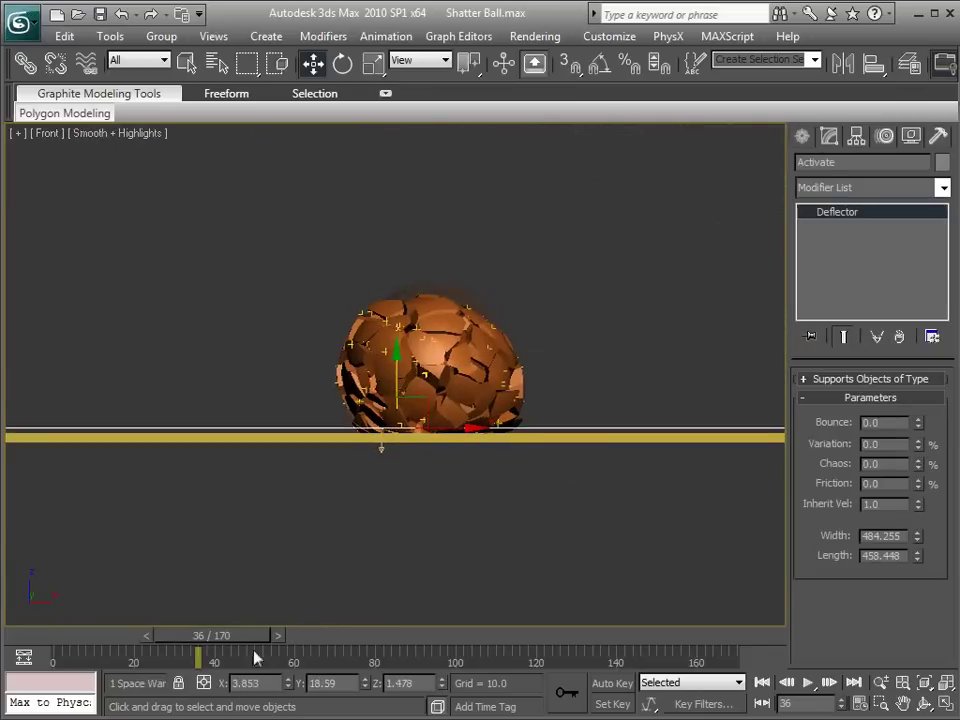
Animate the Activate deflector with Auto Key to rise from frame 34 to about Z 30.6 at frame 38.
{"action": "left_click_drag", "start_coordinate": [157, 640], "coordinate": [139, 636]}
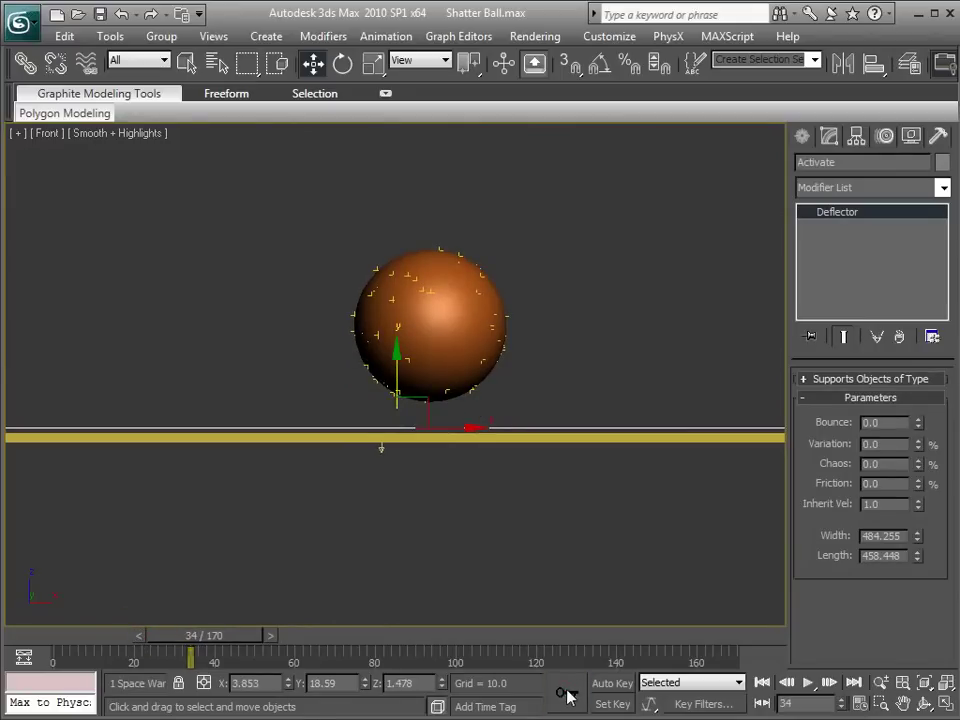
{"action": "left_click", "coordinate": [608, 684]}
{"action": "left_click_drag", "start_coordinate": [237, 637], "coordinate": [253, 637]}
{"action": "right_click", "coordinate": [405, 399]}
{"action": "left_click", "coordinate": [428, 414]}
{"action": "left_click_drag", "start_coordinate": [392, 330], "coordinate": [385, 283]}
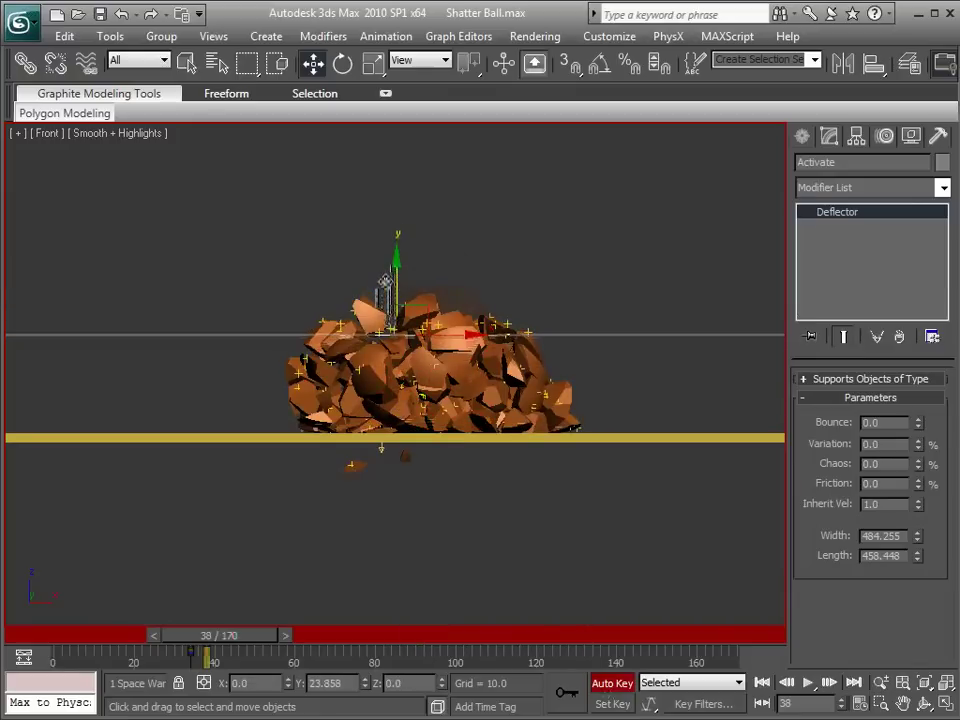
{"action": "mouse_move", "coordinate": [253, 636]}
{"action": "left_mouse_down"}
{"action": "mouse_move", "coordinate": [240, 636]}
{"action": "mouse_move", "coordinate": [257, 636]}
{"action": "left_mouse_up"}
{"action": "left_click_drag", "start_coordinate": [396, 274], "coordinate": [392, 262]}
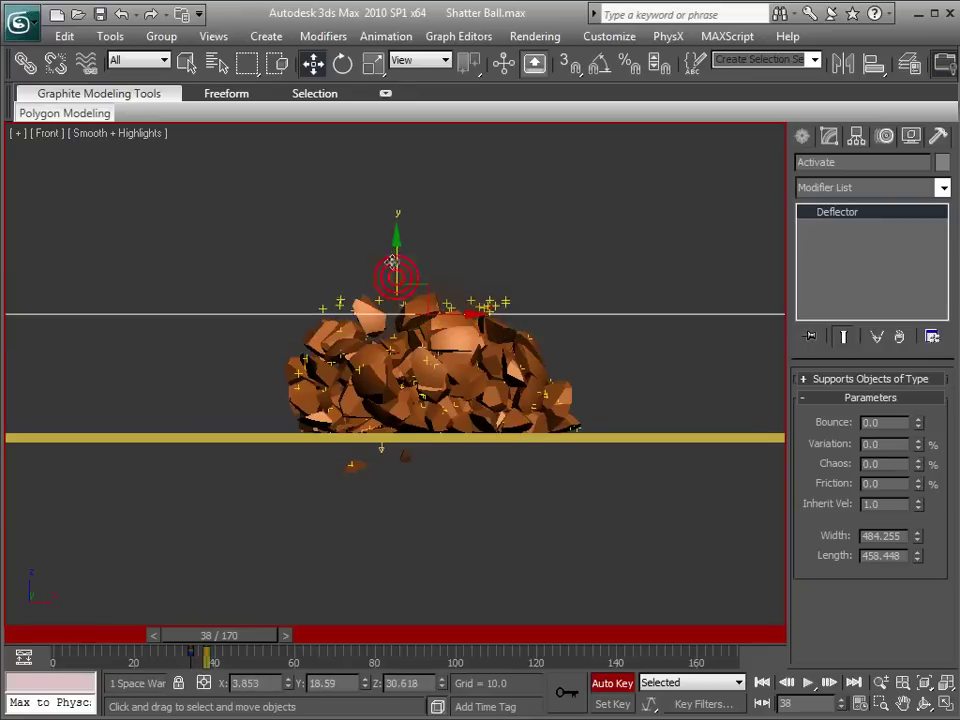
Shift the deflector's end key from frame 38 to frame 40, deselect it and turn off Auto Key.
{"action": "left_click_drag", "start_coordinate": [207, 656], "coordinate": [212, 656]}
{"action": "left_click_drag", "start_coordinate": [224, 636], "coordinate": [227, 636]}
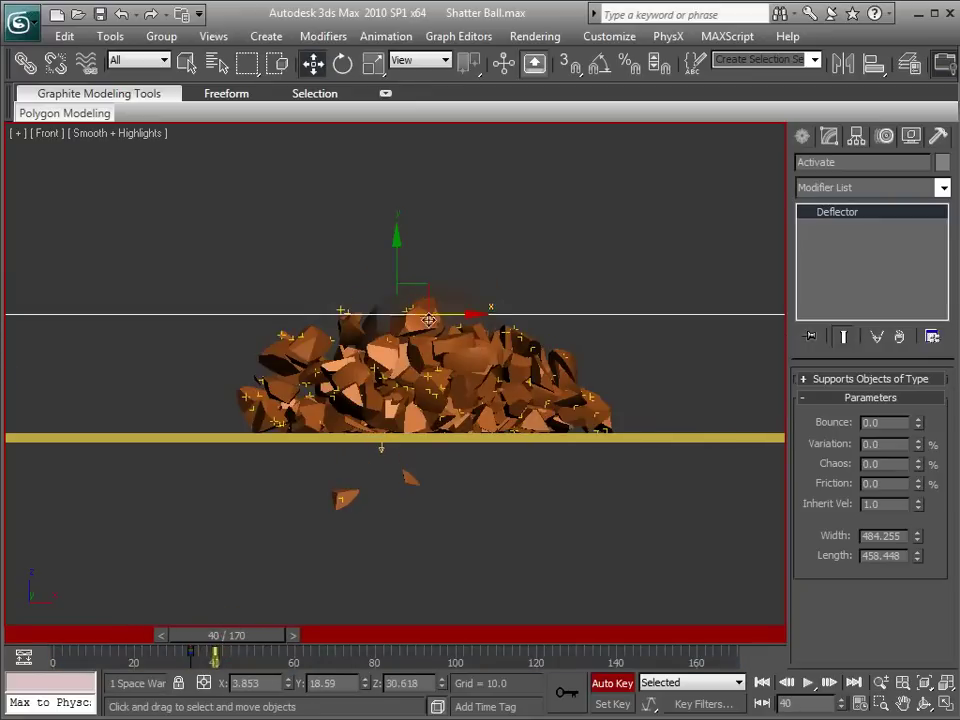
{"action": "left_click", "coordinate": [508, 211]}
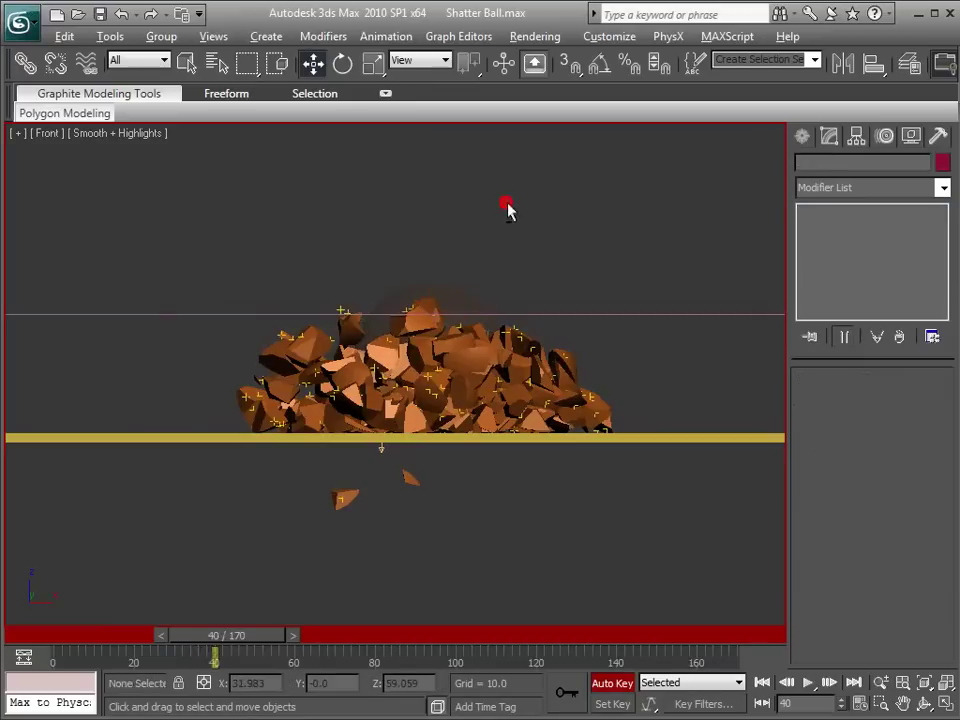
{"action": "key", "text": "alt+w"}
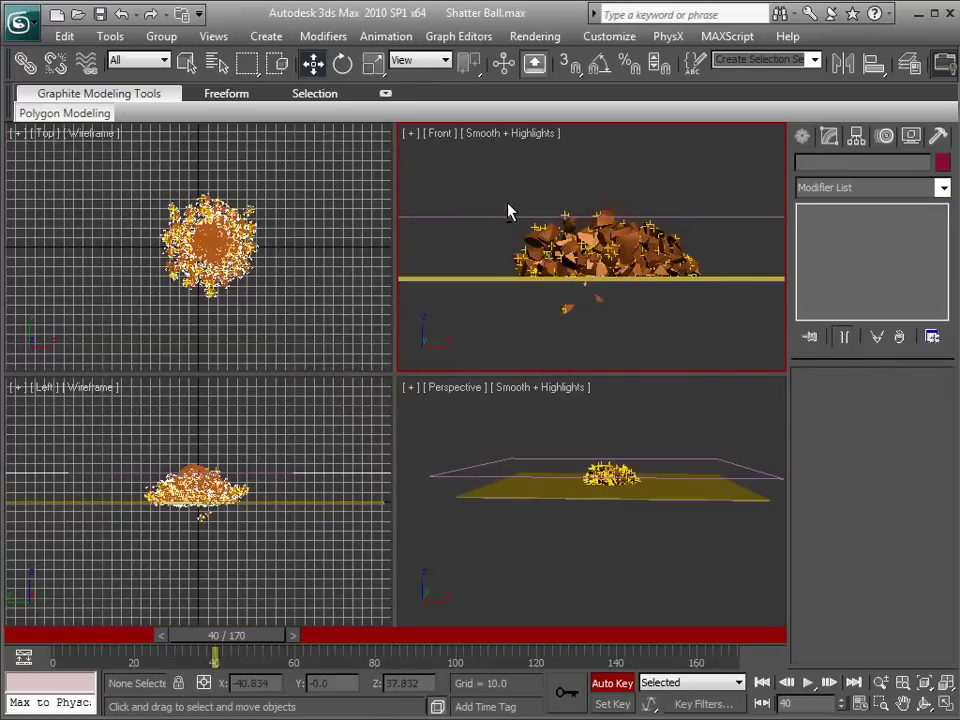
{"action": "key", "text": "n"}
{"action": "left_click", "coordinate": [688, 418]}
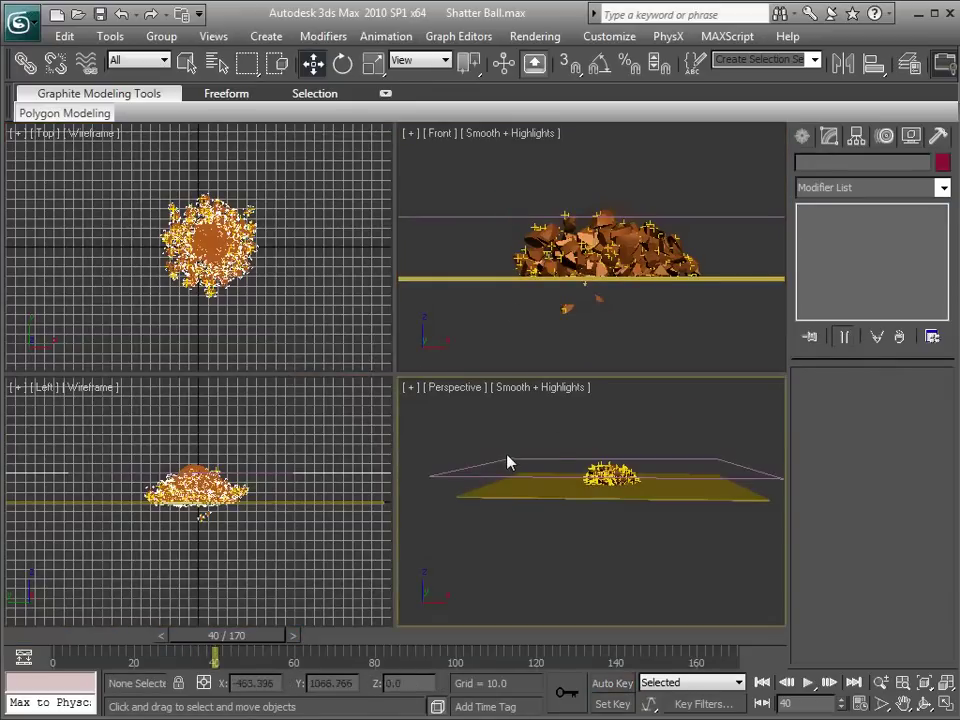
Create a new event containing a Display operator in Particle View, placed beside and below Event 01.
{"action": "key", "text": "6"}
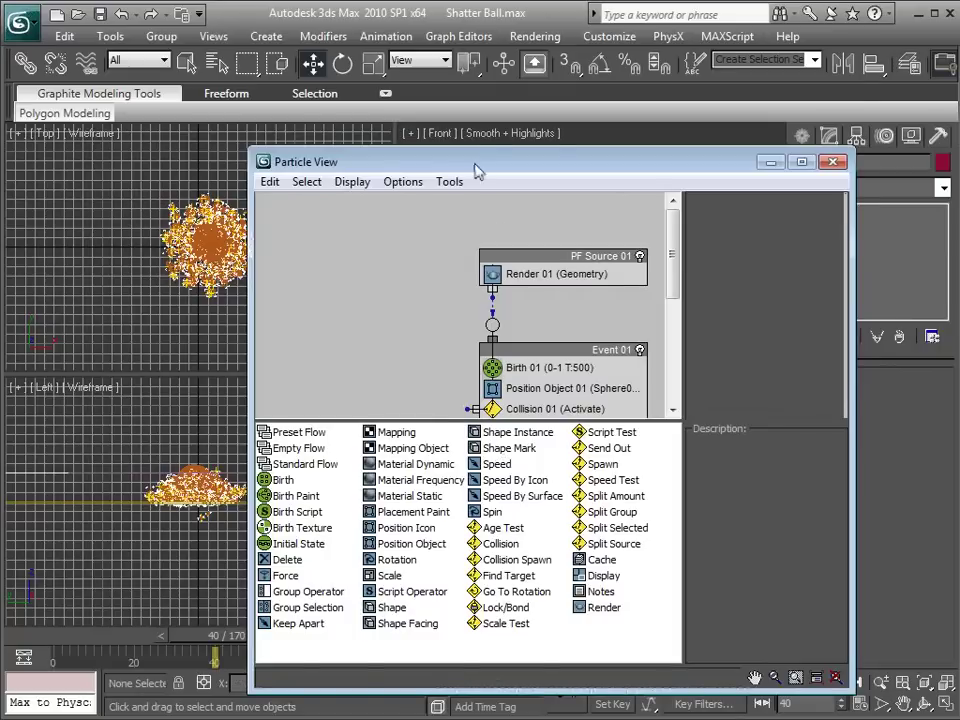
{"action": "left_click_drag", "start_coordinate": [476, 170], "coordinate": [489, 106]}
{"action": "scroll", "coordinate": [565, 265], "scroll_direction": "down", "scroll_amount": 4}
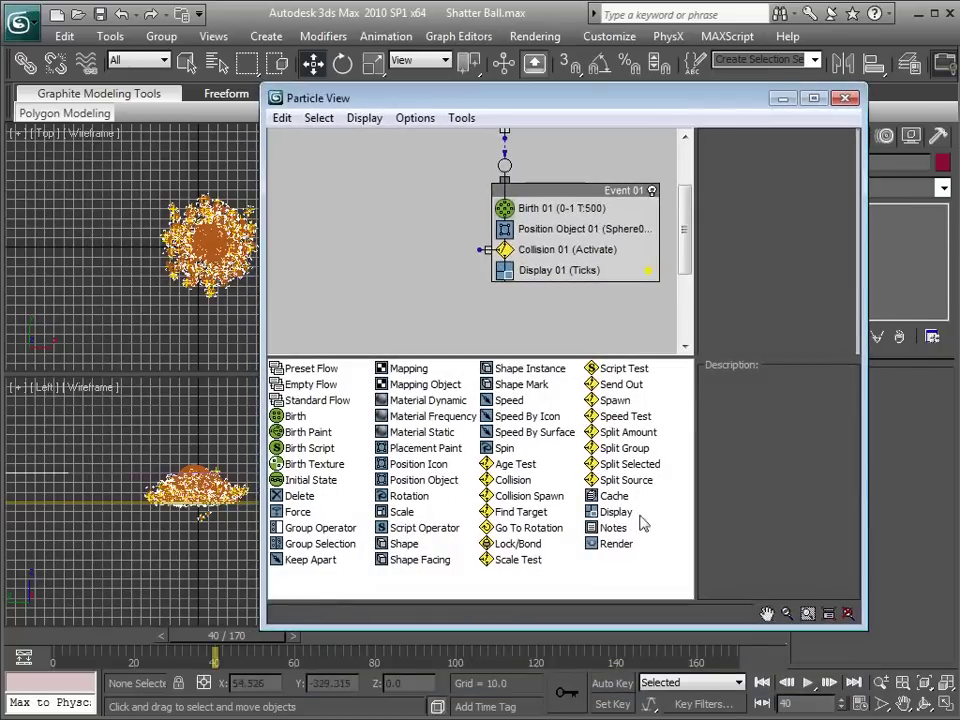
{"action": "left_click_drag", "start_coordinate": [616, 512], "coordinate": [370, 252]}
{"action": "left_click_drag", "start_coordinate": [415, 310], "coordinate": [393, 309]}
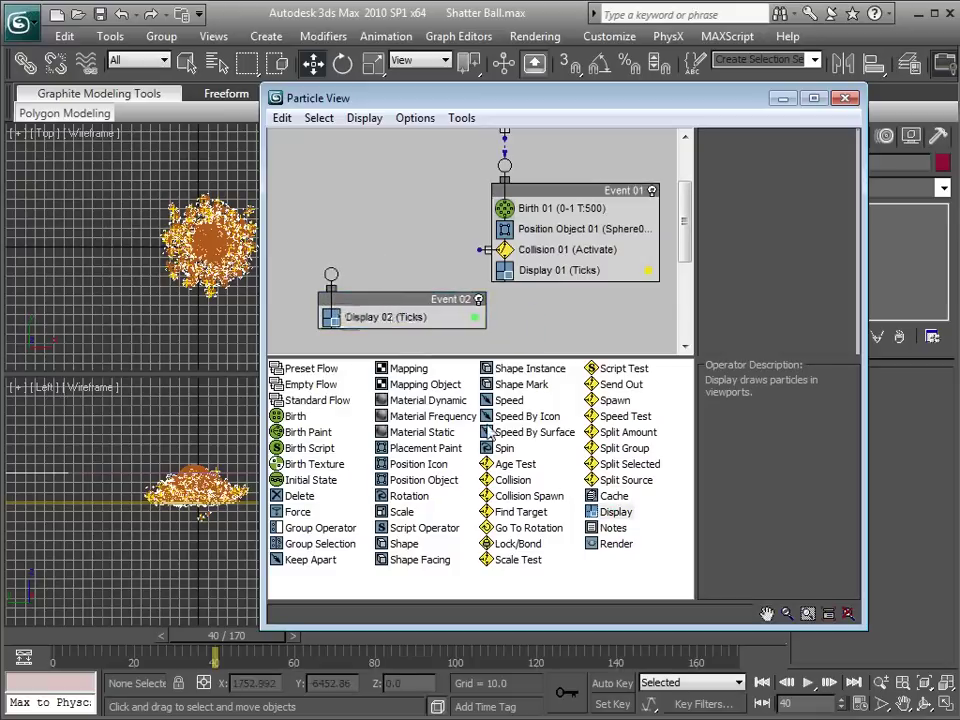
Add a Speed operator to Event 02 and set the event's particle display colour to red (219, 8, 8).
{"action": "left_click_drag", "start_coordinate": [510, 403], "coordinate": [380, 308]}
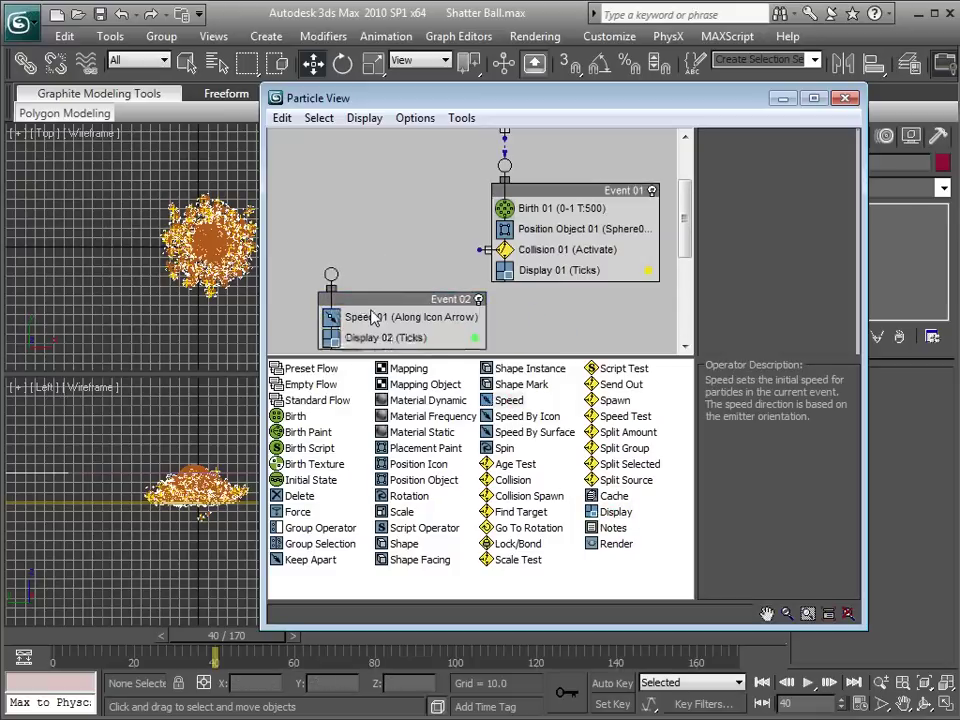
{"action": "middle_click_drag", "start_coordinate": [416, 281], "coordinate": [416, 253]}
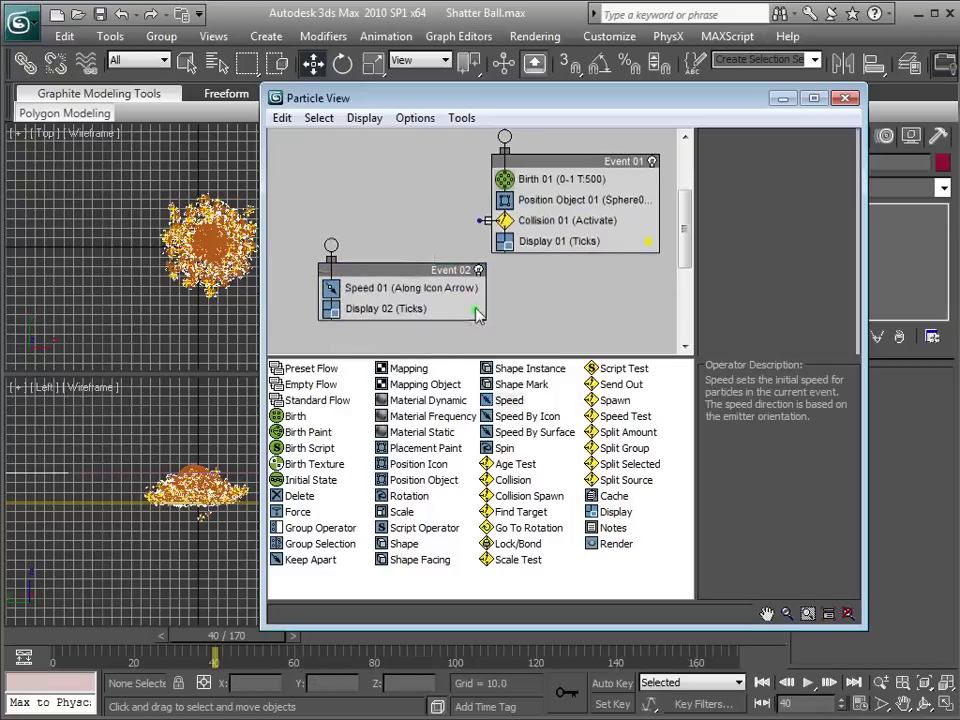
{"action": "left_click", "coordinate": [475, 309]}
{"action": "left_click", "coordinate": [516, 139]}
{"action": "left_click", "coordinate": [540, 124]}
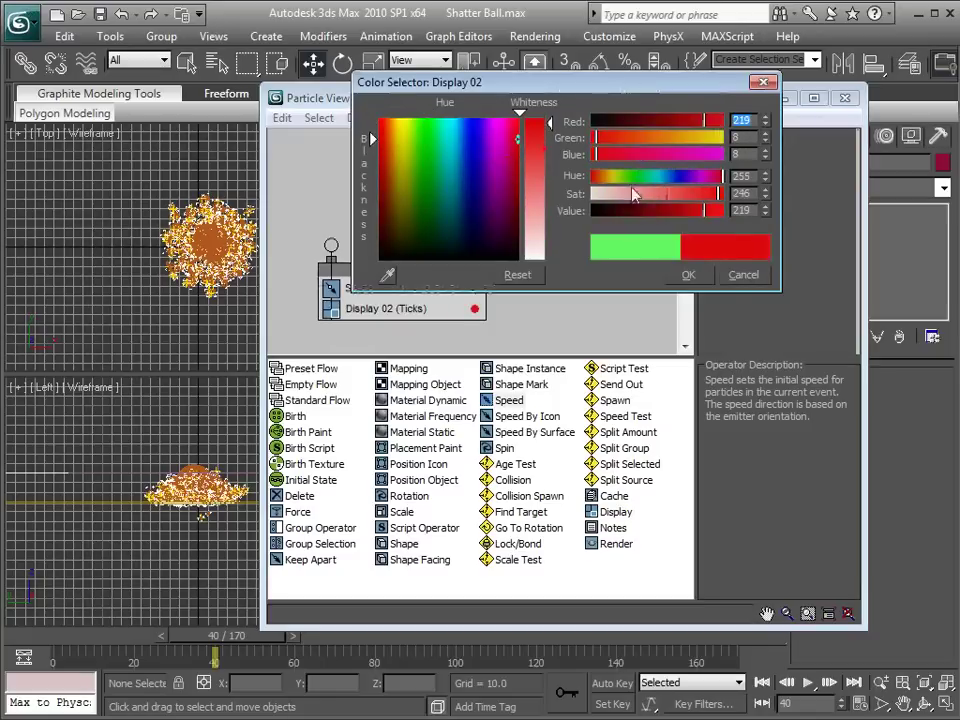
{"action": "left_click", "coordinate": [690, 276]}
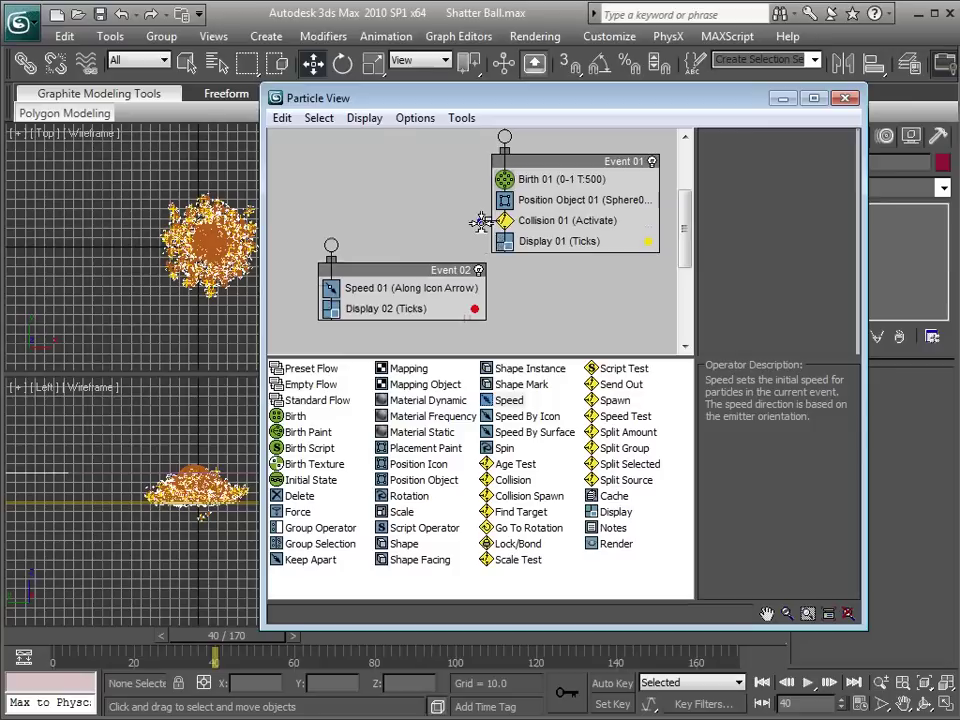
Wire the Collision 01 test output to the Event 02 input and close Particle View.
{"action": "left_click_drag", "start_coordinate": [478, 221], "coordinate": [333, 250]}
{"action": "left_click_drag", "start_coordinate": [408, 100], "coordinate": [236, 80]}
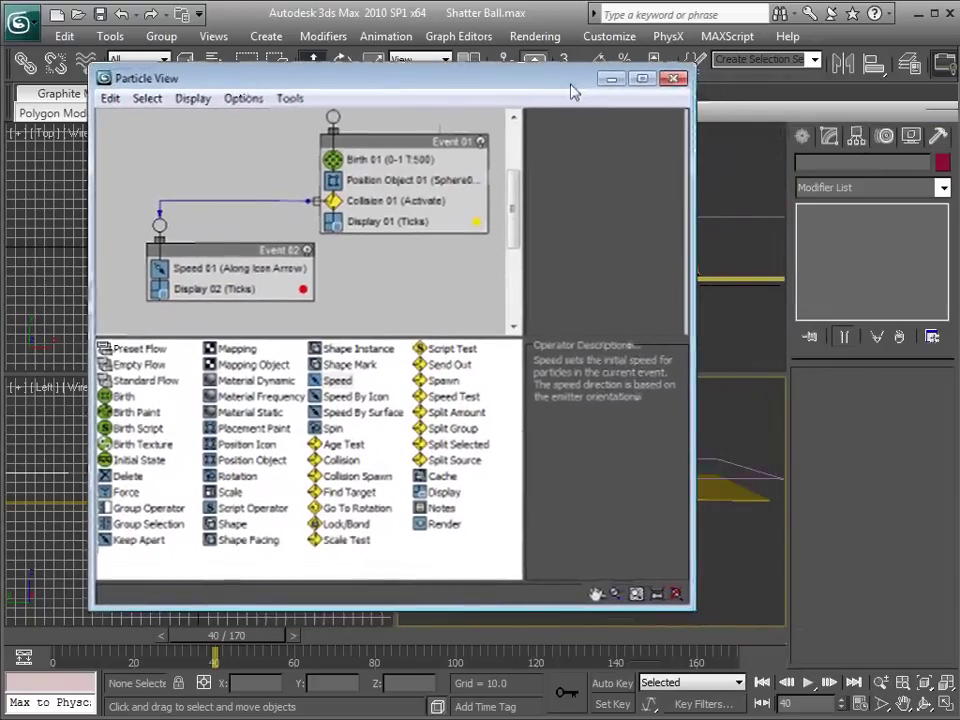
{"action": "left_click", "coordinate": [673, 78]}
Scrub the animation between frames 36 and 43 and examine how the red Event 02 particles leave the fragments.
{"action": "scroll", "coordinate": [612, 506], "scroll_direction": "up", "scroll_amount": 3}
{"action": "middle_click_drag", "start_coordinate": [629, 499], "coordinate": [550, 527]}
{"action": "middle_click_drag", "start_coordinate": [574, 568], "coordinate": [608, 542], "text": "alt"}
{"action": "left_click_drag", "start_coordinate": [245, 638], "coordinate": [228, 636]}
{"action": "mouse_move", "coordinate": [614, 490]}
{"action": "middle_mouse_down", "text": "alt"}
{"action": "mouse_move", "coordinate": [634, 467]}
{"action": "mouse_move", "coordinate": [621, 491]}
{"action": "middle_mouse_up", "text": "alt"}
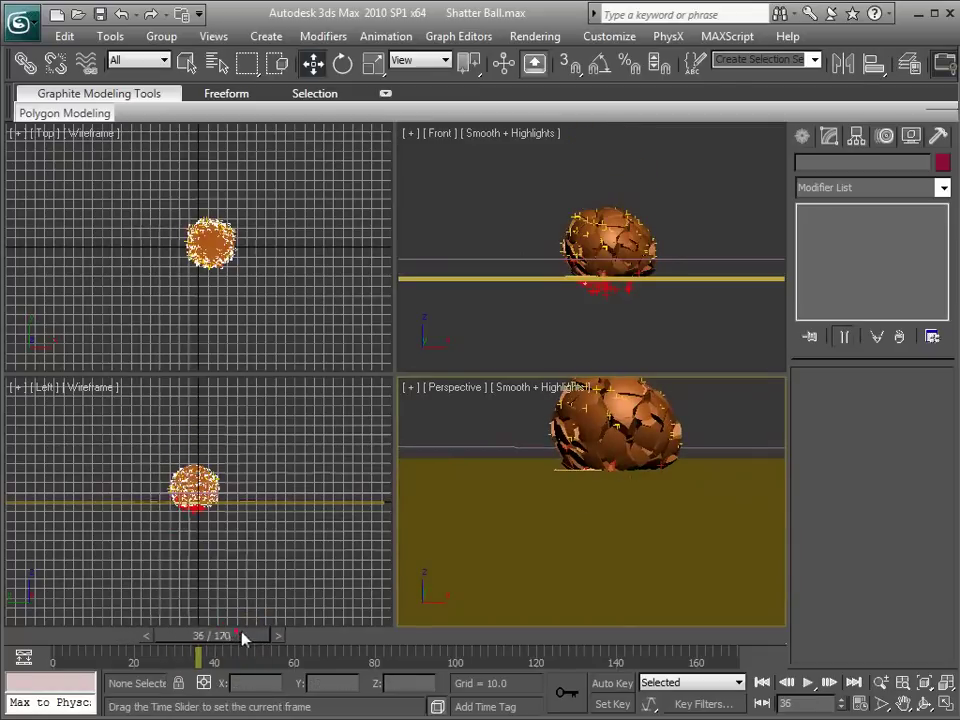
{"action": "left_click_drag", "start_coordinate": [243, 638], "coordinate": [255, 636]}
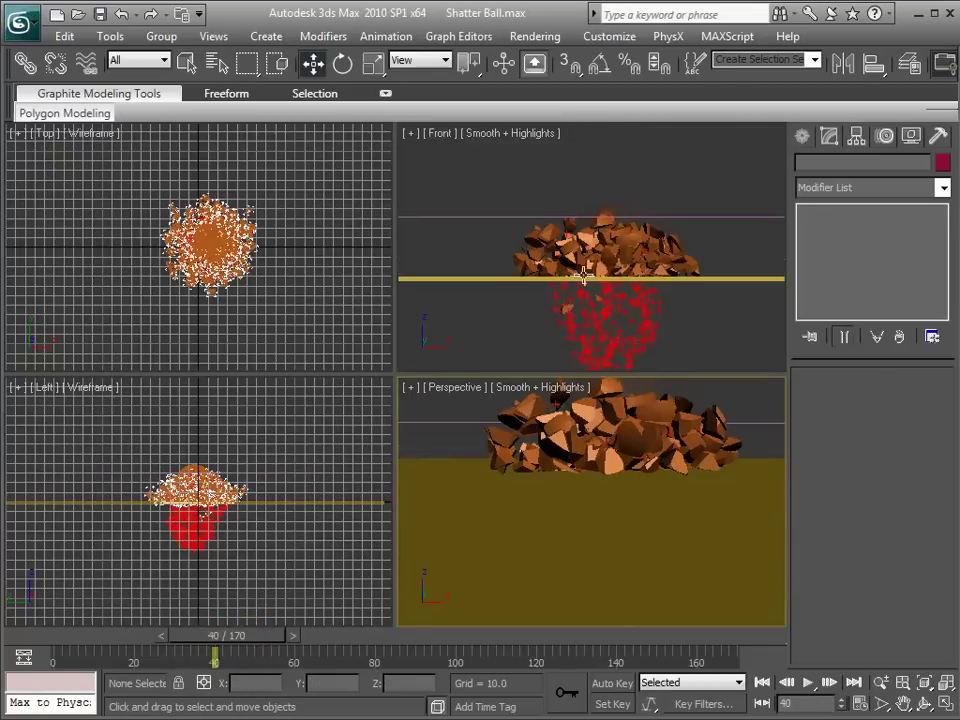
{"action": "mouse_move", "coordinate": [240, 641]}
{"action": "left_mouse_down"}
{"action": "mouse_move", "coordinate": [214, 640]}
{"action": "mouse_move", "coordinate": [232, 640]}
{"action": "left_mouse_up"}
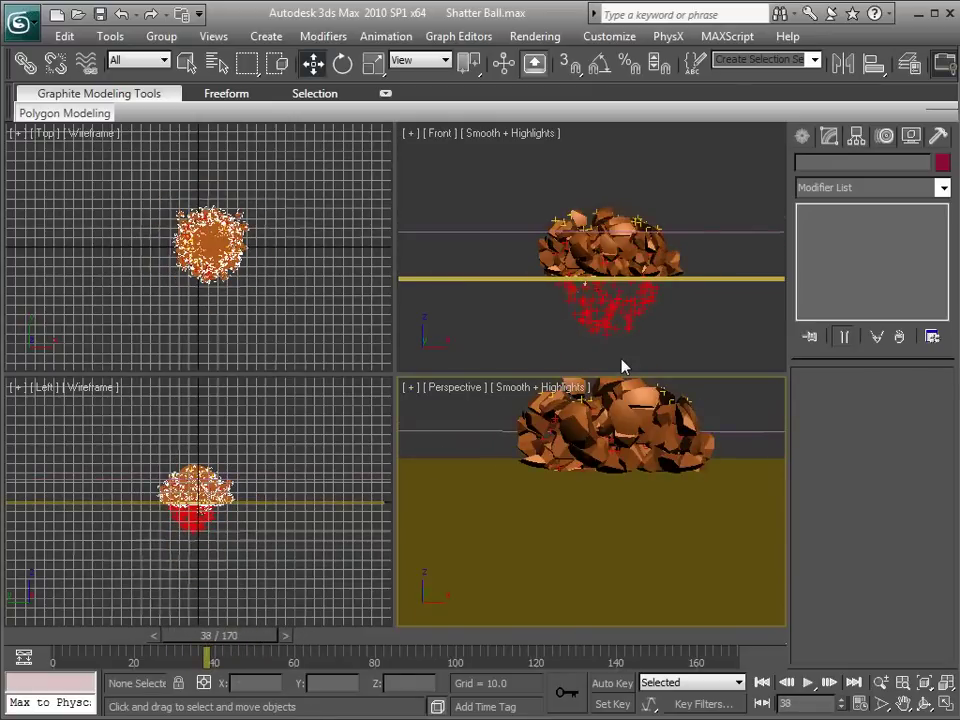
{"action": "middle_click_drag", "start_coordinate": [590, 448], "coordinate": [567, 466]}
{"action": "mouse_move", "coordinate": [254, 641]}
{"action": "left_mouse_down"}
{"action": "mouse_move", "coordinate": [240, 638]}
{"action": "mouse_move", "coordinate": [265, 636]}
{"action": "left_mouse_up"}
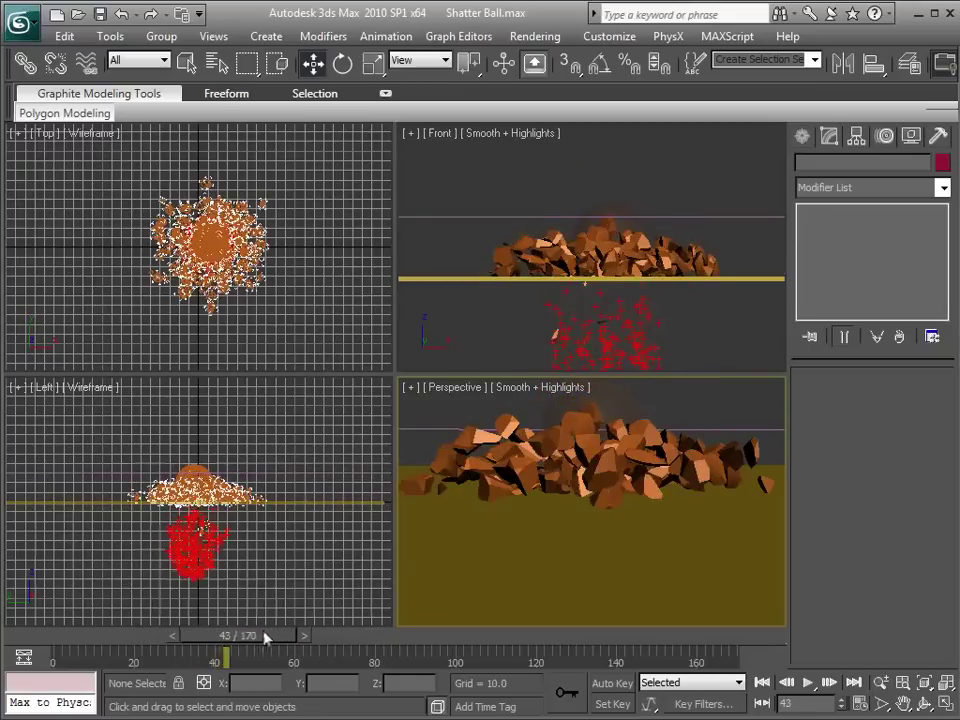
{"action": "mouse_move", "coordinate": [594, 514]}
{"action": "middle_mouse_down", "text": "alt"}
{"action": "mouse_move", "coordinate": [574, 553]}
{"action": "mouse_move", "coordinate": [594, 533]}
{"action": "middle_mouse_up", "text": "alt"}
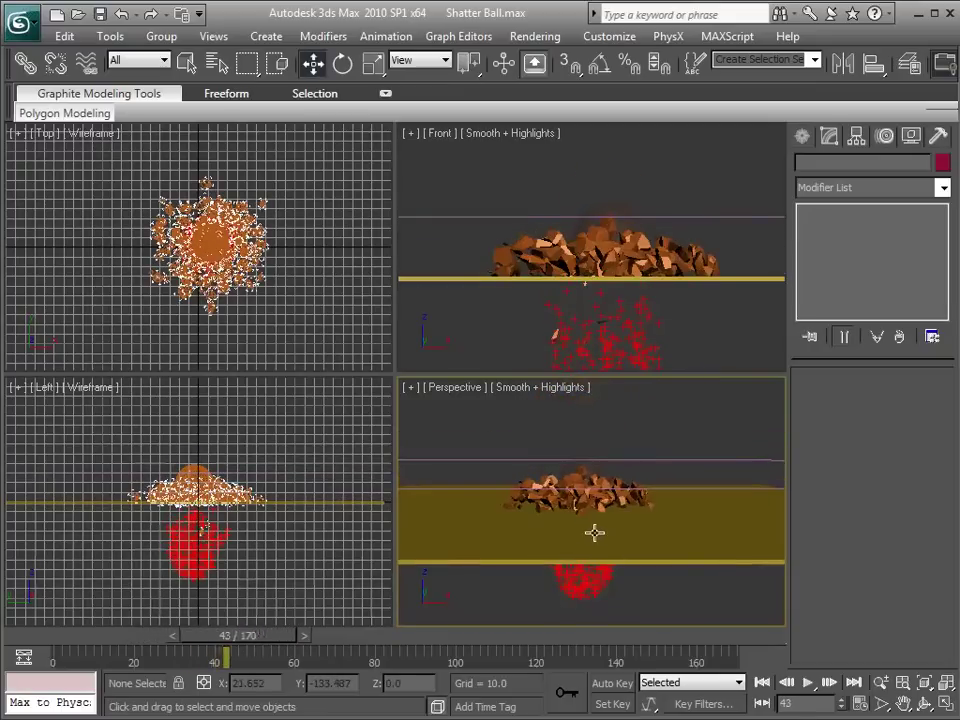
Add a Spin and a Shape Instance operator to Event 02 below its Speed operator in Particle View.
{"action": "key", "text": "6"}
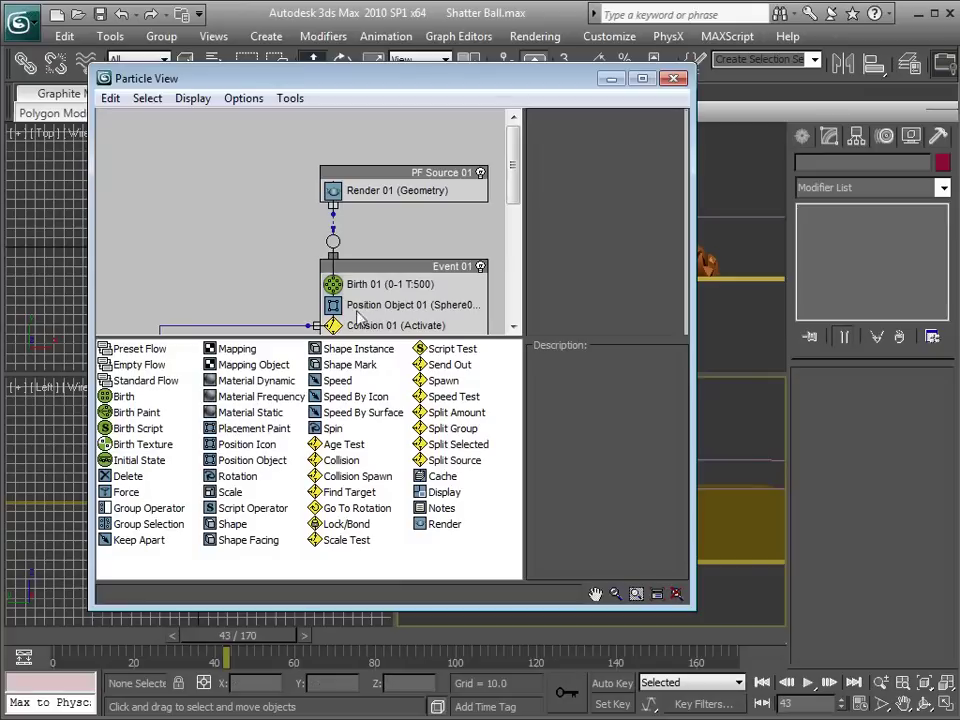
{"action": "scroll", "coordinate": [357, 315], "scroll_direction": "down", "scroll_amount": 5}
{"action": "left_click_drag", "start_coordinate": [247, 82], "coordinate": [515, 117]}
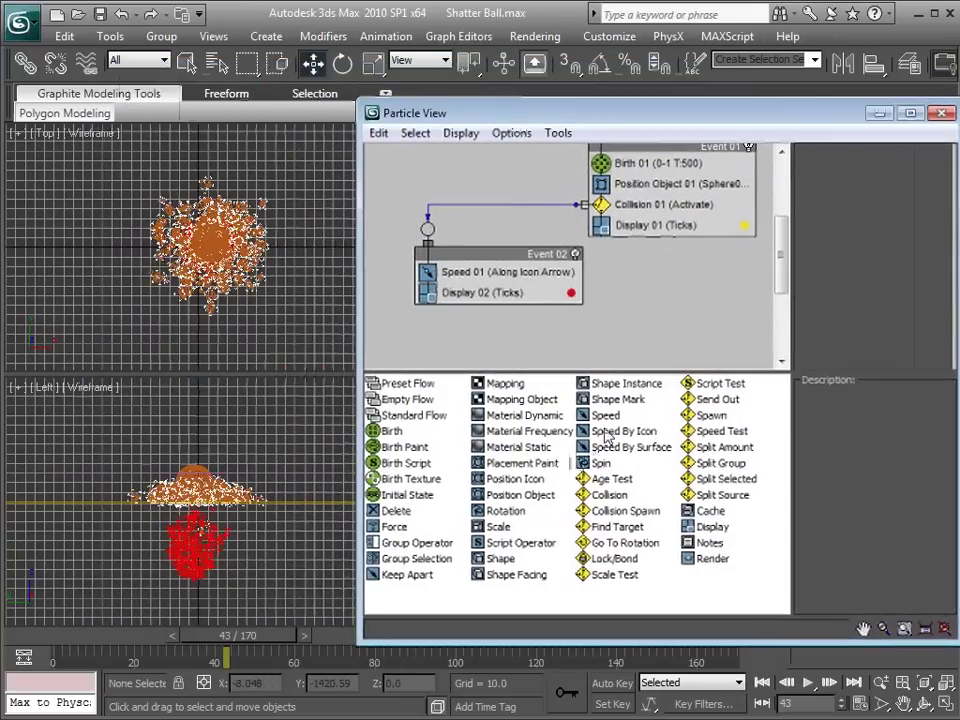
{"action": "left_click_drag", "start_coordinate": [601, 465], "coordinate": [458, 289]}
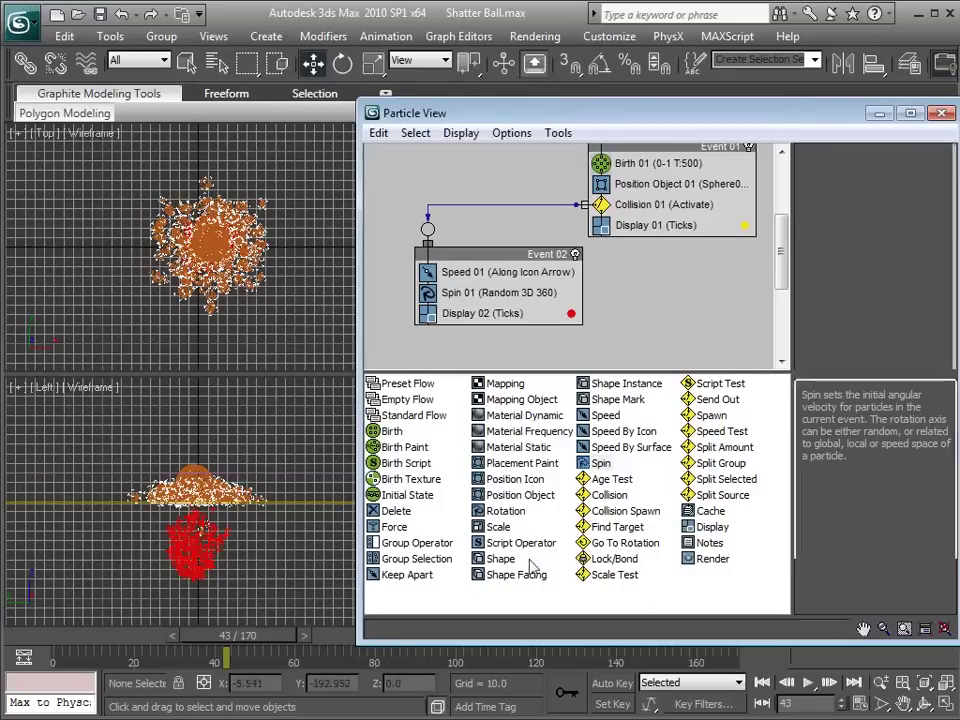
{"action": "left_click", "coordinate": [621, 384]}
{"action": "left_click_drag", "start_coordinate": [607, 393], "coordinate": [487, 313]}
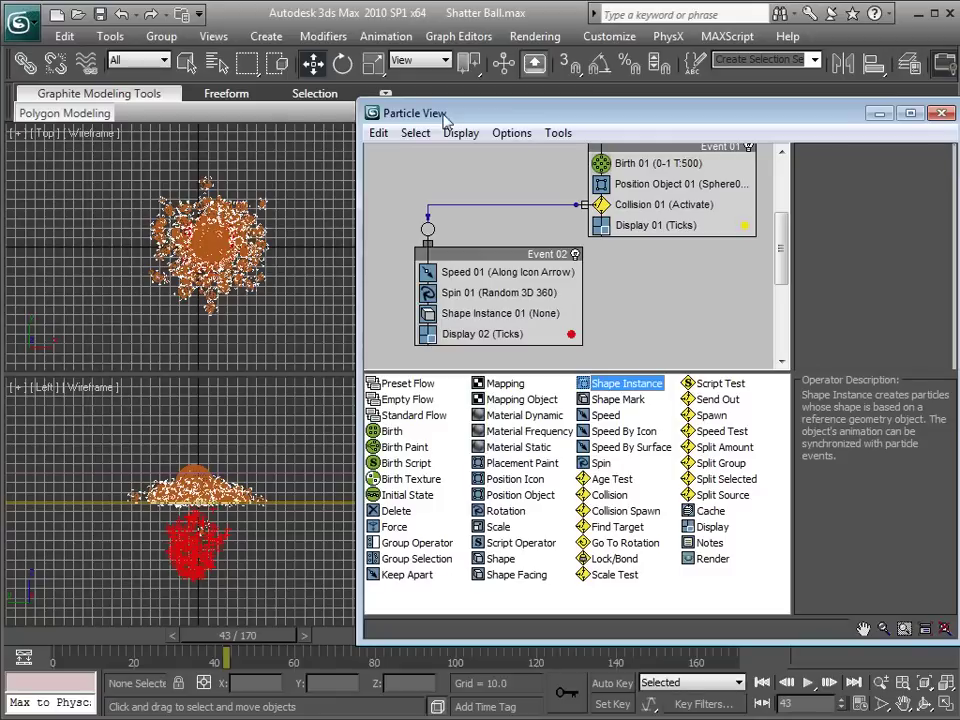
Add a Collision test and a Force operator to Event 02 above its Display operator, then minimize Particle View.
{"action": "left_click_drag", "start_coordinate": [443, 114], "coordinate": [456, 113]}
{"action": "left_click_drag", "start_coordinate": [620, 494], "coordinate": [489, 332]}
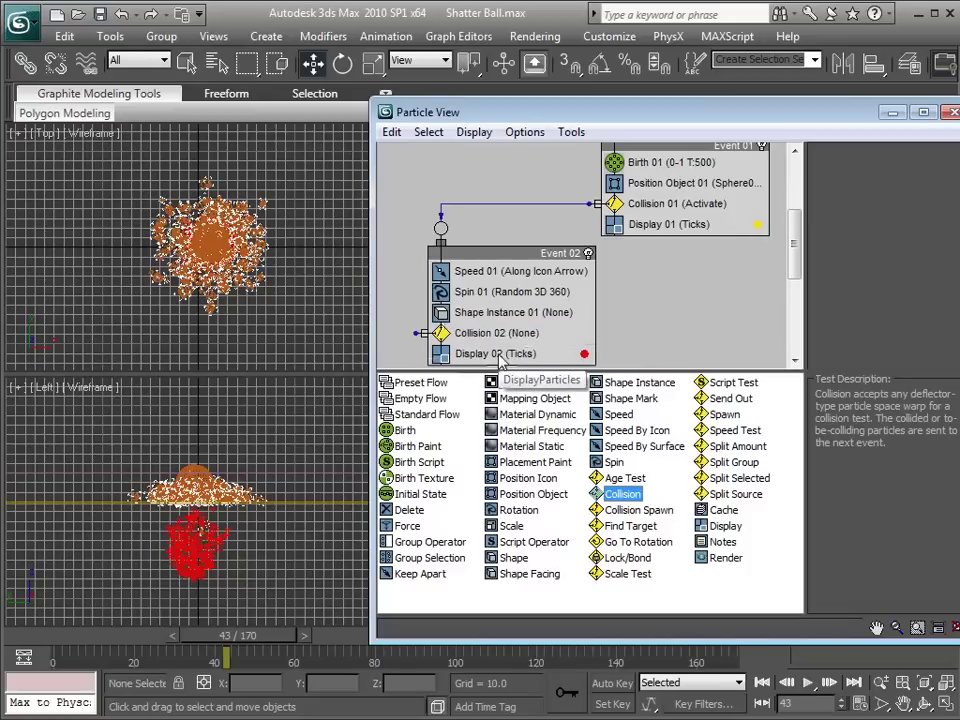
{"action": "left_click", "coordinate": [407, 527]}
{"action": "left_click_drag", "start_coordinate": [407, 527], "coordinate": [445, 322]}
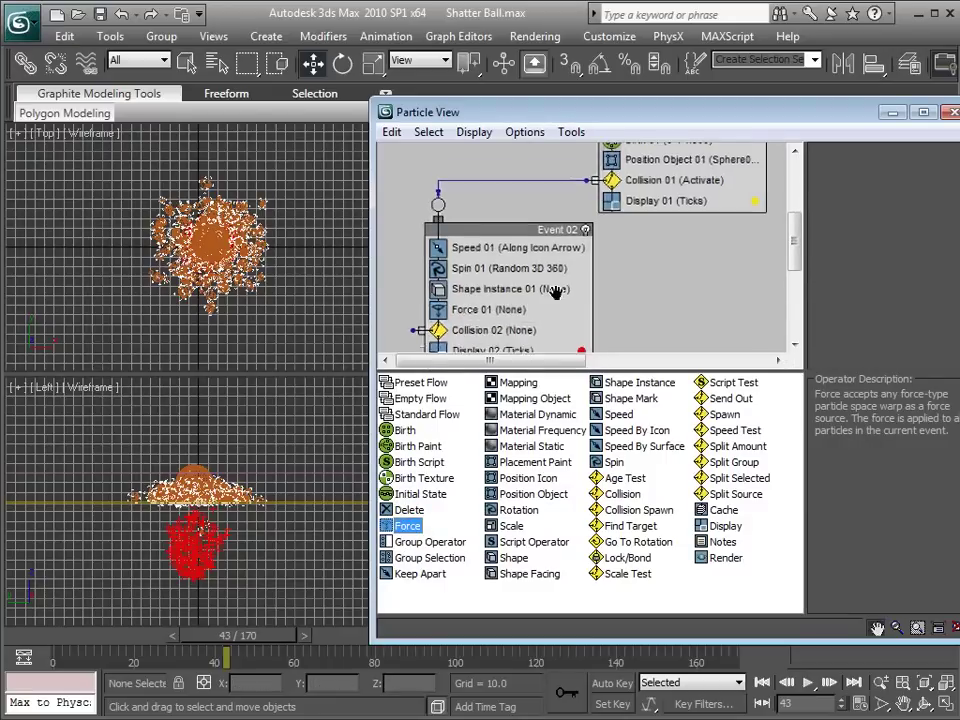
{"action": "middle_click_drag", "start_coordinate": [556, 292], "coordinate": [556, 278]}
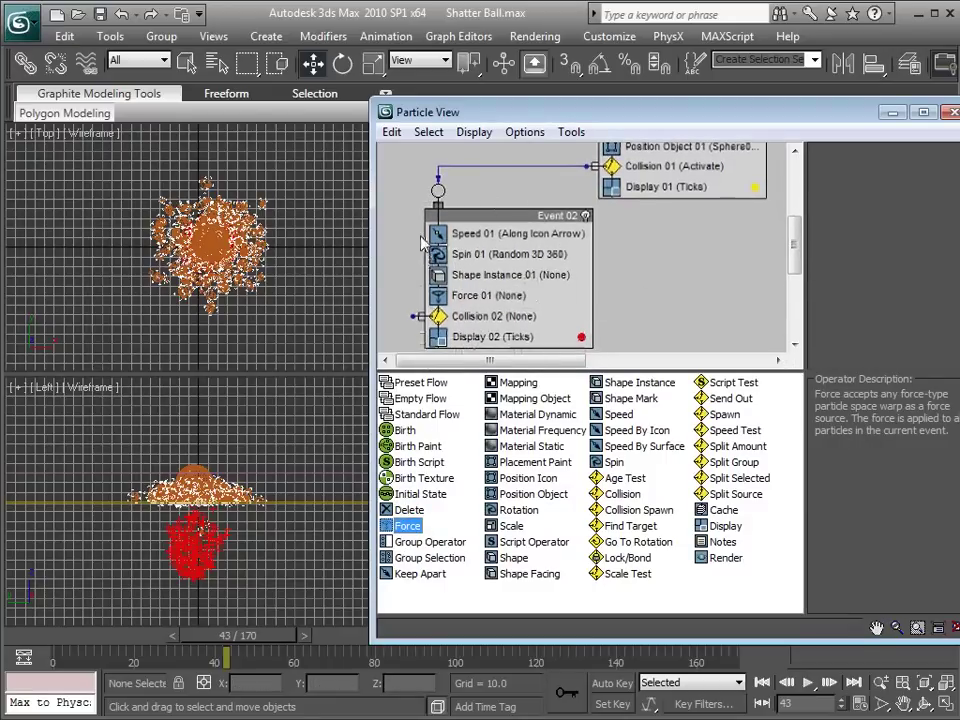
{"action": "left_click_drag", "start_coordinate": [889, 119], "coordinate": [617, 110]}
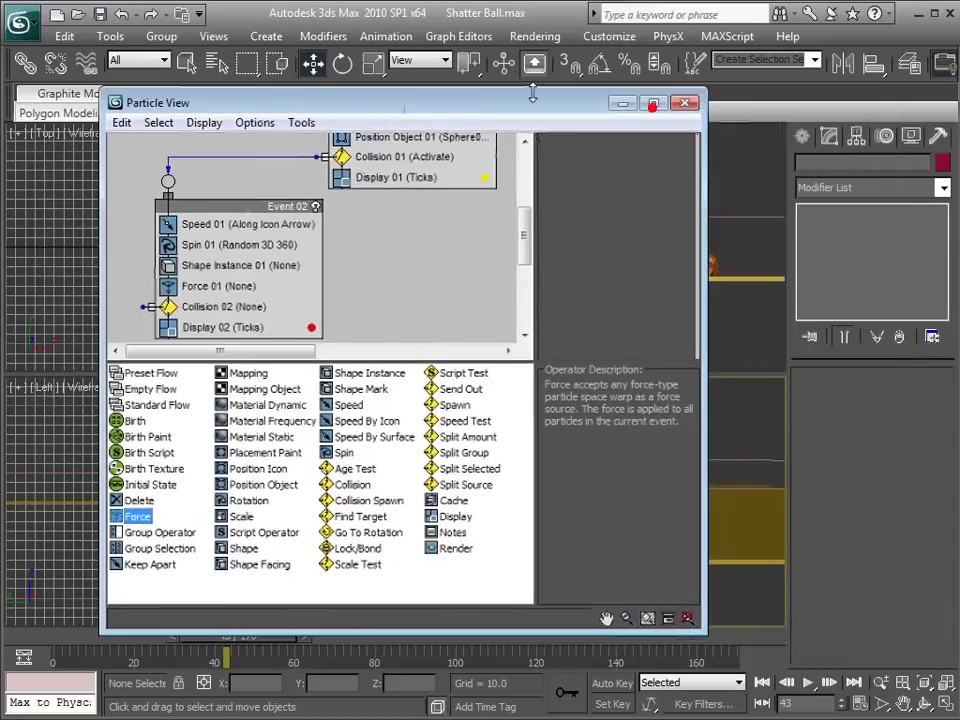
{"action": "left_click", "coordinate": [620, 104]}
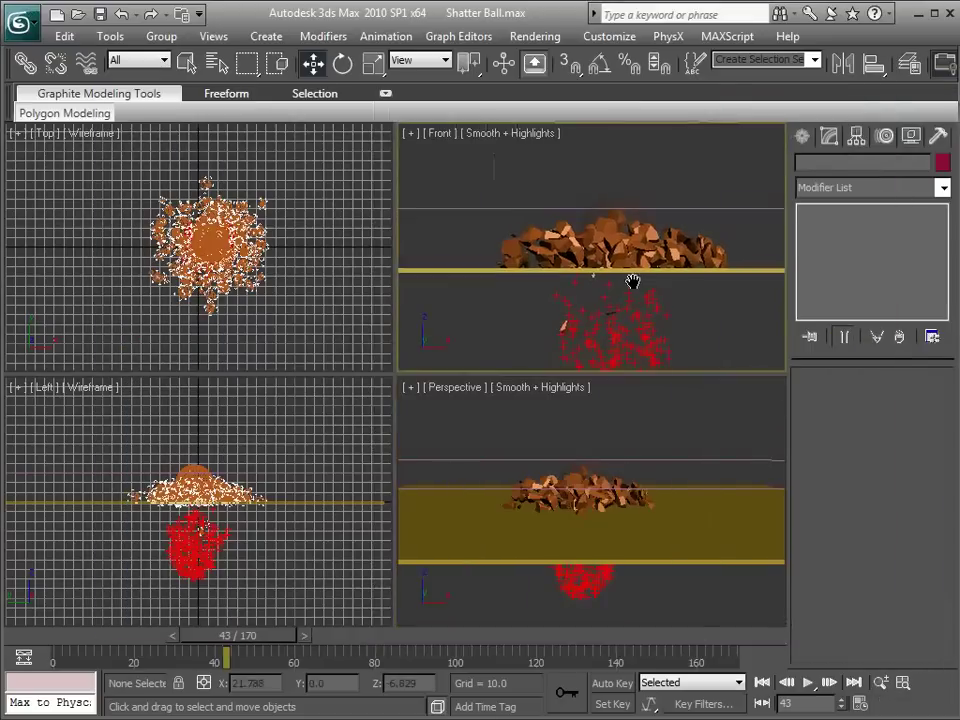
Create a Deflector space warp of about 798 by 740 around the ground plane in the Perspective view.
{"action": "left_click", "coordinate": [829, 136]}
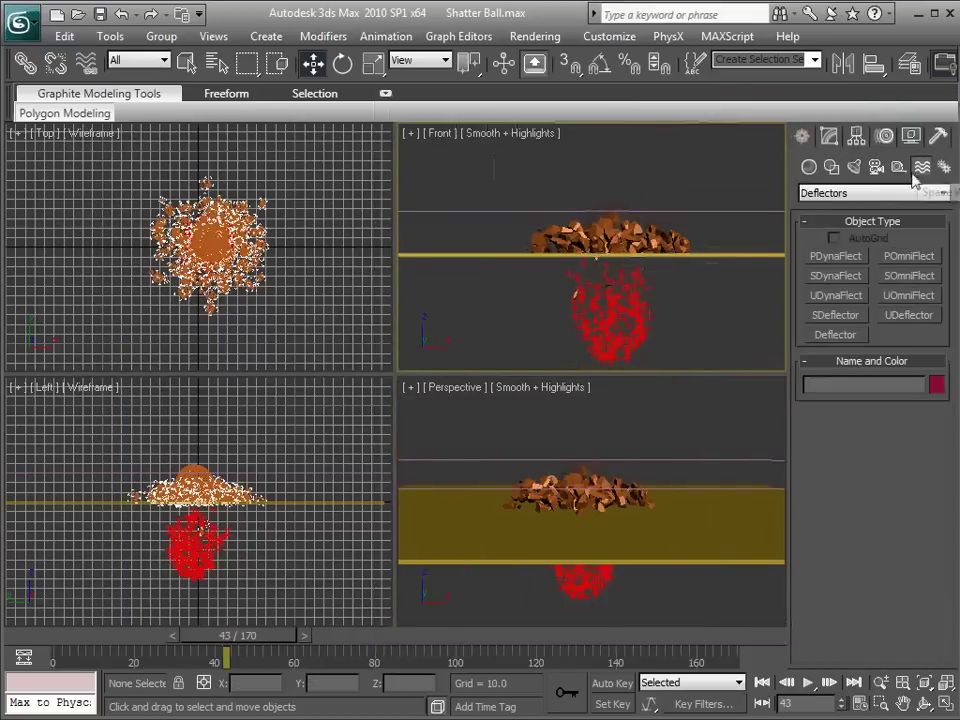
{"action": "right_click", "coordinate": [603, 480]}
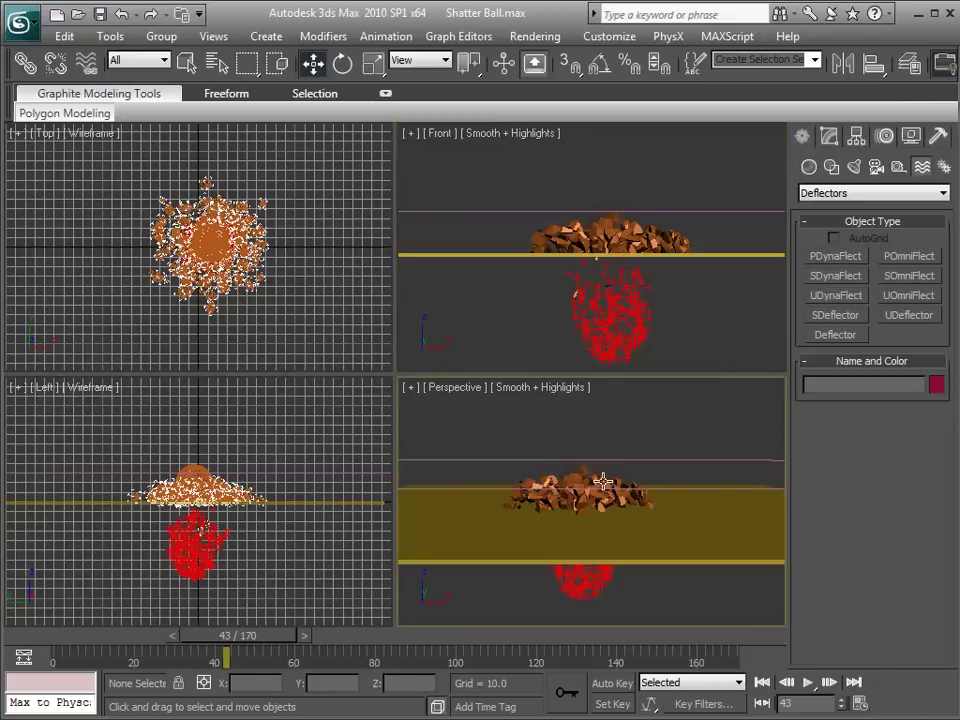
{"action": "scroll", "coordinate": [603, 480], "scroll_direction": "down", "scroll_amount": 5}
{"action": "middle_click_drag", "start_coordinate": [583, 484], "coordinate": [493, 459], "text": "alt"}
{"action": "left_click", "coordinate": [833, 335]}
{"action": "left_click_drag", "start_coordinate": [463, 510], "coordinate": [833, 590]}
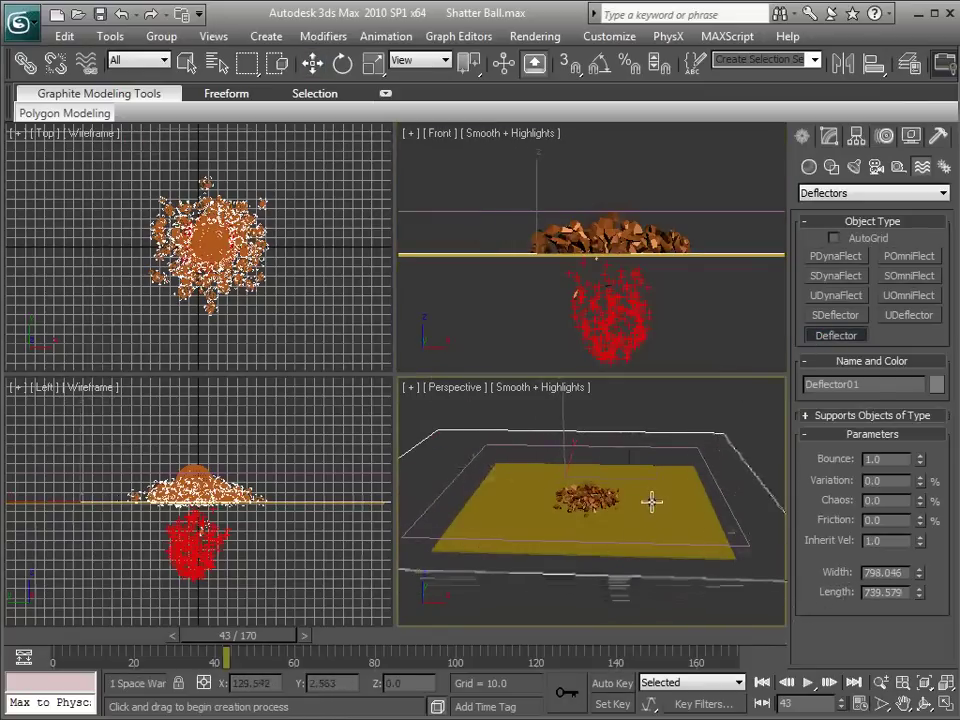
{"action": "key", "text": "w"}
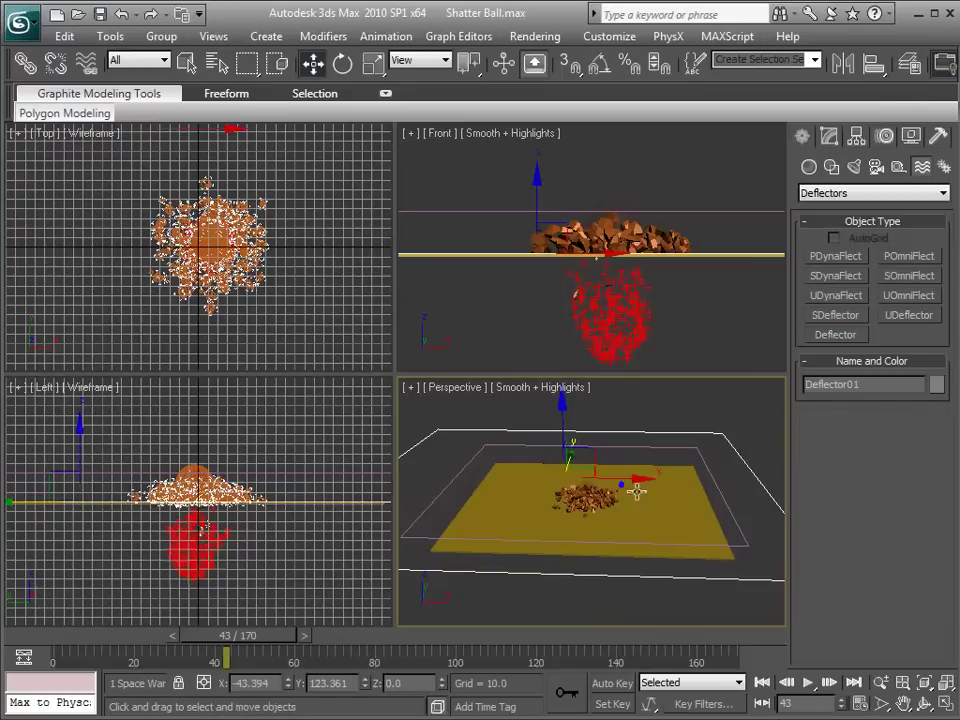
Set the new deflector's Bounce to 0.74 and Friction to 51%.
{"action": "left_click", "coordinate": [829, 137]}
{"action": "left_click", "coordinate": [919, 421]}
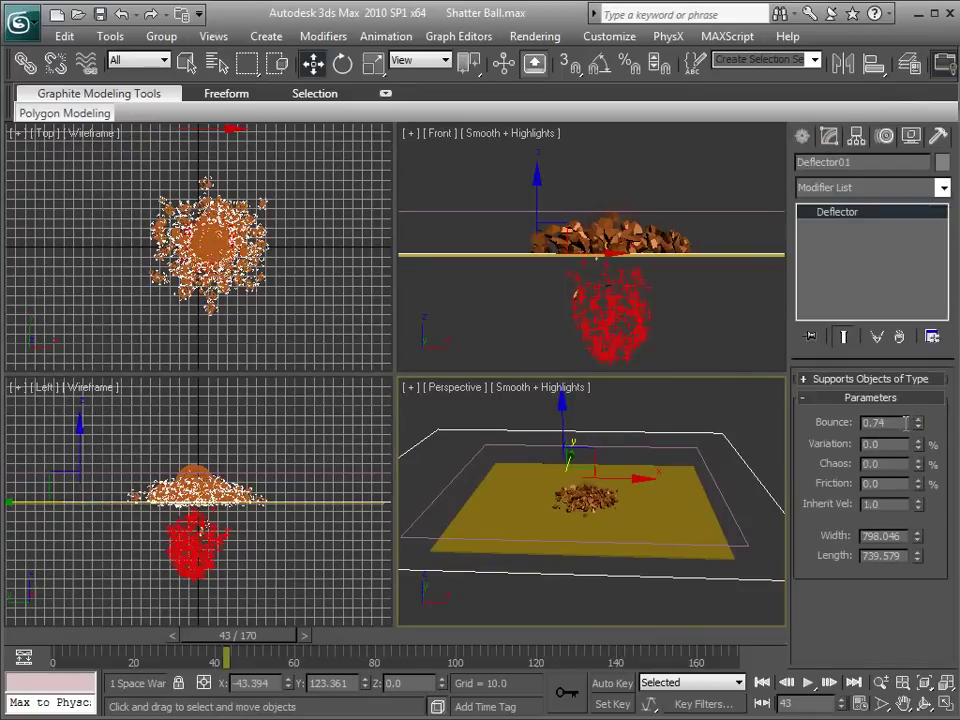
{"action": "left_click_drag", "start_coordinate": [923, 434], "coordinate": [923, 436]}
Assign Deflector01 to the Collision 02 test in Event 02.
{"action": "middle_click_drag", "start_coordinate": [503, 492], "coordinate": [543, 480], "text": "alt"}
{"action": "key", "text": "6"}
{"action": "scroll", "coordinate": [340, 223], "scroll_direction": "down", "scroll_amount": 5}
{"action": "scroll", "coordinate": [282, 200], "scroll_direction": "down", "scroll_amount": 2}
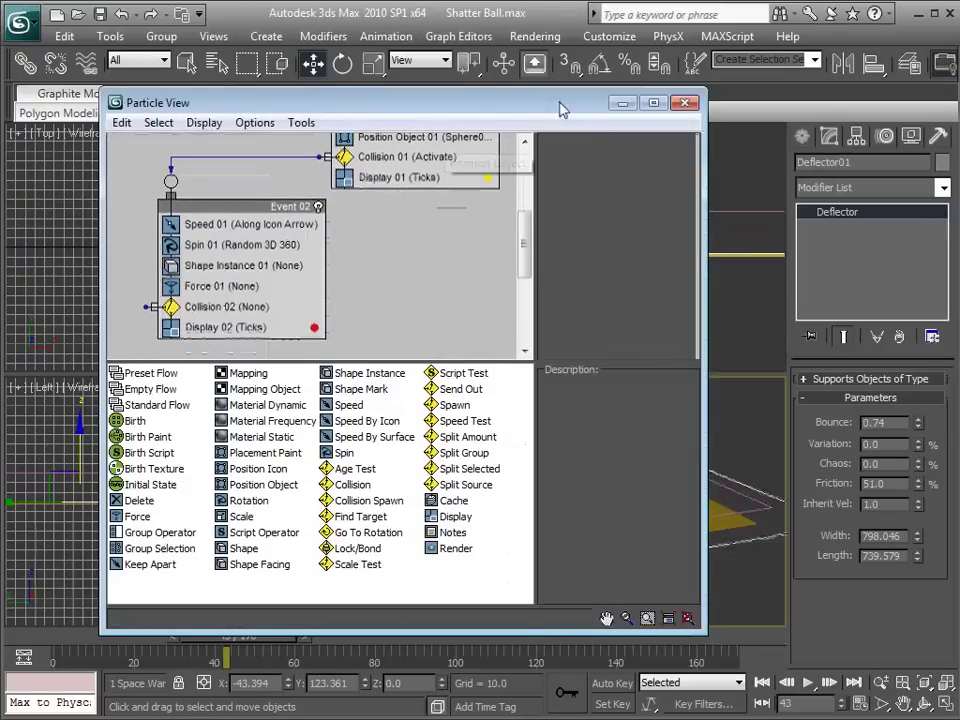
{"action": "left_click_drag", "start_coordinate": [561, 107], "coordinate": [553, 94]}
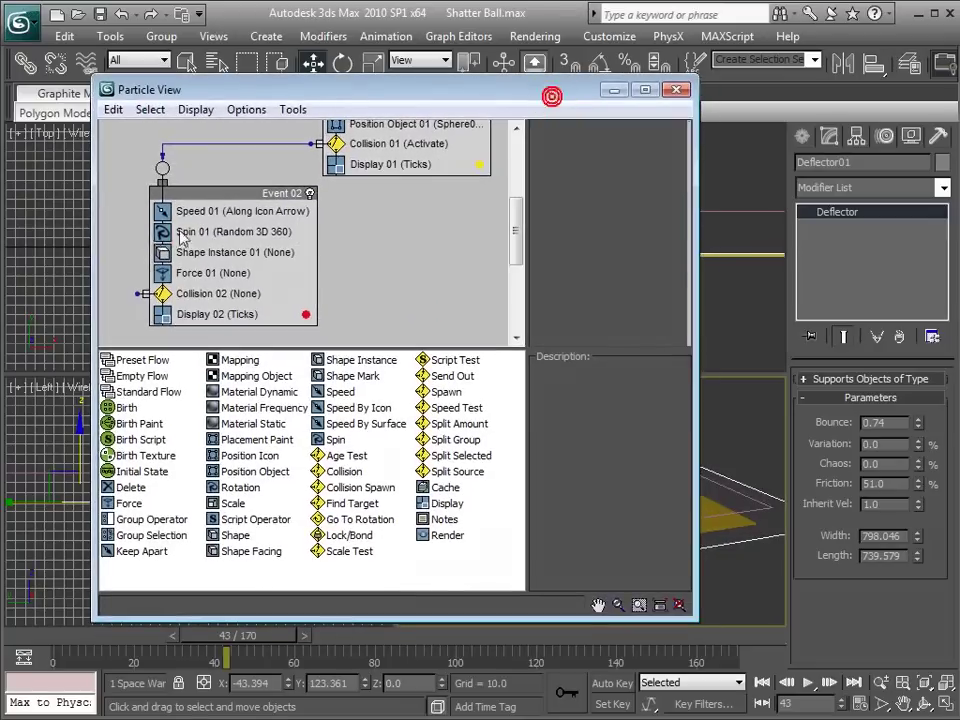
{"action": "left_click", "coordinate": [205, 293]}
{"action": "left_click", "coordinate": [590, 213]}
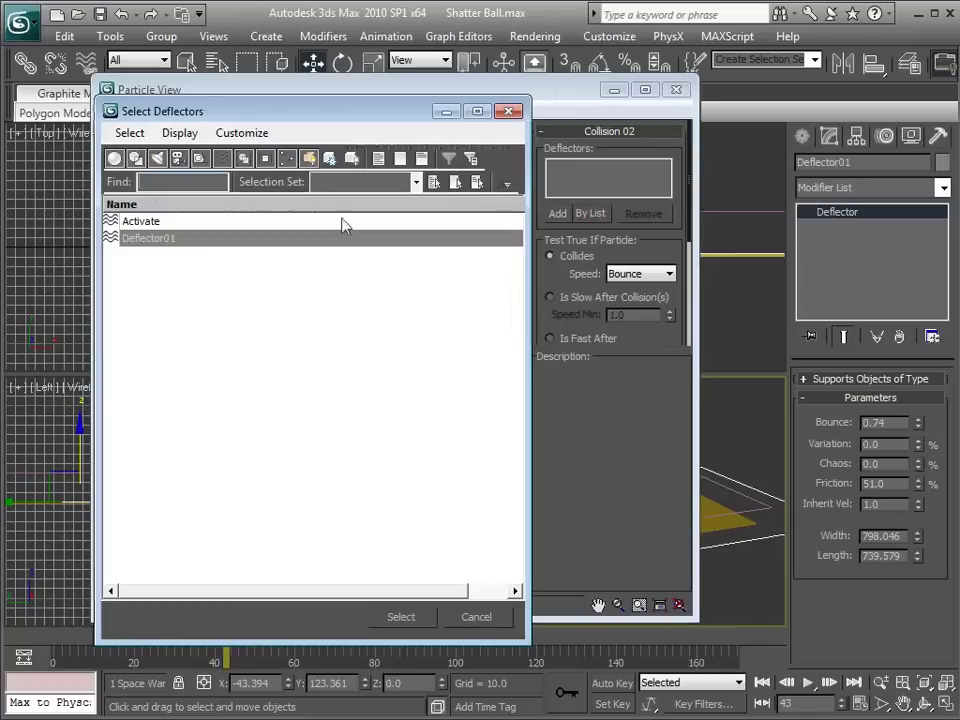
{"action": "left_click", "coordinate": [155, 241]}
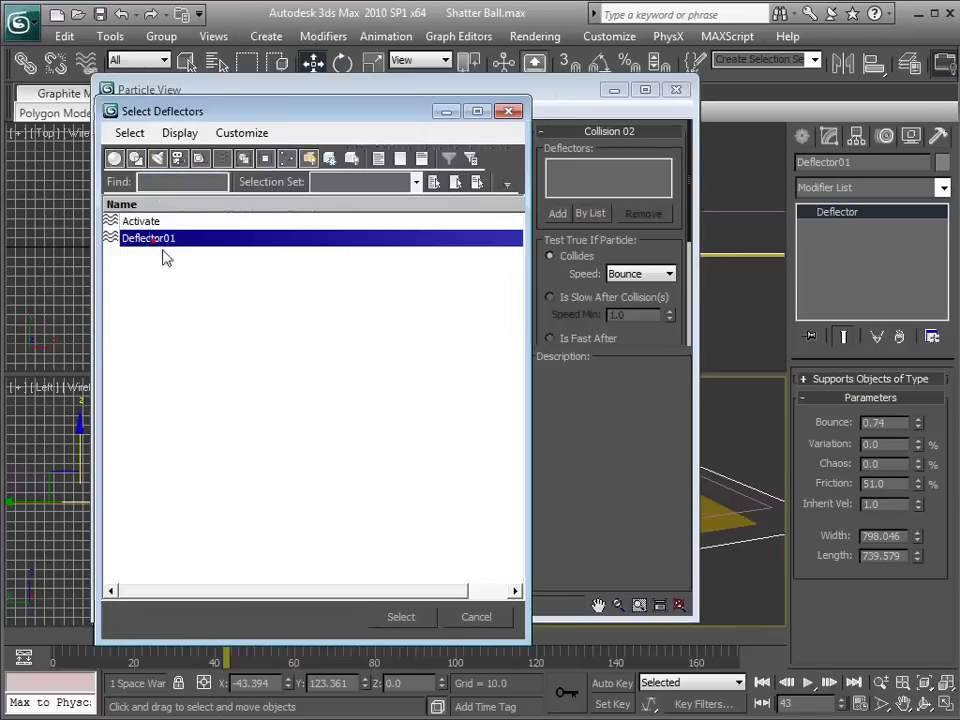
{"action": "left_click", "coordinate": [398, 616]}
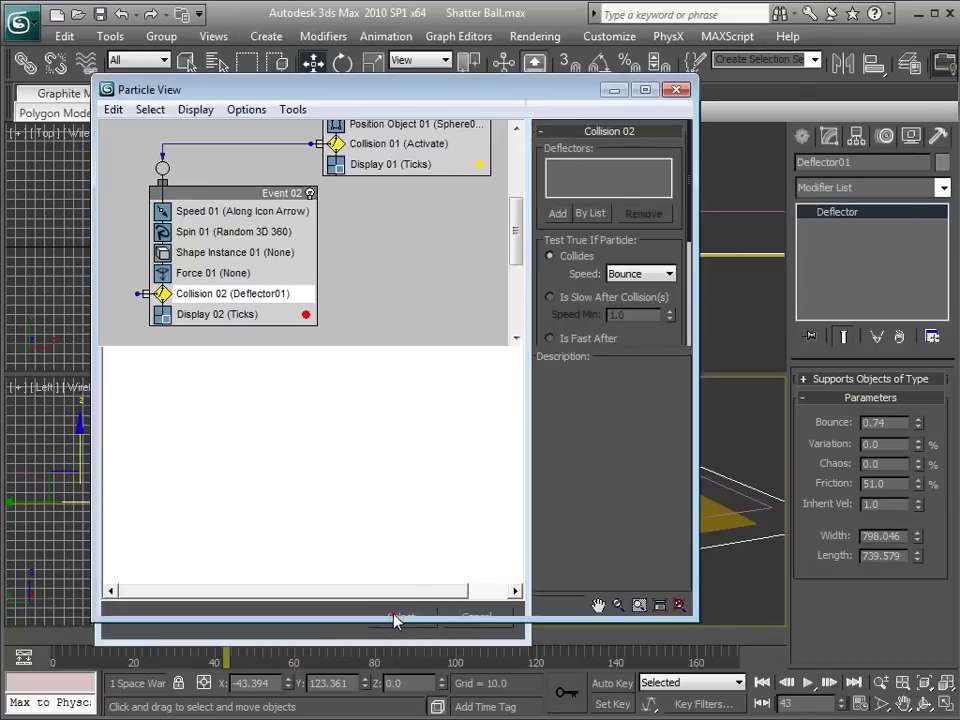
Scrub to frame 49 and examine how the red particles react to the new deflector in the Perspective view.
{"action": "left_click_drag", "start_coordinate": [365, 100], "coordinate": [949, 103]}
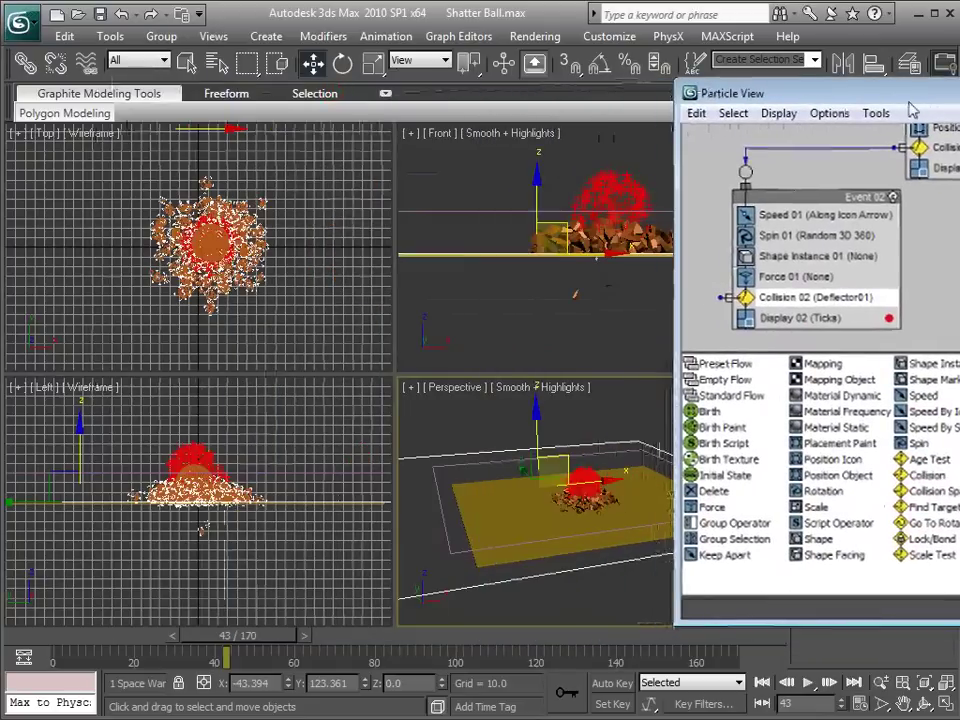
{"action": "middle_click_drag", "start_coordinate": [541, 493], "coordinate": [581, 509]}
{"action": "scroll", "coordinate": [581, 509], "scroll_direction": "up", "scroll_amount": 2}
{"action": "mouse_move", "coordinate": [275, 636]}
{"action": "left_mouse_down"}
{"action": "mouse_move", "coordinate": [321, 645]}
{"action": "mouse_move", "coordinate": [242, 645]}
{"action": "mouse_move", "coordinate": [289, 647]}
{"action": "left_mouse_up"}
{"action": "key", "text": "w"}
{"action": "left_click_drag", "start_coordinate": [800, 104], "coordinate": [186, 77]}
{"action": "left_click", "coordinate": [572, 68]}
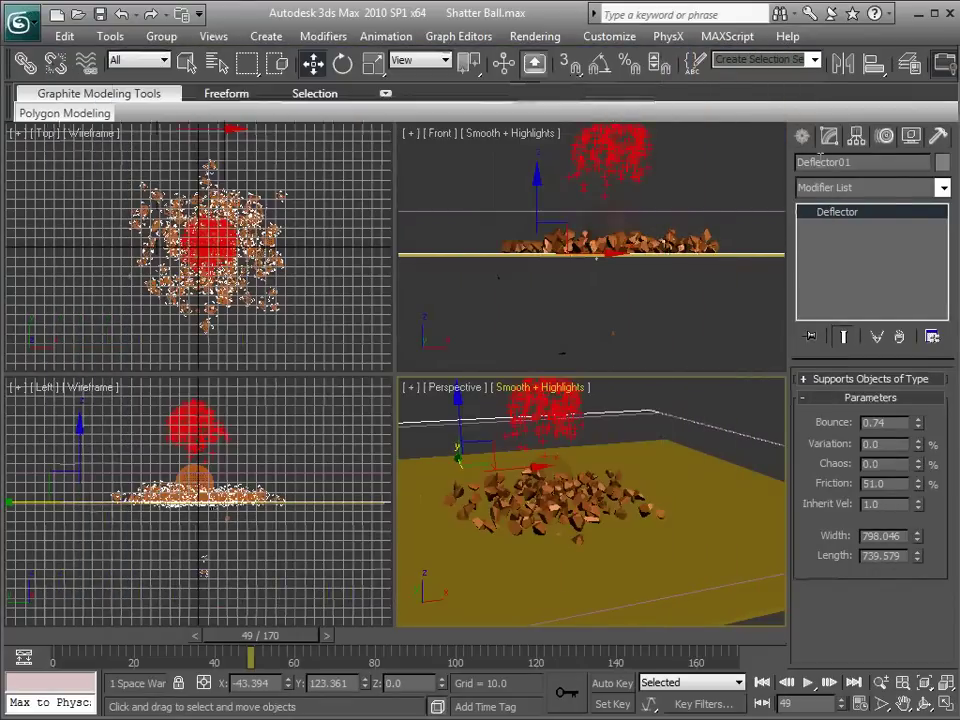
Create a Gravity space warp with an icon size of about 67 beside the debris in the Perspective view.
{"action": "left_click", "coordinate": [805, 140]}
{"action": "left_click", "coordinate": [851, 193]}
{"action": "left_click", "coordinate": [826, 208]}
{"action": "left_click", "coordinate": [831, 318]}
{"action": "middle_click_drag", "start_coordinate": [675, 464], "coordinate": [612, 503]}
{"action": "scroll", "coordinate": [612, 503], "scroll_direction": "down", "scroll_amount": 3}
{"action": "left_click_drag", "start_coordinate": [705, 435], "coordinate": [738, 440]}
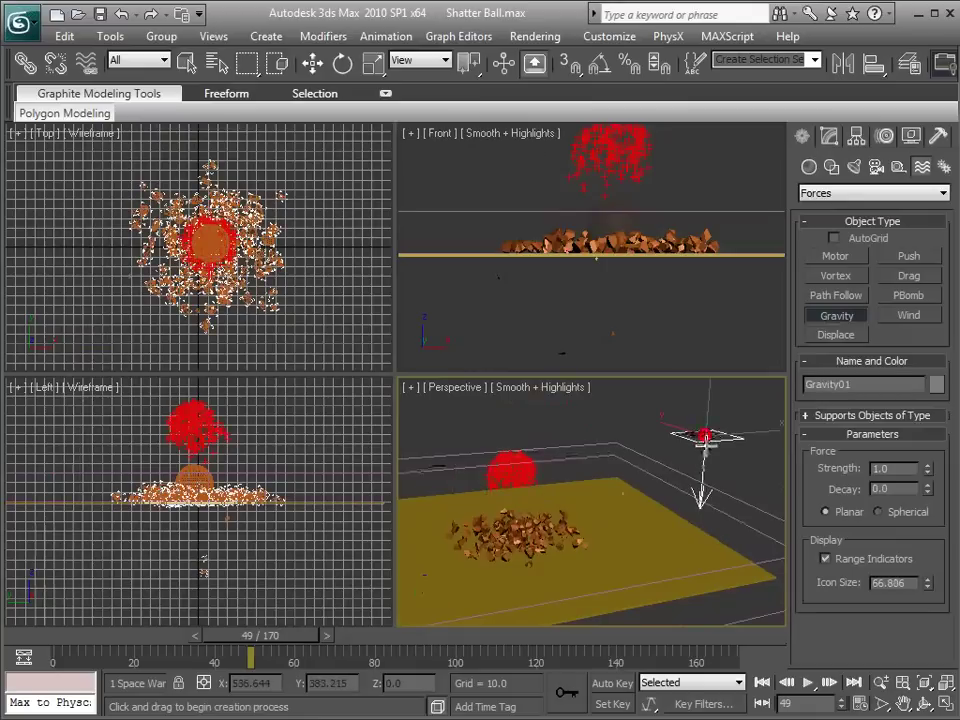
{"action": "right_click", "coordinate": [730, 475]}
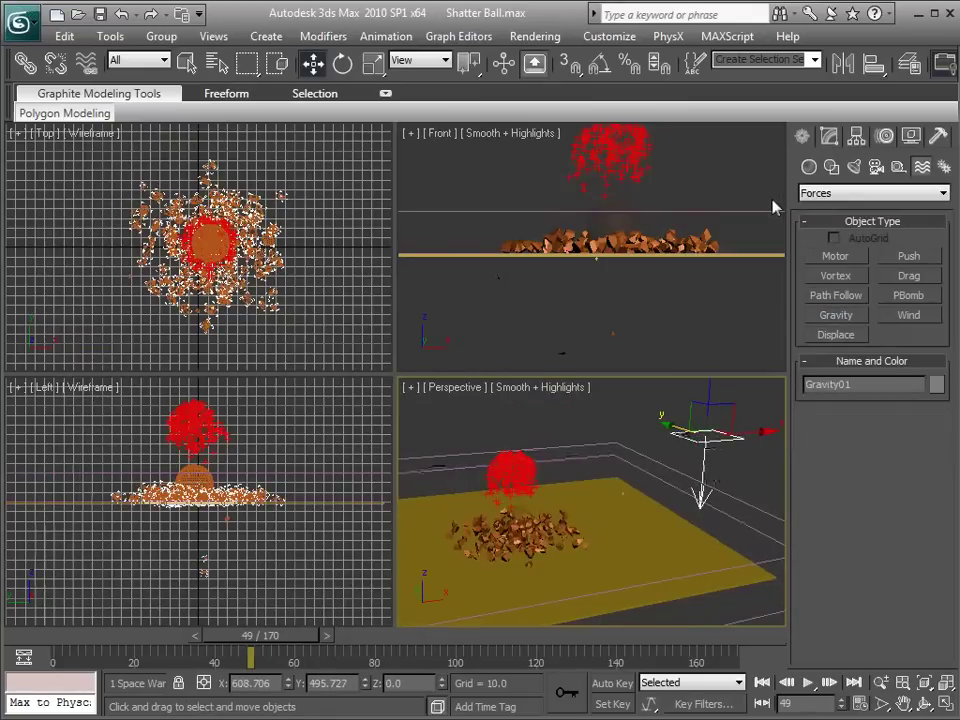
Assign the Gravity01 space warp to the Force 01 operator in Event 02.
{"action": "key", "text": "6"}
{"action": "scroll", "coordinate": [245, 232], "scroll_direction": "down", "scroll_amount": 5}
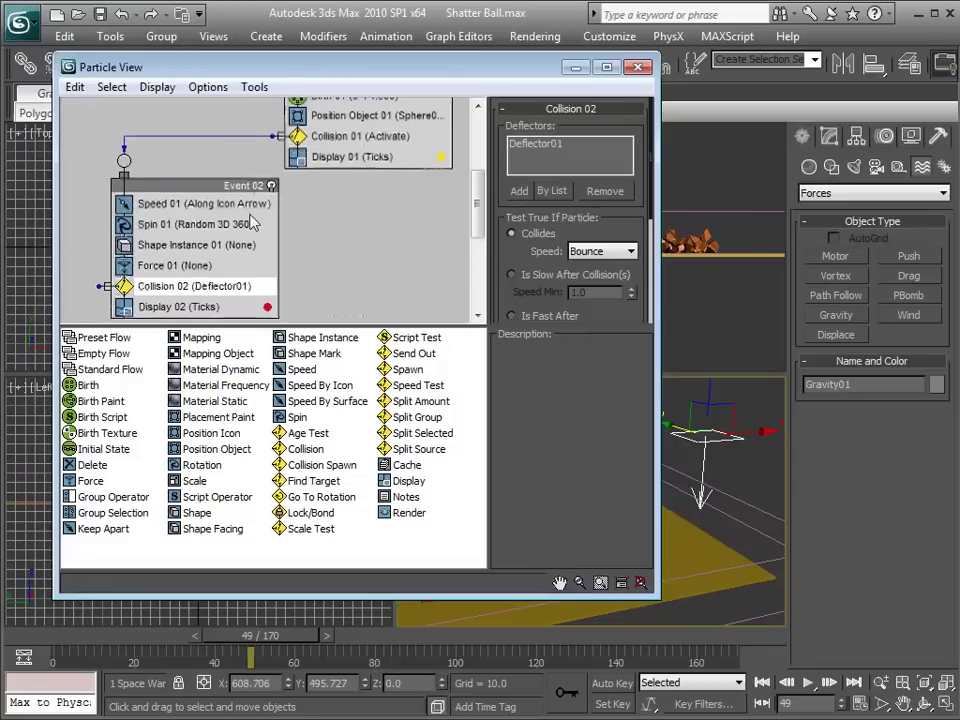
{"action": "scroll", "coordinate": [253, 224], "scroll_direction": "down", "scroll_amount": 1}
{"action": "left_click", "coordinate": [160, 231]}
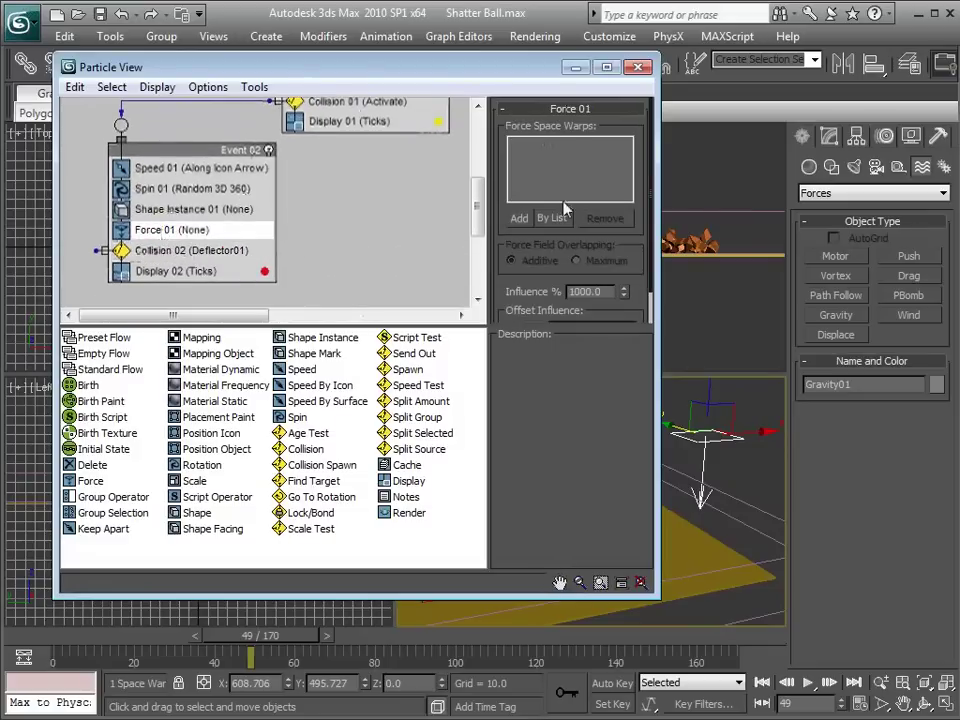
{"action": "left_click", "coordinate": [553, 219]}
{"action": "left_click", "coordinate": [146, 222]}
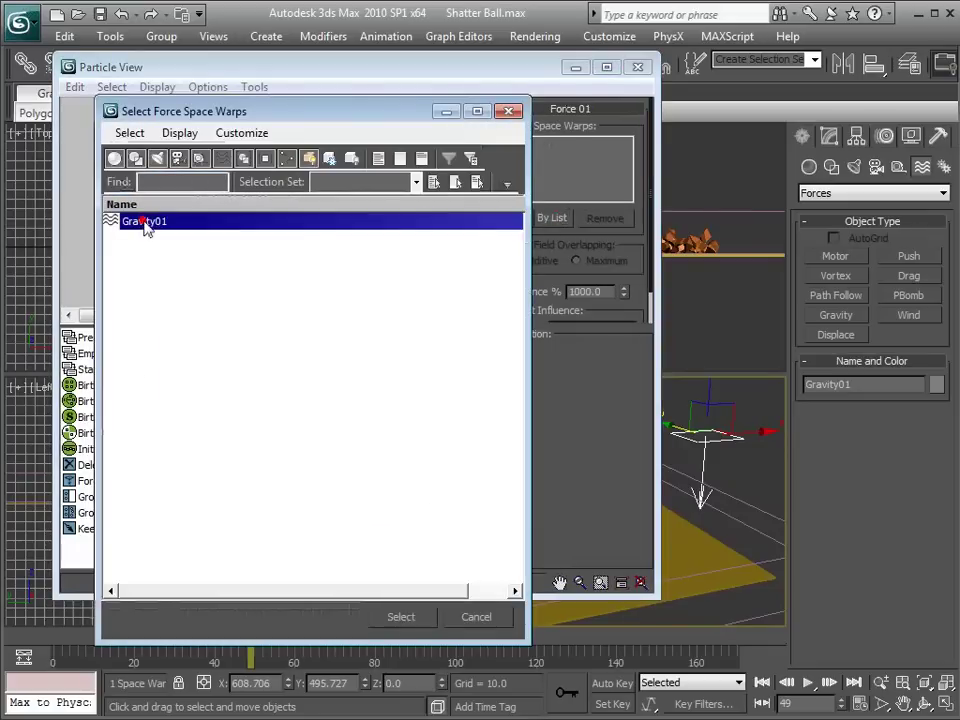
{"action": "left_click", "coordinate": [401, 617]}
{"action": "middle_click_drag", "start_coordinate": [315, 150], "coordinate": [311, 187]}
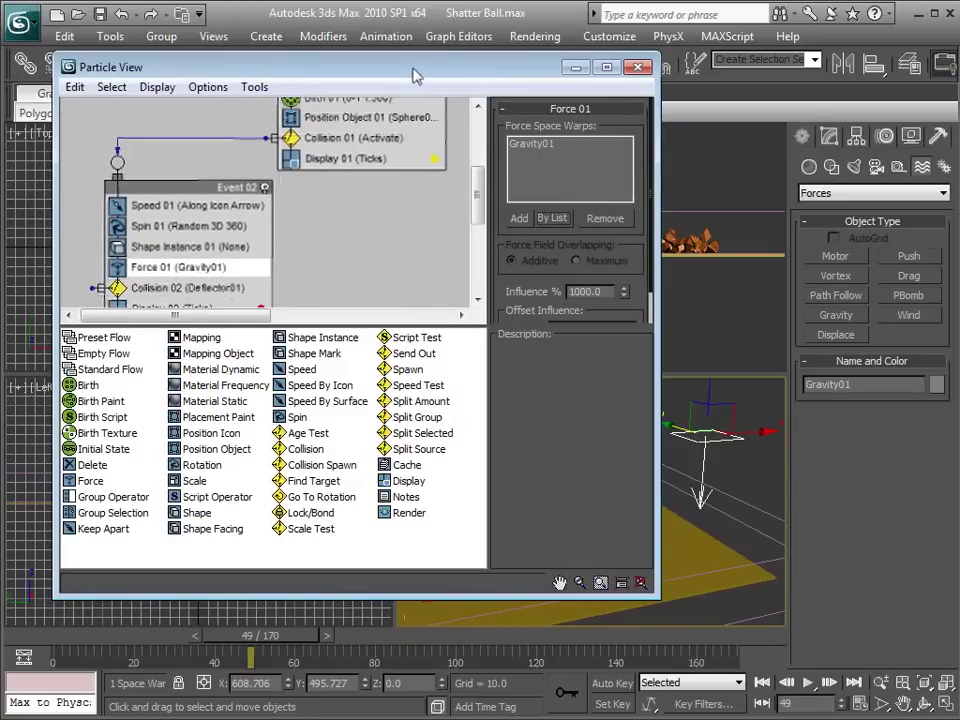
{"action": "scroll", "coordinate": [320, 140], "scroll_direction": "down", "scroll_amount": 1}
{"action": "left_click_drag", "start_coordinate": [361, 71], "coordinate": [327, 101]}
{"action": "key", "text": "6"}
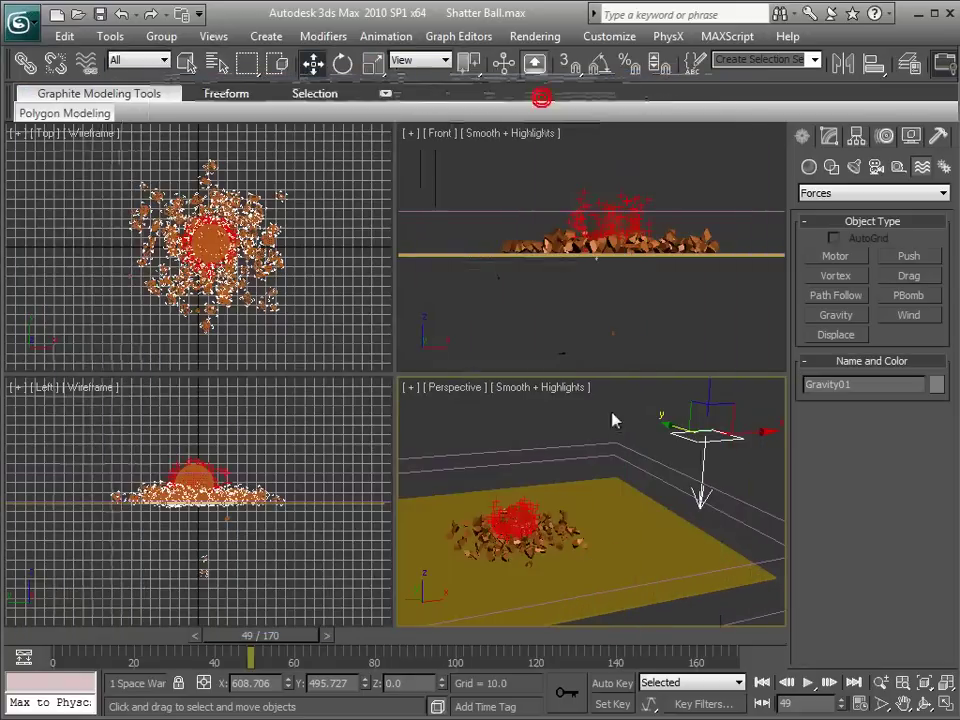
Scrub to frame 63 and examine the red particles among the fragments in the Perspective view.
{"action": "left_click", "coordinate": [613, 406]}
{"action": "scroll", "coordinate": [611, 491], "scroll_direction": "up", "scroll_amount": 3}
{"action": "middle_click_drag", "start_coordinate": [532, 551], "coordinate": [534, 521]}
{"action": "left_click_drag", "start_coordinate": [282, 643], "coordinate": [332, 654]}
{"action": "key", "text": "w"}
{"action": "scroll", "coordinate": [585, 493], "scroll_direction": "up", "scroll_amount": 8}
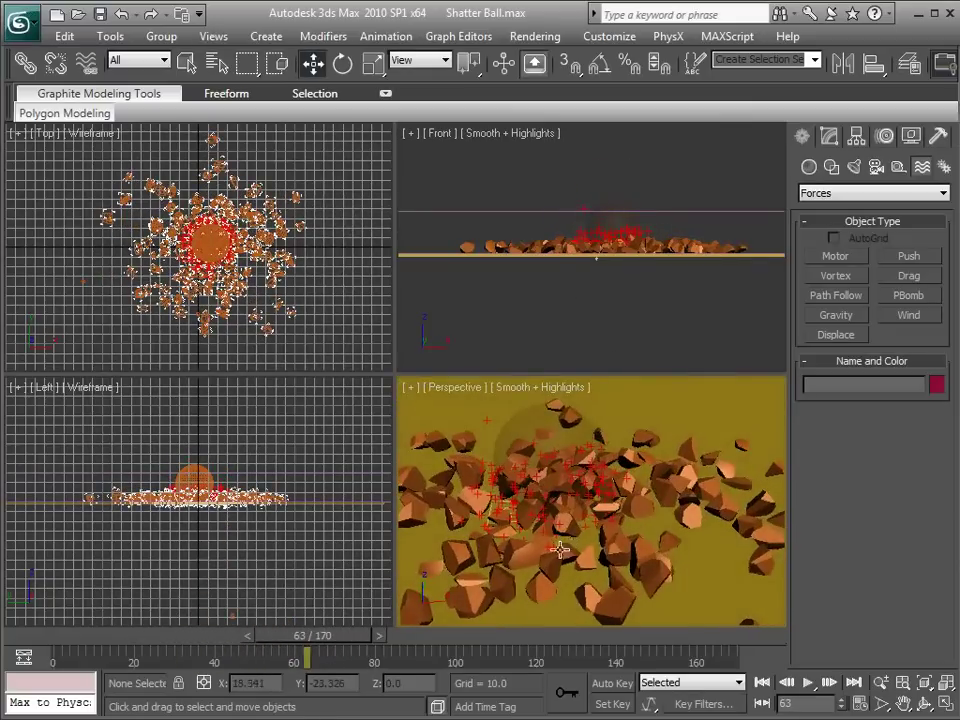
Change the direction of the Speed 01 operator in Event 02 to Inherit Previous.
{"action": "key", "text": "6"}
{"action": "scroll", "coordinate": [120, 235], "scroll_direction": "up", "scroll_amount": 2}
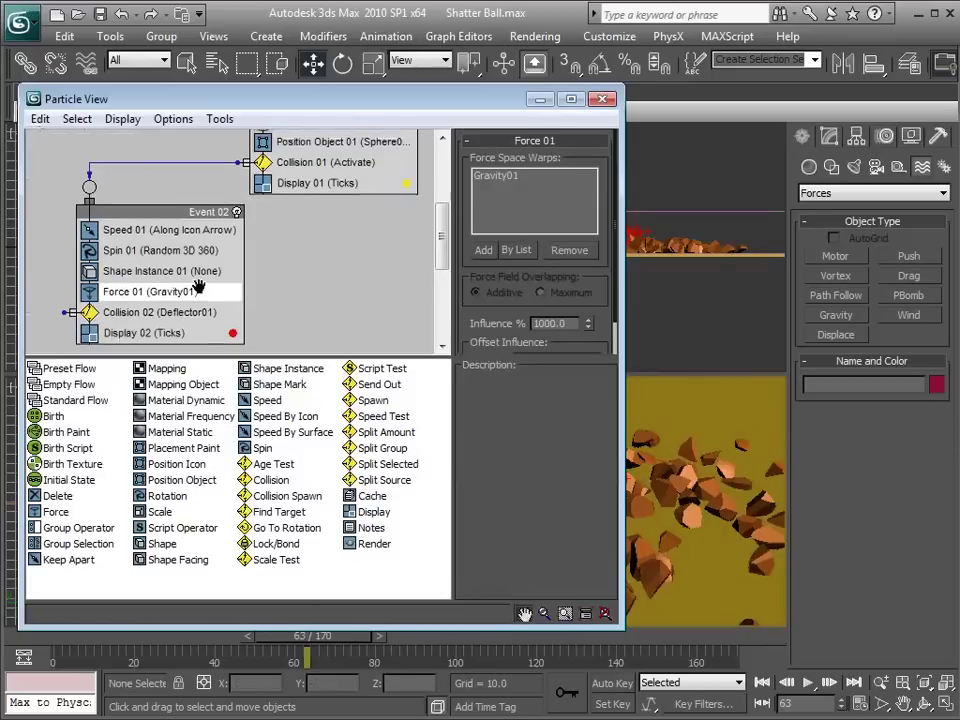
{"action": "left_click", "coordinate": [147, 243]}
{"action": "scroll", "coordinate": [338, 232], "scroll_direction": "down", "scroll_amount": 2}
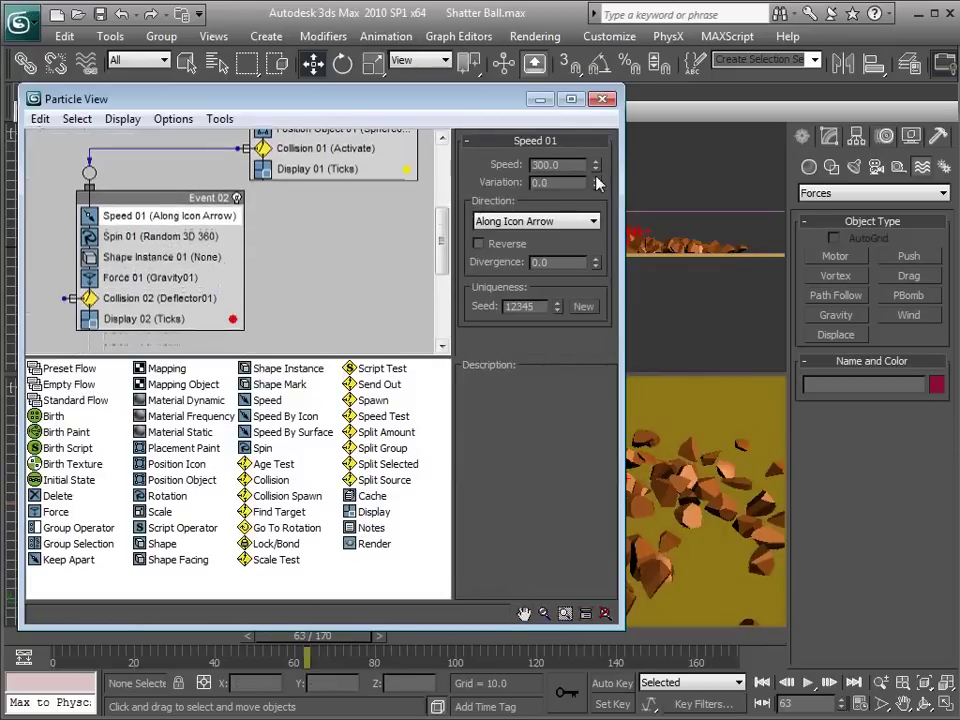
{"action": "left_click", "coordinate": [526, 222]}
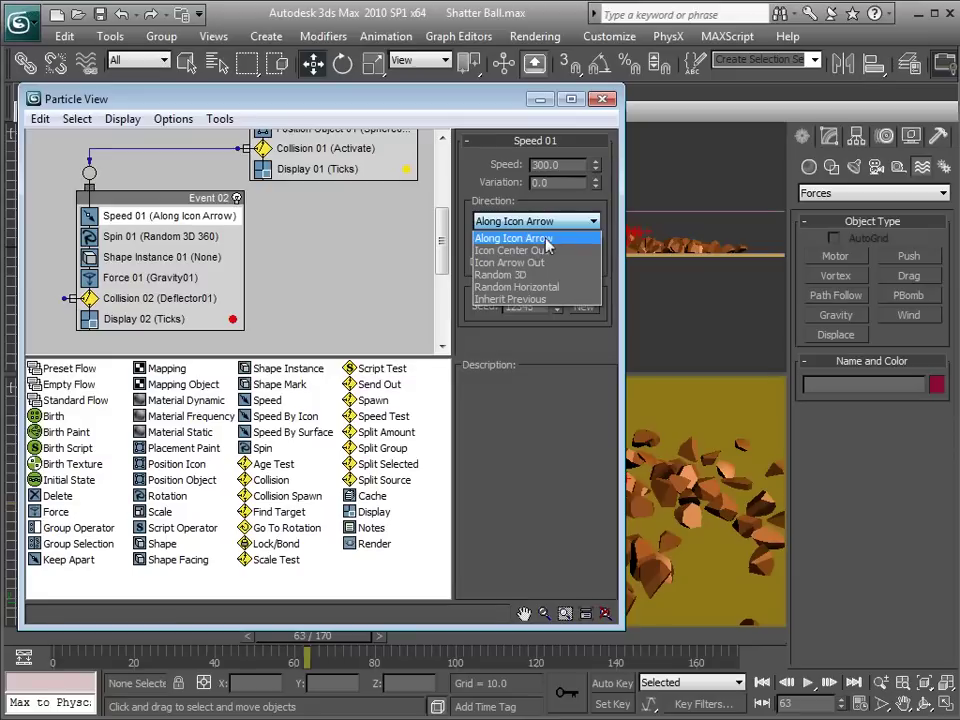
{"action": "left_click", "coordinate": [530, 300]}
{"action": "left_click", "coordinate": [533, 103]}
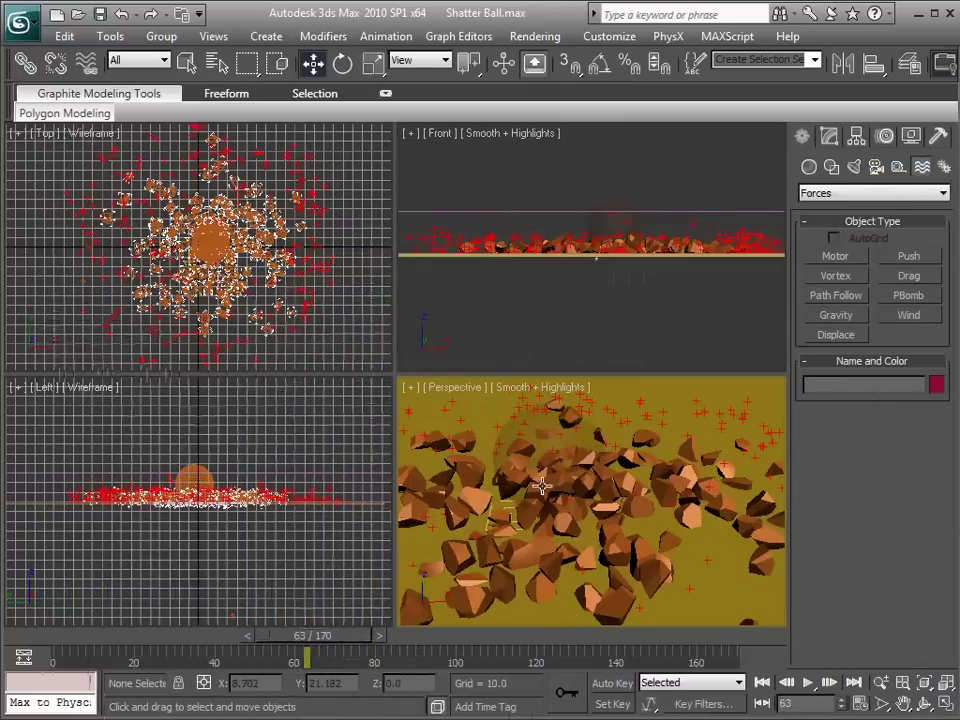
Scrub back to frame 44 and examine the particle spread in the Perspective and Front views.
{"action": "scroll", "coordinate": [575, 525], "scroll_direction": "down", "scroll_amount": 6}
{"action": "left_click_drag", "start_coordinate": [331, 638], "coordinate": [264, 639]}
{"action": "scroll", "coordinate": [561, 527], "scroll_direction": "up", "scroll_amount": 4}
{"action": "middle_click_drag", "start_coordinate": [661, 221], "coordinate": [646, 234]}
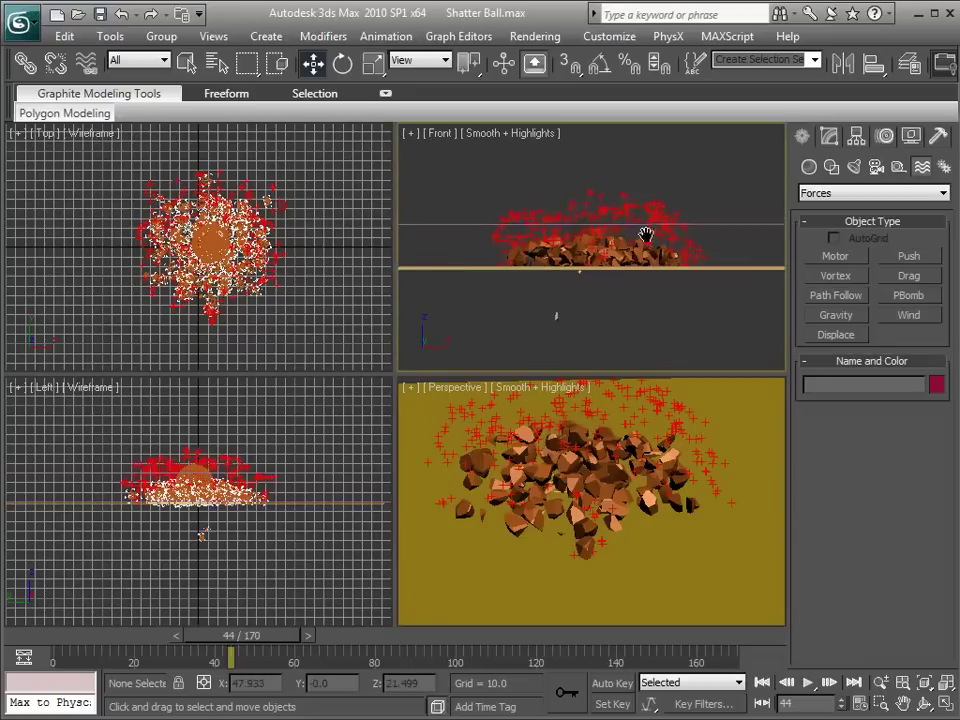
{"action": "scroll", "coordinate": [645, 235], "scroll_direction": "up", "scroll_amount": 2}
Reopen Particle View, then move and narrow it so that the Perspective and Front views remain visible beside it.
{"action": "key", "text": "6"}
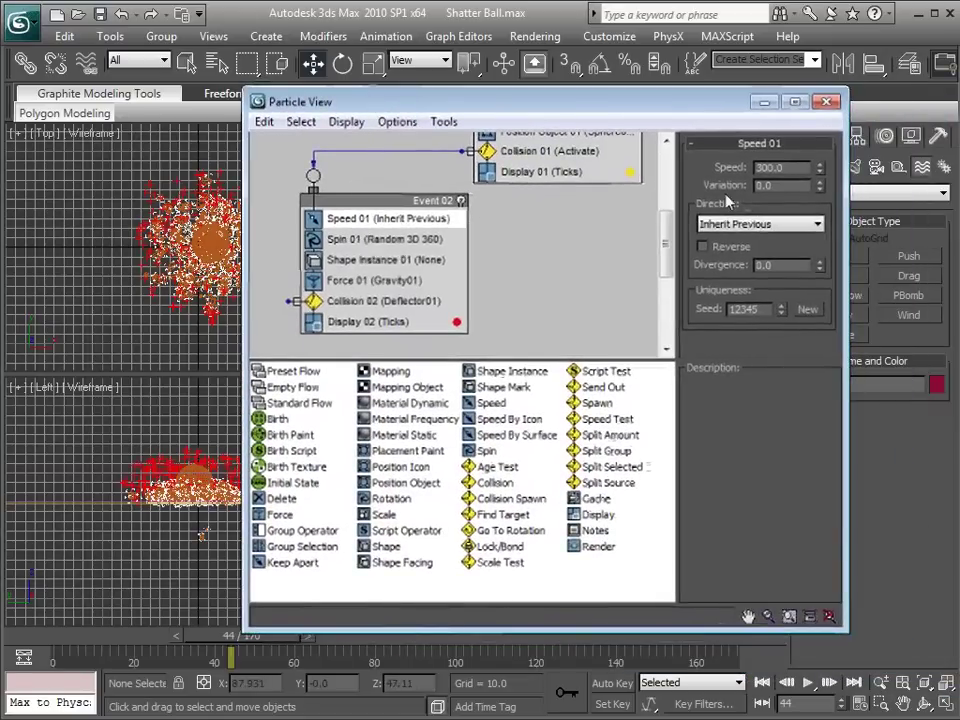
{"action": "left_click_drag", "start_coordinate": [670, 101], "coordinate": [420, 53]}
{"action": "left_click_drag", "start_coordinate": [597, 584], "coordinate": [481, 632]}
{"action": "left_click_drag", "start_coordinate": [481, 283], "coordinate": [458, 283]}
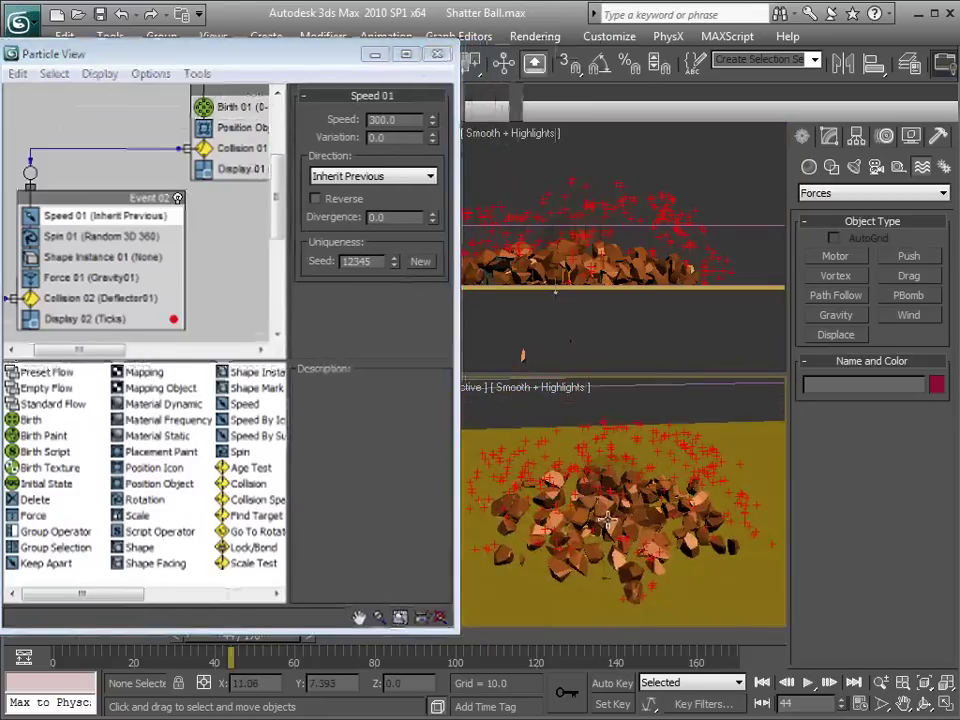
Change the particle colour of Display 02 in Event 02 to white.
{"action": "left_click", "coordinate": [174, 321]}
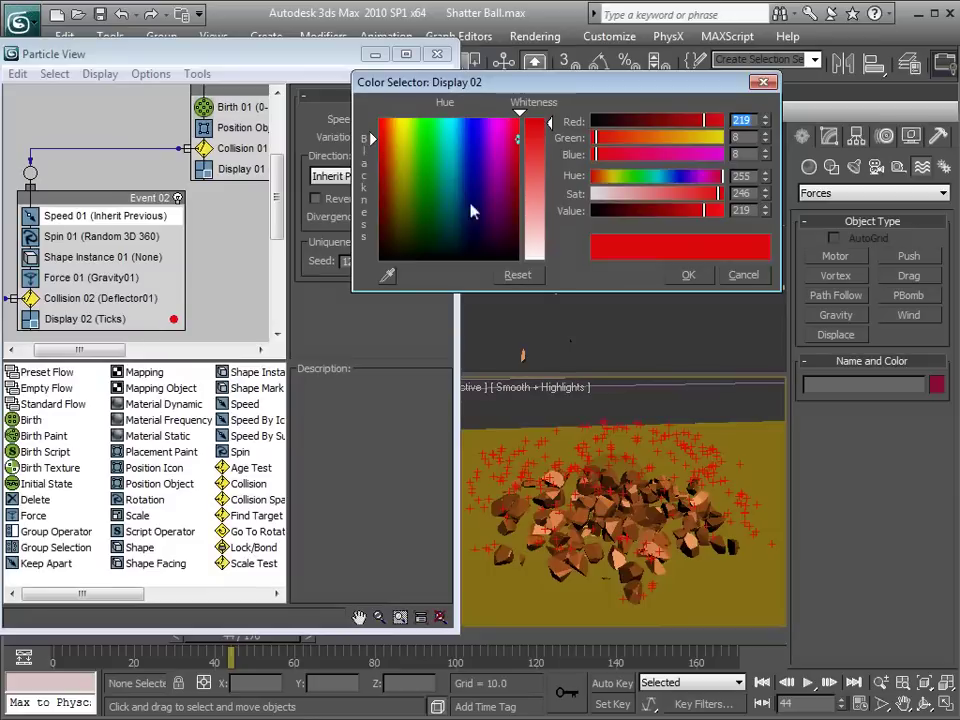
{"action": "left_click_drag", "start_coordinate": [548, 246], "coordinate": [551, 266]}
{"action": "left_click", "coordinate": [688, 275]}
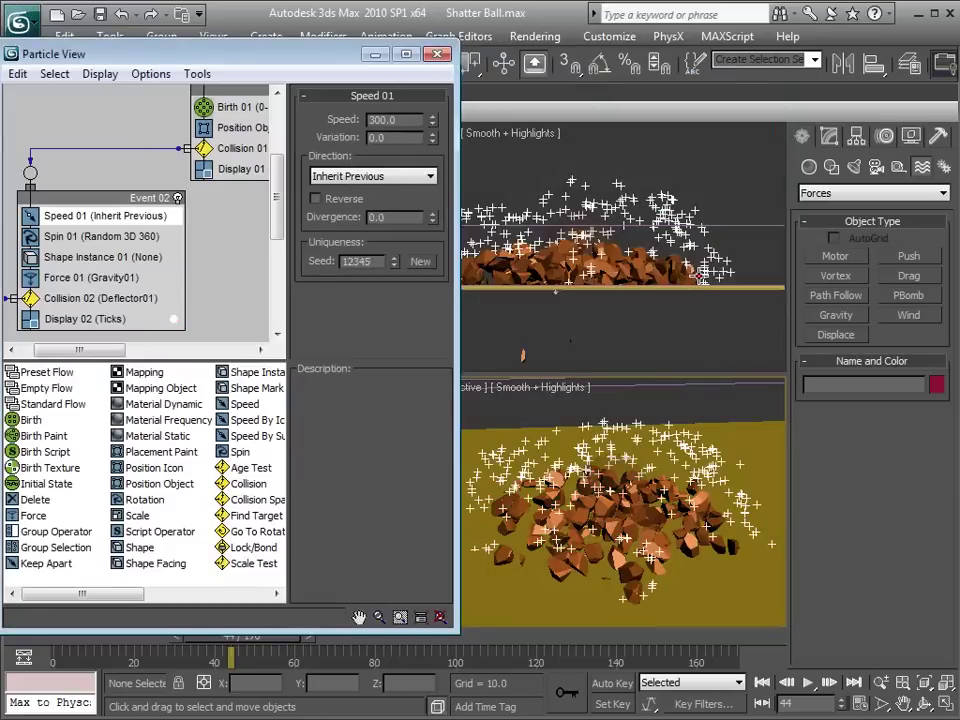
Turn off the Display 01 operator in Event 01 and shorten the Particle View window to uncover the time slider.
{"action": "middle_click_drag", "start_coordinate": [193, 178], "coordinate": [93, 193]}
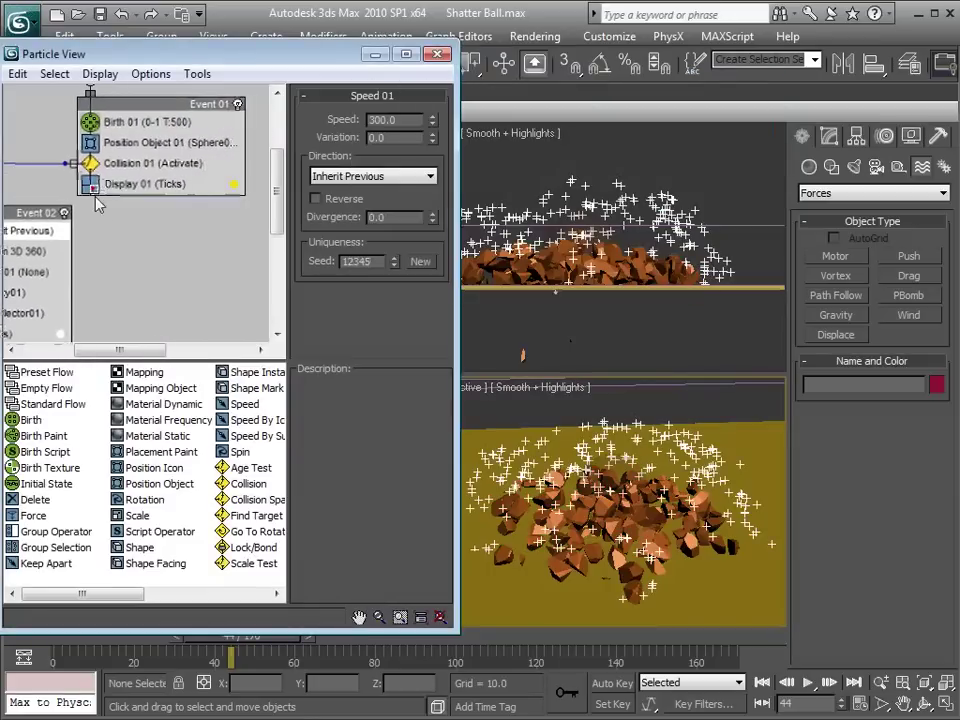
{"action": "left_click_drag", "start_coordinate": [268, 632], "coordinate": [268, 613]}
{"action": "mouse_move", "coordinate": [264, 636]}
{"action": "left_mouse_down"}
{"action": "mouse_move", "coordinate": [231, 636]}
{"action": "mouse_move", "coordinate": [263, 639]}
{"action": "left_mouse_up"}
{"action": "middle_click_drag", "start_coordinate": [112, 218], "coordinate": [196, 204]}
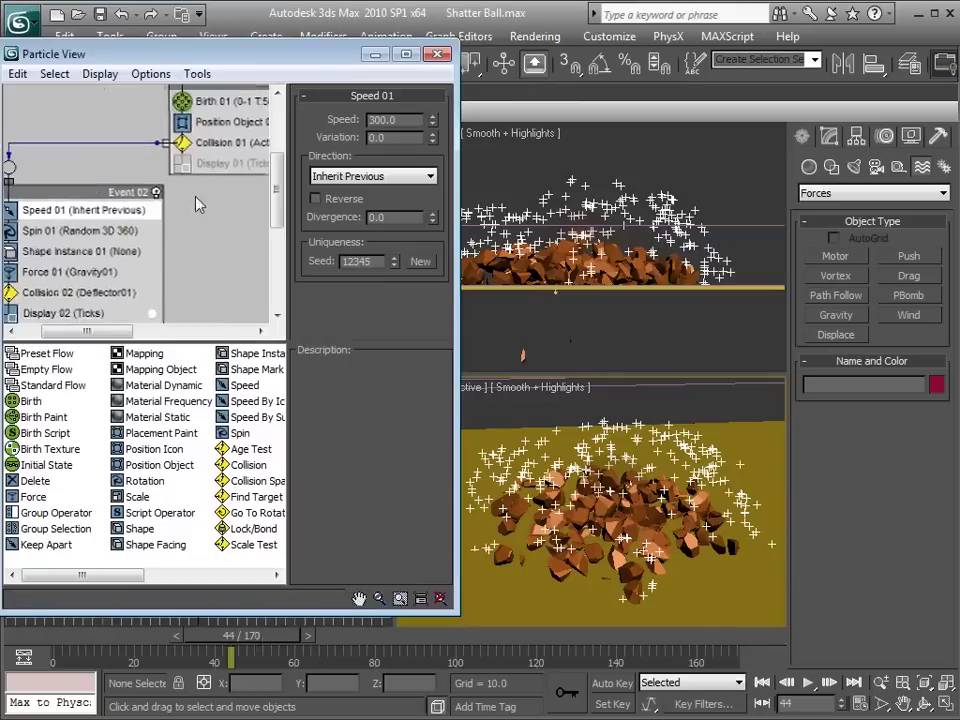
{"action": "middle_click_drag", "start_coordinate": [143, 234], "coordinate": [156, 189]}
Set the Speed 01 operator in Event 02 to speed 186.3, variation 136 and divergence 66.5.
{"action": "left_click", "coordinate": [72, 167]}
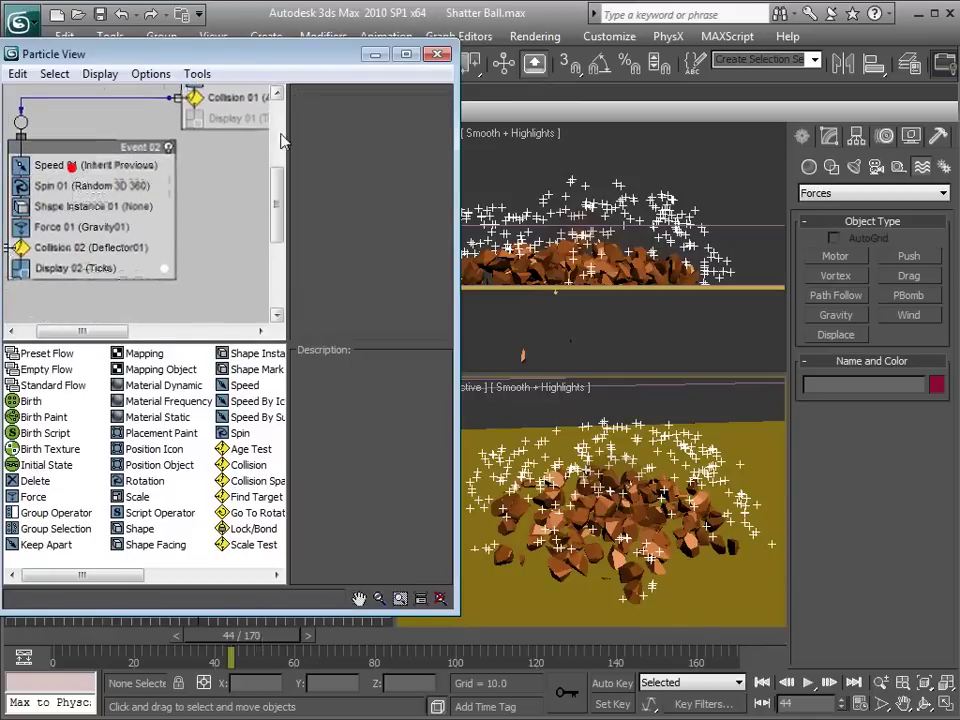
{"action": "left_click", "coordinate": [66, 164]}
{"action": "left_click_drag", "start_coordinate": [432, 127], "coordinate": [430, 55]}
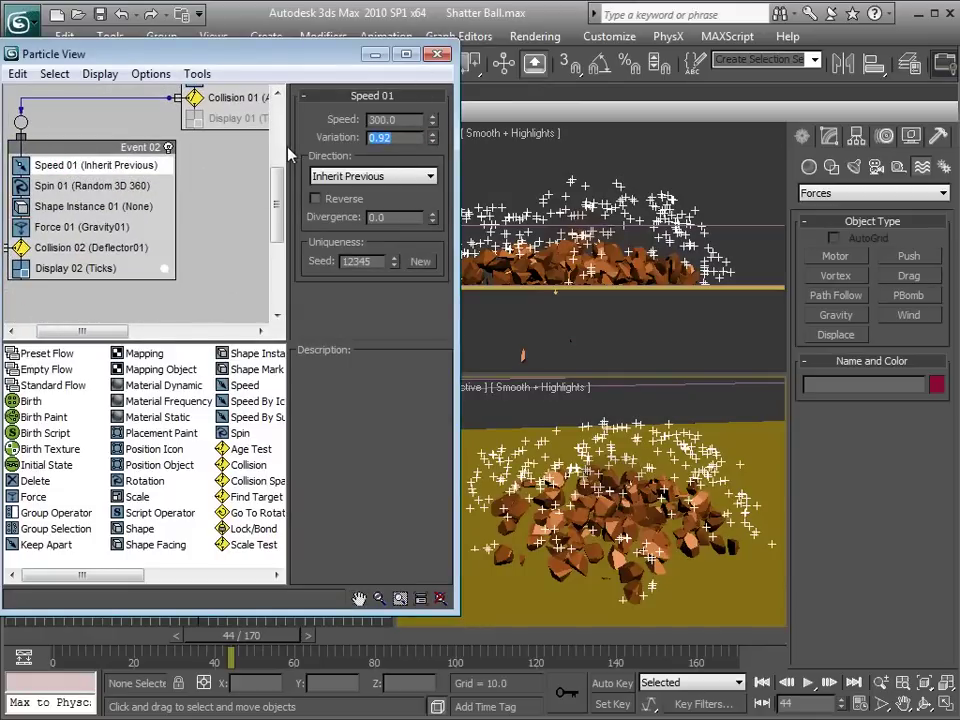
{"action": "type", "text": "100"}
{"action": "key", "text": "Return"}
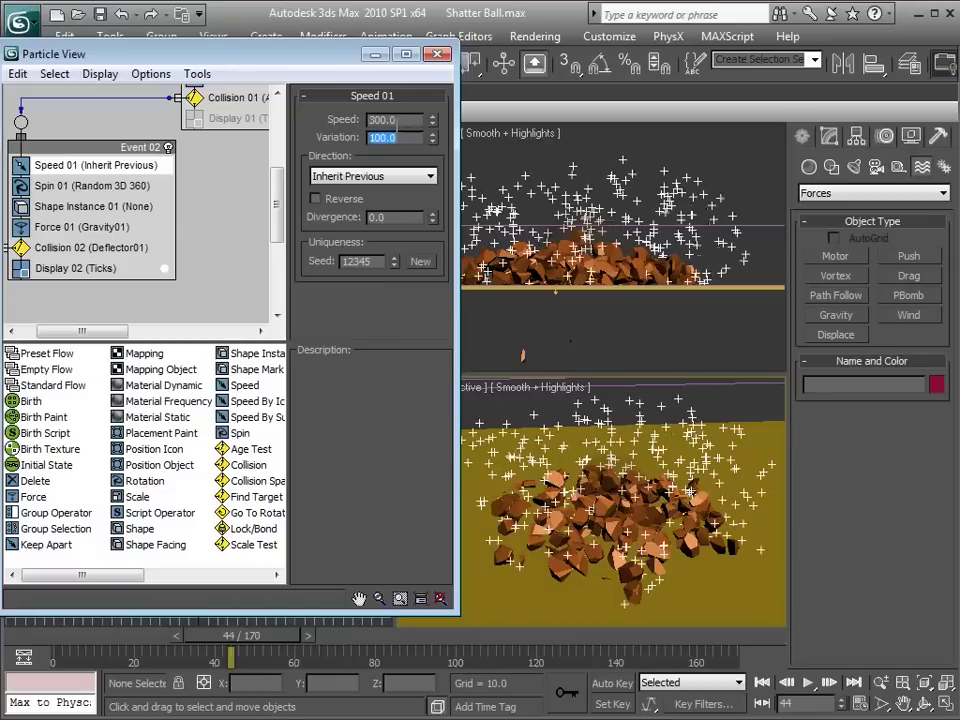
{"action": "left_click_drag", "start_coordinate": [432, 123], "coordinate": [421, 197]}
{"action": "mouse_move", "coordinate": [236, 640]}
{"action": "left_mouse_down"}
{"action": "mouse_move", "coordinate": [214, 641]}
{"action": "mouse_move", "coordinate": [250, 642]}
{"action": "left_mouse_up"}
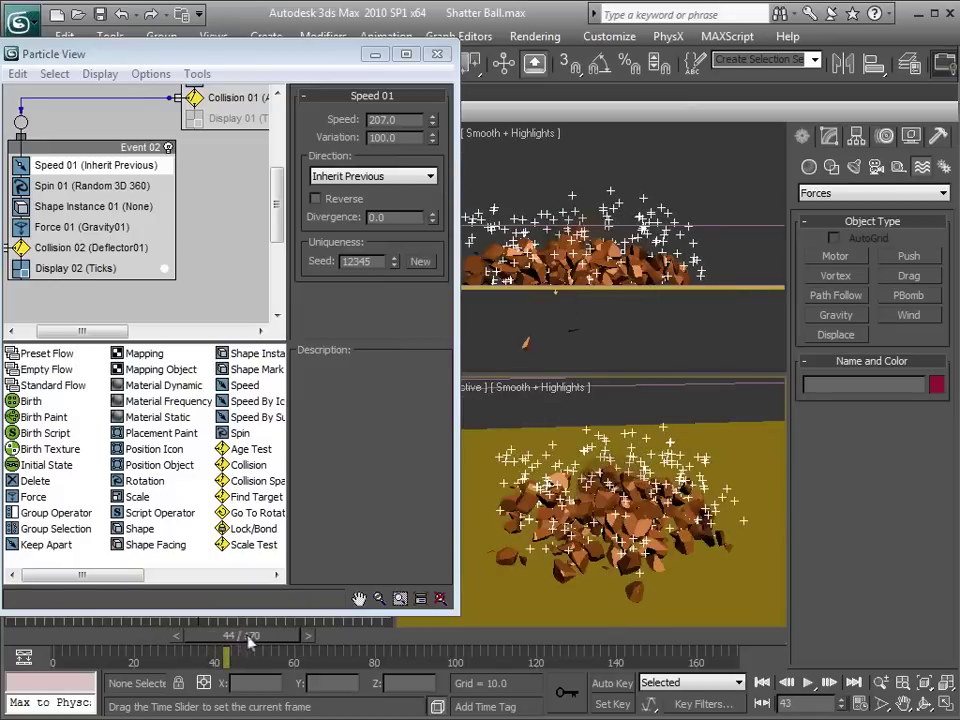
{"action": "mouse_move", "coordinate": [432, 120]}
{"action": "left_mouse_down"}
{"action": "mouse_move", "coordinate": [432, 111]}
{"action": "mouse_move", "coordinate": [432, 129]}
{"action": "mouse_move", "coordinate": [432, 101]}
{"action": "mouse_move", "coordinate": [430, 119]}
{"action": "left_mouse_up"}
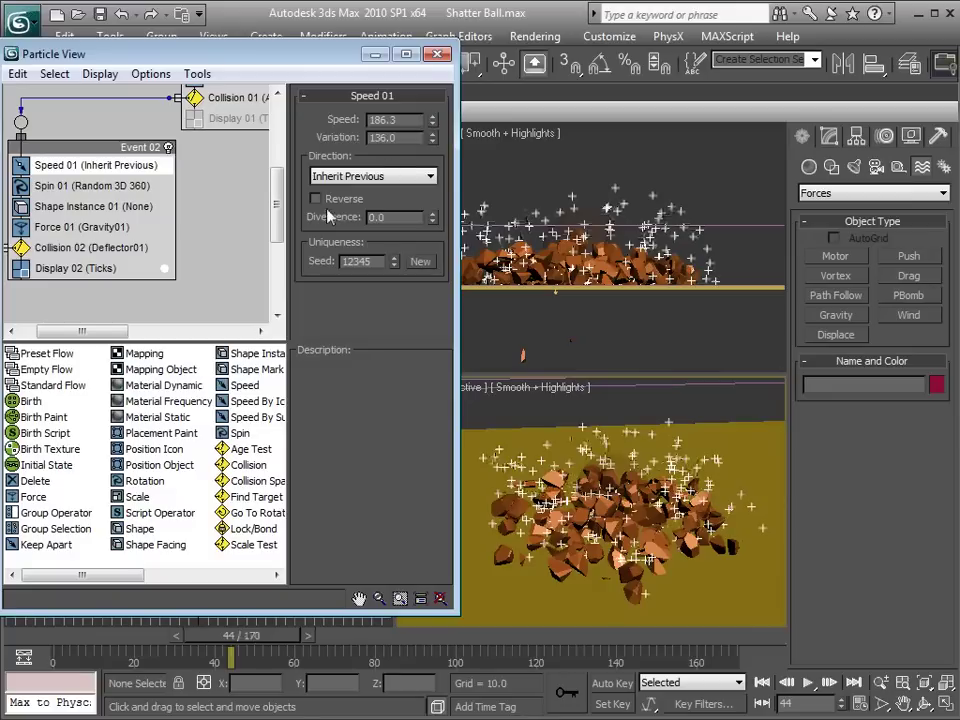
{"action": "left_click_drag", "start_coordinate": [432, 216], "coordinate": [432, 185]}
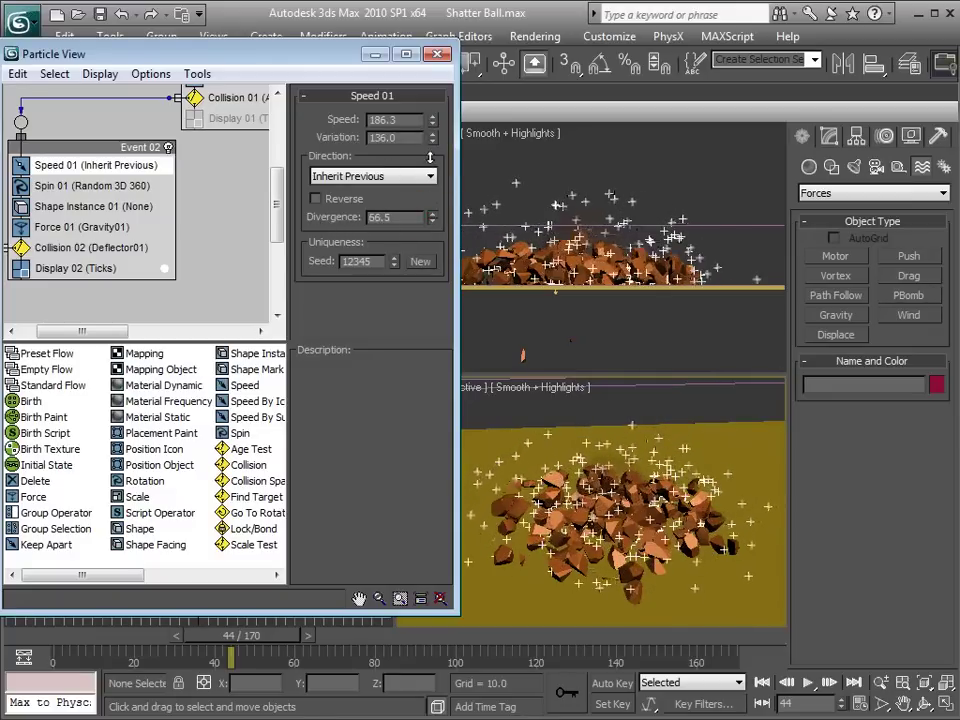
Scrub to frame 48 and examine the spread of the white particles close up in the Perspective view.
{"action": "left_click_drag", "start_coordinate": [255, 637], "coordinate": [285, 631]}
{"action": "middle_click_drag", "start_coordinate": [617, 530], "coordinate": [618, 485]}
{"action": "scroll", "coordinate": [619, 527], "scroll_direction": "down", "scroll_amount": 2}
{"action": "mouse_move", "coordinate": [290, 637]}
{"action": "left_mouse_down"}
{"action": "mouse_move", "coordinate": [226, 645]}
{"action": "mouse_move", "coordinate": [281, 637]}
{"action": "left_mouse_up"}
{"action": "scroll", "coordinate": [578, 503], "scroll_direction": "up", "scroll_amount": 4}
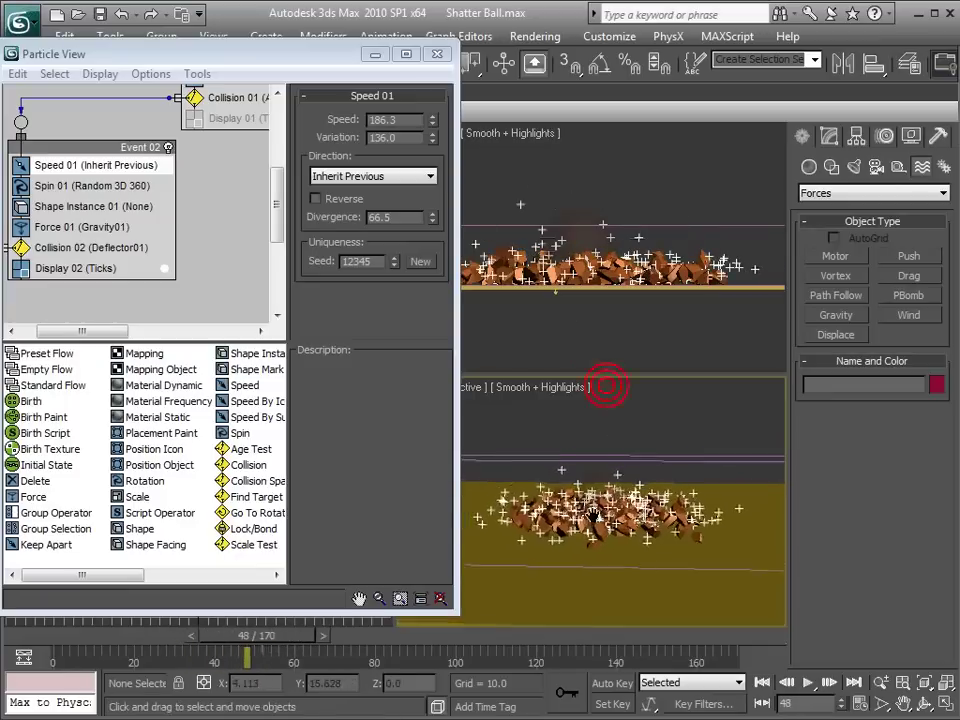
{"action": "middle_click_drag", "start_coordinate": [585, 505], "coordinate": [597, 541], "text": "alt"}
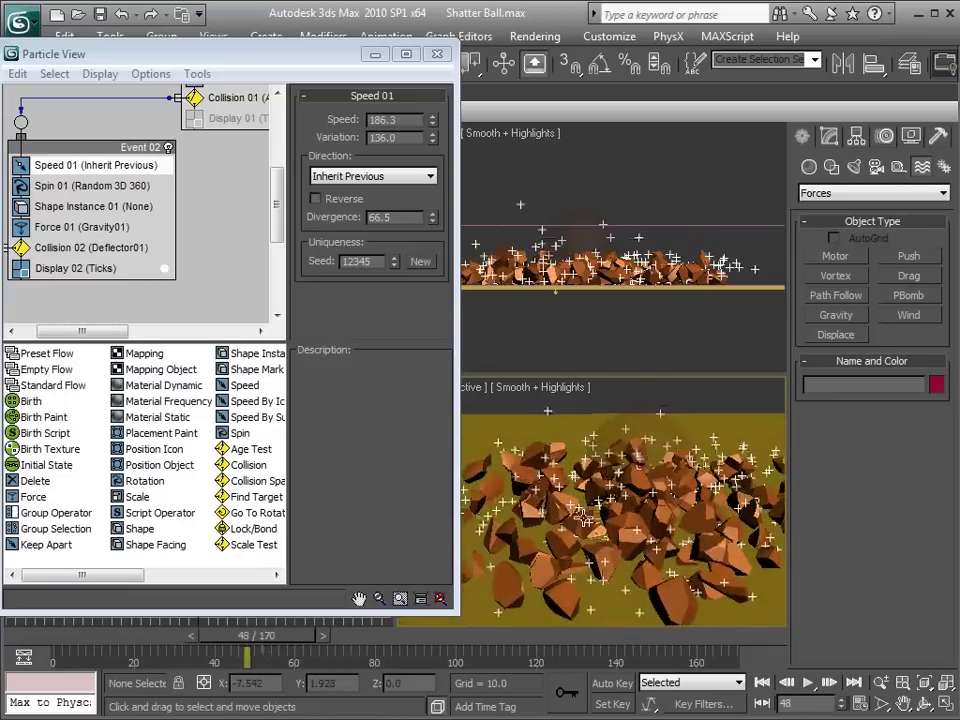
{"action": "scroll", "coordinate": [583, 516], "scroll_direction": "up", "scroll_amount": 2}
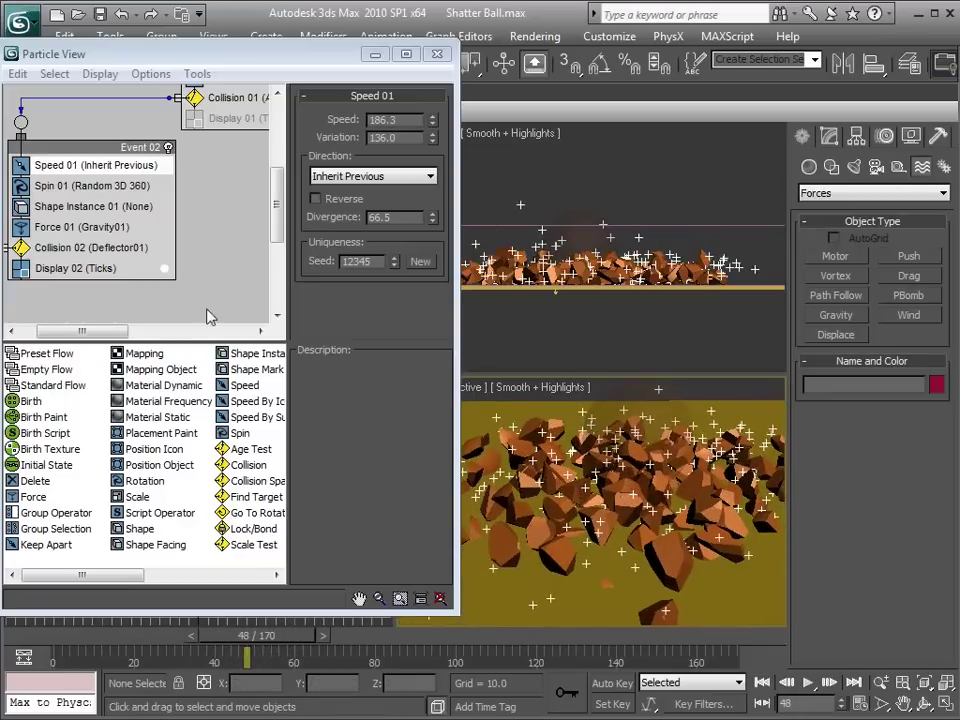
Assign the fragment Sphere01_Dml_frag_61 as the particle geometry object of Shape Instance 01 in Event 02.
{"action": "left_click", "coordinate": [91, 207]}
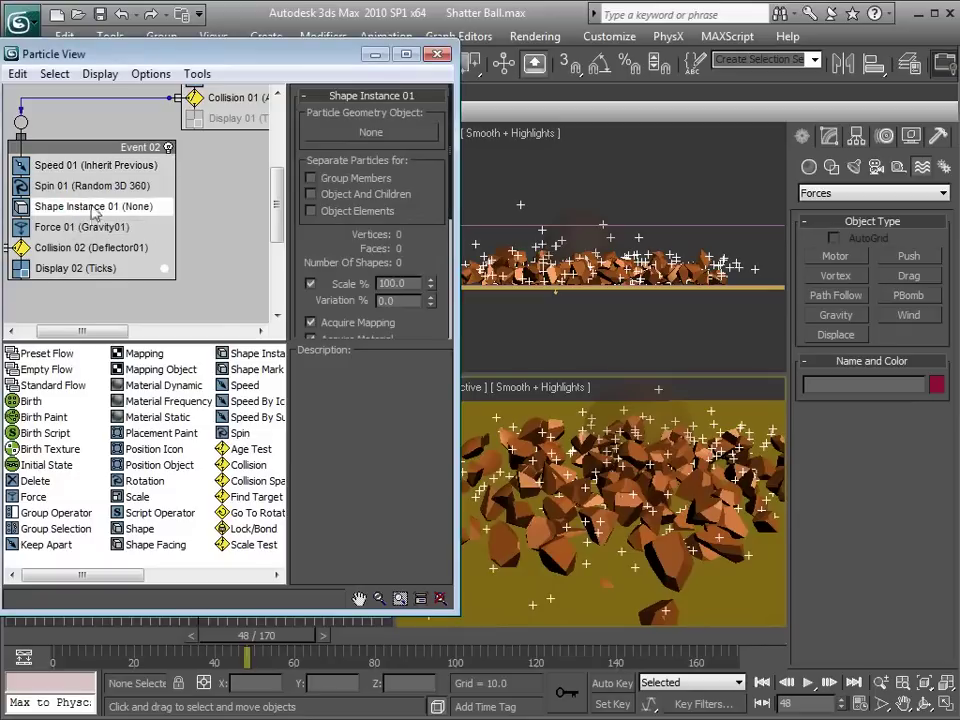
{"action": "scroll", "coordinate": [655, 470], "scroll_direction": "up", "scroll_amount": 3}
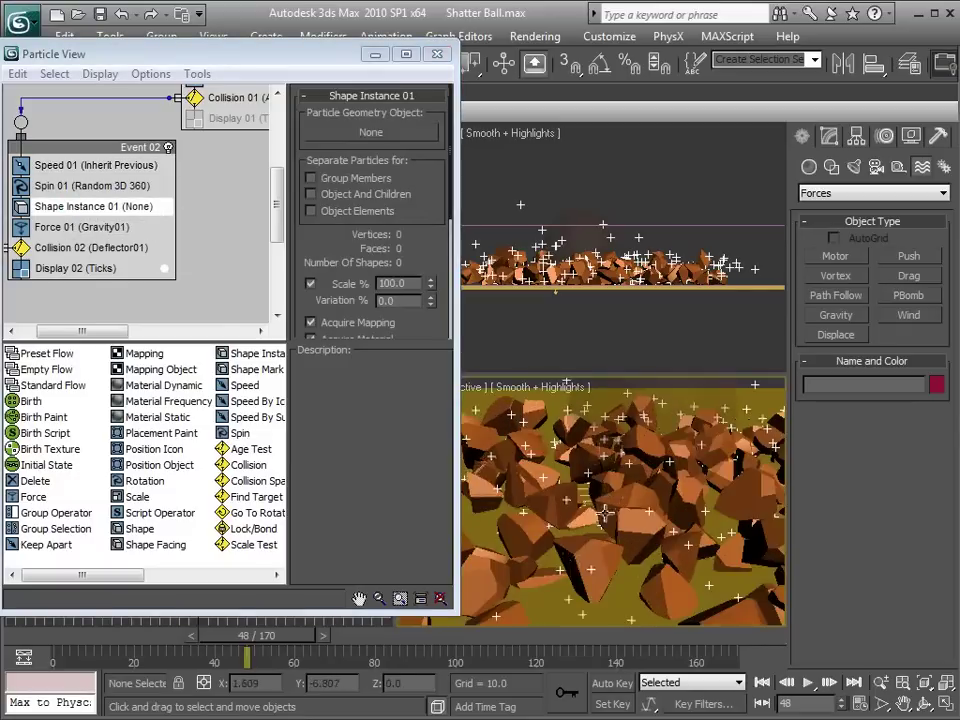
{"action": "left_click", "coordinate": [366, 136]}
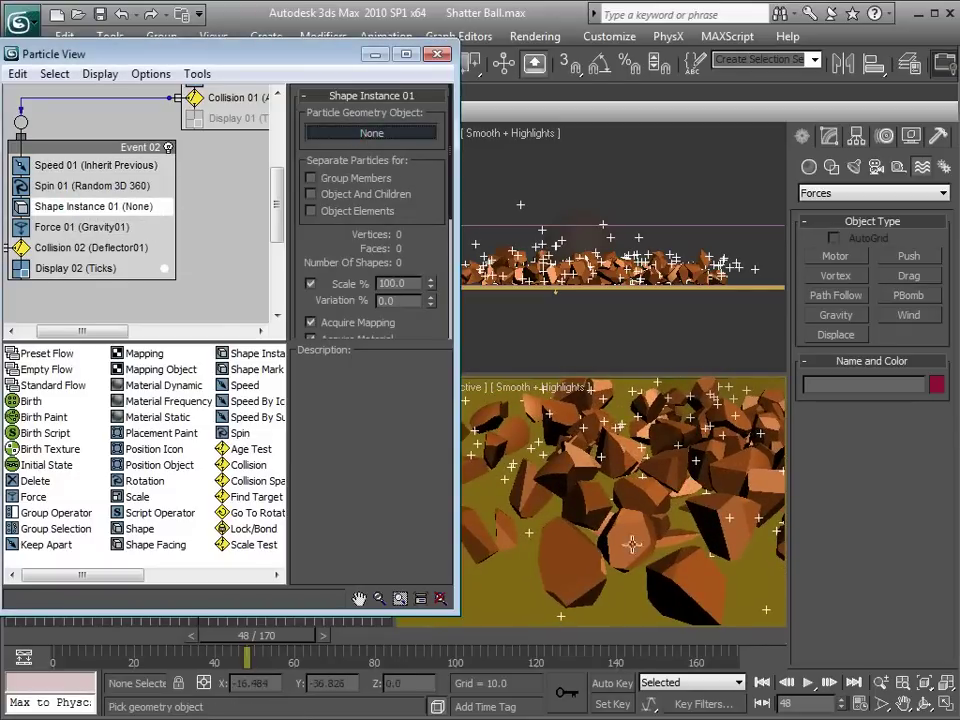
{"action": "left_click", "coordinate": [369, 133]}
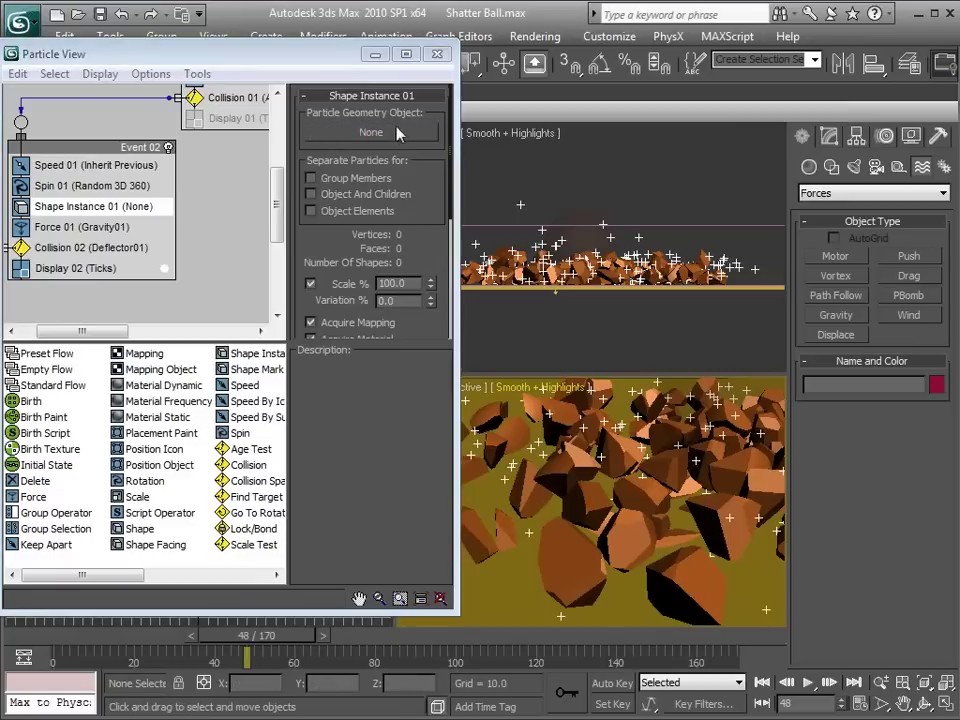
{"action": "left_click", "coordinate": [370, 132]}
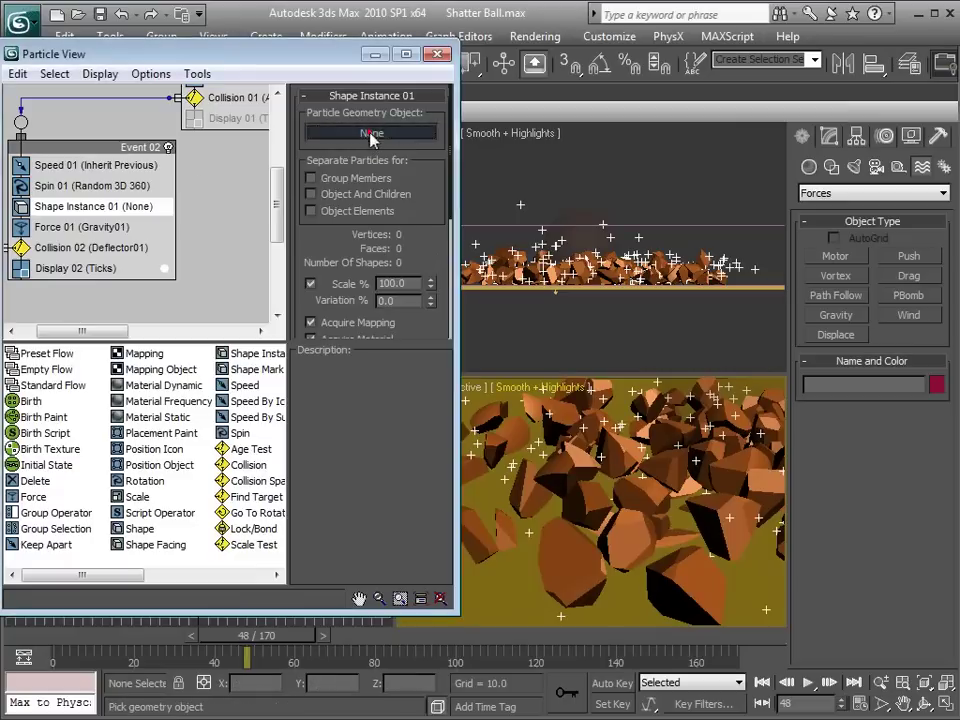
{"action": "left_click", "coordinate": [637, 487]}
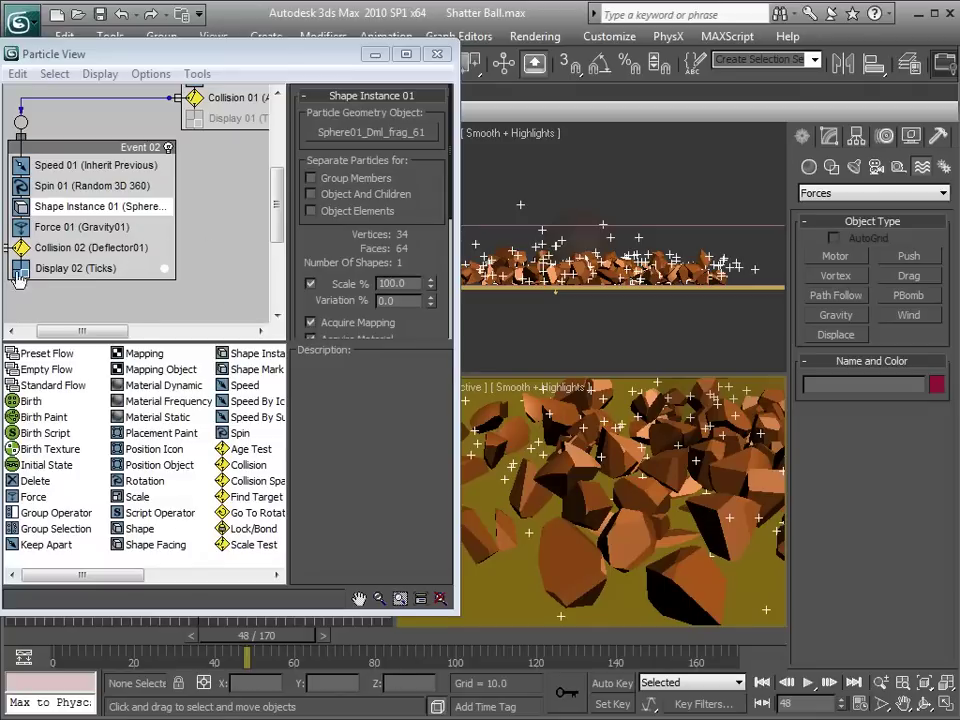
Change the display type of Display 02 to Geometry and scrub to frame 49.
{"action": "left_click", "coordinate": [72, 268]}
{"action": "left_click", "coordinate": [375, 123]}
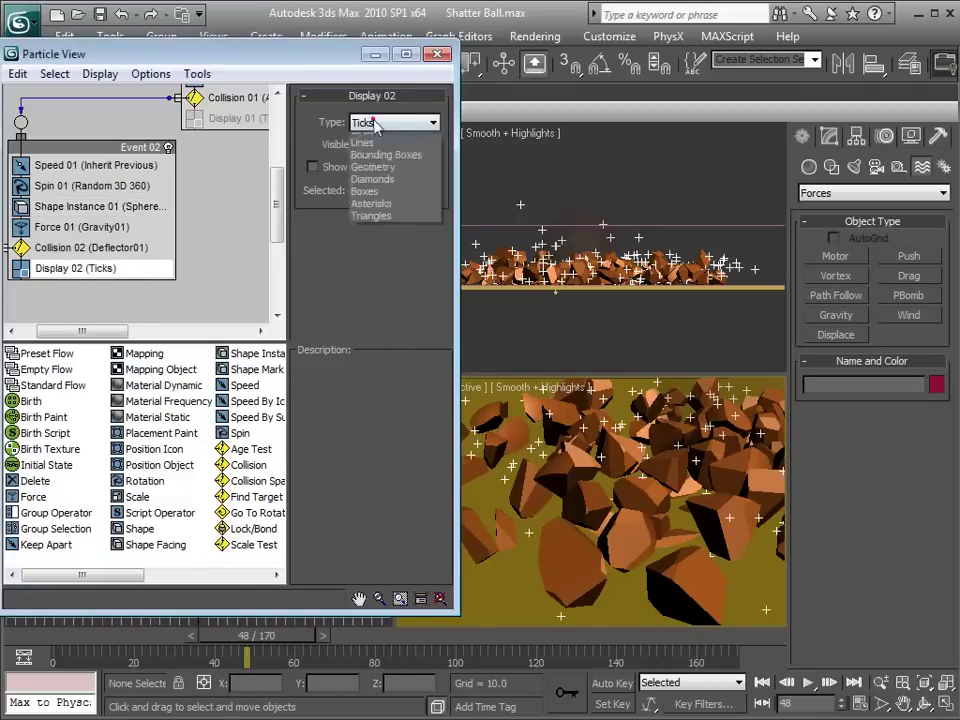
{"action": "left_click", "coordinate": [378, 214]}
{"action": "mouse_move", "coordinate": [278, 647]}
{"action": "left_mouse_down"}
{"action": "mouse_move", "coordinate": [212, 645]}
{"action": "mouse_move", "coordinate": [287, 636]}
{"action": "left_mouse_up"}
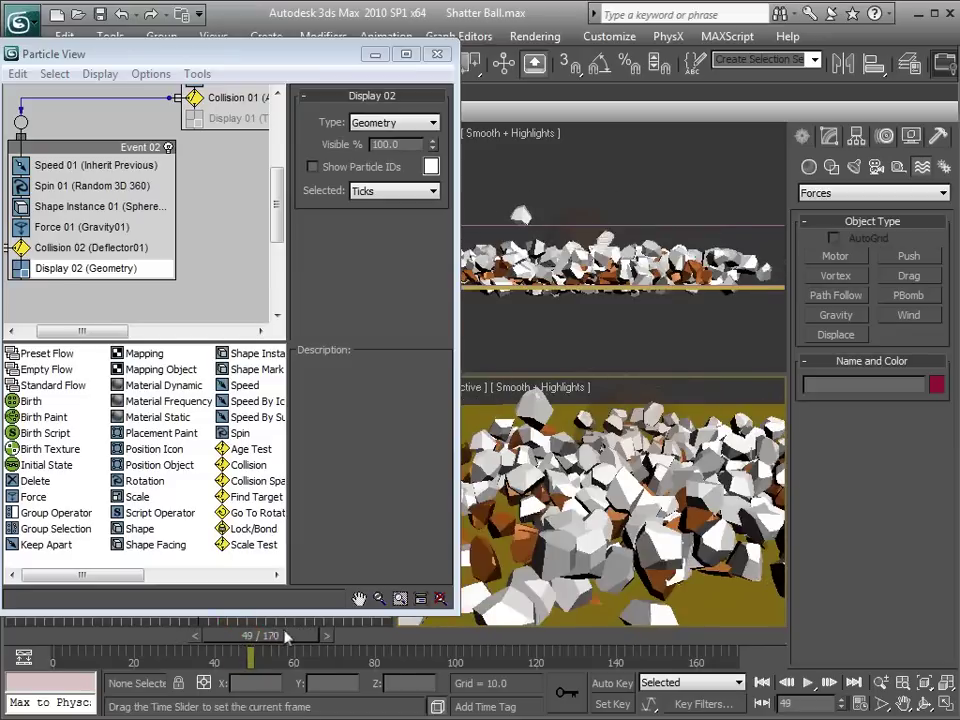
Set the Shape Instance 01 scale to 24% with a variation of 90%.
{"action": "left_click", "coordinate": [87, 207]}
{"action": "mouse_move", "coordinate": [432, 290]}
{"action": "left_mouse_down"}
{"action": "mouse_move", "coordinate": [432, 312]}
{"action": "mouse_move", "coordinate": [430, 292]}
{"action": "mouse_move", "coordinate": [430, 302]}
{"action": "left_mouse_up"}
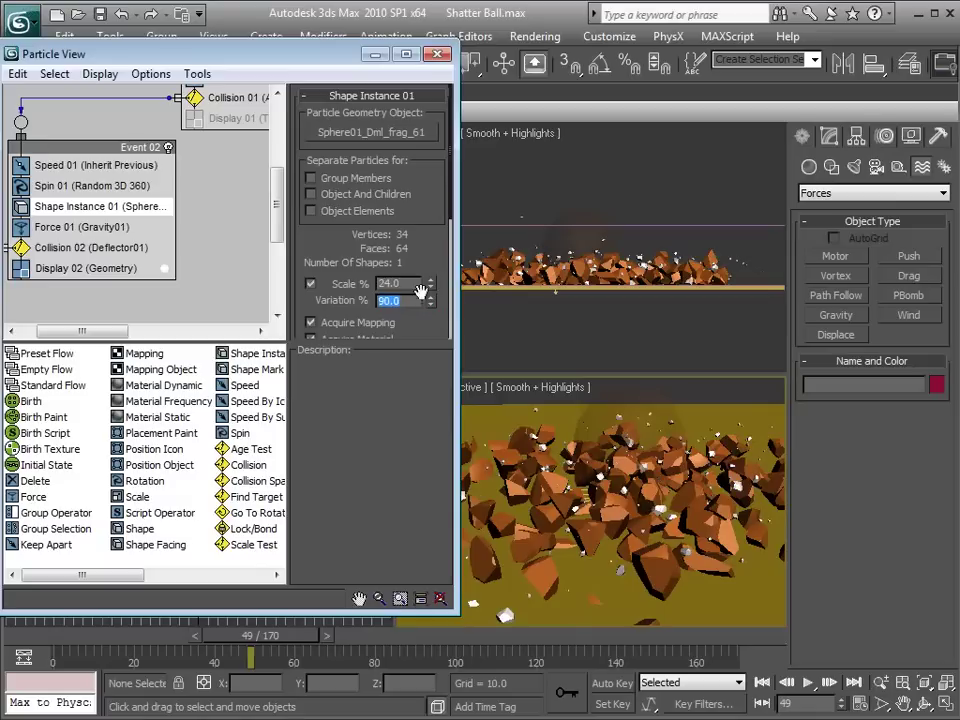
Set the Shape Instance 01 scale to 23% and scrub to frame 47.
{"action": "mouse_move", "coordinate": [431, 286]}
{"action": "left_mouse_down"}
{"action": "mouse_move", "coordinate": [431, 278]}
{"action": "mouse_move", "coordinate": [430, 291]}
{"action": "left_mouse_up"}
{"action": "mouse_move", "coordinate": [274, 637]}
{"action": "left_mouse_down"}
{"action": "mouse_move", "coordinate": [234, 644]}
{"action": "mouse_move", "coordinate": [264, 637]}
{"action": "left_mouse_up"}
{"action": "middle_click_drag", "start_coordinate": [664, 511], "coordinate": [637, 512]}
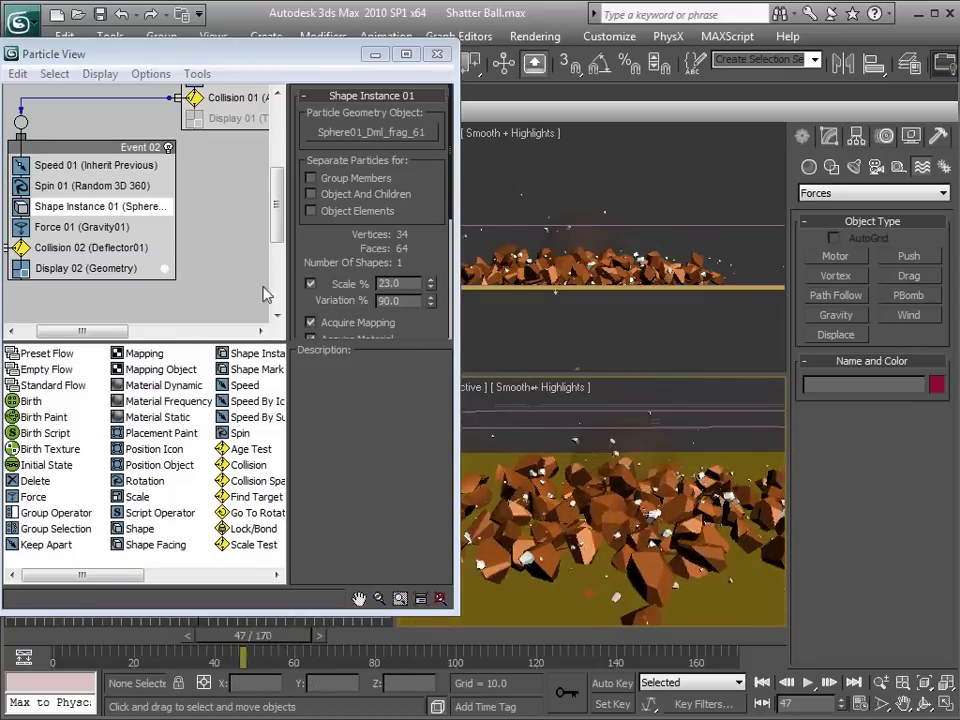
Set the Birth 01 amount in Event 01 to 5000 particles.
{"action": "middle_click_drag", "start_coordinate": [234, 204], "coordinate": [186, 261]}
{"action": "middle_click_drag", "start_coordinate": [212, 153], "coordinate": [180, 211]}
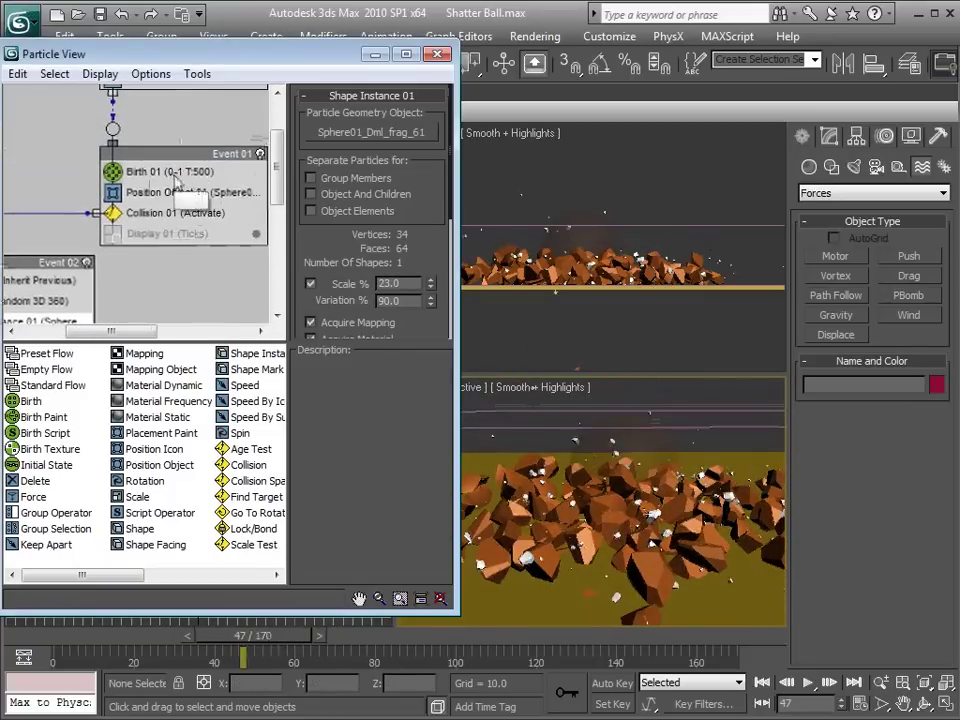
{"action": "left_click", "coordinate": [140, 174]}
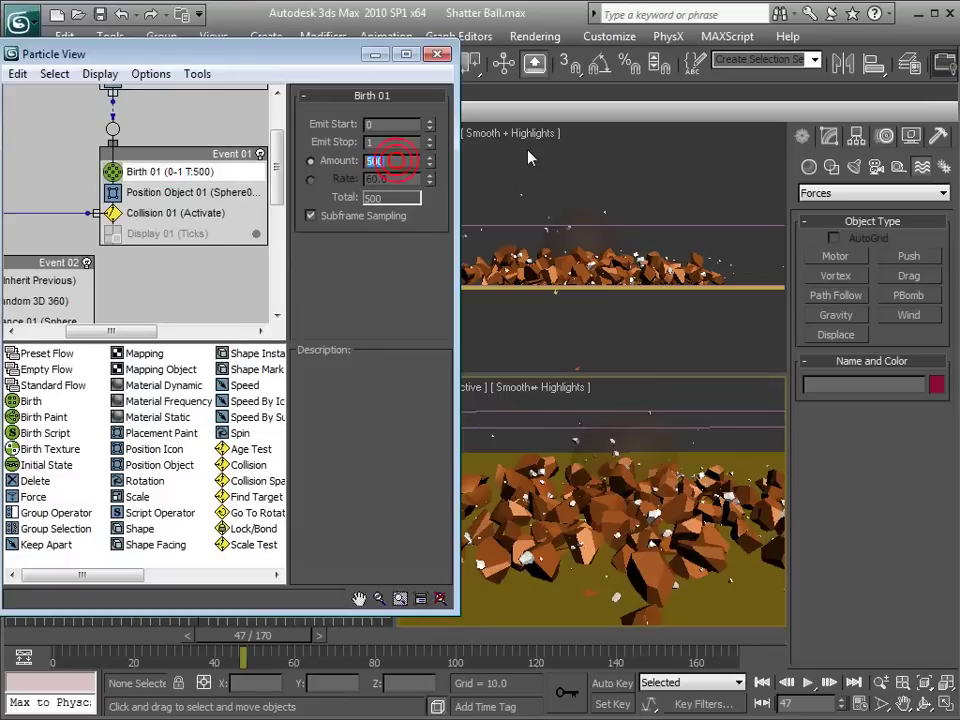
{"action": "type", "text": "50"}
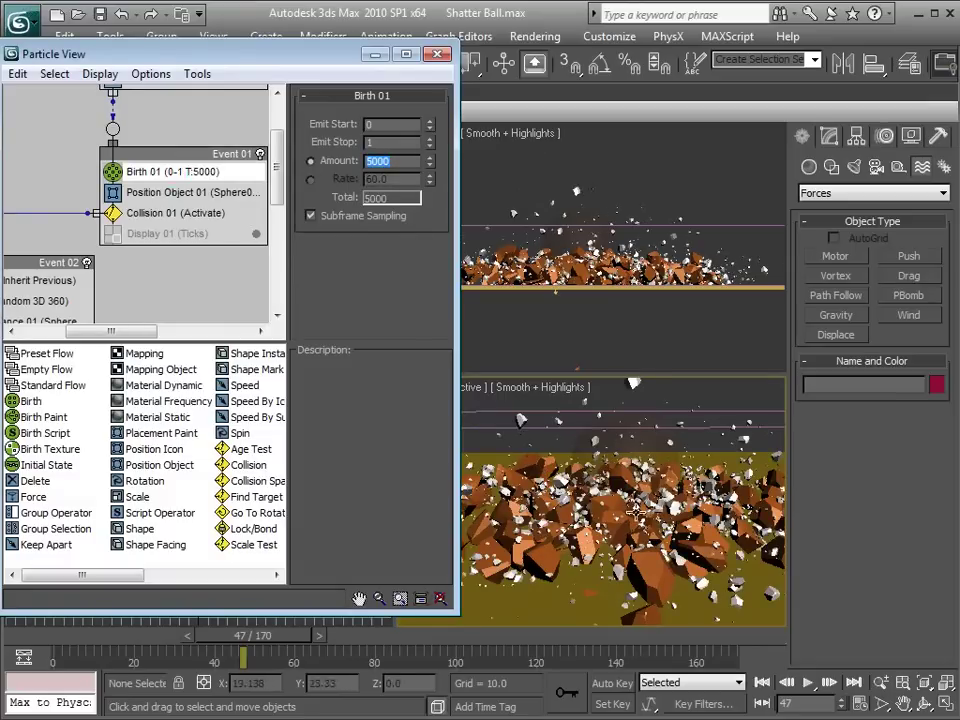
Scrub to frame 39 and set the Speed 01 speed to 121.095 with a variation of 178.16.
{"action": "middle_click_drag", "start_coordinate": [646, 530], "coordinate": [619, 501]}
{"action": "left_click_drag", "start_coordinate": [260, 639], "coordinate": [240, 648]}
{"action": "middle_click_drag", "start_coordinate": [89, 266], "coordinate": [170, 163]}
{"action": "left_click", "coordinate": [92, 178]}
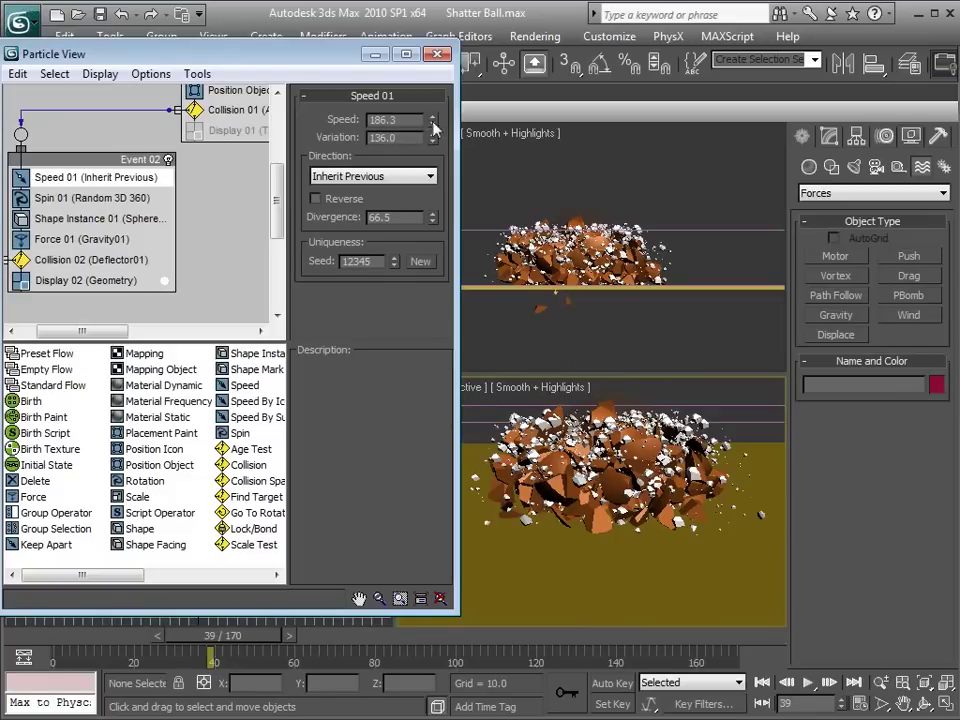
{"action": "mouse_move", "coordinate": [432, 121]}
{"action": "left_mouse_down"}
{"action": "mouse_move", "coordinate": [423, 160]}
{"action": "mouse_move", "coordinate": [434, 117]}
{"action": "left_mouse_up"}
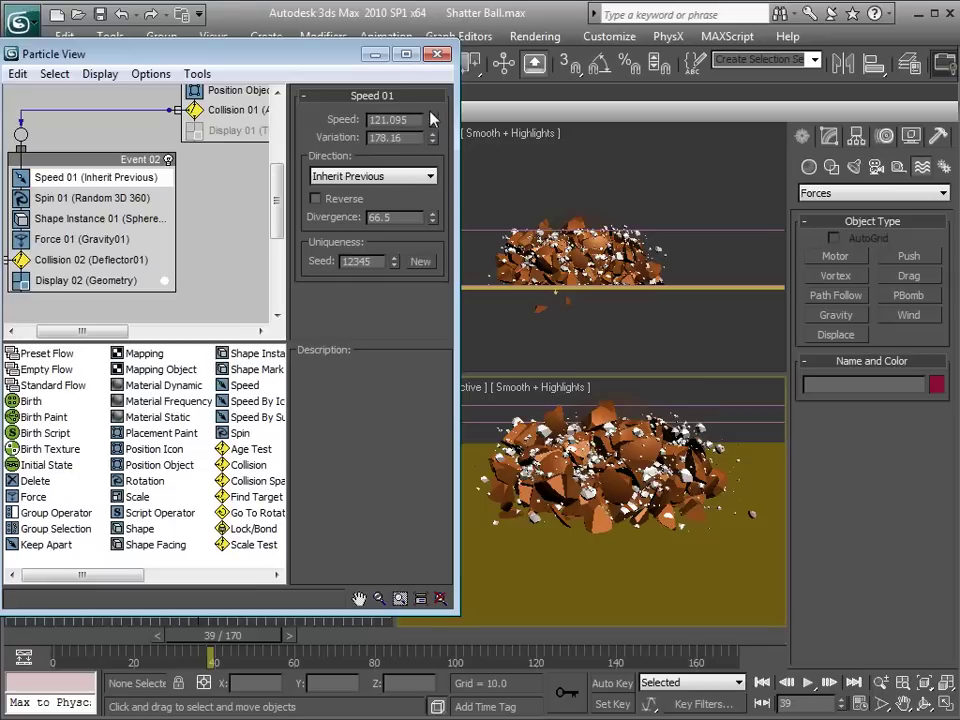
Set Collision 02 to test for Collided Multiple Times with 4 times and Bounce speed, and scrub to frame 59.
{"action": "left_click", "coordinate": [75, 260]}
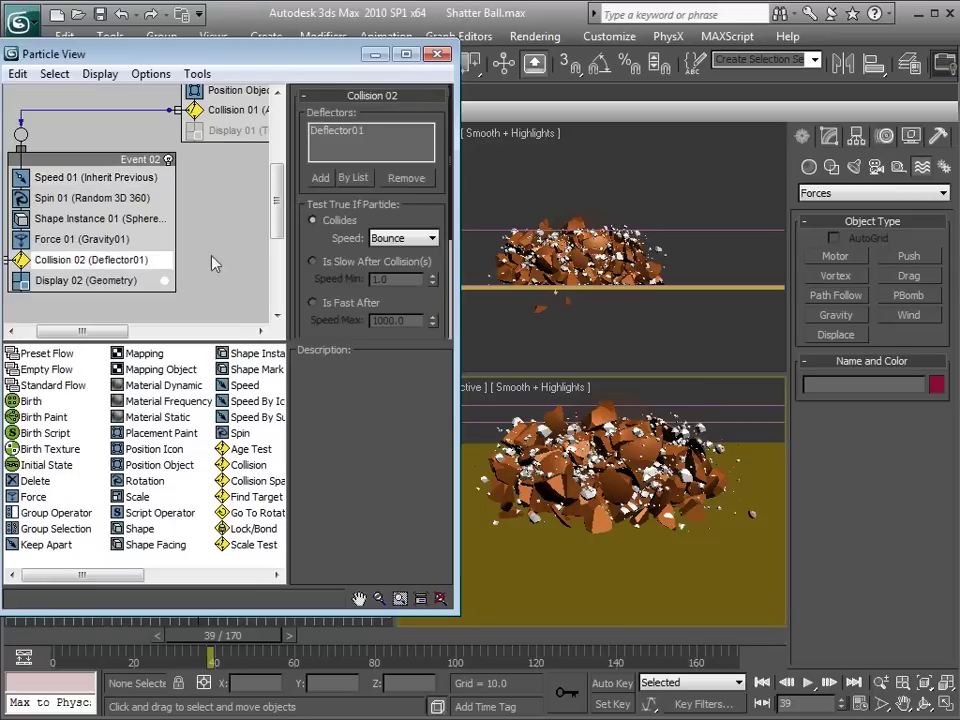
{"action": "left_click_drag", "start_coordinate": [408, 305], "coordinate": [377, 172]}
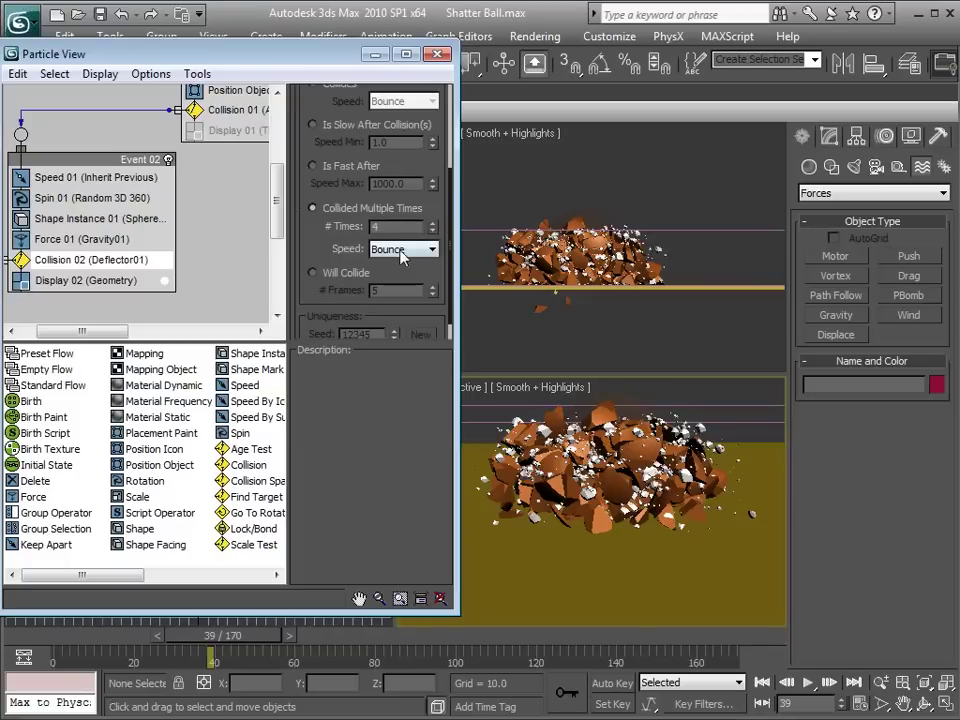
{"action": "left_click_drag", "start_coordinate": [240, 652], "coordinate": [319, 651]}
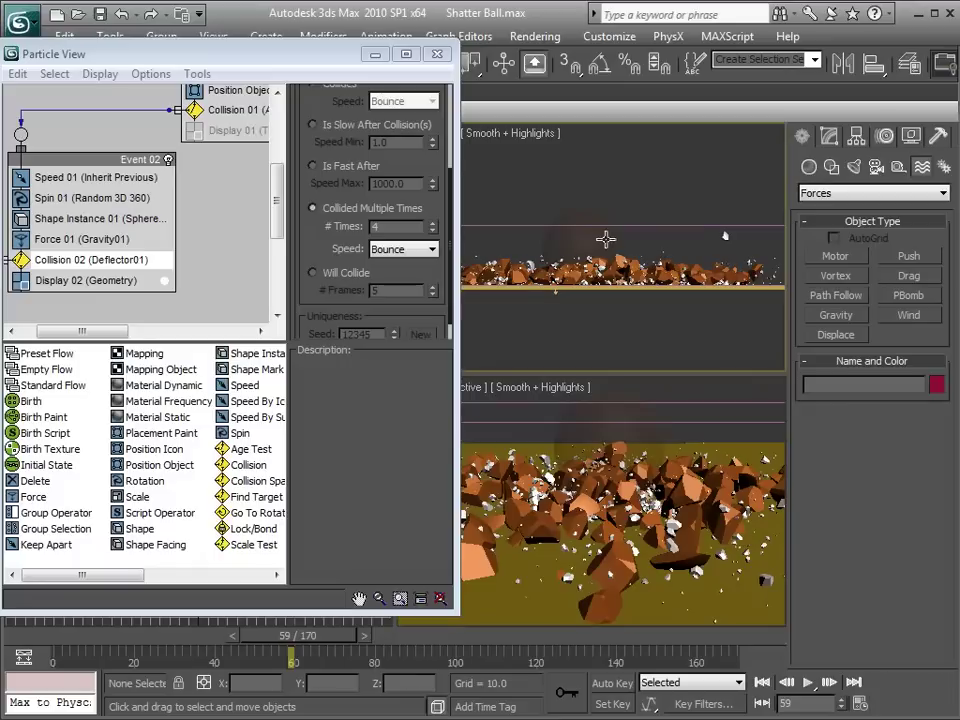
{"action": "middle_click_drag", "start_coordinate": [606, 239], "coordinate": [610, 239]}
{"action": "scroll", "coordinate": [624, 494], "scroll_direction": "down", "scroll_amount": 3}
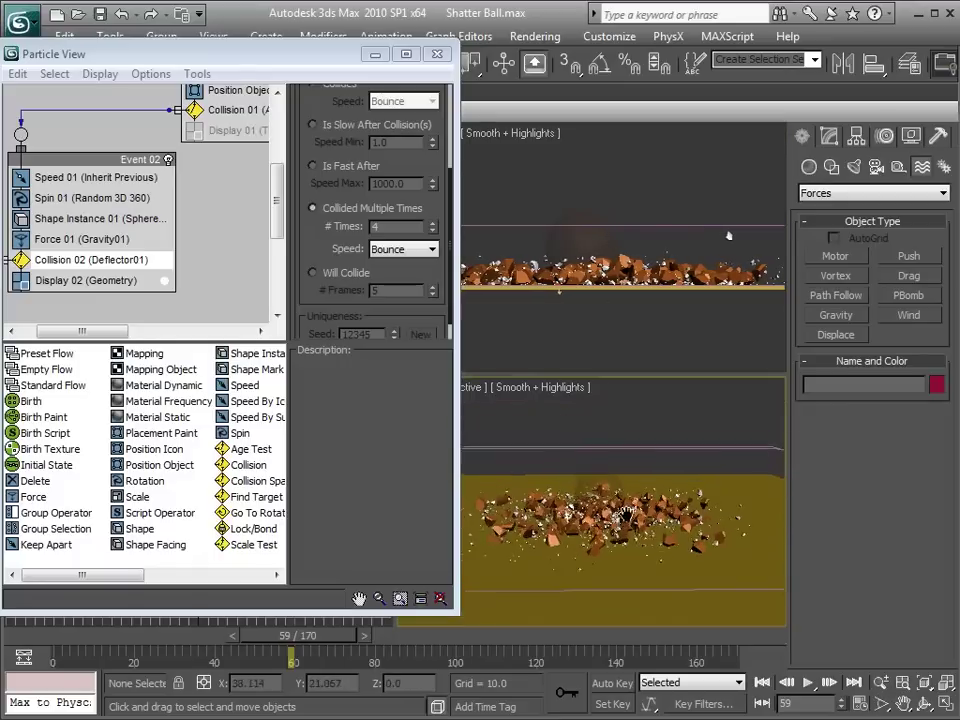
Set the bounce of Deflector01 to 0.46 and its friction to 63%.
{"action": "left_click", "coordinate": [782, 287]}
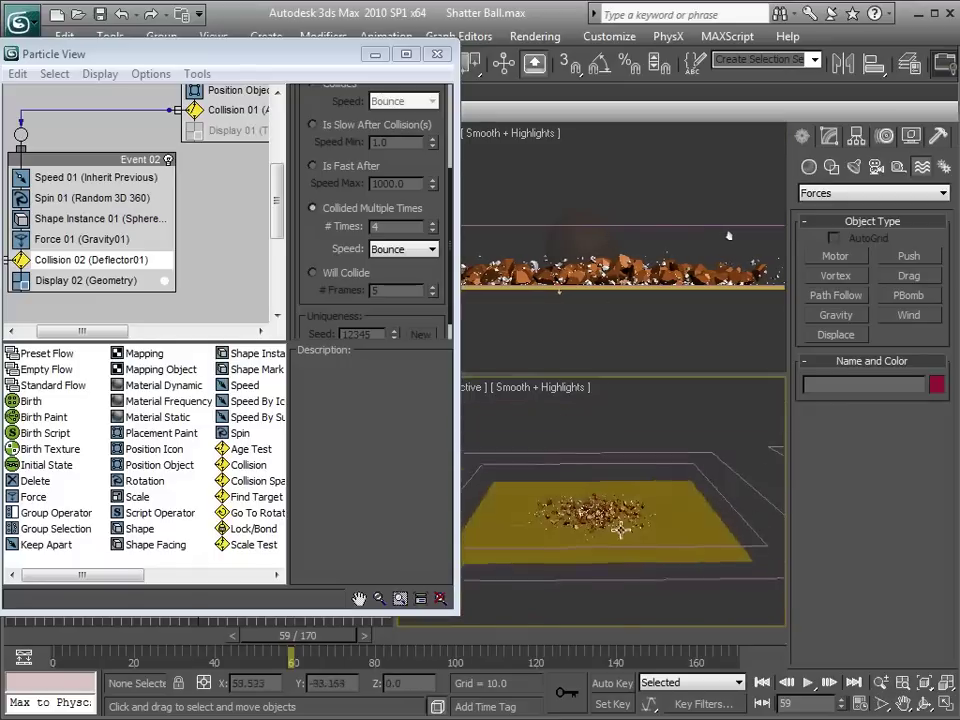
{"action": "left_click", "coordinate": [829, 137]}
{"action": "mouse_move", "coordinate": [922, 446]}
{"action": "left_mouse_down"}
{"action": "mouse_move", "coordinate": [922, 488]}
{"action": "mouse_move", "coordinate": [922, 470]}
{"action": "left_mouse_up"}
{"action": "scroll", "coordinate": [594, 512], "scroll_direction": "up", "scroll_amount": 5}
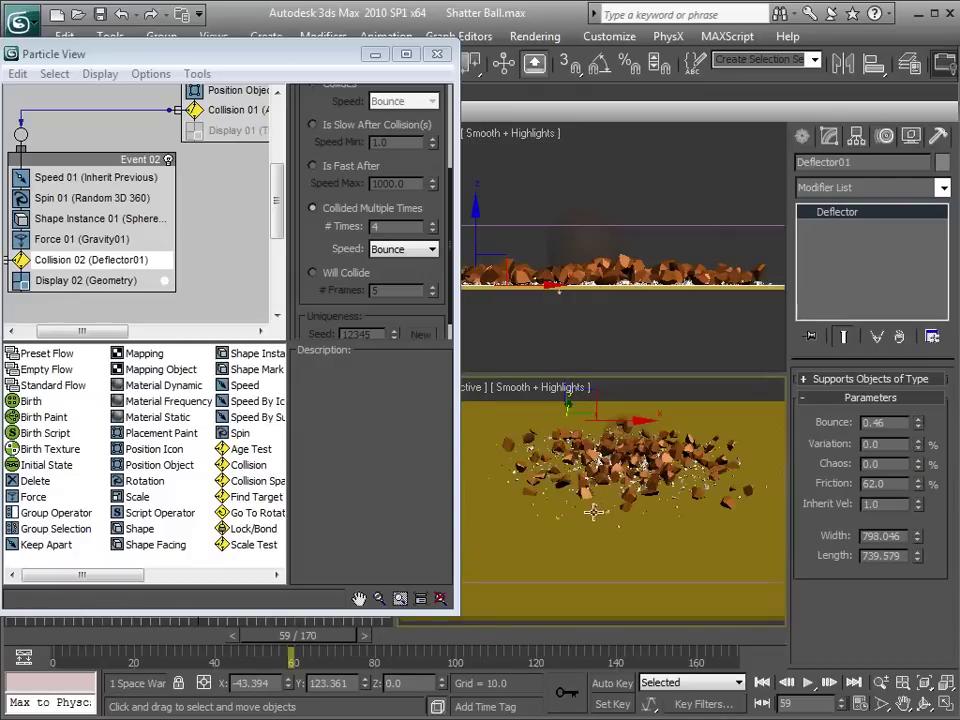
{"action": "scroll", "coordinate": [594, 512], "scroll_direction": "up", "scroll_amount": 2}
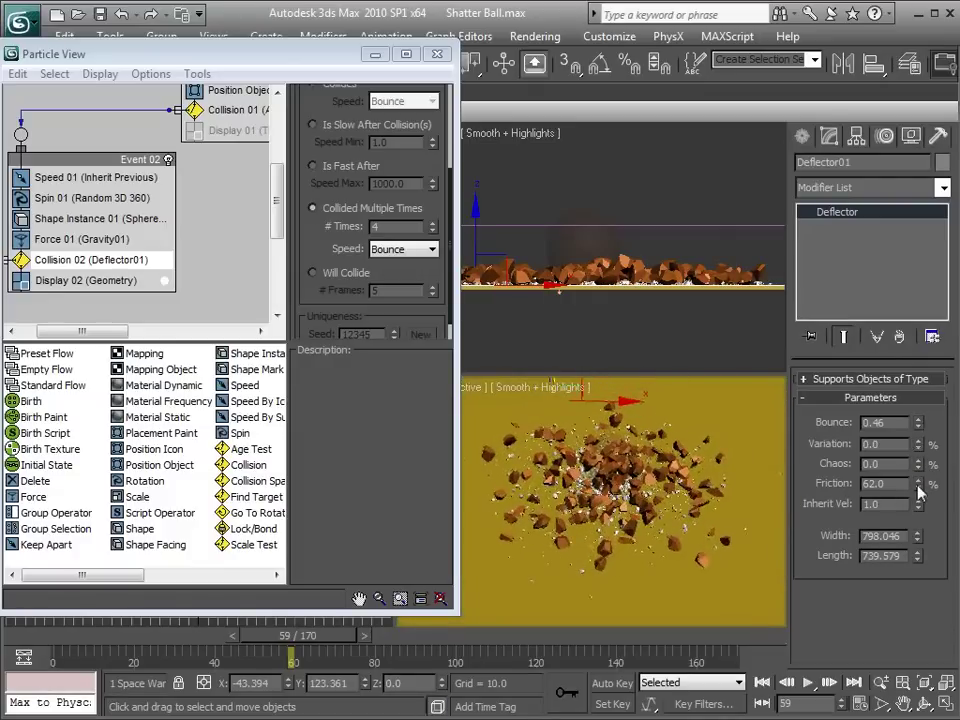
{"action": "left_click_drag", "start_coordinate": [918, 483], "coordinate": [918, 469]}
{"action": "right_click", "coordinate": [918, 469]}
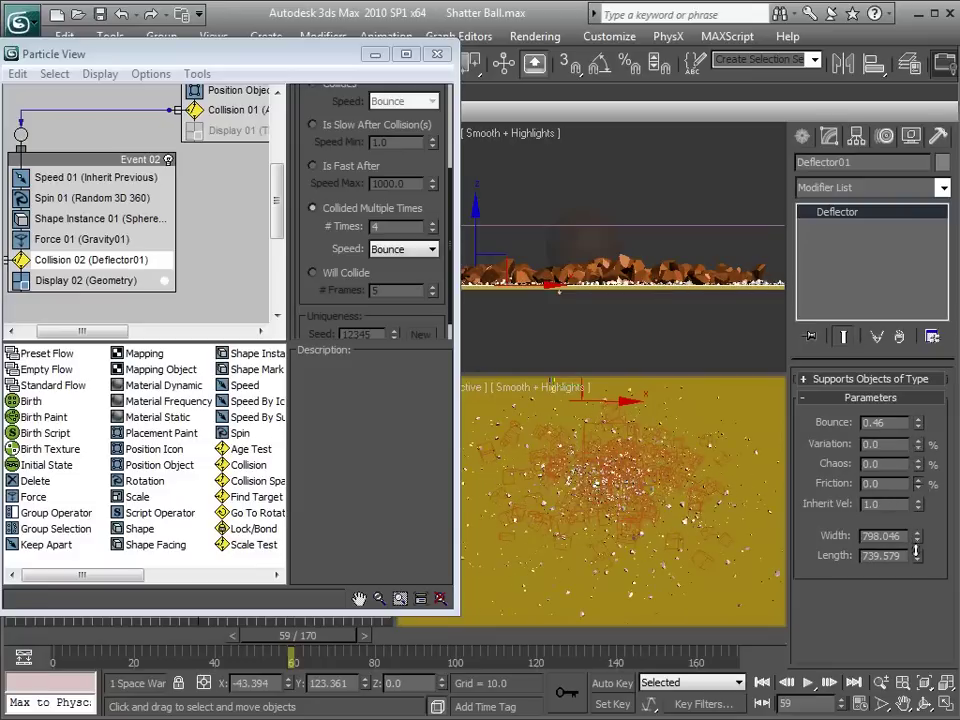
{"action": "left_click_drag", "start_coordinate": [915, 541], "coordinate": [917, 484]}
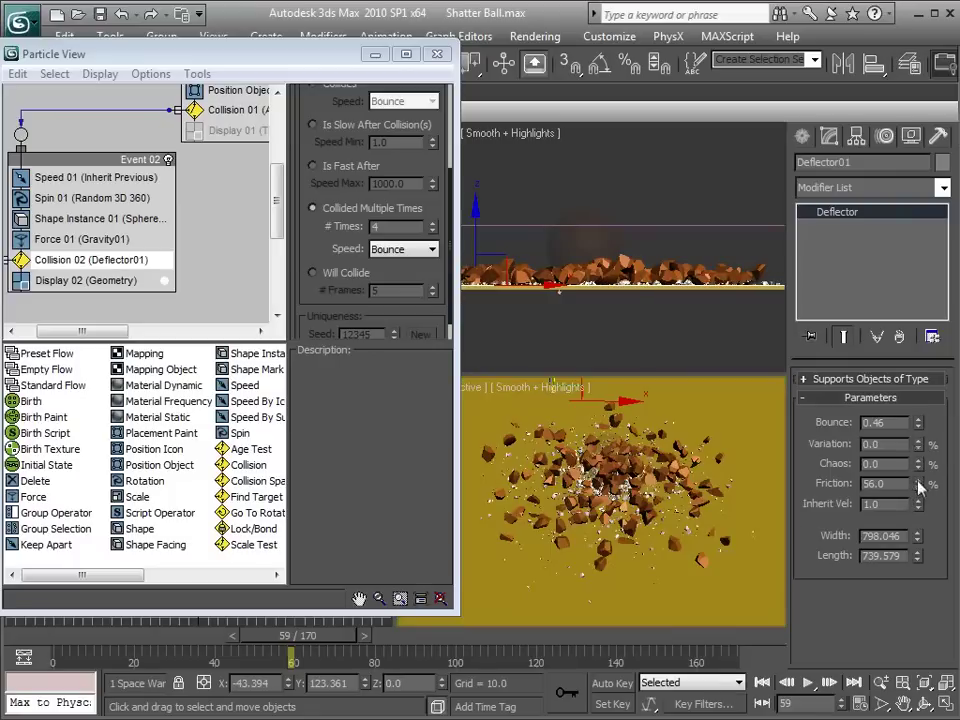
{"action": "middle_click_drag", "start_coordinate": [598, 550], "coordinate": [608, 522], "text": "alt"}
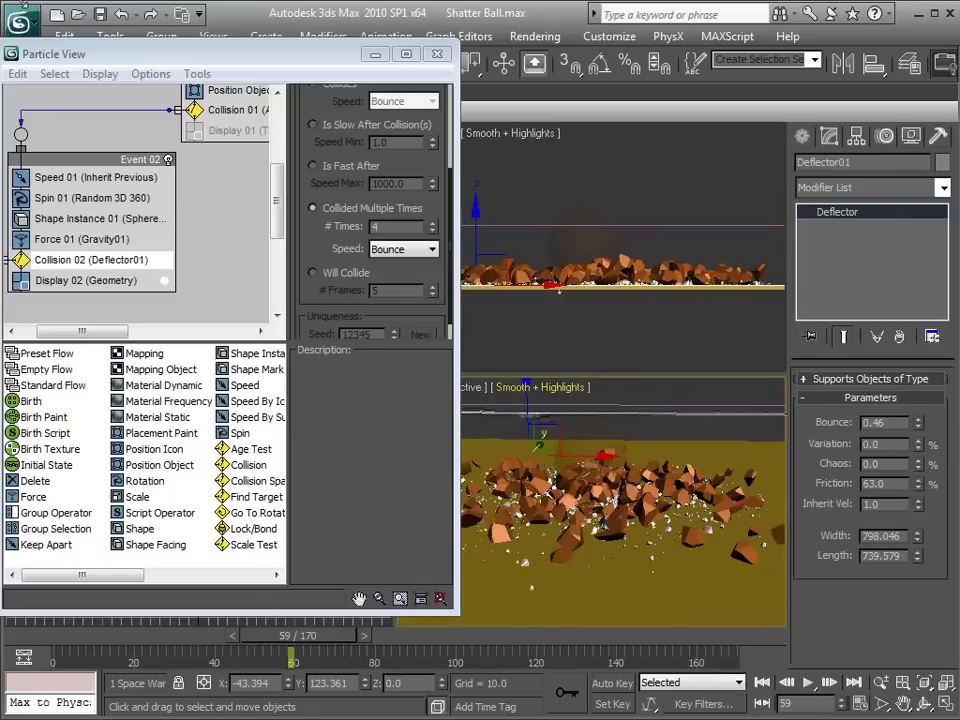
Save the scene and scrub to frame 60.
{"action": "left_click", "coordinate": [22, 18]}
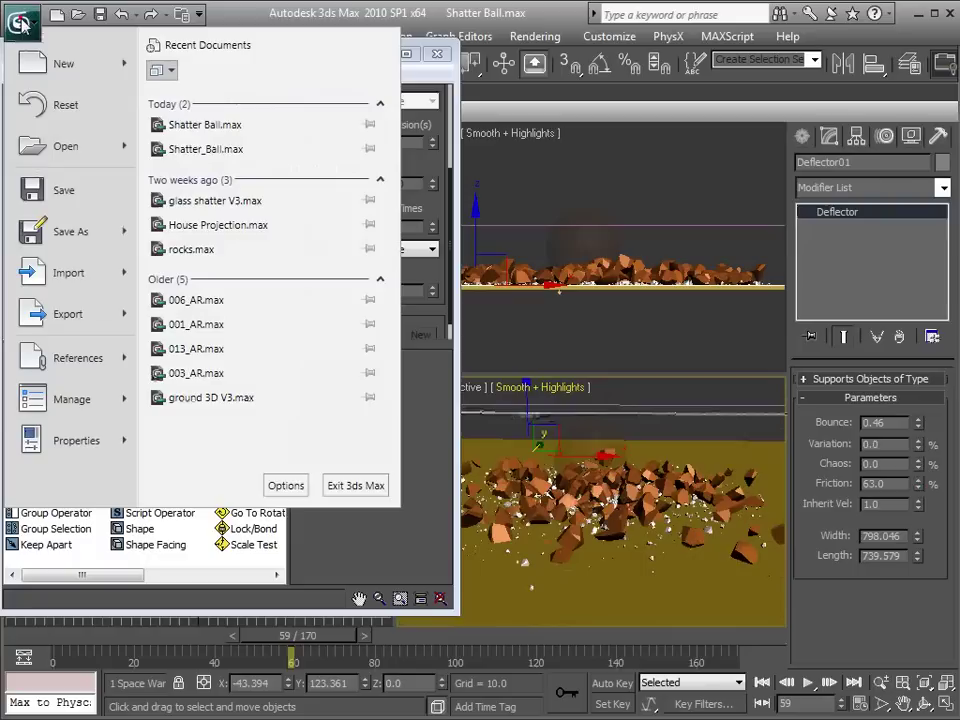
{"action": "left_click", "coordinate": [78, 196]}
{"action": "mouse_move", "coordinate": [310, 643]}
{"action": "left_mouse_down"}
{"action": "mouse_move", "coordinate": [218, 657]}
{"action": "mouse_move", "coordinate": [293, 657]}
{"action": "left_mouse_up"}
{"action": "left_click_drag", "start_coordinate": [294, 55], "coordinate": [292, 73]}
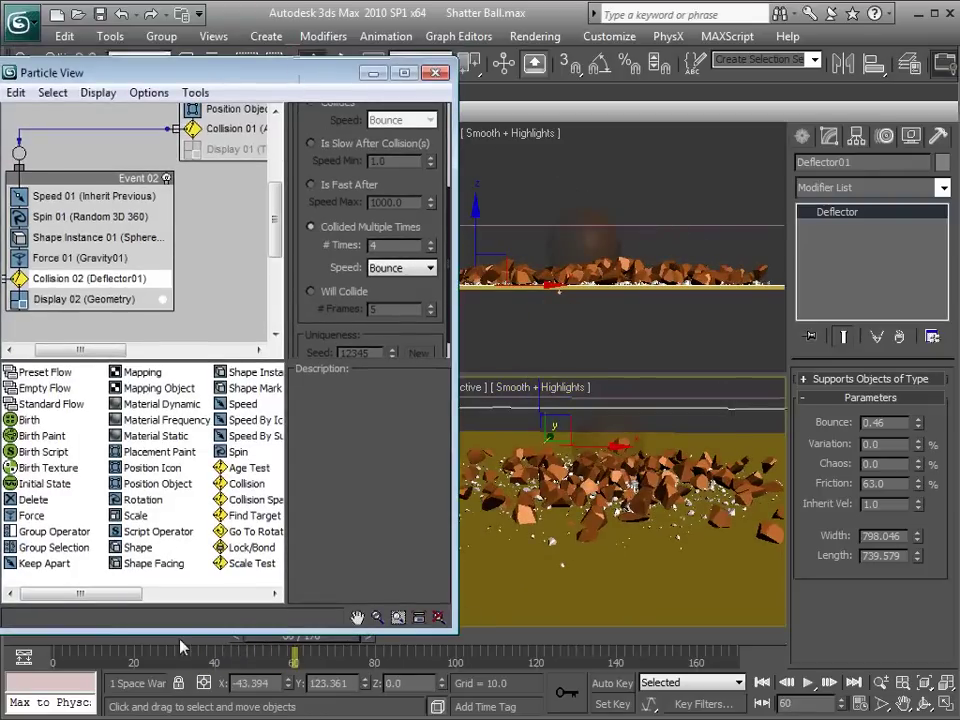
Close Particle View and scrub to frame 43, leaving nothing selected.
{"action": "key", "text": "6"}
{"action": "mouse_move", "coordinate": [219, 635]}
{"action": "left_mouse_down"}
{"action": "mouse_move", "coordinate": [161, 637]}
{"action": "mouse_move", "coordinate": [222, 638]}
{"action": "left_mouse_up"}
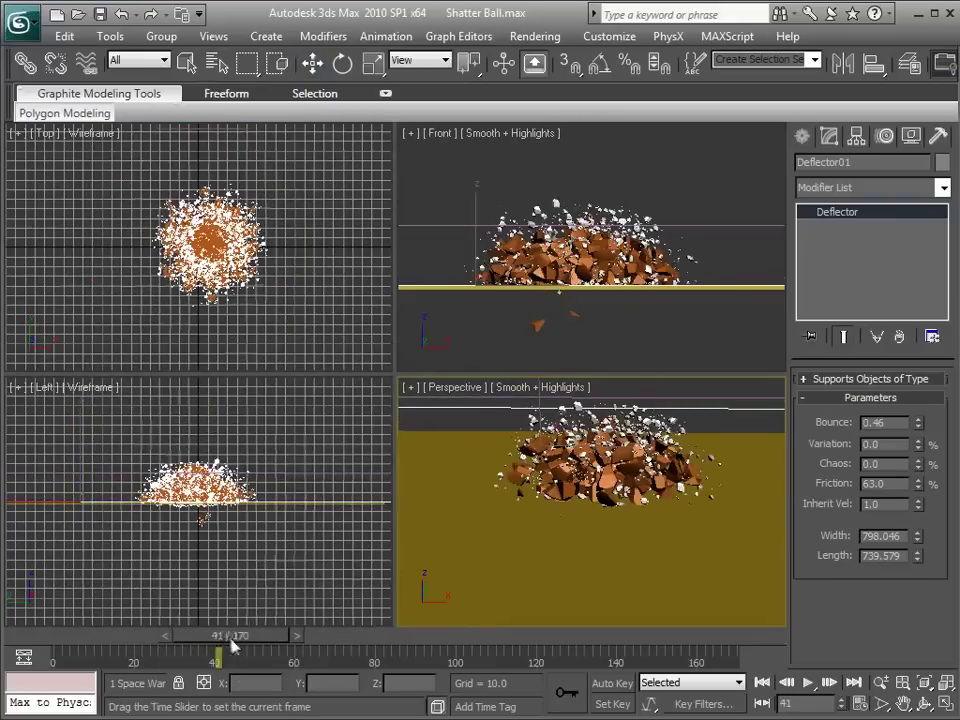
{"action": "key", "text": "w"}
{"action": "middle_click_drag", "start_coordinate": [564, 526], "coordinate": [499, 551], "text": "alt"}
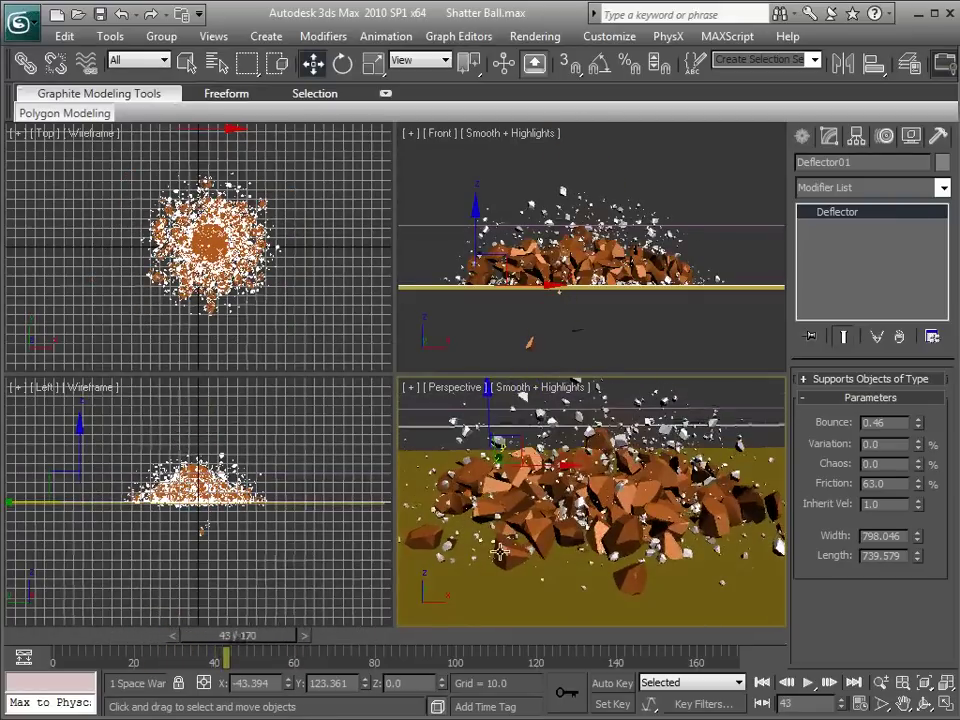
{"action": "left_click_drag", "start_coordinate": [124, 640], "coordinate": [189, 655]}
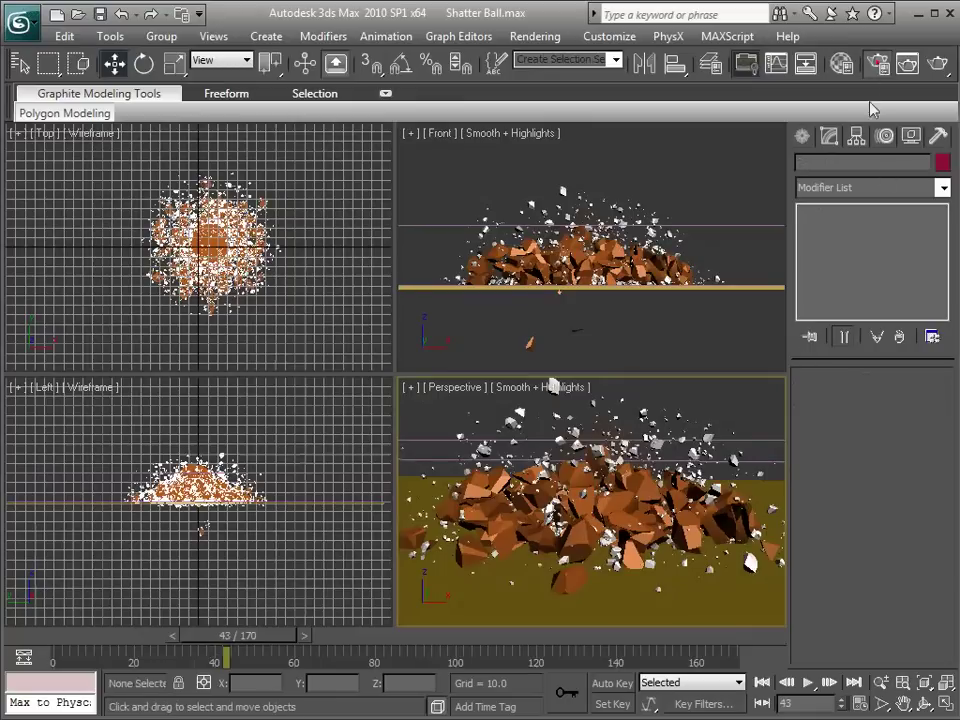
Set the render output size to HDTV (video) with a width of 960 in Render Setup.
{"action": "key", "text": "F10"}
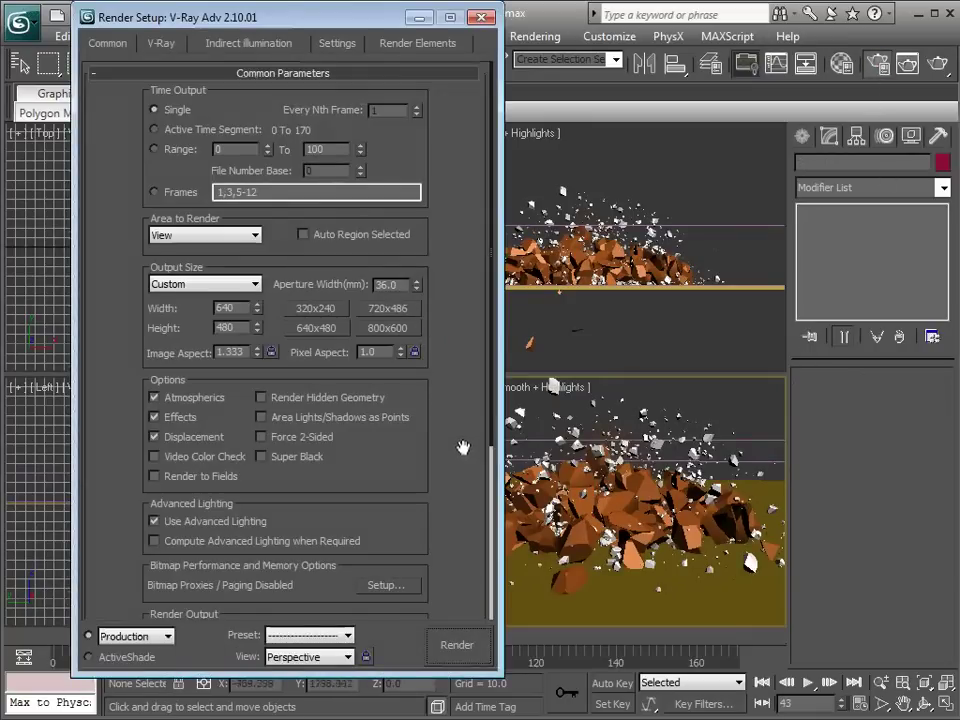
{"action": "scroll", "coordinate": [456, 514], "scroll_direction": "down", "scroll_amount": 8}
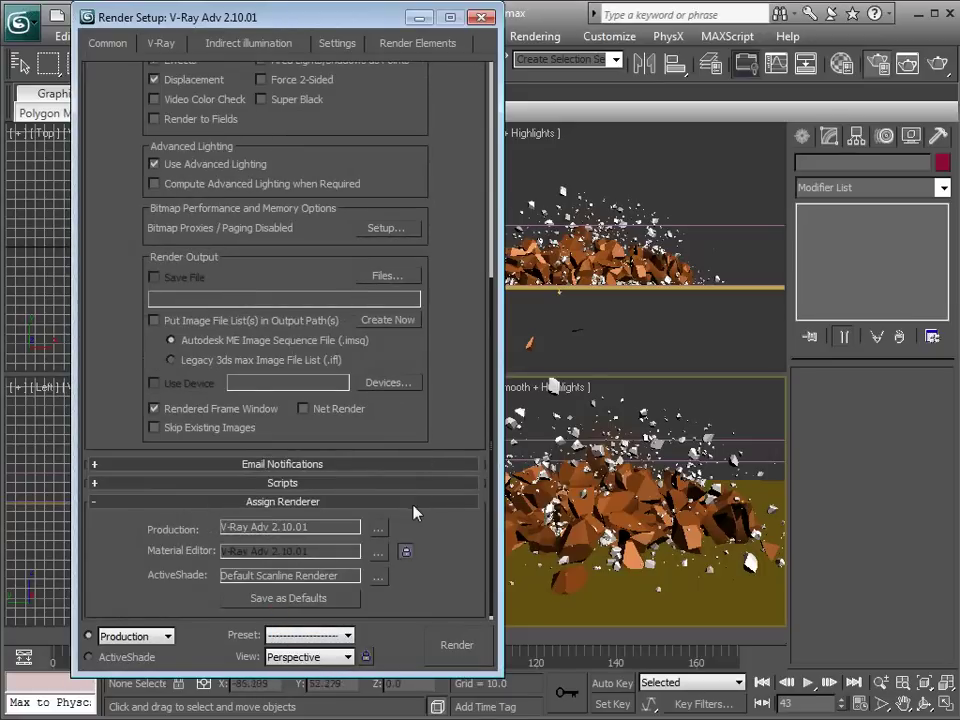
{"action": "scroll", "coordinate": [422, 510], "scroll_direction": "up", "scroll_amount": 4}
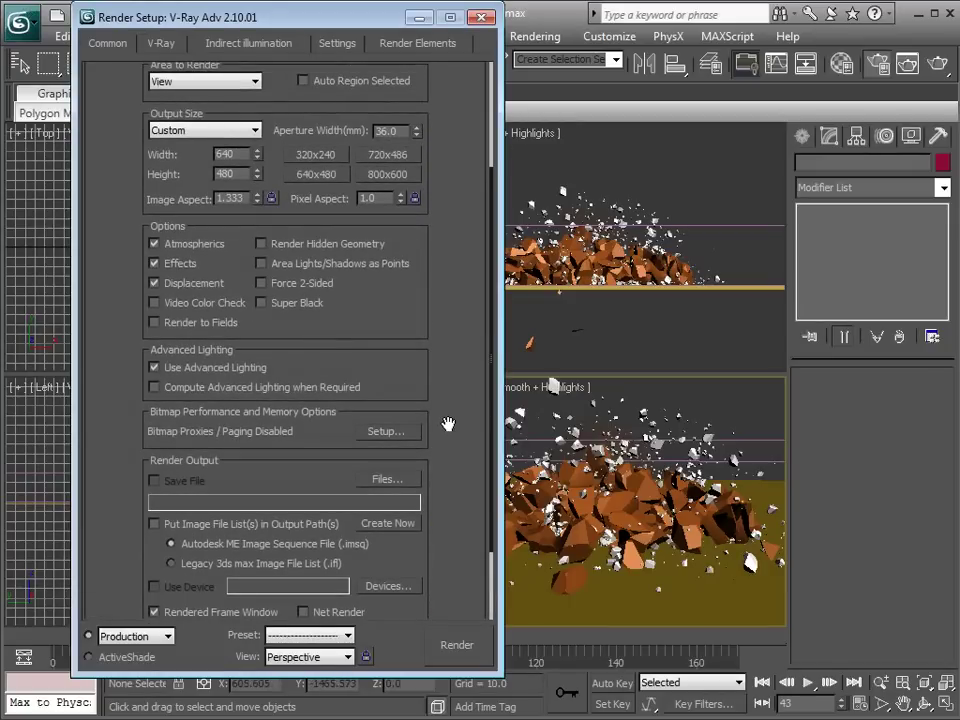
{"action": "left_click_drag", "start_coordinate": [439, 338], "coordinate": [392, 508]}
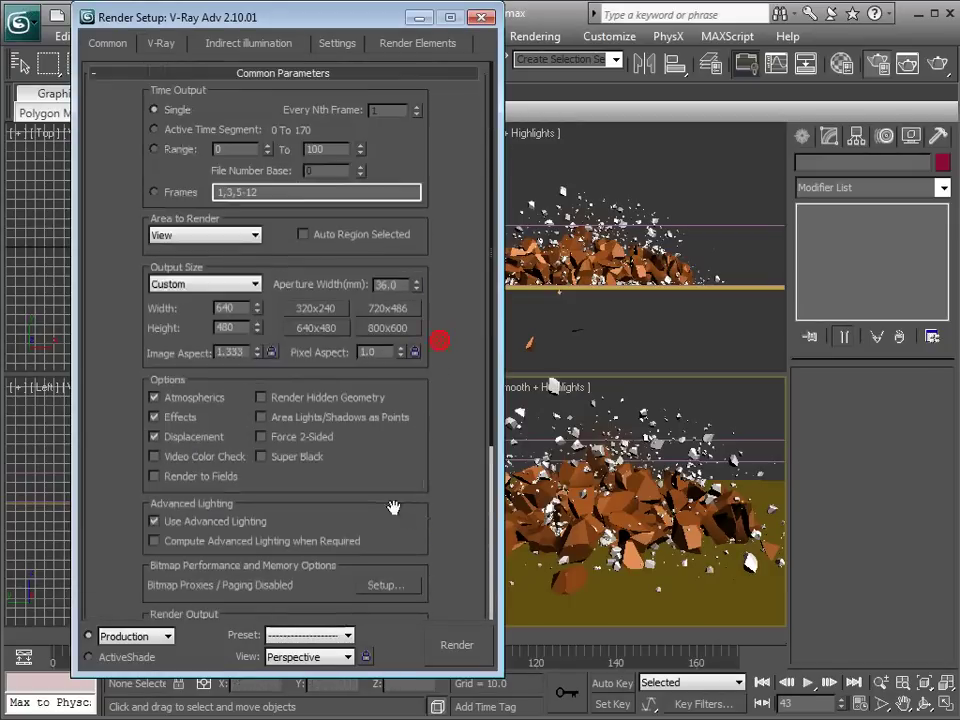
{"action": "left_click", "coordinate": [206, 284]}
{"action": "left_click", "coordinate": [183, 520]}
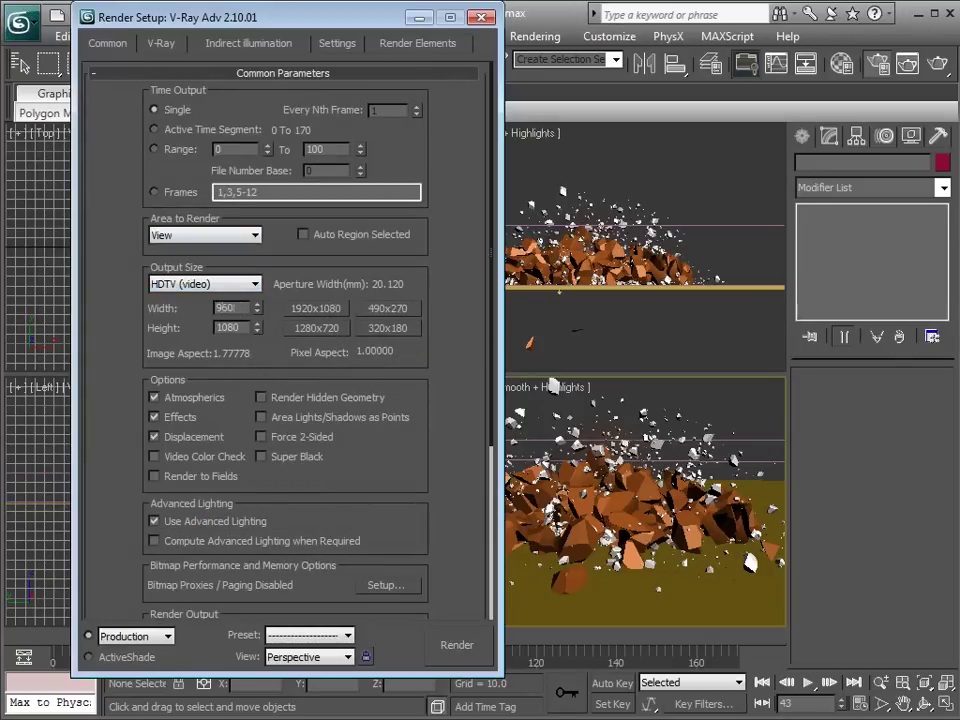
{"action": "left_click", "coordinate": [437, 380]}
Enable the Reflection/refraction environment override in the V-Ray Environment settings.
{"action": "left_click", "coordinate": [162, 44]}
{"action": "left_click_drag", "start_coordinate": [230, 33], "coordinate": [452, 56]}
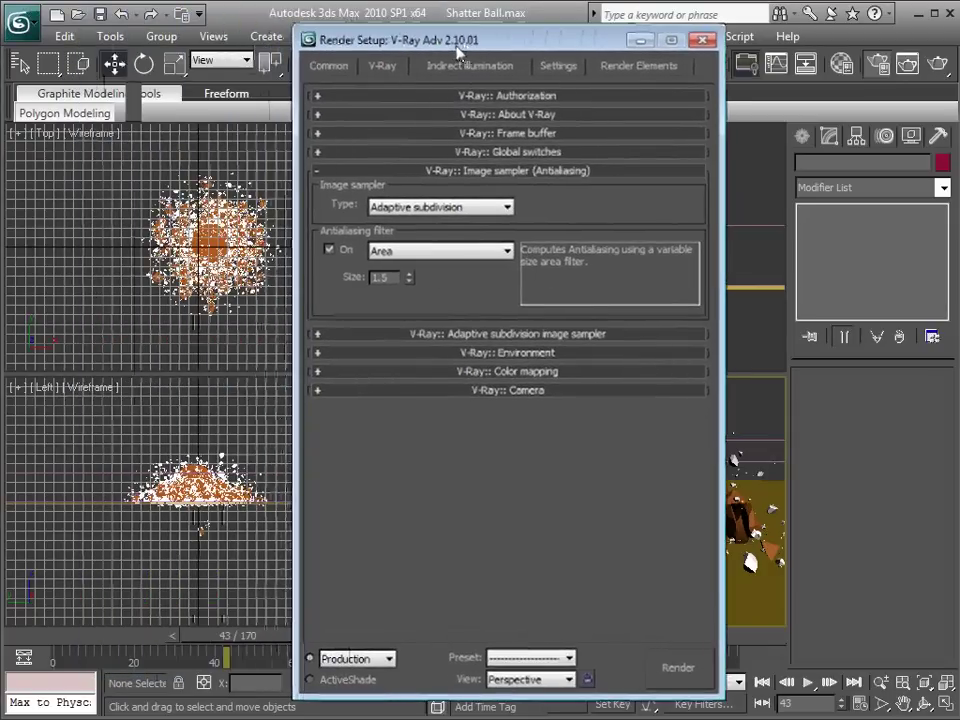
{"action": "left_click", "coordinate": [455, 68]}
{"action": "left_click", "coordinate": [380, 70]}
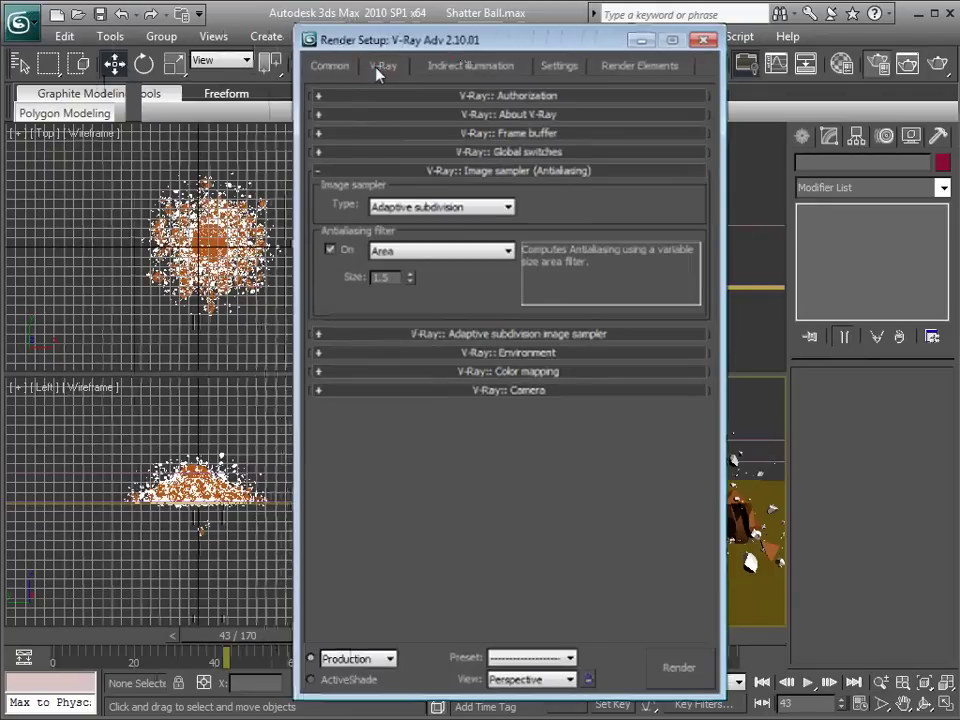
{"action": "left_click", "coordinate": [440, 353]}
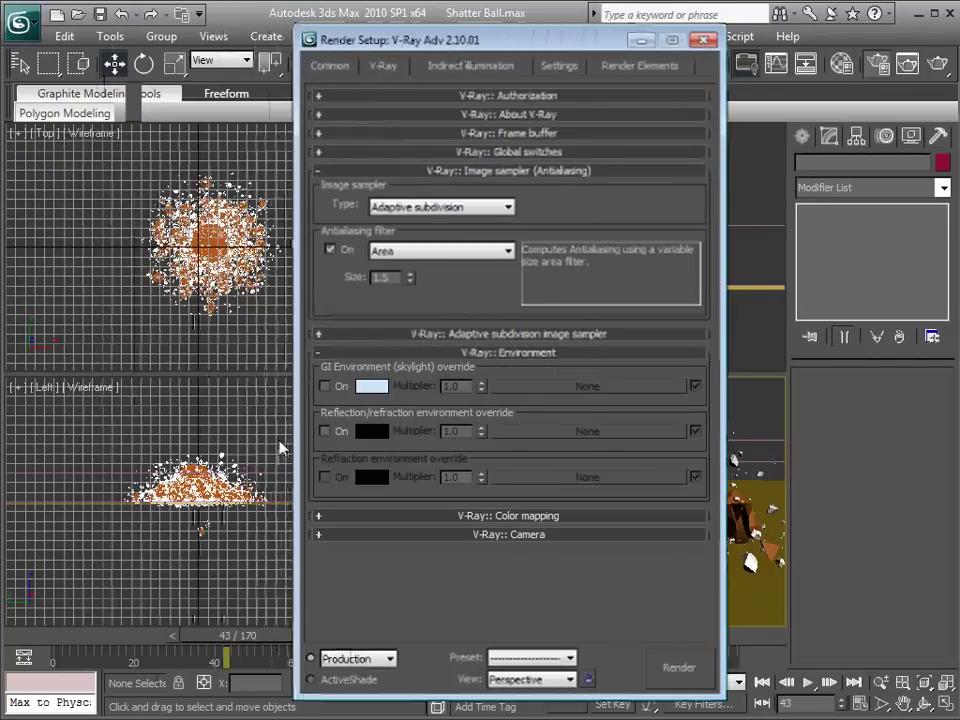
{"action": "left_click", "coordinate": [324, 431]}
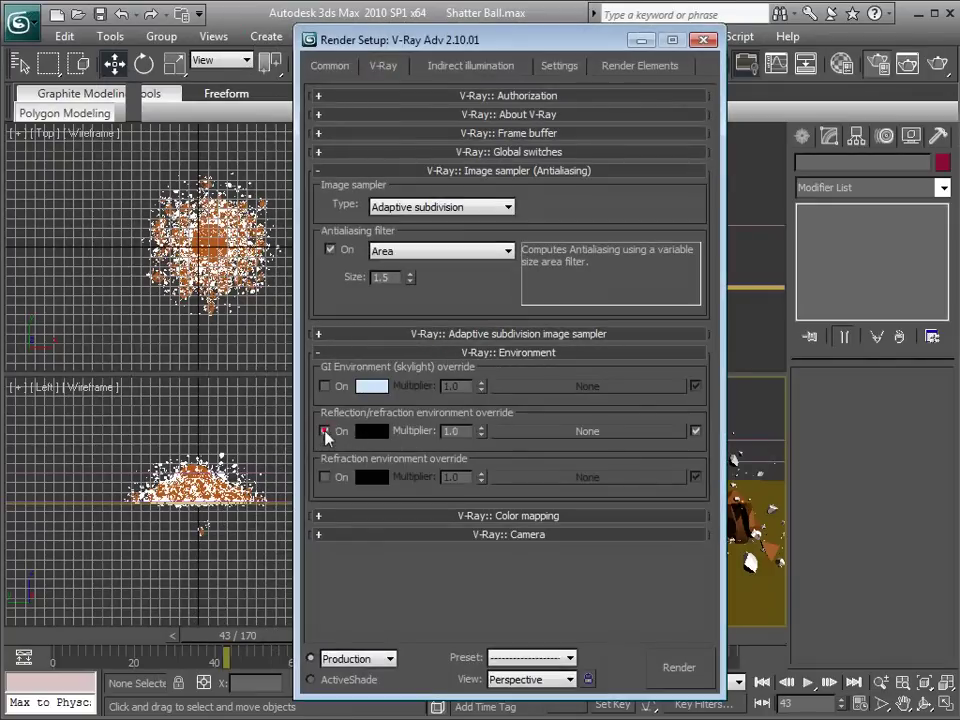
Load a VRayHDRI map into the 07 - Default slot of the Material Editor.
{"action": "left_click_drag", "start_coordinate": [493, 40], "coordinate": [604, 32]}
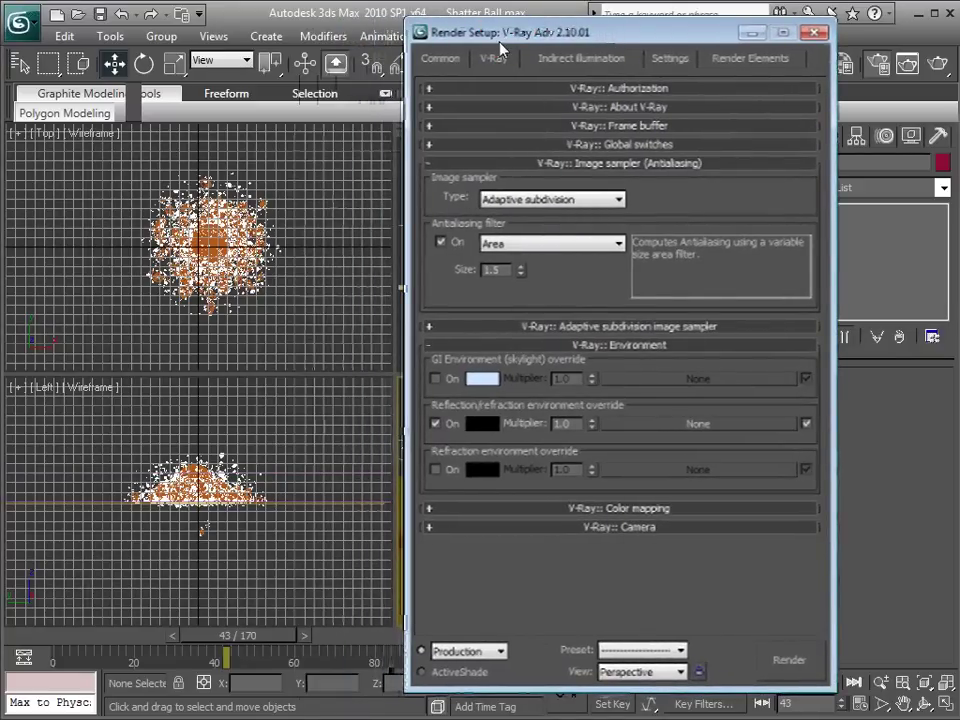
{"action": "key", "text": "m"}
{"action": "left_click_drag", "start_coordinate": [276, 33], "coordinate": [256, 28]}
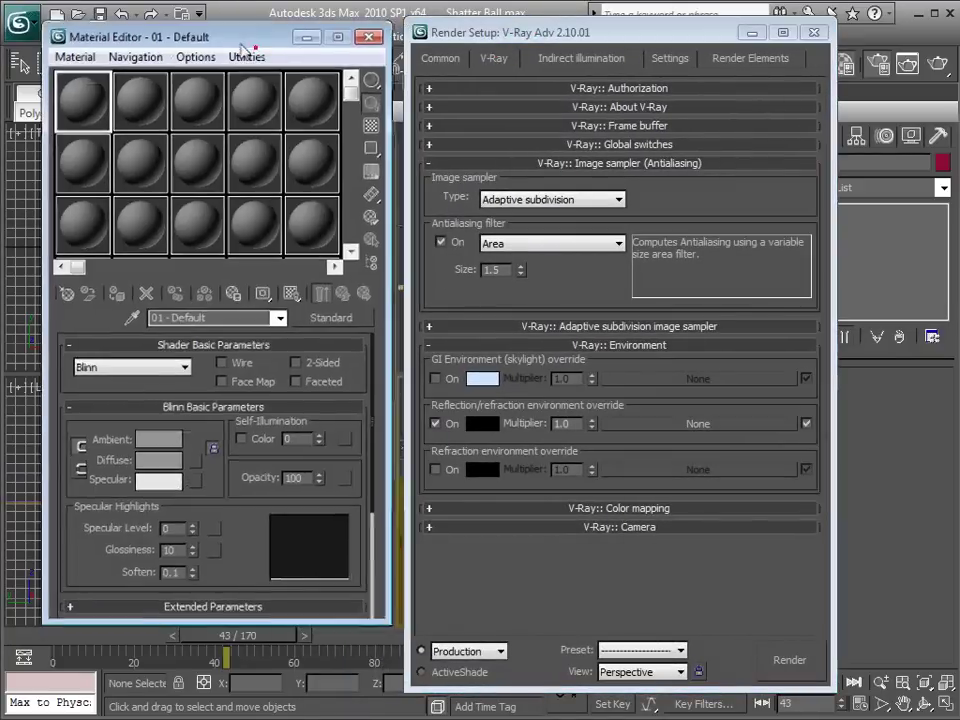
{"action": "left_click", "coordinate": [79, 160]}
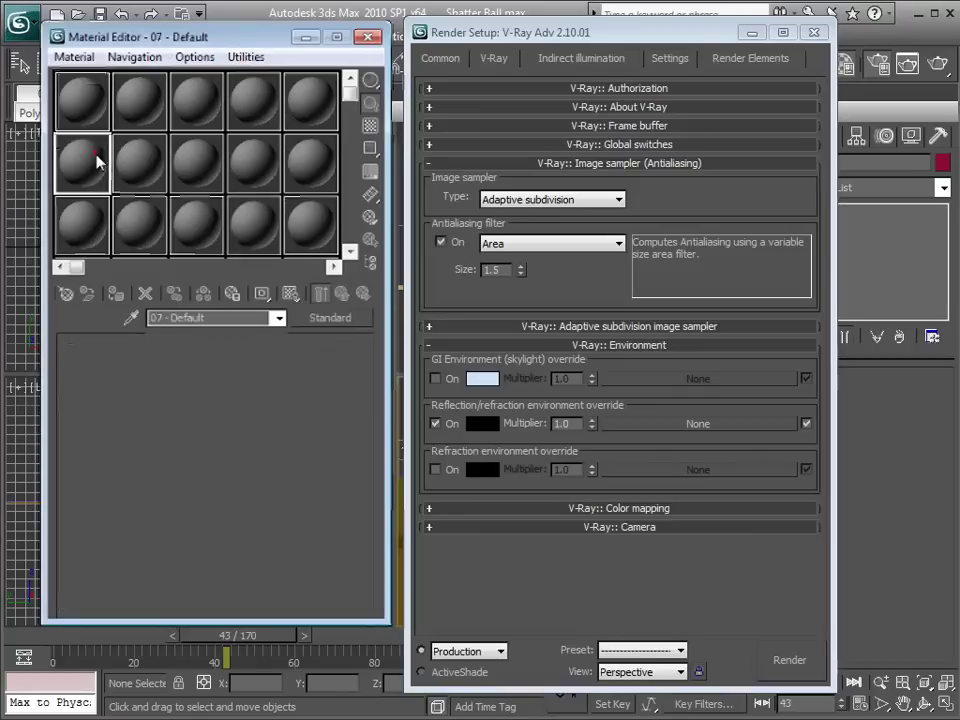
{"action": "left_click", "coordinate": [70, 297]}
{"action": "left_click_drag", "start_coordinate": [636, 139], "coordinate": [634, 521]}
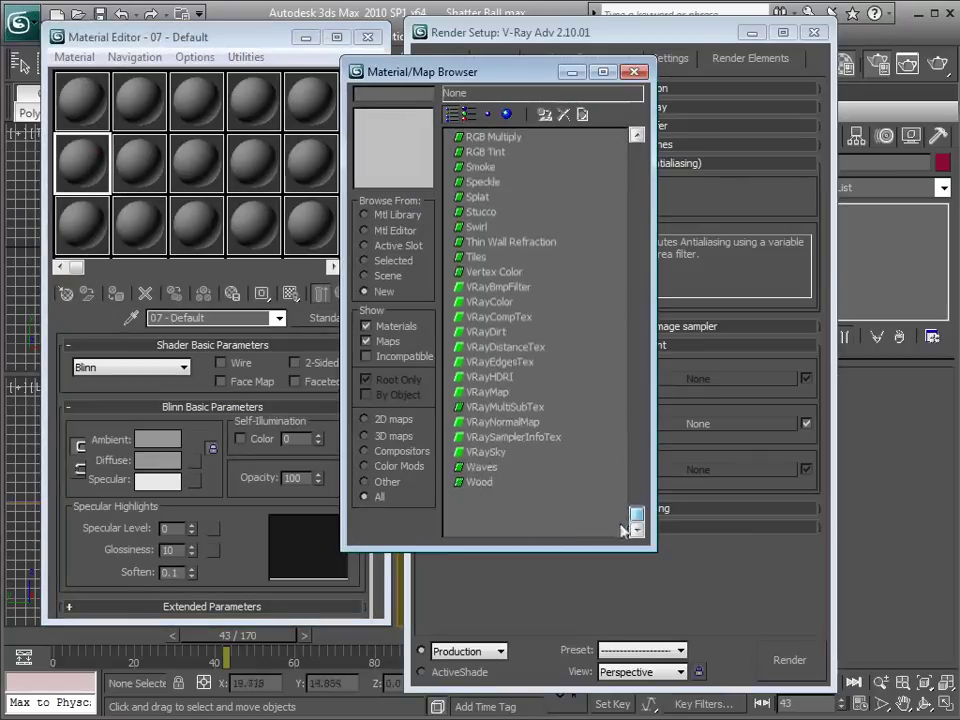
{"action": "double_click", "coordinate": [495, 378]}
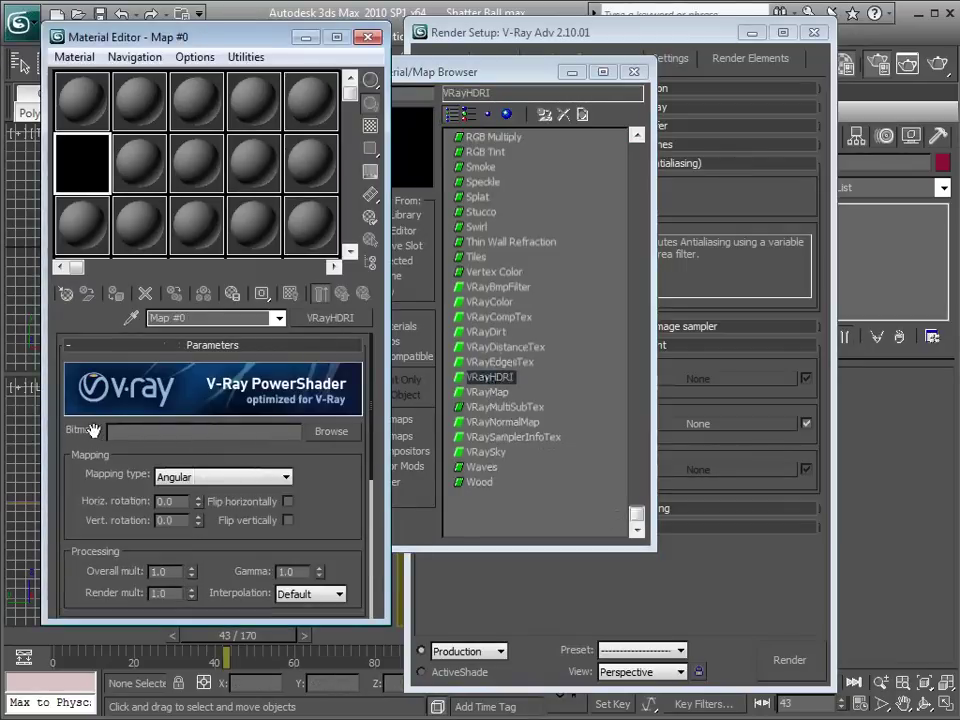
Load Warehouse_2k_linear_warm.hdr into the VRayHDRI map and set its mapping type to Spherical.
{"action": "left_click", "coordinate": [331, 432]}
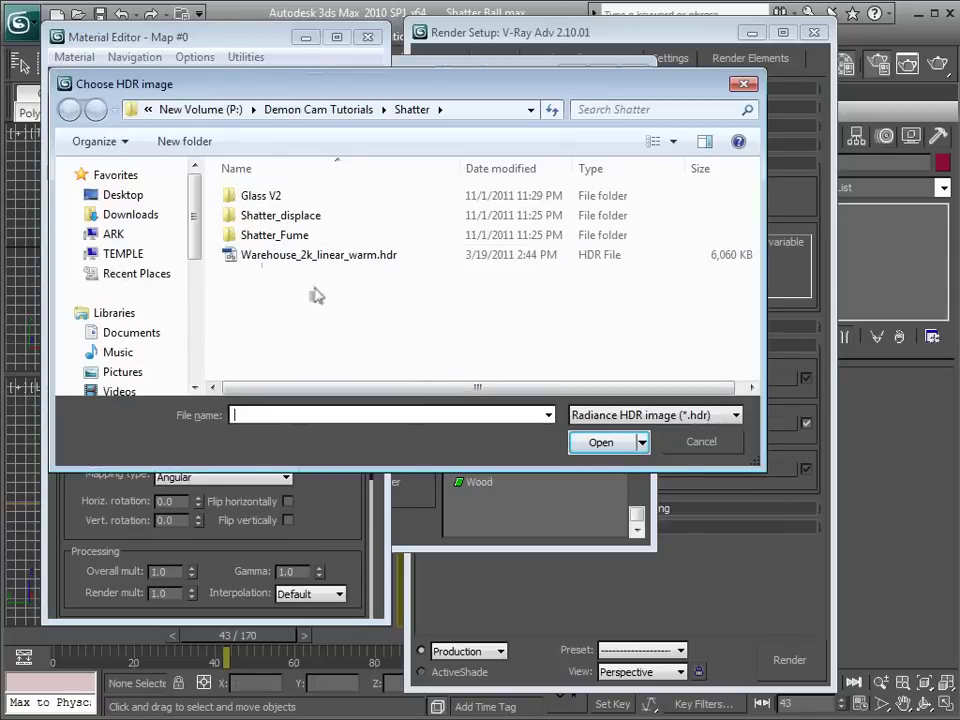
{"action": "left_click", "coordinate": [306, 255]}
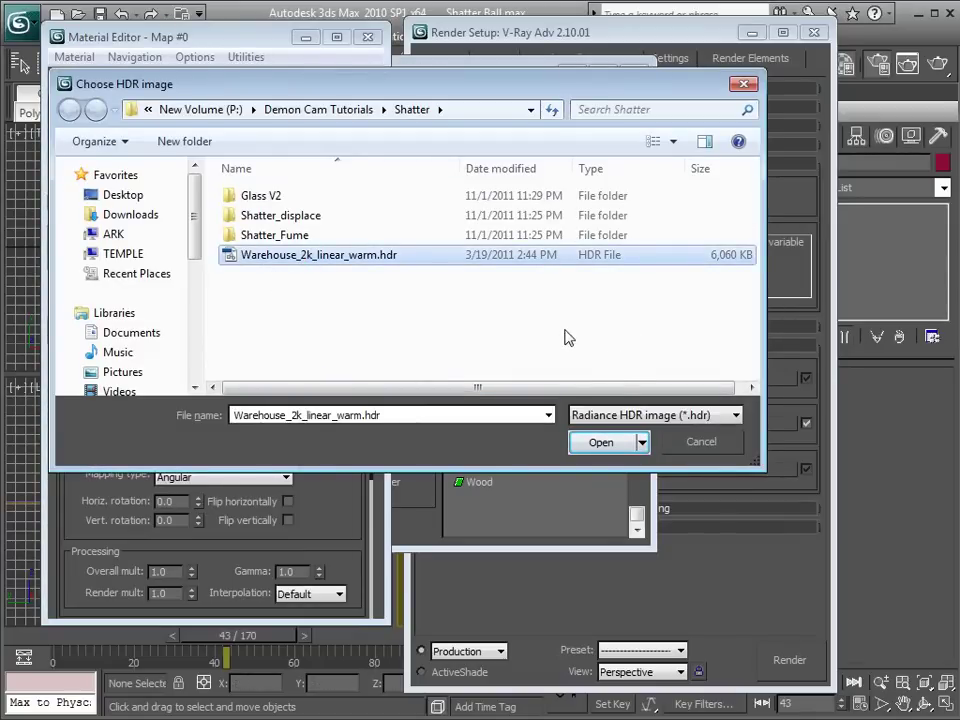
{"action": "left_click", "coordinate": [602, 444]}
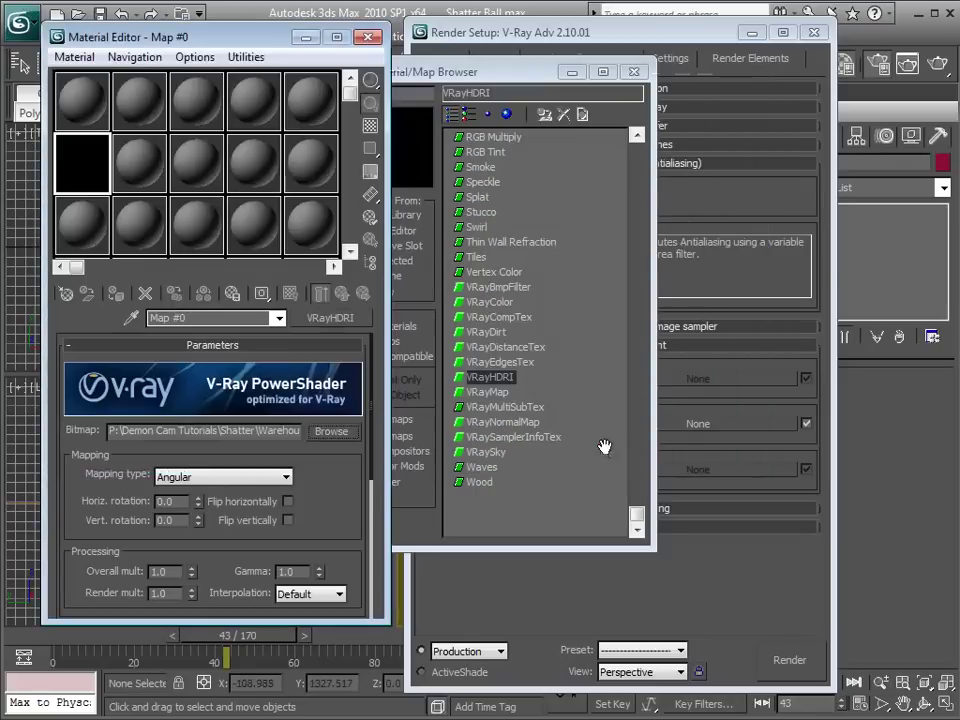
{"action": "left_click", "coordinate": [239, 482]}
{"action": "left_click", "coordinate": [185, 518]}
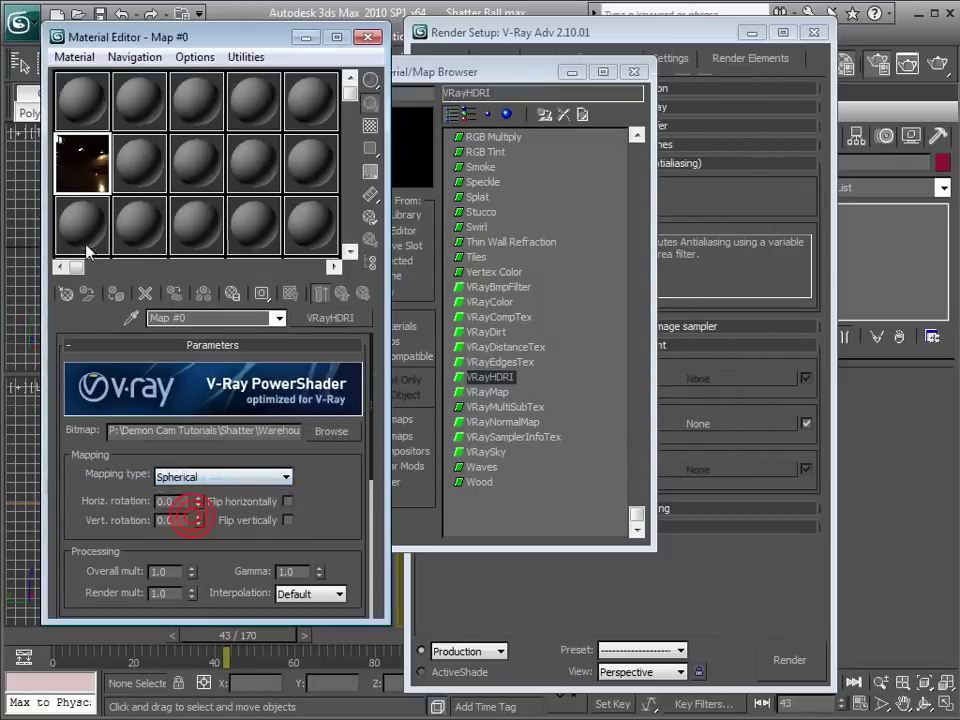
Set the HDRI map's gamma to 2.0, check its enlarged preview, and close the Material/Map Browser.
{"action": "scroll", "coordinate": [223, 553], "scroll_direction": "down", "scroll_amount": 1}
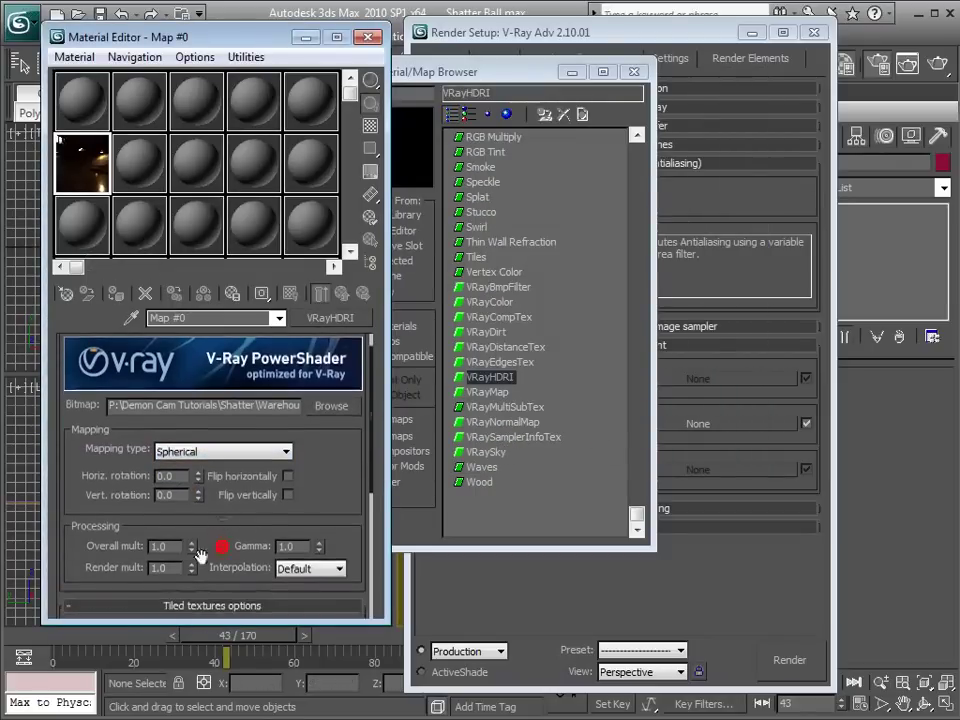
{"action": "left_click_drag", "start_coordinate": [316, 551], "coordinate": [320, 542]}
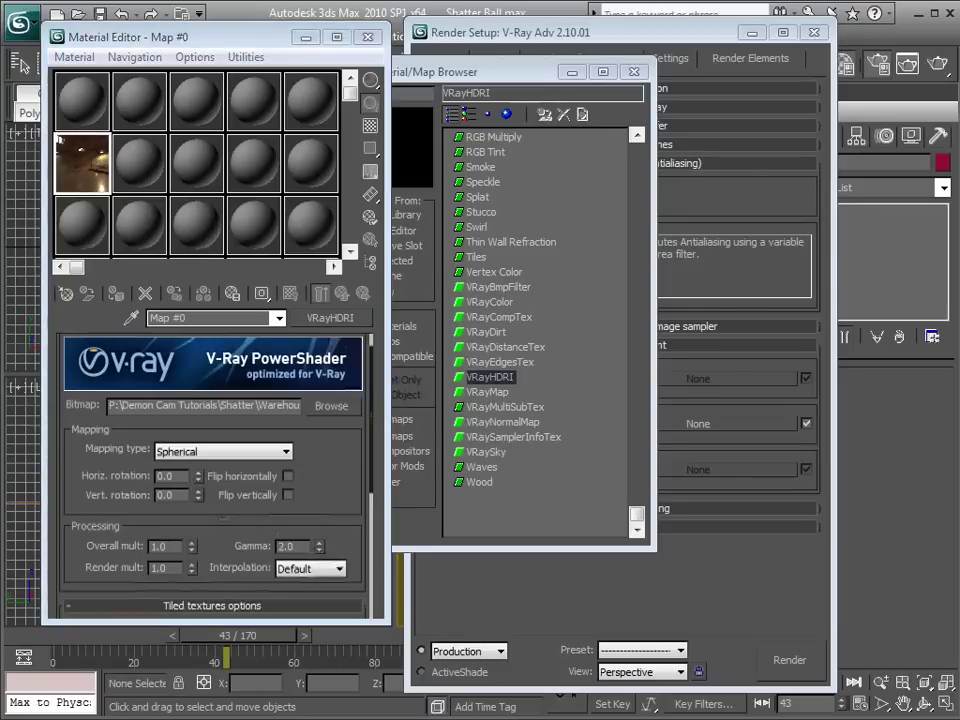
{"action": "left_click_drag", "start_coordinate": [621, 150], "coordinate": [449, 112]}
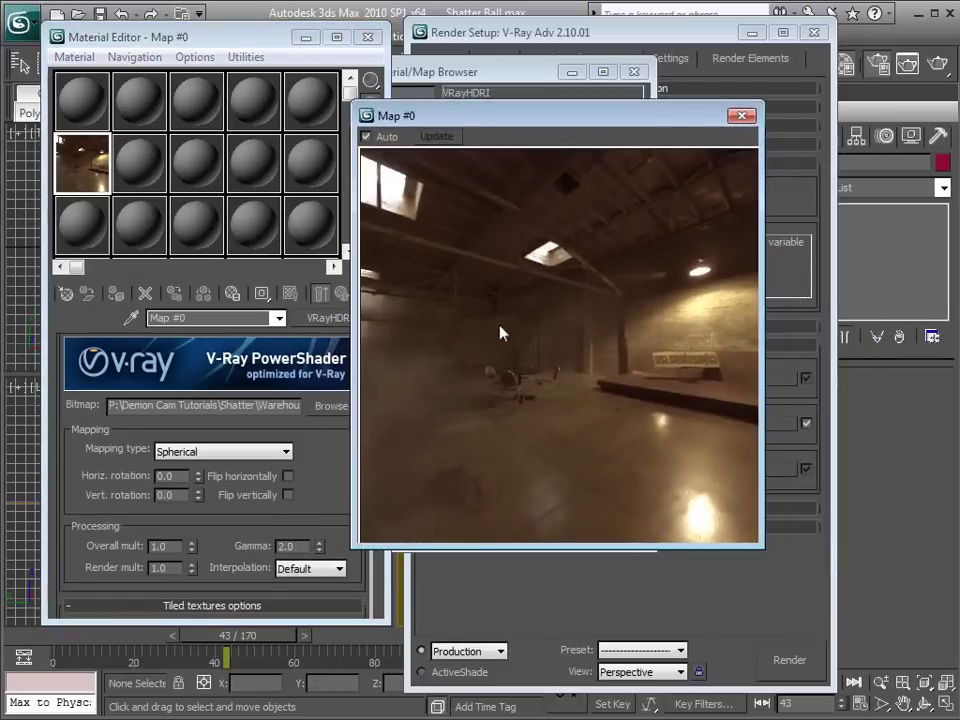
{"action": "left_click", "coordinate": [741, 116]}
{"action": "left_click", "coordinate": [430, 66]}
{"action": "left_click", "coordinate": [634, 72]}
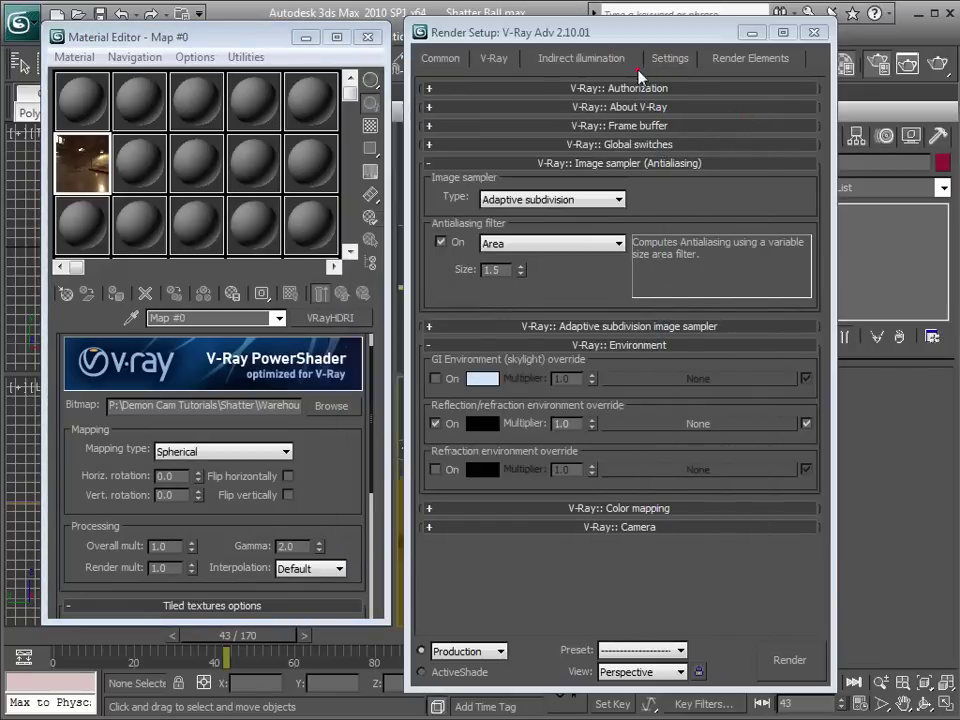
Assign the HDRI map as an instance to the Reflection/refraction environment override and close Render Setup.
{"action": "left_click_drag", "start_coordinate": [80, 172], "coordinate": [652, 424]}
{"action": "left_click", "coordinate": [578, 414]}
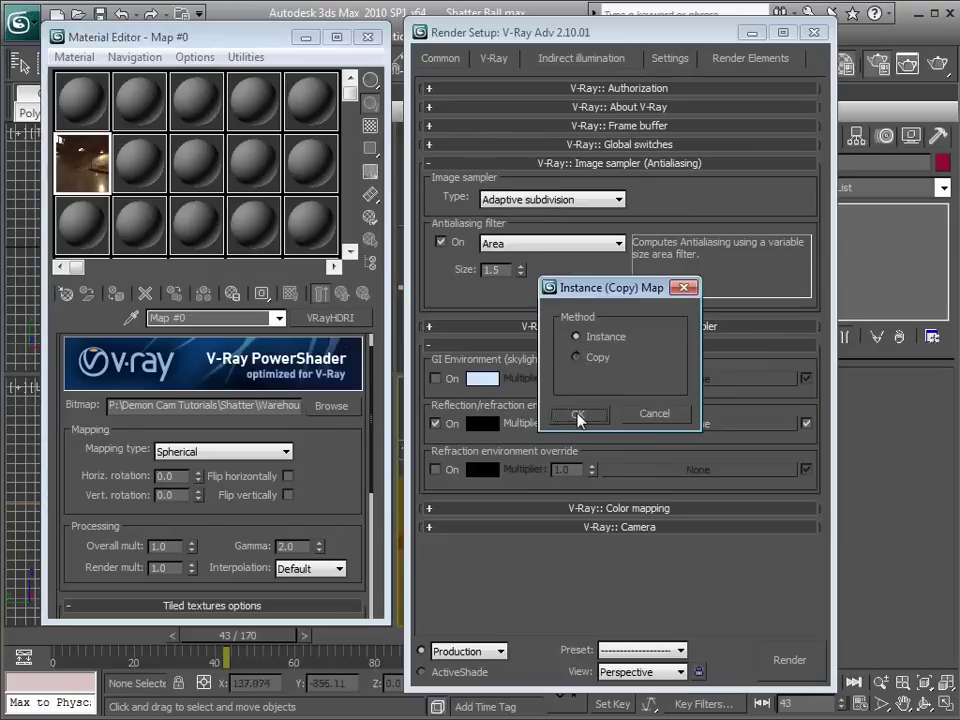
{"action": "left_click", "coordinate": [810, 34]}
{"action": "left_click", "coordinate": [729, 397]}
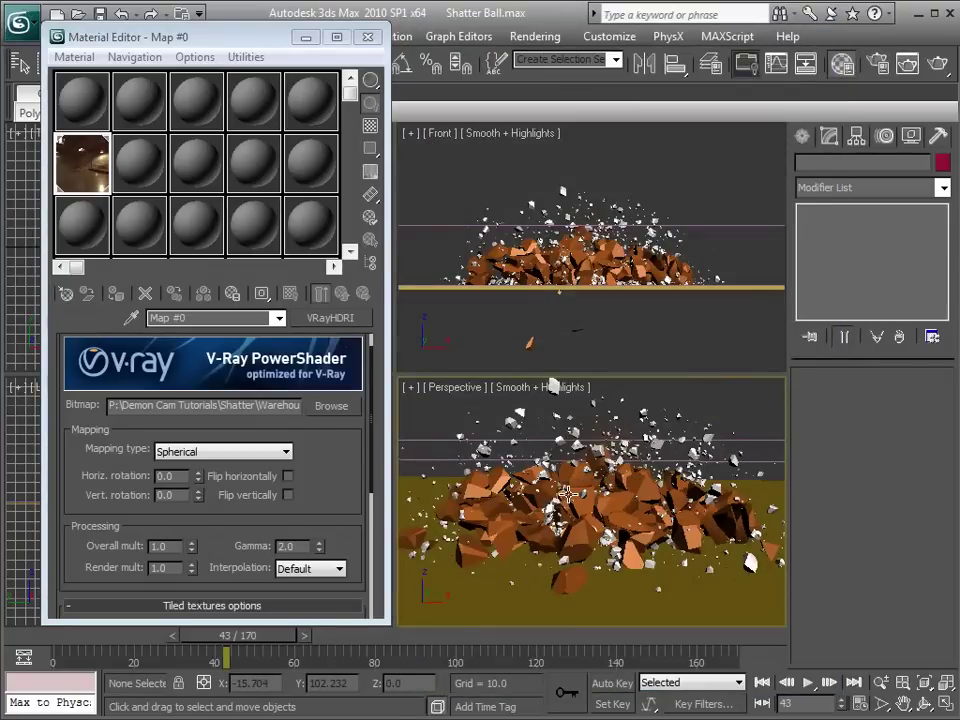
Change the 02 - Default material to a VRayMtl and rename it Glass.
{"action": "left_click", "coordinate": [150, 93]}
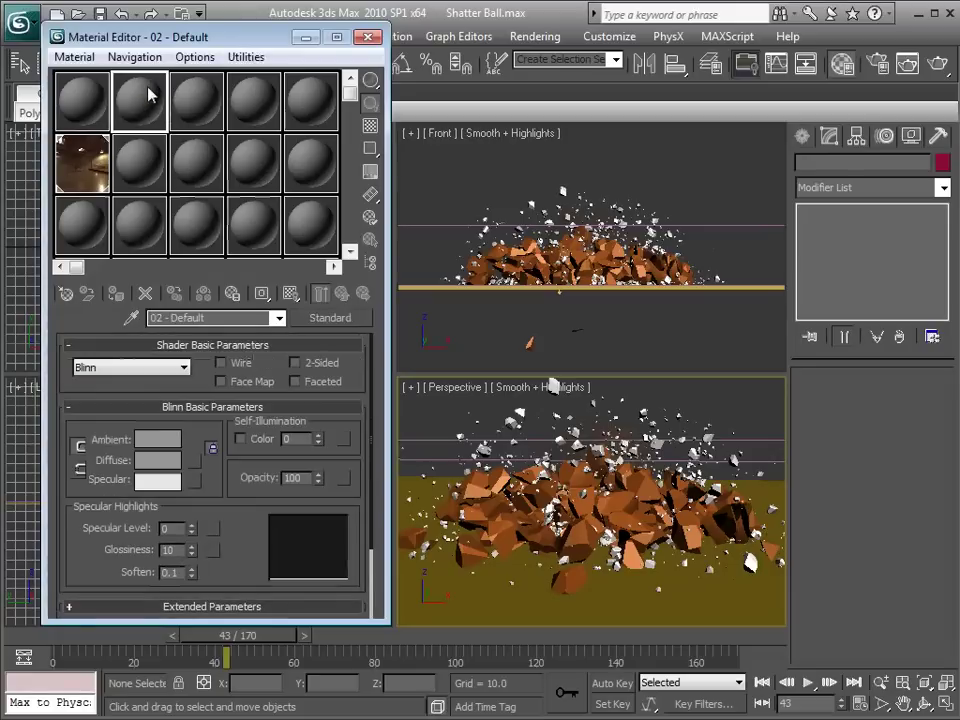
{"action": "left_click", "coordinate": [330, 320]}
{"action": "left_click_drag", "start_coordinate": [512, 155], "coordinate": [474, 104]}
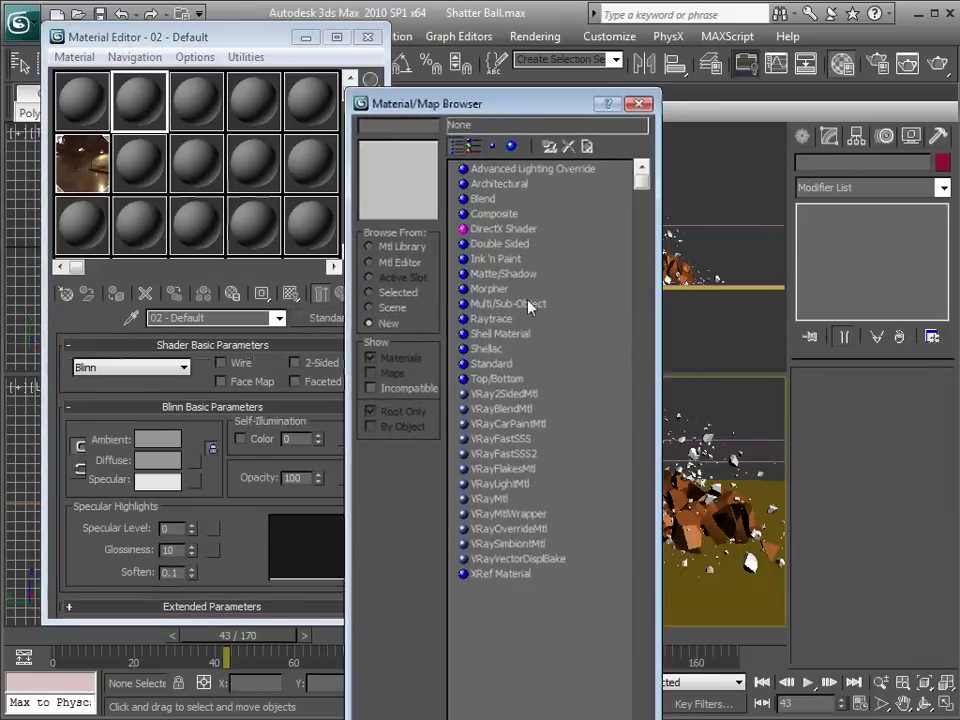
{"action": "left_click", "coordinate": [489, 499]}
{"action": "double_click", "coordinate": [490, 502]}
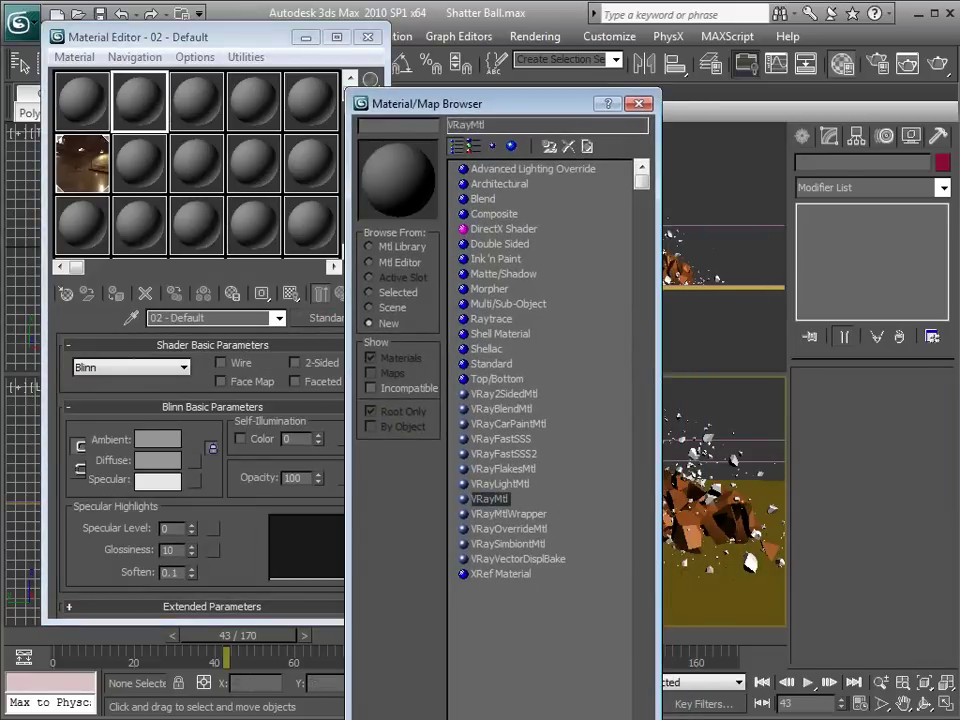
{"action": "left_click", "coordinate": [443, 613]}
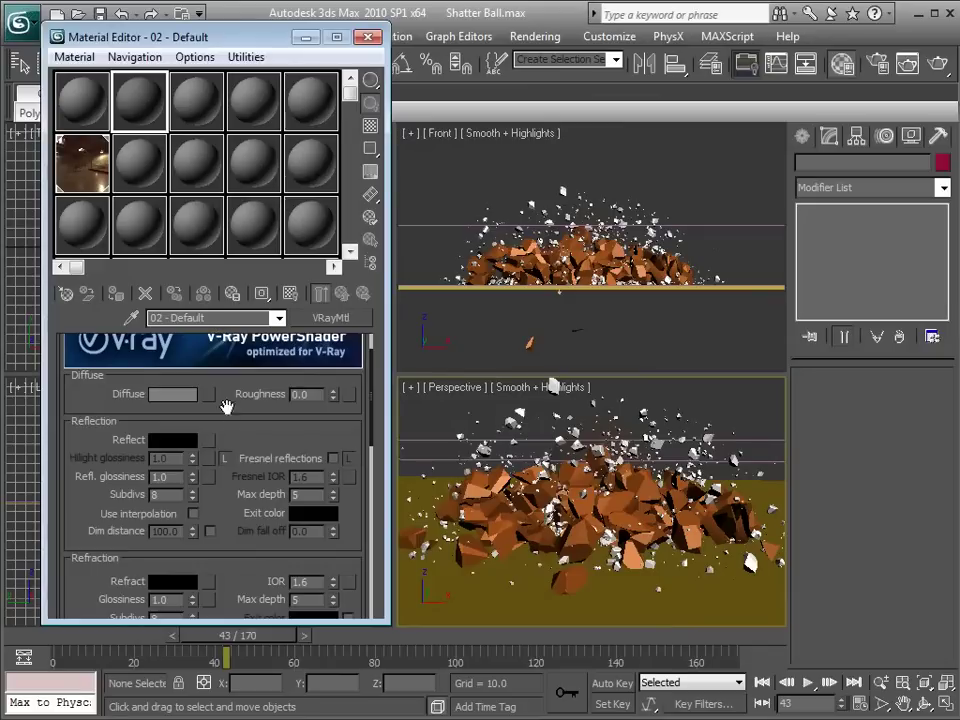
{"action": "left_click", "coordinate": [218, 318]}
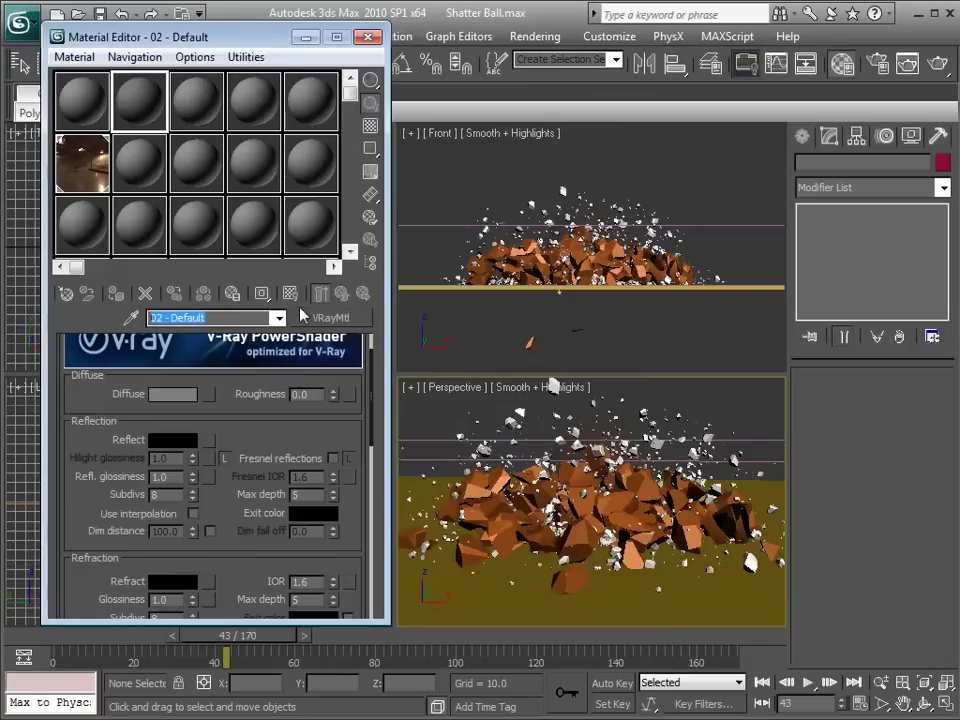
{"action": "type", "text": "Glass"}
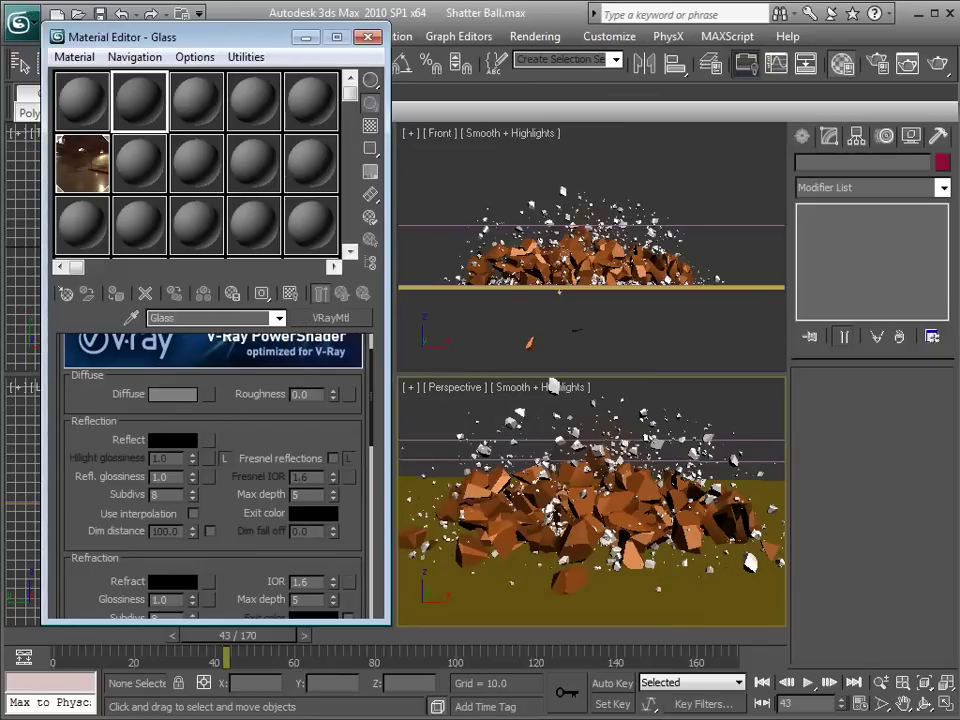
{"action": "left_click_drag", "start_coordinate": [272, 430], "coordinate": [267, 455]}
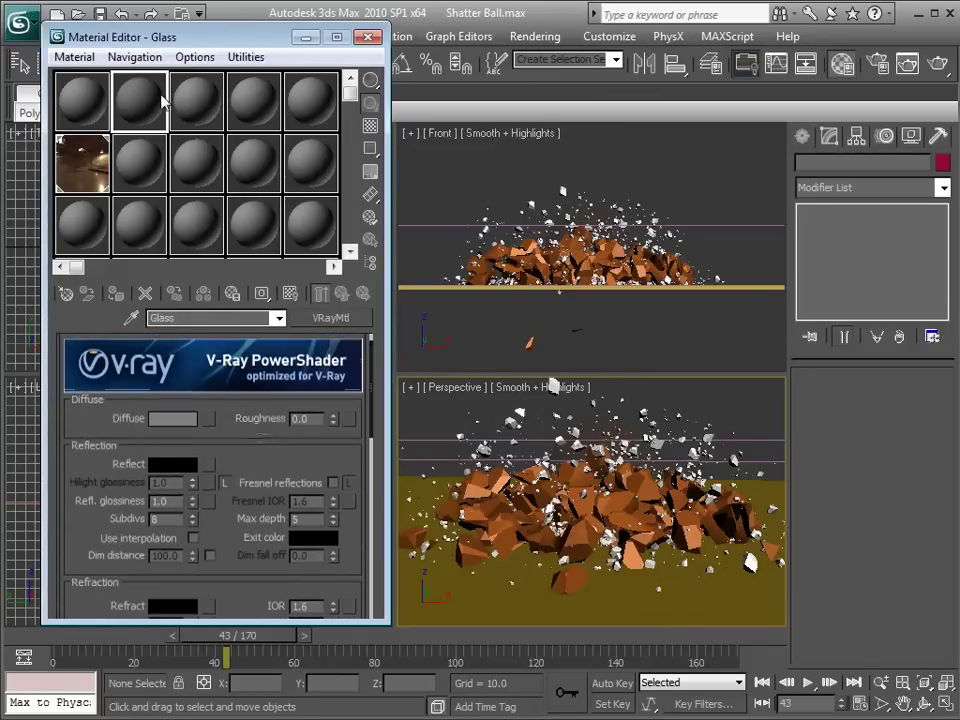
Show the checkered background for the Glass sample and open a reduced-size magnified preview of it.
{"action": "left_click", "coordinate": [369, 125]}
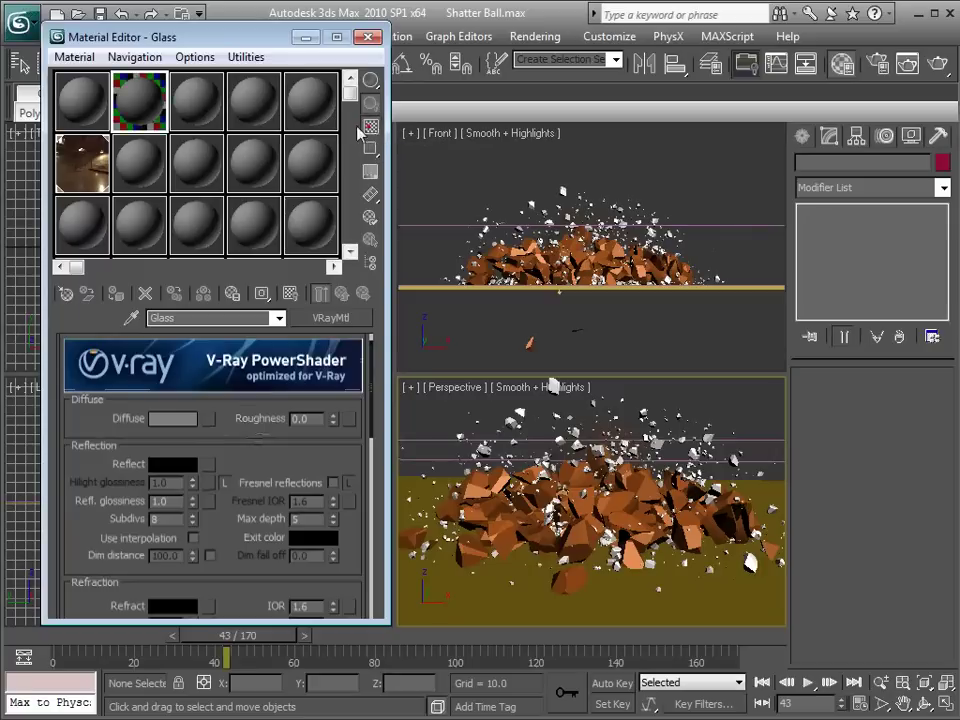
{"action": "double_click", "coordinate": [141, 104]}
{"action": "left_click_drag", "start_coordinate": [762, 552], "coordinate": [611, 394]}
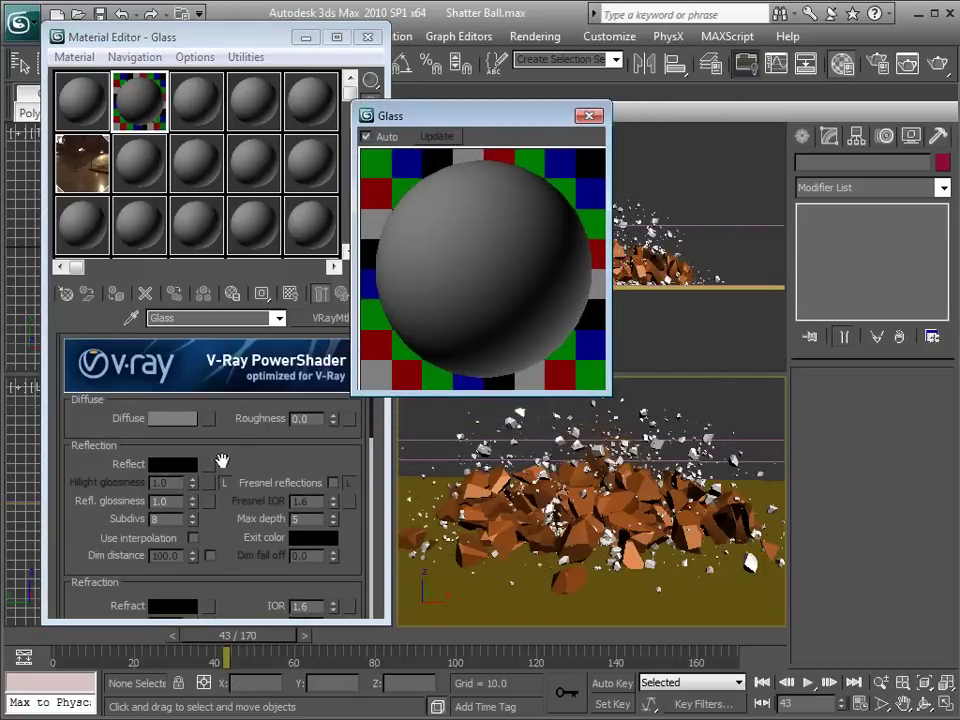
Set the Glass material's Reflect color to a medium gray.
{"action": "left_click", "coordinate": [180, 466]}
{"action": "left_click_drag", "start_coordinate": [547, 139], "coordinate": [548, 169]}
{"action": "left_click", "coordinate": [686, 275]}
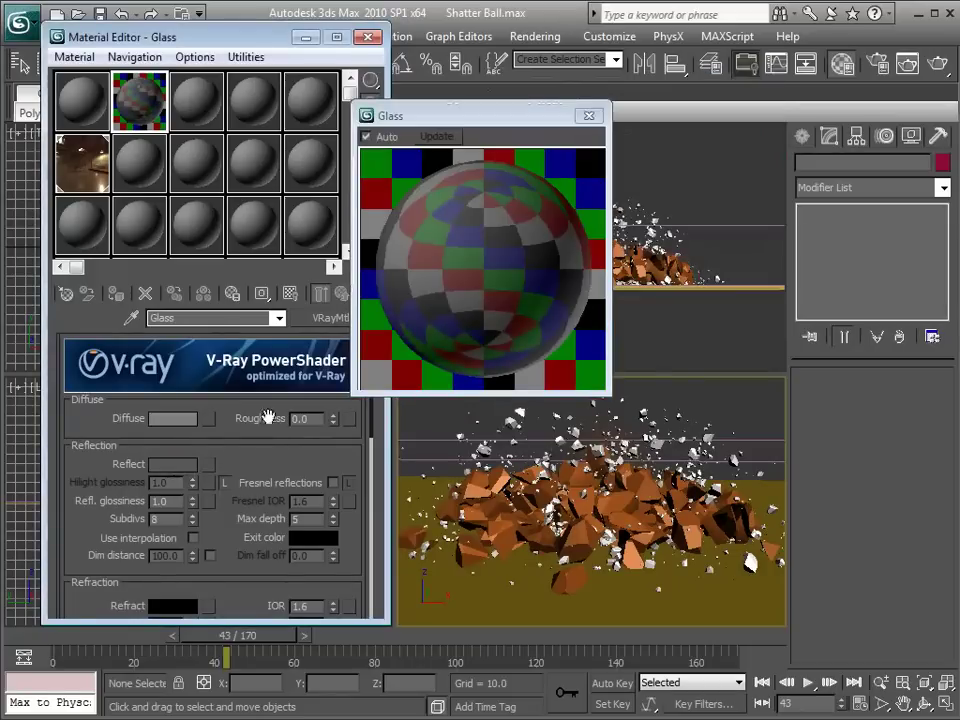
Add a Falloff map to the Glass material's Reflect channel, keeping the preview clear of its parameters.
{"action": "left_click", "coordinate": [208, 465]}
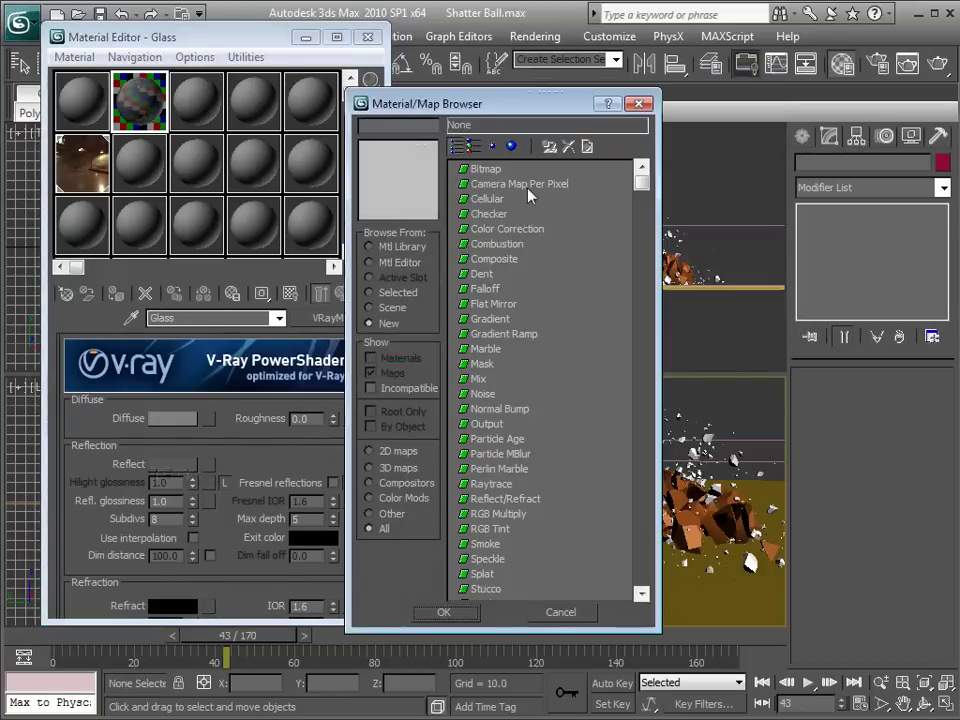
{"action": "left_click", "coordinate": [487, 289]}
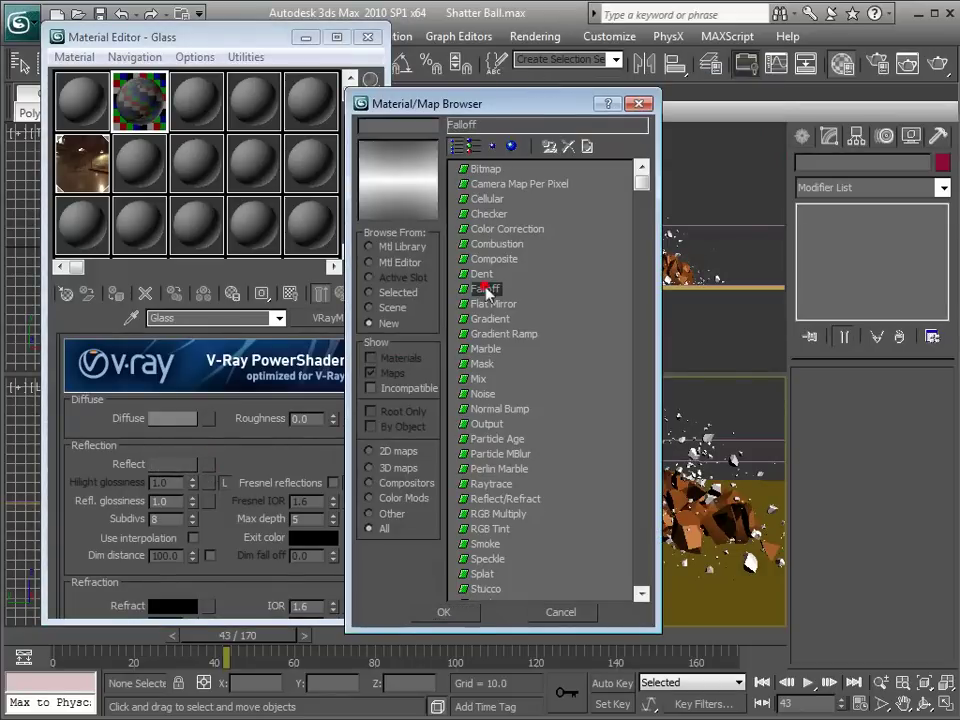
{"action": "left_click", "coordinate": [443, 612]}
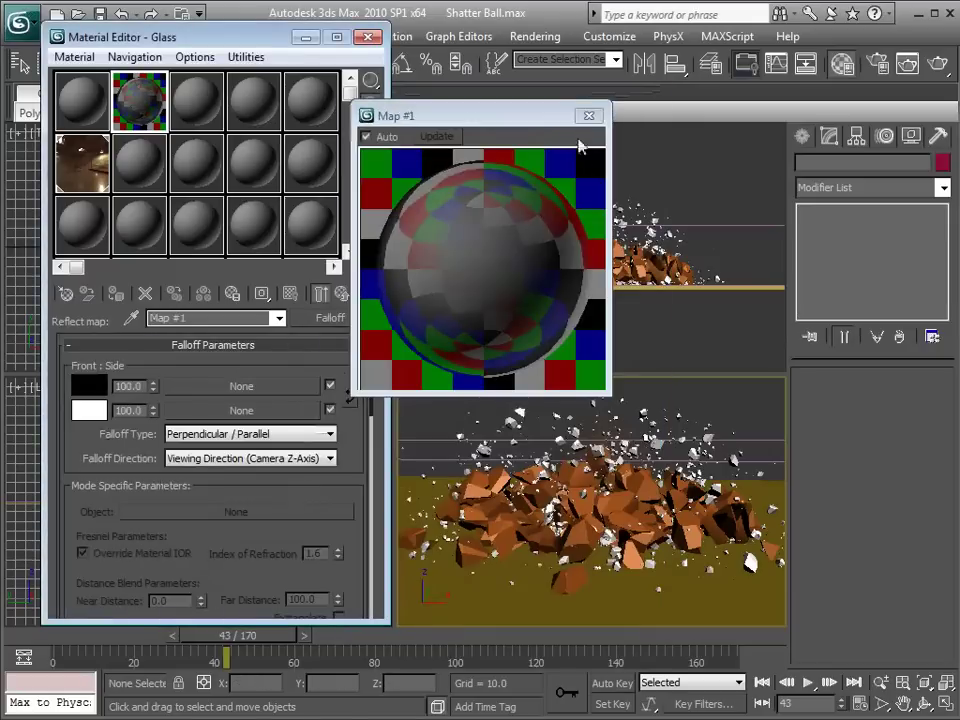
{"action": "left_click_drag", "start_coordinate": [508, 120], "coordinate": [530, 122]}
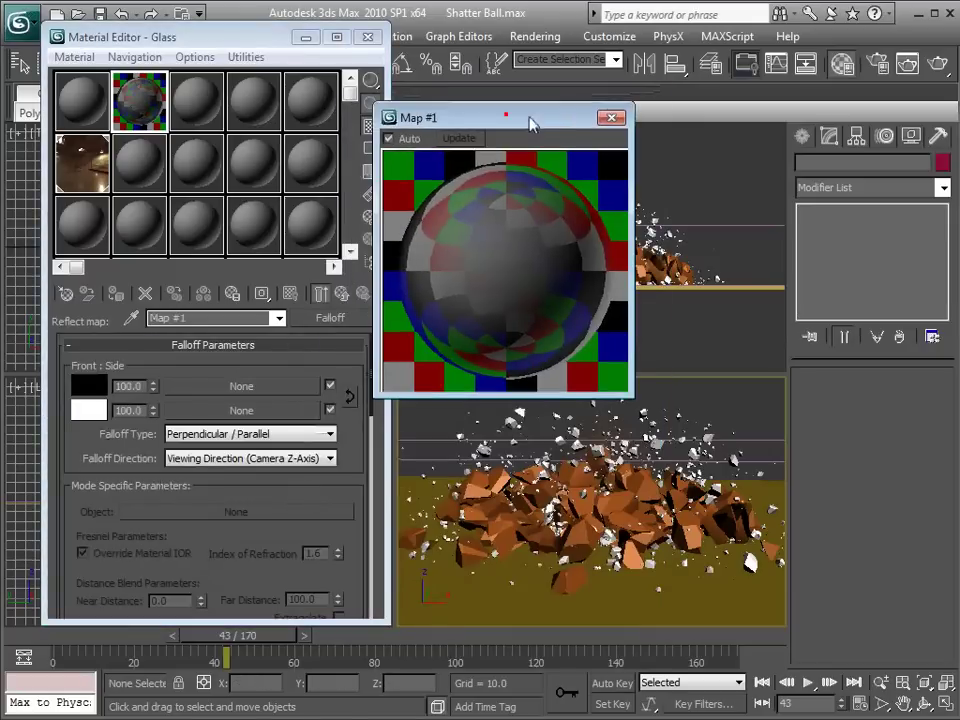
Set the Falloff map's front color to a very dark gray and close the magnified preview.
{"action": "left_click", "coordinate": [95, 389]}
{"action": "left_click_drag", "start_coordinate": [605, 87], "coordinate": [635, 367]}
{"action": "left_click", "coordinate": [714, 557]}
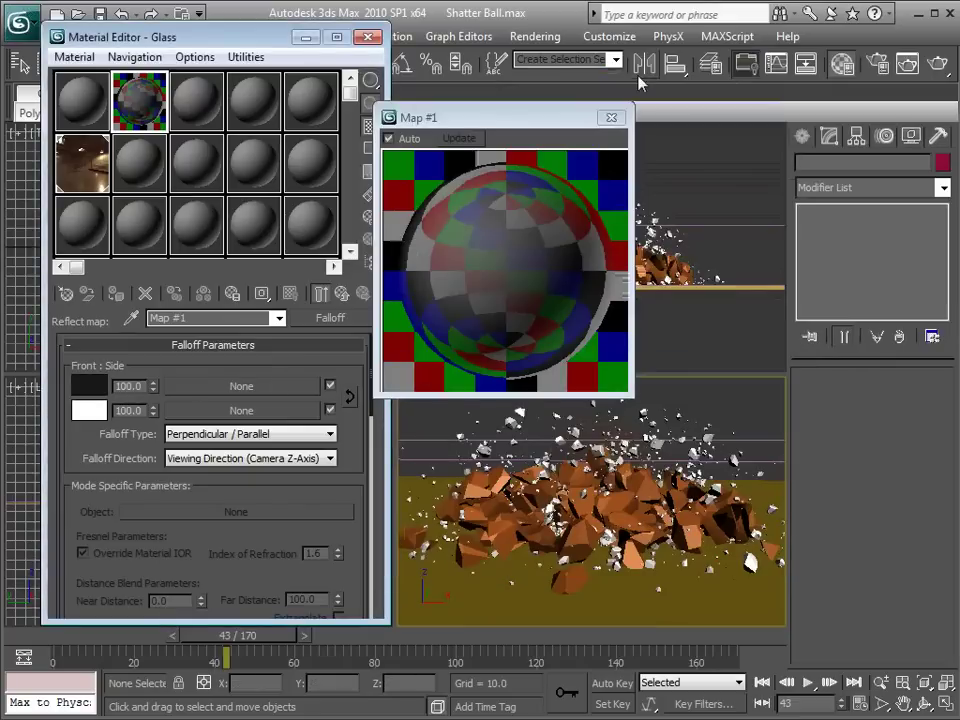
{"action": "scroll", "coordinate": [205, 440], "scroll_direction": "down", "scroll_amount": 3}
{"action": "scroll", "coordinate": [220, 418], "scroll_direction": "up", "scroll_amount": 3}
{"action": "left_click", "coordinate": [611, 117]}
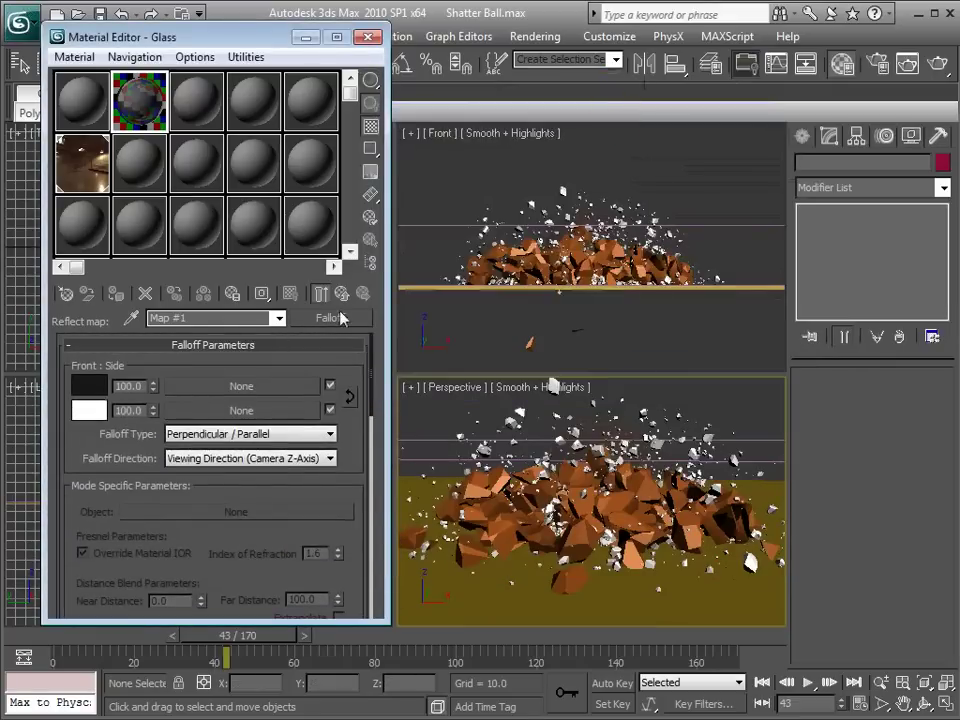
Return to the Glass material's main level and set its Refract color to a light gray of value 203, checking the magnified preview.
{"action": "left_click", "coordinate": [342, 294]}
{"action": "scroll", "coordinate": [214, 538], "scroll_direction": "down", "scroll_amount": 3}
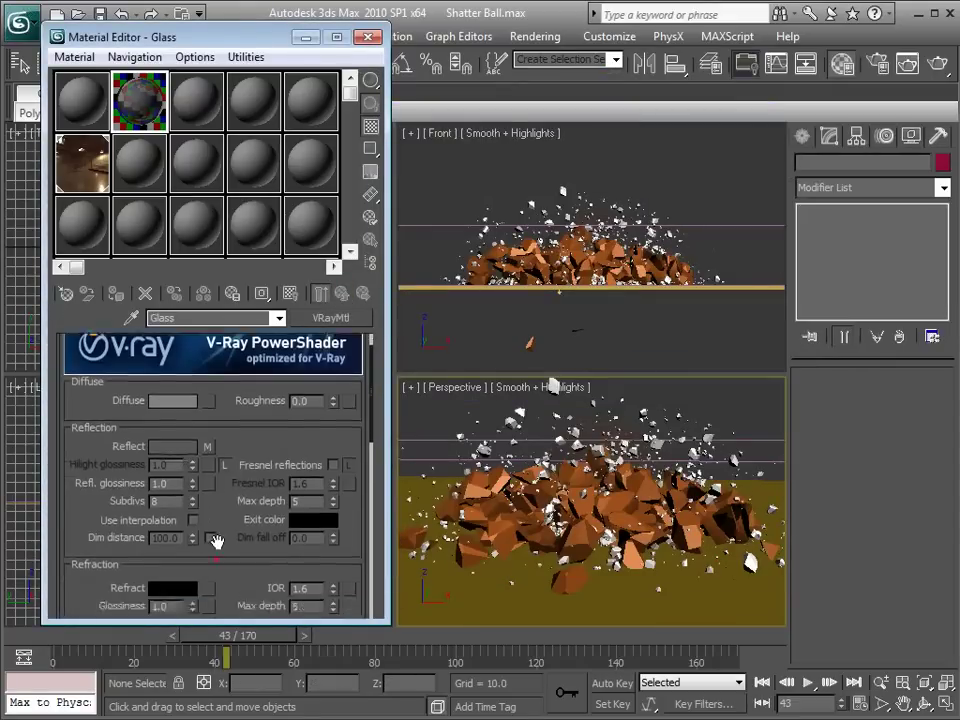
{"action": "double_click", "coordinate": [152, 104]}
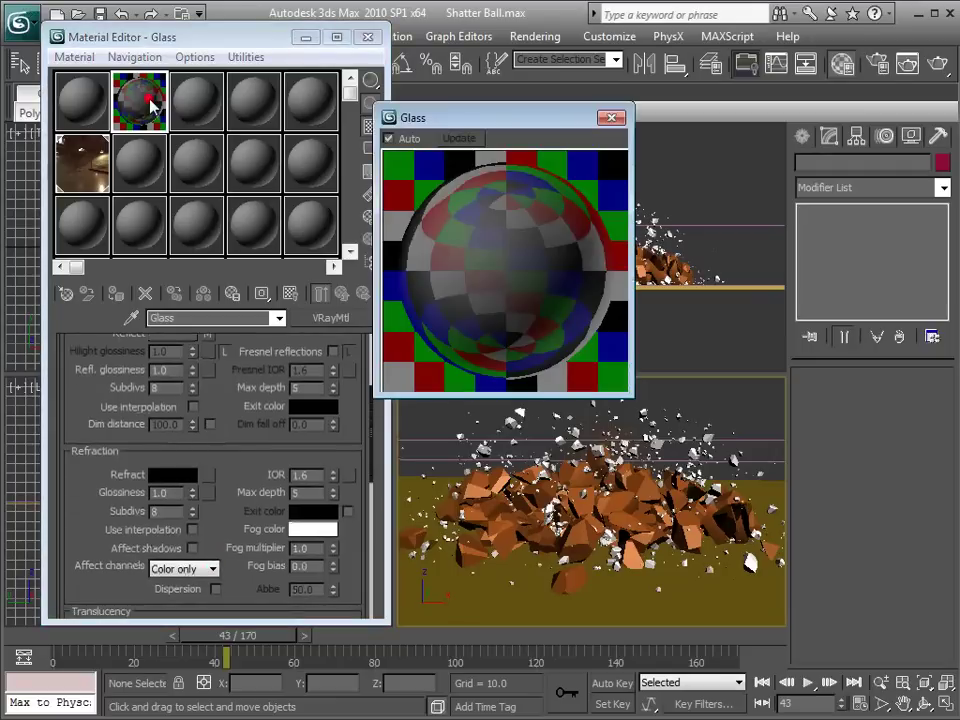
{"action": "left_click", "coordinate": [172, 474]}
{"action": "left_click_drag", "start_coordinate": [568, 424], "coordinate": [575, 528]}
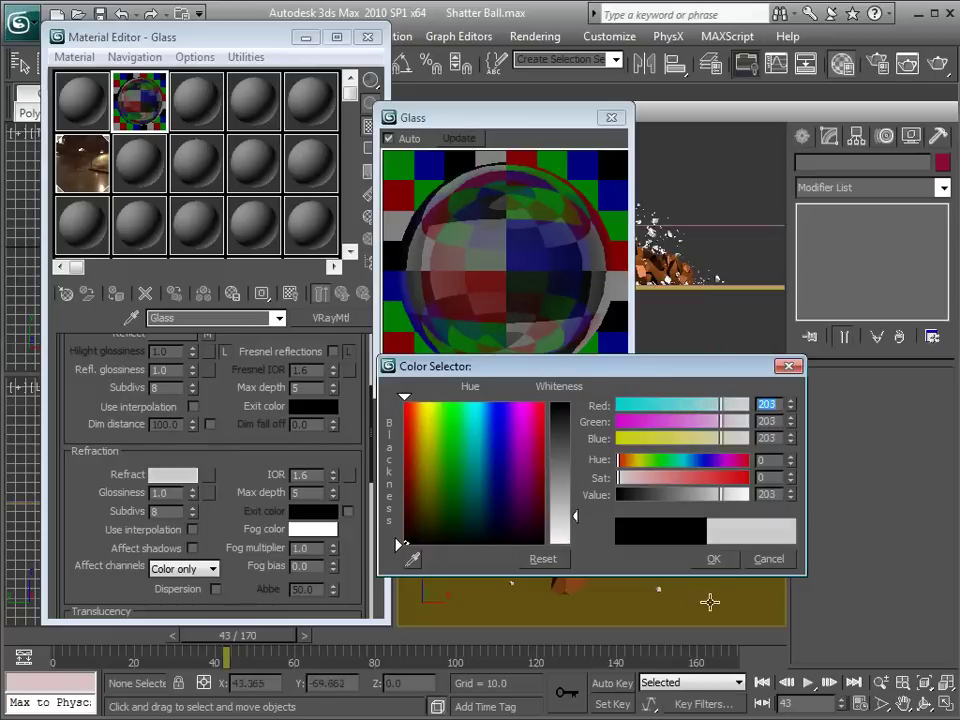
{"action": "left_click", "coordinate": [711, 559]}
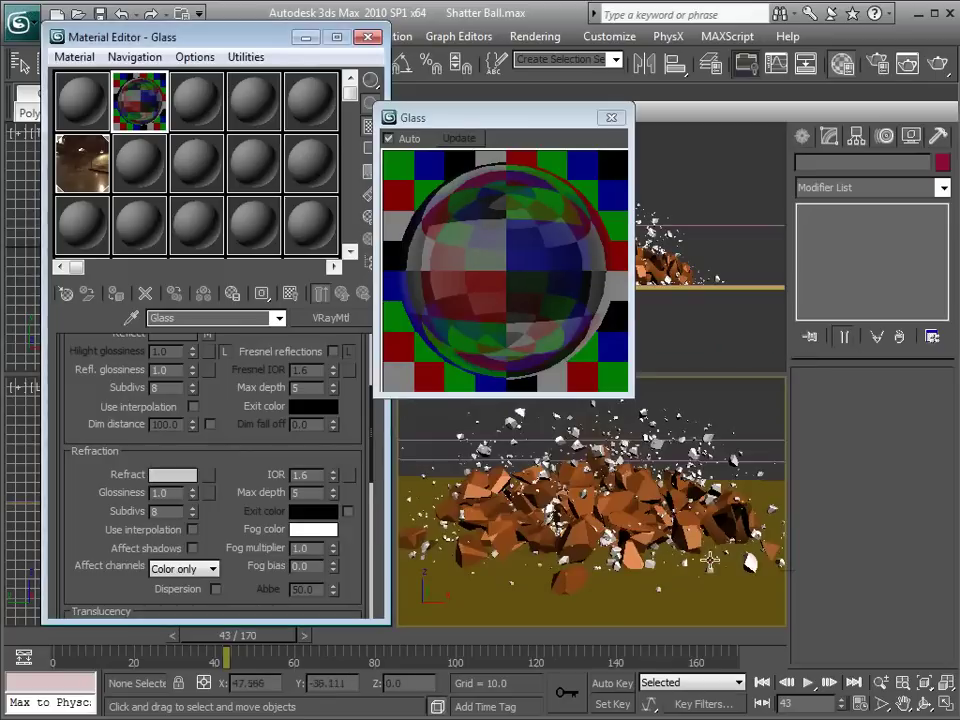
{"action": "left_click", "coordinate": [612, 117]}
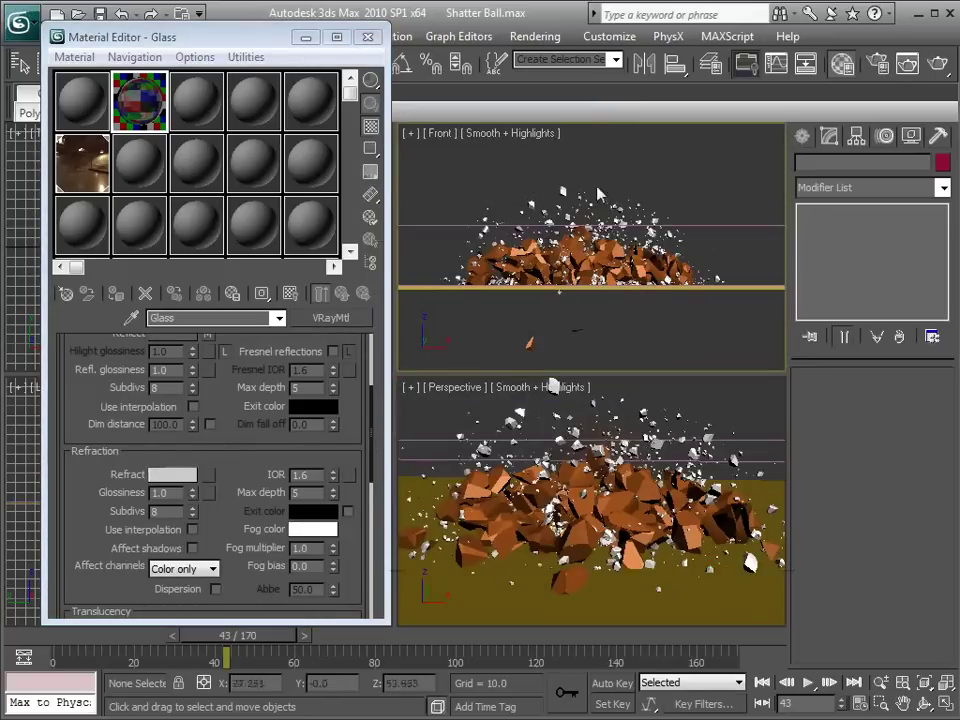
Assign the Glass material to all the sphere fragments selected together at frame 10, and move to frame 46 with nothing selected.
{"action": "left_click", "coordinate": [115, 632]}
{"action": "middle_click_drag", "start_coordinate": [578, 227], "coordinate": [591, 299]}
{"action": "scroll", "coordinate": [591, 231], "scroll_direction": "down", "scroll_amount": 1}
{"action": "left_click_drag", "start_coordinate": [540, 205], "coordinate": [624, 296]}
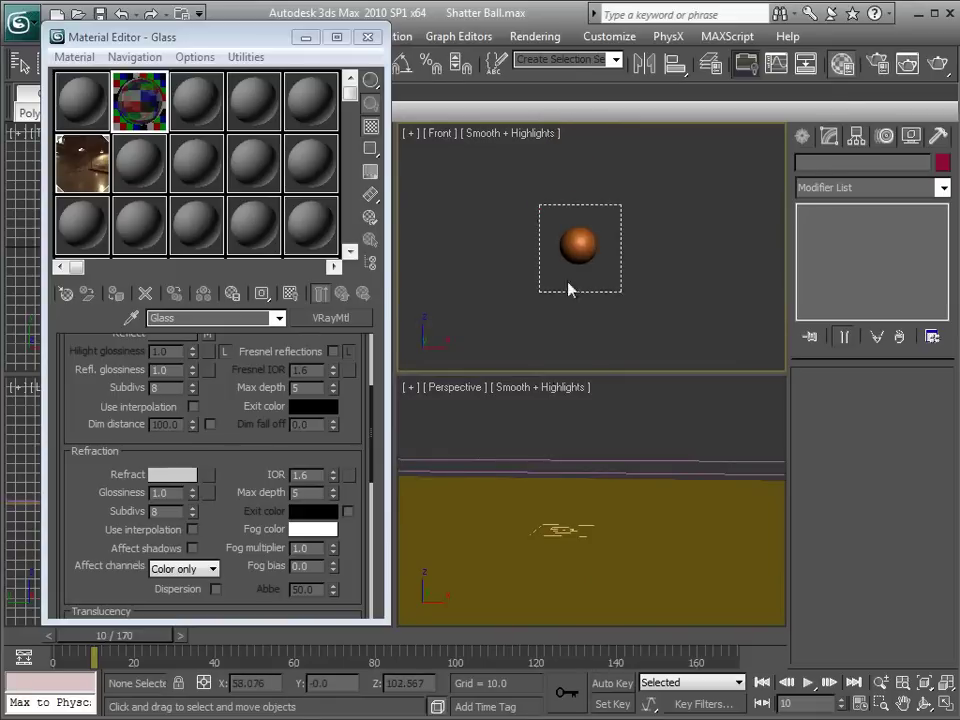
{"action": "left_click_drag", "start_coordinate": [136, 108], "coordinate": [588, 257]}
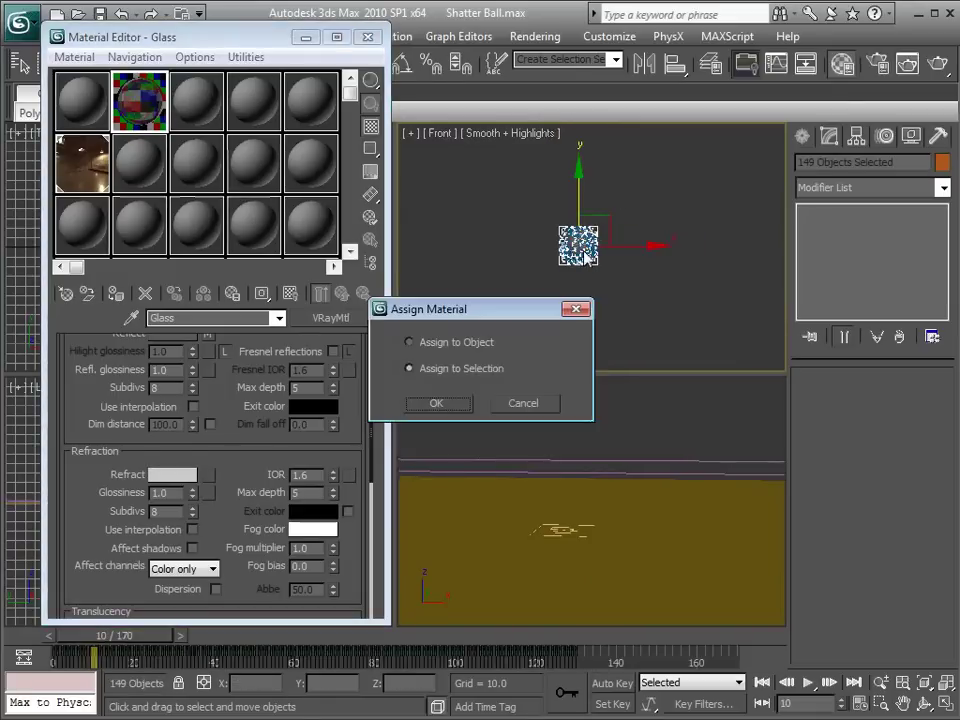
{"action": "left_click", "coordinate": [437, 403]}
{"action": "left_click", "coordinate": [612, 420]}
{"action": "left_click_drag", "start_coordinate": [142, 636], "coordinate": [266, 652]}
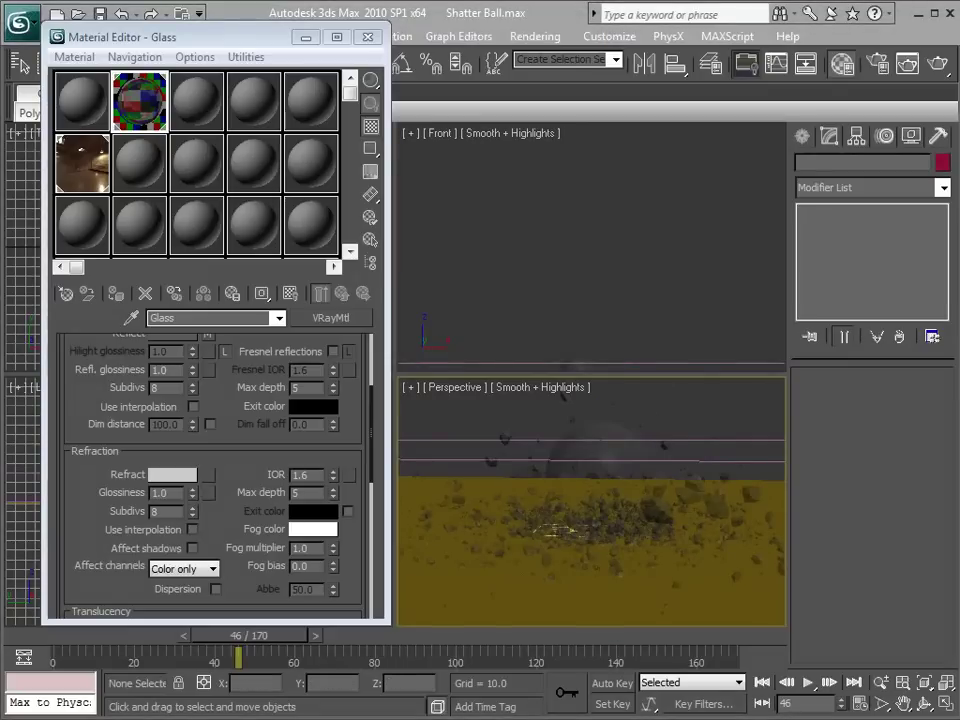
Switch to Windows Explorer and open ground.jpg from the Shatter folder to view it.
{"action": "key", "text": "alt+Tab"}
{"action": "left_click", "coordinate": [540, 362]}
{"action": "double_click", "coordinate": [515, 308]}
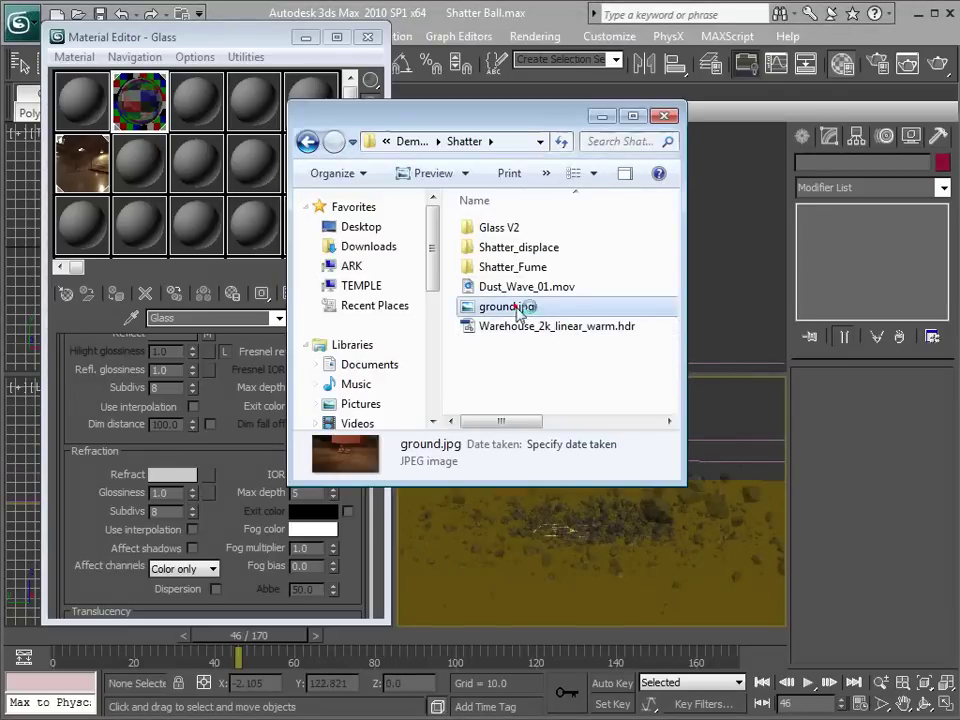
Open ground.jpg in the photo viewer, shrink the window to inspect the whole ground photo, and close it.
{"action": "double_click", "coordinate": [512, 307]}
{"action": "left_click_drag", "start_coordinate": [81, 26], "coordinate": [197, 68]}
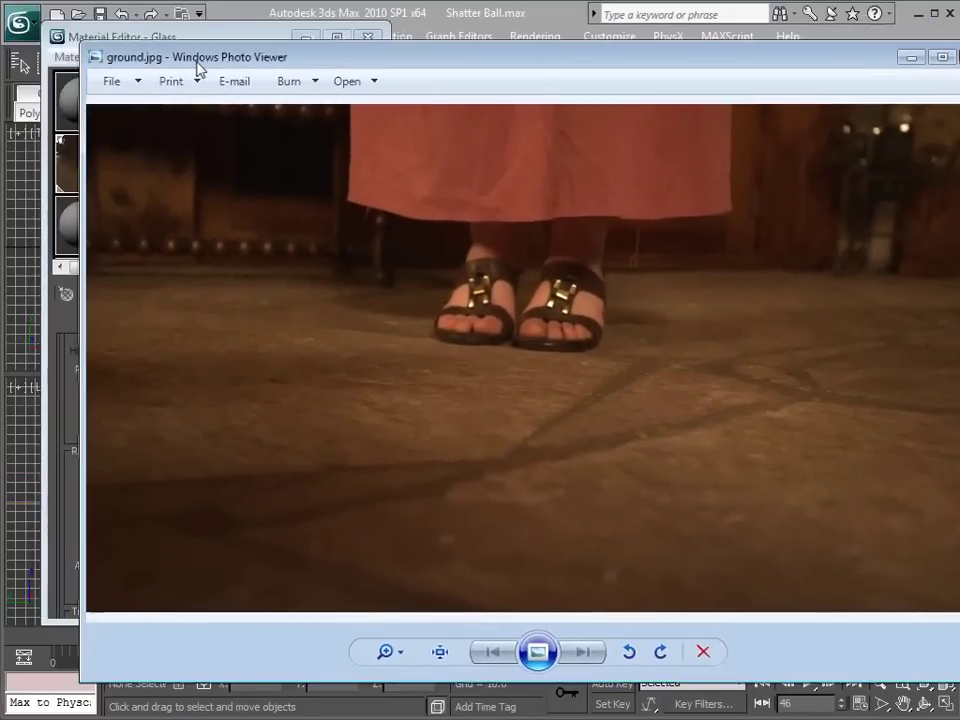
{"action": "left_click_drag", "start_coordinate": [959, 683], "coordinate": [888, 590]}
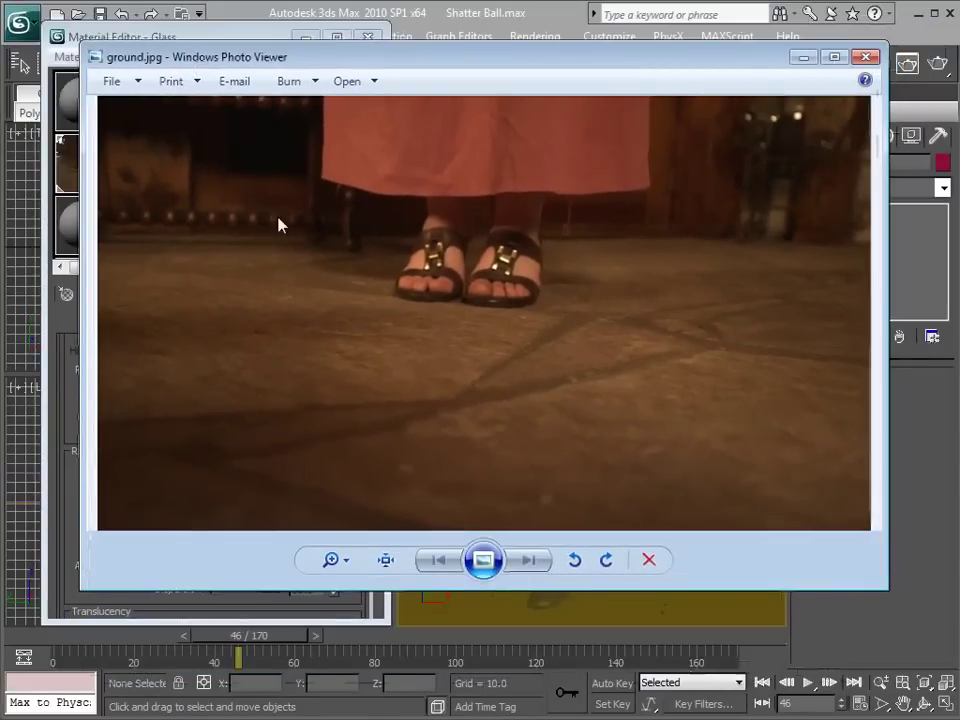
{"action": "left_click", "coordinate": [866, 58]}
Apply ground.jpg from the Shatter folder to the Perspective viewport as both a viewport background and an environment map.
{"action": "left_click_drag", "start_coordinate": [512, 110], "coordinate": [330, 112]}
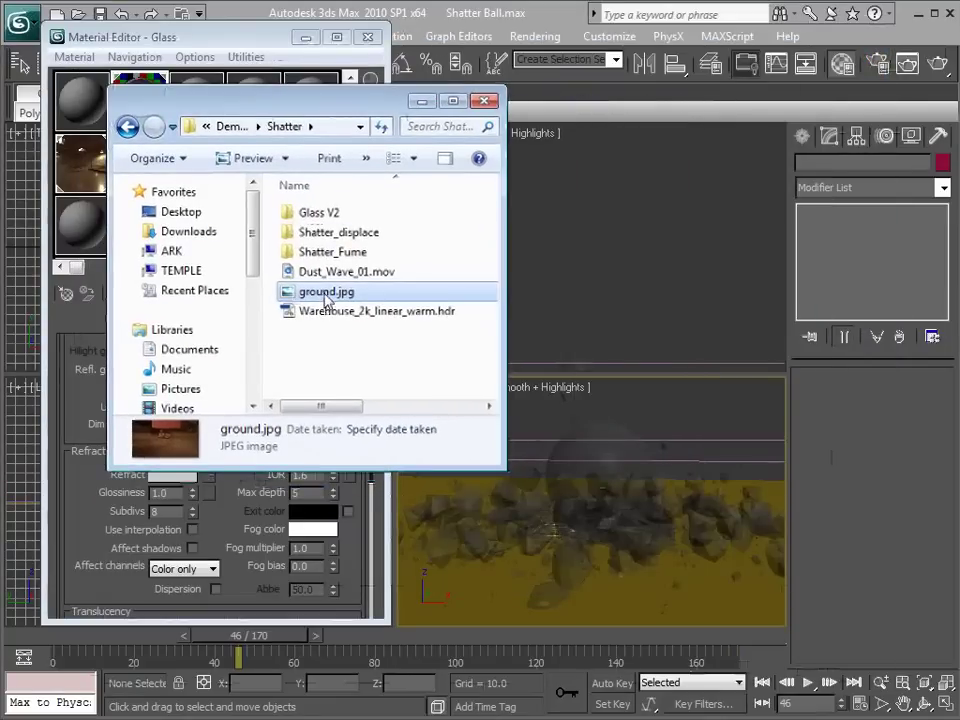
{"action": "left_click_drag", "start_coordinate": [657, 402], "coordinate": [654, 407]}
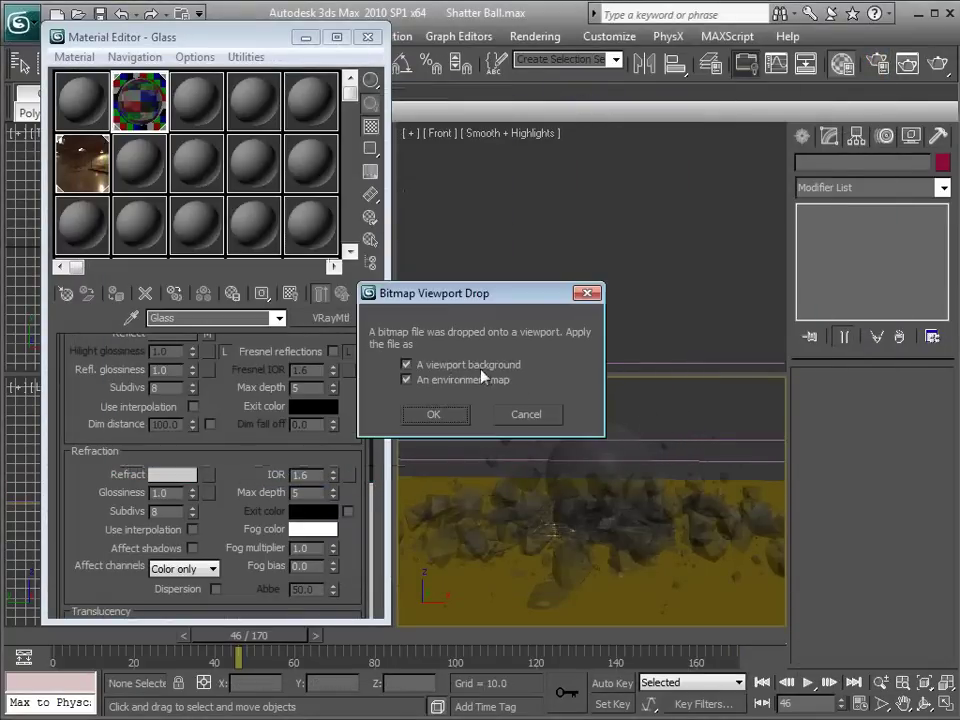
{"action": "left_click", "coordinate": [435, 416]}
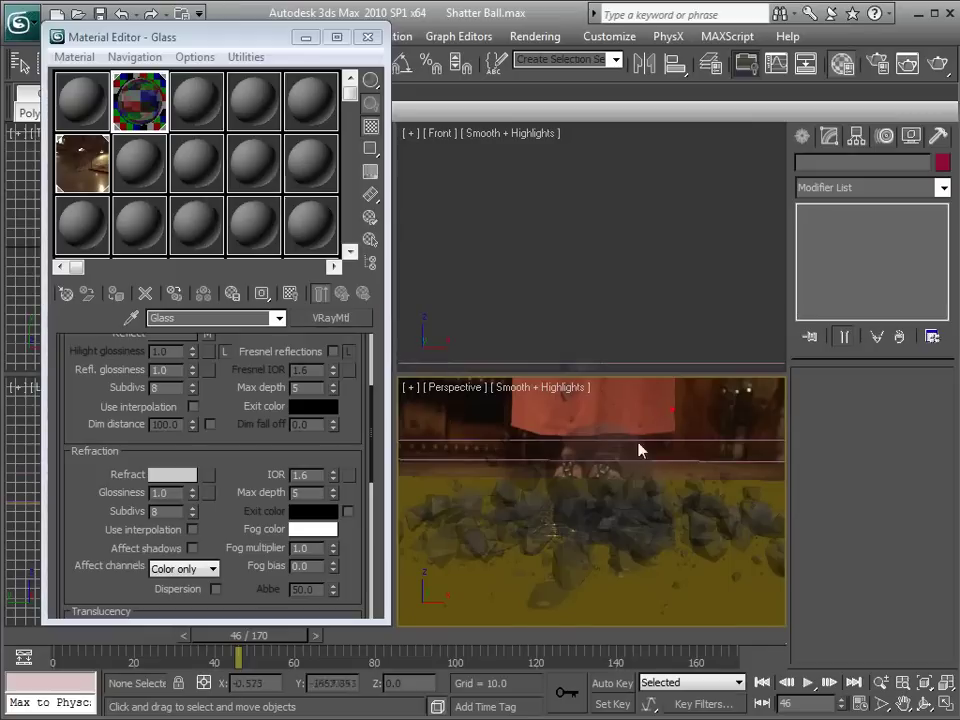
{"action": "mouse_move", "coordinate": [601, 511]}
{"action": "middle_mouse_down"}
{"action": "mouse_move", "coordinate": [604, 493]}
{"action": "mouse_move", "coordinate": [600, 511]}
{"action": "middle_mouse_up"}
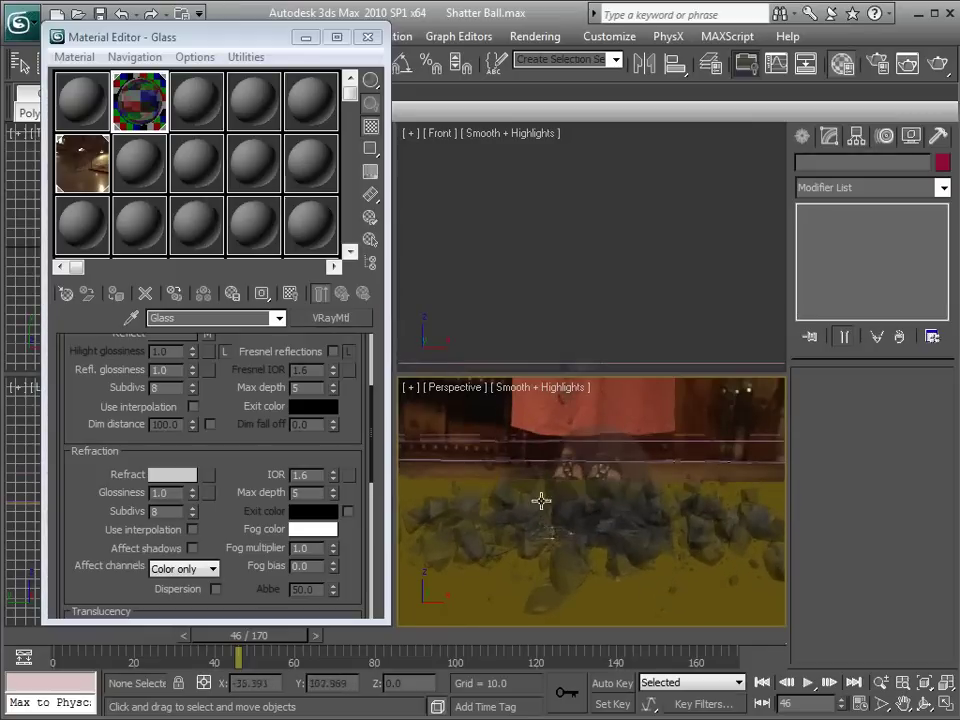
Show safe frames in the Perspective viewport, minimize the Material Editor, and maximize the viewport.
{"action": "left_click", "coordinate": [410, 389]}
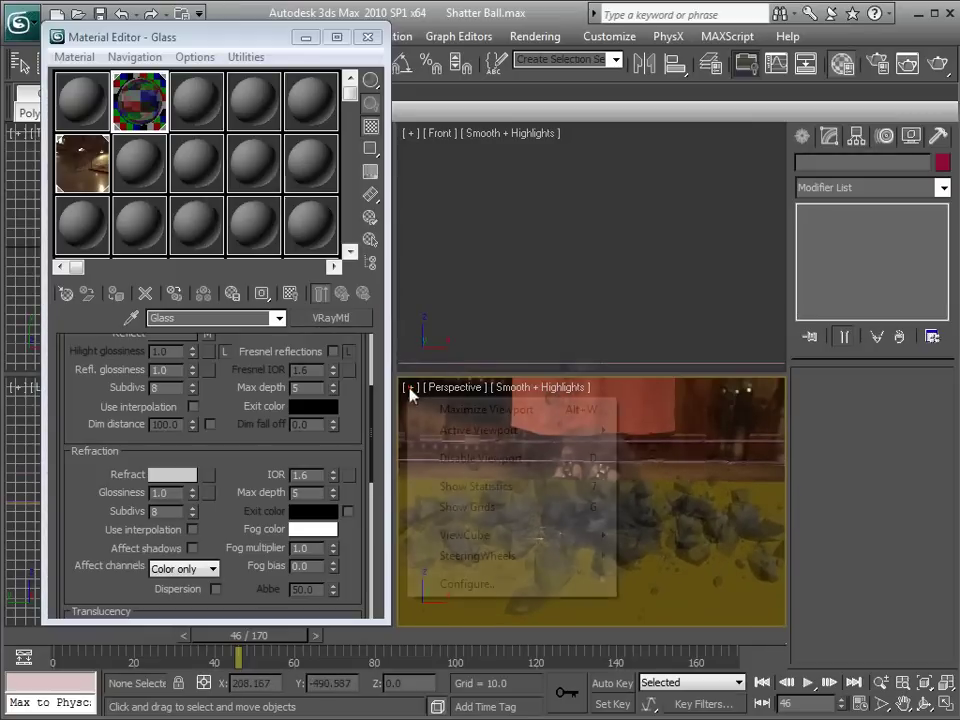
{"action": "left_click", "coordinate": [456, 389]}
{"action": "left_click", "coordinate": [458, 388]}
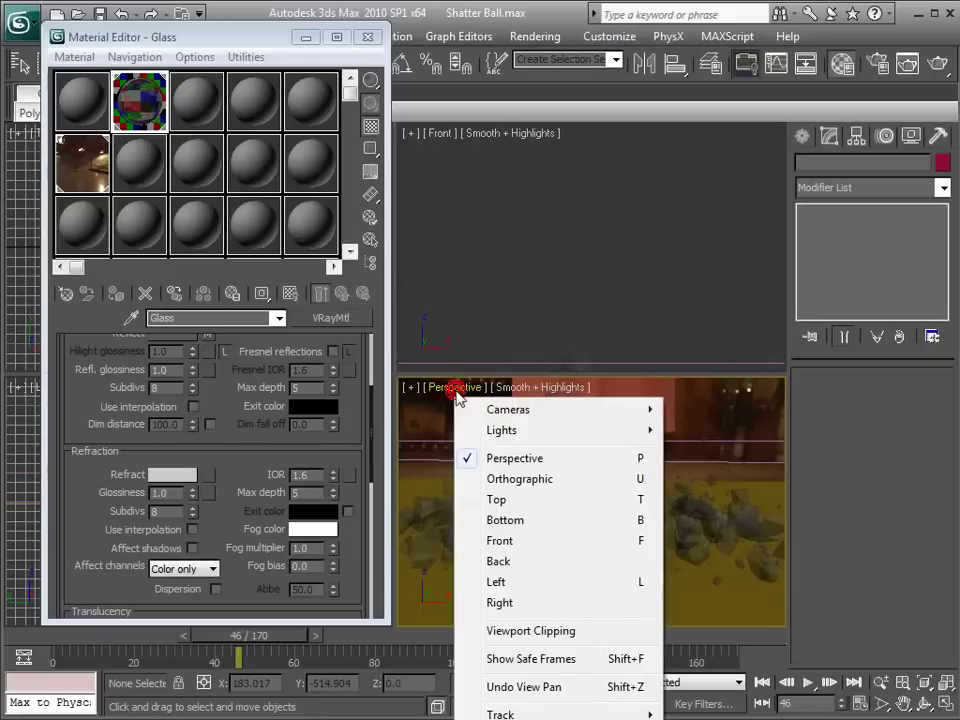
{"action": "left_click", "coordinate": [531, 660]}
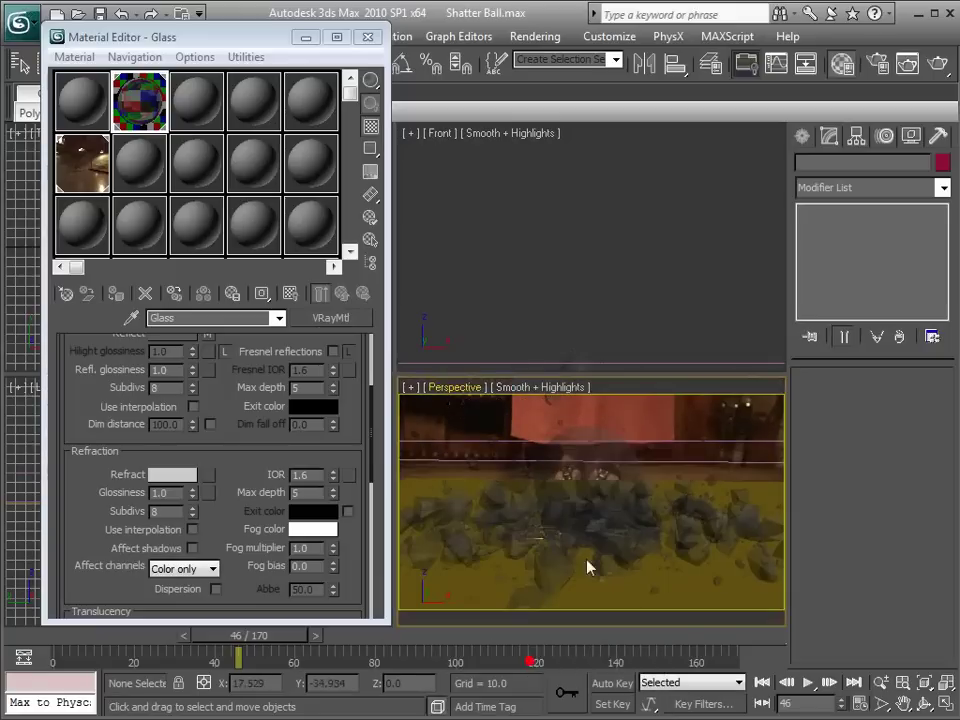
{"action": "left_click", "coordinate": [306, 37]}
{"action": "key", "text": "alt+w"}
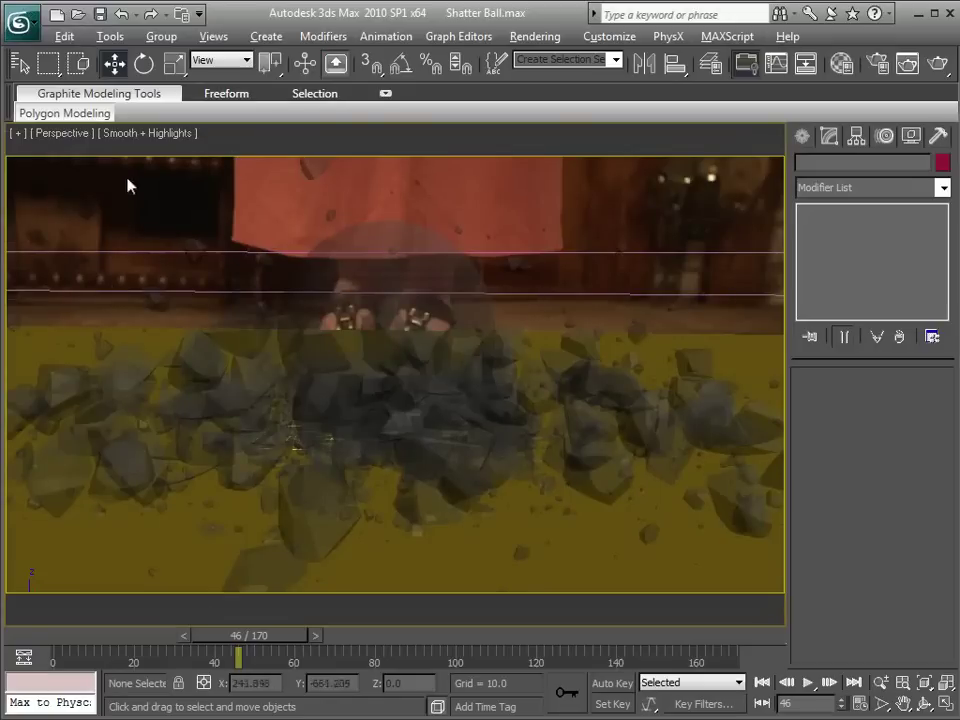
Line up the debris with the background photo, checking it in wireframe, move to frame 40, and restore the four-viewport layout.
{"action": "mouse_move", "coordinate": [411, 408]}
{"action": "middle_mouse_down"}
{"action": "mouse_move", "coordinate": [429, 415]}
{"action": "mouse_move", "coordinate": [420, 414]}
{"action": "middle_mouse_up"}
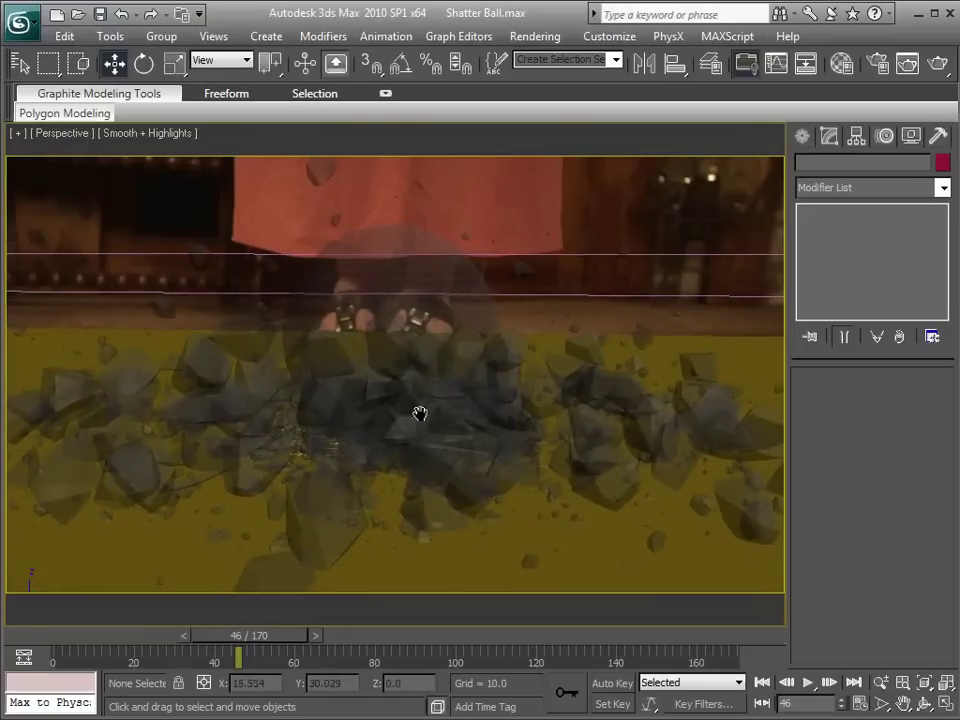
{"action": "key", "text": "F3"}
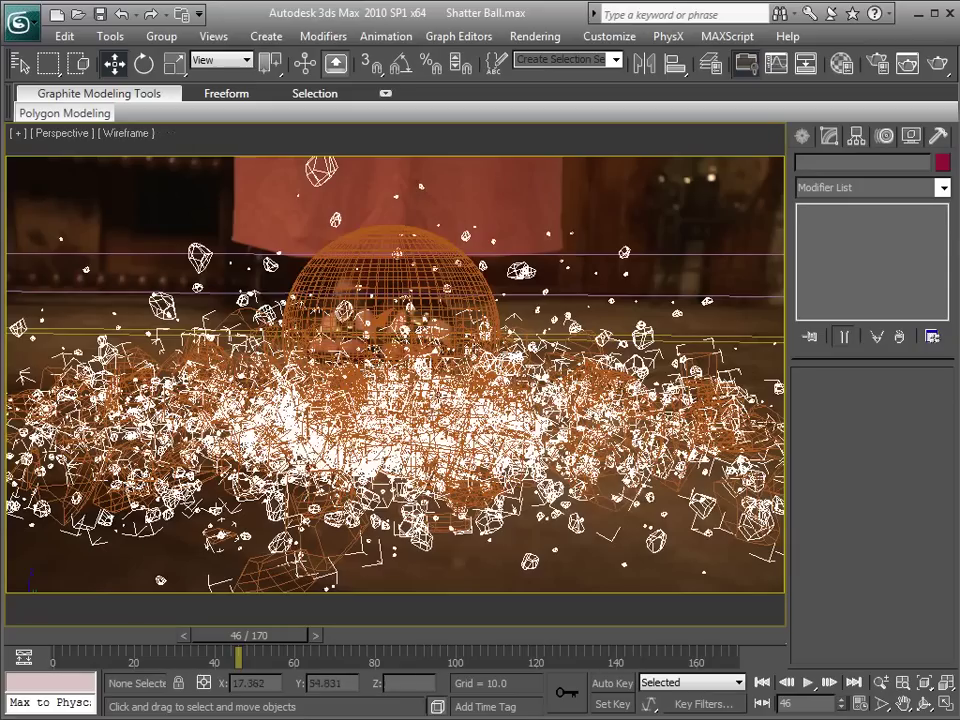
{"action": "key", "text": "F3"}
{"action": "mouse_move", "coordinate": [255, 637]}
{"action": "left_mouse_down"}
{"action": "mouse_move", "coordinate": [230, 645]}
{"action": "mouse_move", "coordinate": [248, 645]}
{"action": "left_mouse_up"}
{"action": "key", "text": "w"}
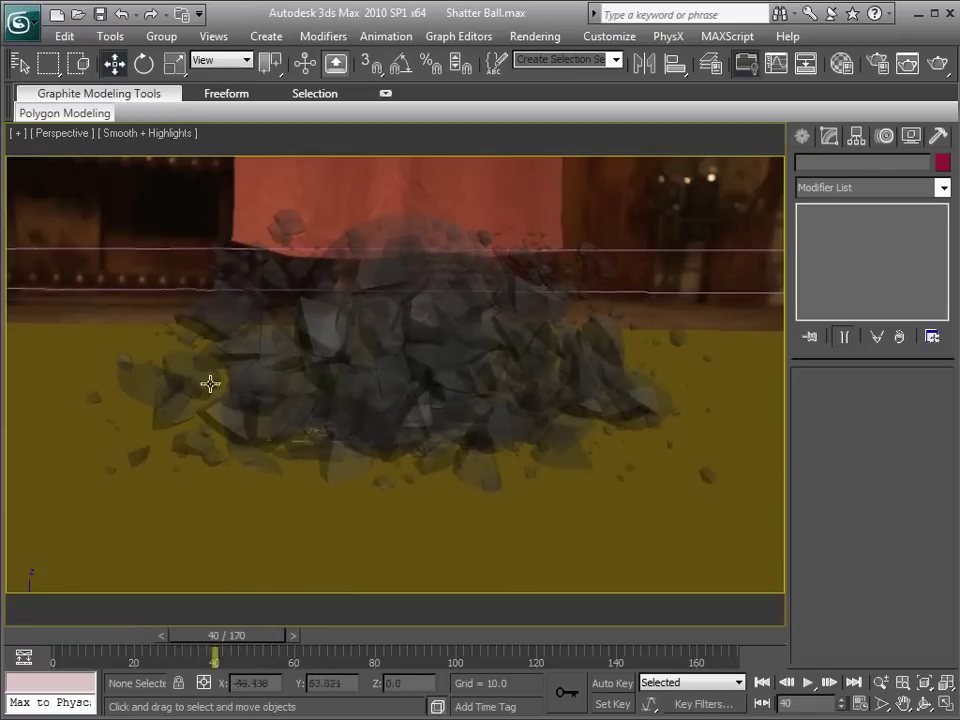
{"action": "key", "text": "alt+w"}
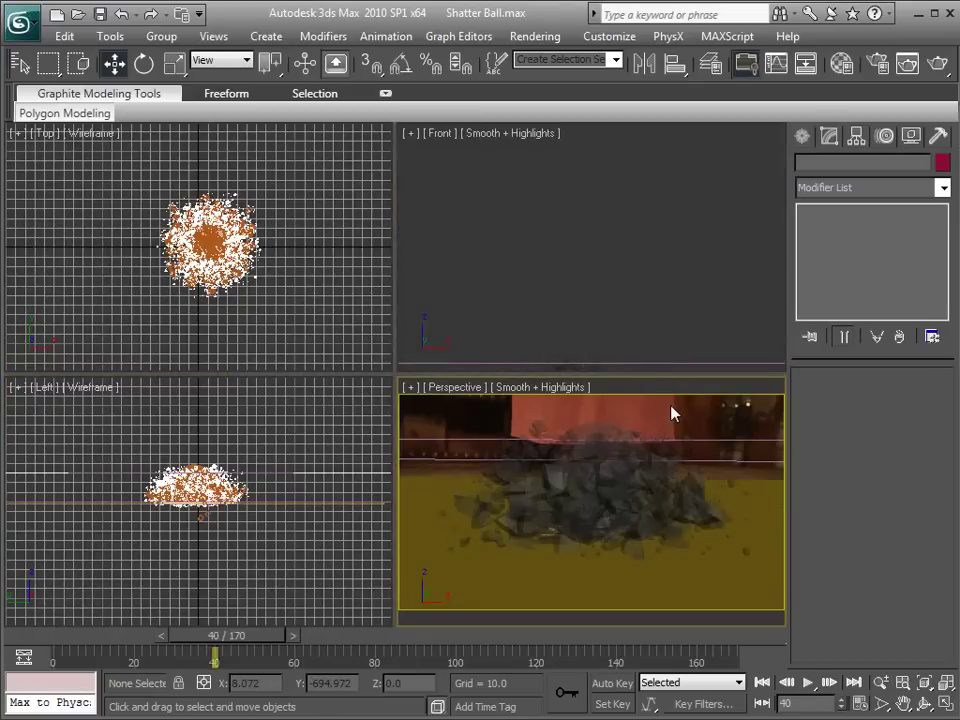
Change the third sample slot's material to VRayMtlWrapper in the Material Editor, keeping the old material as a sub-material.
{"action": "key", "text": "m"}
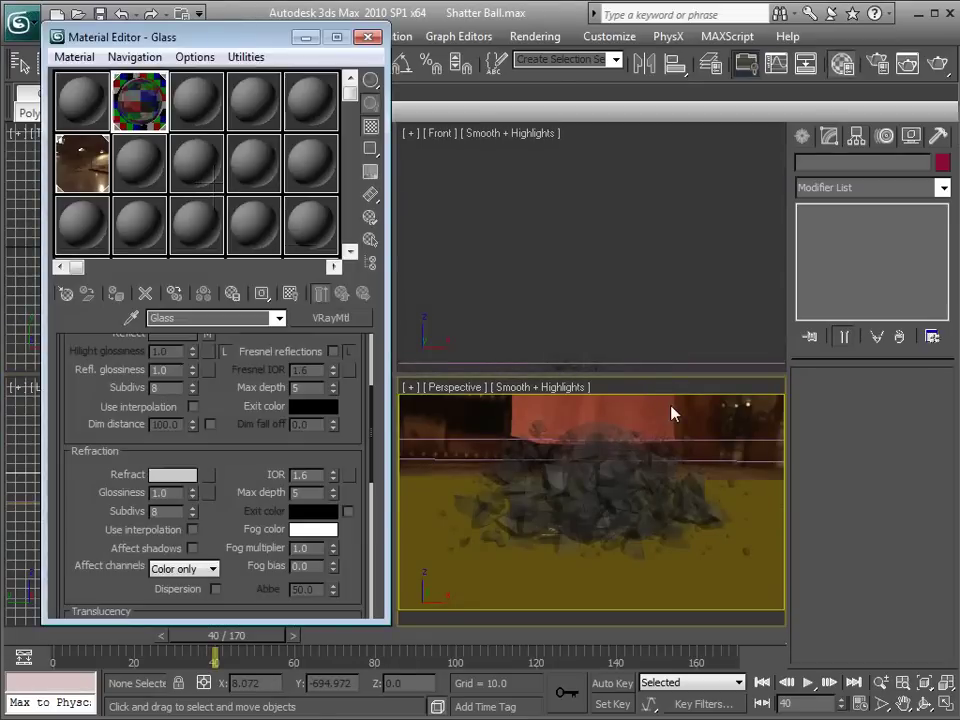
{"action": "left_click_drag", "start_coordinate": [228, 44], "coordinate": [221, 51]}
{"action": "left_click", "coordinate": [190, 122]}
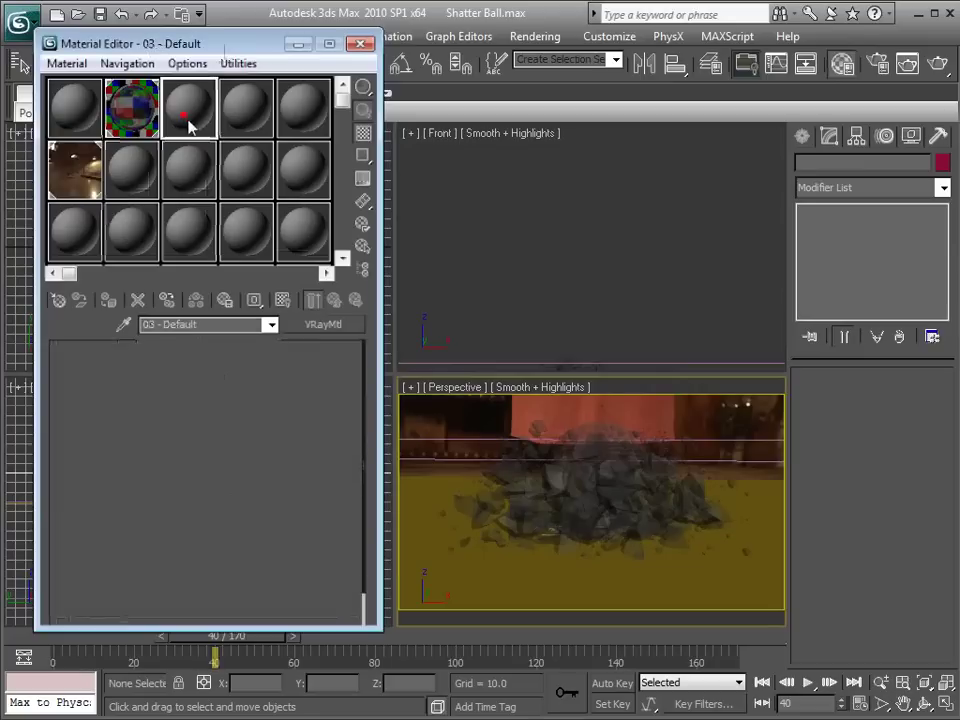
{"action": "left_click", "coordinate": [320, 326]}
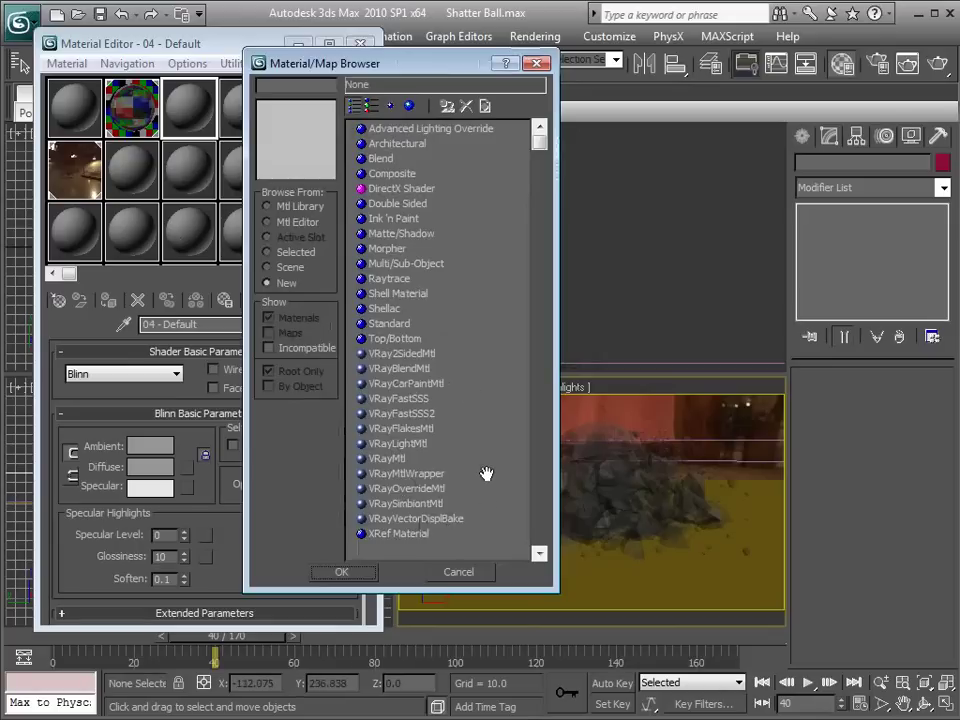
{"action": "left_click", "coordinate": [415, 474]}
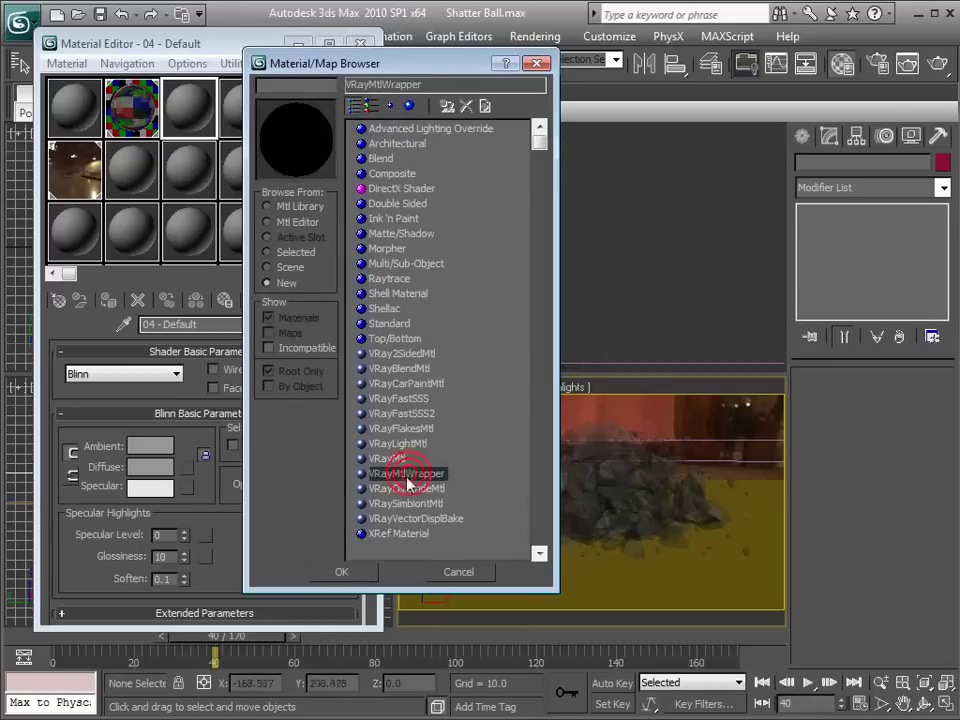
{"action": "left_click", "coordinate": [345, 570]}
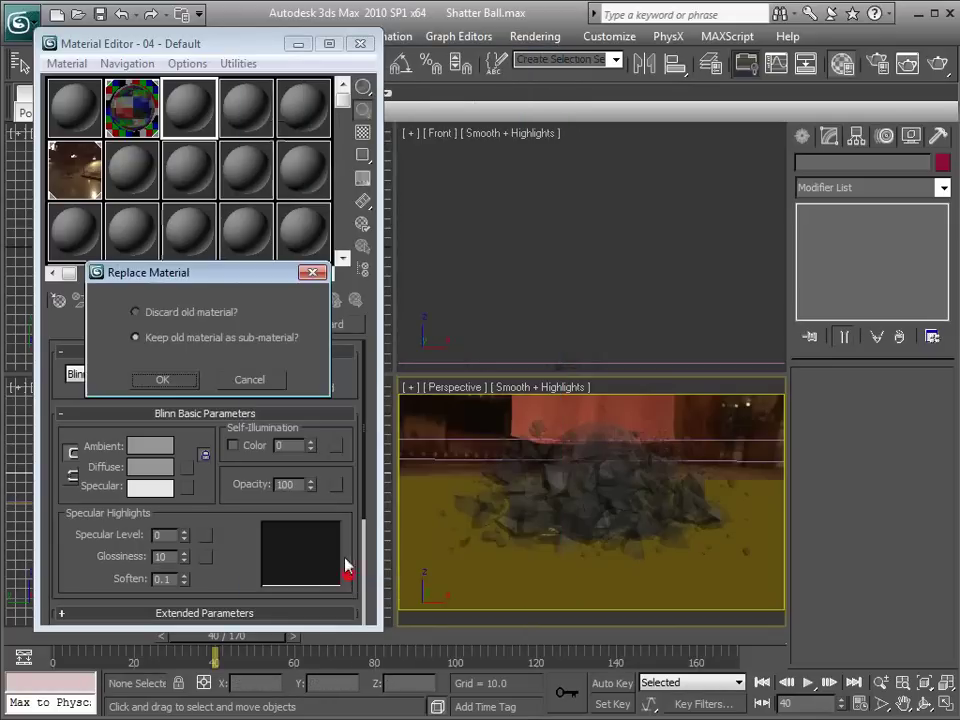
{"action": "left_click", "coordinate": [166, 379]}
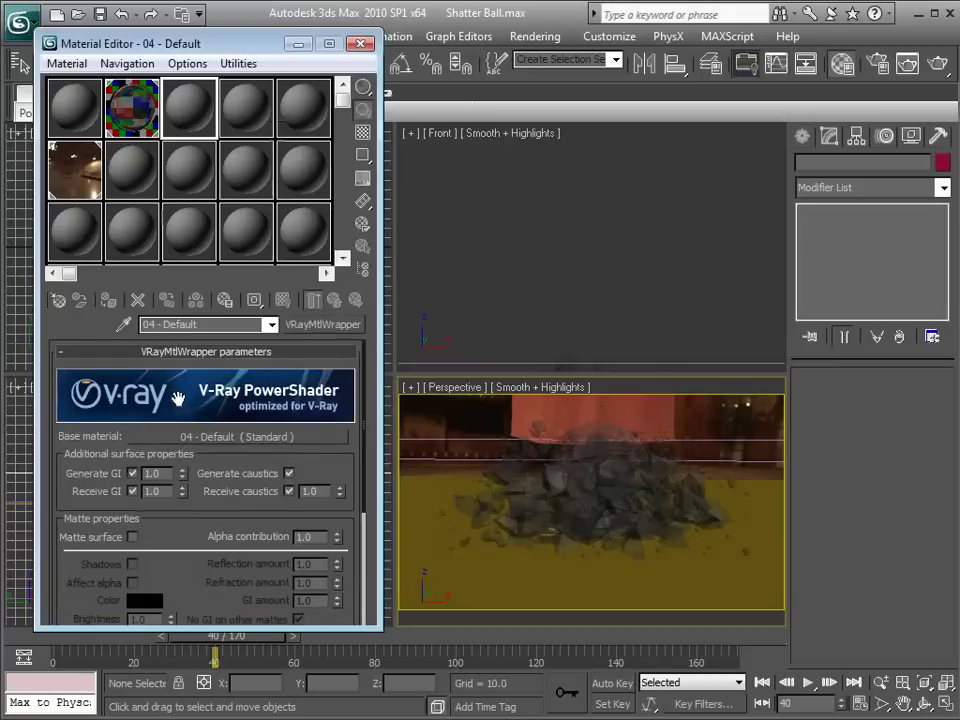
Make the wrapper a matte surface with alpha contribution -1, Shadows and Affect alpha enabled, and assign it to the ground box.
{"action": "left_click_drag", "start_coordinate": [189, 525], "coordinate": [168, 418]}
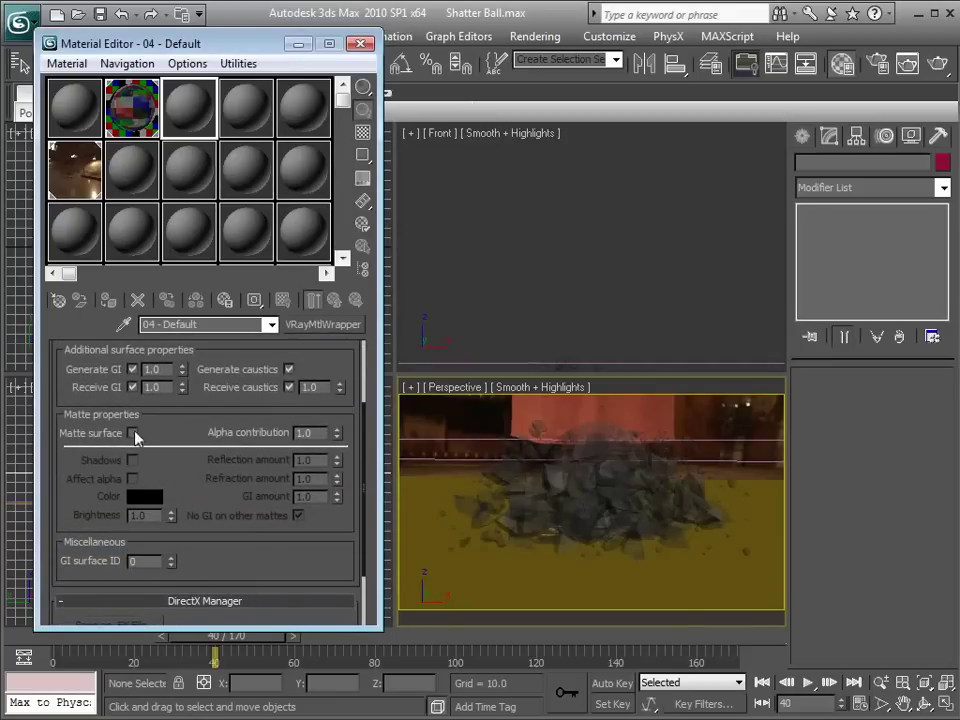
{"action": "left_click", "coordinate": [133, 434]}
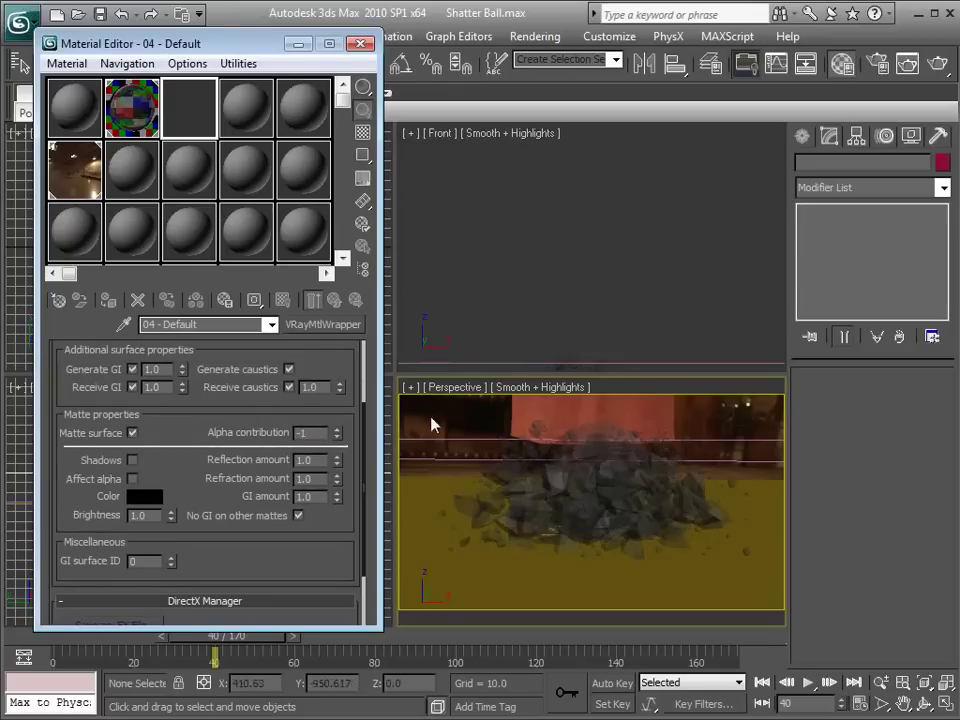
{"action": "left_click", "coordinate": [131, 460]}
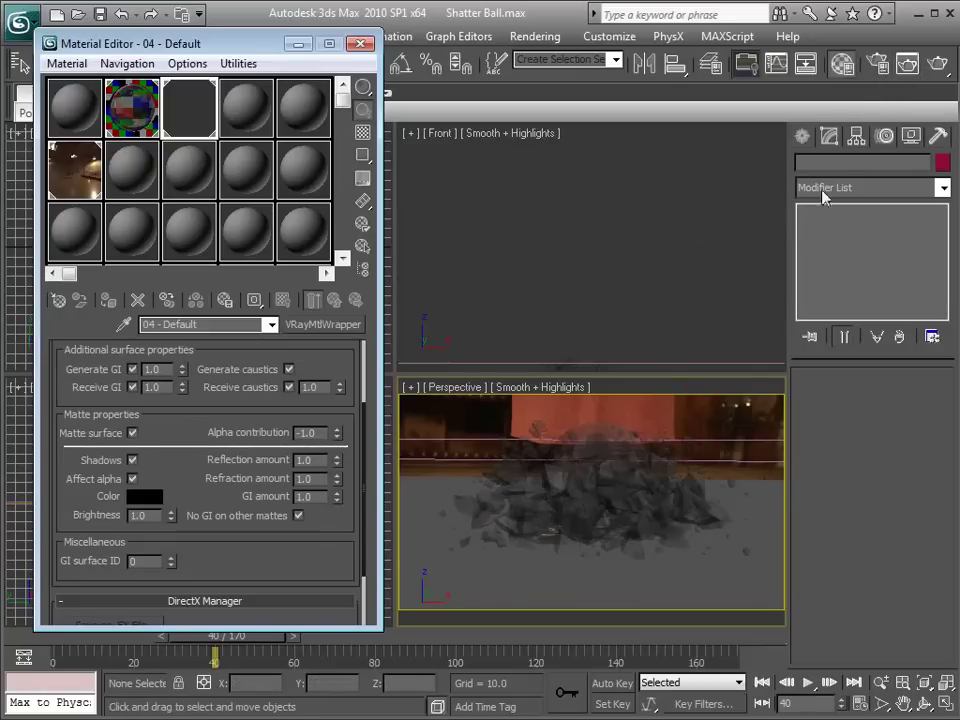
Render the Perspective view at frame 40, inspect its alpha channel and color image, and close the render window.
{"action": "key", "text": "shift+q"}
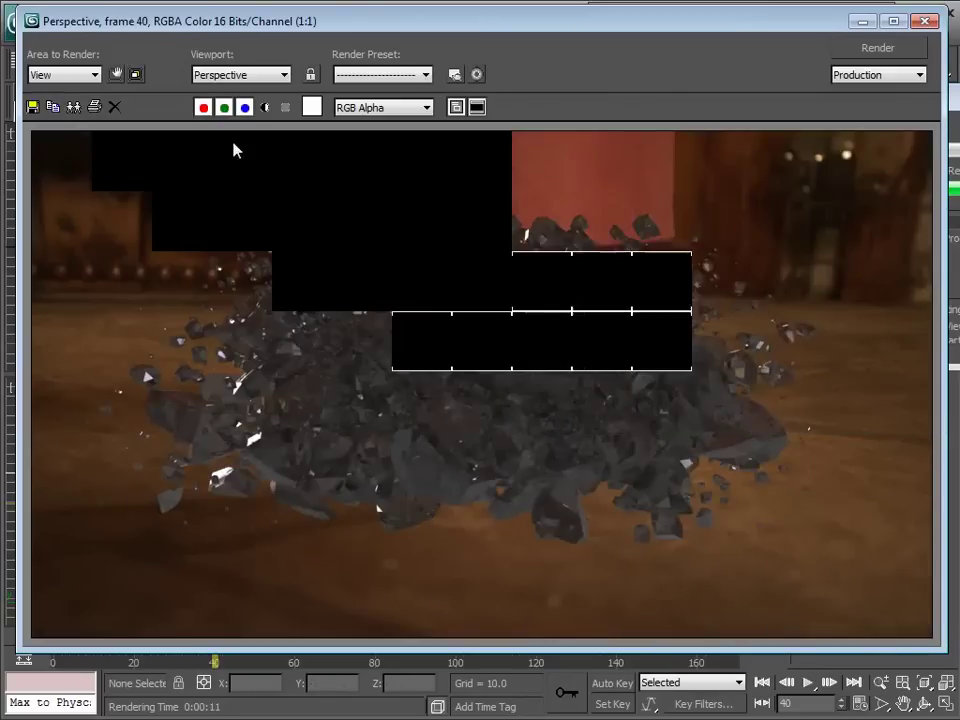
{"action": "left_click", "coordinate": [265, 107]}
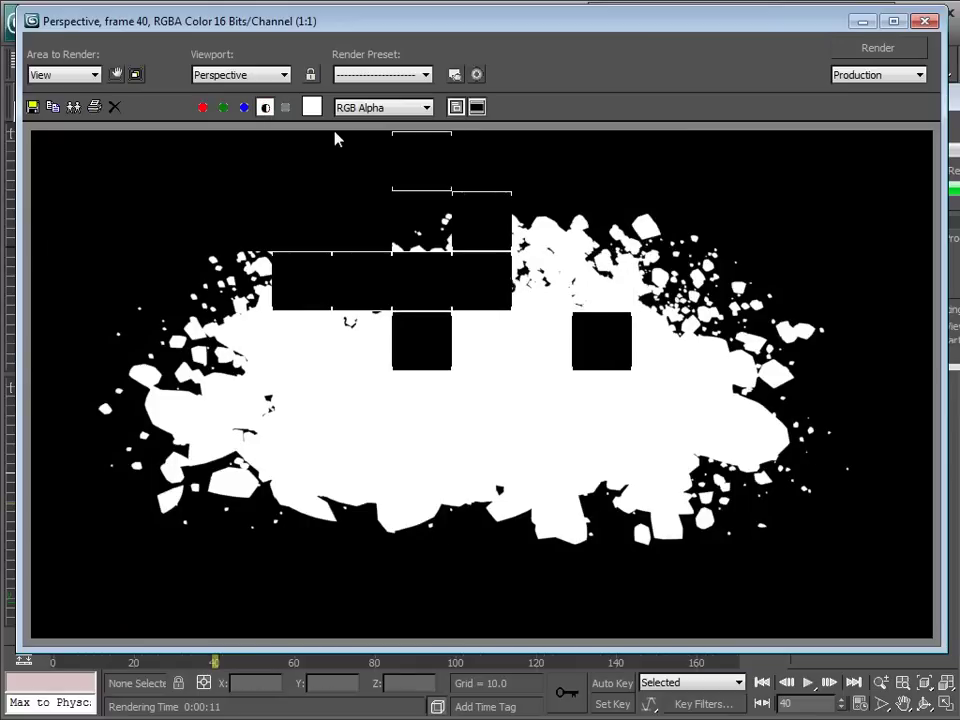
{"action": "left_click", "coordinate": [265, 107]}
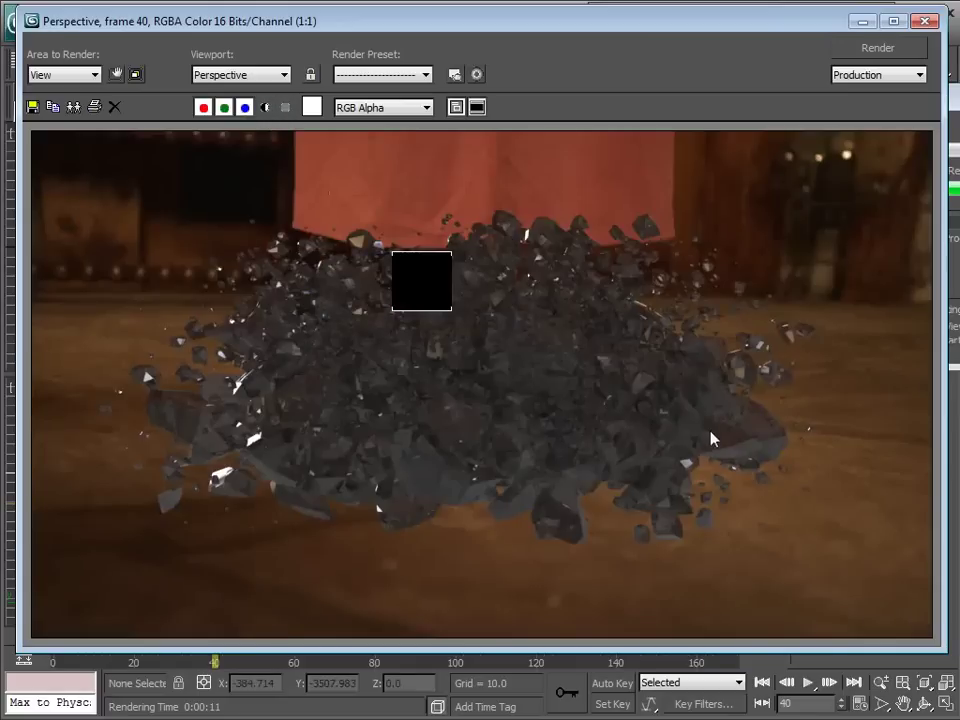
{"action": "left_click", "coordinate": [925, 21]}
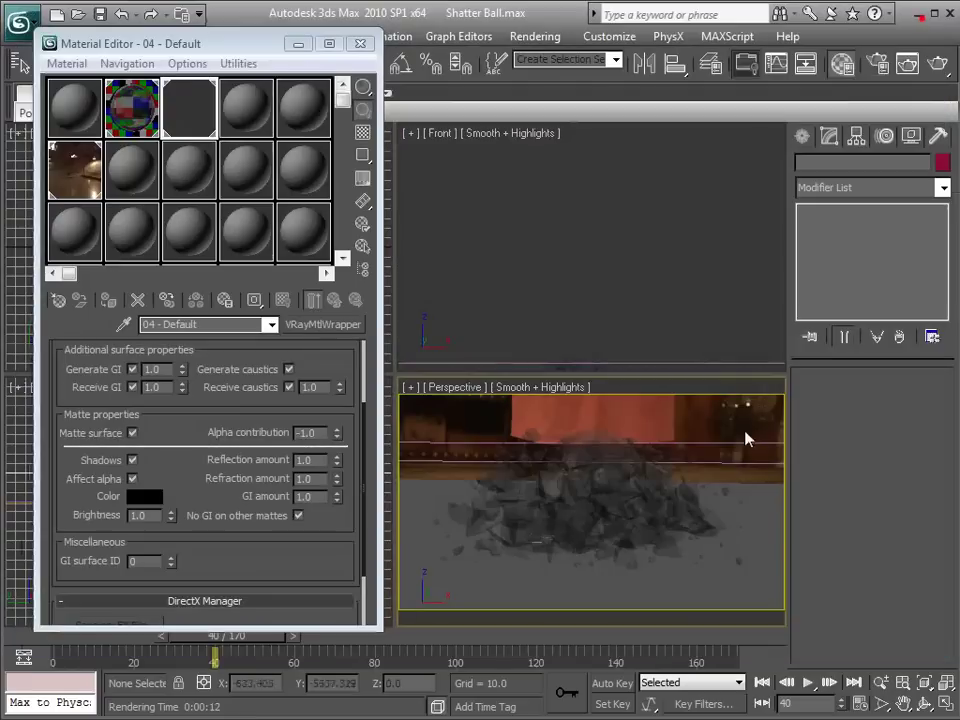
Turn on See-Through display in the ground box's object properties with the Perspective viewport maximized, and close the Material Editor.
{"action": "left_click", "coordinate": [772, 506]}
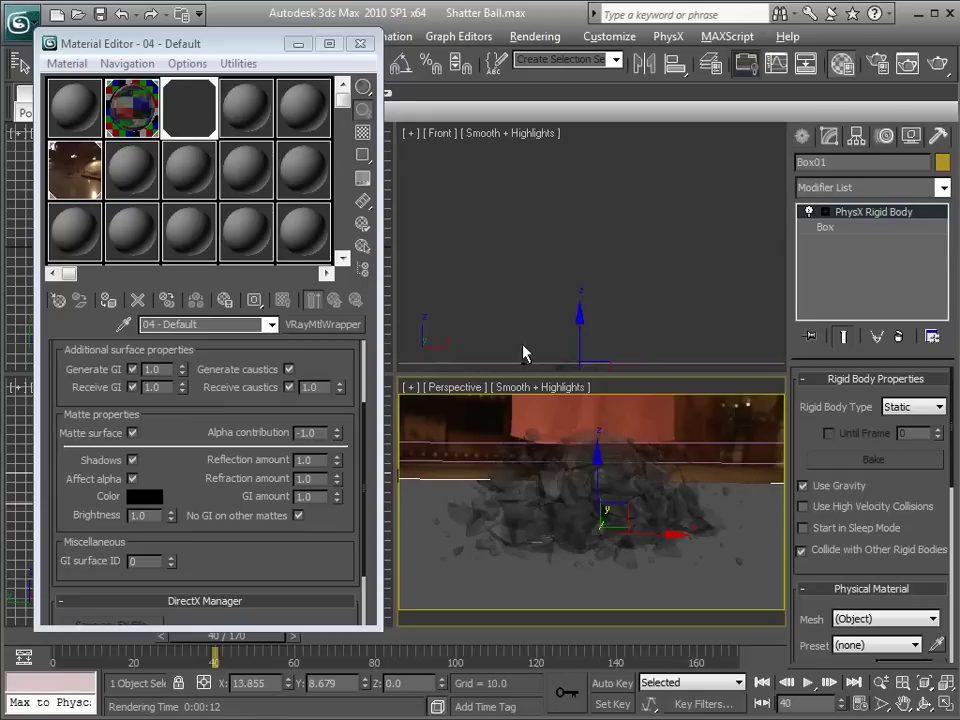
{"action": "key", "text": "alt+w"}
{"action": "right_click", "coordinate": [641, 338]}
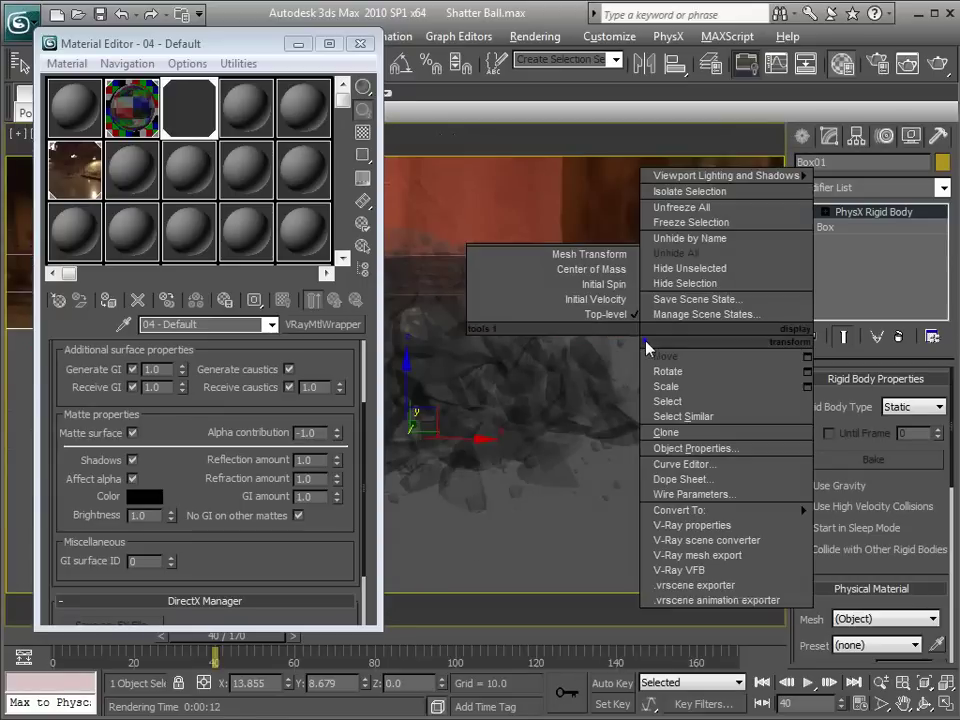
{"action": "left_click", "coordinate": [706, 448]}
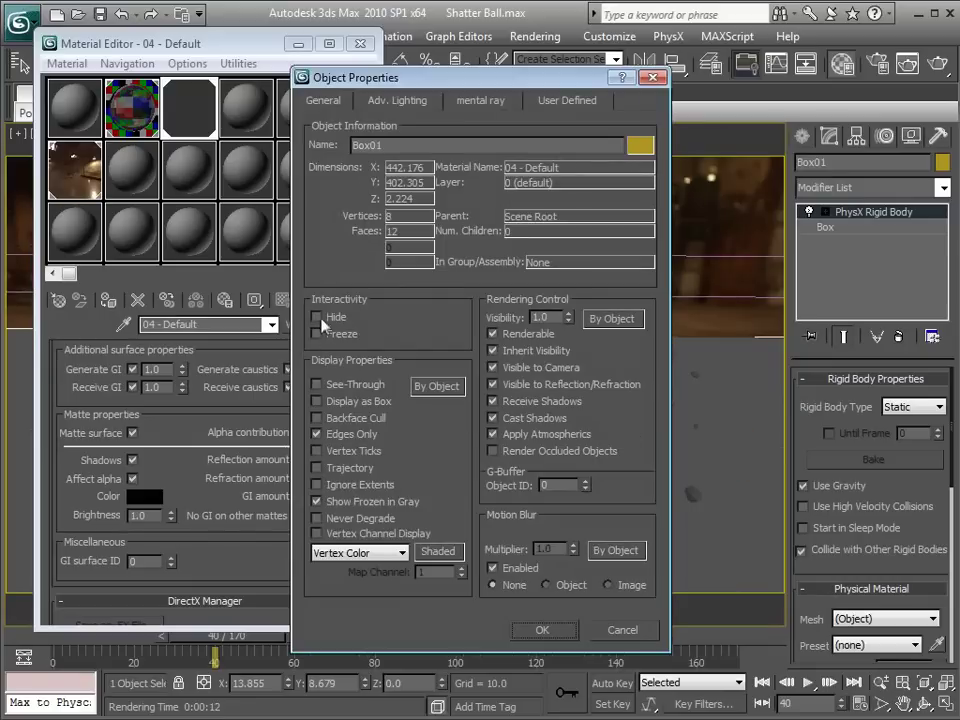
{"action": "left_click", "coordinate": [548, 632]}
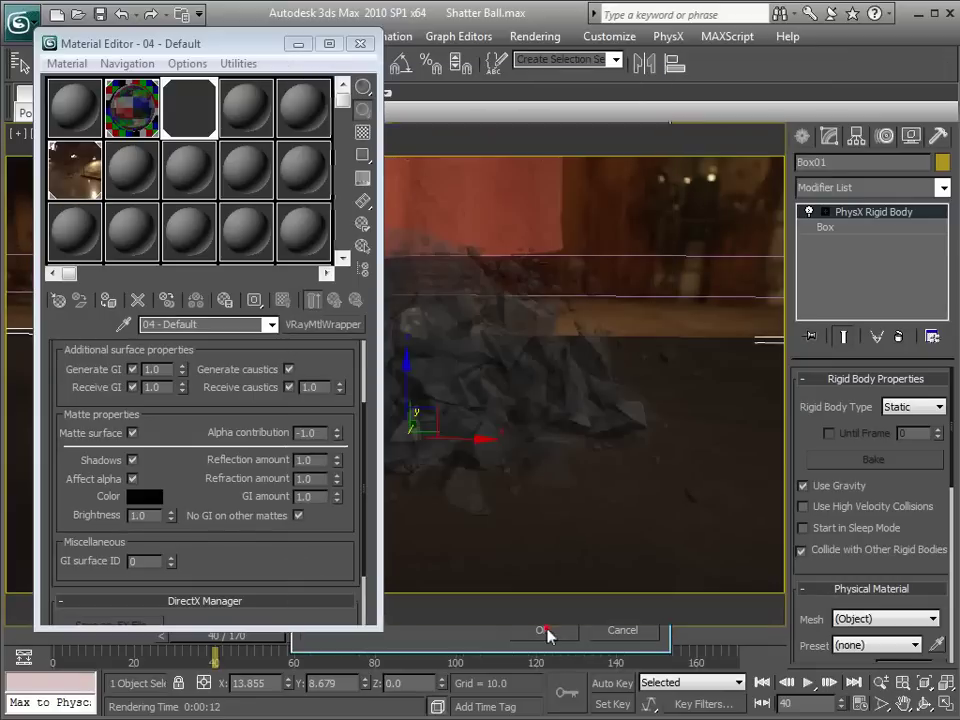
{"action": "left_click", "coordinate": [359, 44]}
Deselect the ground box, go to frame 46, and display the Perspective view in wireframe with the whole shattered sphere framed.
{"action": "left_click", "coordinate": [559, 257]}
{"action": "left_click_drag", "start_coordinate": [230, 639], "coordinate": [282, 640]}
{"action": "key", "text": "w"}
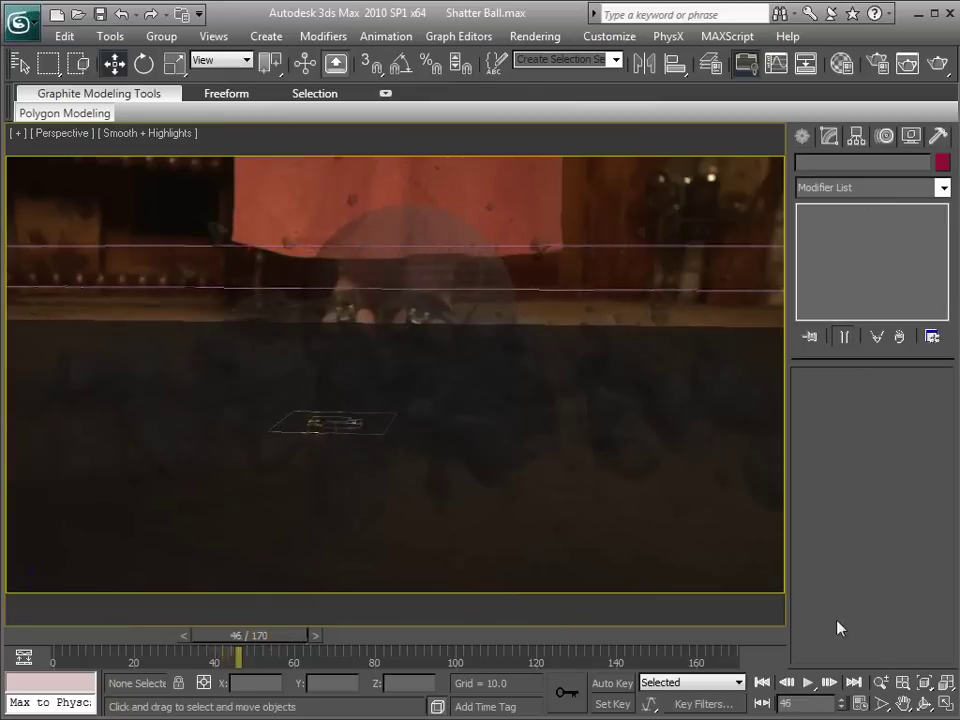
{"action": "left_click", "coordinate": [880, 683]}
{"action": "left_click_drag", "start_coordinate": [476, 364], "coordinate": [435, 364]}
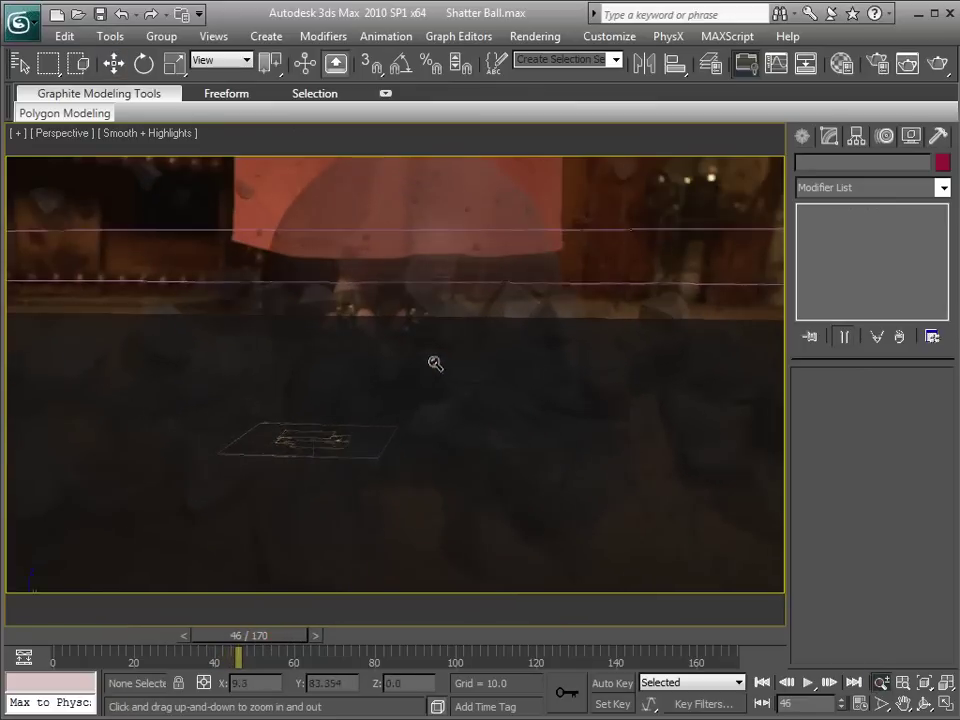
{"action": "left_click", "coordinate": [880, 706]}
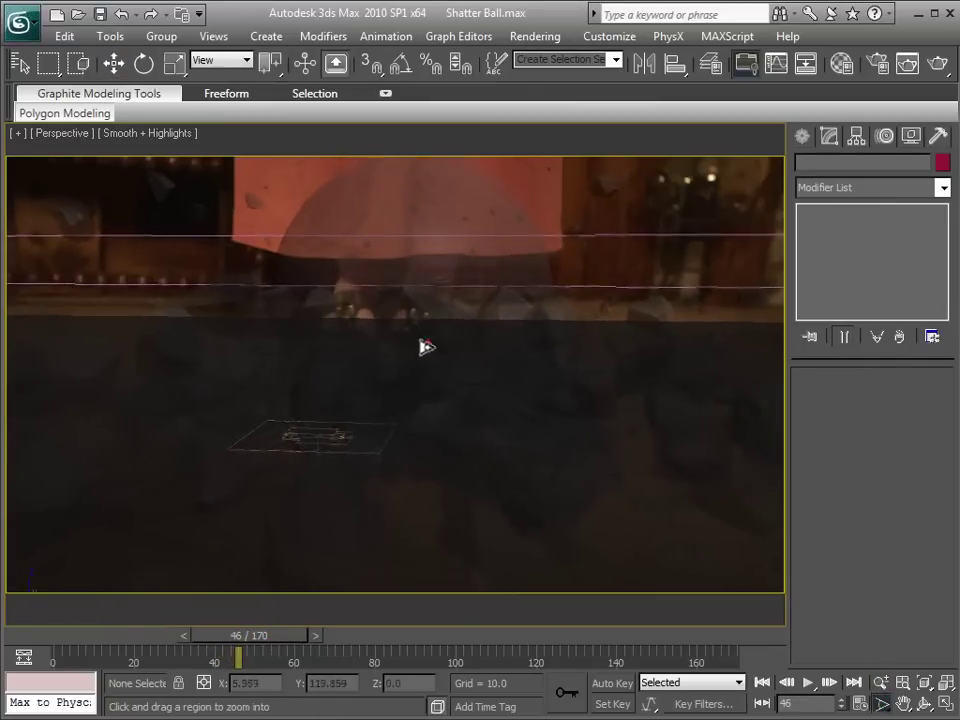
{"action": "key", "text": "F3"}
{"action": "scroll", "coordinate": [426, 386], "scroll_direction": "down", "scroll_amount": 3}
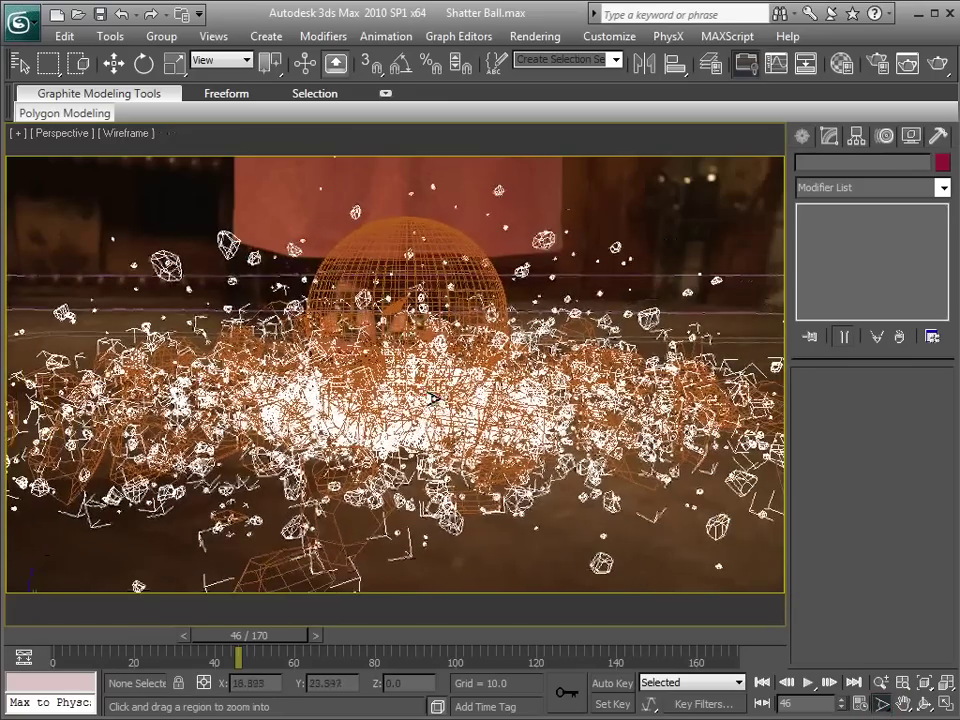
Restore the four-viewport layout with Perspective in wireframe and set the timeline to frame 42.
{"action": "left_click_drag", "start_coordinate": [280, 639], "coordinate": [257, 650]}
{"action": "key", "text": "F3"}
{"action": "key", "text": "F4"}
{"action": "key", "text": "F4"}
{"action": "right_click", "coordinate": [648, 252]}
{"action": "left_click", "coordinate": [639, 244]}
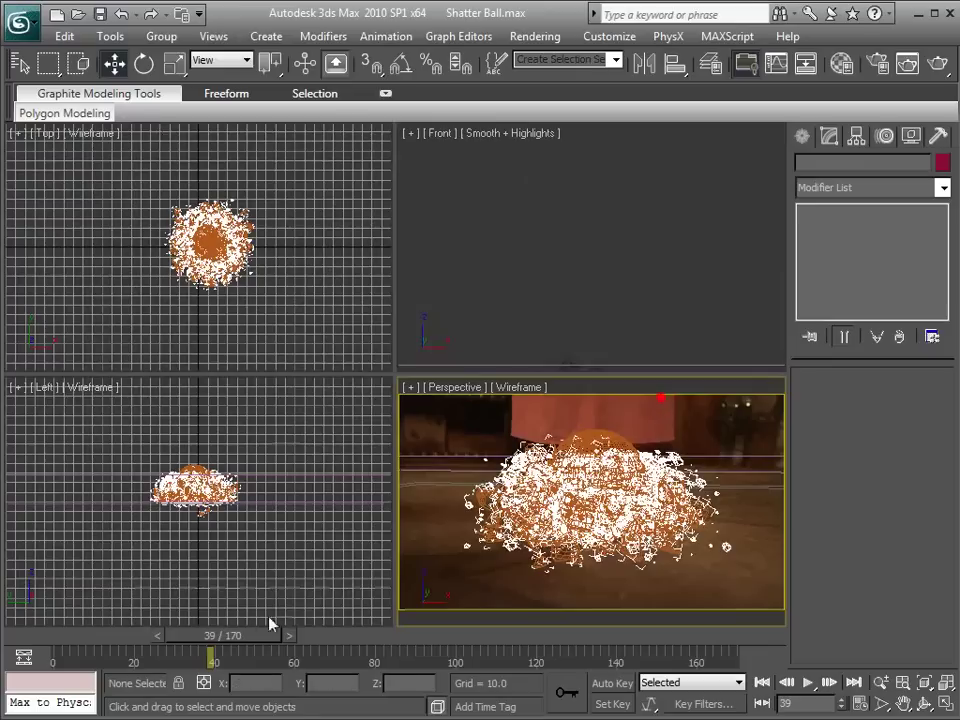
{"action": "left_click_drag", "start_coordinate": [214, 643], "coordinate": [258, 638]}
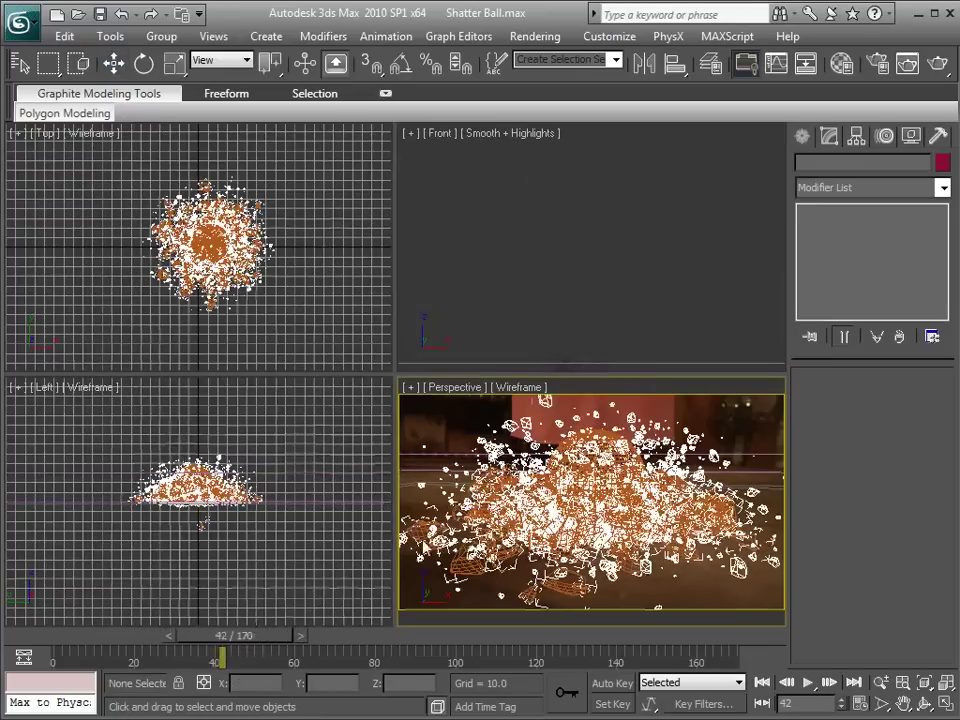
Create a V-Ray plane light over the debris in the Top view, with half-length about 71 and half-width about 36.
{"action": "left_click", "coordinate": [803, 137]}
{"action": "left_click", "coordinate": [854, 166]}
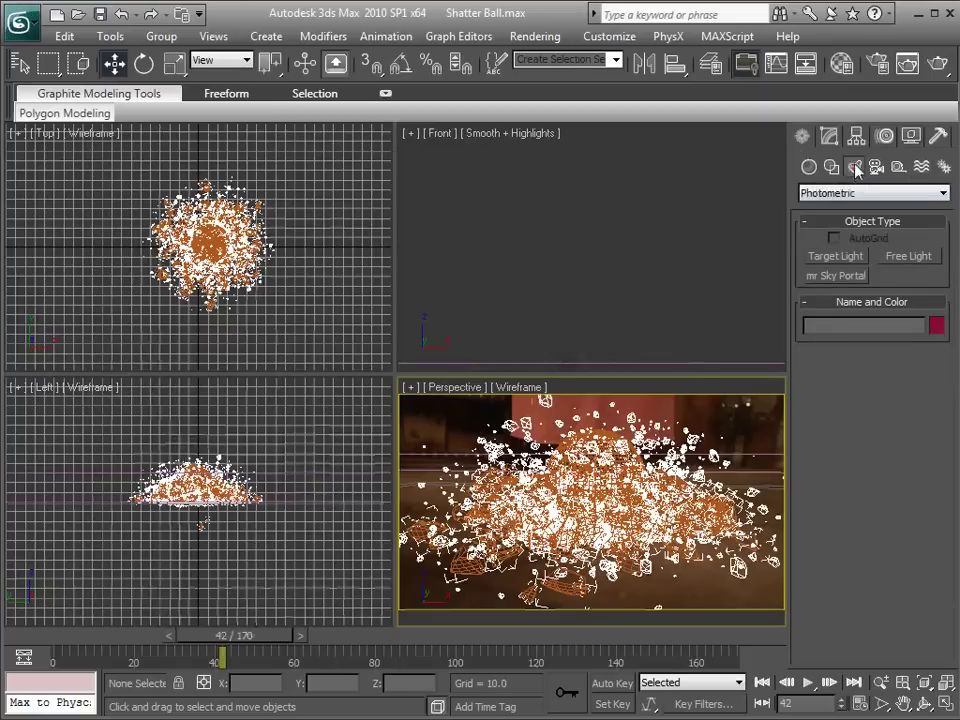
{"action": "left_click", "coordinate": [842, 193]}
{"action": "left_click", "coordinate": [822, 236]}
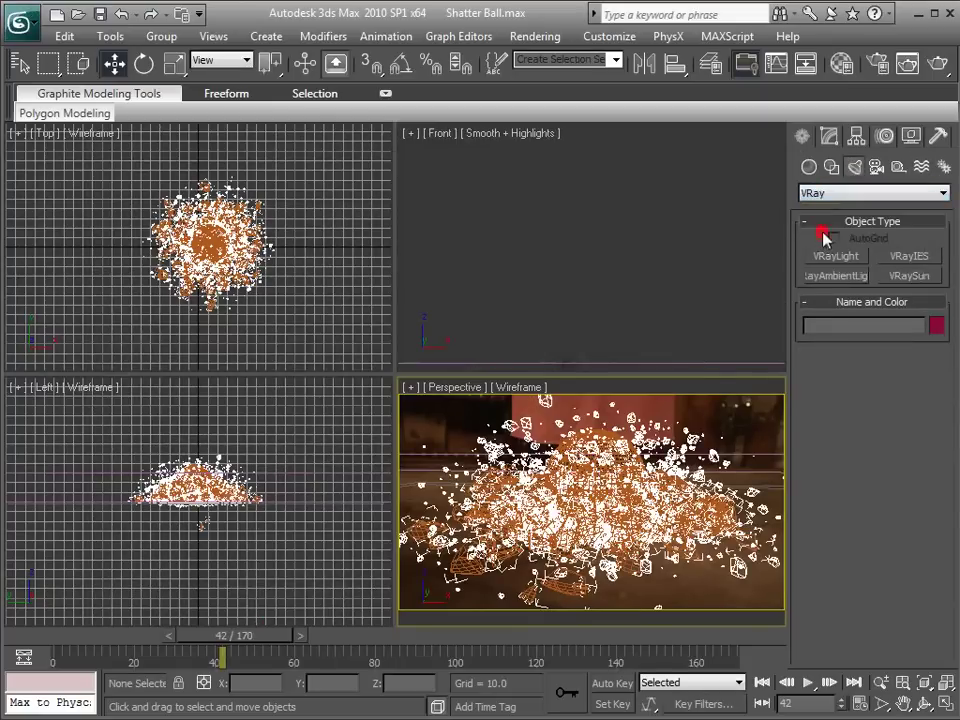
{"action": "left_click", "coordinate": [836, 257]}
{"action": "middle_click_drag", "start_coordinate": [264, 240], "coordinate": [253, 256]}
{"action": "left_click_drag", "start_coordinate": [139, 238], "coordinate": [275, 308]}
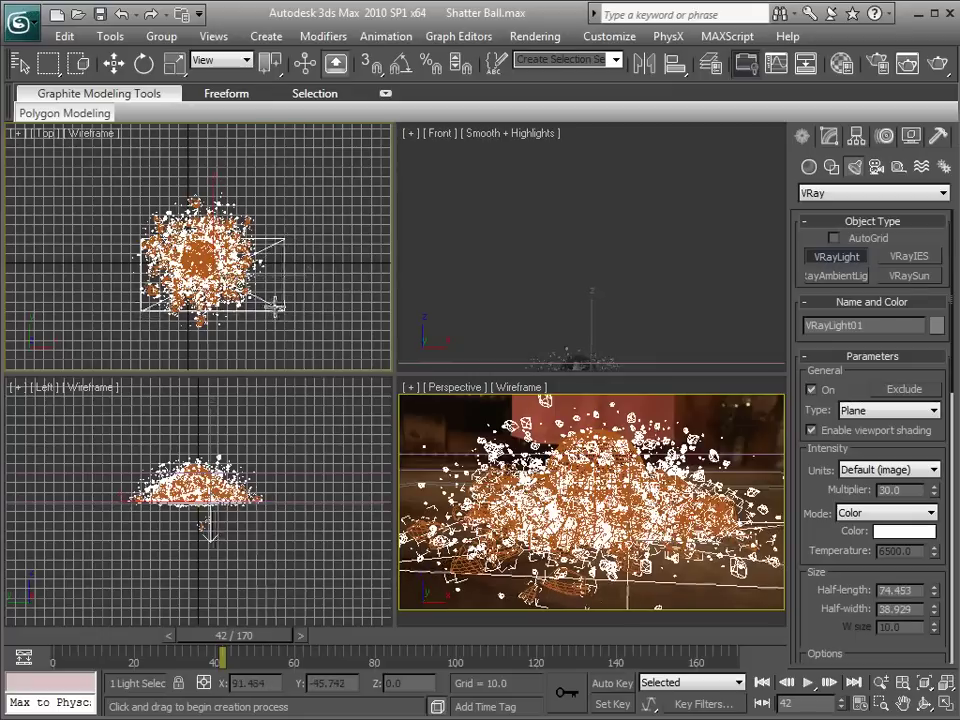
{"action": "key", "text": "w"}
{"action": "right_click", "coordinate": [256, 262]}
Raise the plane light in the Front view to a height of about 239, checking its placement at frames 15 and 42.
{"action": "middle_click_drag", "start_coordinate": [602, 287], "coordinate": [600, 232]}
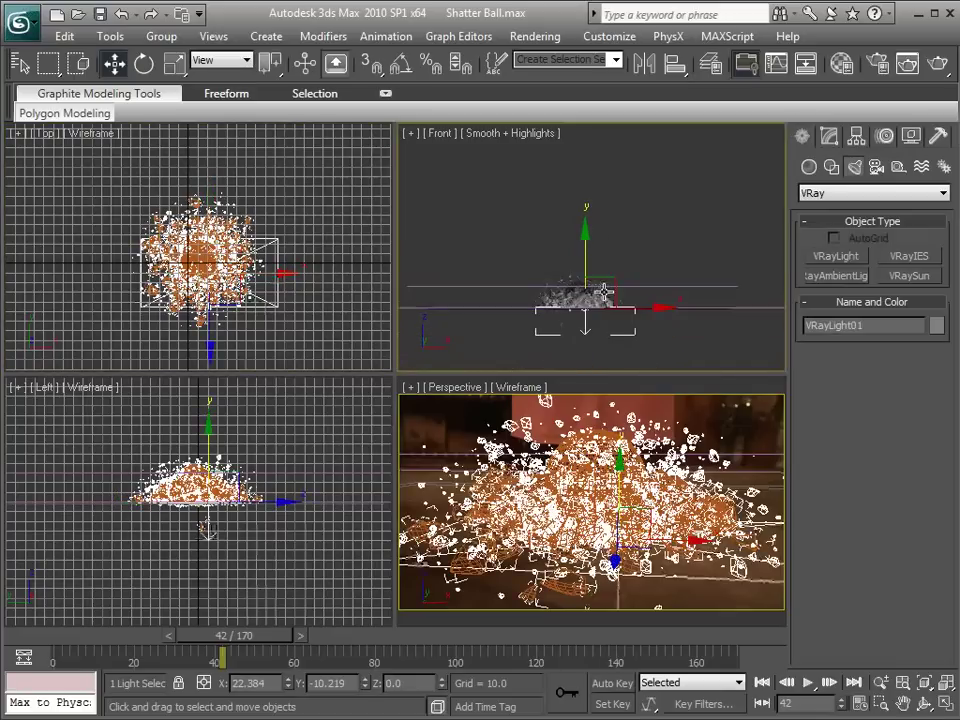
{"action": "left_click_drag", "start_coordinate": [619, 281], "coordinate": [606, 221]}
{"action": "middle_click_drag", "start_coordinate": [630, 222], "coordinate": [634, 281]}
{"action": "scroll", "coordinate": [590, 262], "scroll_direction": "down", "scroll_amount": 2}
{"action": "left_click_drag", "start_coordinate": [581, 258], "coordinate": [559, 175]}
{"action": "left_click_drag", "start_coordinate": [250, 635], "coordinate": [113, 638]}
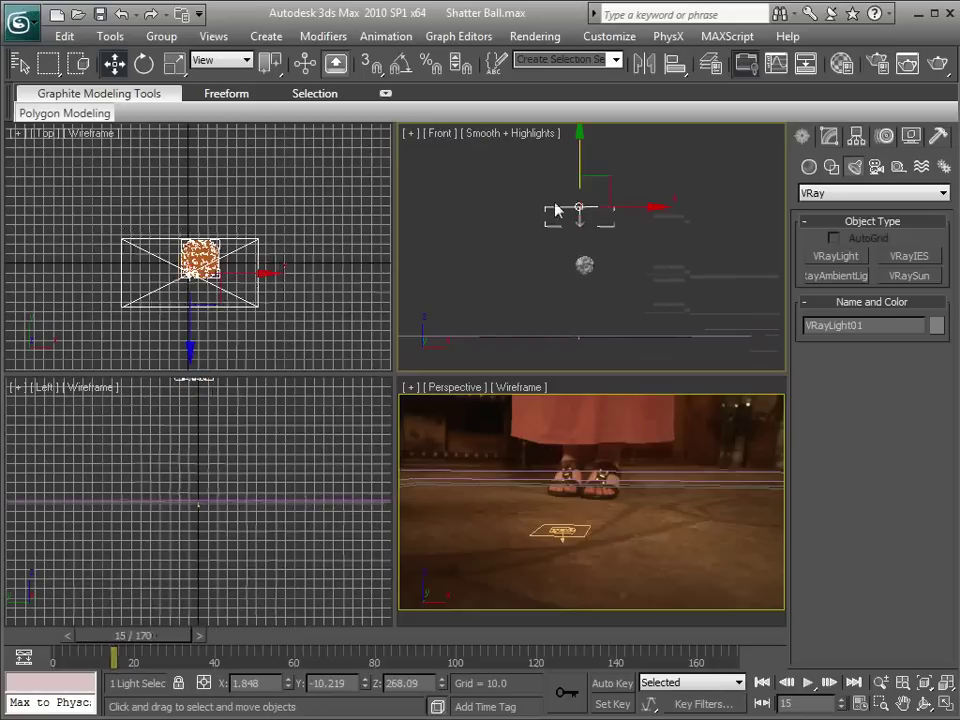
{"action": "left_click_drag", "start_coordinate": [165, 645], "coordinate": [272, 652]}
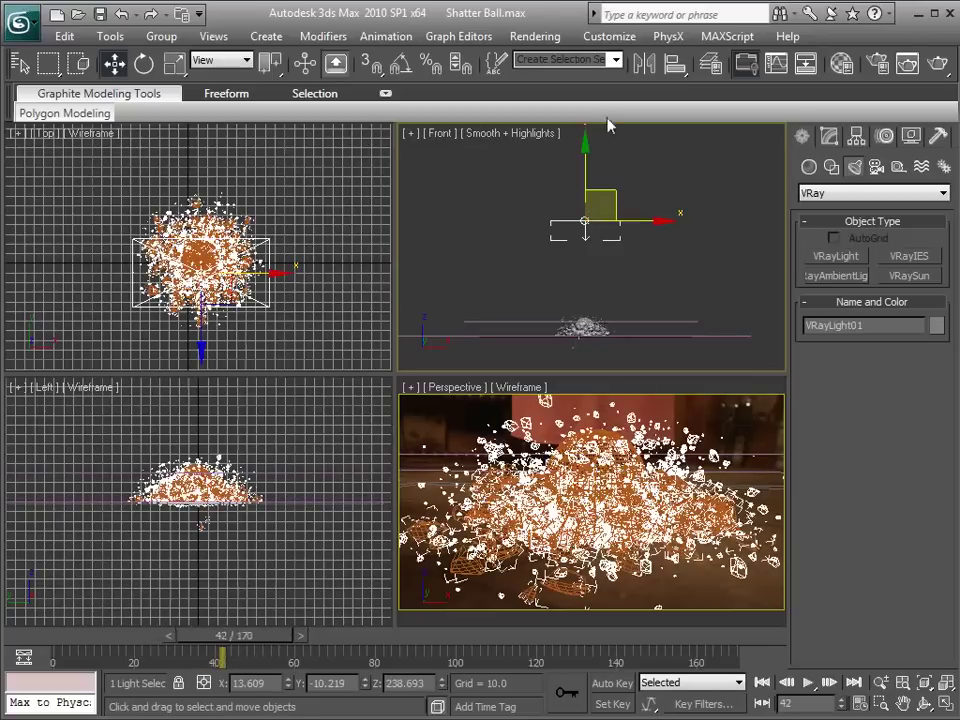
Review the plane light's options, enlarge the Perspective viewport, go to frame 39, and deselect the light.
{"action": "left_click", "coordinate": [829, 136]}
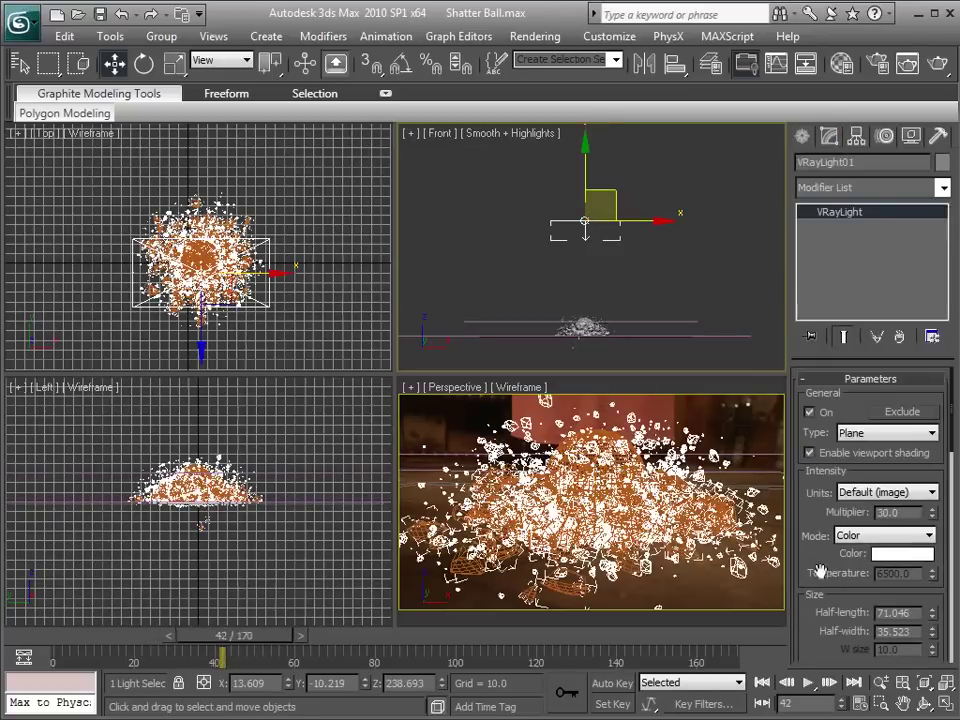
{"action": "scroll", "coordinate": [820, 570], "scroll_direction": "down", "scroll_amount": 5}
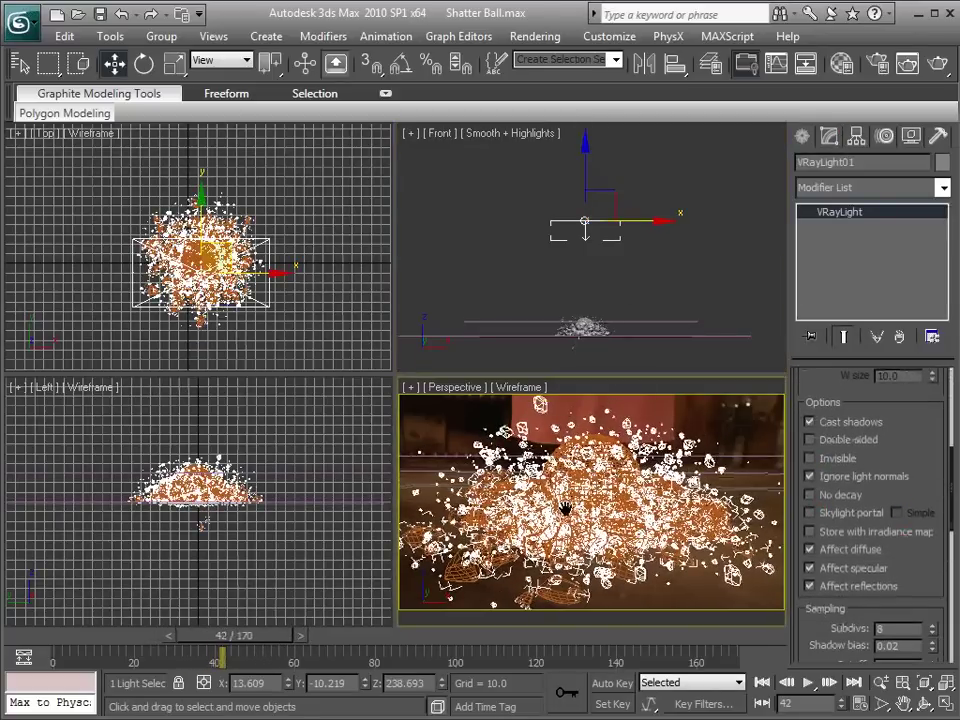
{"action": "left_click_drag", "start_coordinate": [395, 376], "coordinate": [310, 305]}
{"action": "middle_click_drag", "start_coordinate": [521, 474], "coordinate": [519, 478]}
{"action": "left_click_drag", "start_coordinate": [262, 638], "coordinate": [211, 645]}
{"action": "left_click", "coordinate": [697, 400]}
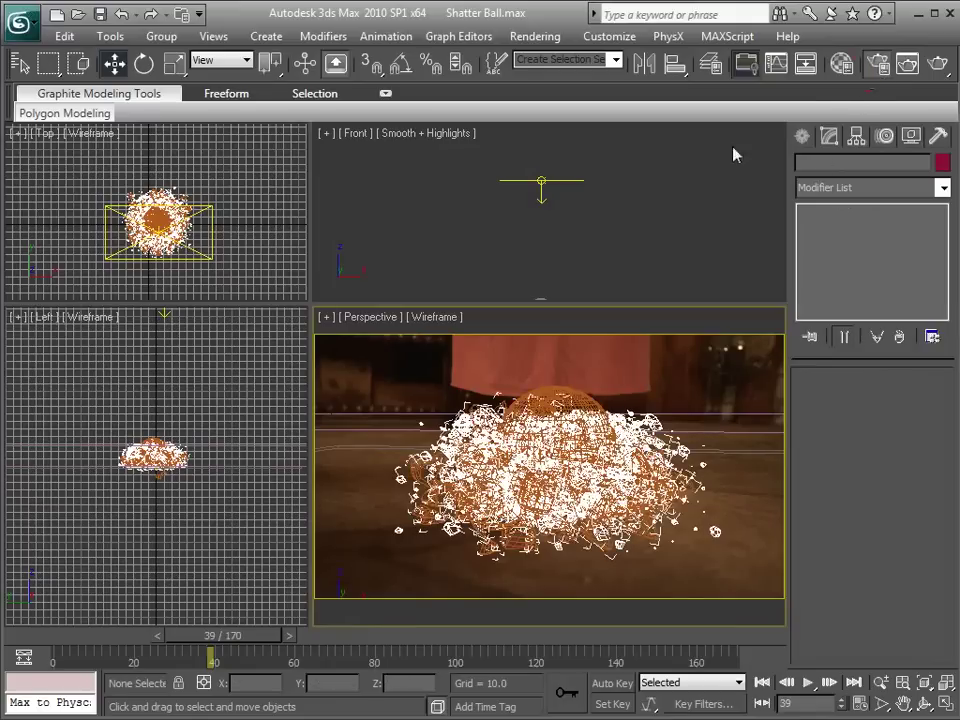
Set the render output width to 640 with proportional height and render the Perspective view at frame 39.
{"action": "key", "text": "F10"}
{"action": "left_click", "coordinate": [442, 58]}
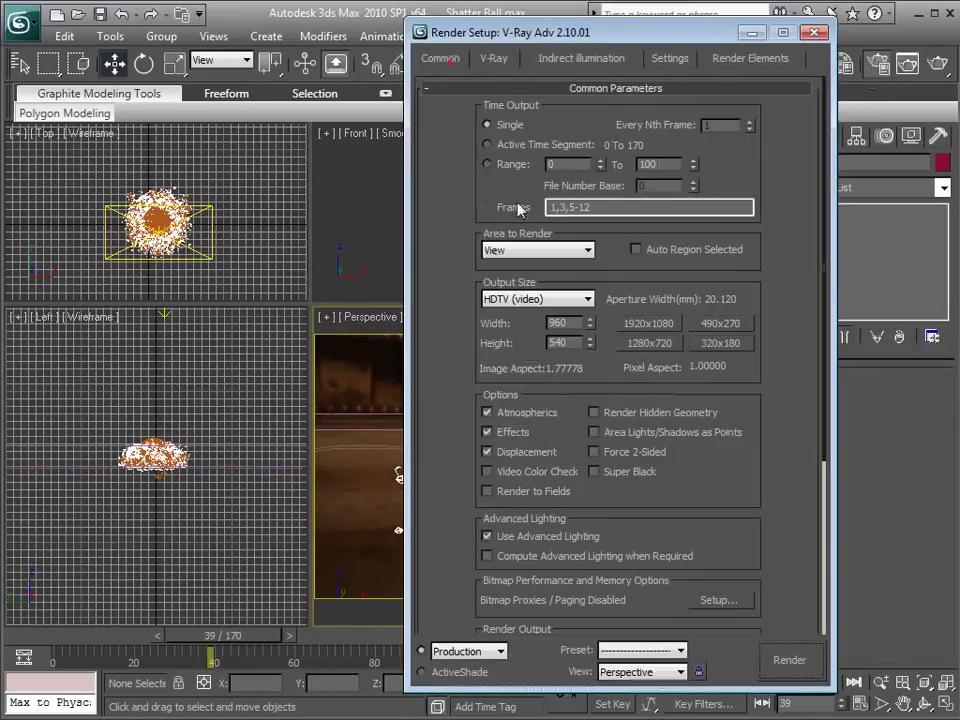
{"action": "double_click", "coordinate": [573, 323]}
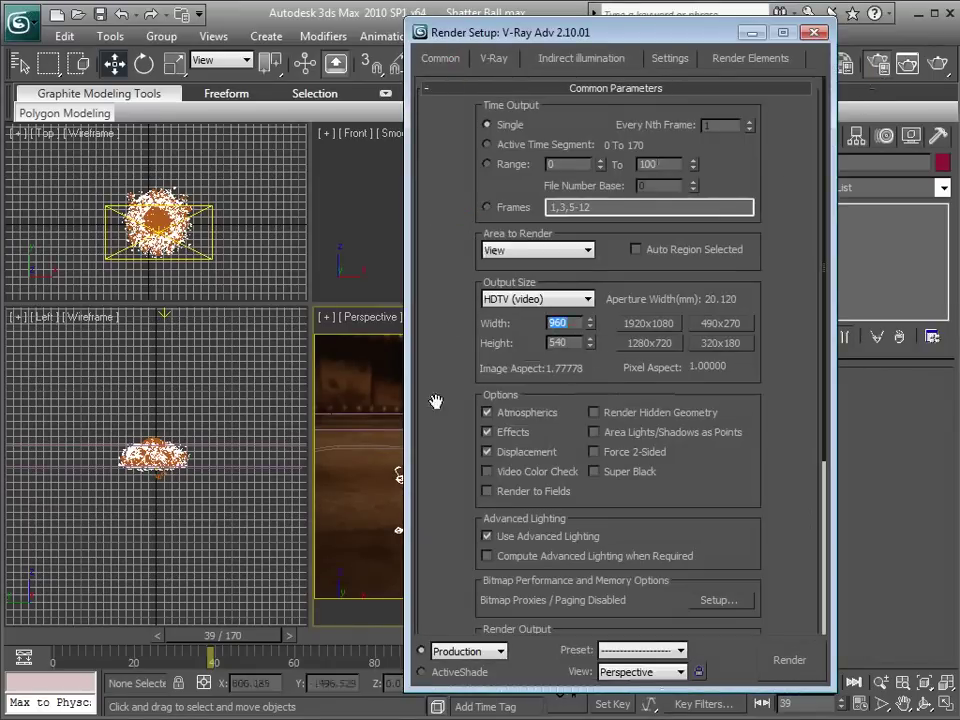
{"action": "type", "text": "640"}
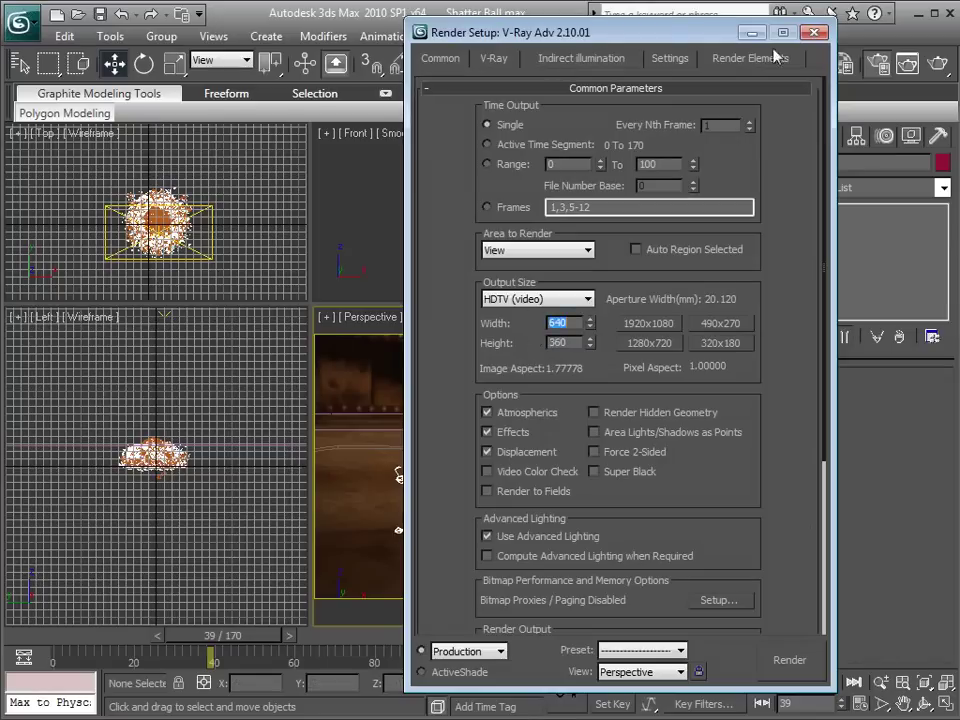
{"action": "left_click", "coordinate": [814, 34]}
{"action": "key", "text": "shift+q"}
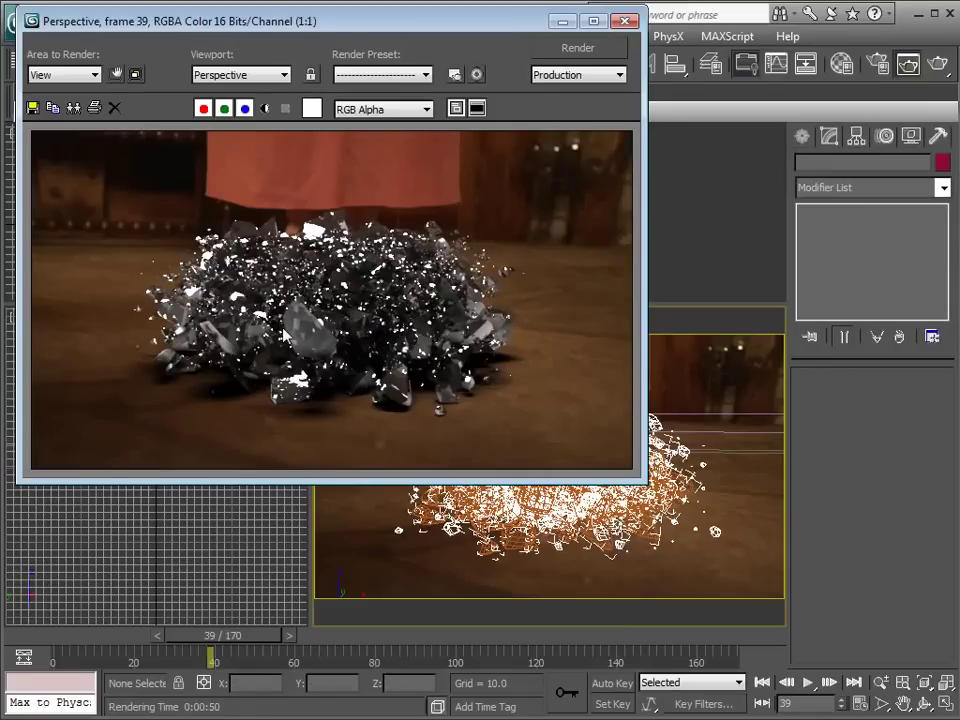
{"action": "left_click_drag", "start_coordinate": [318, 28], "coordinate": [376, 74]}
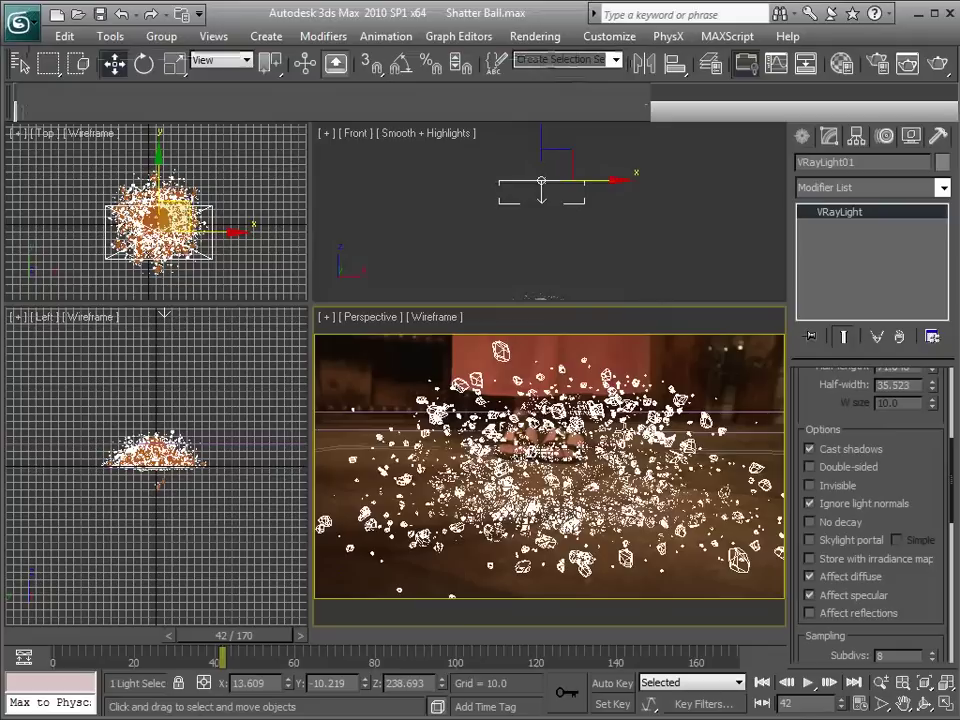
Turn off PF Source 01 in Particle View, close it, and clear the selection.
{"action": "key", "text": "6"}
{"action": "middle_click_drag", "start_coordinate": [257, 236], "coordinate": [133, 221]}
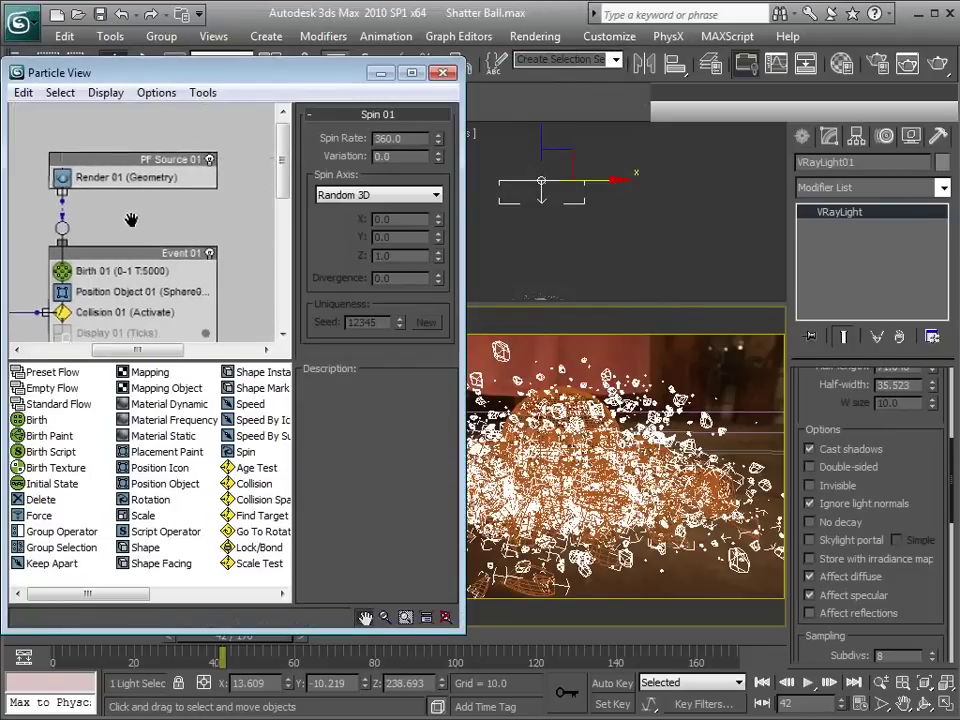
{"action": "left_click", "coordinate": [211, 158]}
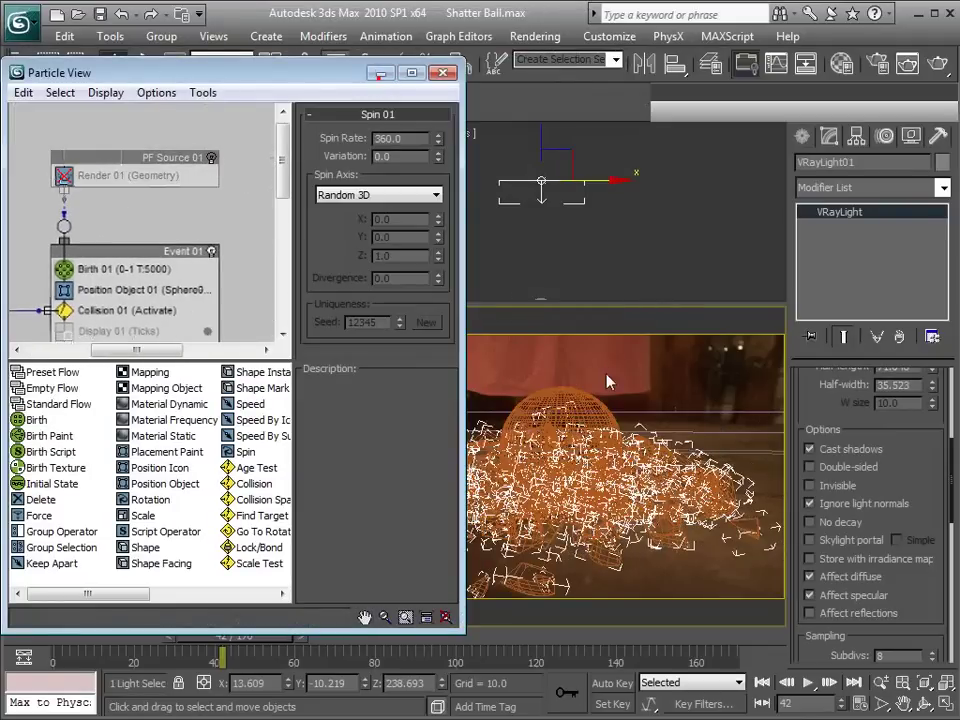
{"action": "key", "text": "6"}
{"action": "left_click", "coordinate": [617, 360]}
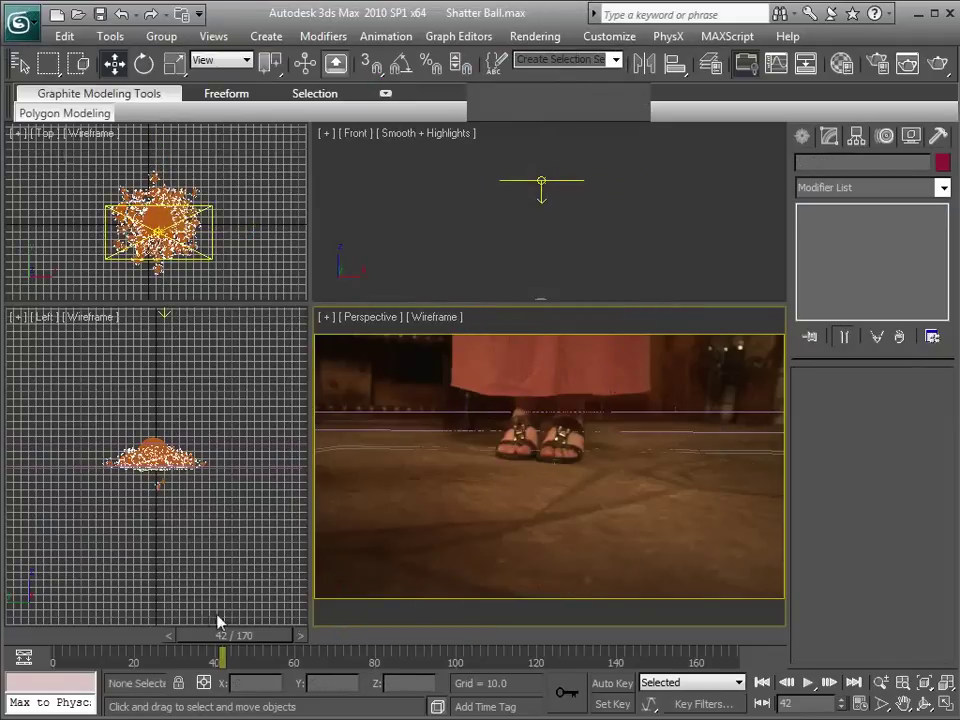
Shade the Perspective view at frame 43, select the plane light, and turn off its Cast shadows option.
{"action": "mouse_move", "coordinate": [245, 641]}
{"action": "left_mouse_down"}
{"action": "mouse_move", "coordinate": [266, 639]}
{"action": "mouse_move", "coordinate": [223, 639]}
{"action": "mouse_move", "coordinate": [248, 640]}
{"action": "left_mouse_up"}
{"action": "left_click", "coordinate": [672, 357]}
{"action": "middle_click_drag", "start_coordinate": [604, 488], "coordinate": [607, 483]}
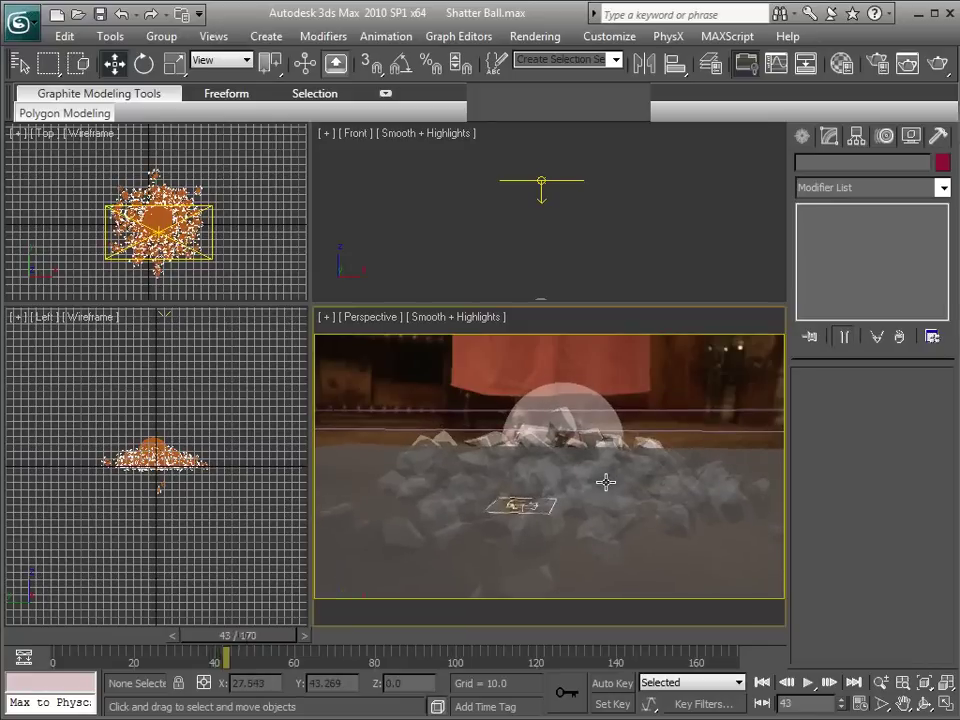
{"action": "left_click", "coordinate": [543, 181]}
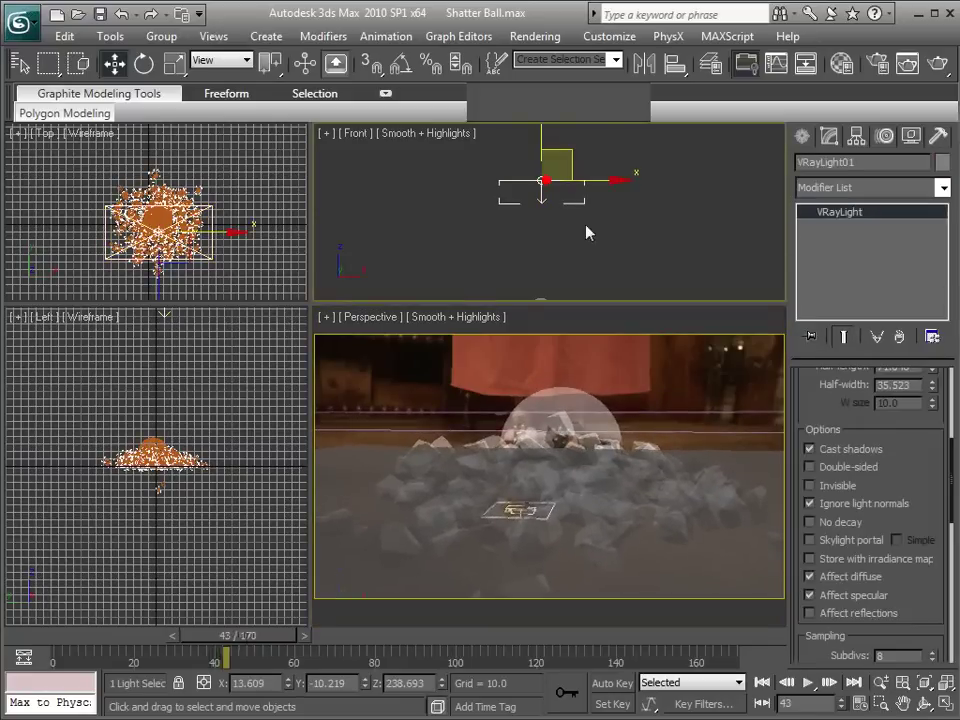
{"action": "left_click", "coordinate": [812, 450]}
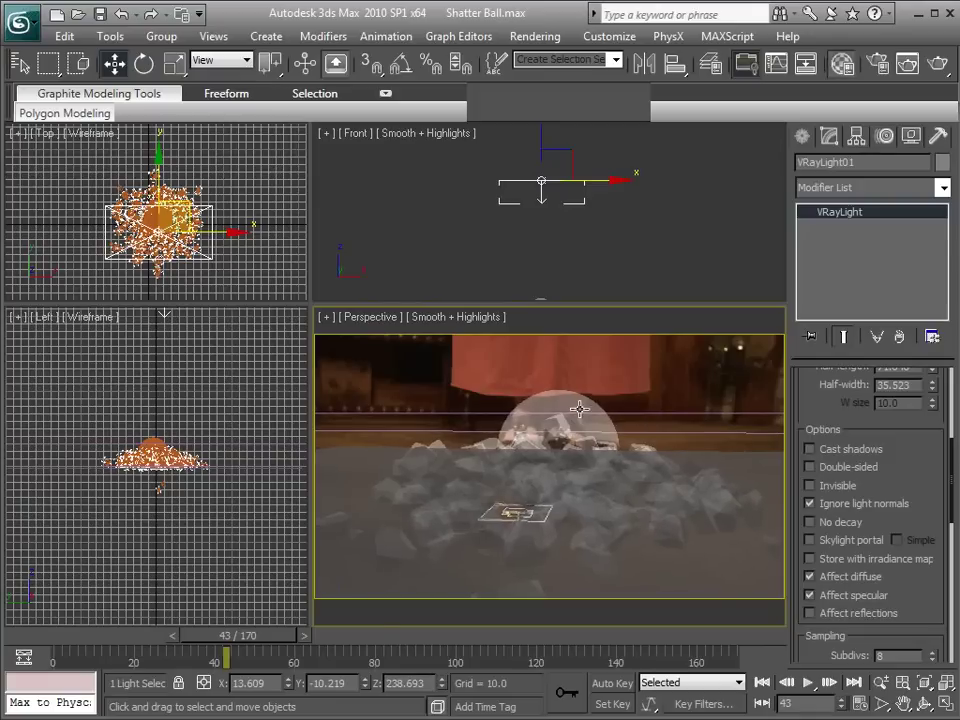
Select the Glass material in the Material Editor and give the plane light a pale beige color sampled from the Perspective viewport.
{"action": "key", "text": "m"}
{"action": "double_click", "coordinate": [145, 109]}
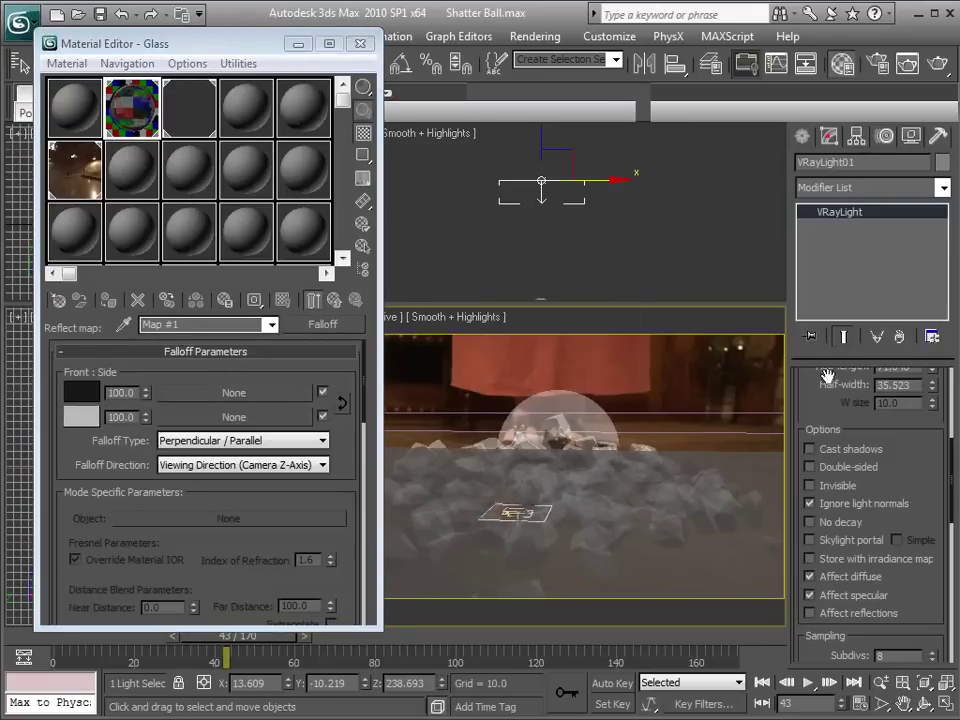
{"action": "scroll", "coordinate": [827, 374], "scroll_direction": "up", "scroll_amount": 5}
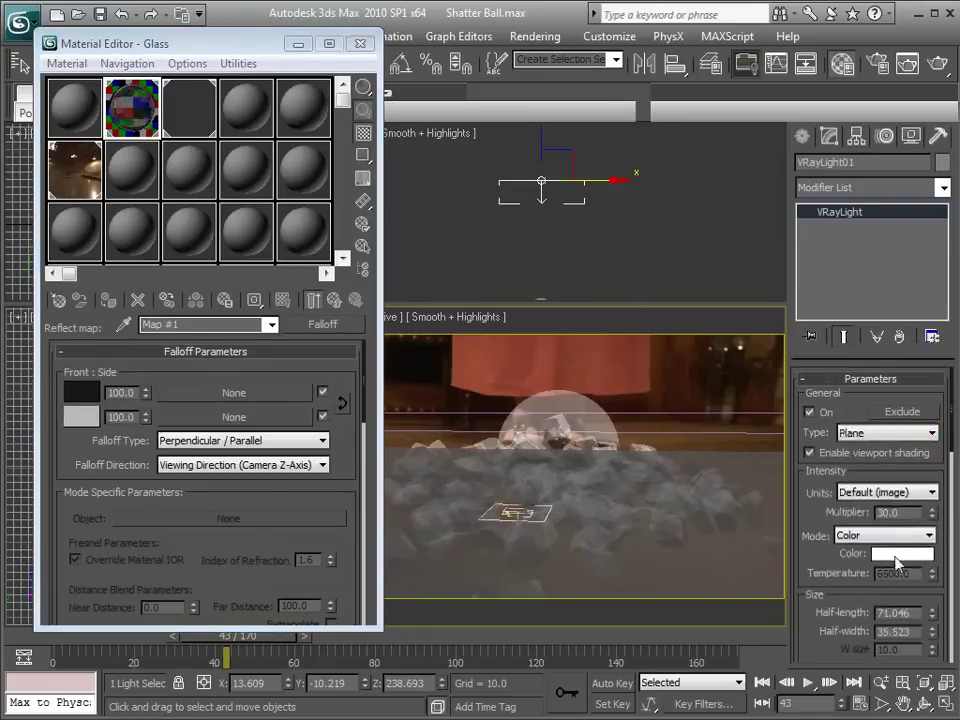
{"action": "left_click", "coordinate": [900, 553]}
{"action": "left_click_drag", "start_coordinate": [612, 368], "coordinate": [447, 135]}
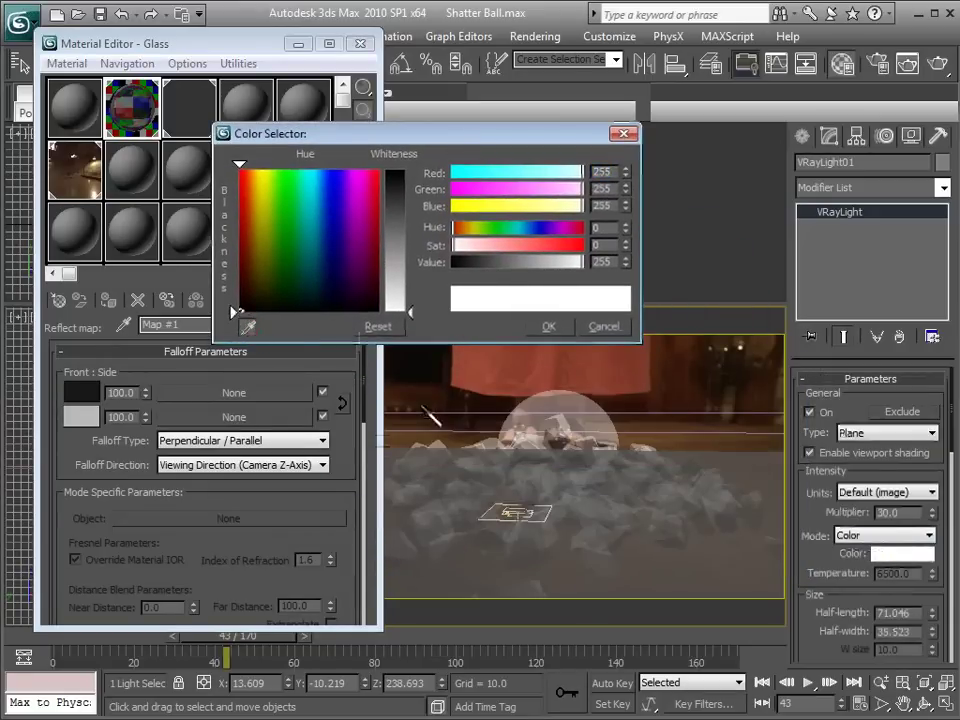
{"action": "left_click", "coordinate": [676, 452]}
{"action": "left_click_drag", "start_coordinate": [404, 228], "coordinate": [402, 262]}
{"action": "left_click", "coordinate": [549, 326]}
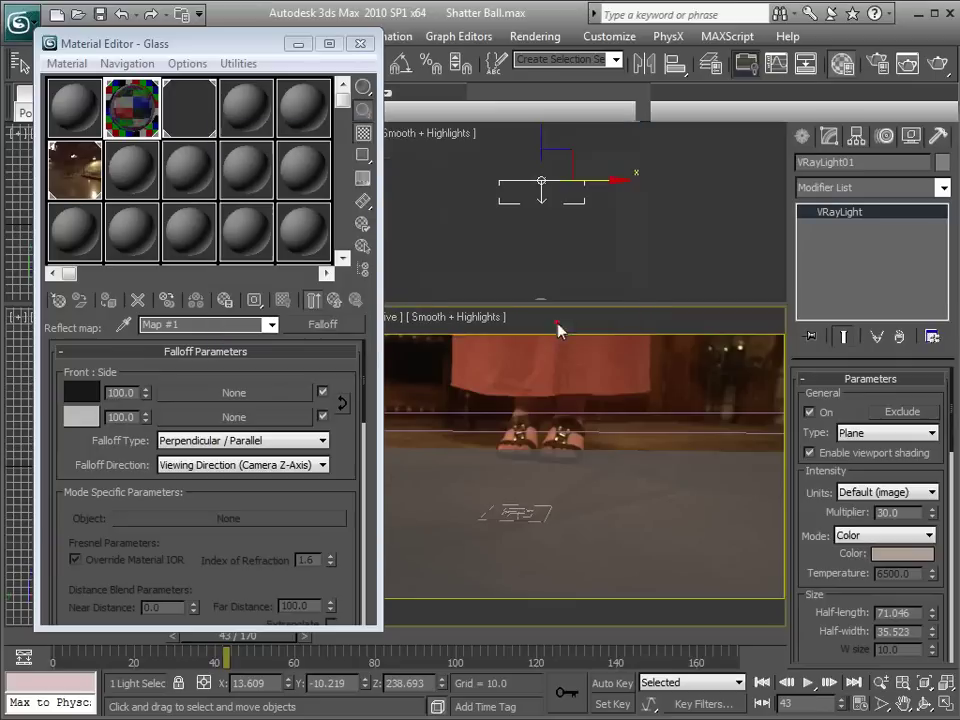
Enable the plane light's Cast shadows and Affect reflections, raise its multiplier to about 38 at frame 45, and deselect it.
{"action": "left_click", "coordinate": [540, 184]}
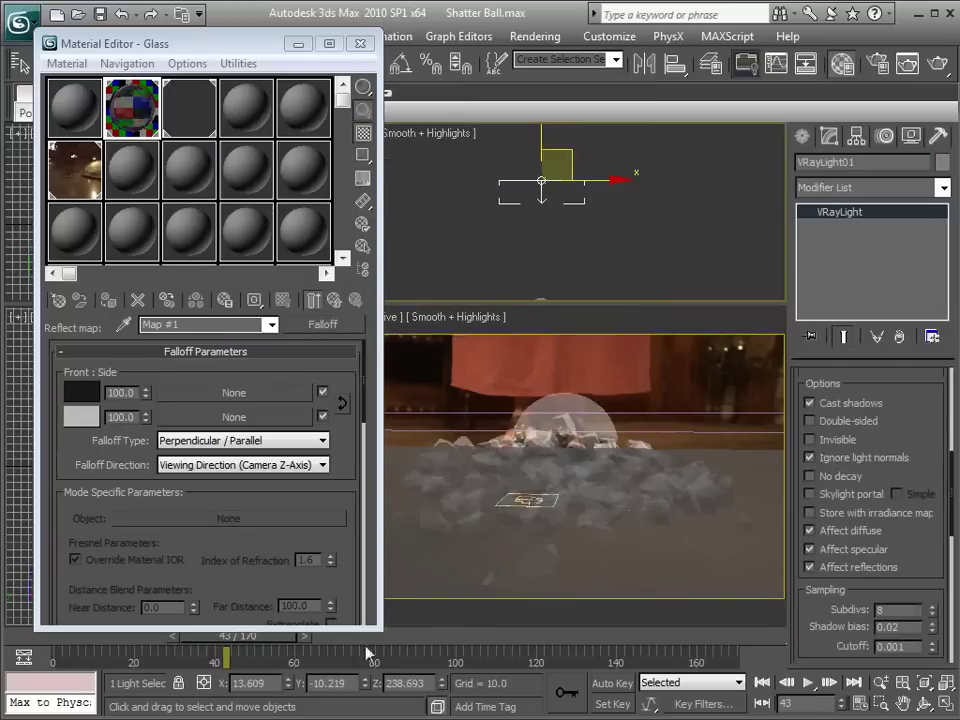
{"action": "left_click_drag", "start_coordinate": [279, 638], "coordinate": [287, 638]}
{"action": "left_click_drag", "start_coordinate": [913, 421], "coordinate": [914, 690]}
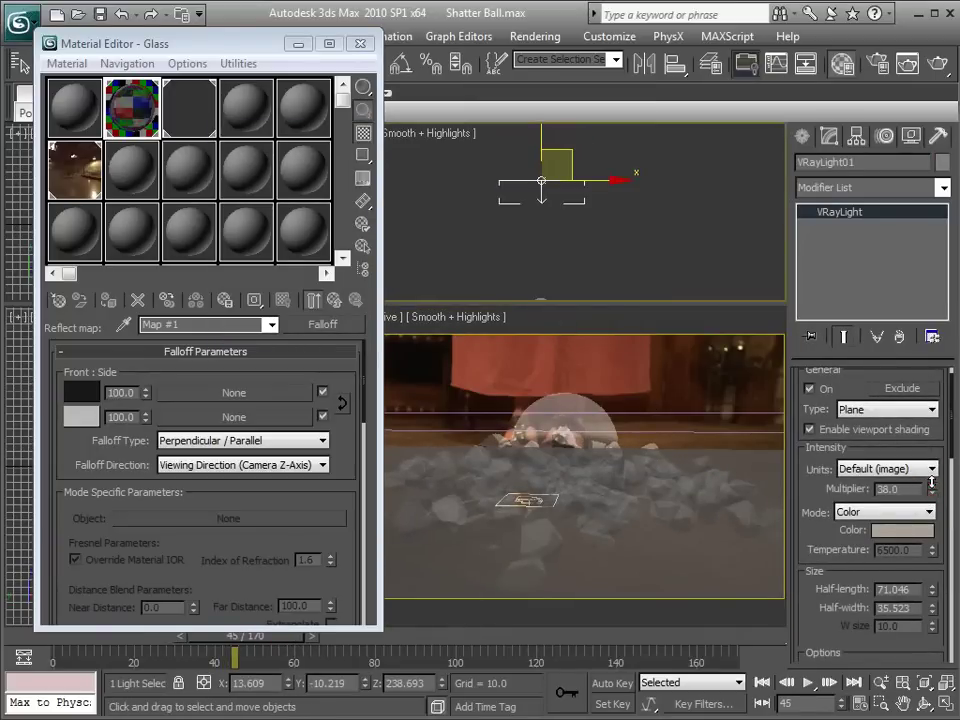
{"action": "left_click", "coordinate": [675, 388]}
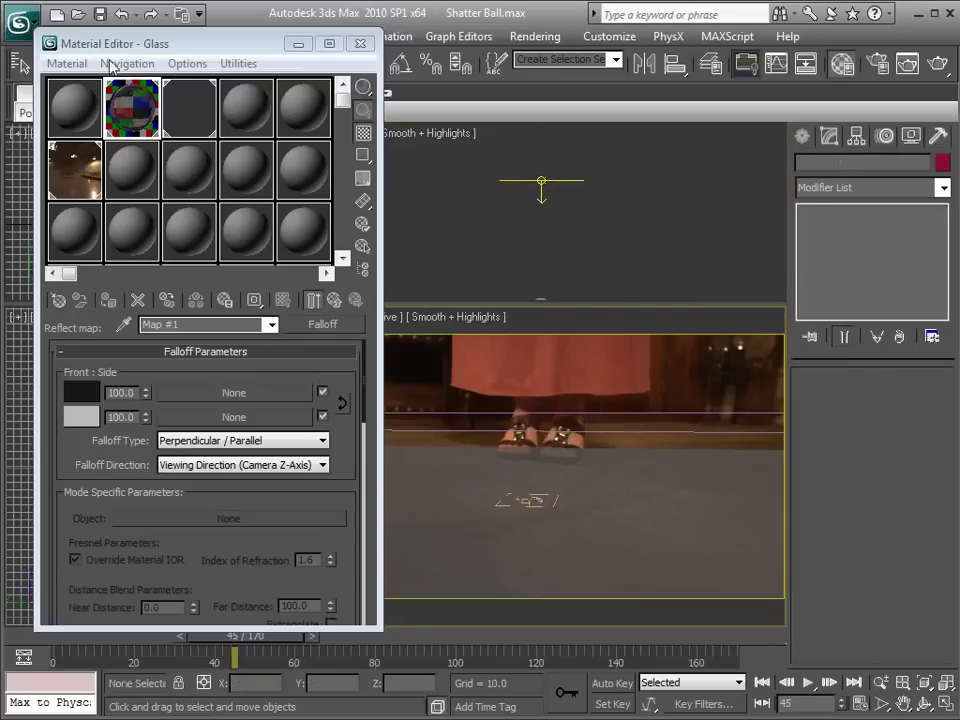
Select the warehouse VRayHDRI map in the Material Editor and raise its gamma to 2.6.
{"action": "left_click", "coordinate": [148, 133]}
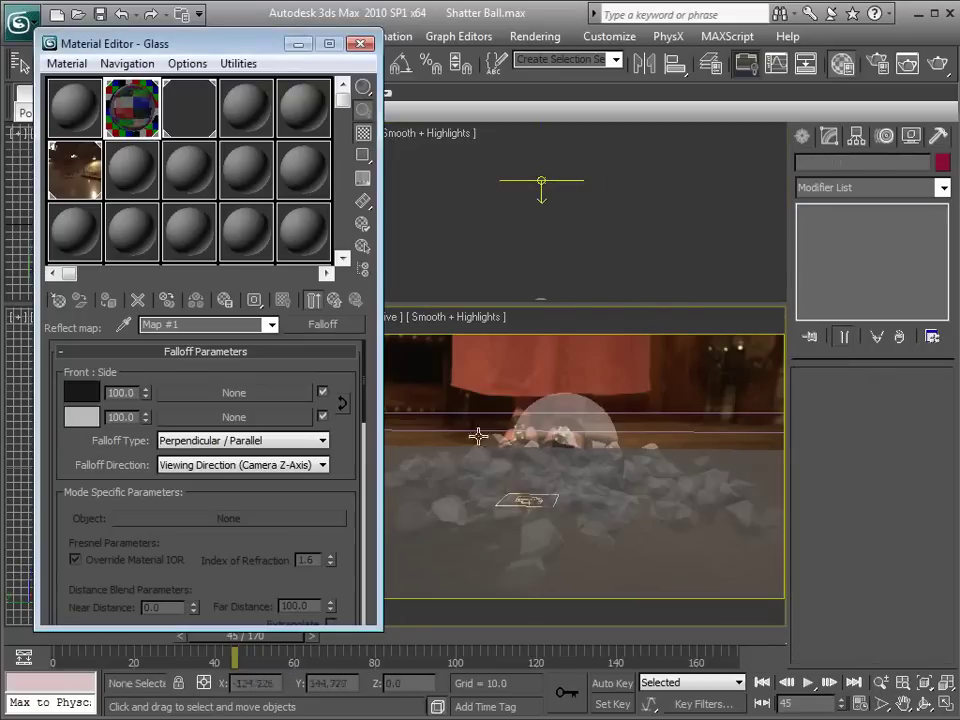
{"action": "left_click", "coordinate": [85, 157]}
{"action": "scroll", "coordinate": [298, 439], "scroll_direction": "down", "scroll_amount": 3}
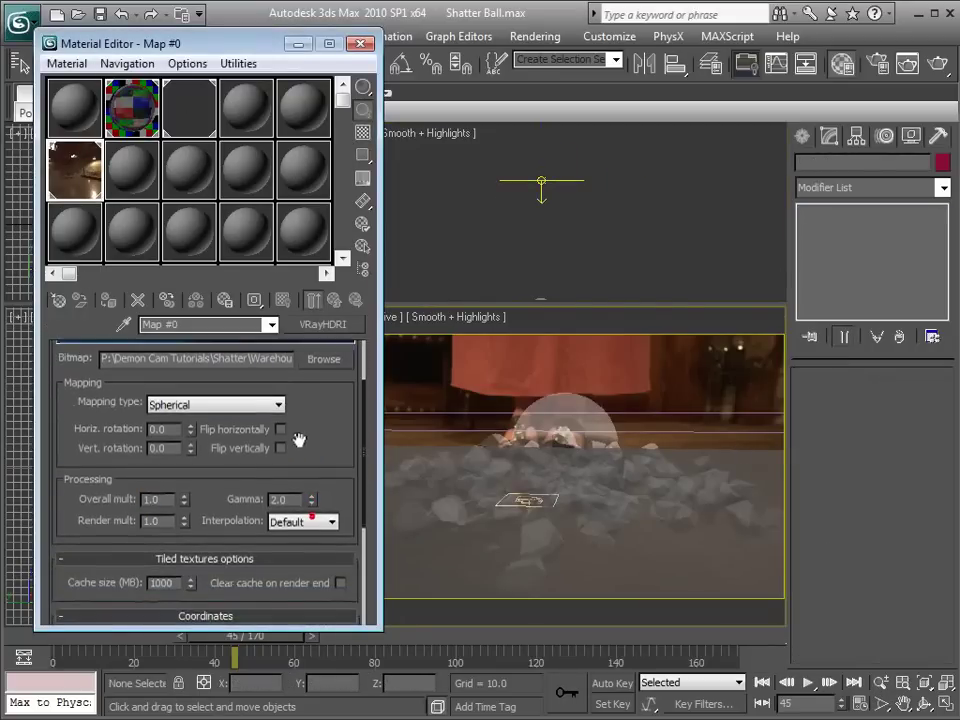
{"action": "left_click", "coordinate": [312, 497]}
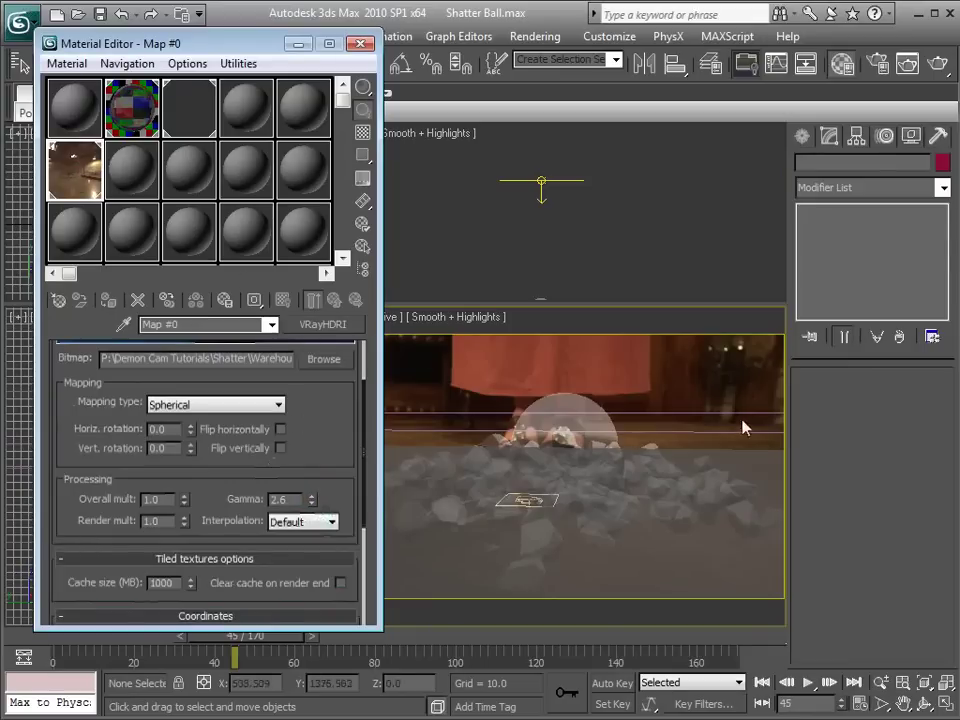
Test-render the Perspective view at frame 45, examine the glass shards, and close the rendered frame.
{"action": "key", "text": "shift+q"}
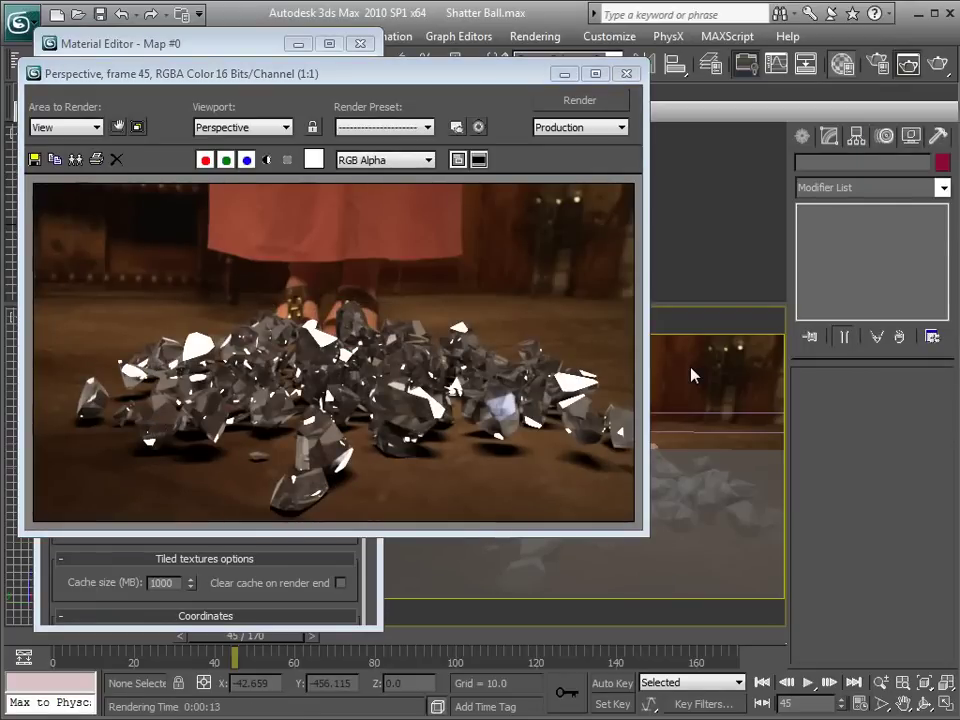
{"action": "scroll", "coordinate": [345, 413], "scroll_direction": "up", "scroll_amount": 1}
{"action": "scroll", "coordinate": [345, 413], "scroll_direction": "down", "scroll_amount": 1}
{"action": "left_click", "coordinate": [626, 73]}
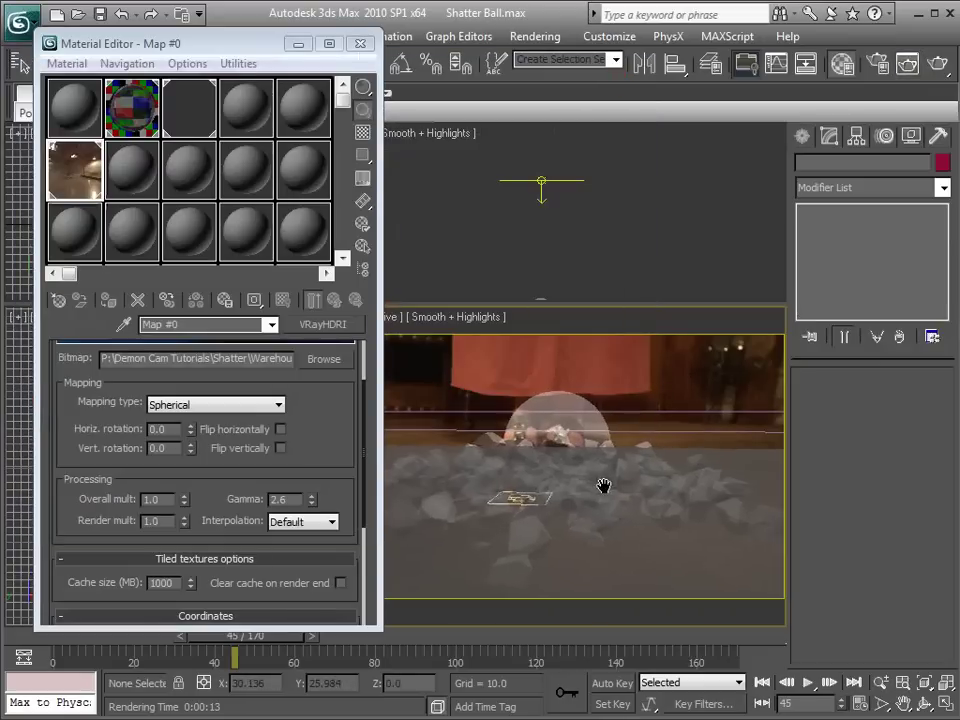
Turn PF Source 01 back on in Particle View, and test-render the Perspective view at frame 41.
{"action": "key", "text": "6"}
{"action": "middle_click_drag", "start_coordinate": [192, 261], "coordinate": [27, 250]}
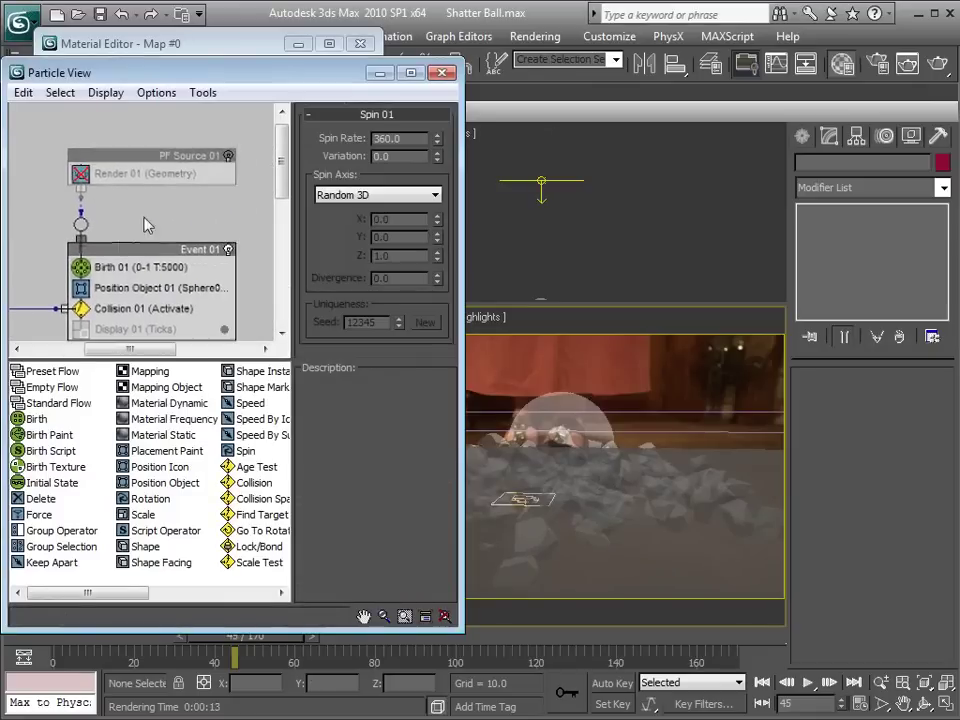
{"action": "left_click", "coordinate": [228, 157]}
{"action": "left_click", "coordinate": [441, 73]}
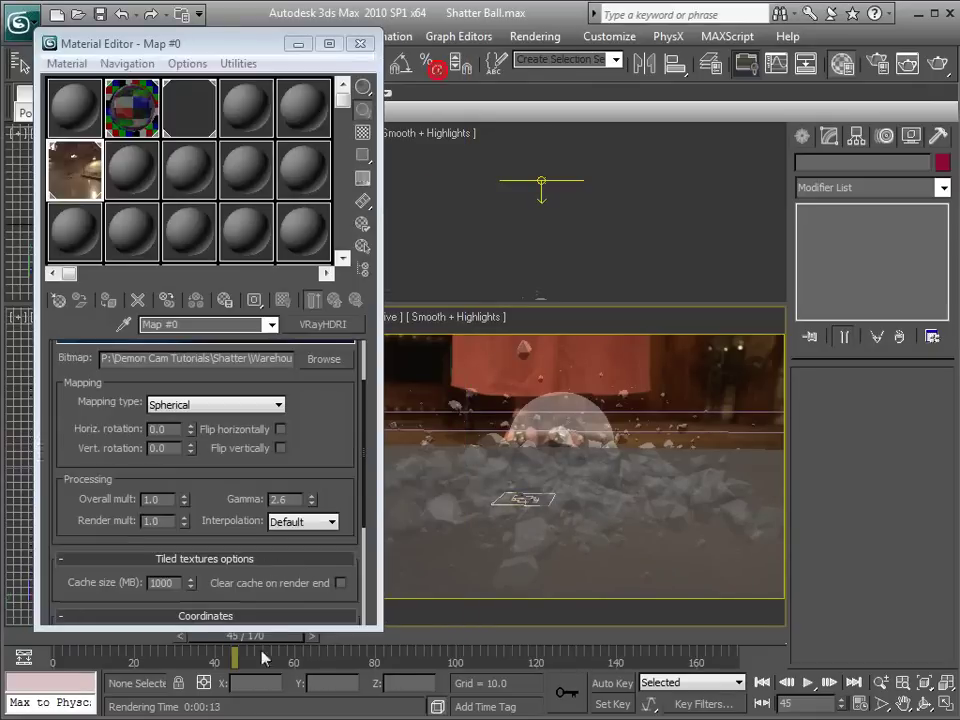
{"action": "left_click_drag", "start_coordinate": [247, 637], "coordinate": [232, 640]}
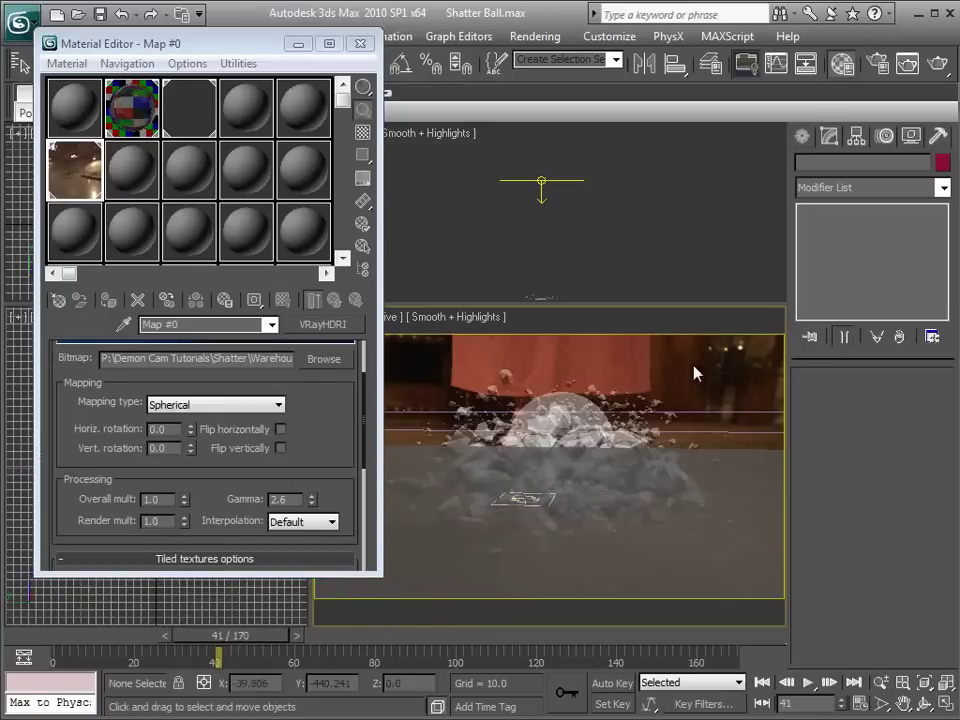
{"action": "key", "text": "shift+q"}
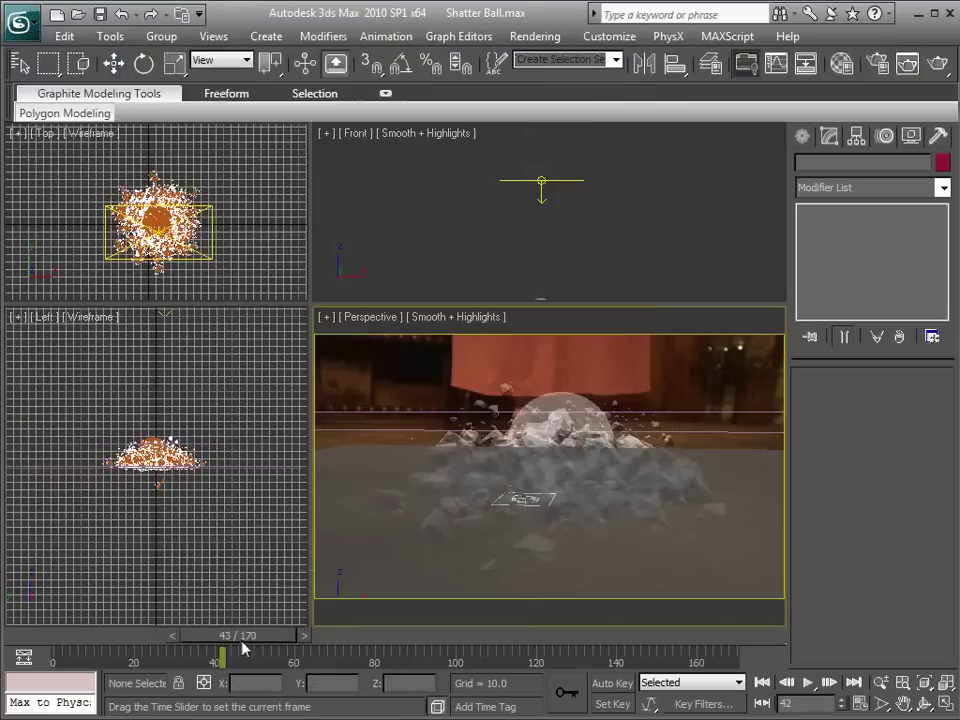
Raise Event 02's Speed 01 operator to a speed of about 90 and a variation of about 147.5, leaving nothing selected.
{"action": "key", "text": "w"}
{"action": "left_click", "coordinate": [669, 381]}
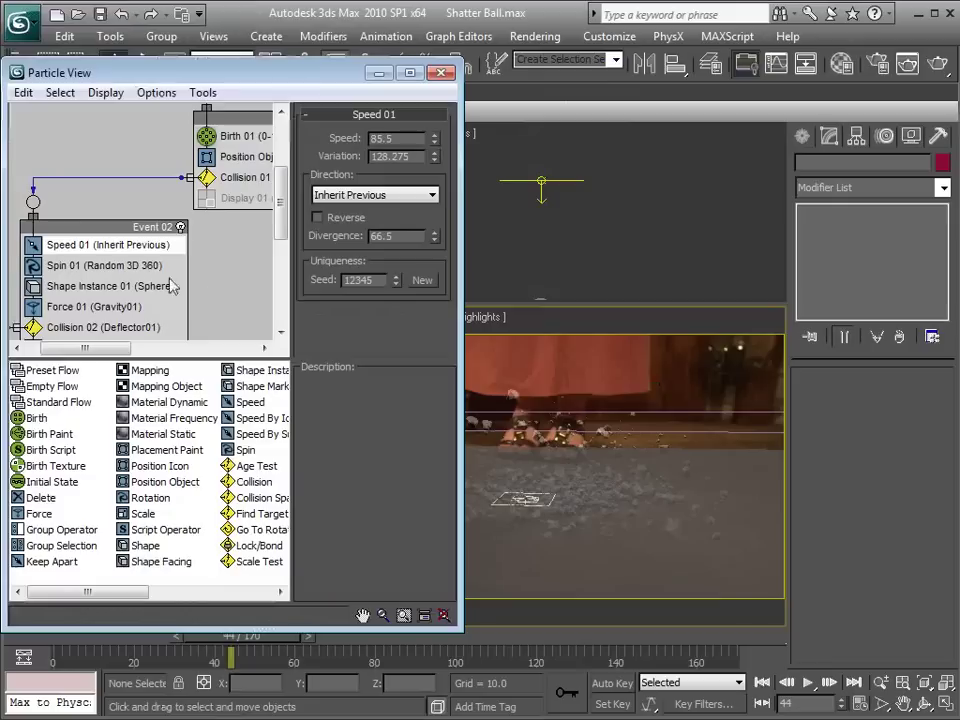
{"action": "key", "text": "6"}
{"action": "left_click_drag", "start_coordinate": [435, 154], "coordinate": [437, 137]}
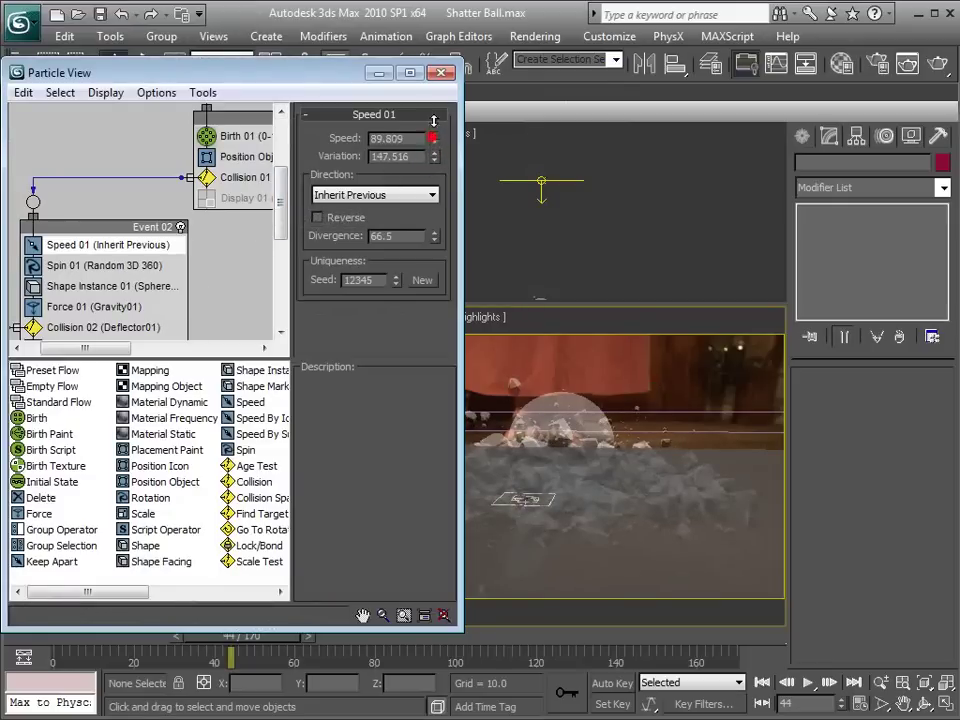
{"action": "key", "text": "6"}
{"action": "left_click", "coordinate": [660, 410]}
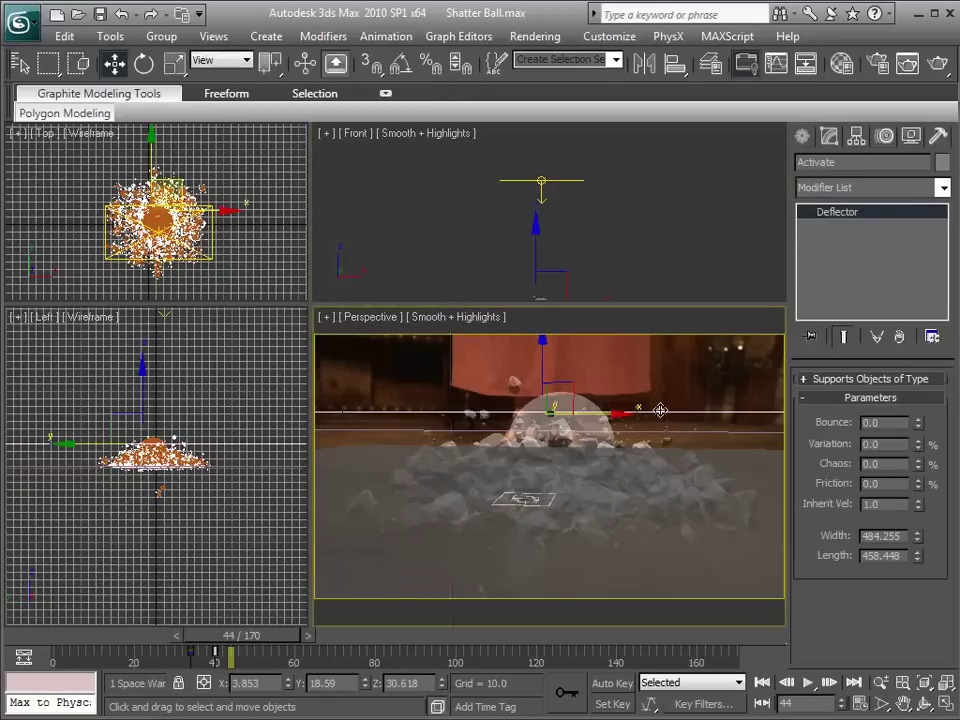
{"action": "left_click", "coordinate": [669, 377]}
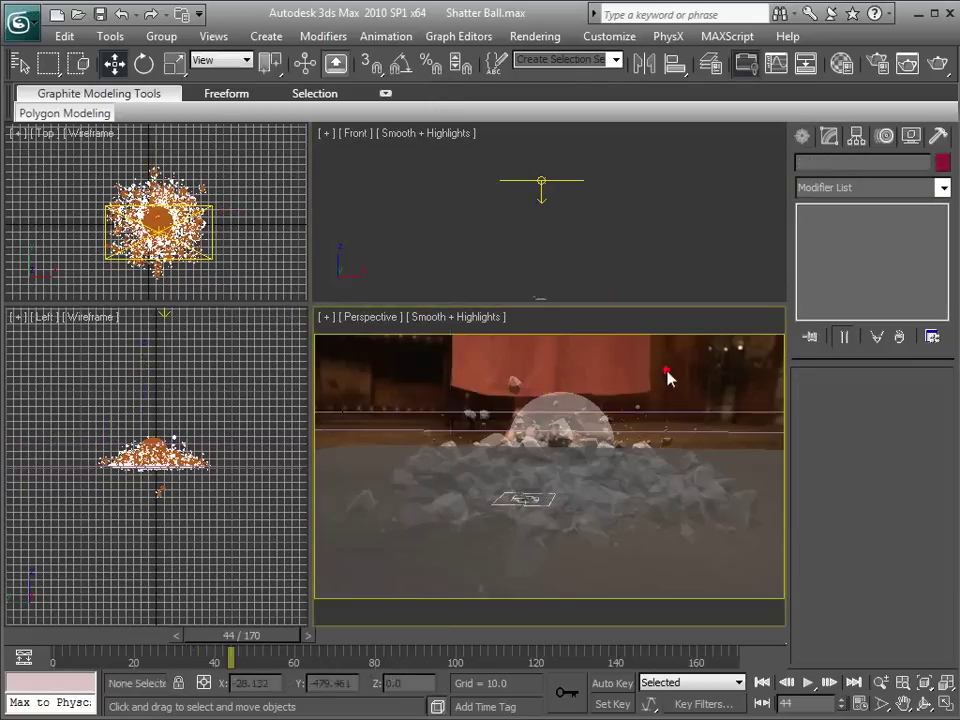
Open the animation's Time Configuration settings.
{"action": "left_click", "coordinate": [859, 704]}
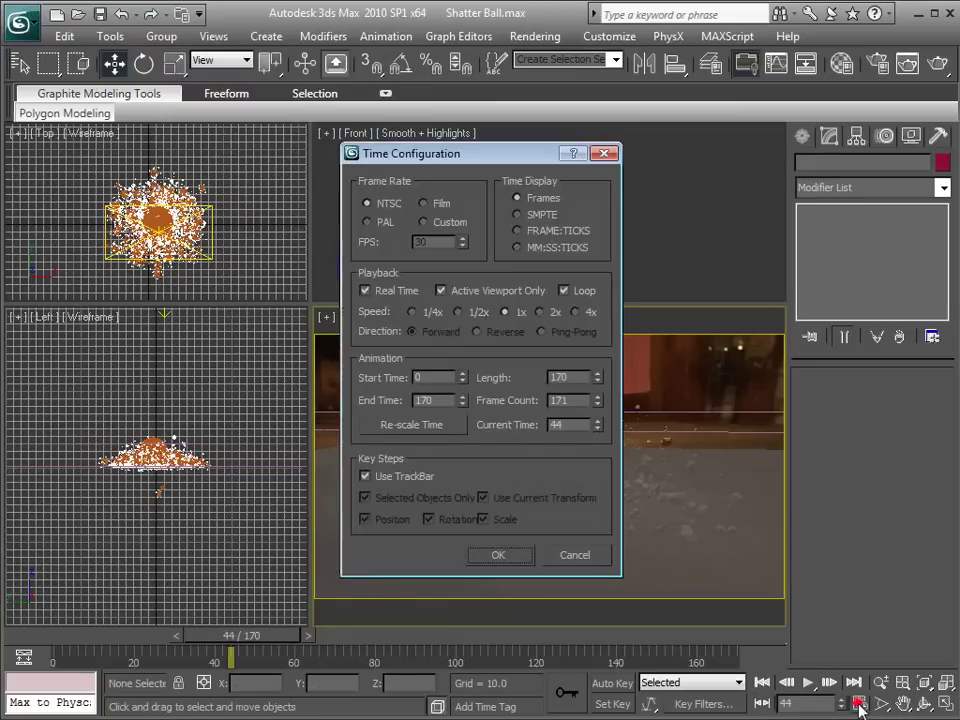
Set the scene's time configuration to a custom frame rate of 480 FPS.
{"action": "double_click", "coordinate": [437, 243]}
{"action": "type", "text": "480"}
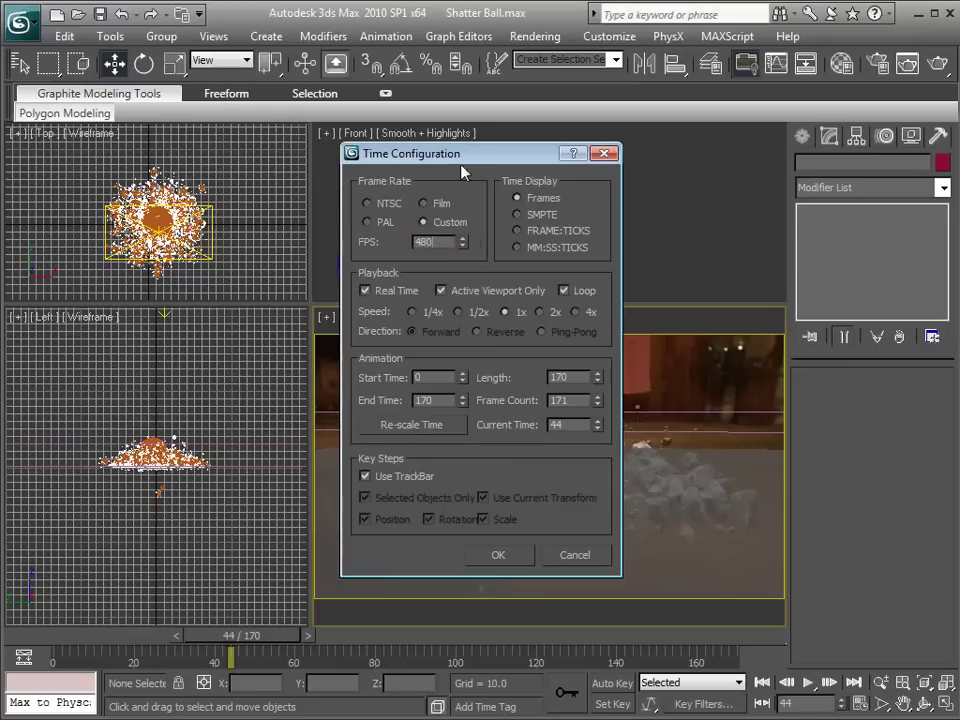
{"action": "left_click_drag", "start_coordinate": [462, 173], "coordinate": [442, 160]}
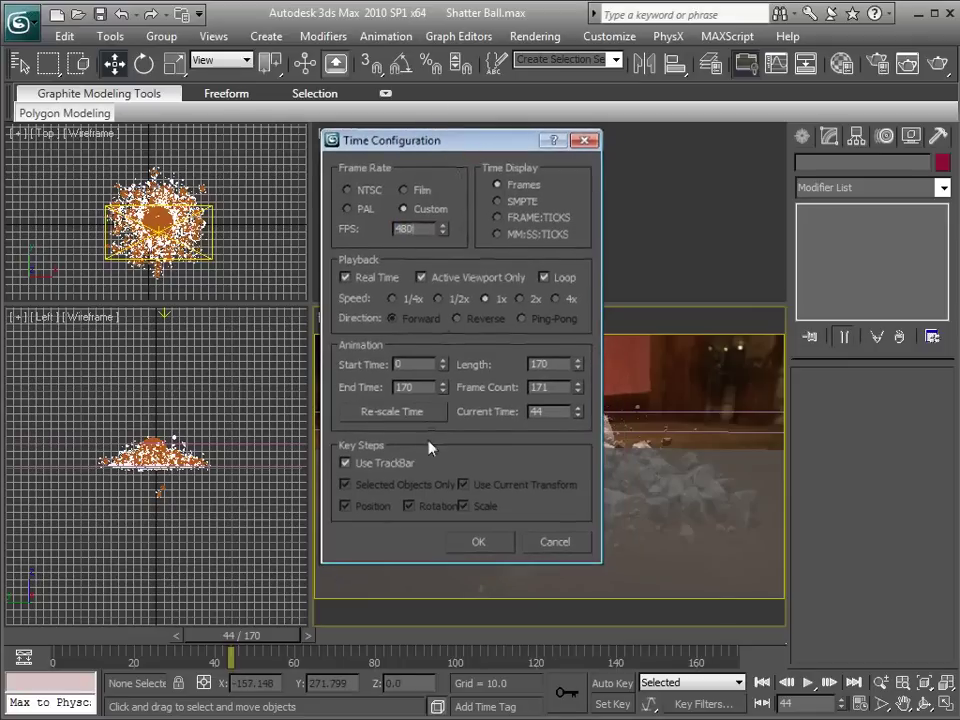
{"action": "left_click", "coordinate": [495, 542]}
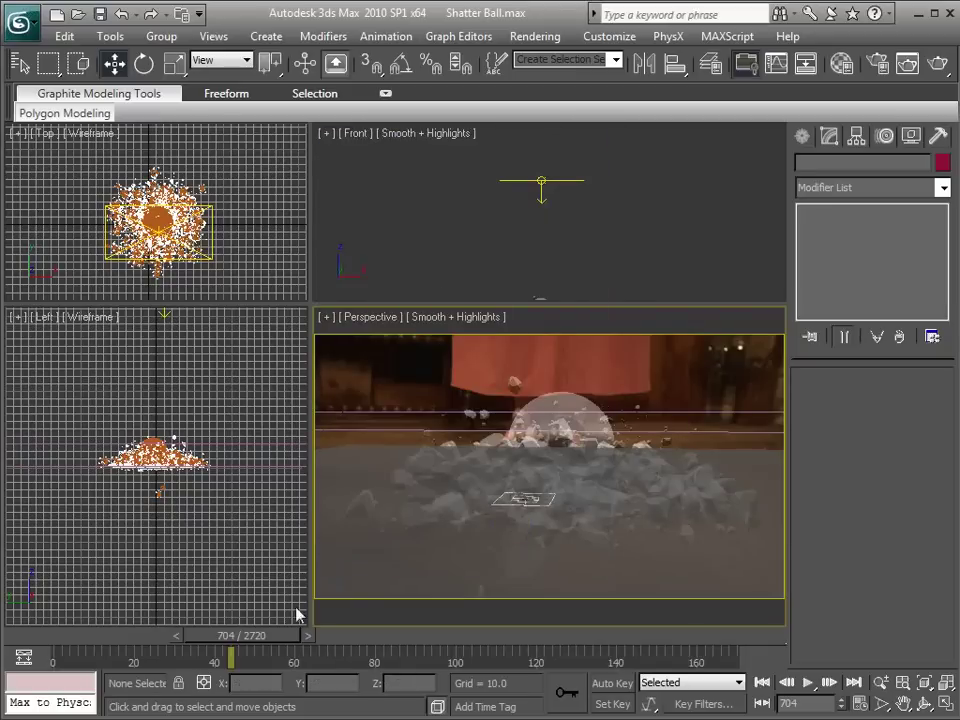
Scrub the timeline through the ball's fall and impact around frame 592, examining the shatter closely in the Front view.
{"action": "left_click_drag", "start_coordinate": [257, 641], "coordinate": [247, 640]}
{"action": "left_click_drag", "start_coordinate": [129, 658], "coordinate": [294, 671]}
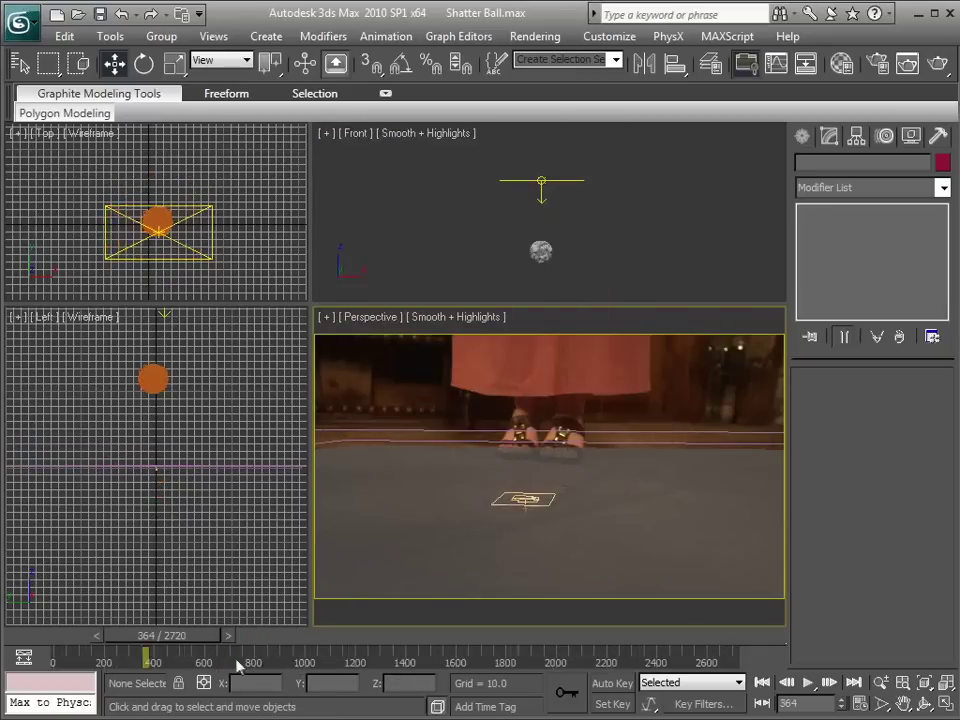
{"action": "middle_click_drag", "start_coordinate": [540, 254], "coordinate": [570, 215]}
{"action": "scroll", "coordinate": [556, 211], "scroll_direction": "up", "scroll_amount": 2}
{"action": "left_click_drag", "start_coordinate": [178, 636], "coordinate": [229, 636]}
{"action": "scroll", "coordinate": [560, 219], "scroll_direction": "up", "scroll_amount": 3}
{"action": "scroll", "coordinate": [545, 228], "scroll_direction": "up", "scroll_amount": 6}
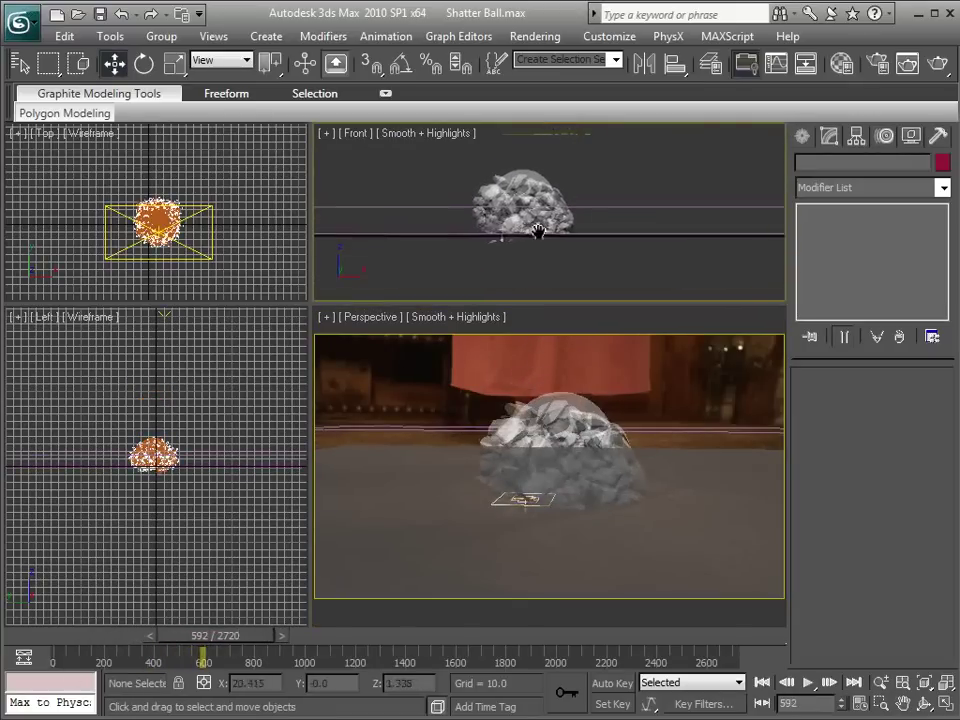
{"action": "mouse_move", "coordinate": [236, 638]}
{"action": "left_mouse_down"}
{"action": "mouse_move", "coordinate": [265, 638]}
{"action": "mouse_move", "coordinate": [249, 638]}
{"action": "left_mouse_up"}
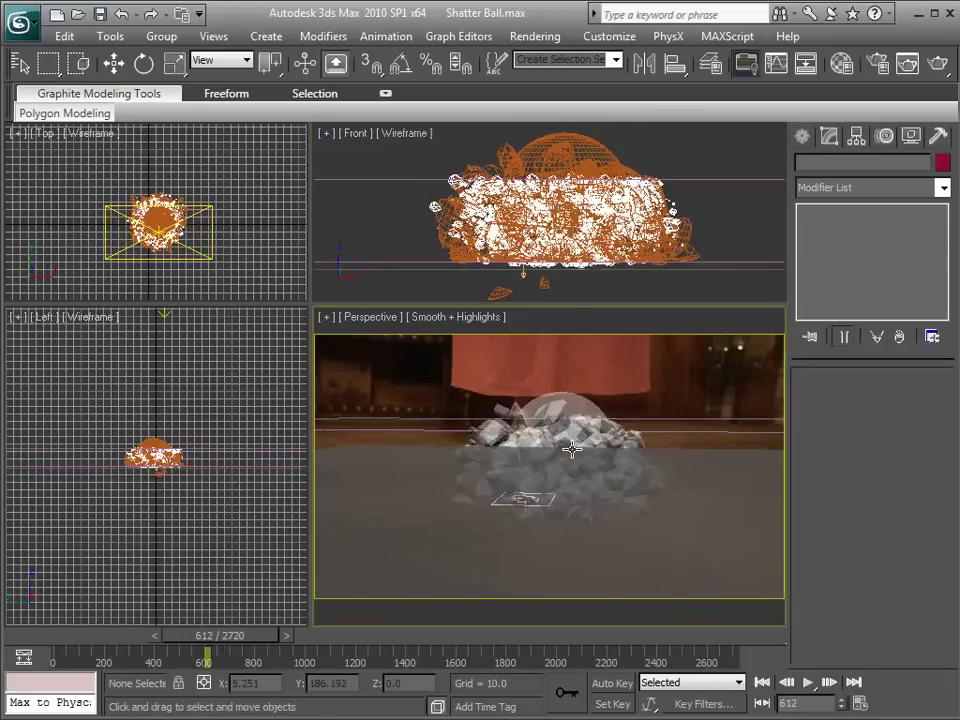
Show edged faces in the Perspective view and scrub through the impact to frame 656, ending back at frame 532.
{"action": "key", "text": "F4"}
{"action": "key", "text": "w"}
{"action": "left_click_drag", "start_coordinate": [248, 637], "coordinate": [265, 637]}
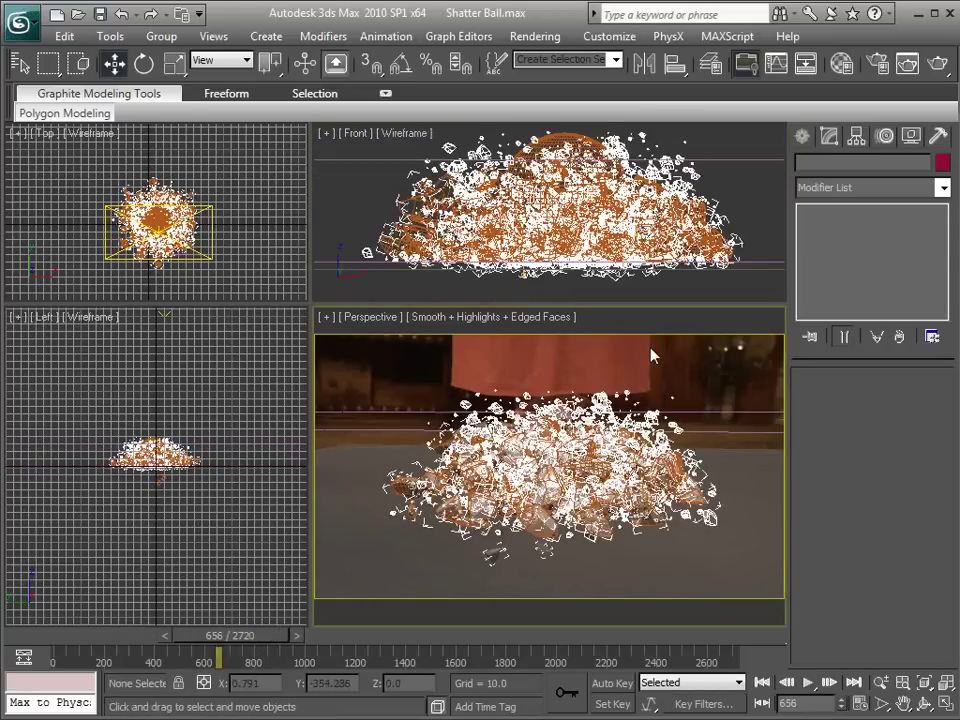
{"action": "left_click_drag", "start_coordinate": [246, 637], "coordinate": [188, 651]}
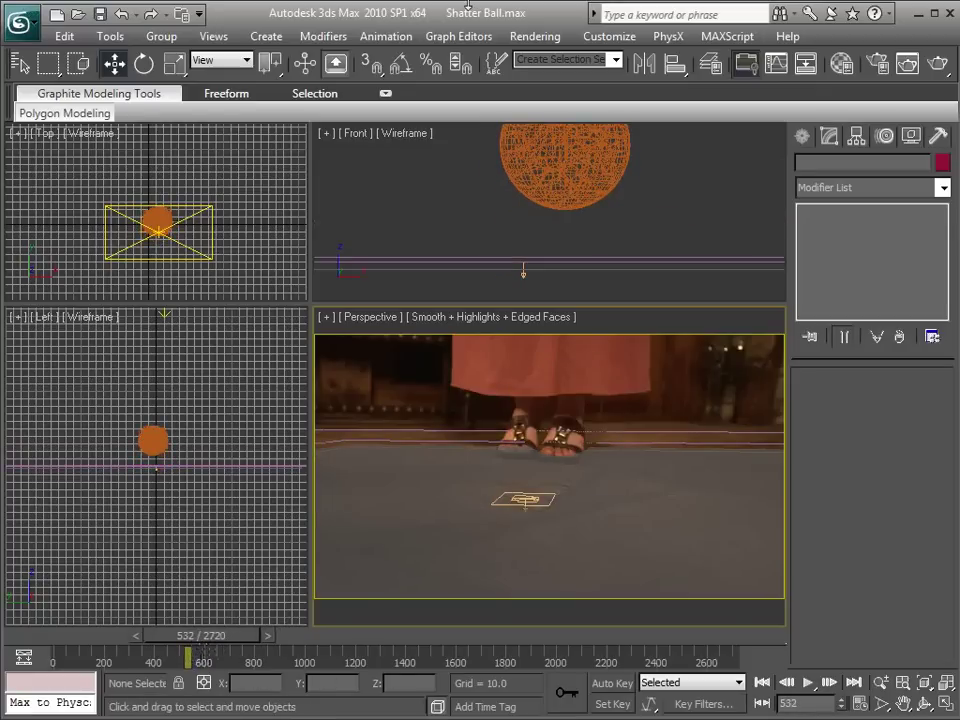
Start an animation preview with a custom range from frame 530 to 650.
{"action": "left_click", "coordinate": [386, 37]}
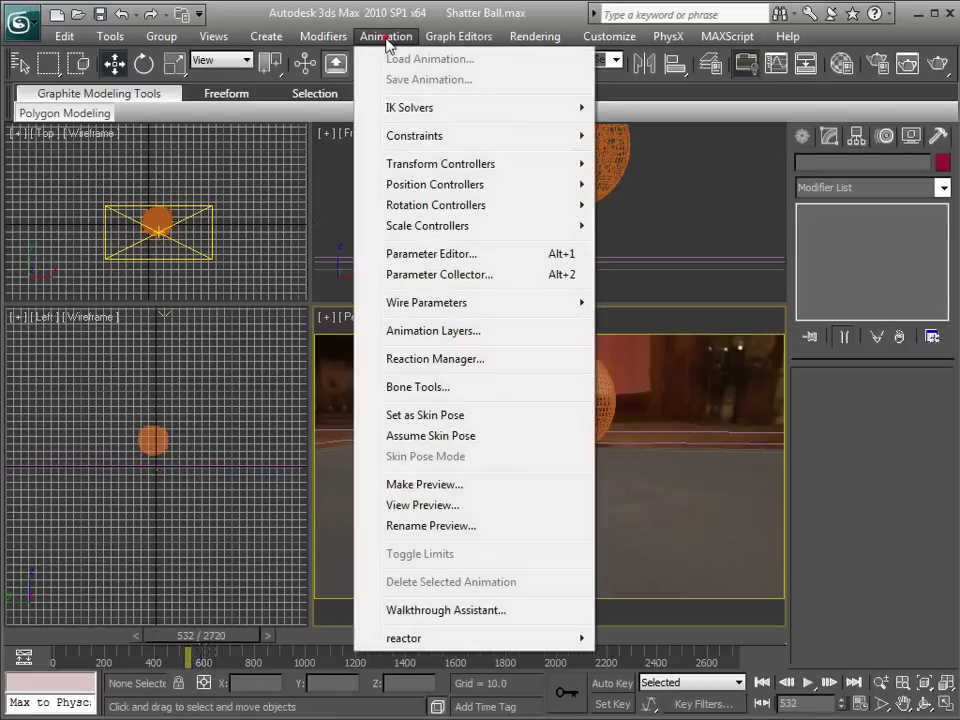
{"action": "left_click", "coordinate": [425, 484]}
{"action": "left_click", "coordinate": [357, 209]}
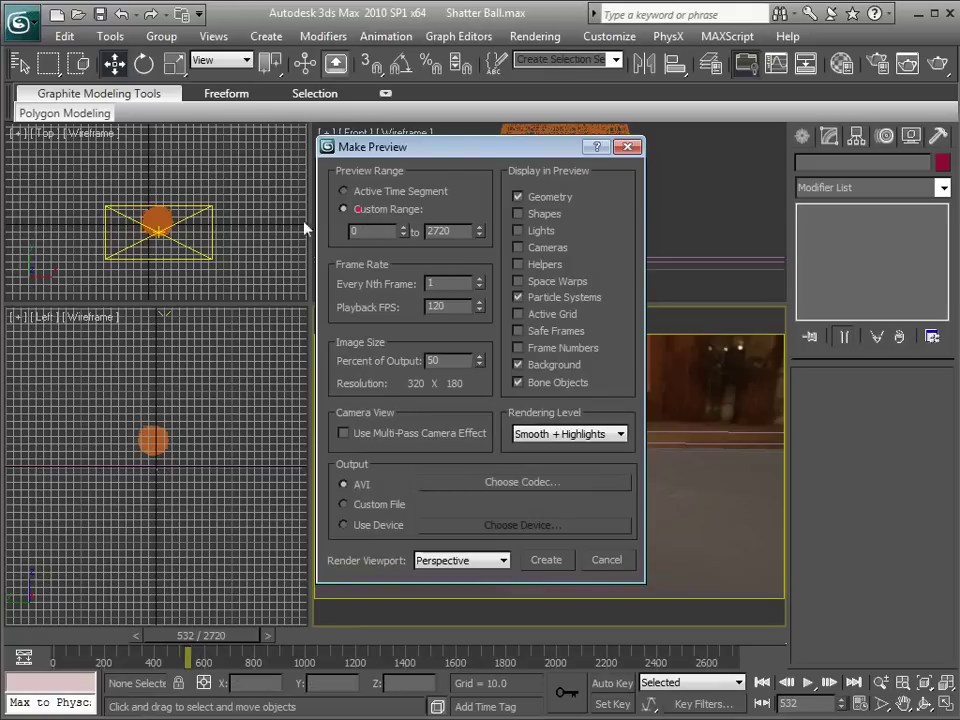
{"action": "left_click_drag", "start_coordinate": [405, 150], "coordinate": [315, 108]}
{"action": "double_click", "coordinate": [270, 173]}
{"action": "type", "text": "530"}
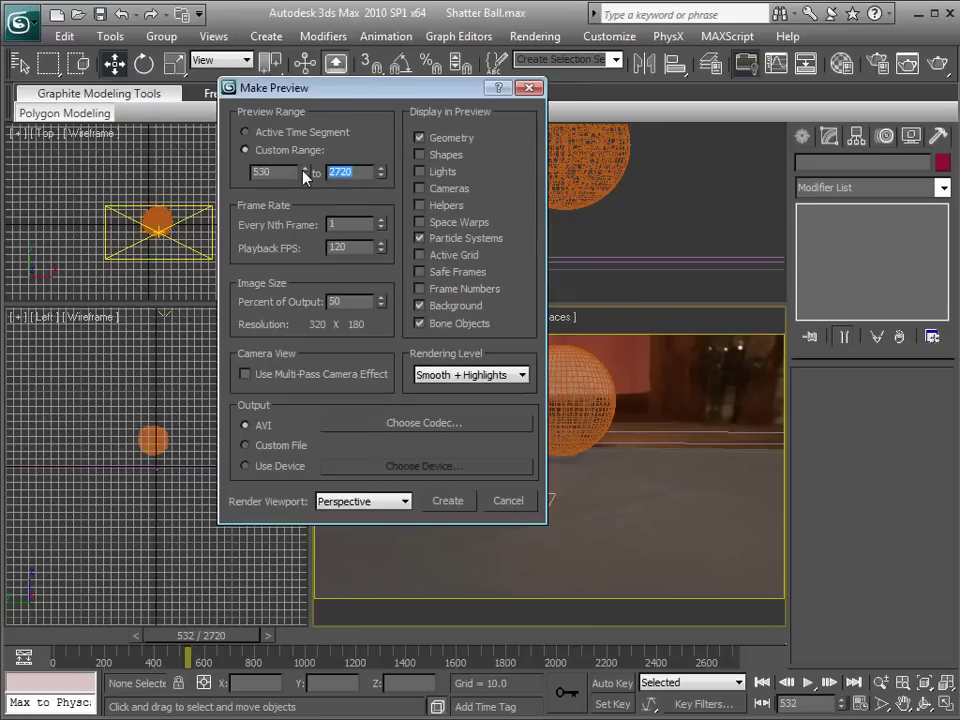
{"action": "type", "text": "650"}
Set the preview to 100 percent of output and 24 FPS playback, keep the Full Frames (Uncompressed) codec, and create it.
{"action": "type", "text": "100"}
{"action": "double_click", "coordinate": [352, 247]}
{"action": "type", "text": "24"}
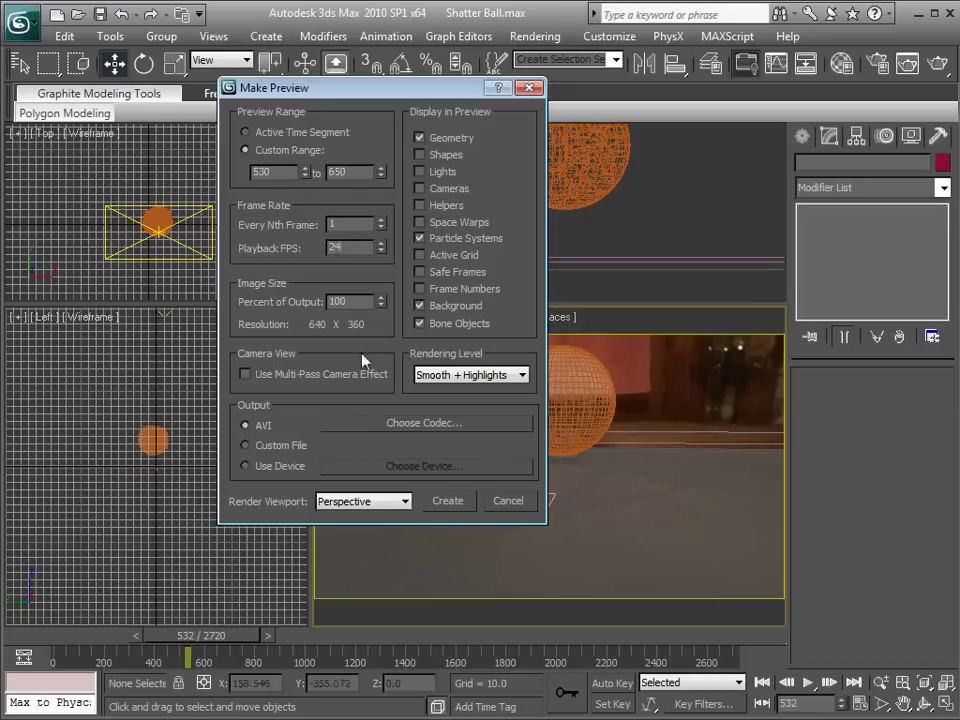
{"action": "left_click", "coordinate": [415, 424]}
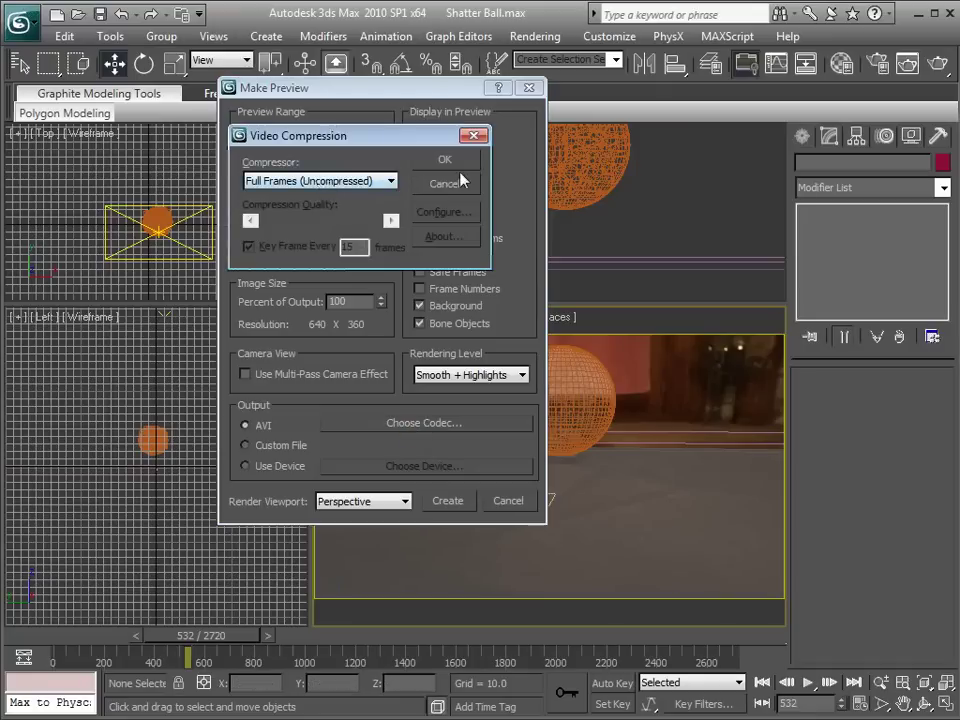
{"action": "left_click", "coordinate": [444, 183]}
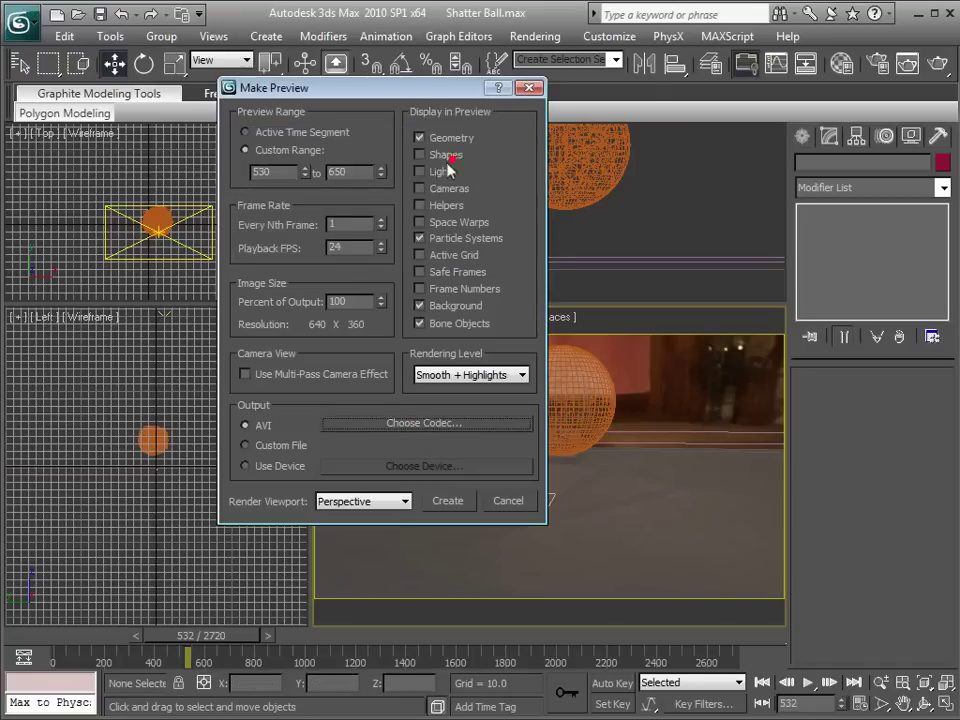
{"action": "left_click", "coordinate": [451, 504]}
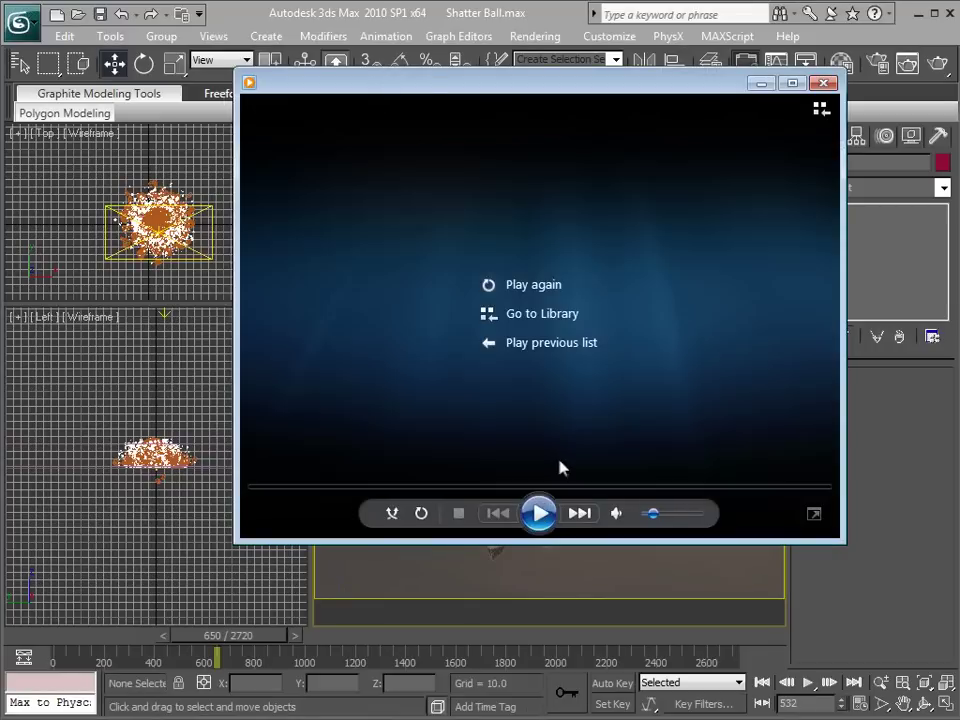
Play back the shatter preview movie and close it, then scrub the scene's timeline to frame 736.
{"action": "left_click", "coordinate": [540, 514]}
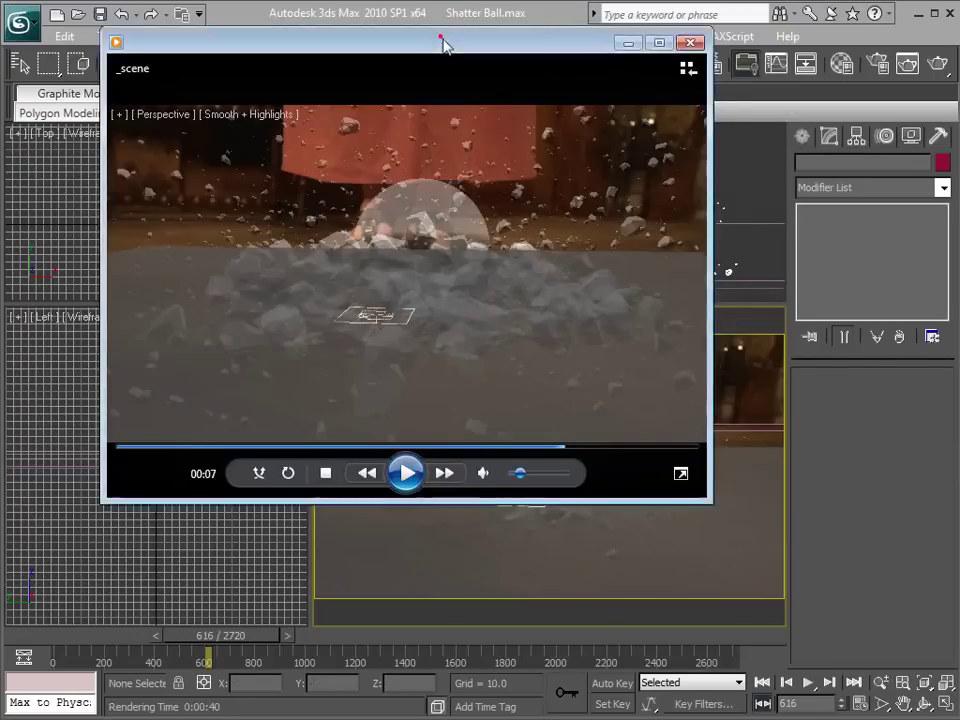
{"action": "left_click_drag", "start_coordinate": [444, 38], "coordinate": [463, 80]}
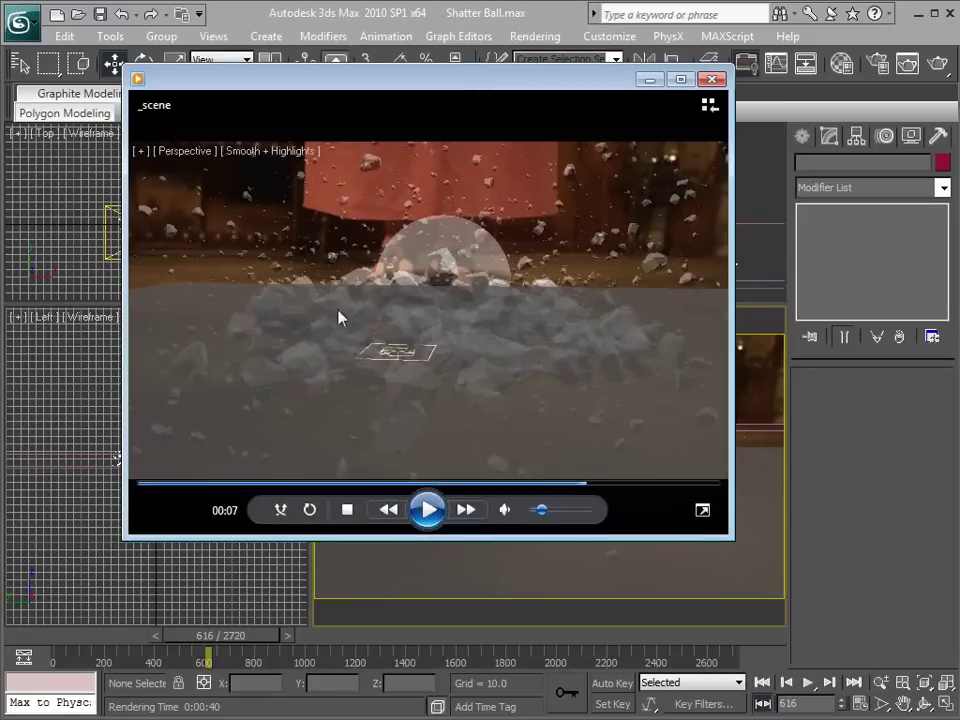
{"action": "left_click", "coordinate": [711, 79]}
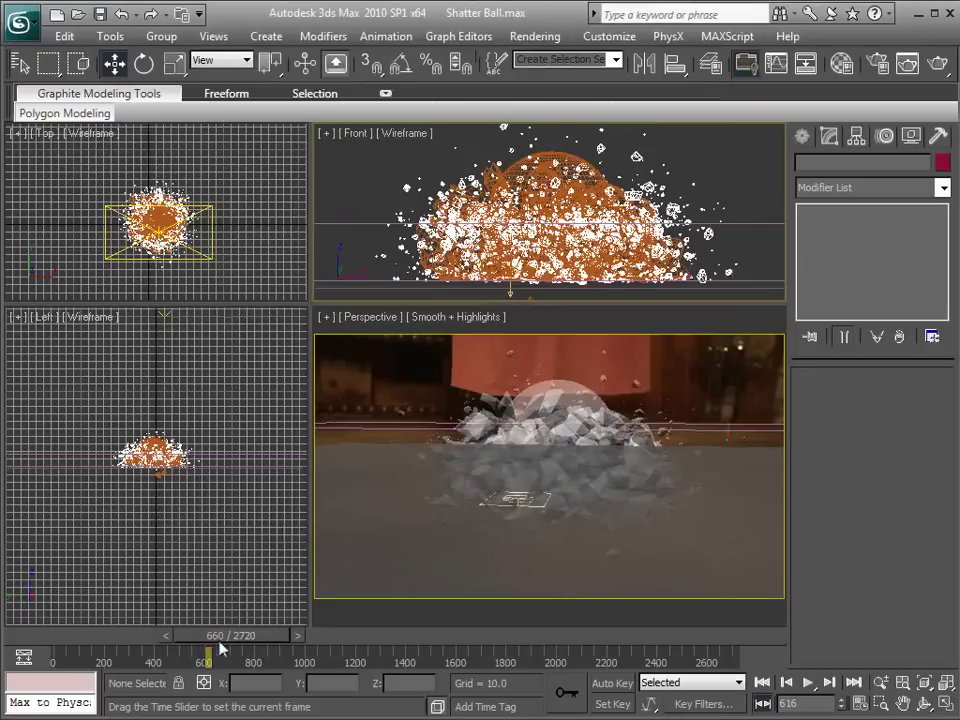
{"action": "left_click_drag", "start_coordinate": [216, 645], "coordinate": [223, 645]}
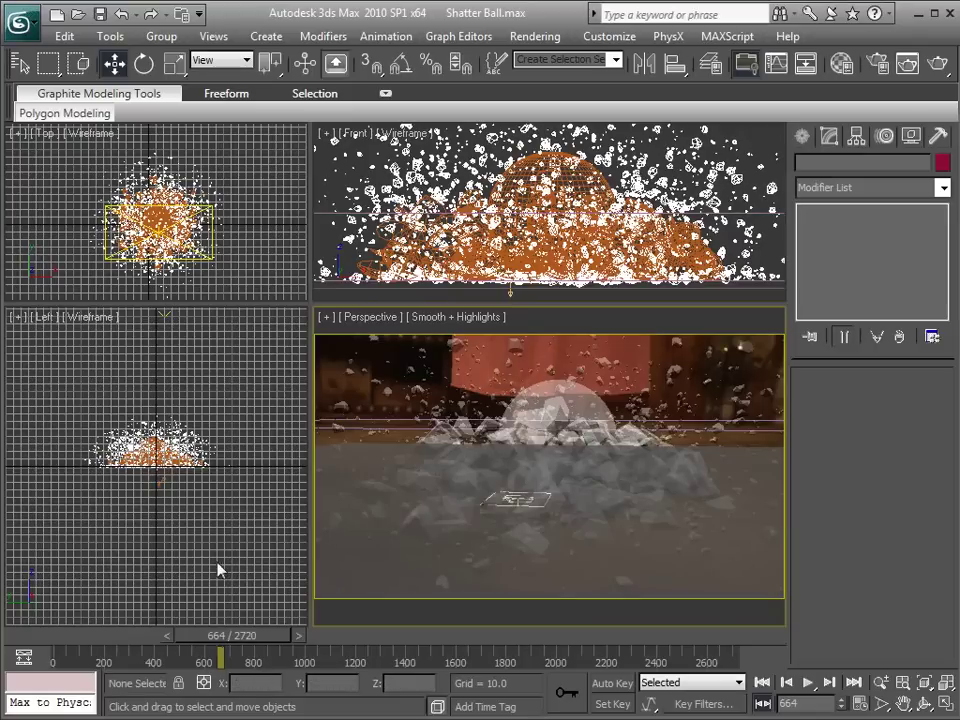
{"action": "left_click_drag", "start_coordinate": [256, 645], "coordinate": [279, 645]}
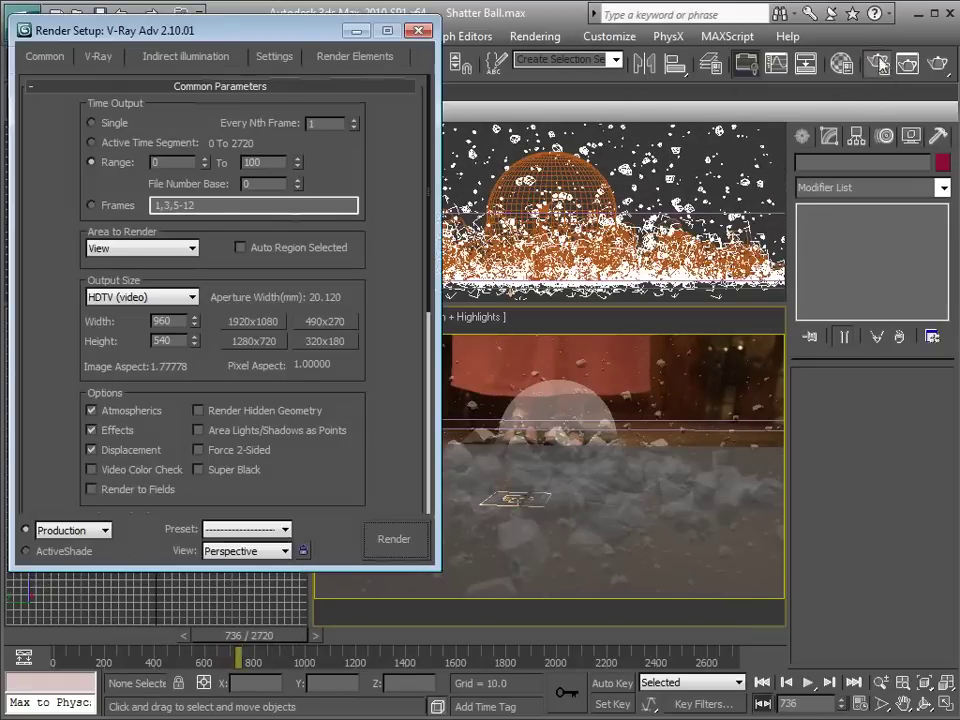
Set the render's time output range from frame 480 to 720.
{"action": "left_click_drag", "start_coordinate": [179, 161], "coordinate": [78, 160]}
{"action": "left_click_drag", "start_coordinate": [274, 161], "coordinate": [237, 161]}
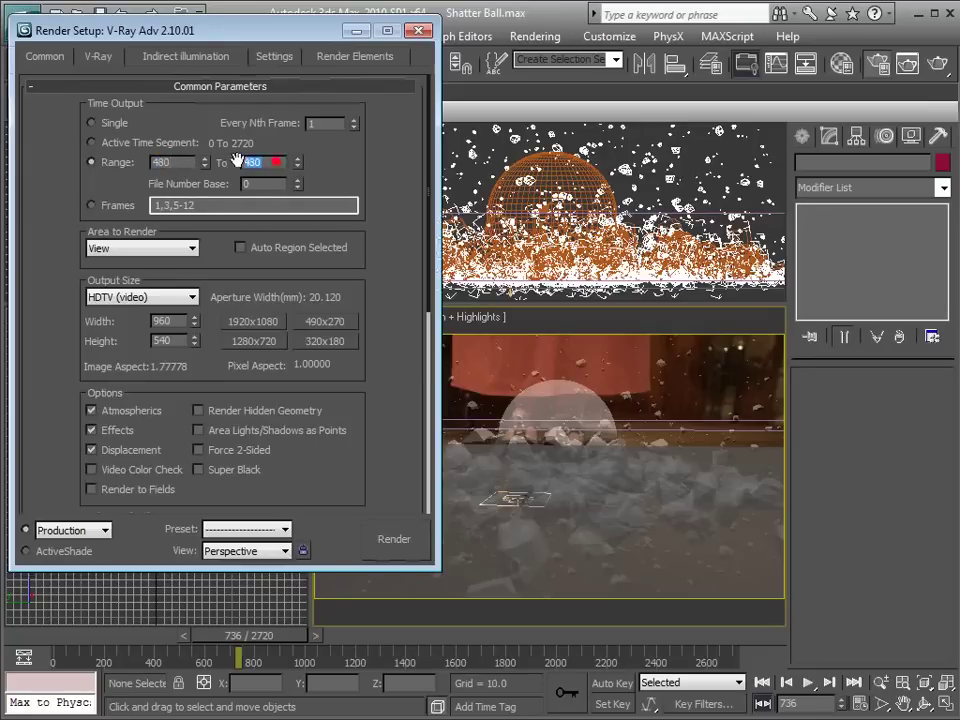
{"action": "type", "text": "720"}
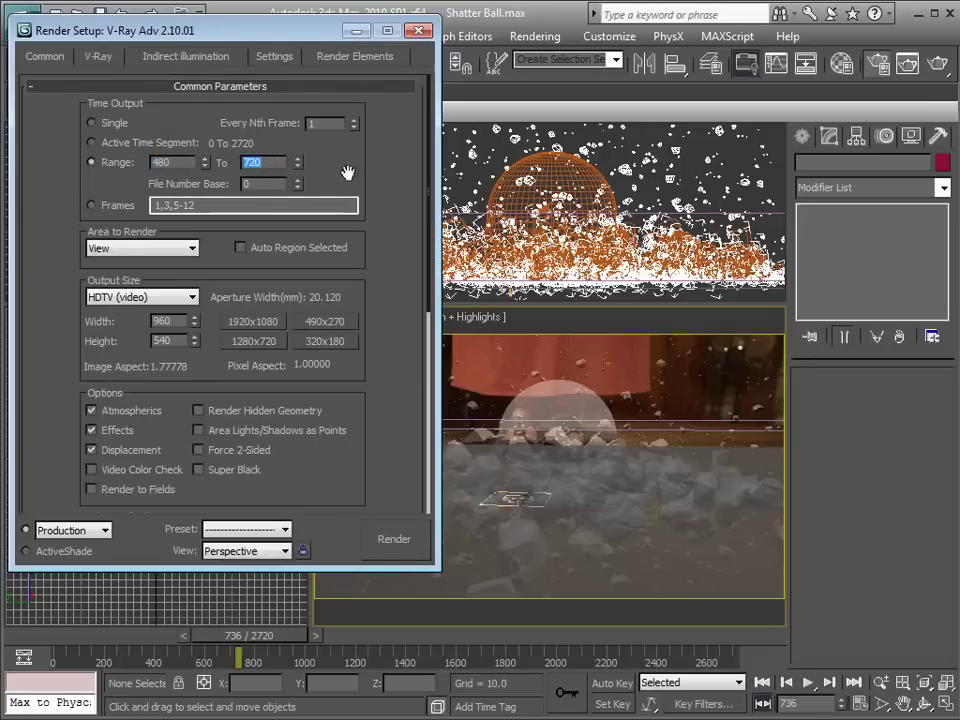
Specify Shatter_v1.exr in the Shatter_render folder as the render output file, using the OpenEXR image format.
{"action": "scroll", "coordinate": [360, 230], "scroll_direction": "down", "scroll_amount": 5}
{"action": "left_click", "coordinate": [331, 493]}
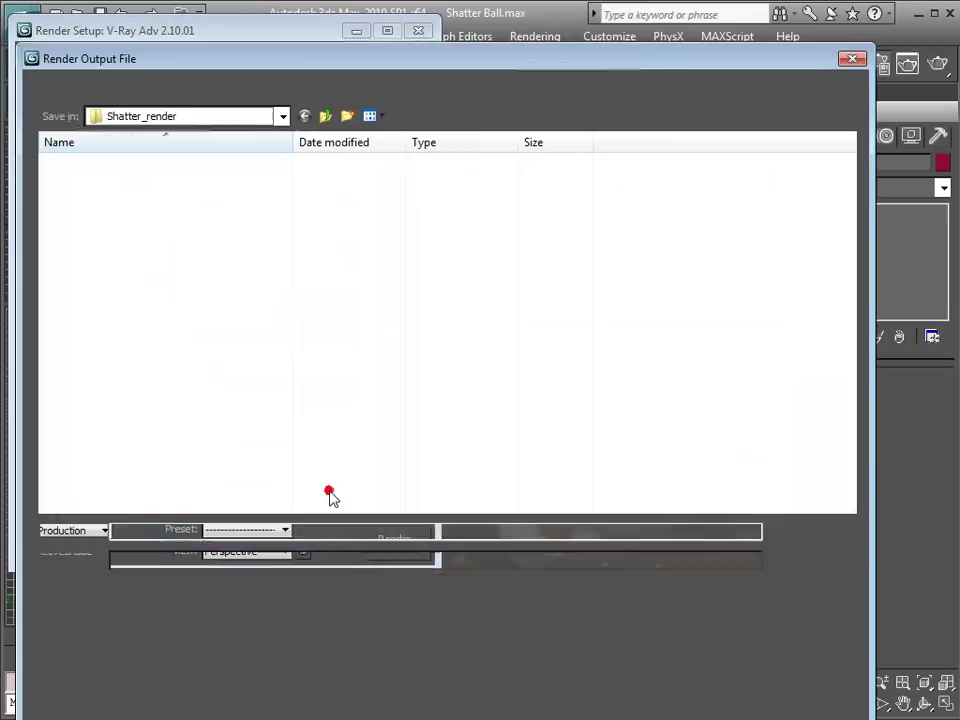
{"action": "left_click", "coordinate": [164, 530]}
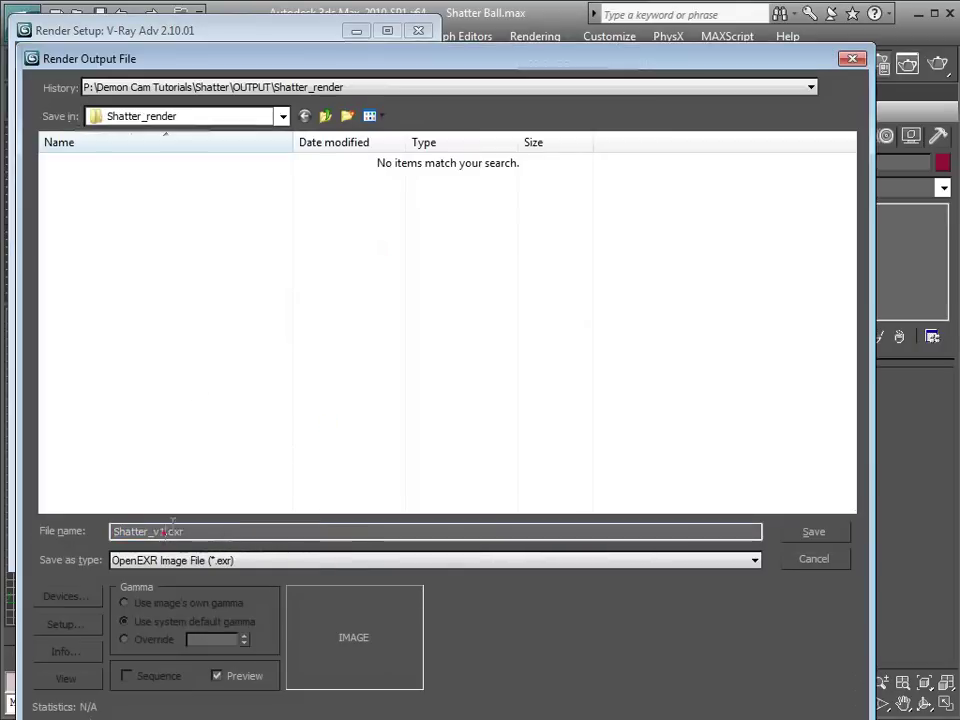
{"action": "left_click_drag", "start_coordinate": [197, 534], "coordinate": [98, 535]}
{"action": "left_click", "coordinate": [195, 532]}
{"action": "left_click", "coordinate": [179, 558]}
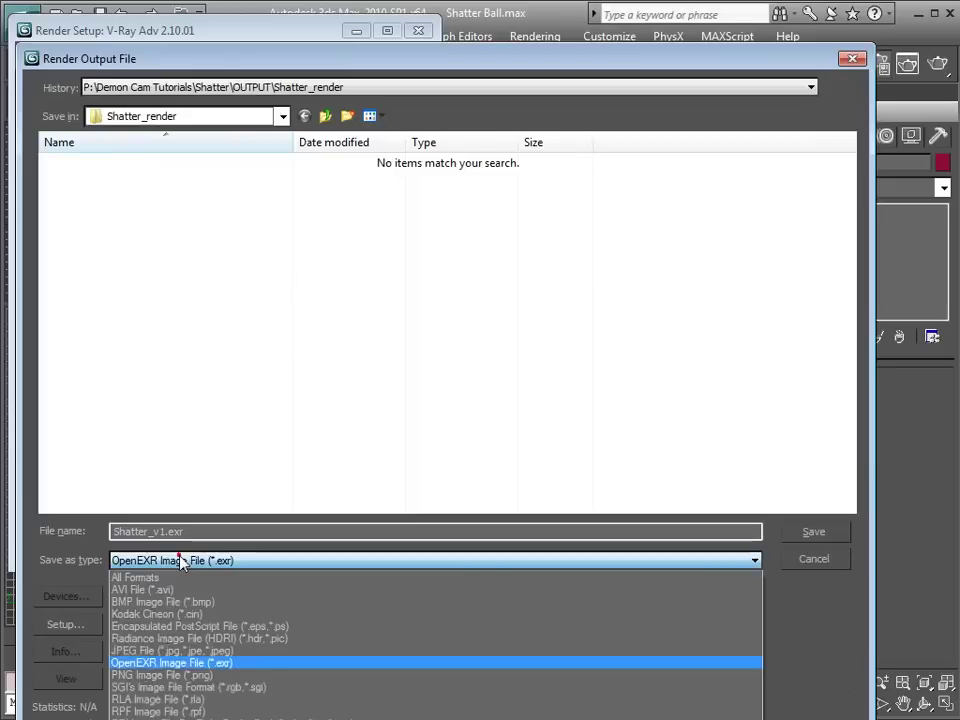
{"action": "left_click", "coordinate": [145, 663]}
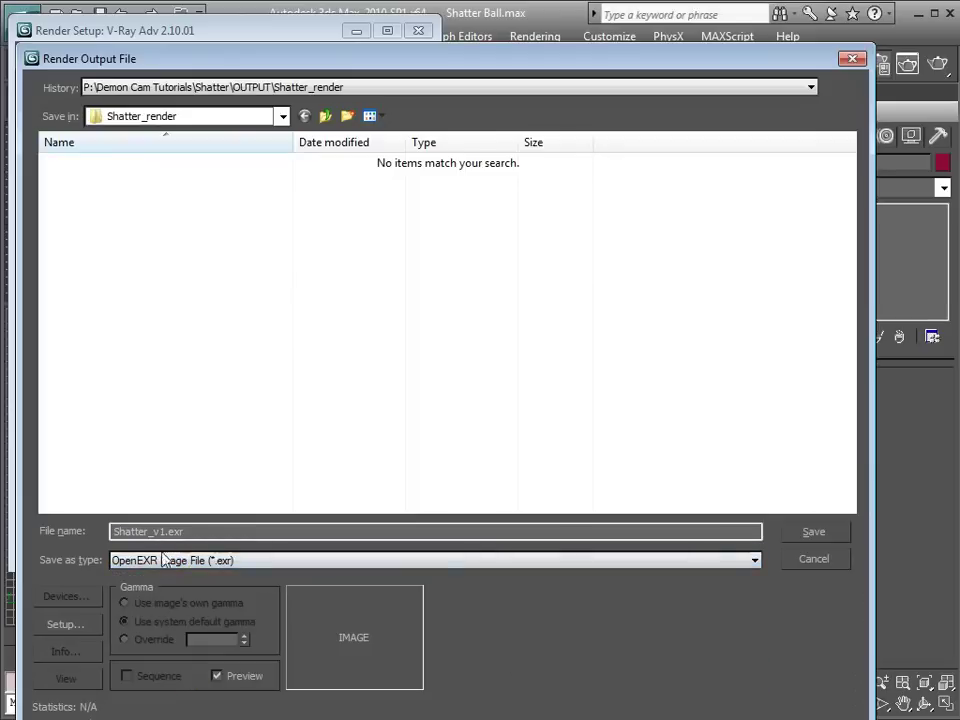
Accept the OpenEXR configuration with Float - 32 bits per channel and Zip (16 scanline blocks) compression, and save the output file setting.
{"action": "left_click", "coordinate": [62, 625]}
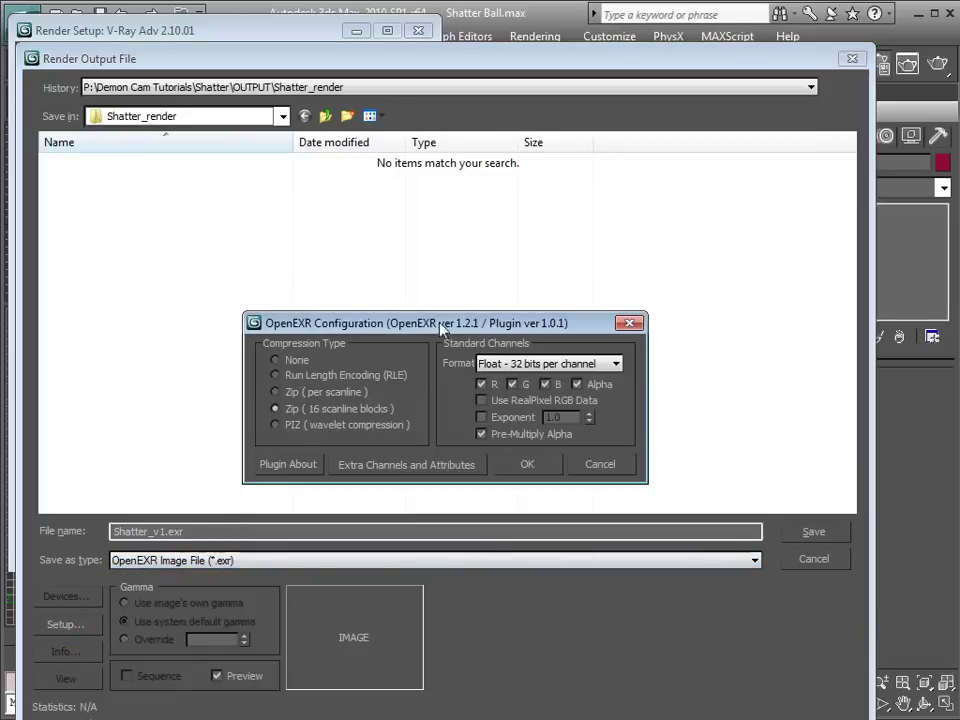
{"action": "left_click_drag", "start_coordinate": [441, 325], "coordinate": [439, 306]}
{"action": "left_click", "coordinate": [525, 445]}
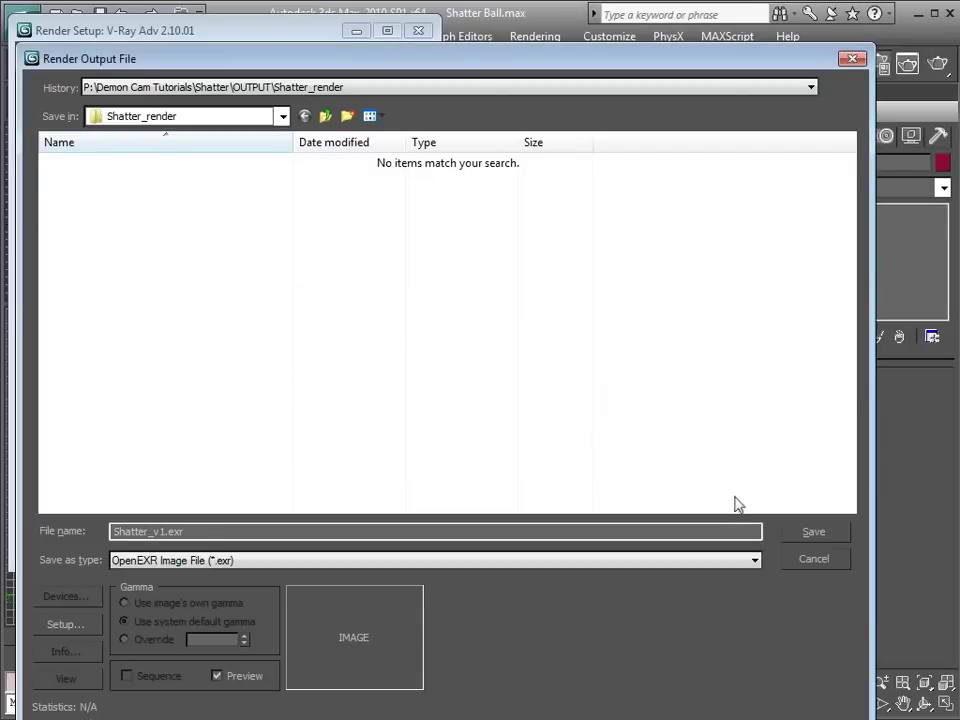
{"action": "left_click", "coordinate": [812, 535]}
Add a VRayZDepth render element to the render setup.
{"action": "left_click_drag", "start_coordinate": [389, 244], "coordinate": [388, 171]}
{"action": "left_click", "coordinate": [325, 56]}
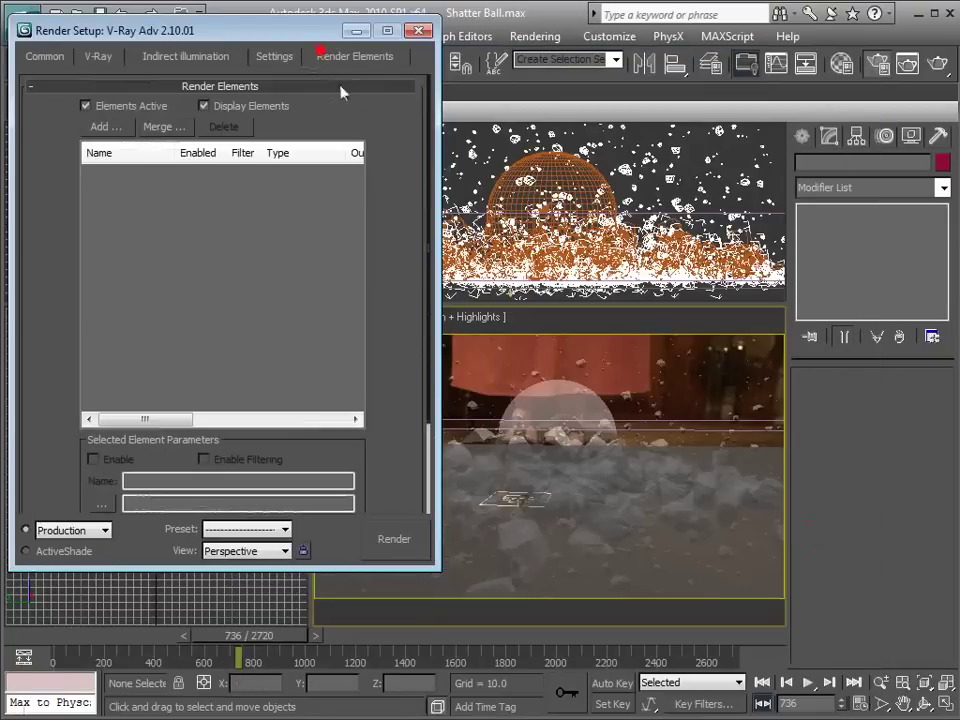
{"action": "left_click", "coordinate": [105, 126]}
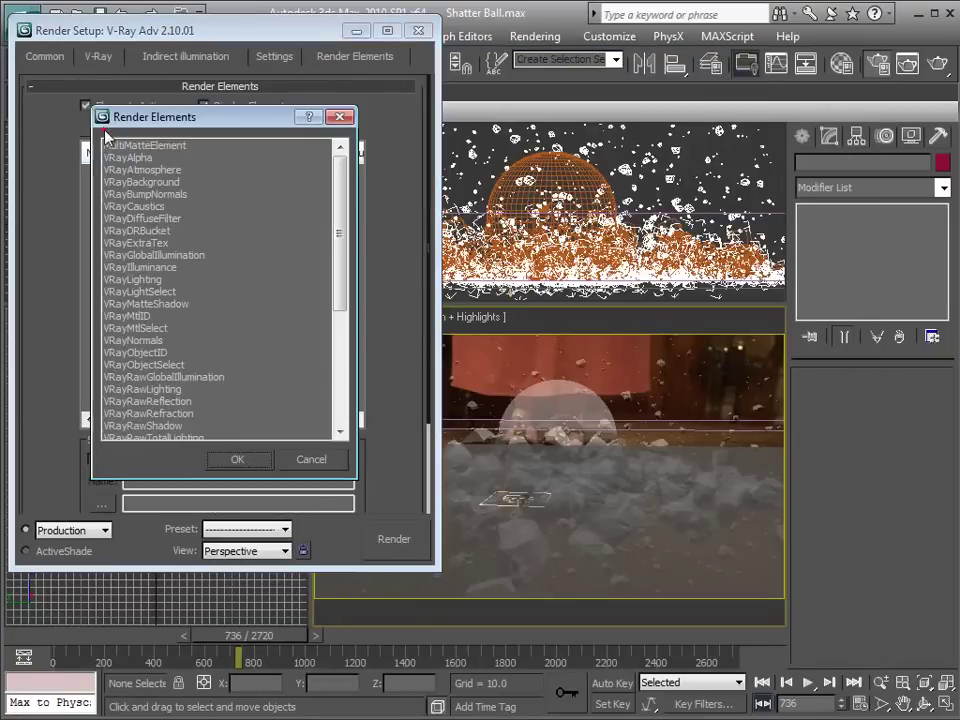
{"action": "left_click_drag", "start_coordinate": [342, 172], "coordinate": [338, 343]}
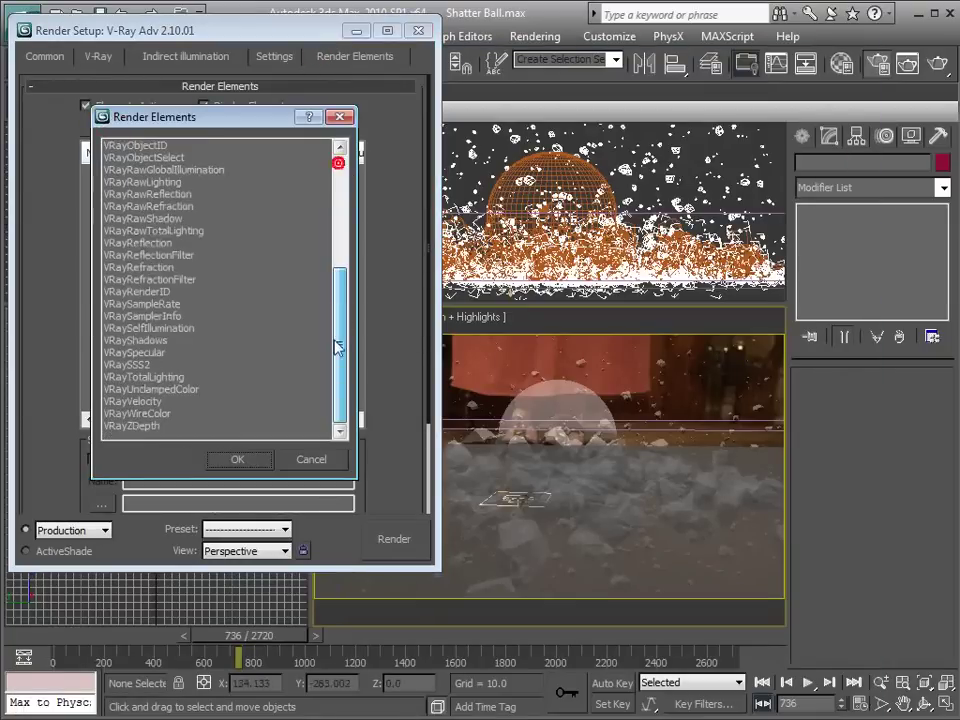
{"action": "left_click", "coordinate": [136, 425]}
{"action": "left_click", "coordinate": [237, 460]}
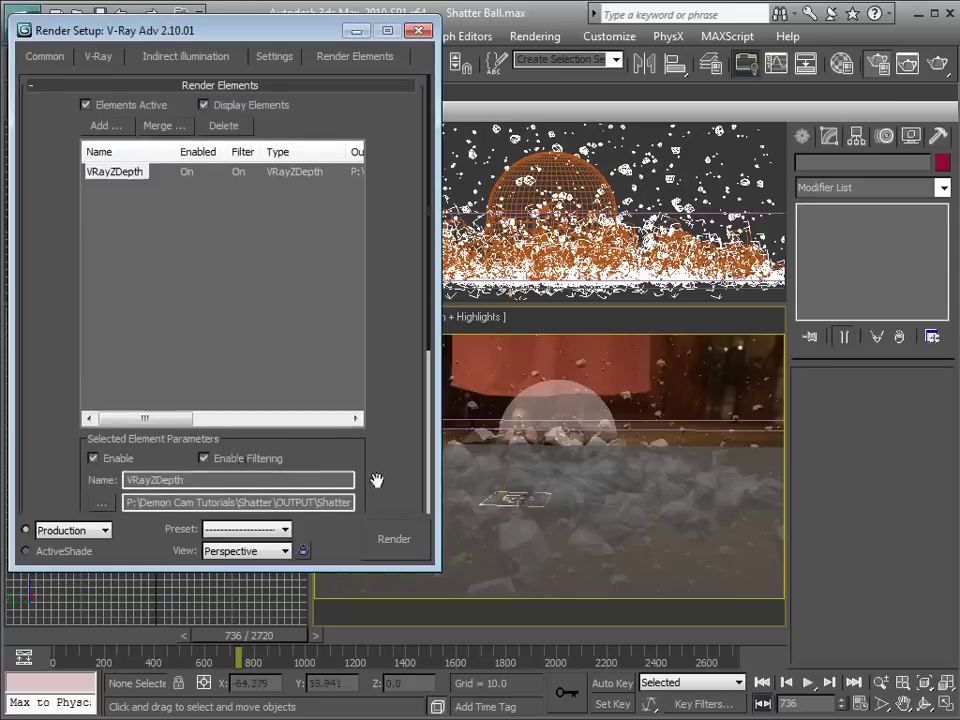
Review the VRayZDepth element's parameters, especially the zdepth max value.
{"action": "scroll", "coordinate": [368, 478], "scroll_direction": "down", "scroll_amount": 5}
{"action": "scroll", "coordinate": [392, 352], "scroll_direction": "down", "scroll_amount": 2}
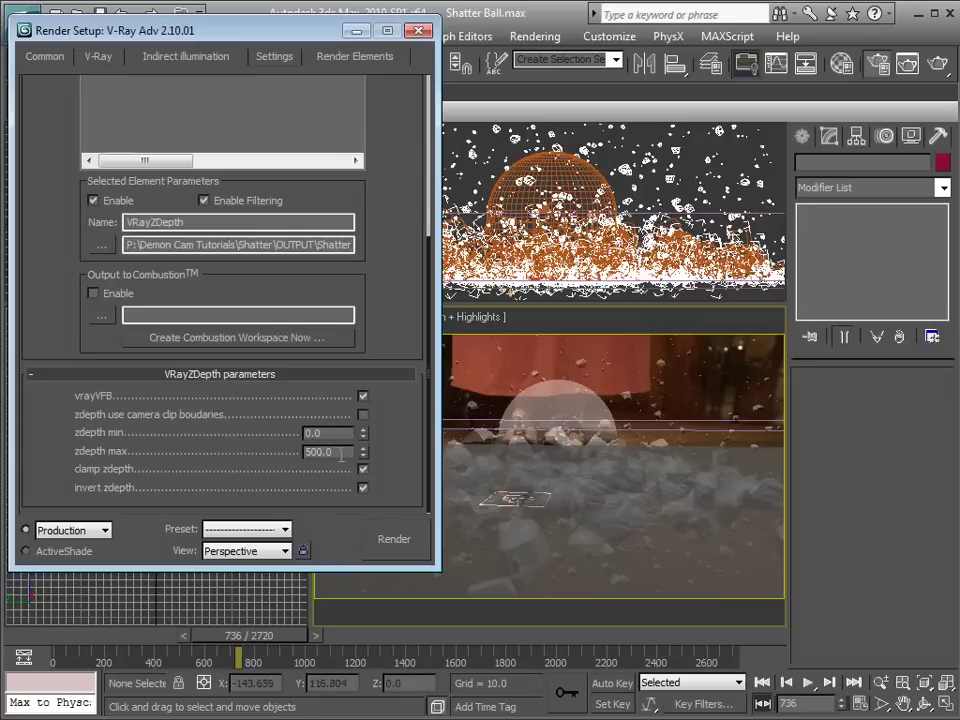
{"action": "left_click_drag", "start_coordinate": [341, 454], "coordinate": [249, 452]}
{"action": "left_click", "coordinate": [388, 456]}
{"action": "scroll", "coordinate": [386, 176], "scroll_direction": "up", "scroll_amount": 10}
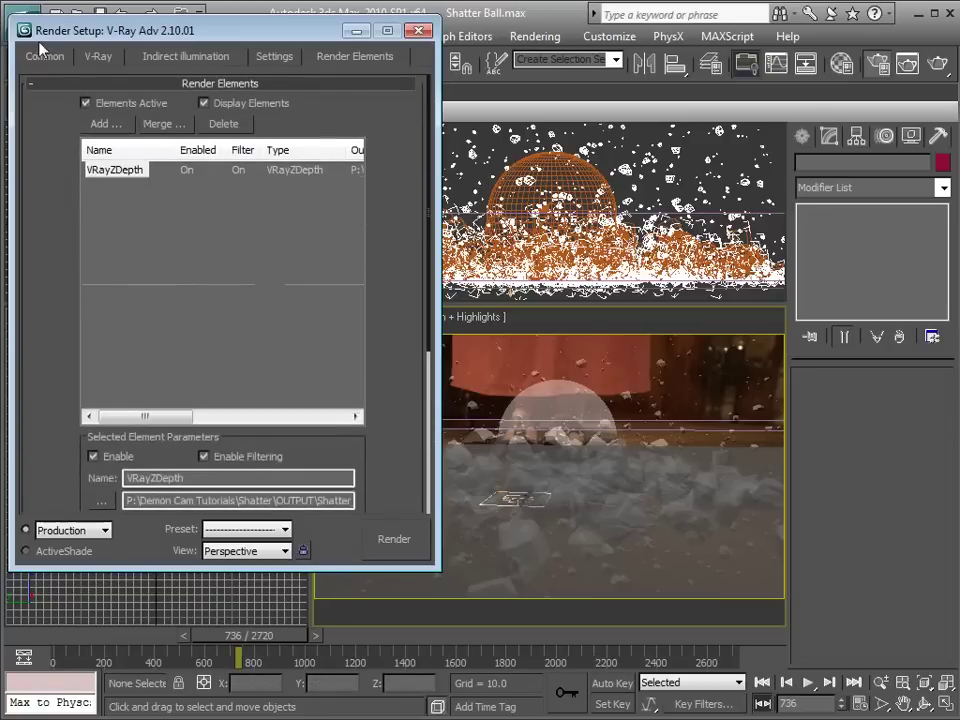
Set the render output size to 1920x1080 and start the render.
{"action": "left_click", "coordinate": [82, 60]}
{"action": "left_click", "coordinate": [44, 56]}
{"action": "scroll", "coordinate": [247, 347], "scroll_direction": "up", "scroll_amount": 5}
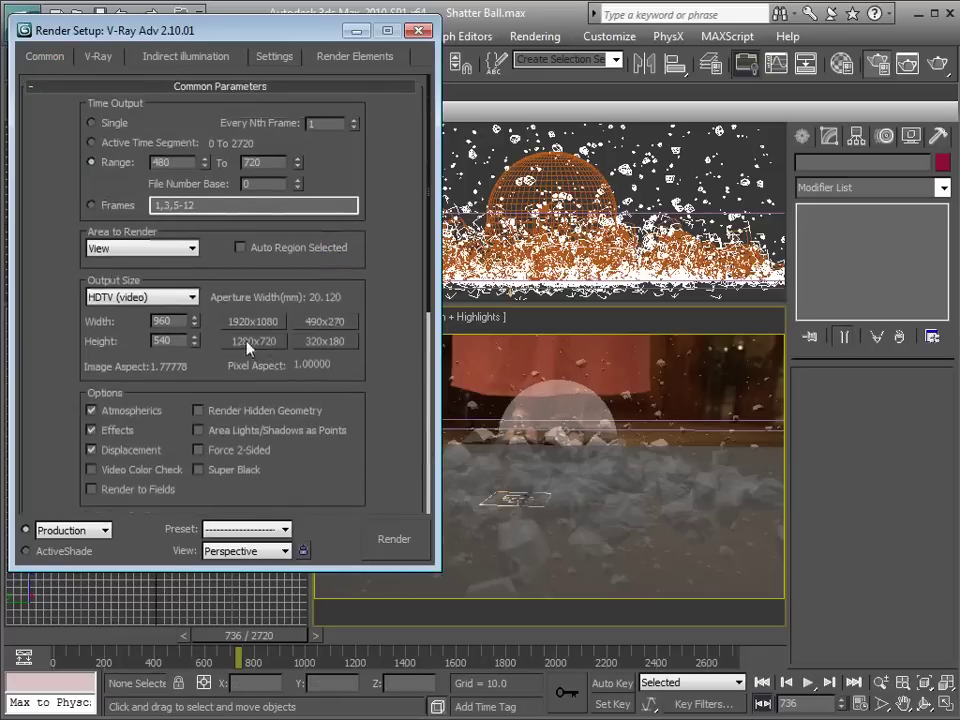
{"action": "left_click", "coordinate": [262, 329]}
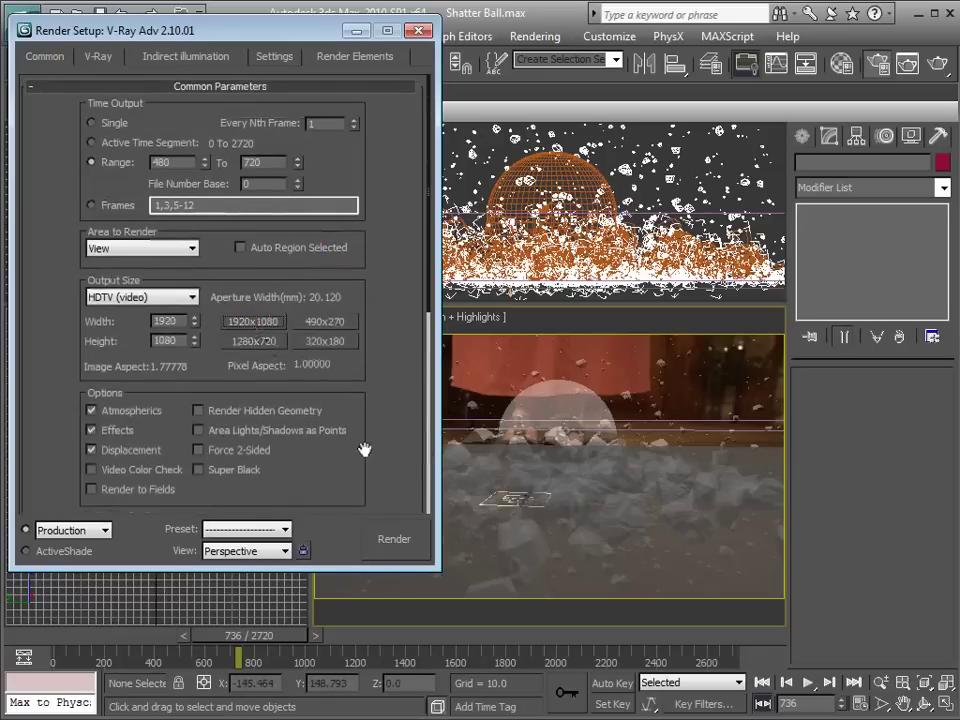
{"action": "left_click", "coordinate": [400, 541]}
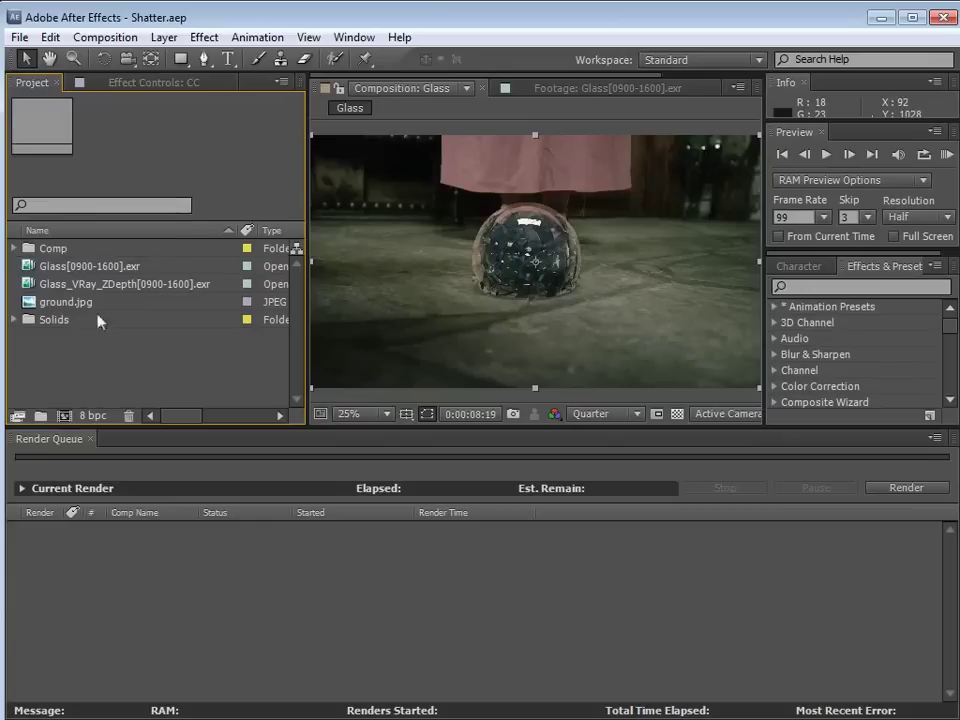
{"action": "left_click", "coordinate": [104, 266]}
{"action": "left_click", "coordinate": [126, 371]}
{"action": "double_click", "coordinate": [79, 364]}
{"action": "left_click", "coordinate": [199, 158]}
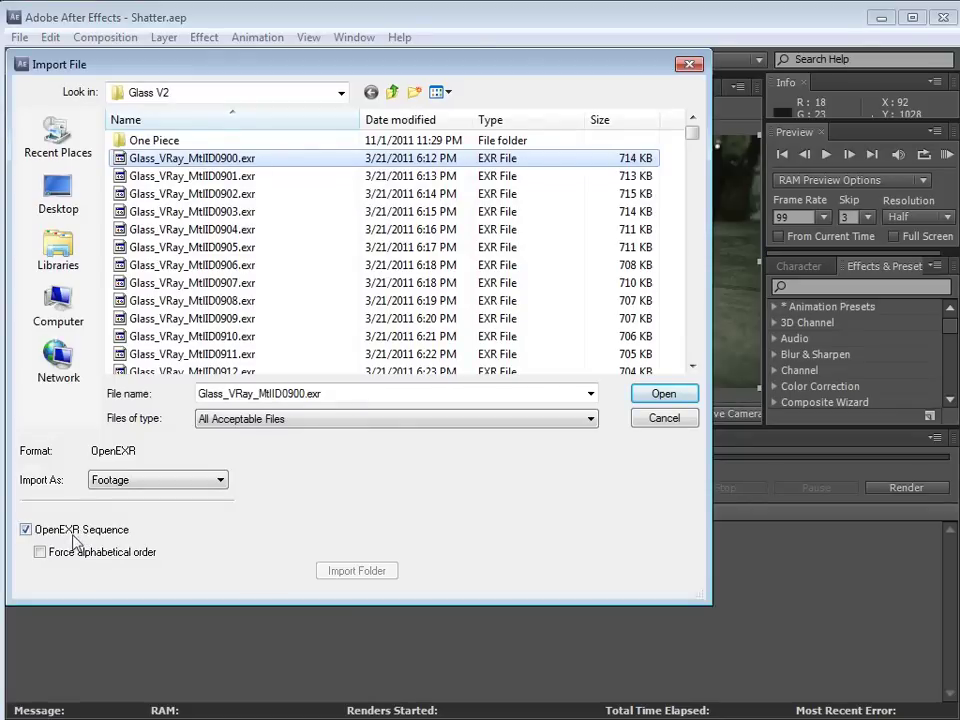
{"action": "left_click", "coordinate": [656, 419]}
Interpret the Glass[0900-1600].exr footage with Preserve RGB enabled and its alpha set to Straight - Unmatted.
{"action": "left_click", "coordinate": [77, 284]}
{"action": "left_click", "coordinate": [80, 267]}
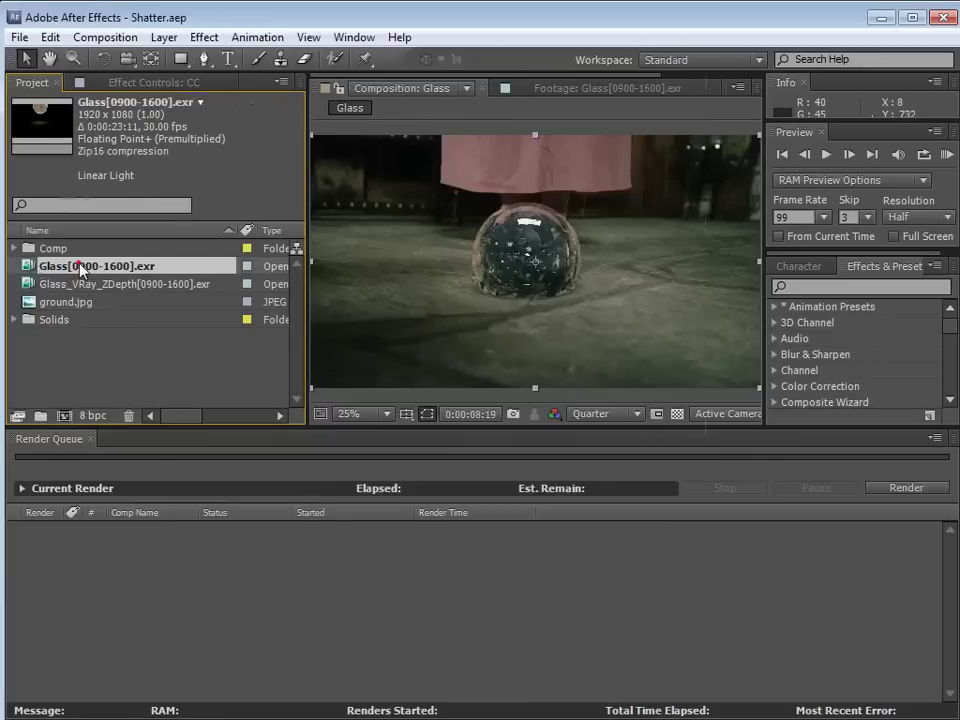
{"action": "right_click", "coordinate": [78, 272]}
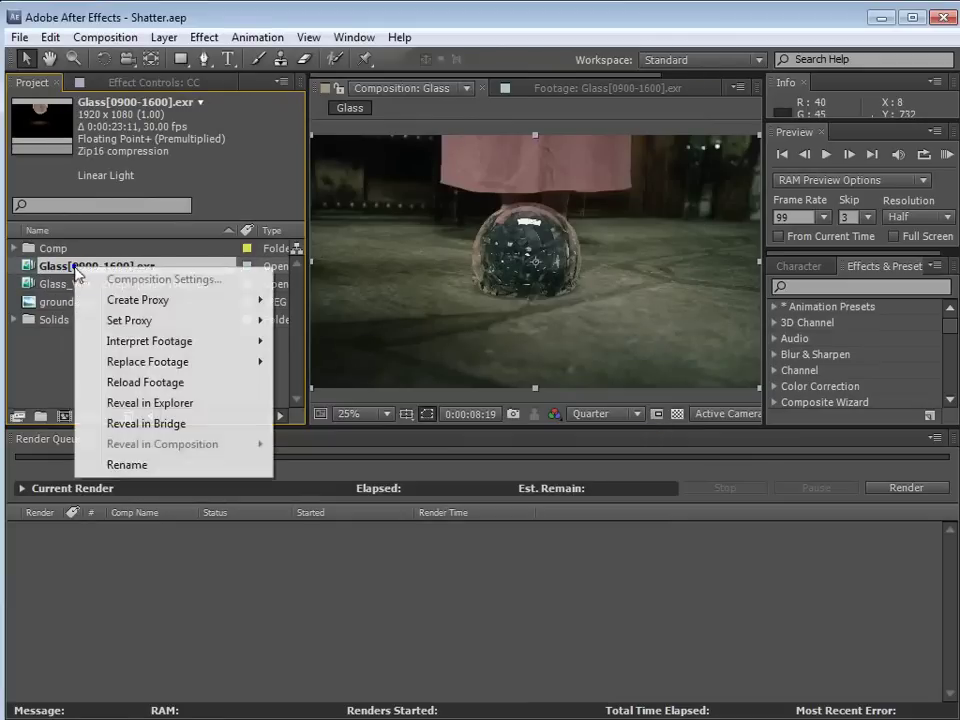
{"action": "left_click", "coordinate": [150, 341]}
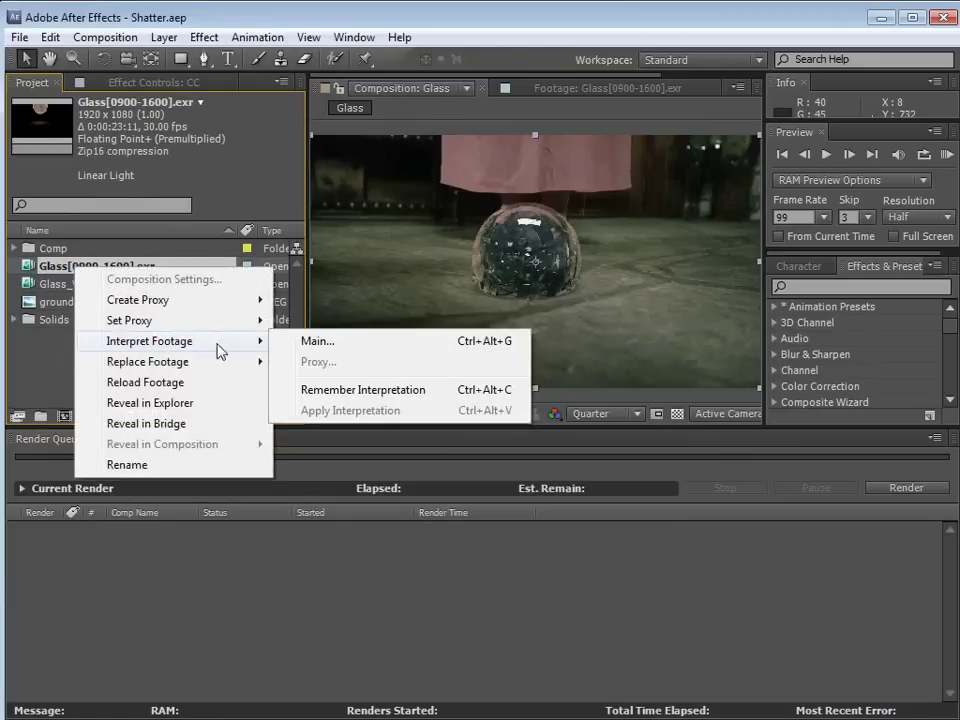
{"action": "left_click", "coordinate": [322, 345]}
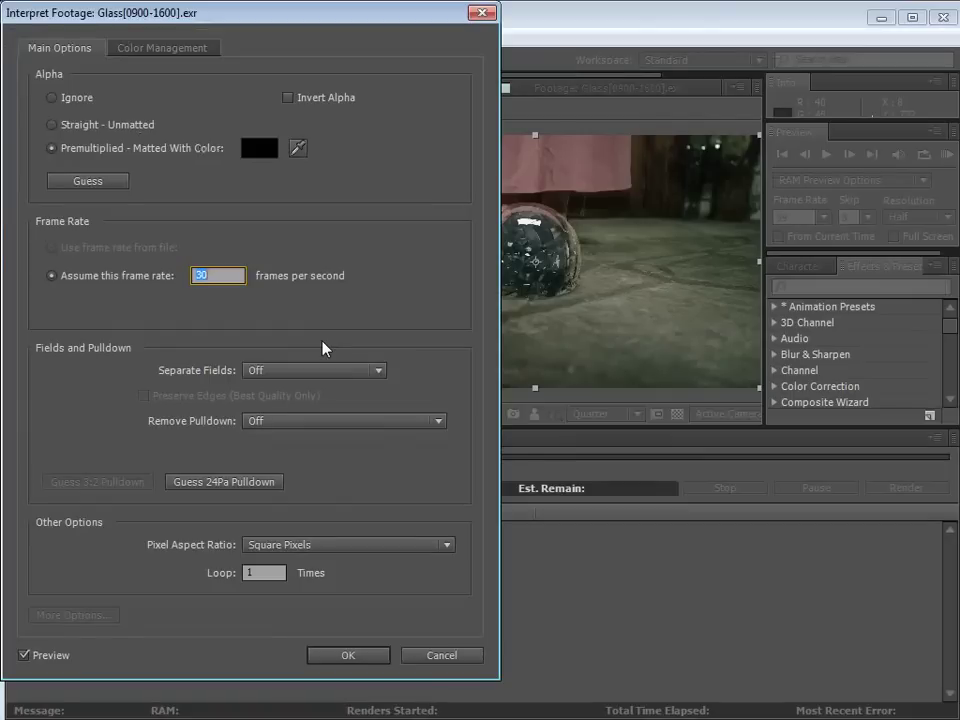
{"action": "left_click", "coordinate": [160, 50]}
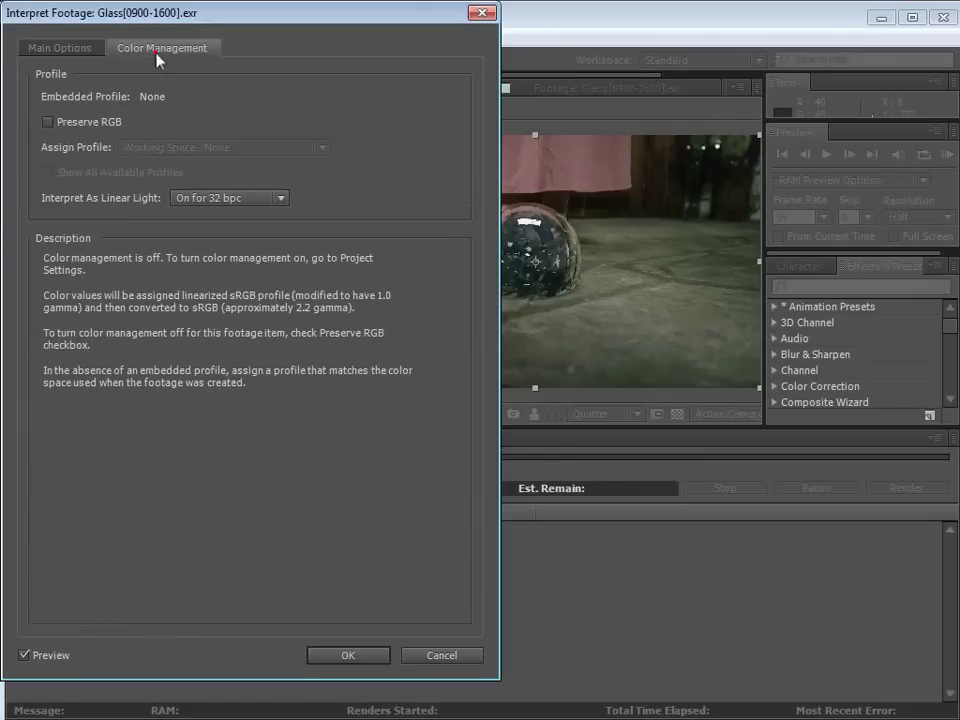
{"action": "left_click", "coordinate": [68, 124]}
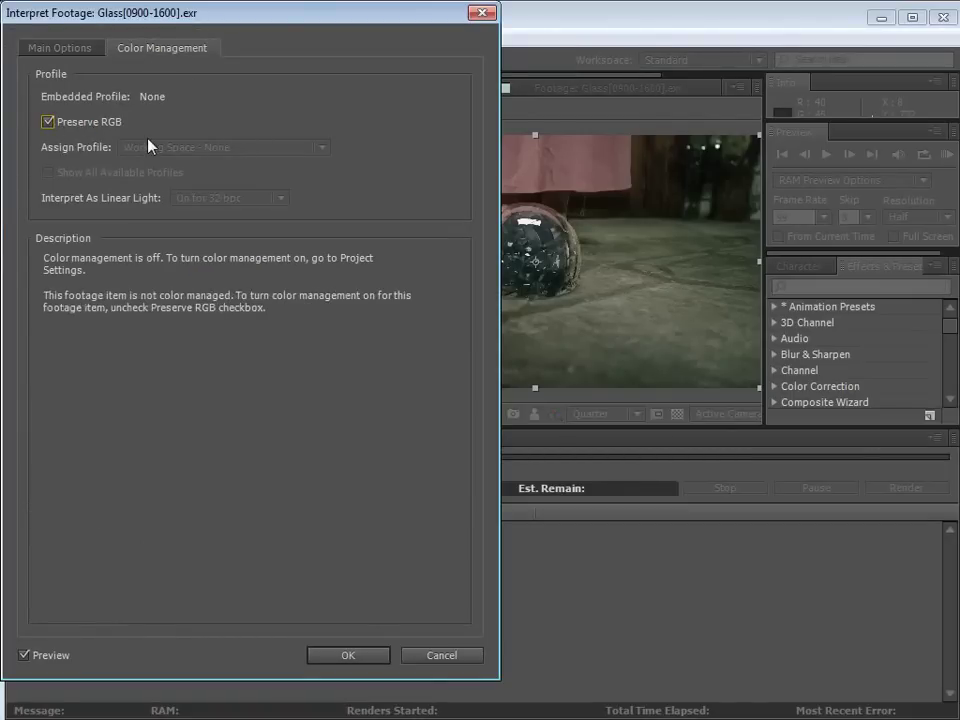
{"action": "left_click_drag", "start_coordinate": [21, 12], "coordinate": [196, 18]}
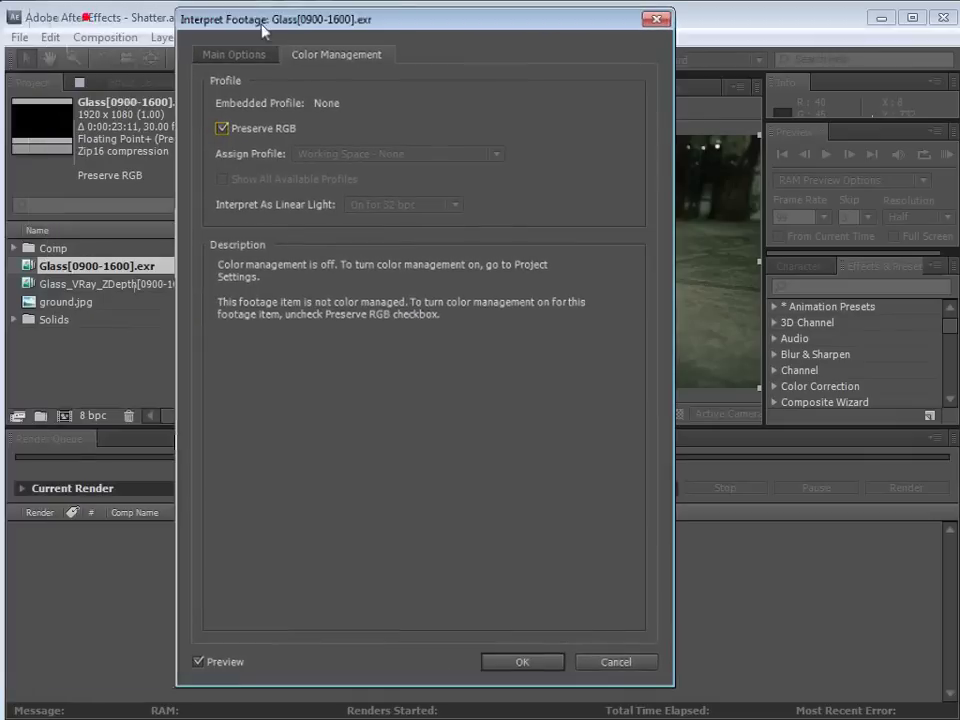
{"action": "left_click", "coordinate": [240, 56]}
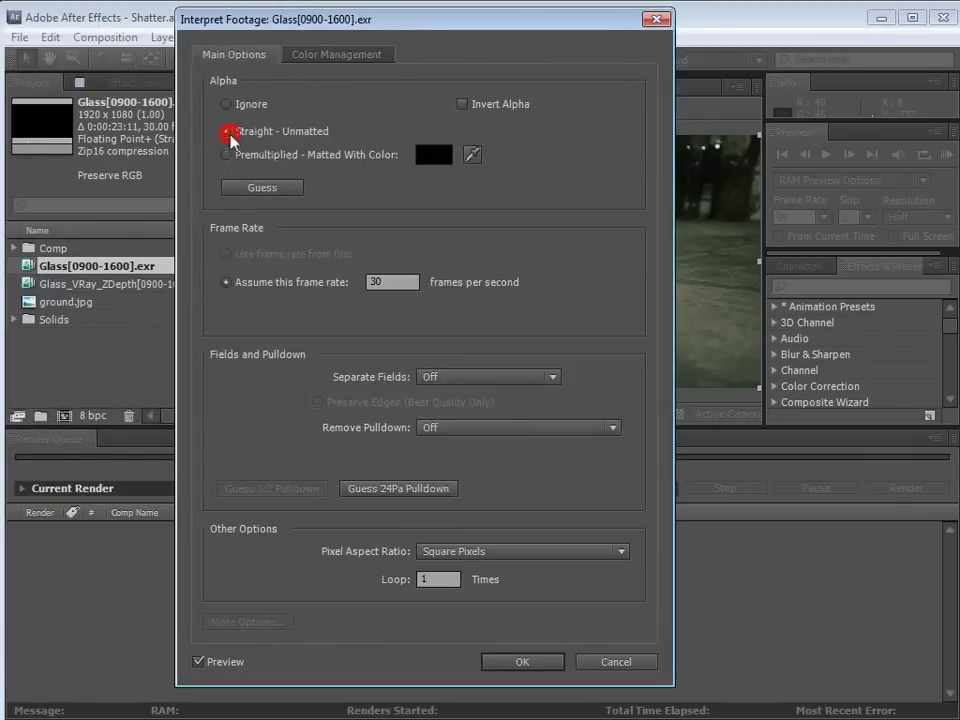
{"action": "left_click", "coordinate": [522, 662]}
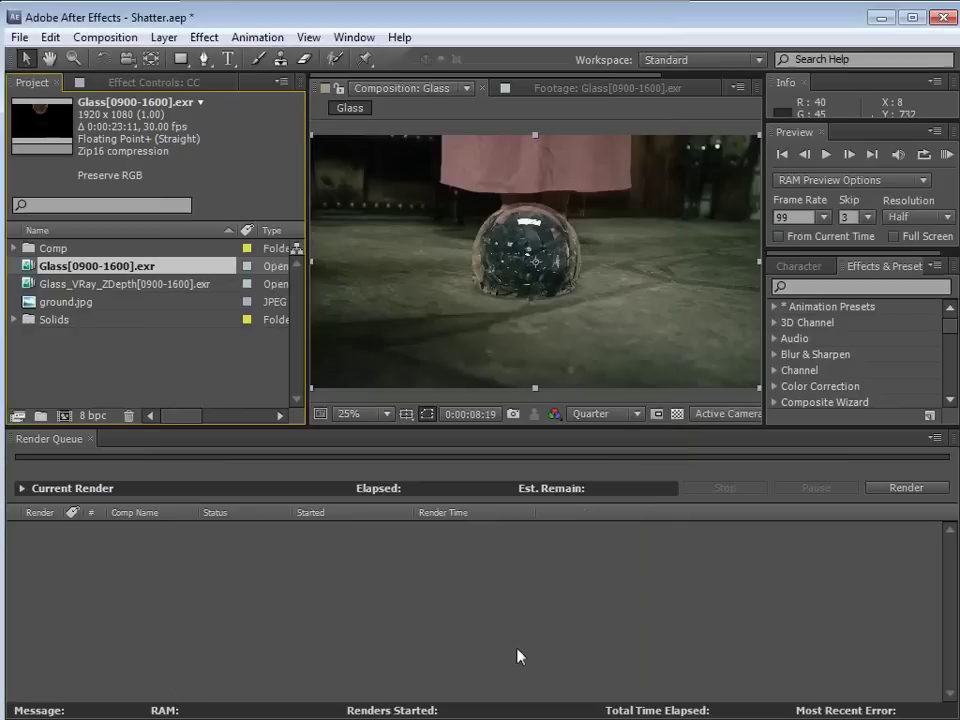
Enable Preserve RGB in the footage interpretation of Glass_VRay_ZDepth[0900-1600].exr.
{"action": "left_click", "coordinate": [77, 285]}
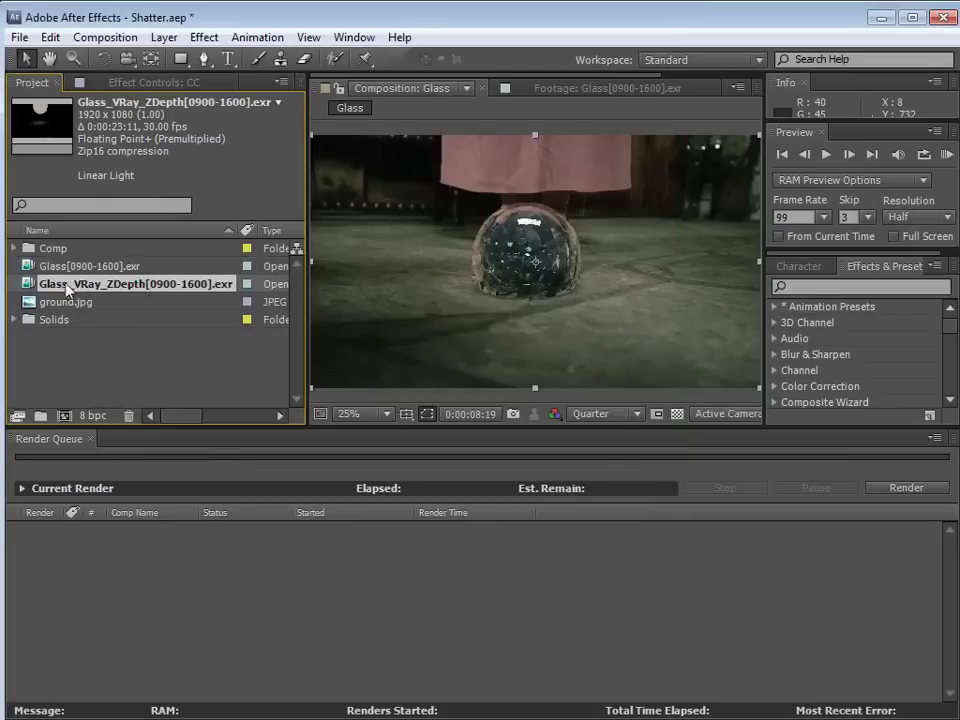
{"action": "left_click", "coordinate": [70, 266]}
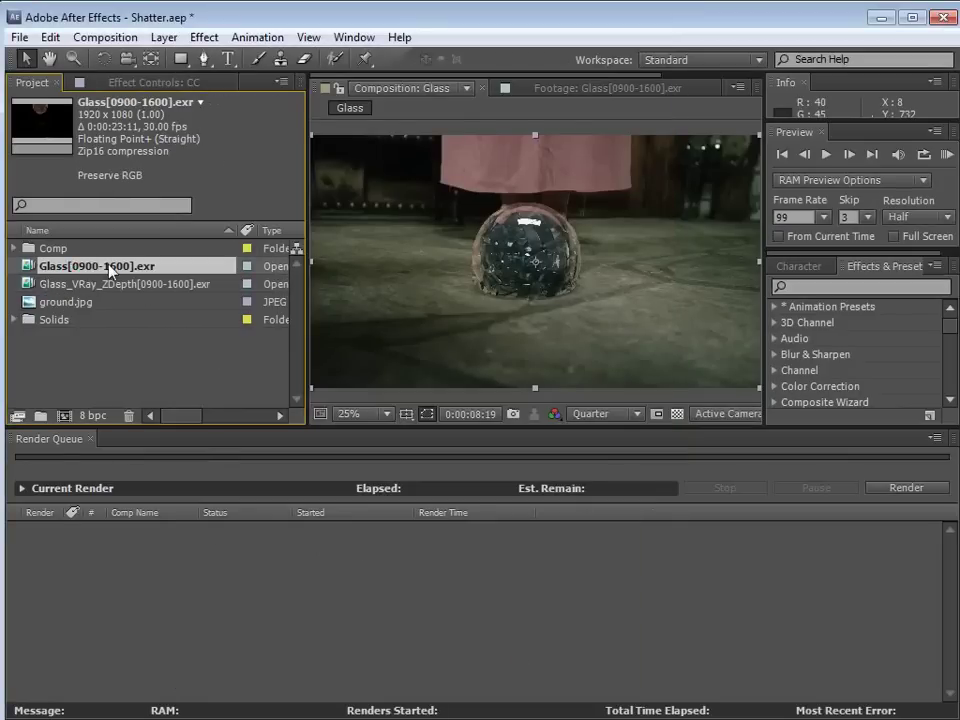
{"action": "left_click", "coordinate": [100, 285]}
{"action": "right_click", "coordinate": [78, 284]}
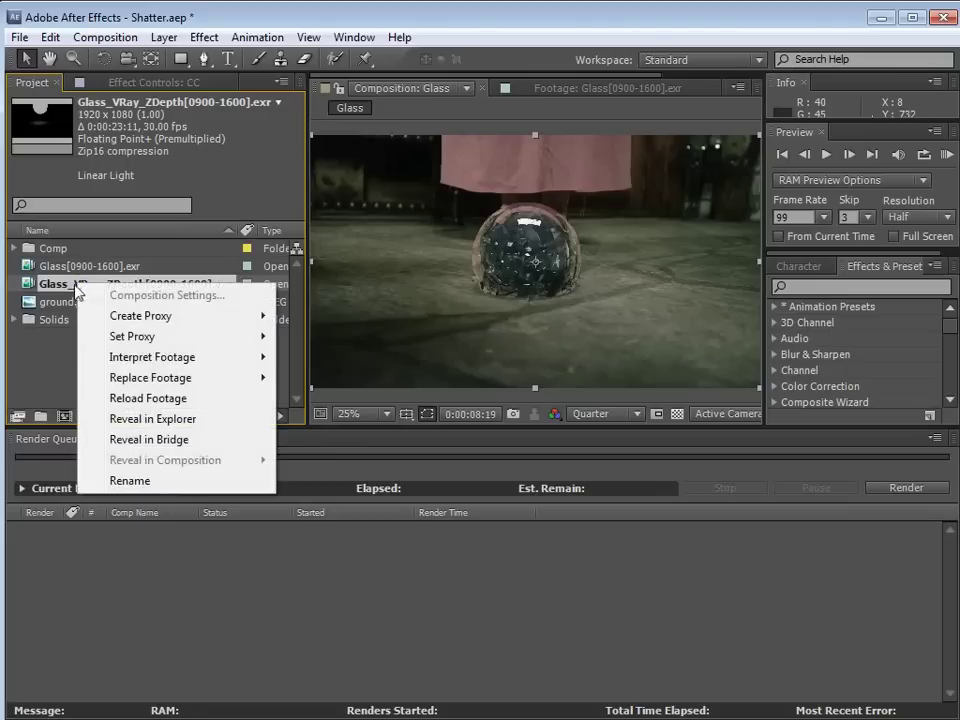
{"action": "mouse_move", "coordinate": [162, 365]}
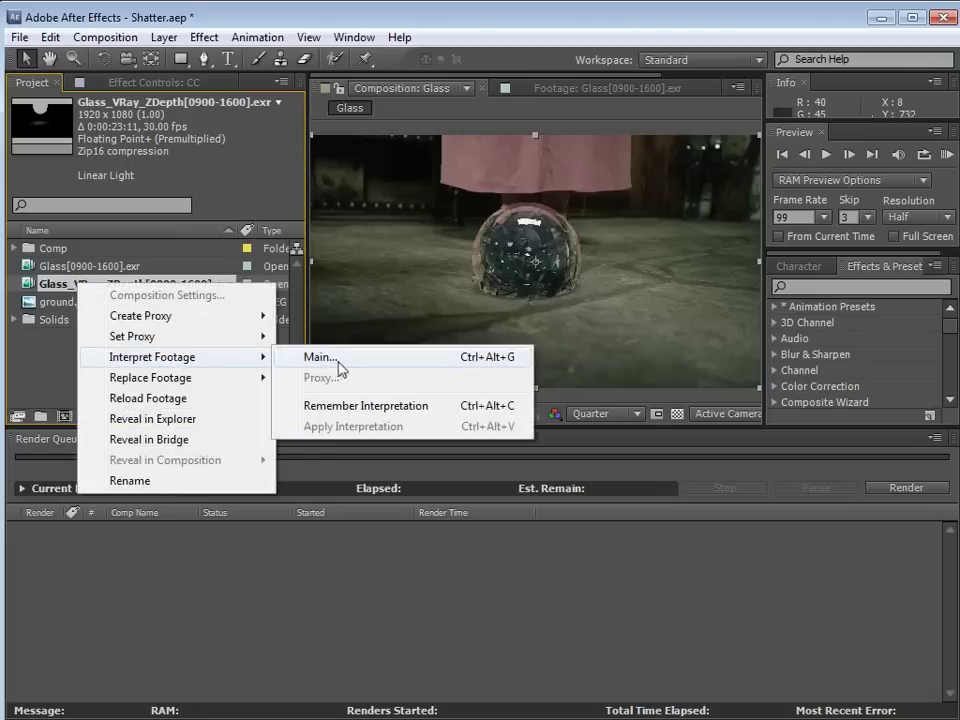
{"action": "left_click", "coordinate": [338, 366]}
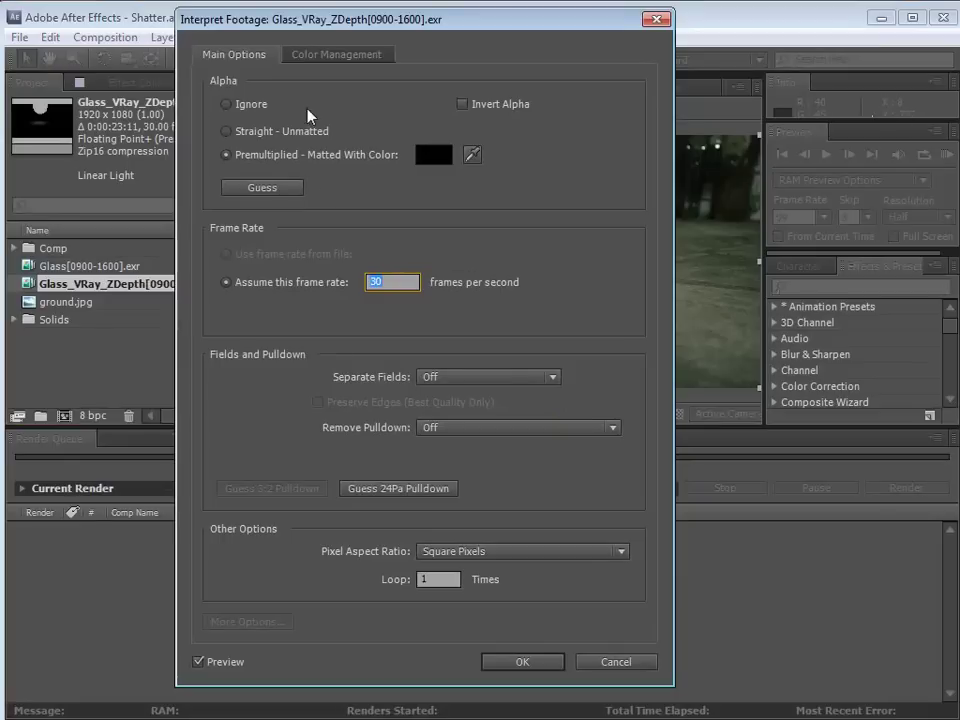
{"action": "left_click", "coordinate": [322, 55]}
{"action": "left_click", "coordinate": [274, 129]}
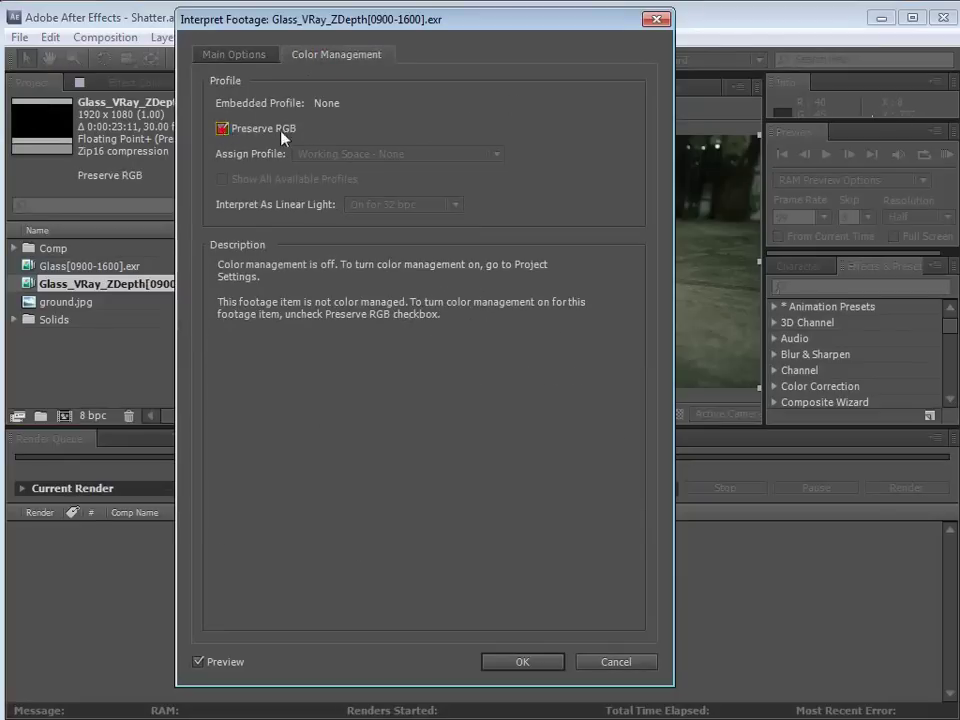
Set the ZDepth footage to ignore alpha and assume a frame rate of 23.976 fps, and accept the interpretation.
{"action": "left_click", "coordinate": [234, 56]}
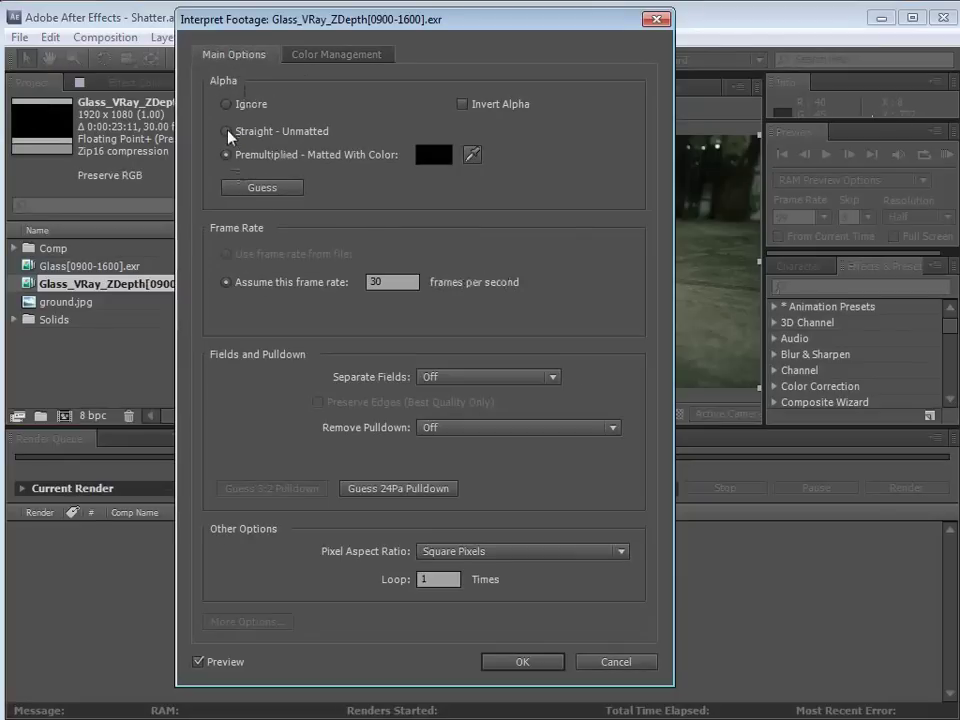
{"action": "left_click", "coordinate": [238, 103]}
{"action": "left_click", "coordinate": [399, 283]}
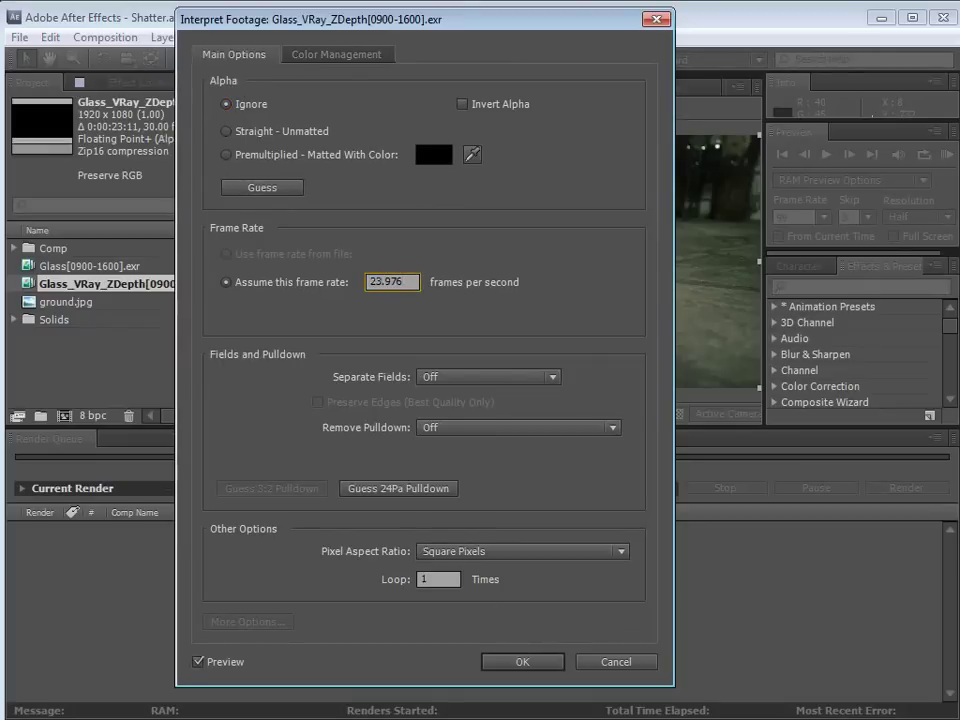
{"action": "left_click", "coordinate": [512, 662]}
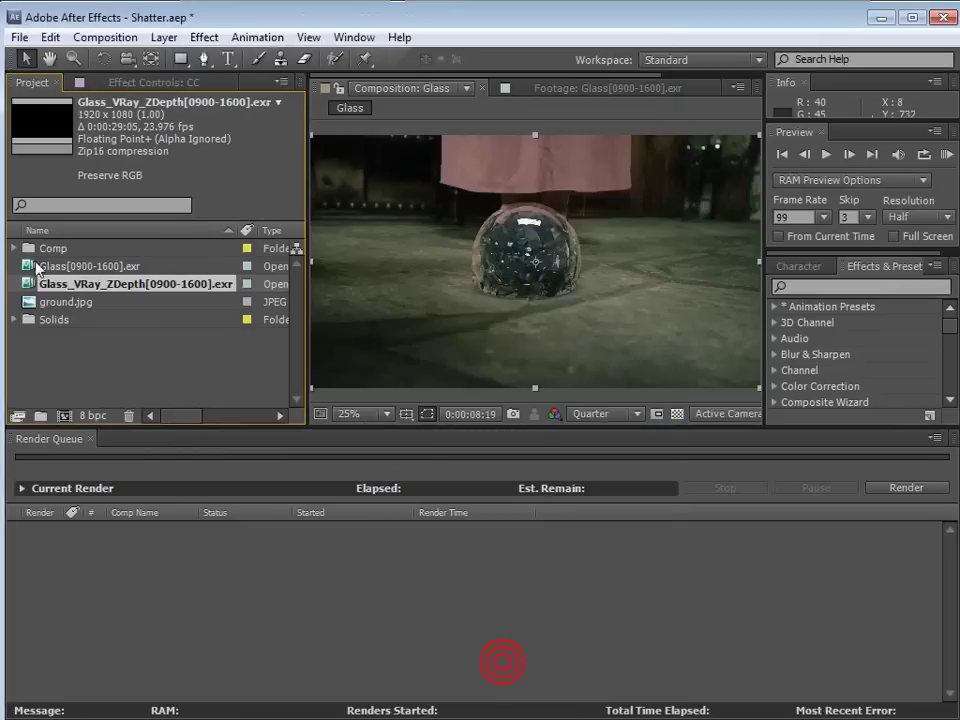
Set the assumed frame rate of the Glass[0900-1600].exr footage to 23.976 fps.
{"action": "right_click", "coordinate": [69, 264]}
{"action": "mouse_move", "coordinate": [163, 336]}
{"action": "left_click", "coordinate": [326, 339]}
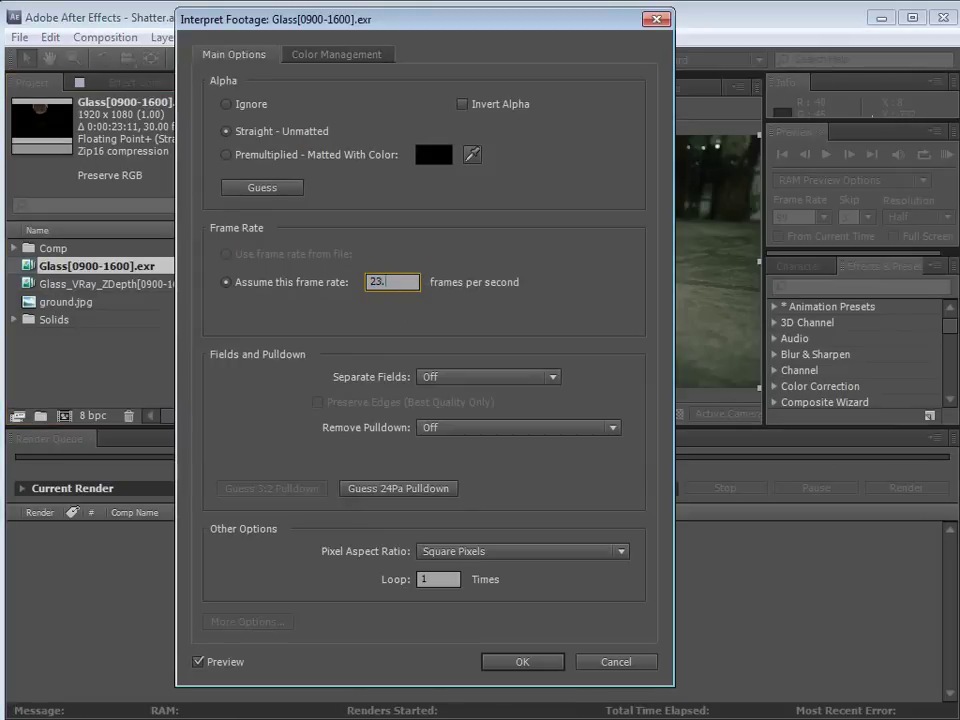
{"action": "key", "text": "Return"}
{"action": "left_click", "coordinate": [135, 375]}
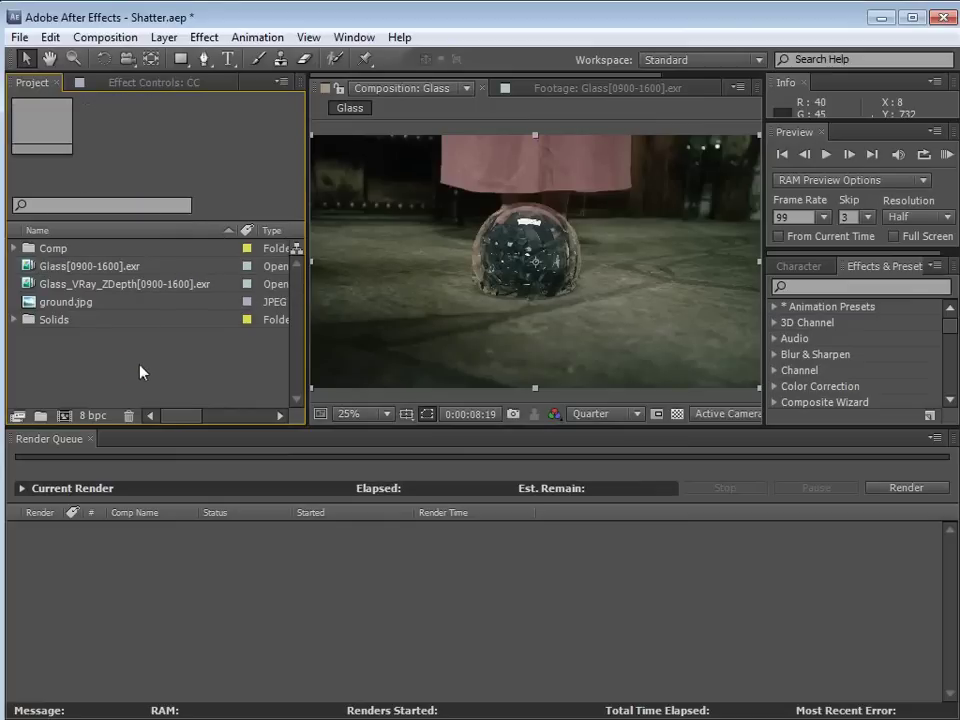
Create a new composition from the Glass[0900-1600].exr footage and inspect the ball shattering between about 8 and 12 seconds.
{"action": "left_click_drag", "start_coordinate": [86, 268], "coordinate": [65, 416]}
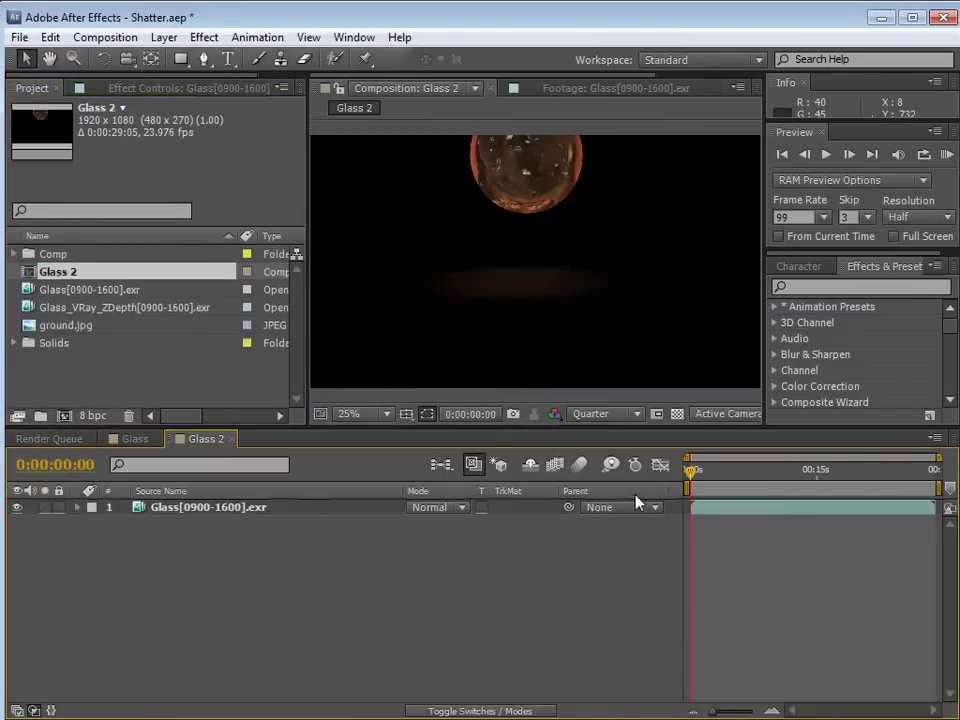
{"action": "left_click_drag", "start_coordinate": [406, 497], "coordinate": [320, 497]}
{"action": "left_click_drag", "start_coordinate": [748, 470], "coordinate": [711, 478]}
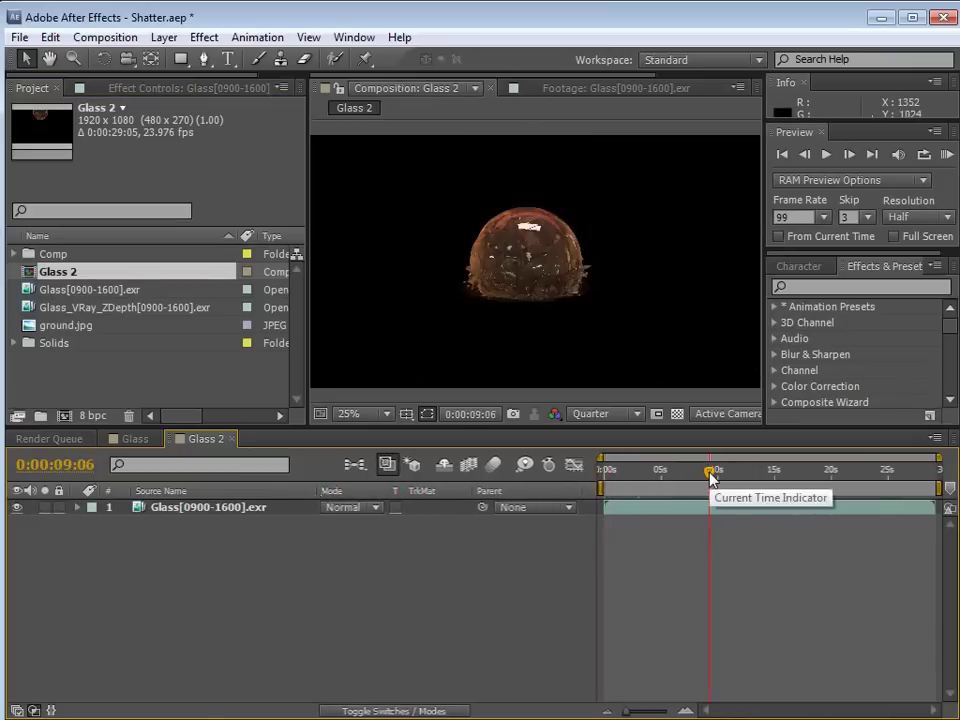
{"action": "left_click", "coordinate": [700, 480]}
{"action": "scroll", "coordinate": [585, 282], "scroll_direction": "up", "scroll_amount": 1}
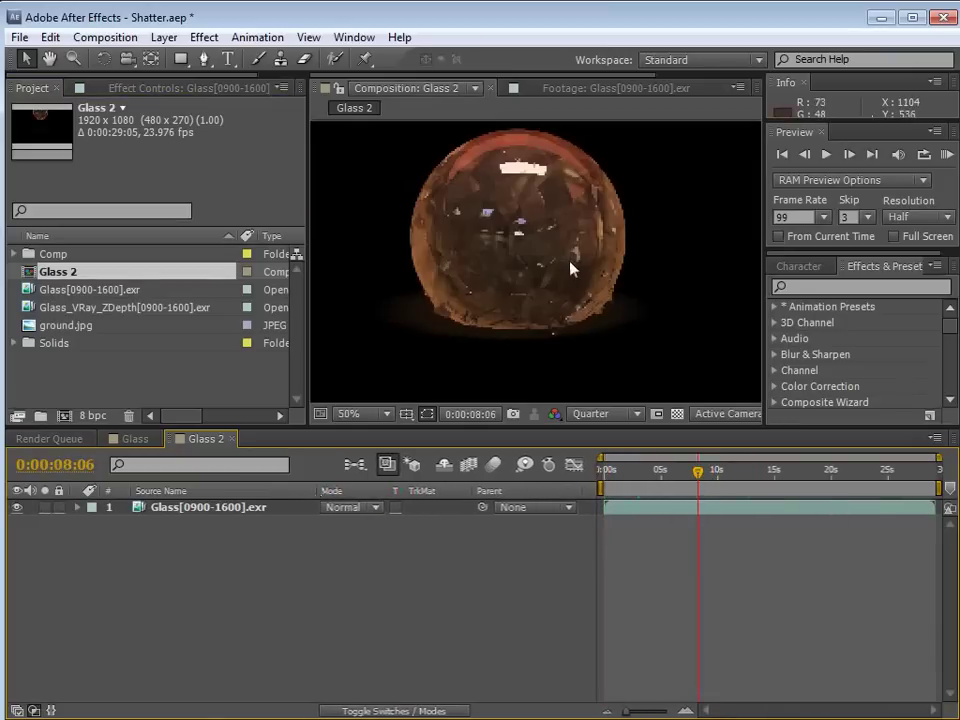
{"action": "left_click", "coordinate": [711, 472]}
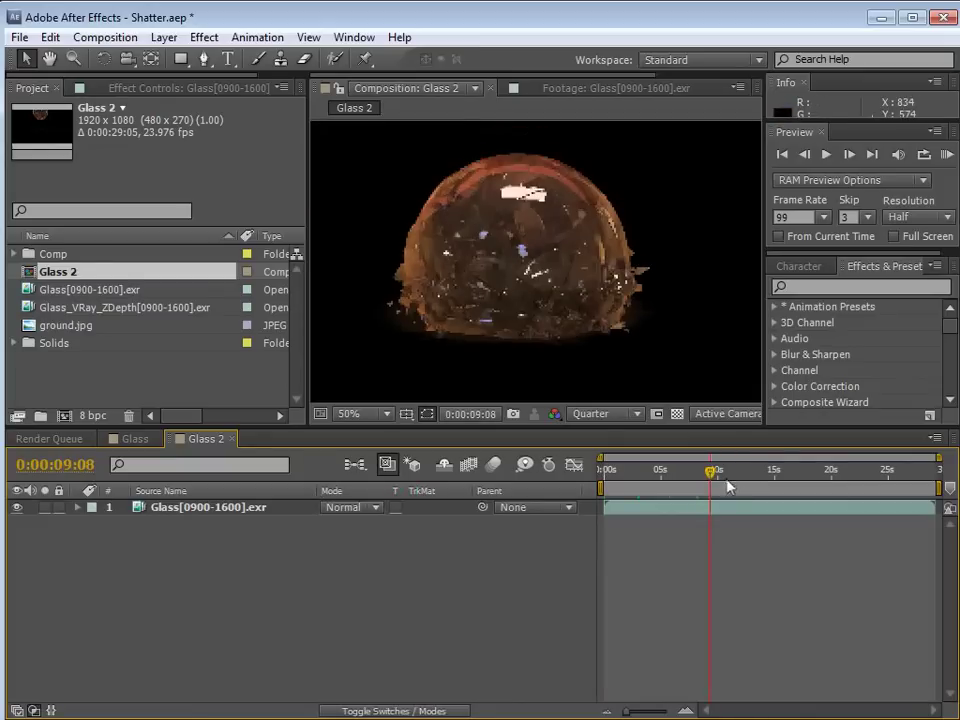
{"action": "left_click", "coordinate": [718, 474]}
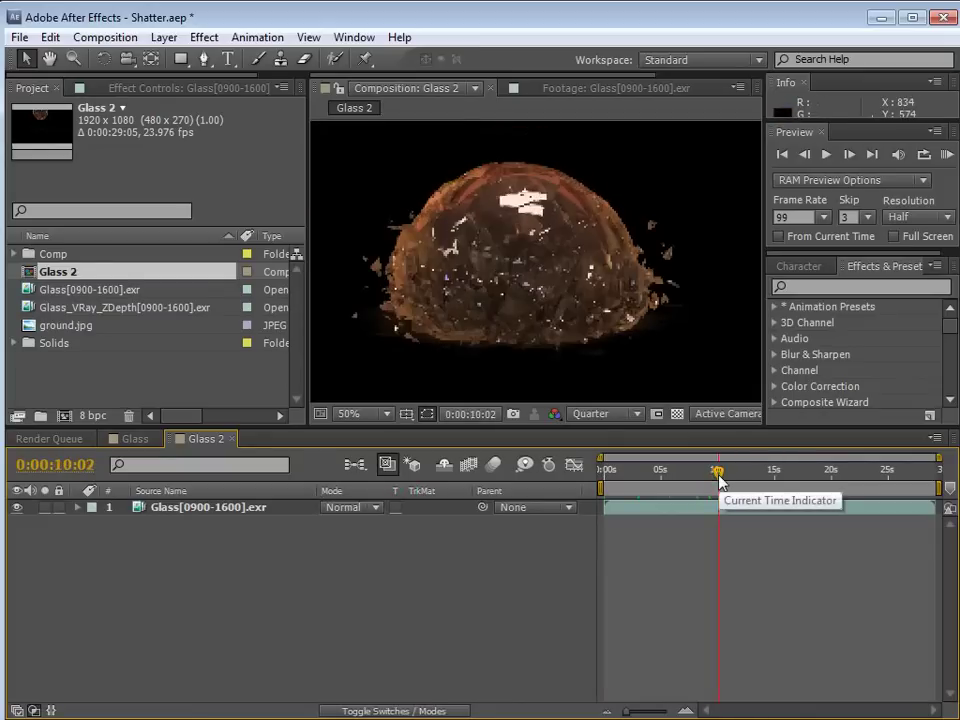
{"action": "left_click_drag", "start_coordinate": [717, 472], "coordinate": [724, 471]}
{"action": "left_click", "coordinate": [737, 480]}
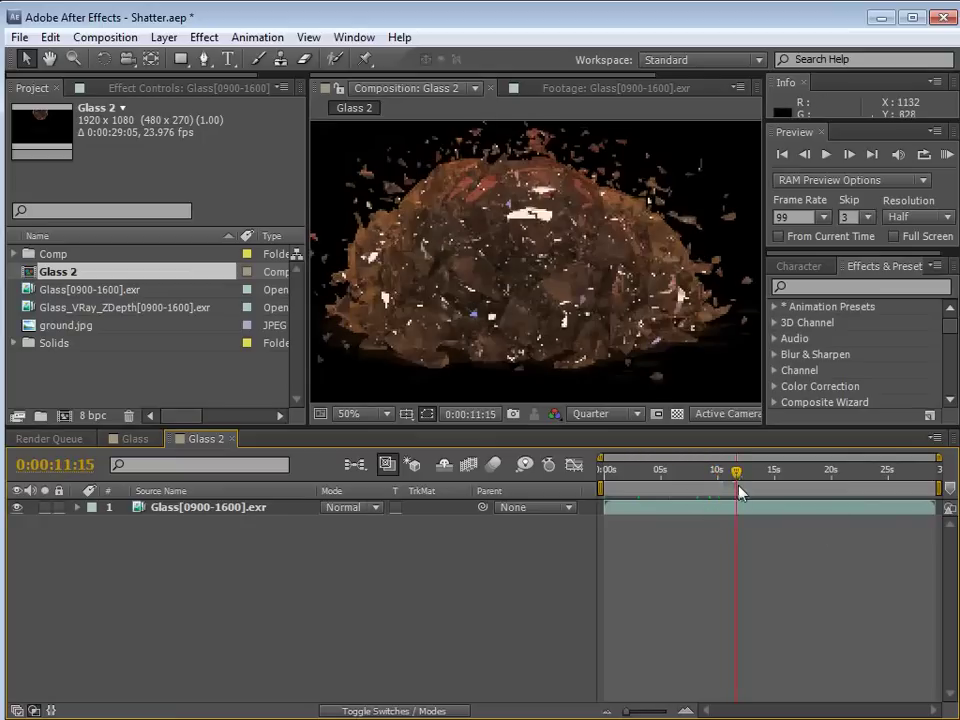
Set the work area to start at about 10 seconds and move the current time to 0:00:11:11.
{"action": "left_click", "coordinate": [716, 478]}
{"action": "key", "text": "b"}
{"action": "left_click", "coordinate": [735, 474]}
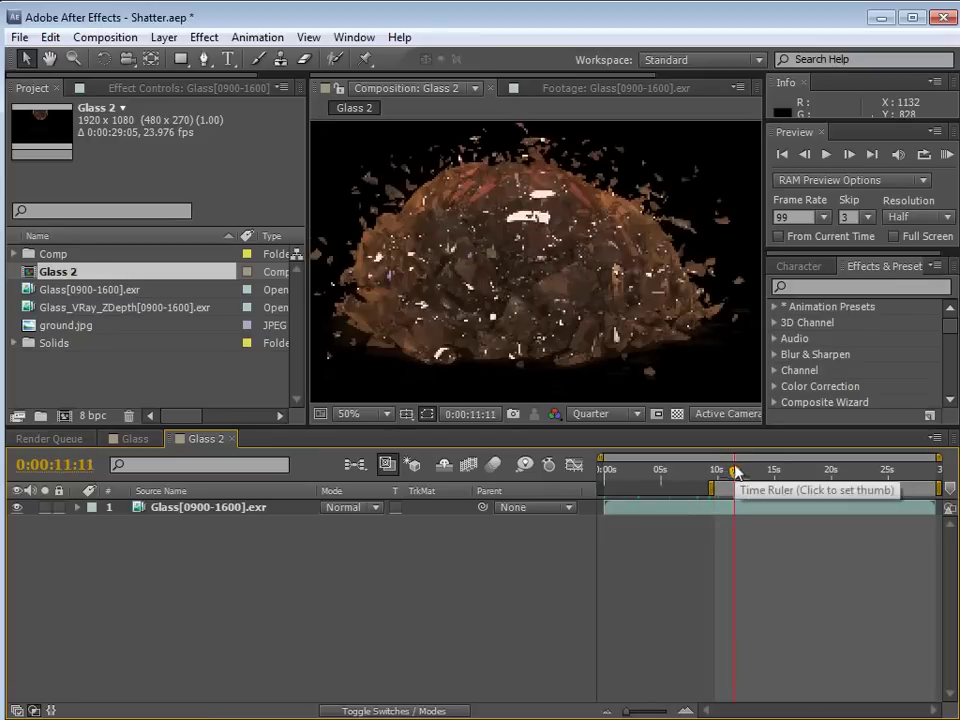
{"action": "left_click", "coordinate": [733, 476]}
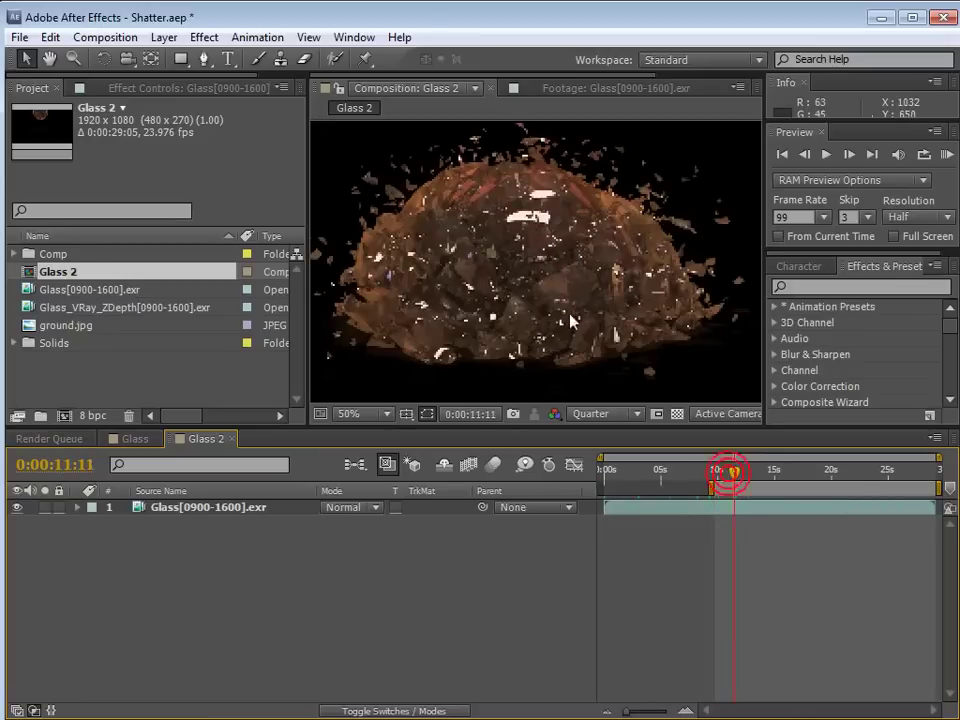
Add ground.jpg to the Glass 2 composition beneath the Glass[0900-1600].exr layer and check the shattering over the background.
{"action": "scroll", "coordinate": [540, 310], "scroll_direction": "down", "scroll_amount": 2}
{"action": "left_click", "coordinate": [70, 328]}
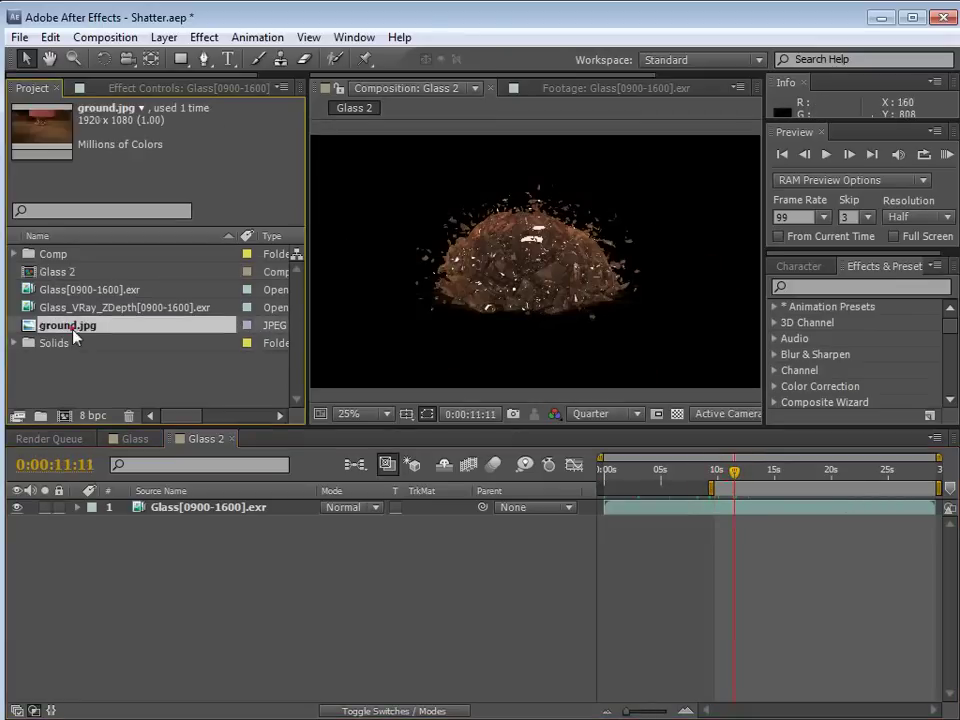
{"action": "left_click_drag", "start_coordinate": [66, 330], "coordinate": [50, 515]}
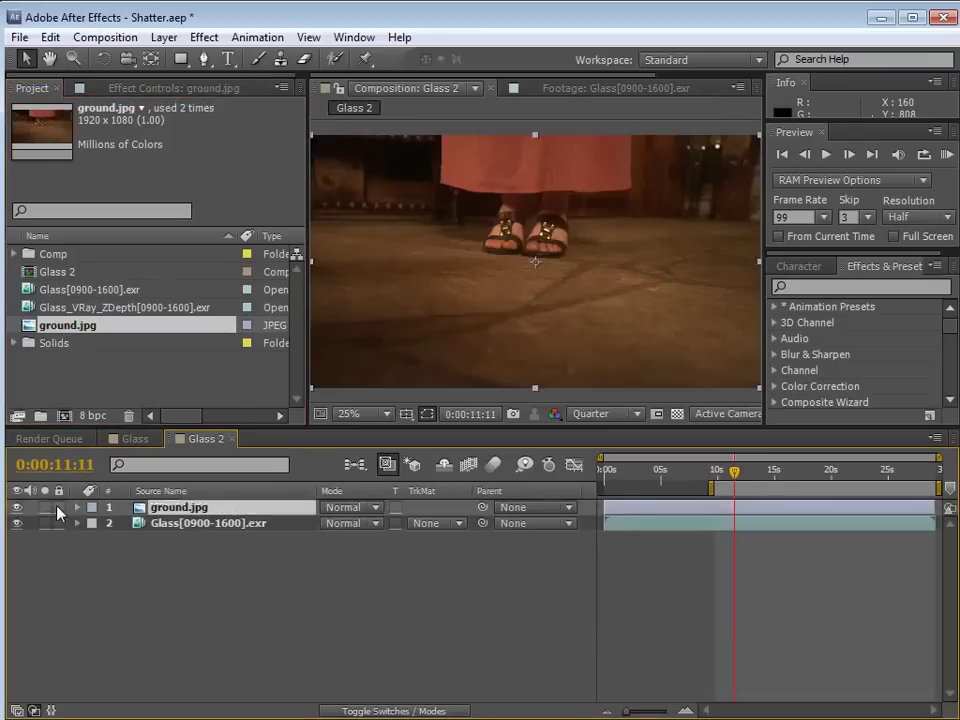
{"action": "left_click_drag", "start_coordinate": [165, 544], "coordinate": [231, 566]}
{"action": "left_click", "coordinate": [745, 477]}
{"action": "left_click_drag", "start_coordinate": [745, 477], "coordinate": [771, 480]}
{"action": "left_click", "coordinate": [741, 480]}
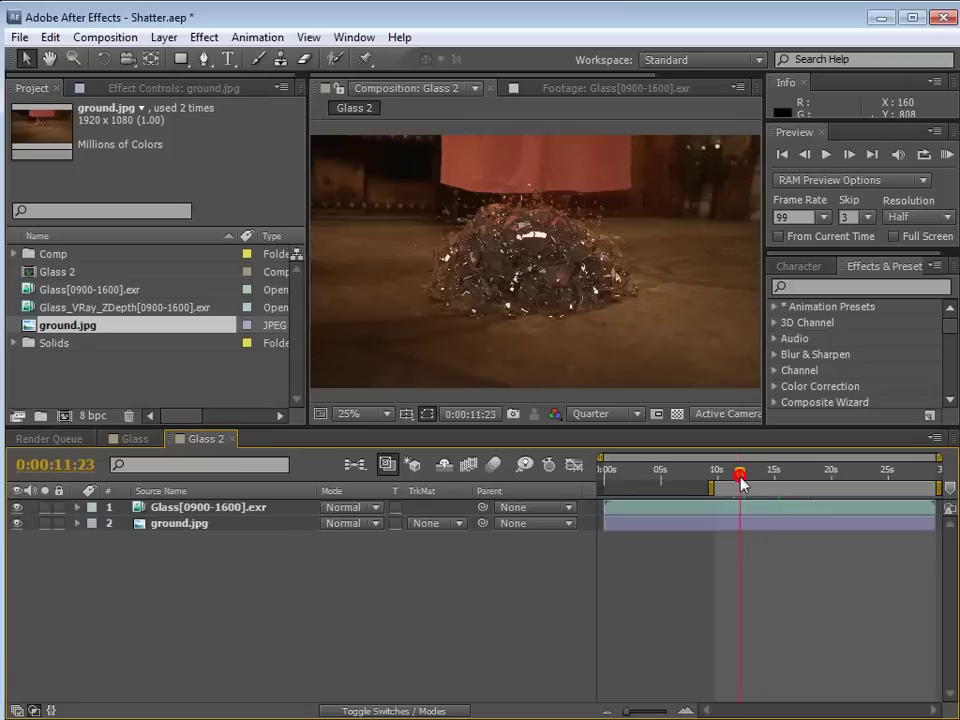
Add Glass_VRay_ZDepth[0900-1600].exr above the glass layer in Glass 2, view it at 0:00:13:15, and set the project depth to 32 bpc.
{"action": "left_click", "coordinate": [75, 290]}
{"action": "left_click_drag", "start_coordinate": [107, 310], "coordinate": [176, 508]}
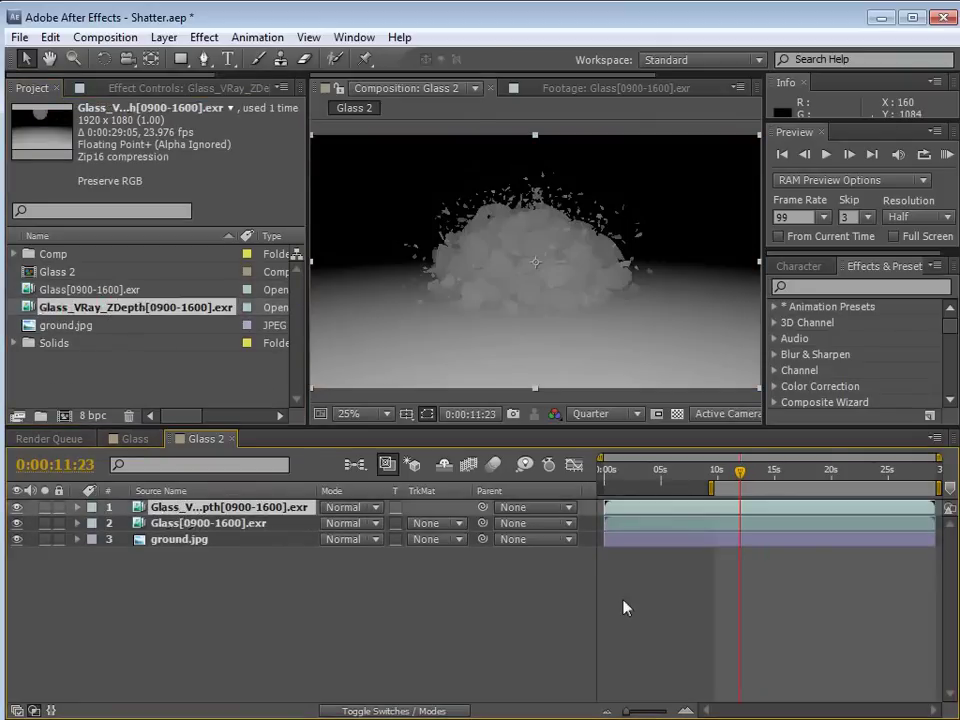
{"action": "left_click", "coordinate": [758, 479]}
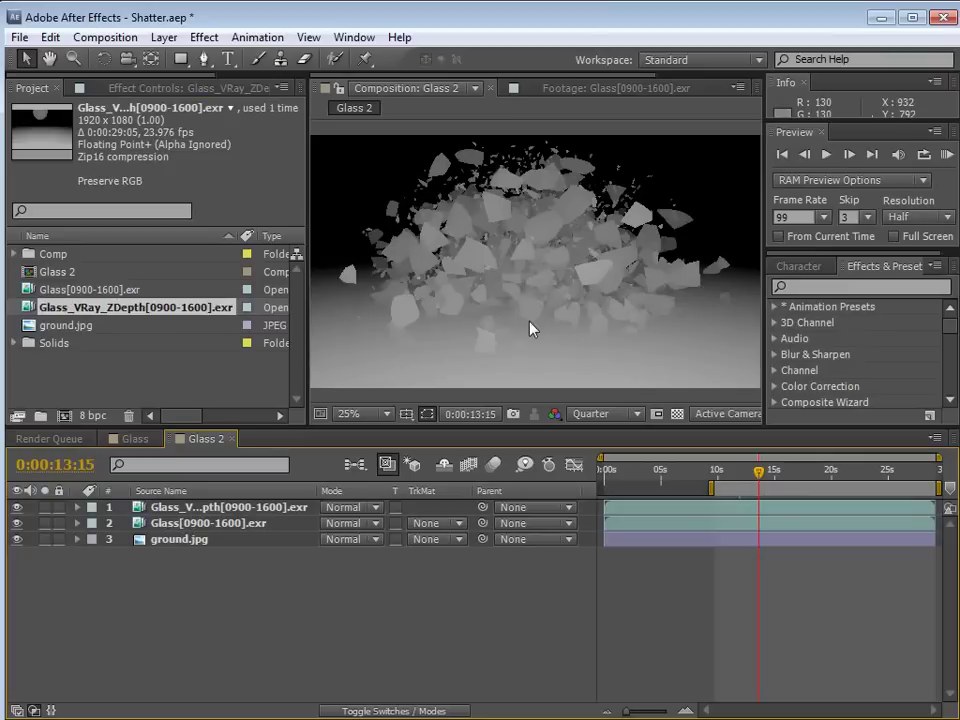
{"action": "left_click", "coordinate": [94, 417], "text": "alt"}
{"action": "left_click", "coordinate": [95, 416], "text": "alt"}
Try an Exposure effect with exposure -0.24 and gamma correction 0.98 on the ZDepth layer, inspect the shards, and remove the effect.
{"action": "left_click", "coordinate": [165, 507]}
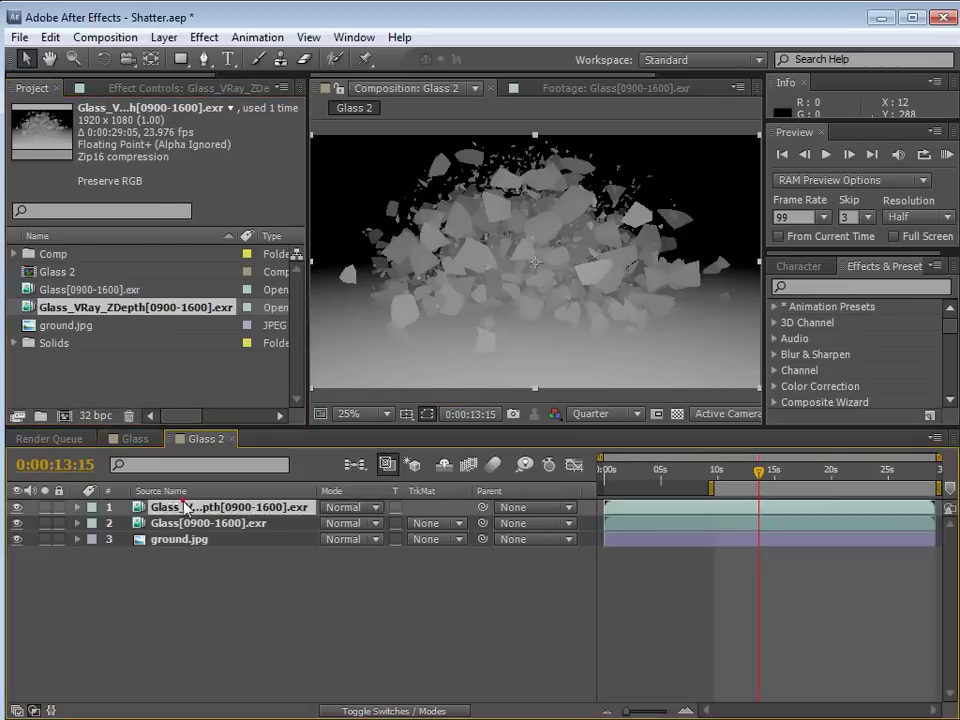
{"action": "left_click", "coordinate": [204, 37]}
{"action": "mouse_move", "coordinate": [286, 210]}
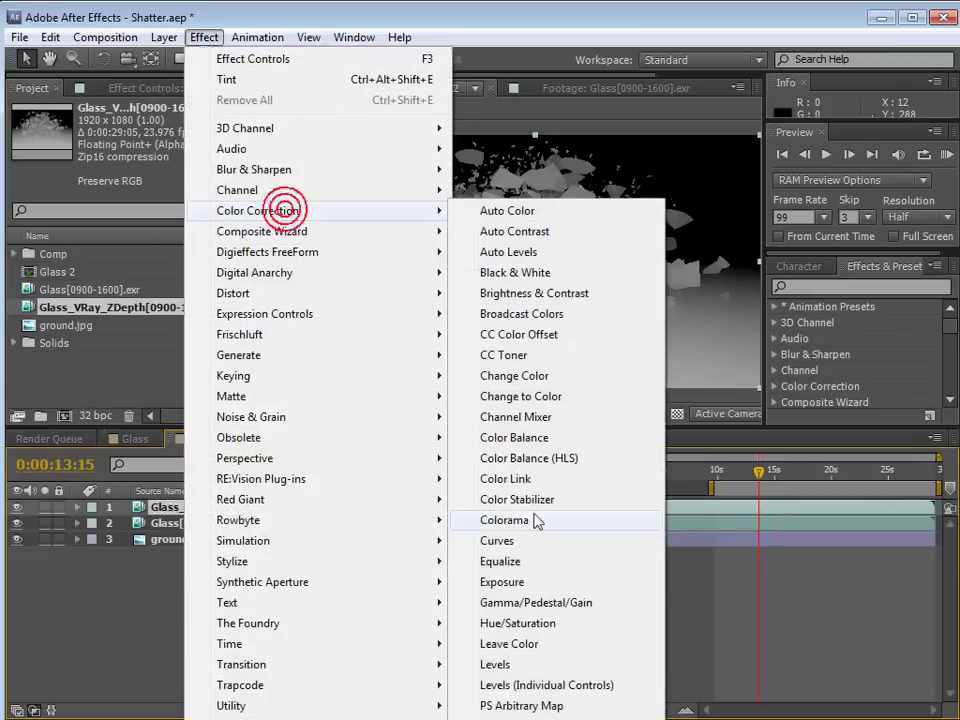
{"action": "left_click", "coordinate": [525, 580]}
{"action": "left_click_drag", "start_coordinate": [181, 171], "coordinate": [178, 203]}
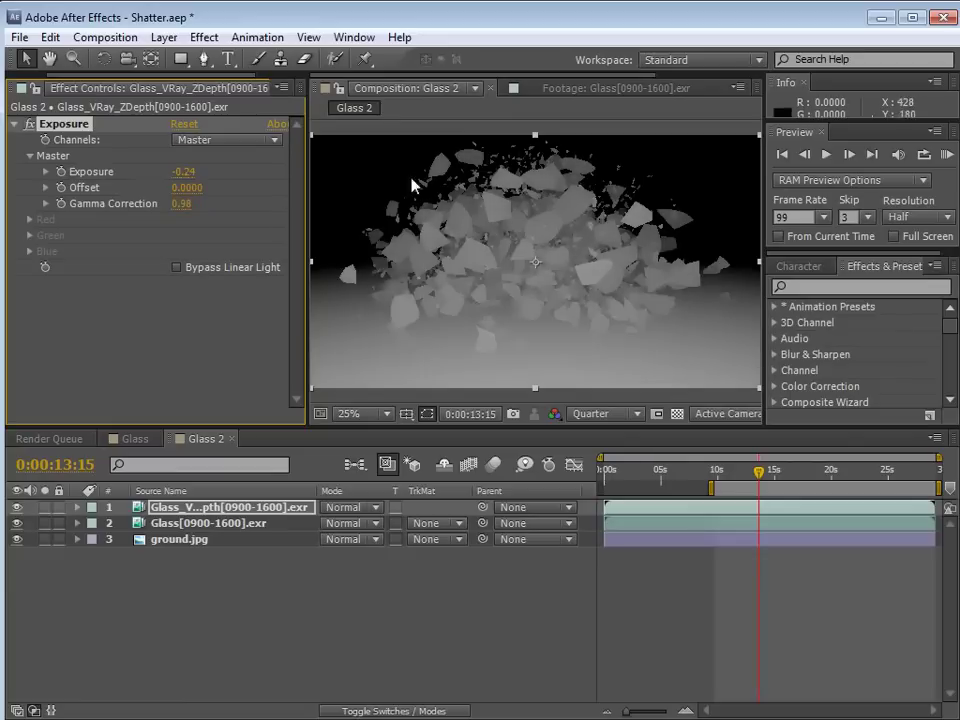
{"action": "scroll", "coordinate": [548, 244], "scroll_direction": "up", "scroll_amount": 2}
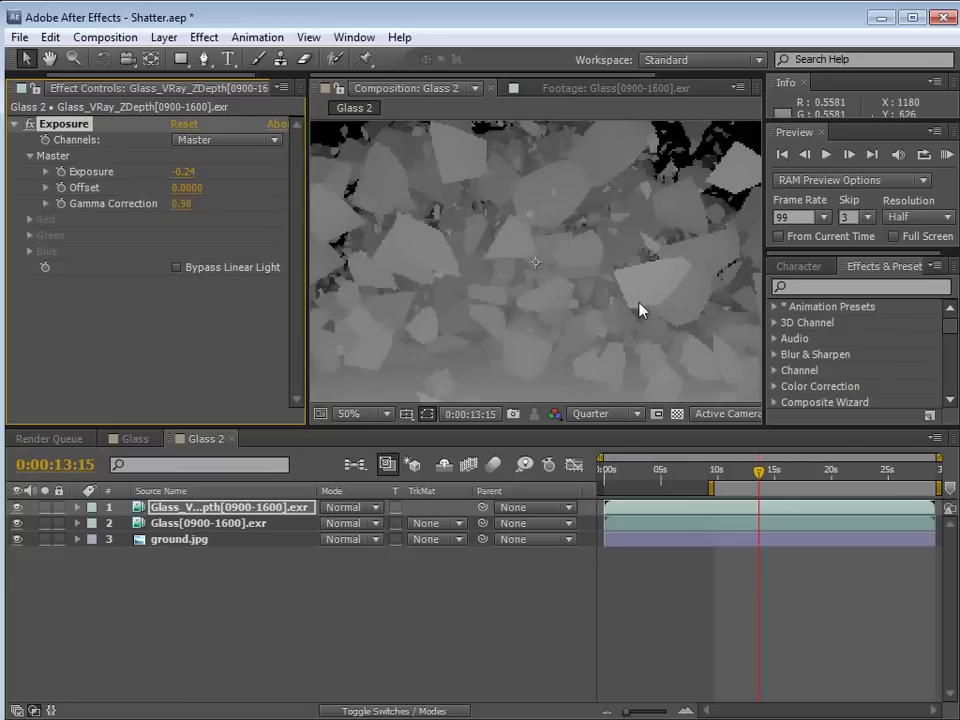
{"action": "key", "text": "Delete"}
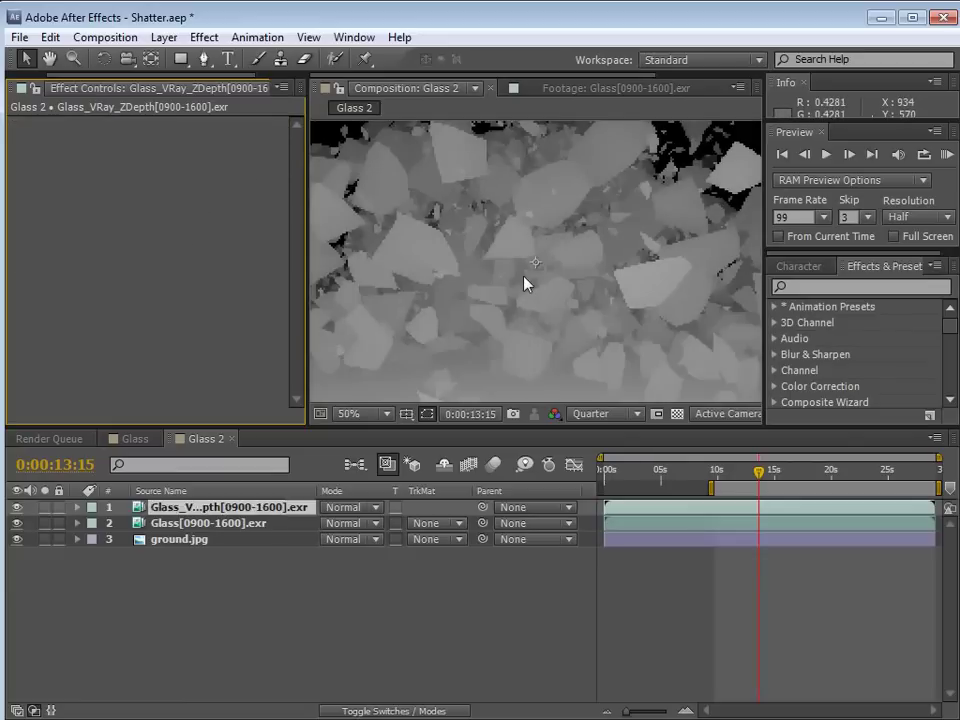
{"action": "scroll", "coordinate": [525, 284], "scroll_direction": "down", "scroll_amount": 2}
Hide the ZDepth layer and create a new adjustment layer named DOF.
{"action": "left_click", "coordinate": [16, 507]}
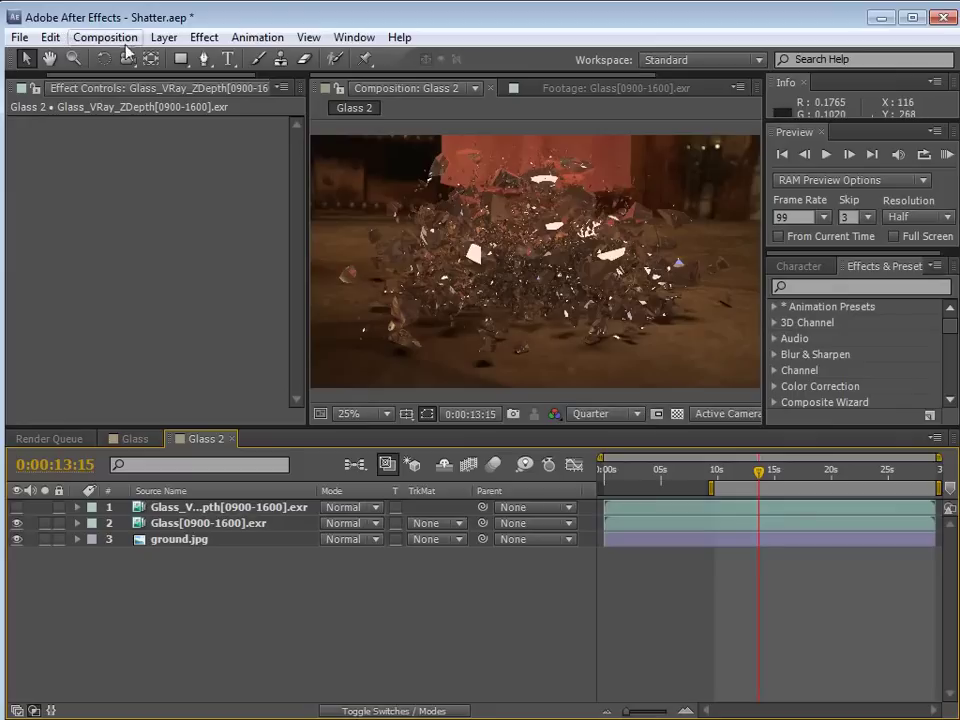
{"action": "left_click", "coordinate": [164, 37]}
{"action": "mouse_move", "coordinate": [190, 58]}
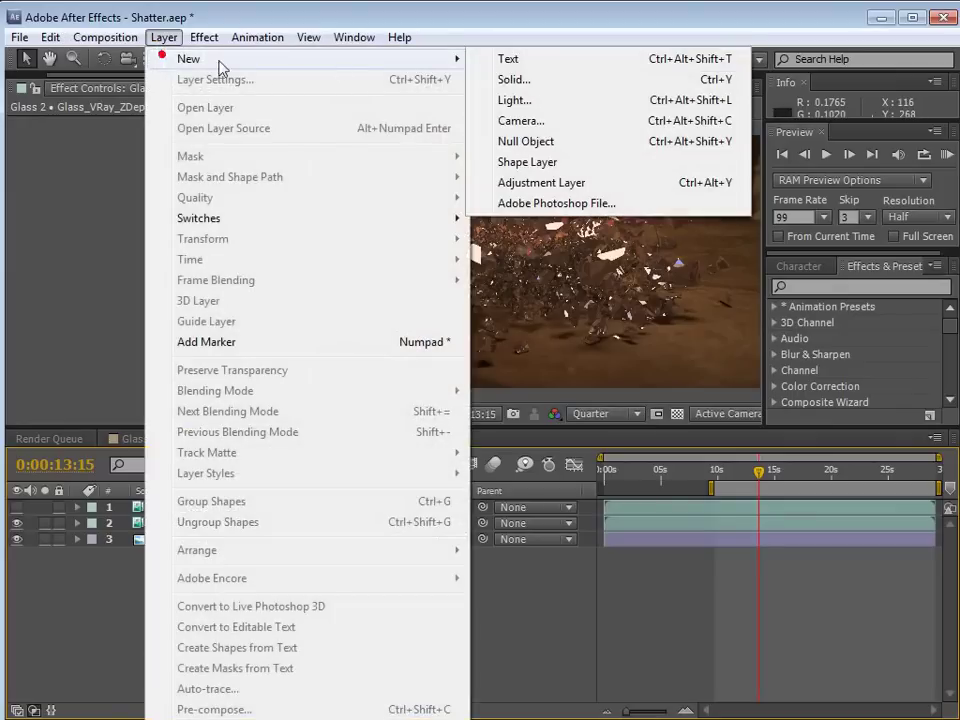
{"action": "left_click", "coordinate": [528, 184]}
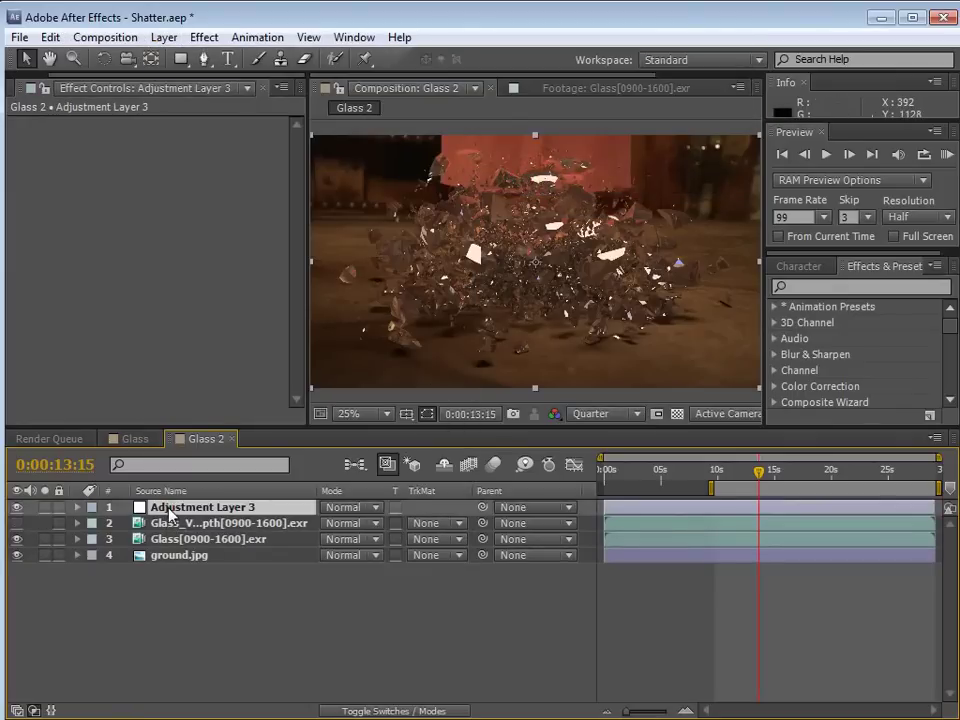
{"action": "key", "text": "Return"}
{"action": "type", "text": "DOF"}
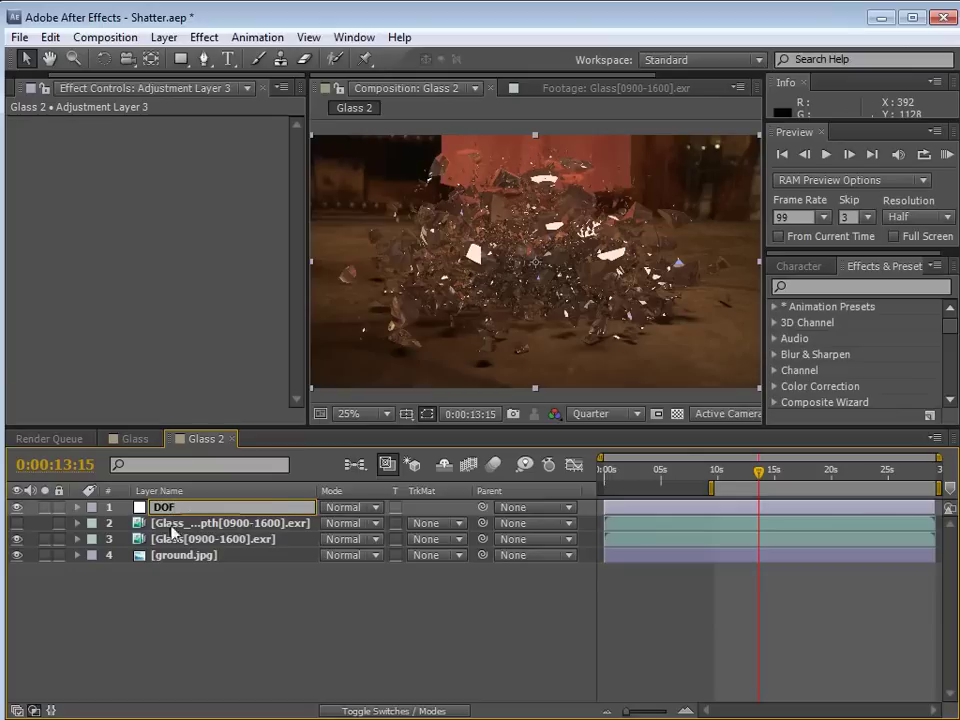
{"action": "left_click", "coordinate": [195, 630]}
Apply FL Depth Of Field to the DOF layer with Glass_VRay_ZDepth[0900-1600].exr as its depth layer.
{"action": "left_click", "coordinate": [172, 508]}
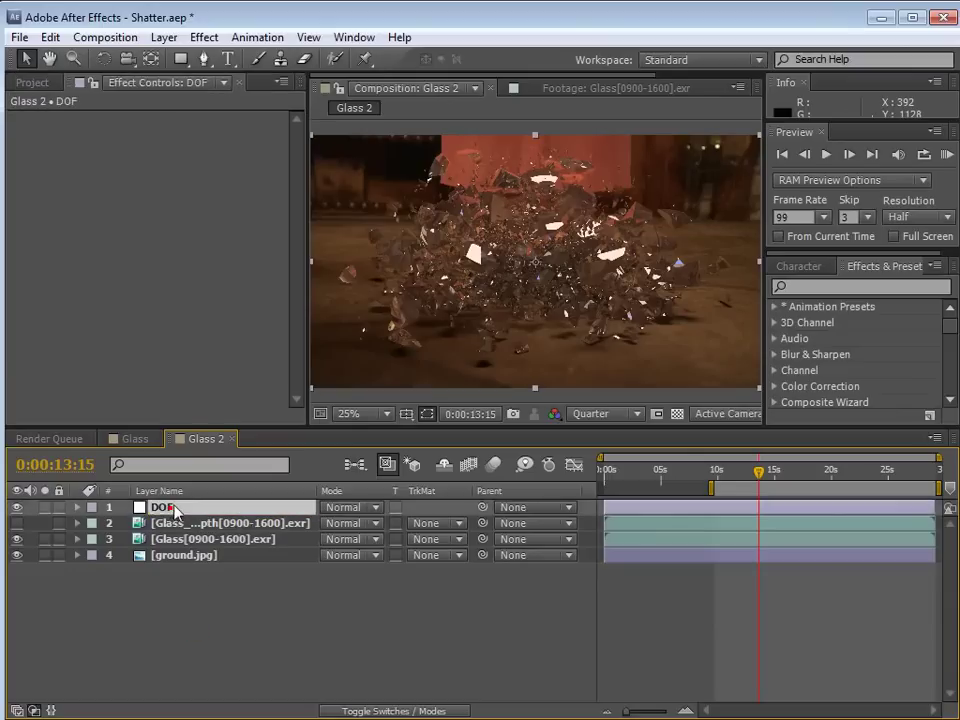
{"action": "left_click", "coordinate": [217, 40]}
{"action": "mouse_move", "coordinate": [270, 336]}
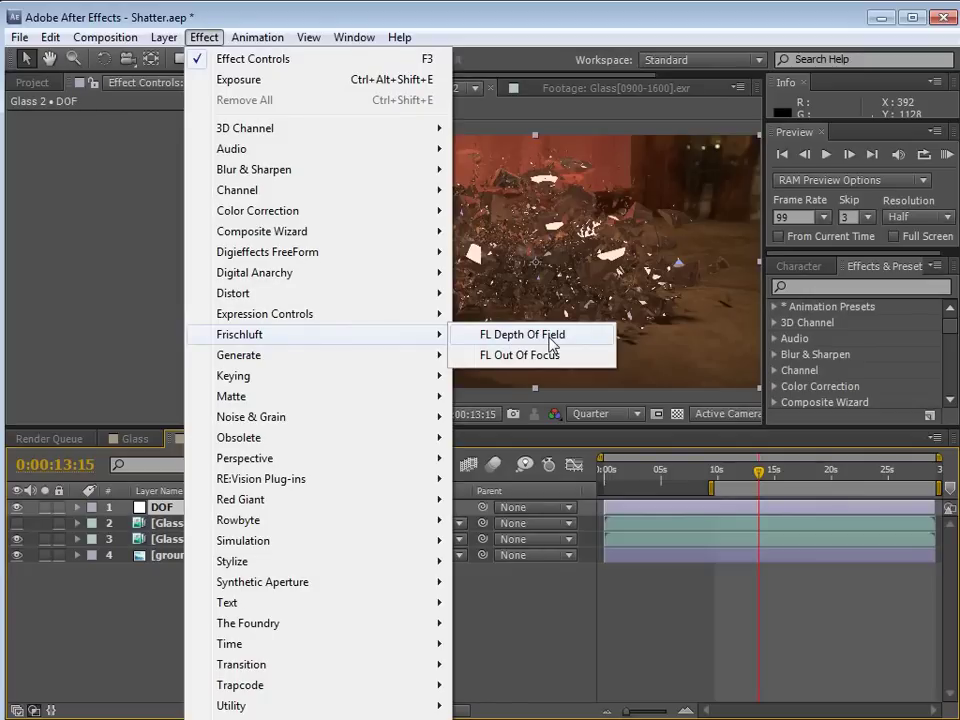
{"action": "mouse_move", "coordinate": [313, 361]}
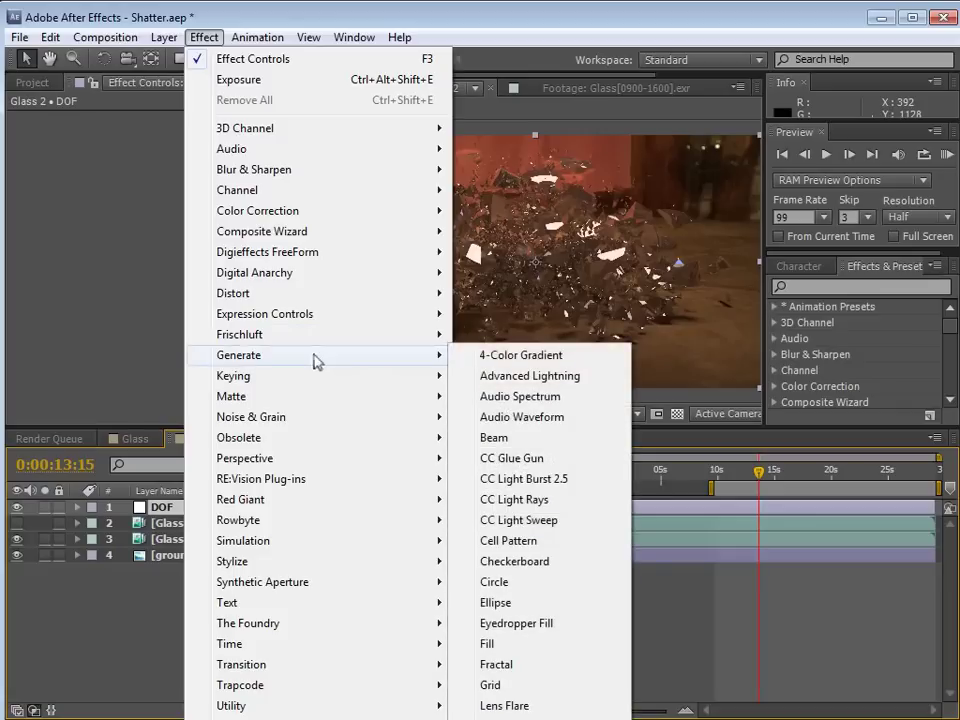
{"action": "mouse_move", "coordinate": [343, 338]}
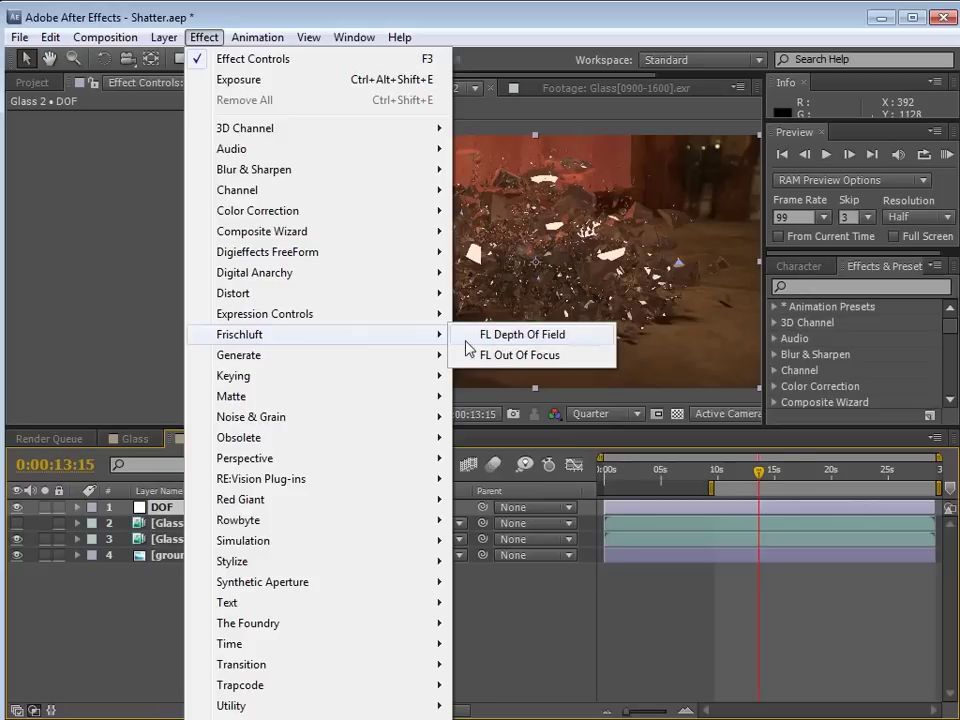
{"action": "left_click", "coordinate": [536, 336]}
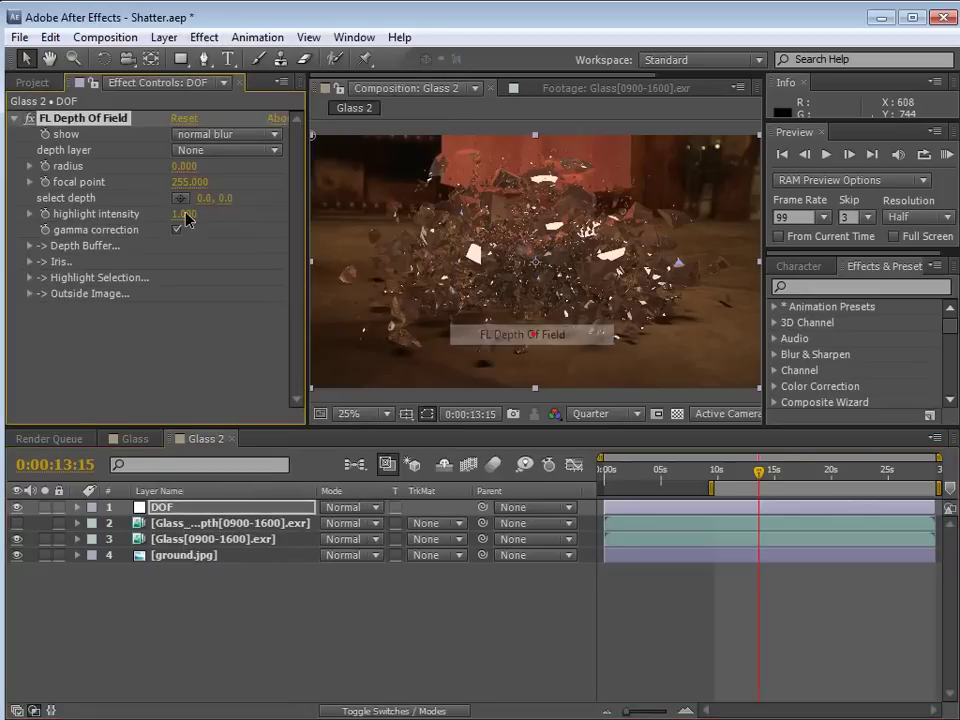
{"action": "left_click", "coordinate": [206, 152]}
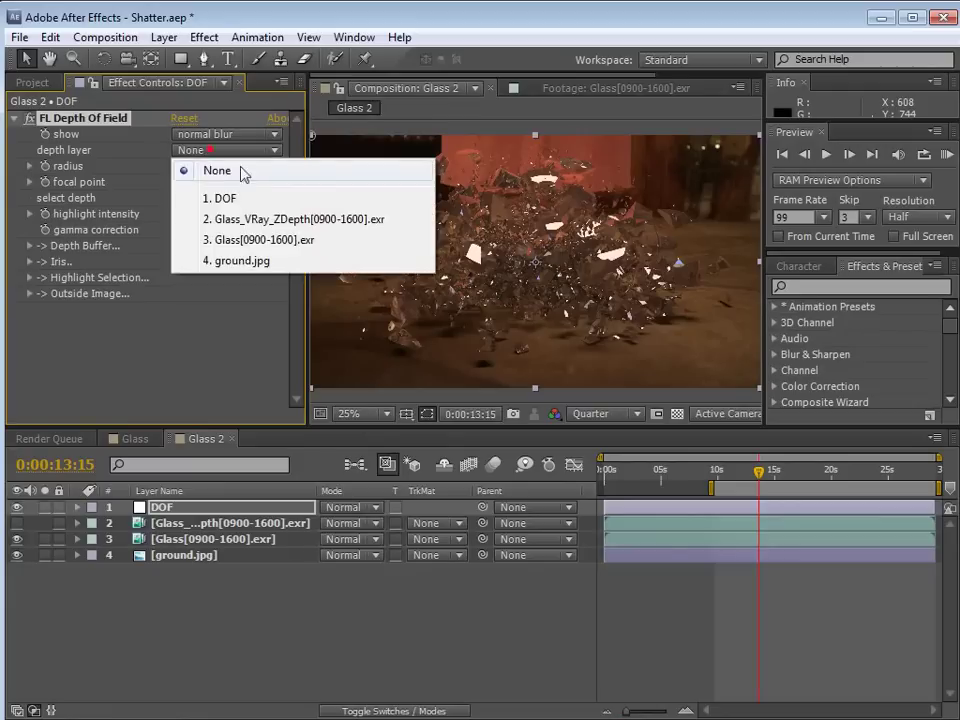
{"action": "left_click", "coordinate": [281, 221]}
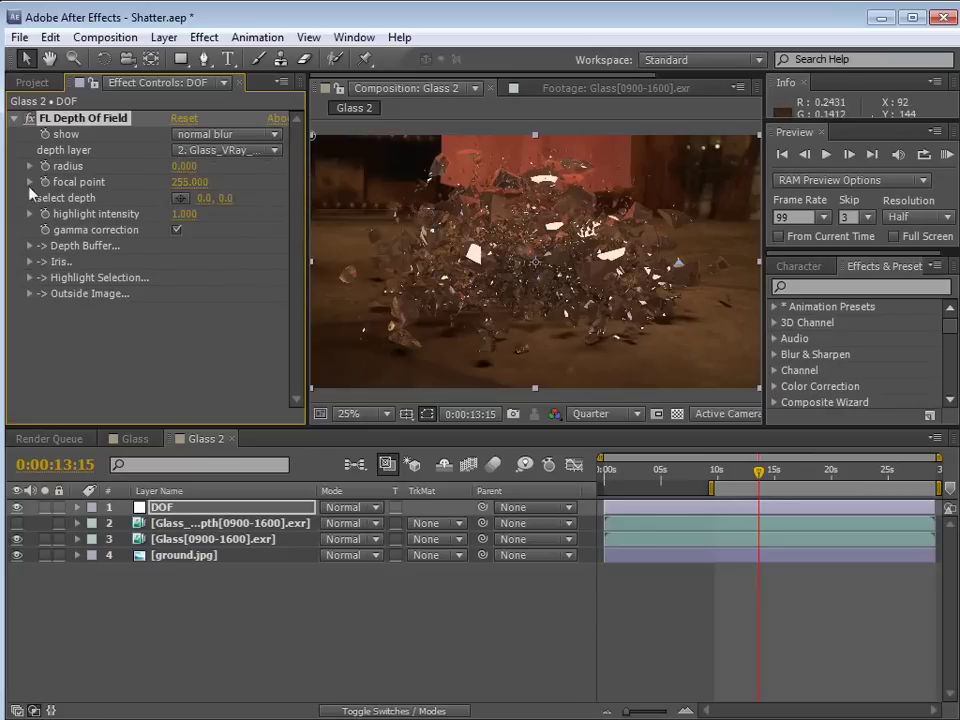
Set the depth of field radius to 100 and pick the focus depth near the centre of the shattered ball, at about 1004, 524.
{"action": "left_click", "coordinate": [185, 166]}
{"action": "type", "text": "100"}
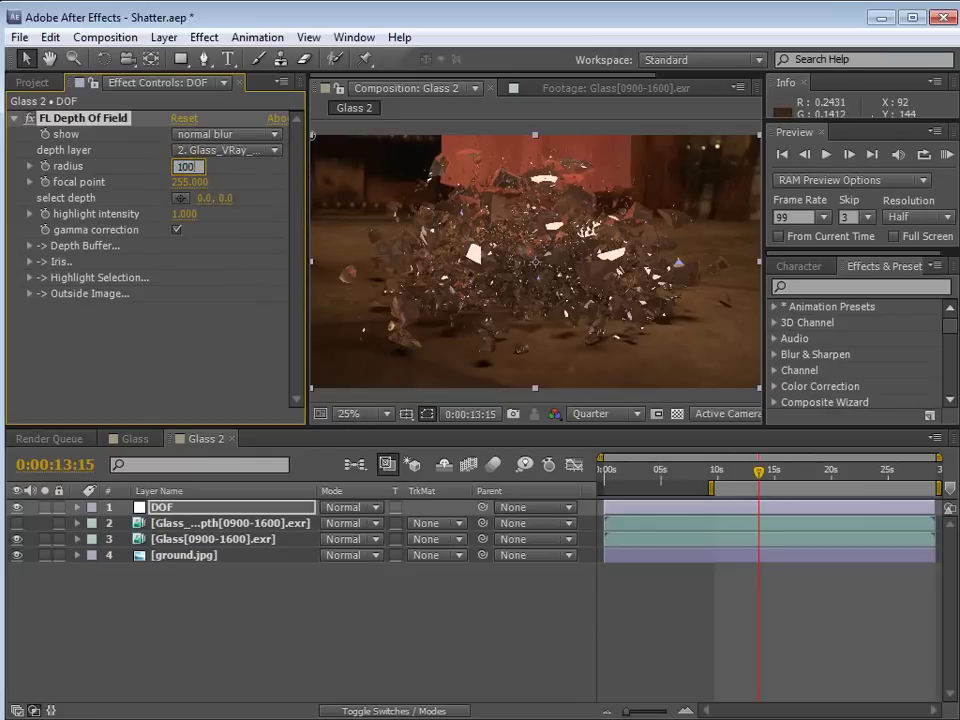
{"action": "key", "text": "Return"}
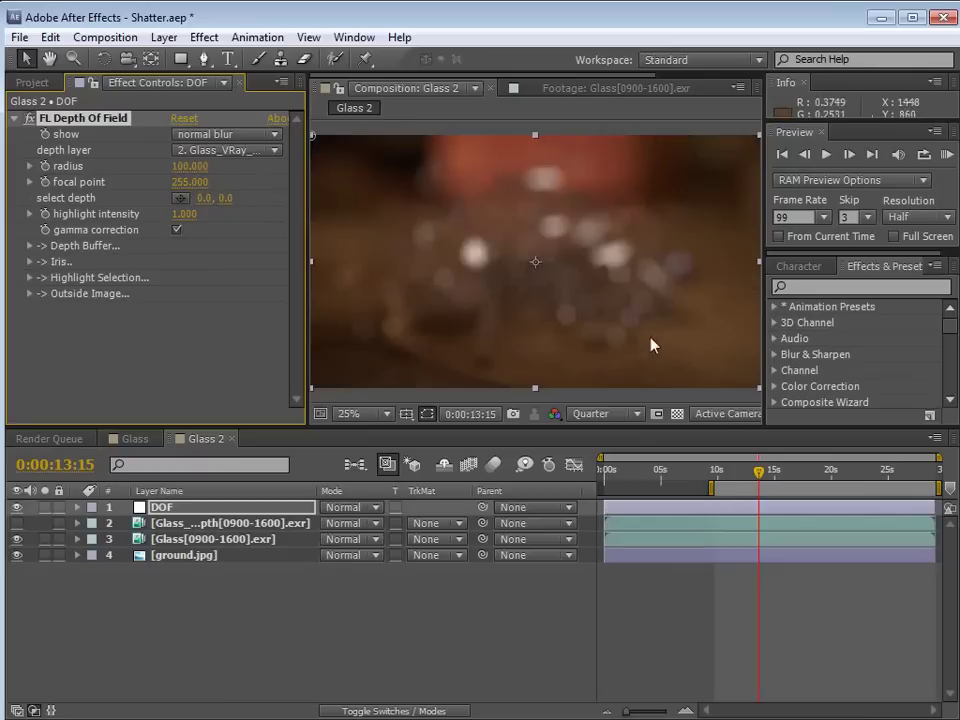
{"action": "left_click", "coordinate": [180, 198]}
{"action": "left_click", "coordinate": [545, 258]}
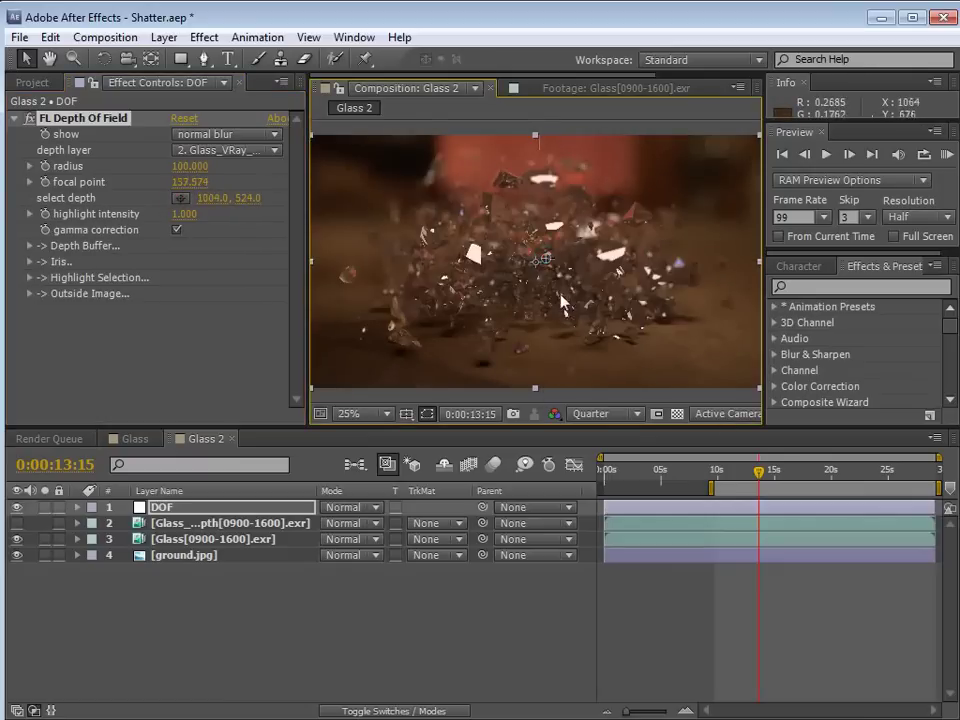
At 0:00:17:10, try selecting other focus depths, ending on the shard near the ground at about 516, 776, and inspect the blur closely.
{"action": "left_click", "coordinate": [782, 474]}
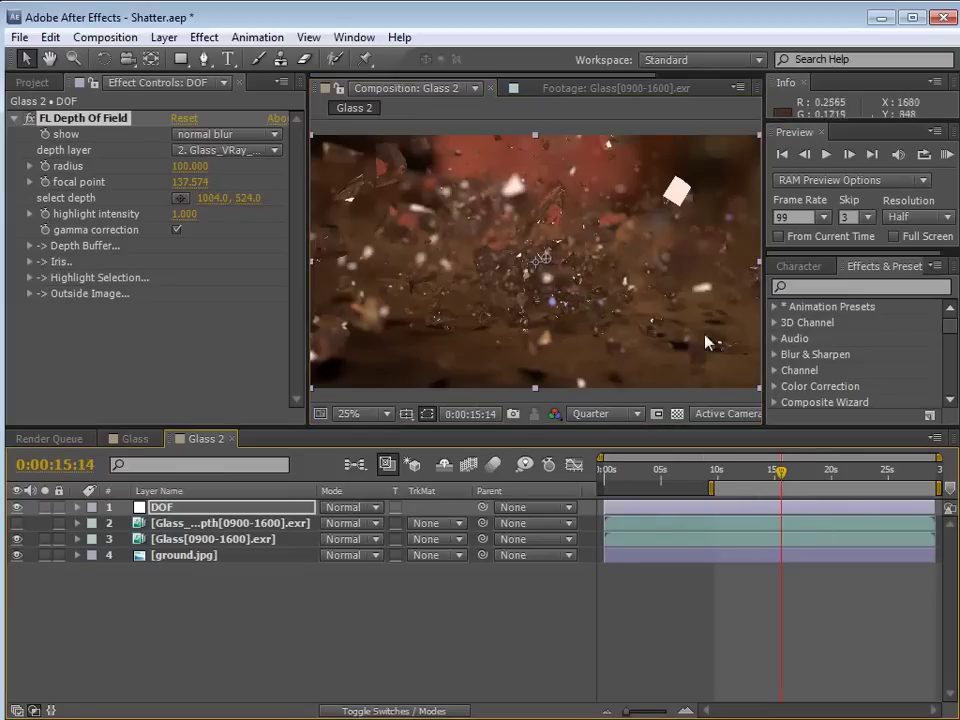
{"action": "left_click", "coordinate": [802, 472]}
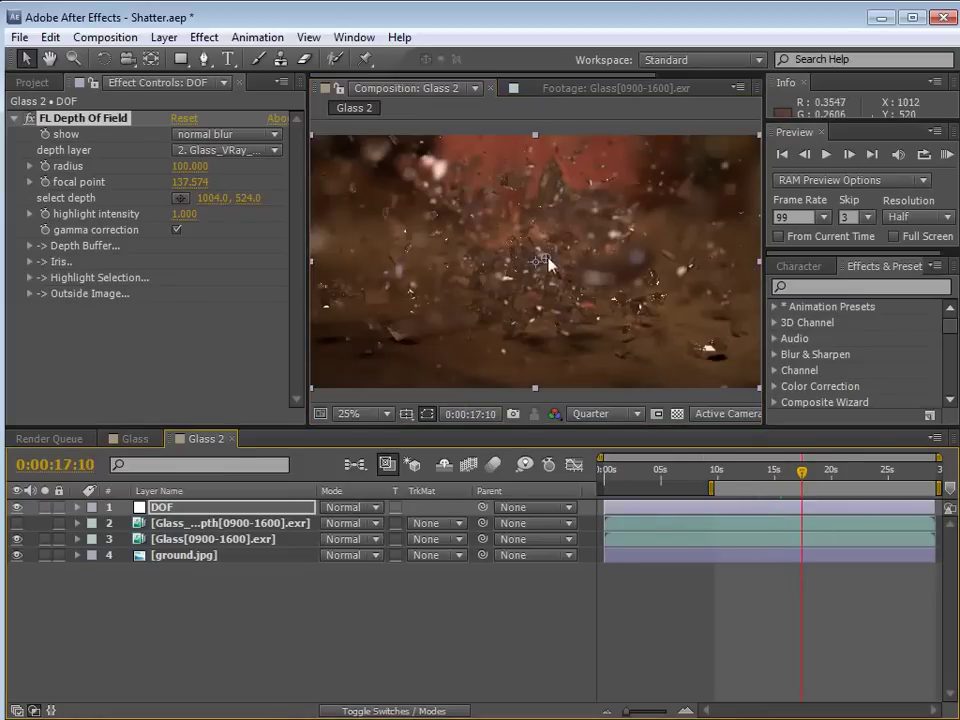
{"action": "mouse_move", "coordinate": [547, 258]}
{"action": "left_mouse_down"}
{"action": "mouse_move", "coordinate": [619, 266]}
{"action": "mouse_move", "coordinate": [546, 265]}
{"action": "left_mouse_up"}
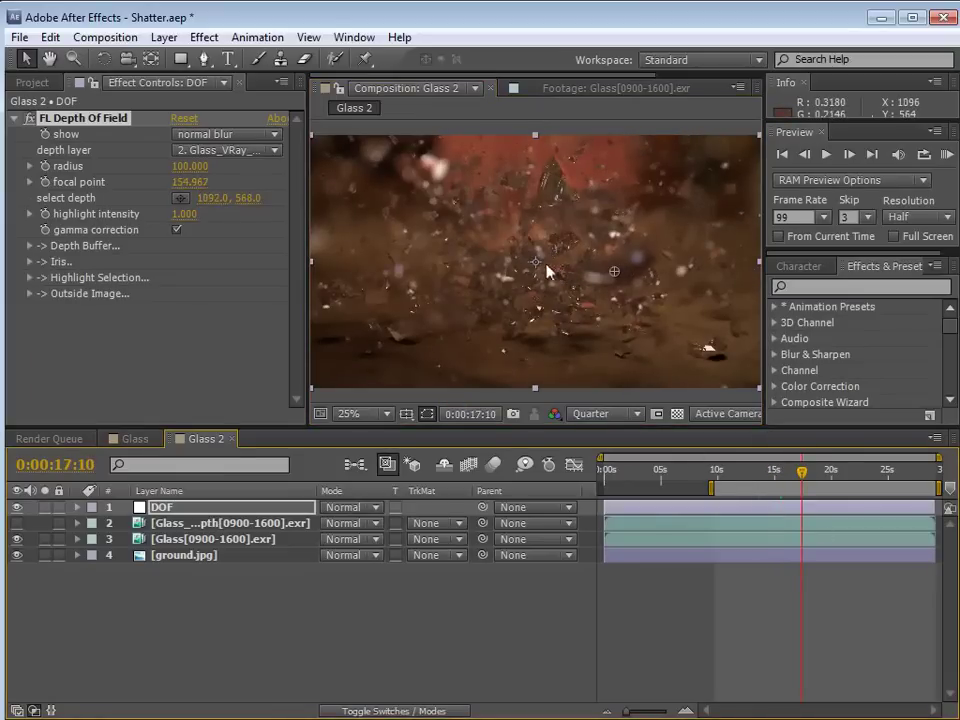
{"action": "left_click", "coordinate": [437, 321]}
{"action": "left_click", "coordinate": [431, 319]}
{"action": "key", "text": "period"}
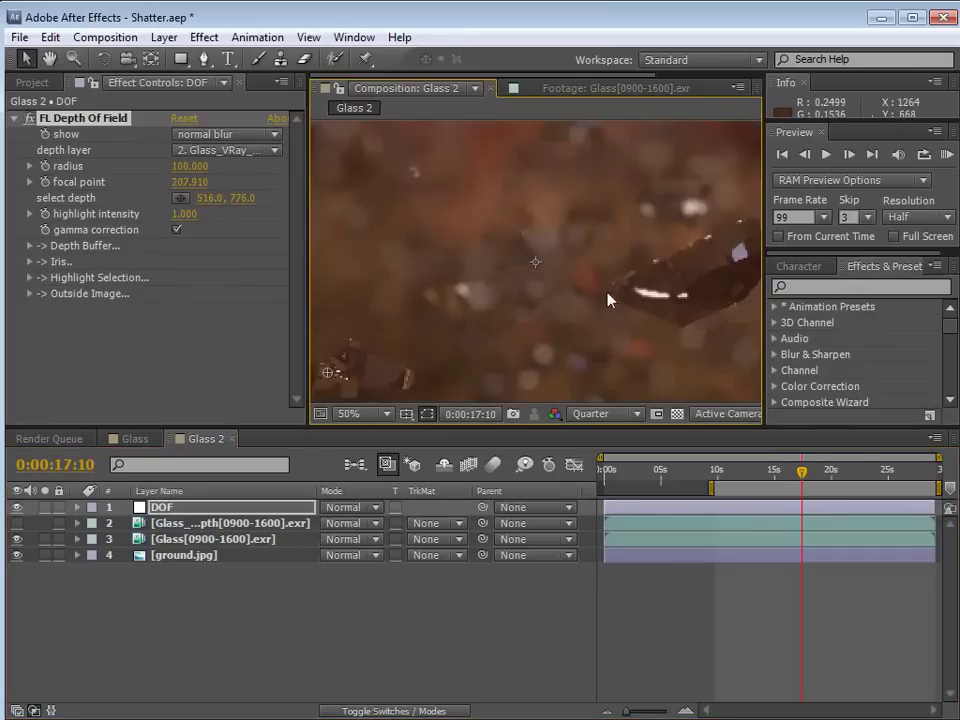
{"action": "key", "text": "comma"}
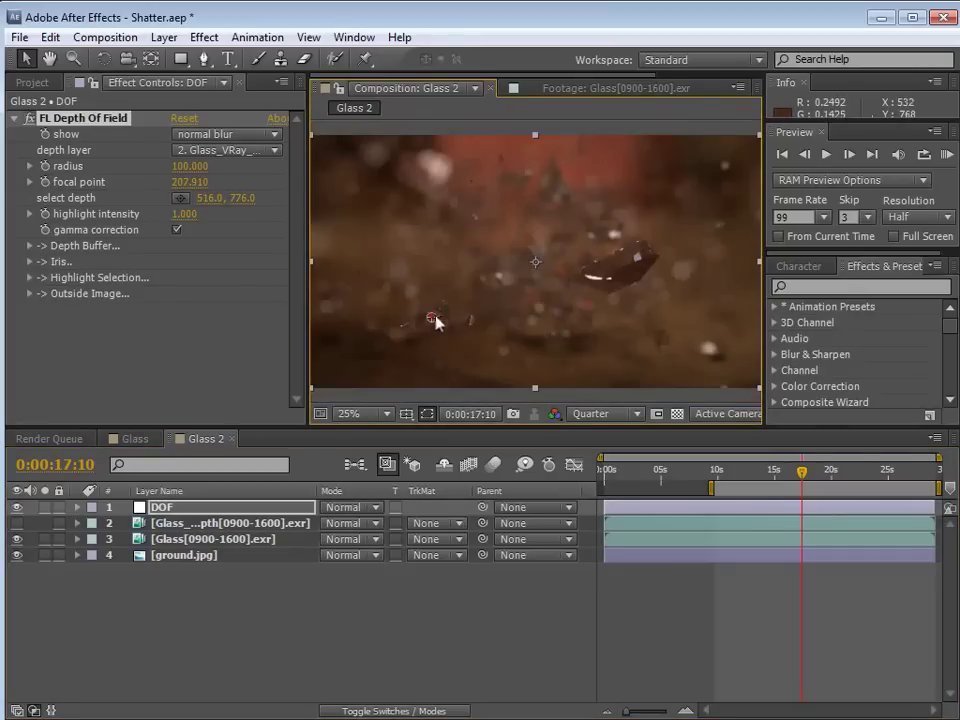
Reselect the focus depth at about 932, 572, raise the focal point to about 244.6, and view the result at 0:00:17:06.
{"action": "left_click_drag", "start_coordinate": [437, 321], "coordinate": [531, 269]}
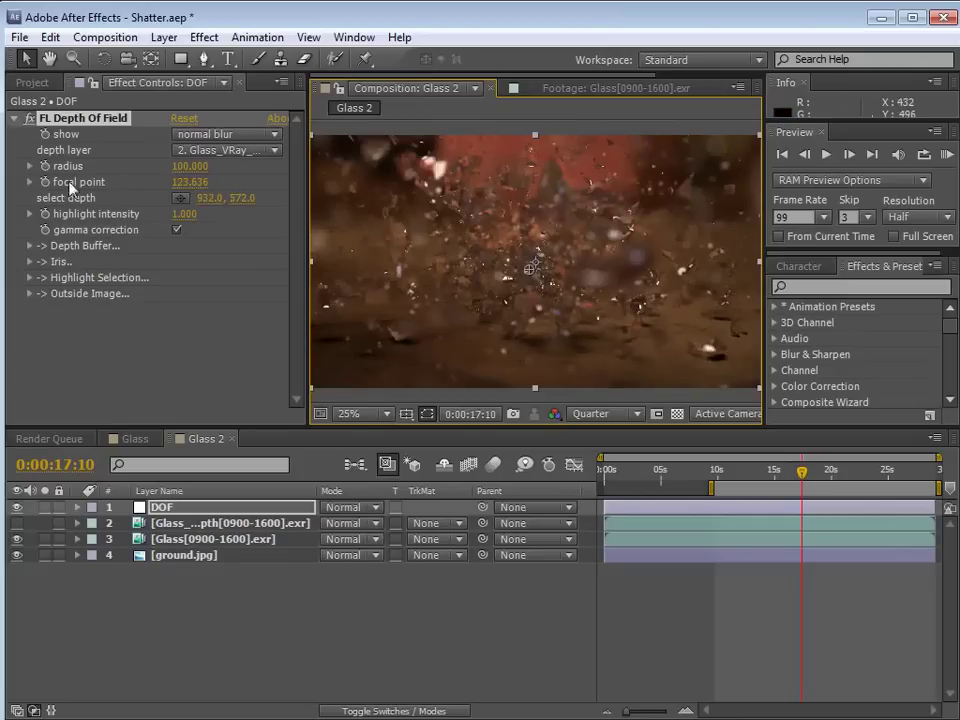
{"action": "left_click_drag", "start_coordinate": [190, 182], "coordinate": [306, 186]}
{"action": "left_click", "coordinate": [799, 470]}
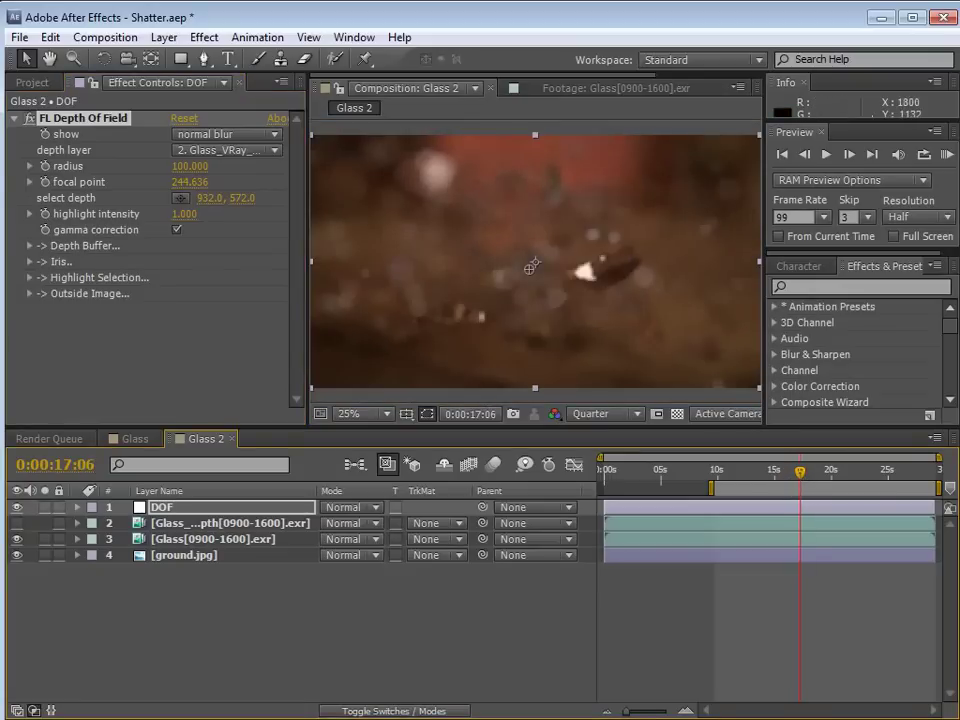
Switch to the Demon Cam video in the media player and review its shattering glass shot around 00:03:30 as a depth of field reference.
{"action": "key", "text": "alt+Tab"}
{"action": "left_click_drag", "start_coordinate": [701, 472], "coordinate": [707, 475]}
{"action": "left_click", "coordinate": [604, 508]}
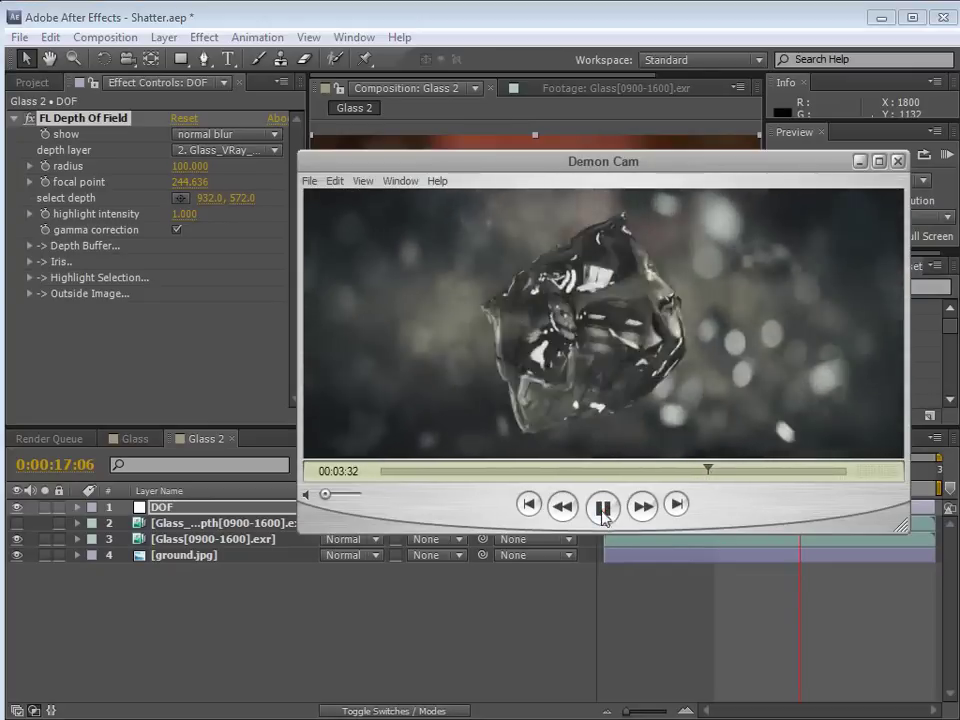
{"action": "left_click", "coordinate": [604, 510]}
{"action": "mouse_move", "coordinate": [710, 474]}
{"action": "left_mouse_down"}
{"action": "mouse_move", "coordinate": [696, 476]}
{"action": "mouse_move", "coordinate": [707, 477]}
{"action": "left_mouse_up"}
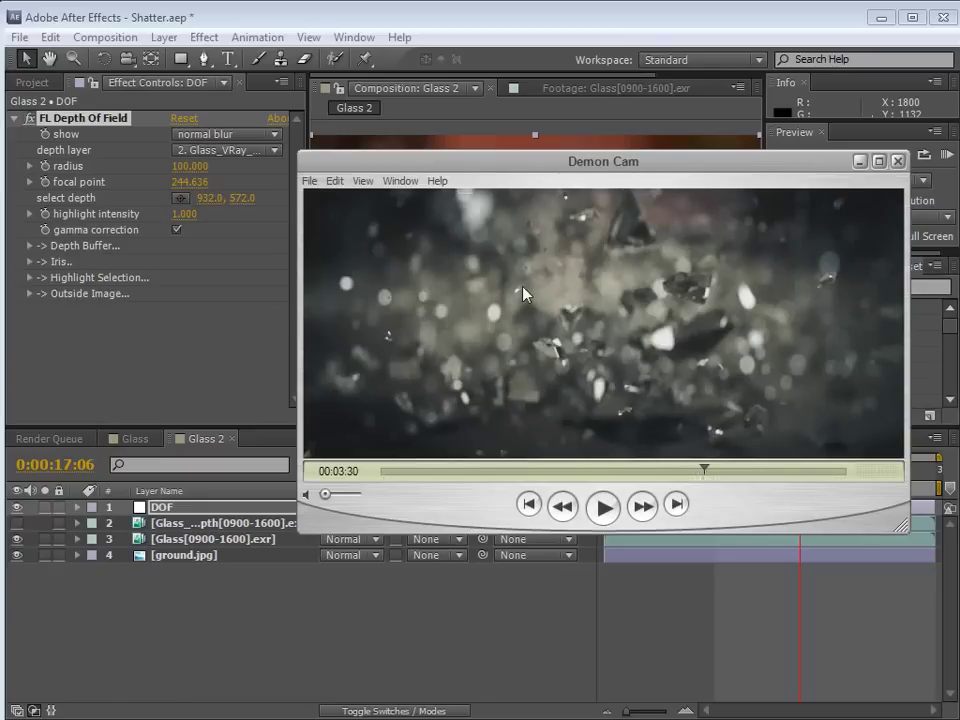
{"action": "left_click", "coordinate": [489, 14]}
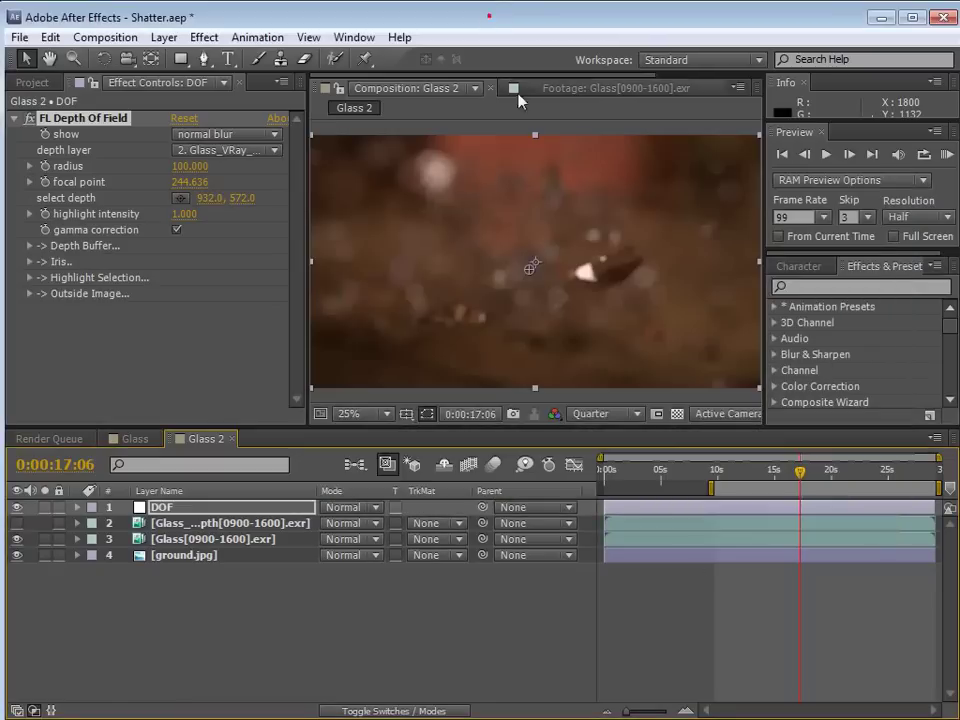
At 0:00:12:19, refocus the blur at 808, 648 with a radius of 162.1, and hide the DOF layer for comparison.
{"action": "left_click_drag", "start_coordinate": [797, 478], "coordinate": [791, 473]}
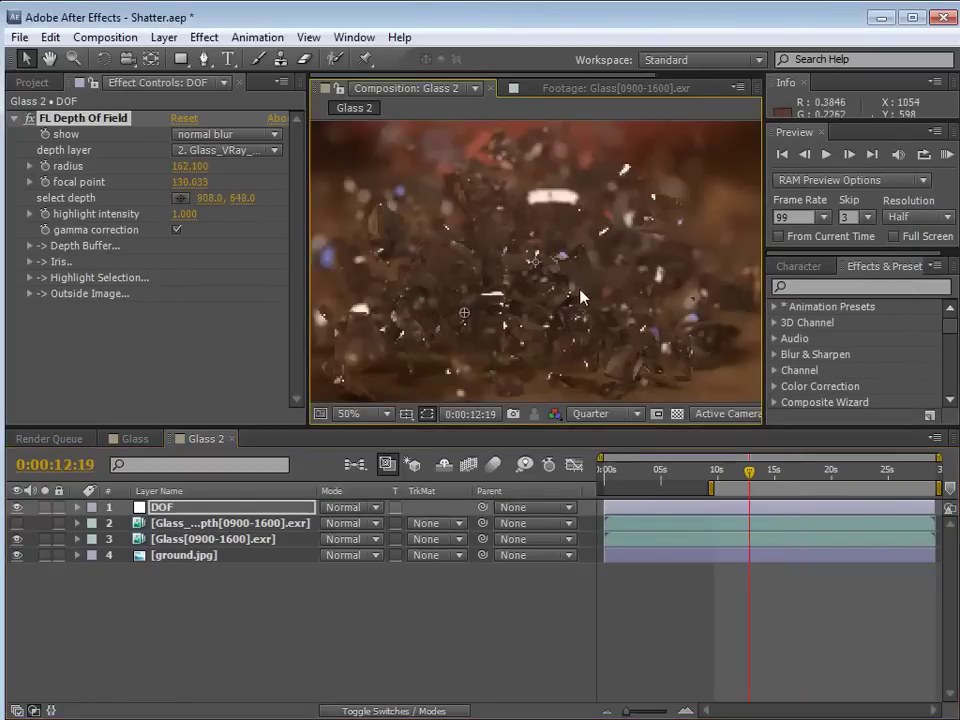
{"action": "scroll", "coordinate": [581, 297], "scroll_direction": "down", "scroll_amount": 2}
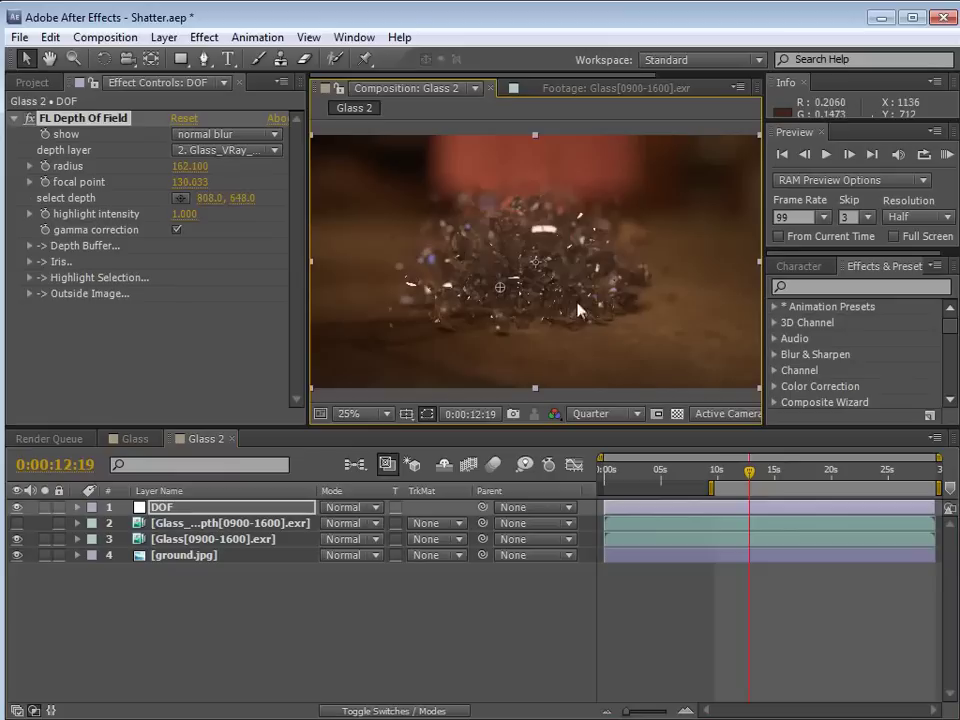
{"action": "left_click", "coordinate": [156, 617]}
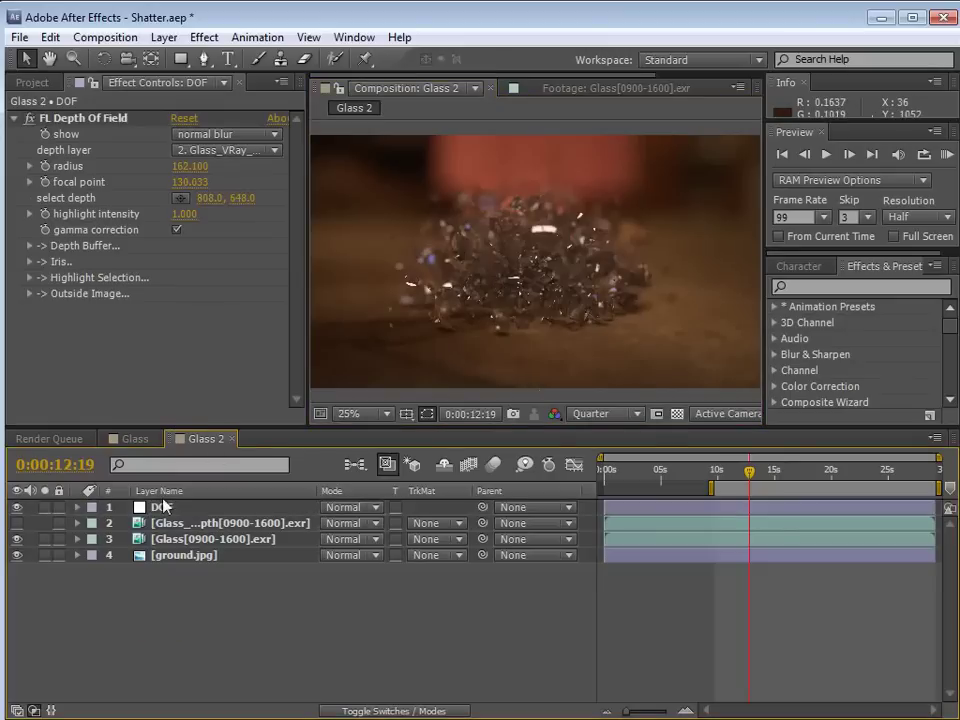
{"action": "left_click", "coordinate": [16, 508]}
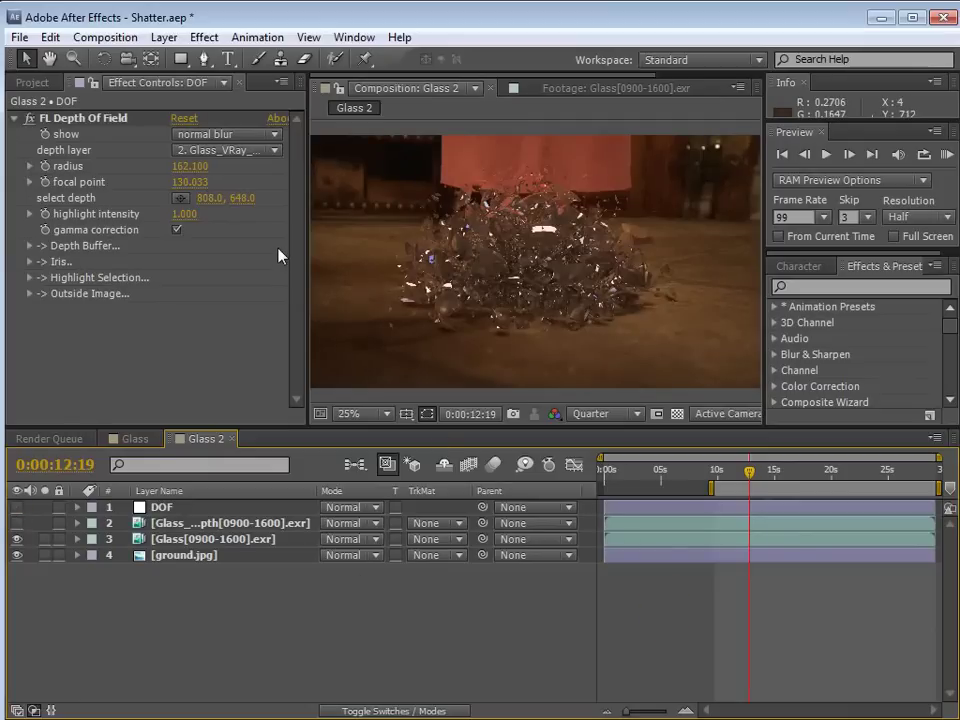
Create a new adjustment layer above the DOF layer and rename it CC.
{"action": "left_click", "coordinate": [164, 37]}
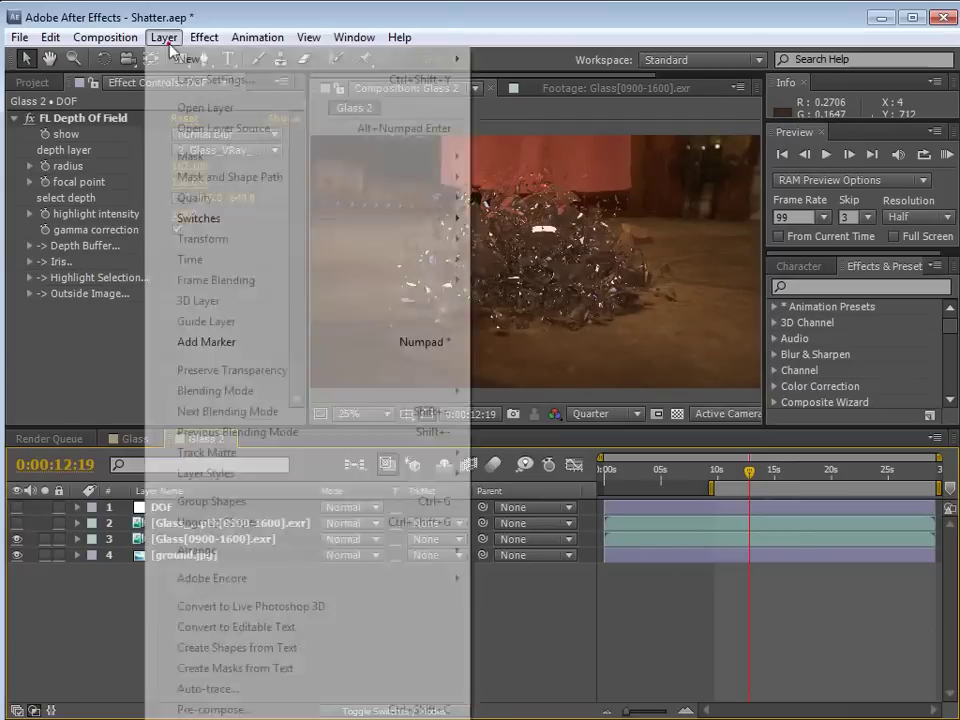
{"action": "mouse_move", "coordinate": [188, 62]}
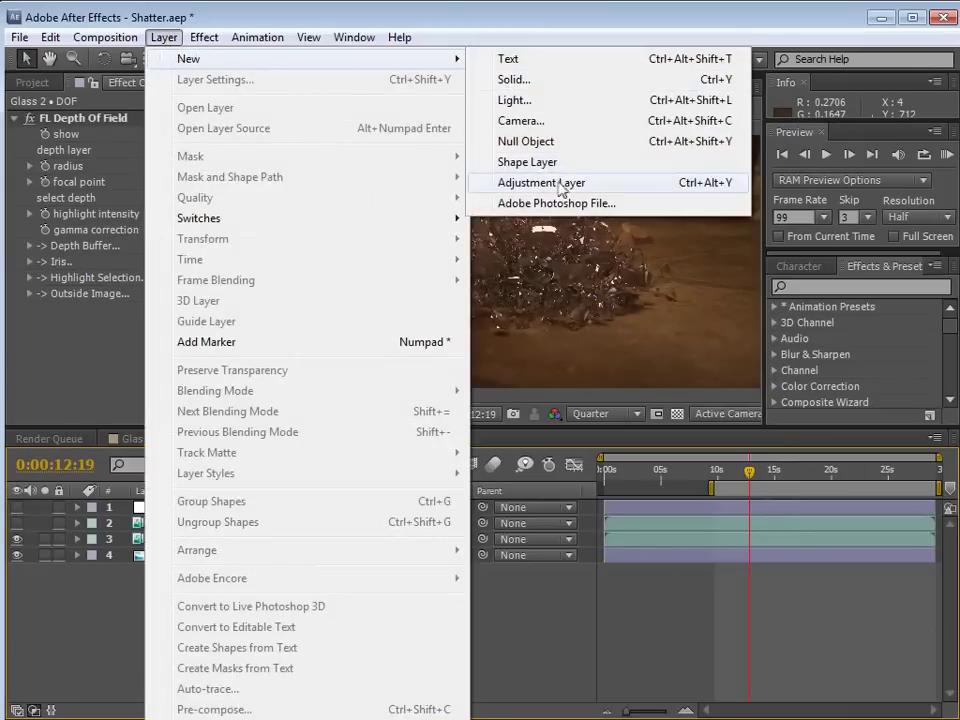
{"action": "left_click", "coordinate": [559, 185]}
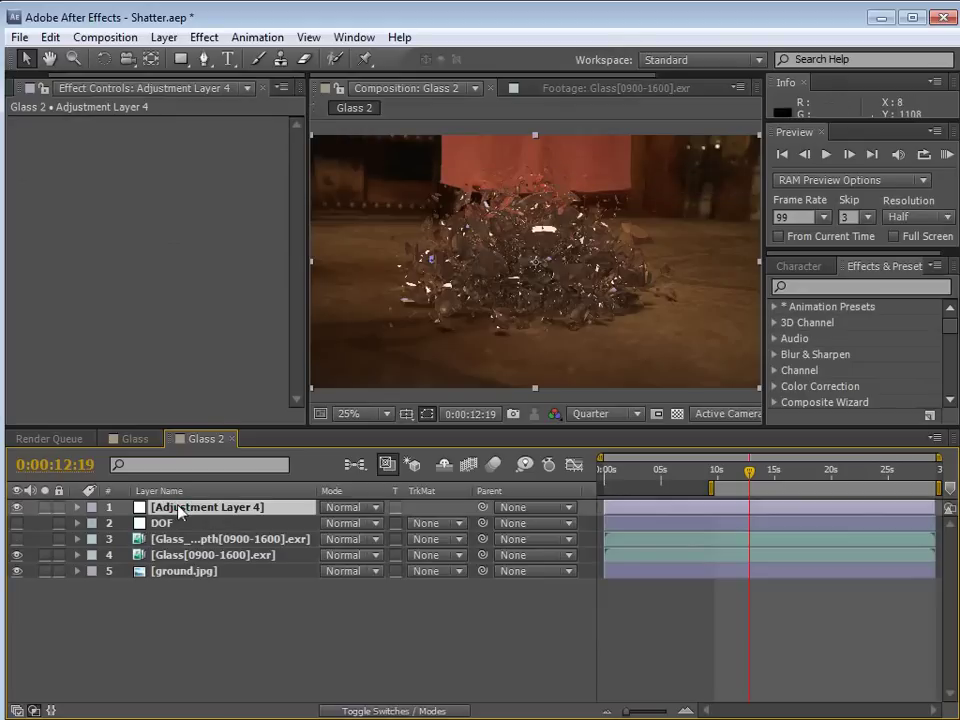
{"action": "key", "text": "Return"}
{"action": "type", "text": "C"}
{"action": "key", "text": "Return"}
Apply the Tint and Curves effects to the CC layer and set Amount to Tint to 31%.
{"action": "left_click", "coordinate": [204, 37]}
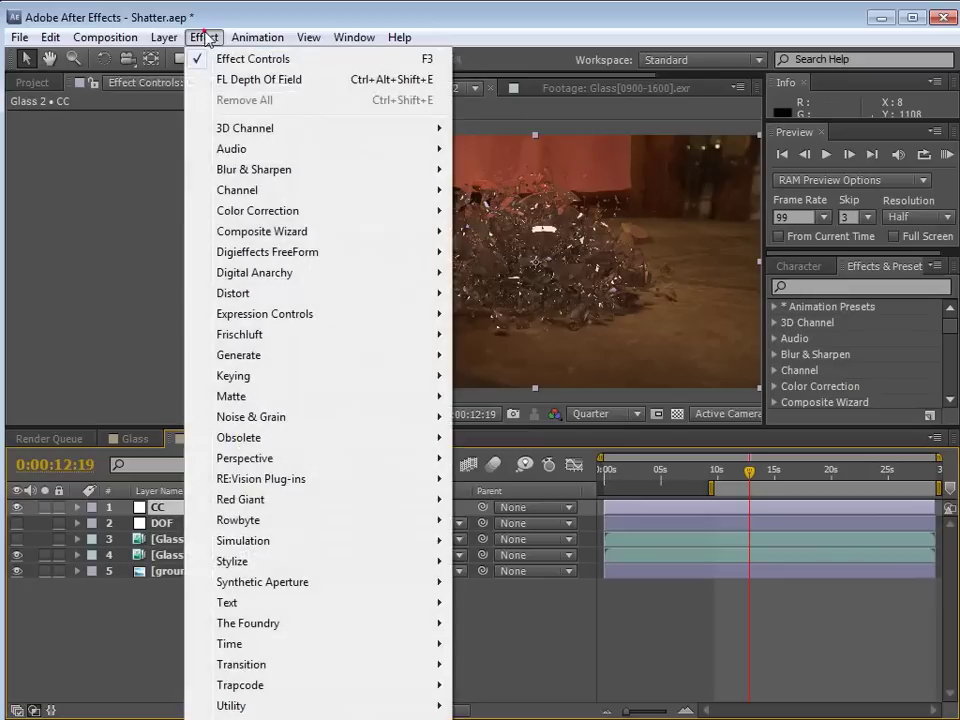
{"action": "mouse_move", "coordinate": [257, 214]}
{"action": "left_click", "coordinate": [502, 582]}
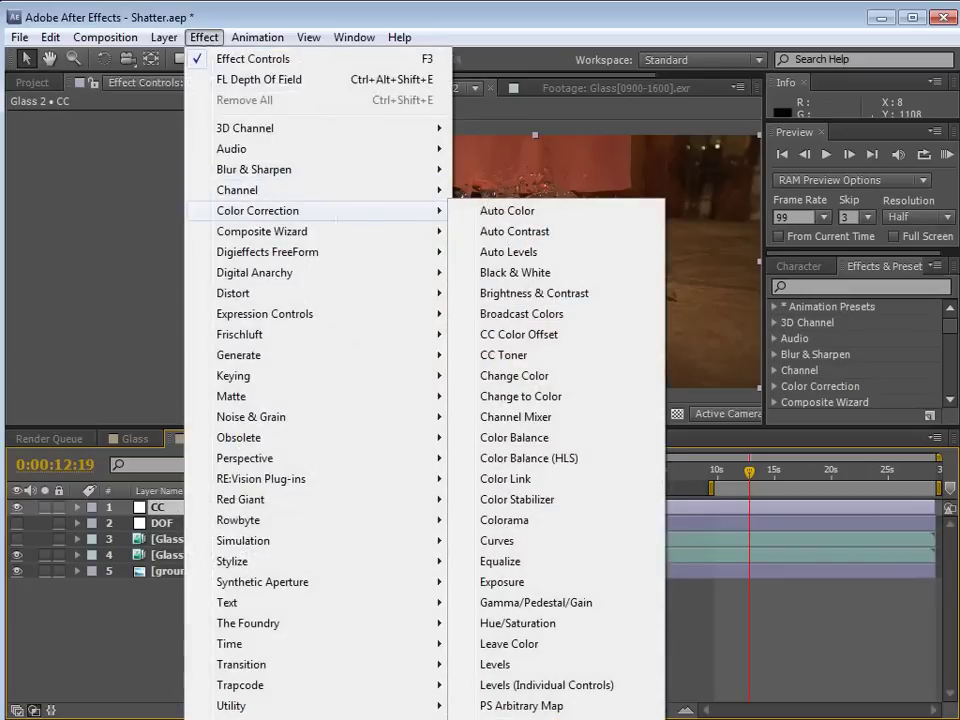
{"action": "left_click", "coordinate": [491, 718]}
{"action": "left_click", "coordinate": [205, 37]}
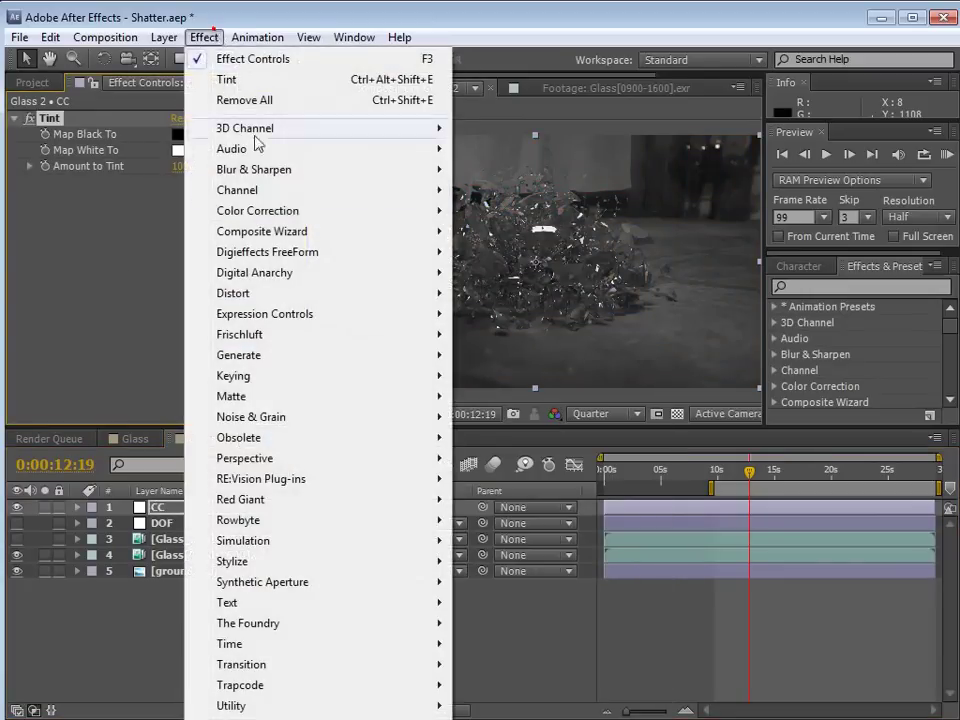
{"action": "mouse_move", "coordinate": [223, 210]}
{"action": "left_click", "coordinate": [497, 540]}
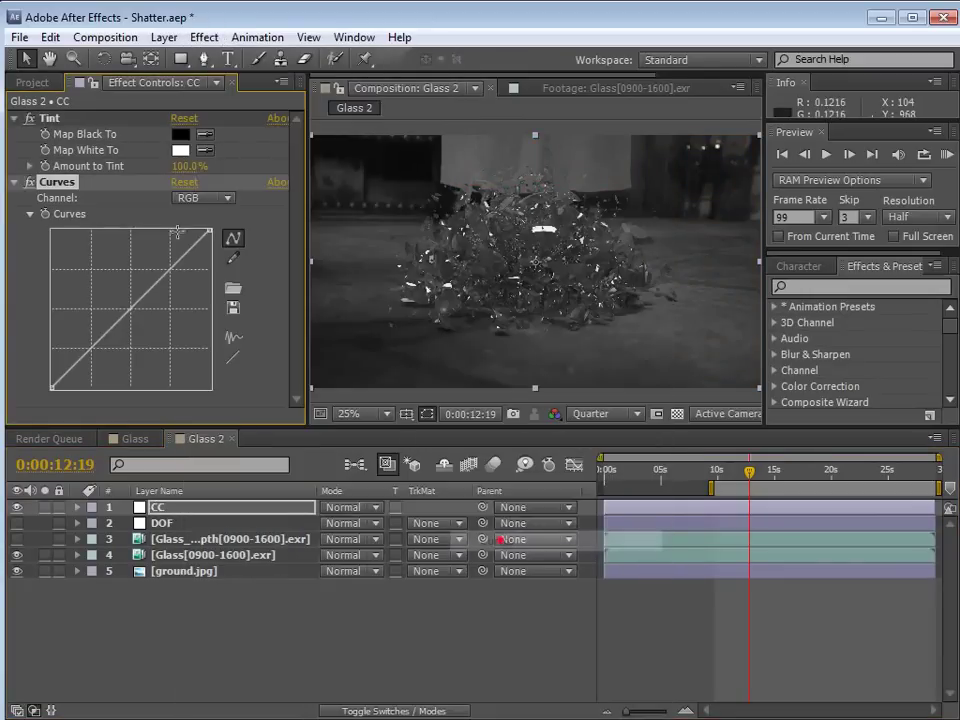
{"action": "left_click_drag", "start_coordinate": [182, 167], "coordinate": [105, 167]}
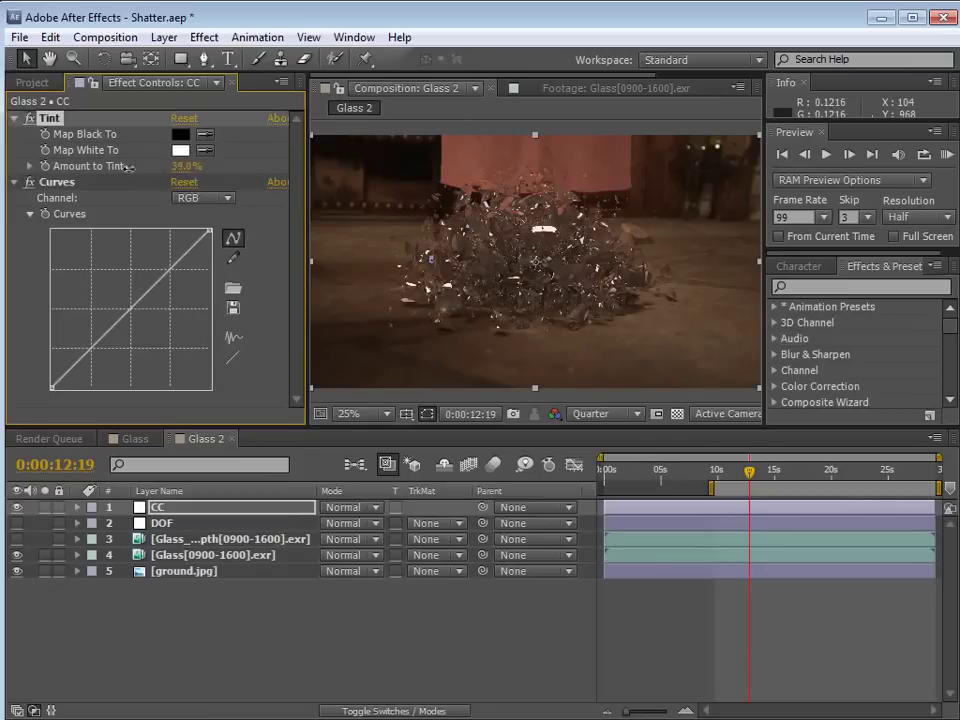
At 0:00:16:16, add points along the RGB curve and pull its shadow end slightly down.
{"action": "left_click_drag", "start_coordinate": [749, 471], "coordinate": [795, 474]}
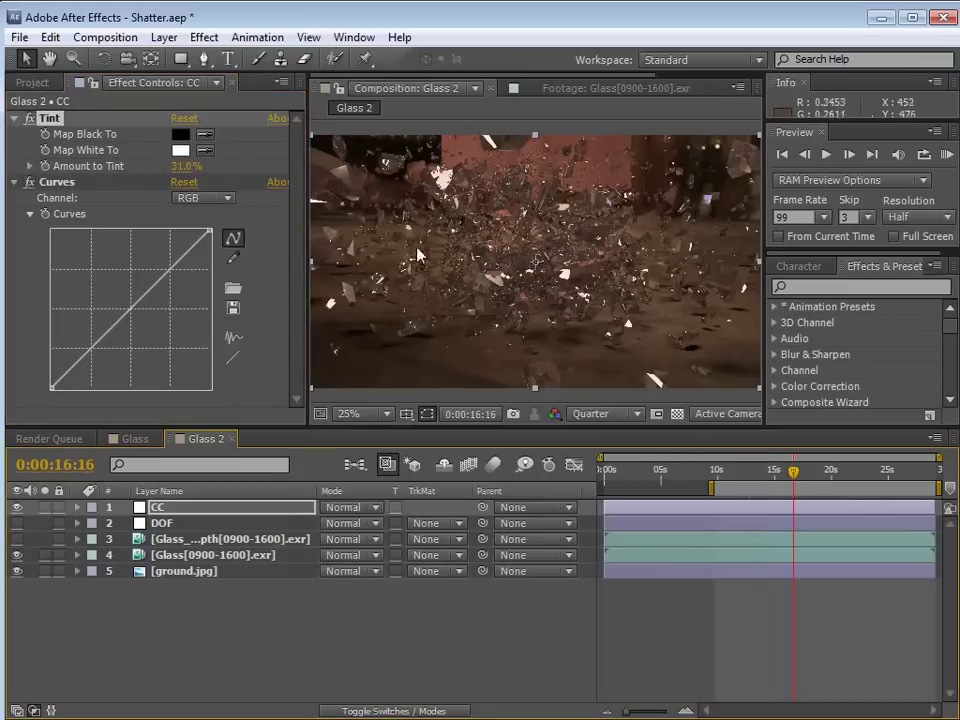
{"action": "mouse_move", "coordinate": [129, 313]}
{"action": "left_mouse_down"}
{"action": "mouse_move", "coordinate": [130, 321]}
{"action": "mouse_move", "coordinate": [128, 313]}
{"action": "left_mouse_up"}
{"action": "mouse_move", "coordinate": [91, 348]}
{"action": "left_mouse_down"}
{"action": "mouse_move", "coordinate": [72, 372]}
{"action": "mouse_move", "coordinate": [132, 326]}
{"action": "mouse_move", "coordinate": [127, 305]}
{"action": "left_mouse_up"}
Shape the Blue channel curve by raising its midtones and lifting its darker tones slightly.
{"action": "left_click", "coordinate": [193, 205]}
{"action": "left_click", "coordinate": [214, 239]}
{"action": "left_click", "coordinate": [204, 198]}
{"action": "left_click", "coordinate": [213, 280]}
{"action": "left_click", "coordinate": [127, 310]}
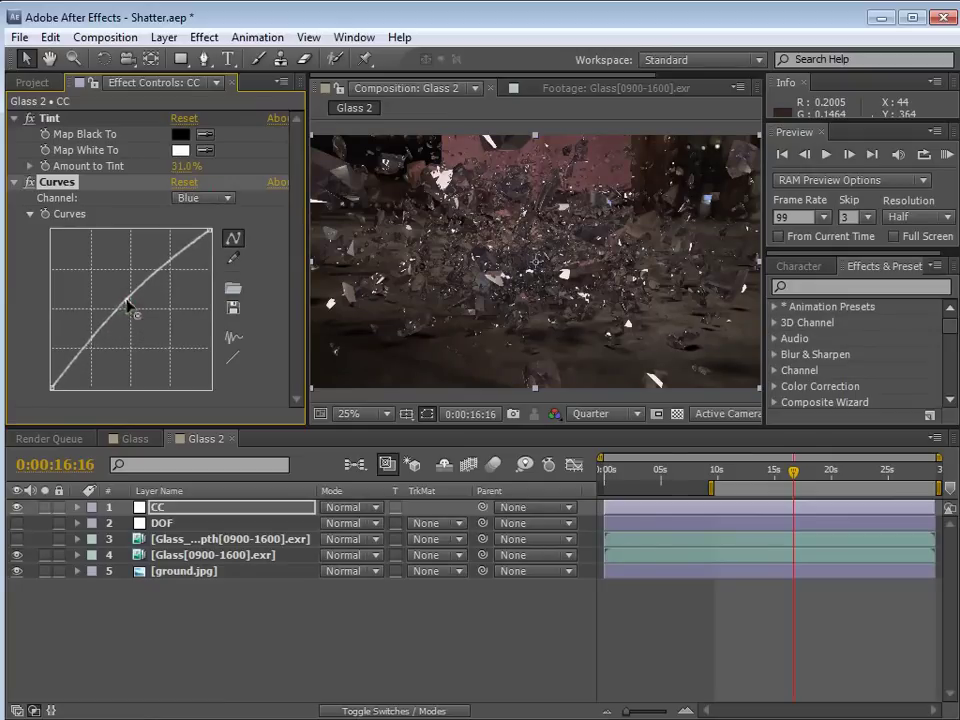
{"action": "left_click", "coordinate": [85, 348]}
{"action": "left_click_drag", "start_coordinate": [87, 352], "coordinate": [81, 351]}
Raise the midtones of the RGB curve, checking the grade between 0:00:10:19 and 0:00:14:01, and save the project.
{"action": "left_click_drag", "start_coordinate": [706, 472], "coordinate": [744, 472]}
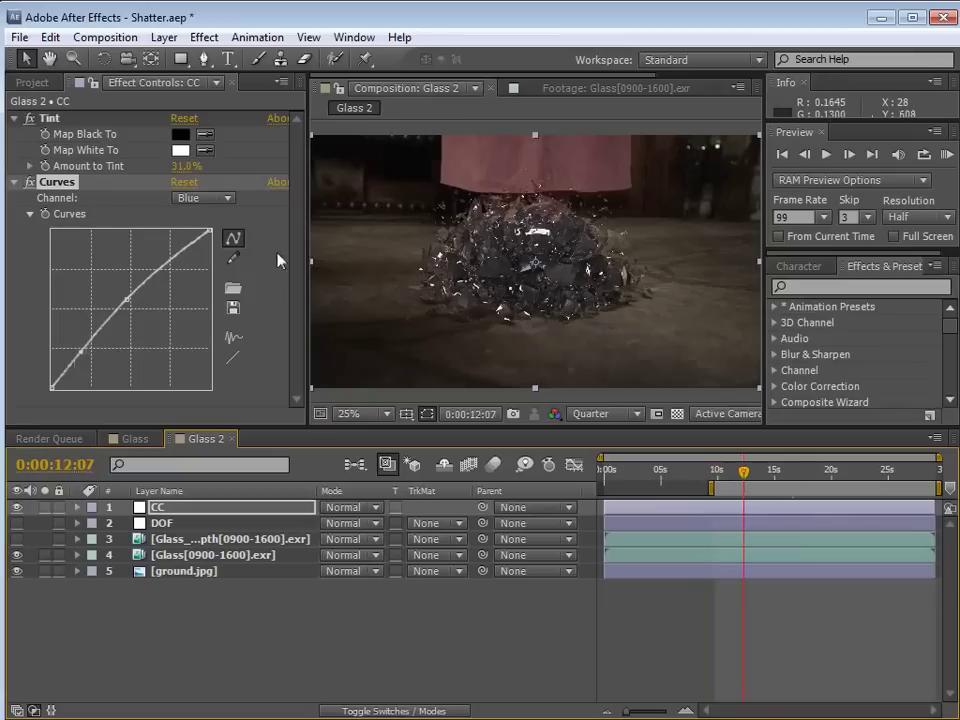
{"action": "left_click", "coordinate": [208, 197]}
{"action": "left_click", "coordinate": [205, 206]}
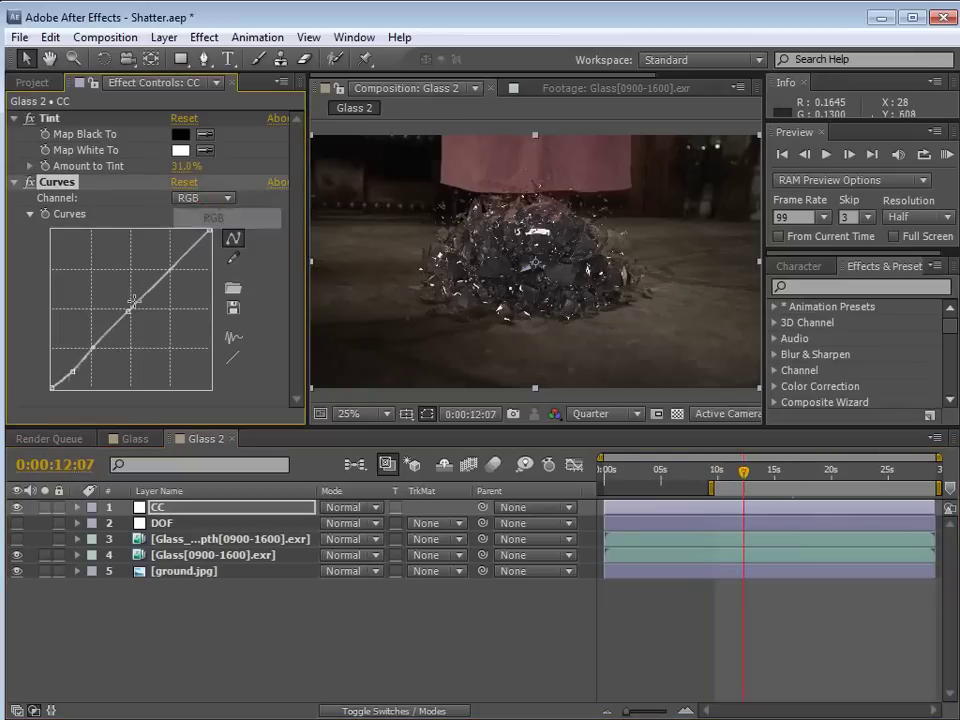
{"action": "left_click_drag", "start_coordinate": [92, 345], "coordinate": [92, 345]}
{"action": "left_click_drag", "start_coordinate": [128, 311], "coordinate": [126, 296]}
{"action": "left_click", "coordinate": [768, 473]}
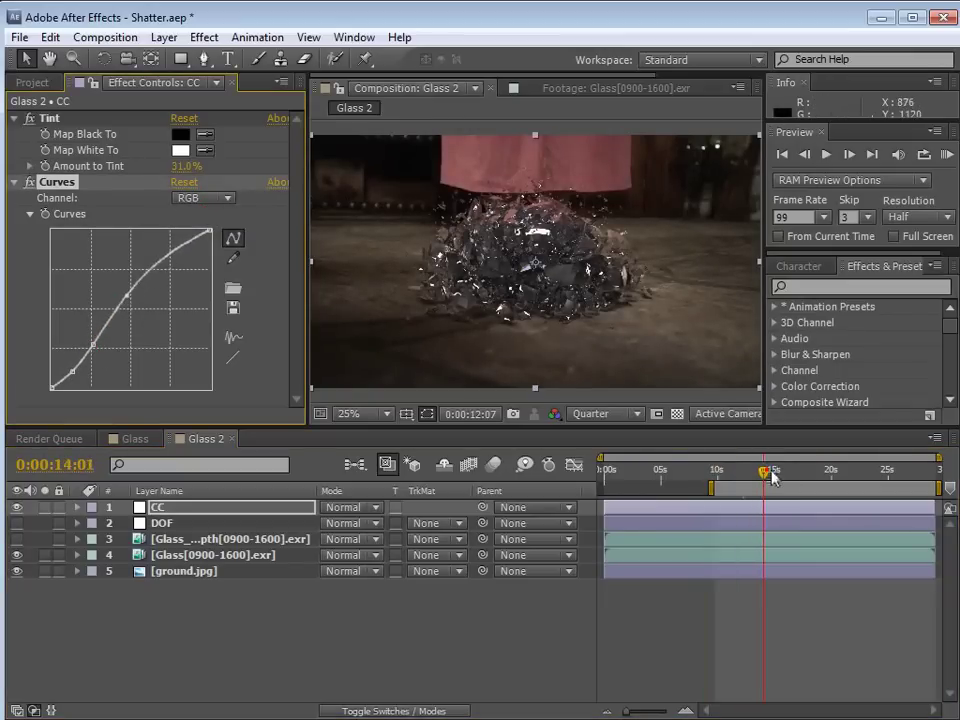
{"action": "left_click", "coordinate": [727, 470]}
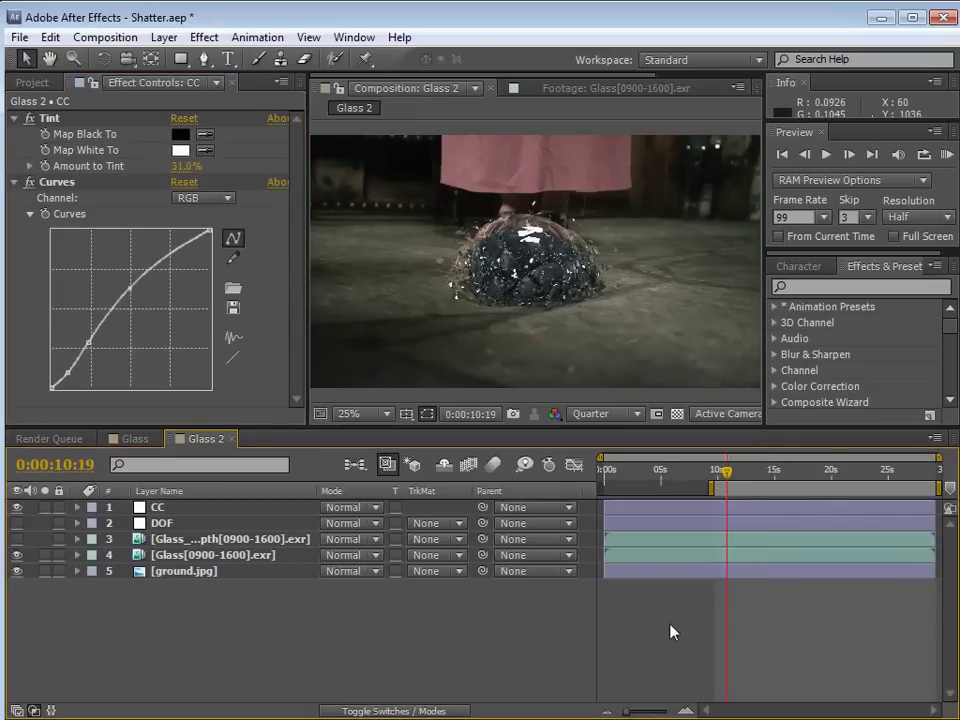
{"action": "left_click", "coordinate": [20, 37]}
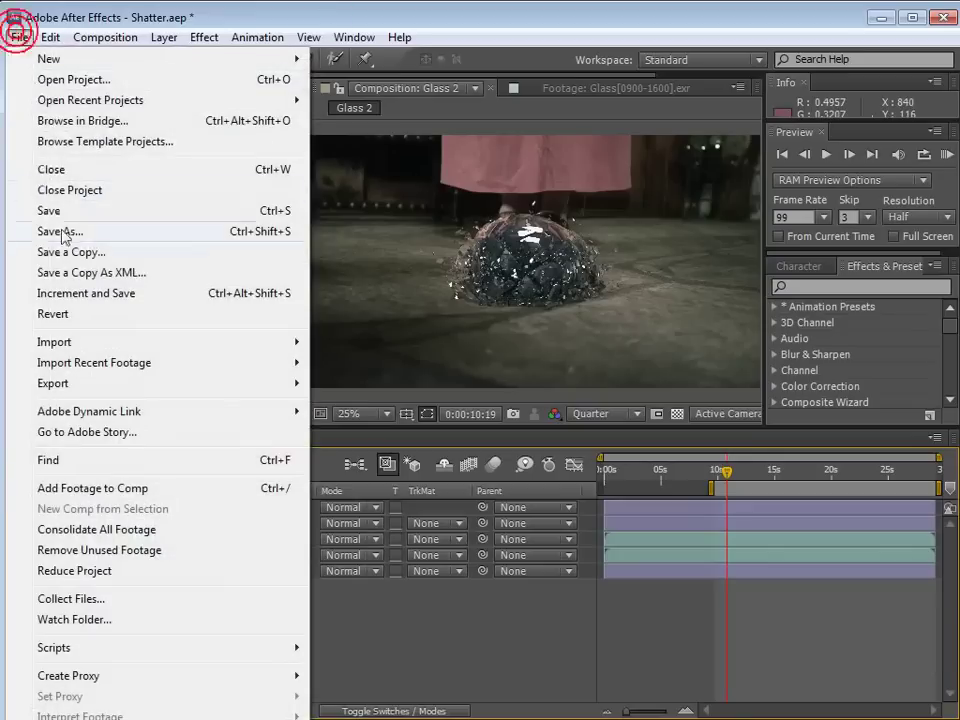
{"action": "left_click", "coordinate": [55, 211]}
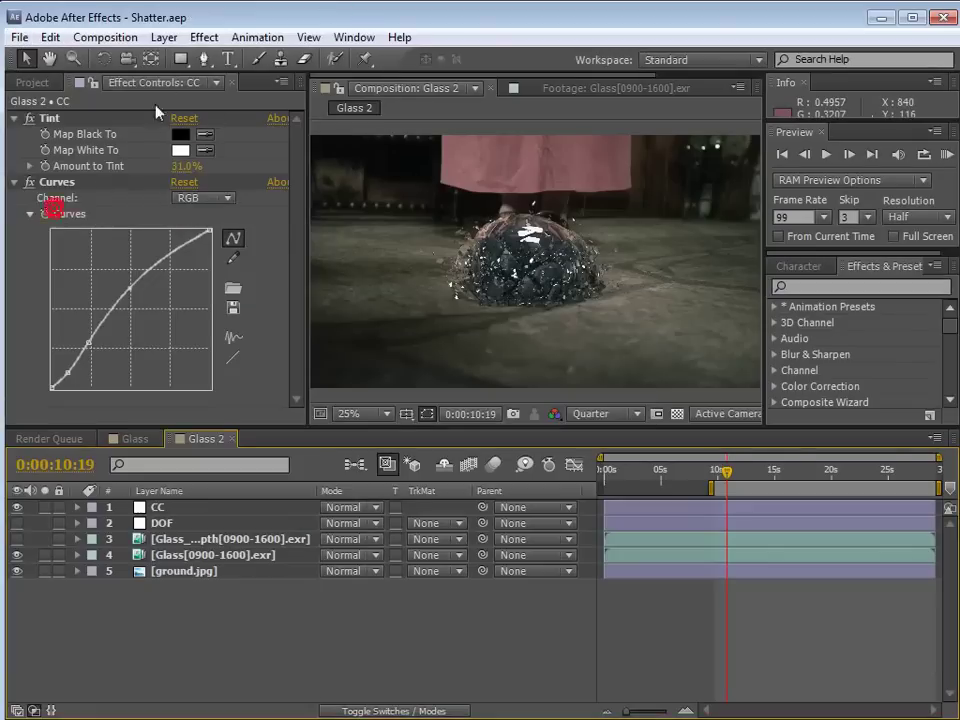
Create a white (FFFFFF) solid layer with a width and height of 1920 px.
{"action": "left_click", "coordinate": [164, 37]}
{"action": "left_click", "coordinate": [181, 60]}
{"action": "left_click", "coordinate": [574, 83]}
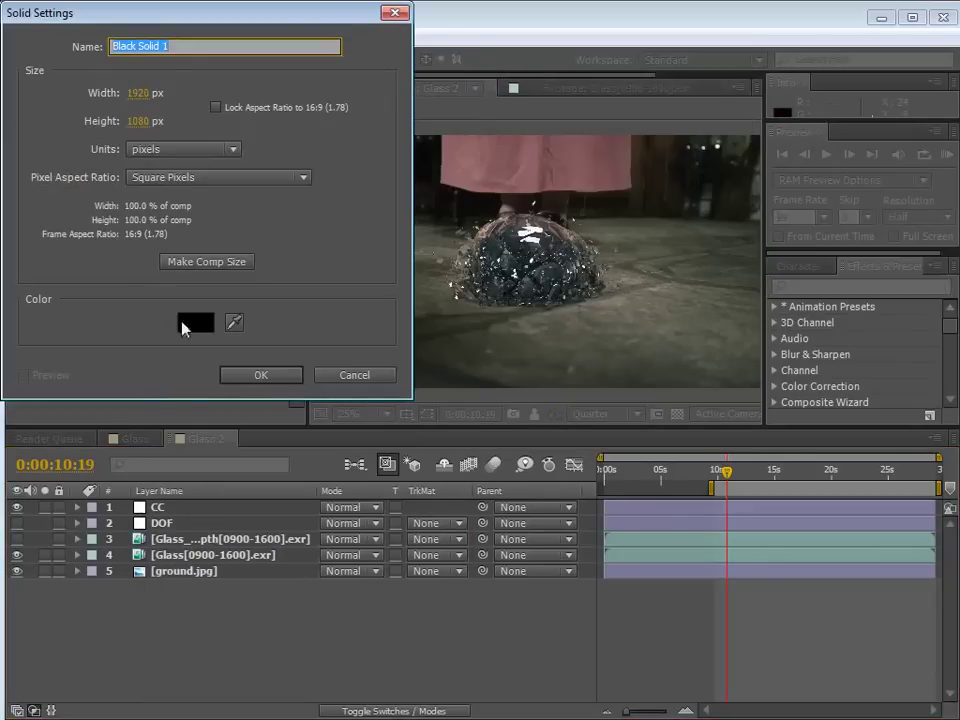
{"action": "left_click", "coordinate": [195, 322]}
{"action": "left_click", "coordinate": [21, 41]}
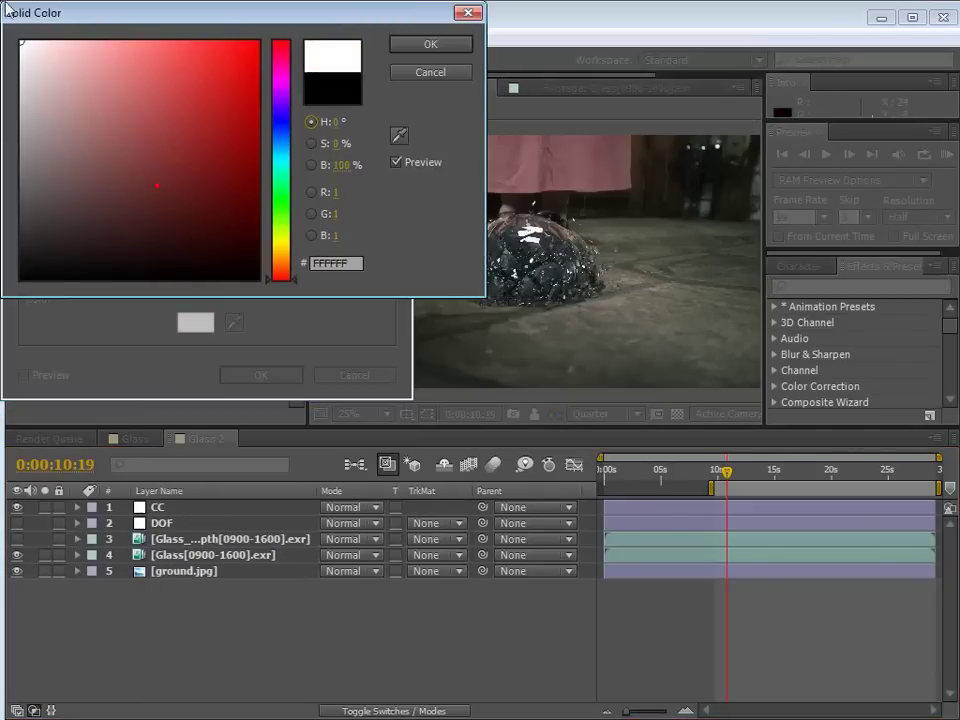
{"action": "left_click", "coordinate": [432, 46]}
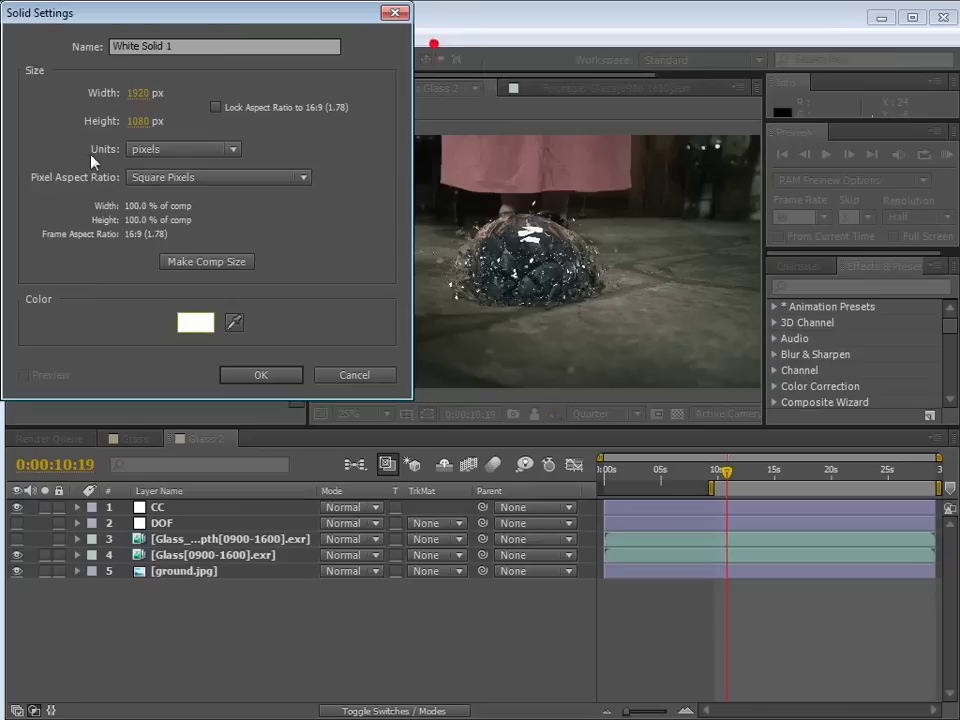
{"action": "left_click", "coordinate": [132, 95]}
{"action": "key", "text": "Tab"}
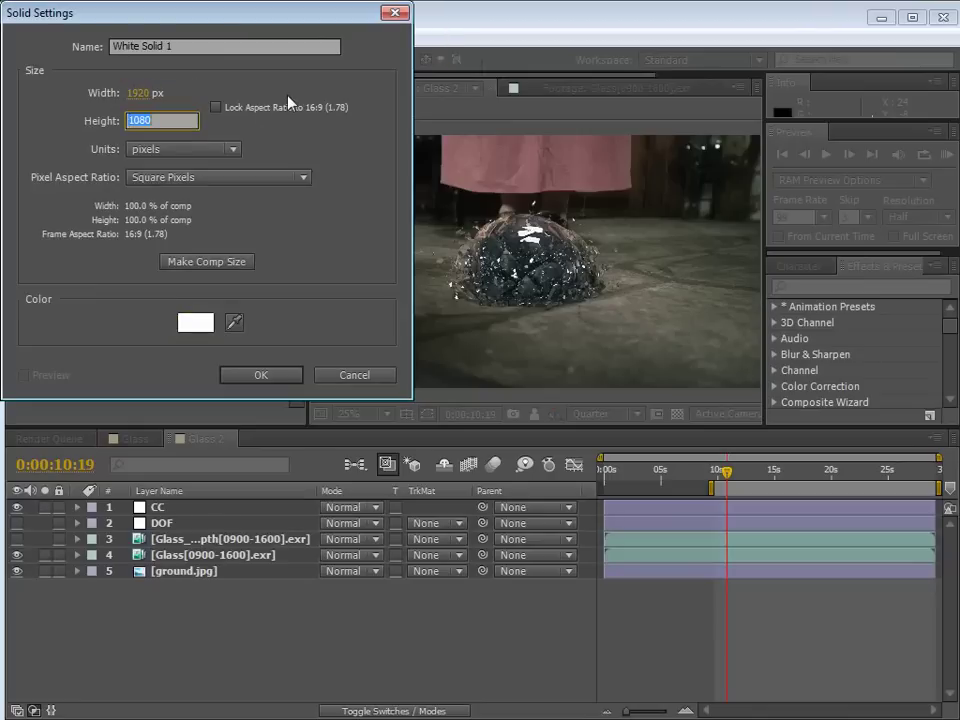
{"action": "type", "text": "1920"}
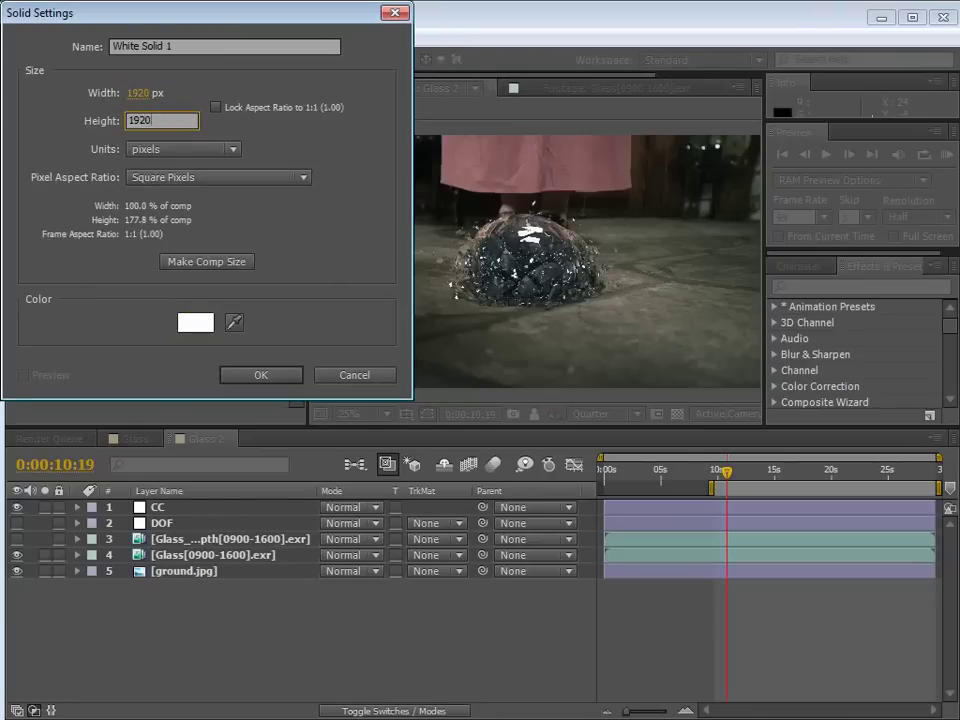
{"action": "key", "text": "Return"}
Draw a circular ellipse mask outward from the centre of the white solid.
{"action": "scroll", "coordinate": [560, 278], "scroll_direction": "down", "scroll_amount": 1}
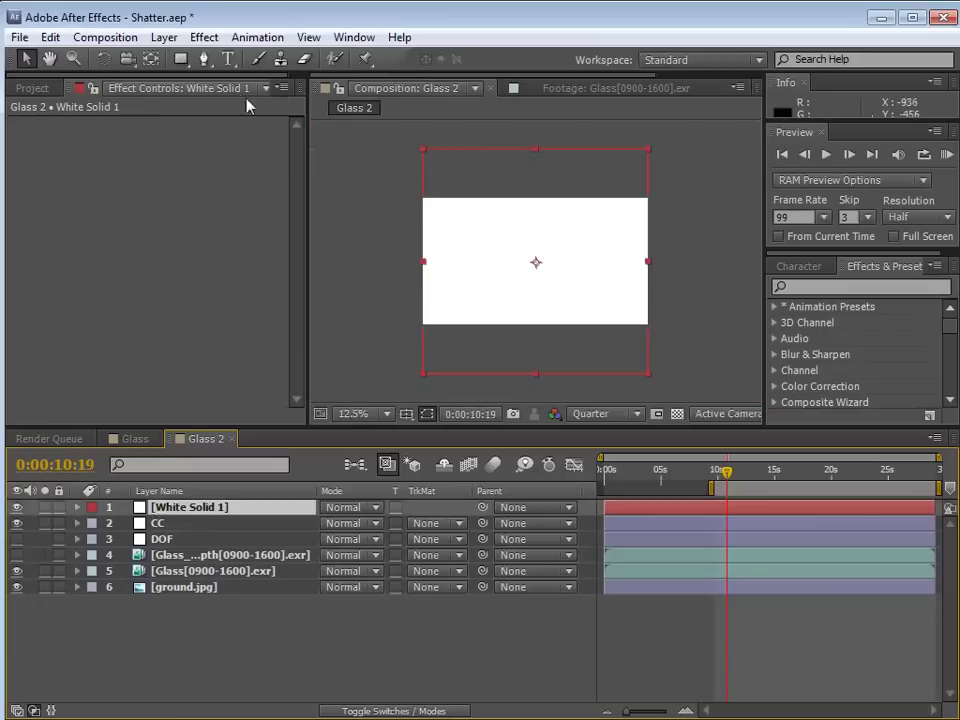
{"action": "left_click", "coordinate": [181, 60]}
{"action": "left_click_drag", "start_coordinate": [181, 60], "coordinate": [193, 77]}
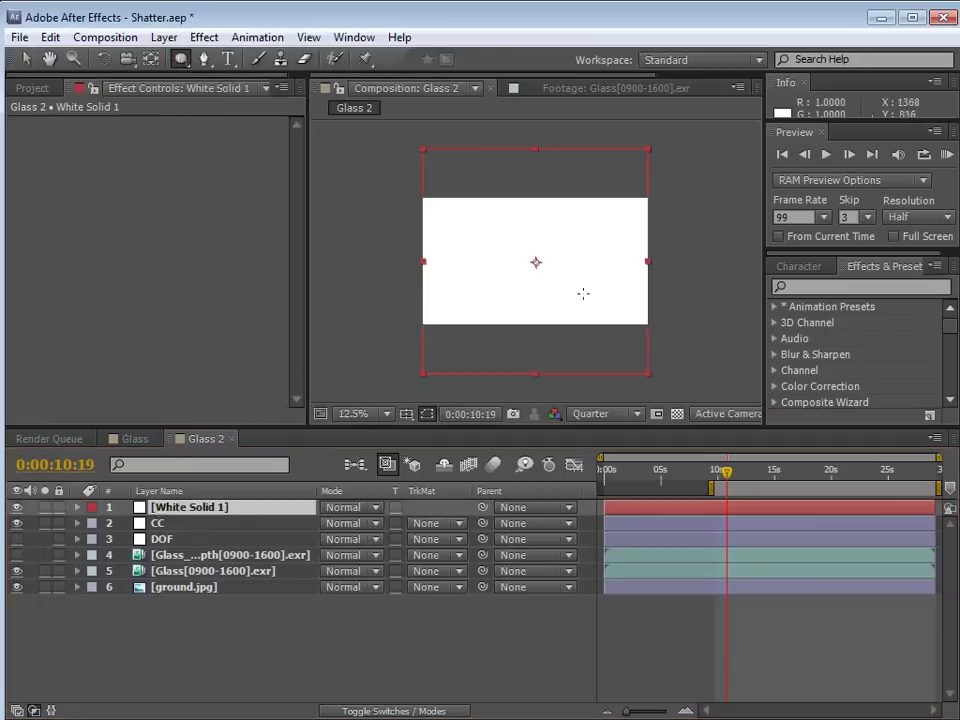
{"action": "mouse_move", "coordinate": [536, 261]}
{"action": "left_mouse_down", "text": "ctrl+shift"}
{"action": "mouse_move", "coordinate": [568, 311]}
{"action": "mouse_move", "coordinate": [540, 300]}
{"action": "left_mouse_up", "text": "ctrl+shift"}
{"action": "scroll", "coordinate": [557, 272], "scroll_direction": "up", "scroll_amount": 1}
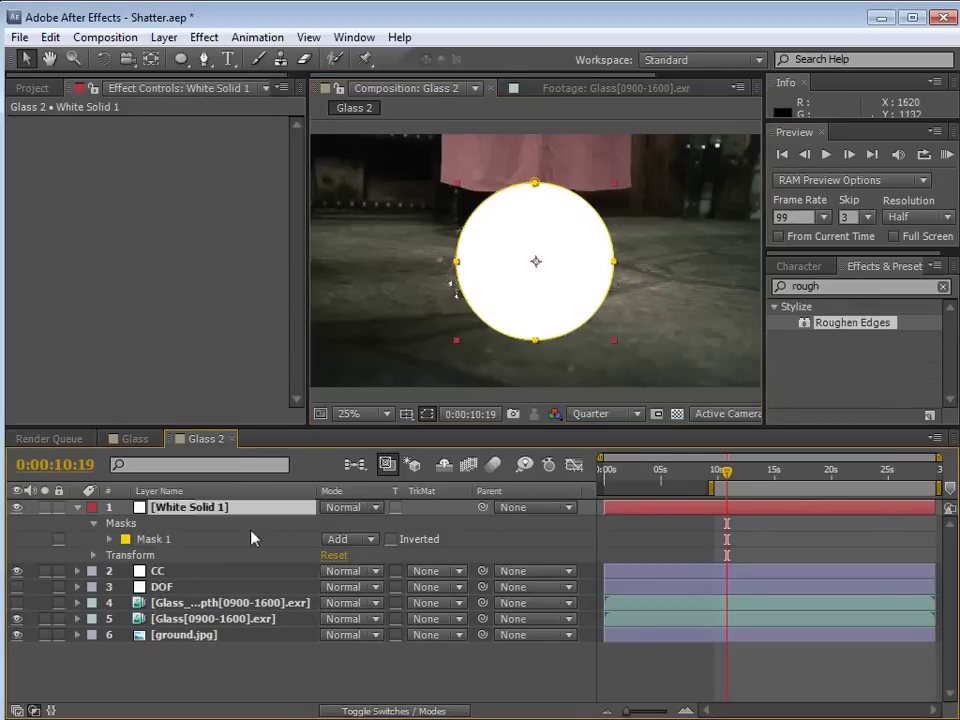
Solo the white solid, try keyframing its Mask Path at 0:00:10:19, and remove that keyframe again.
{"action": "key", "text": "m"}
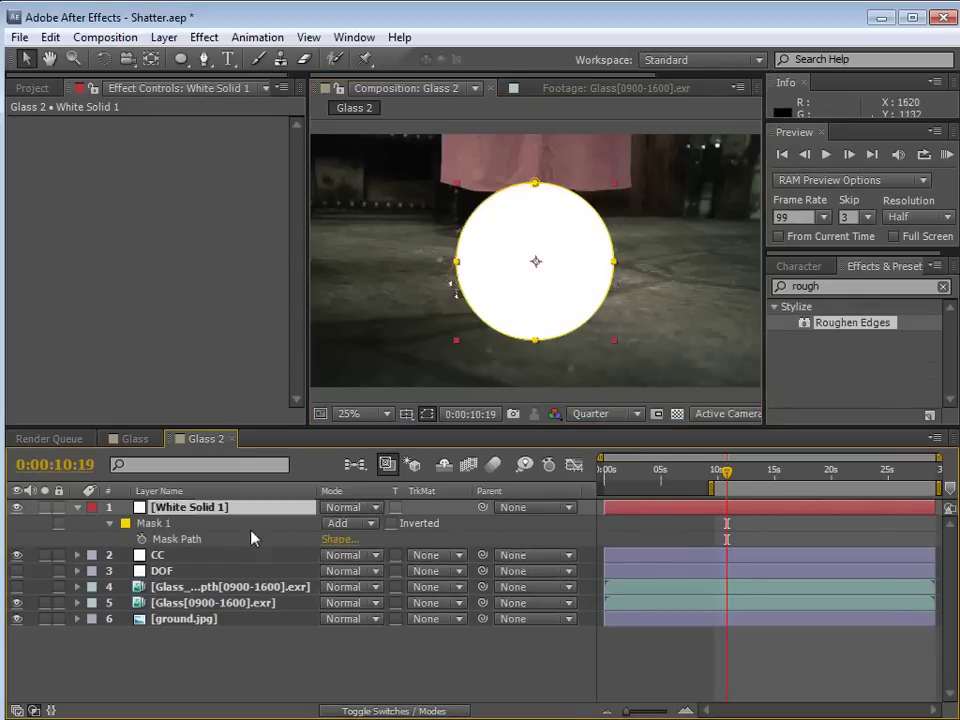
{"action": "left_click", "coordinate": [140, 539]}
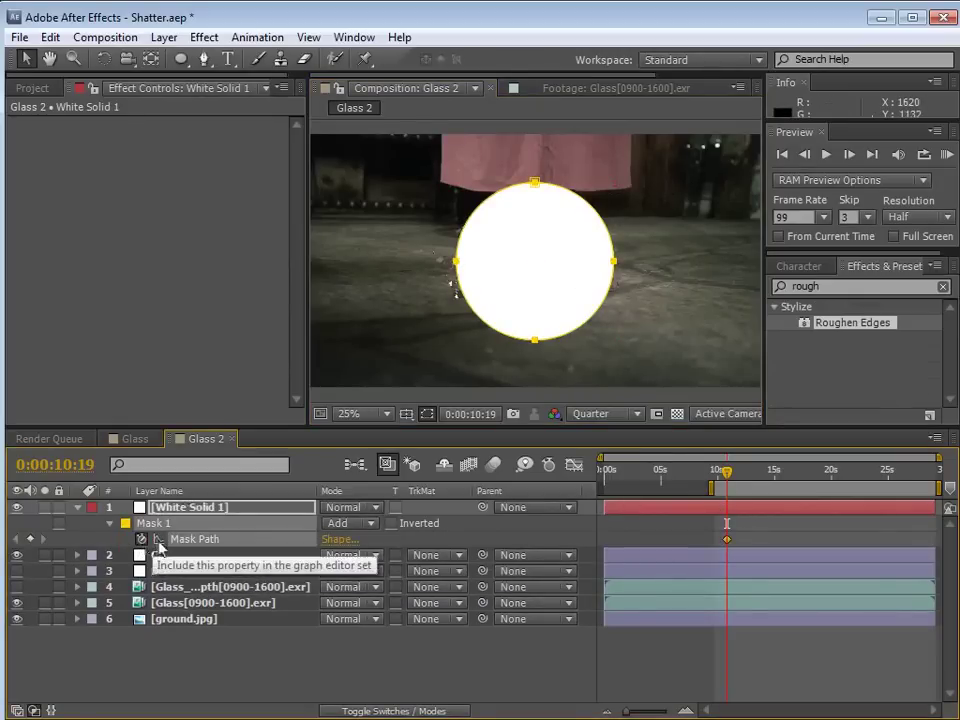
{"action": "left_click", "coordinate": [44, 507]}
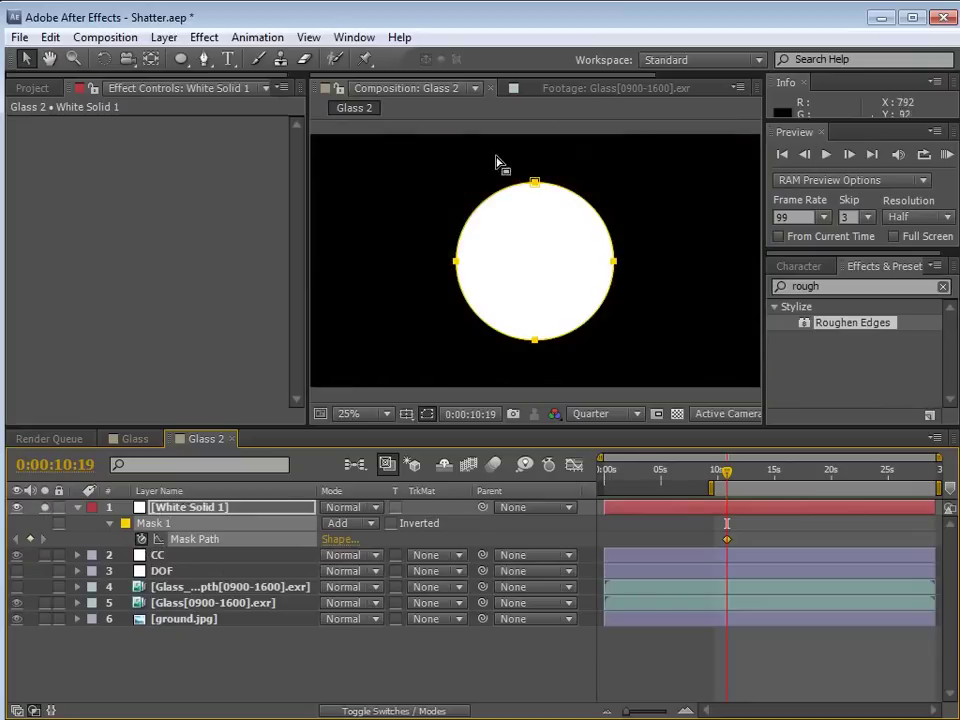
{"action": "scroll", "coordinate": [545, 349], "scroll_direction": "down", "scroll_amount": 1}
{"action": "key", "text": "period"}
{"action": "key", "text": "m"}
{"action": "key", "text": "m"}
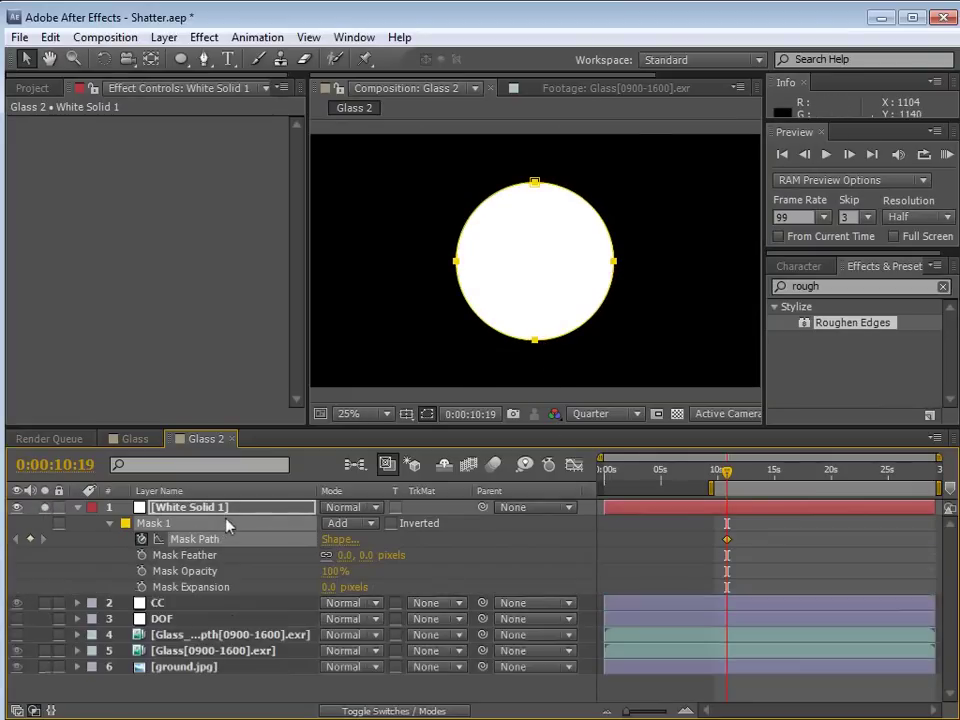
{"action": "left_click", "coordinate": [141, 539]}
Keyframe Mask Expansion from a tiny dot at 0:00:10:19 to a large circle by about 0:00:13, and preview around 0:00:12:01.
{"action": "left_click", "coordinate": [141, 587]}
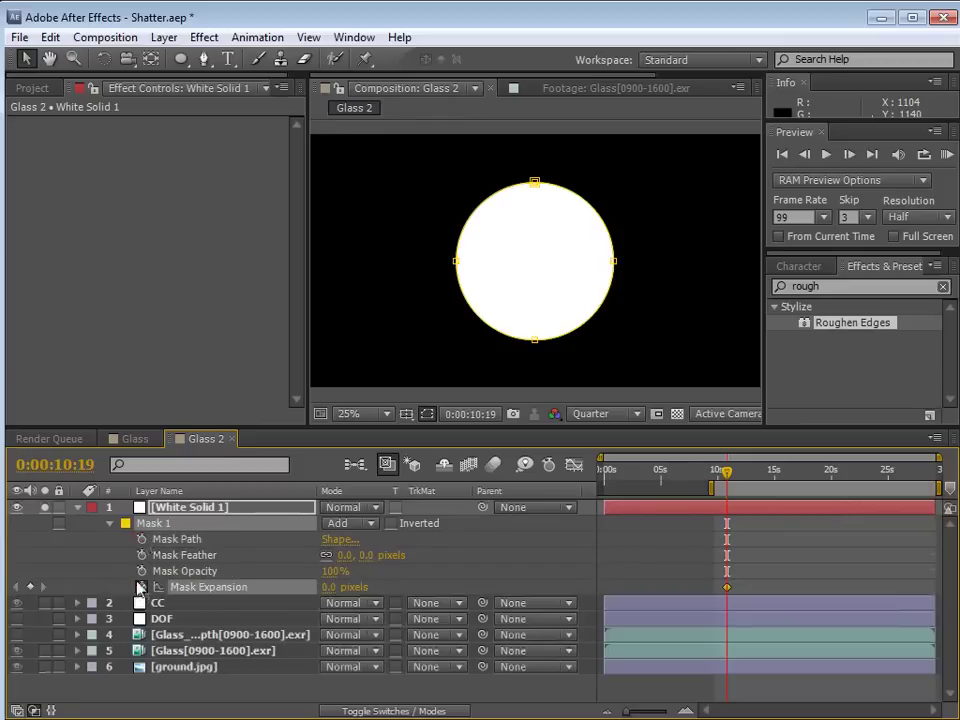
{"action": "left_click_drag", "start_coordinate": [338, 587], "coordinate": [215, 584]}
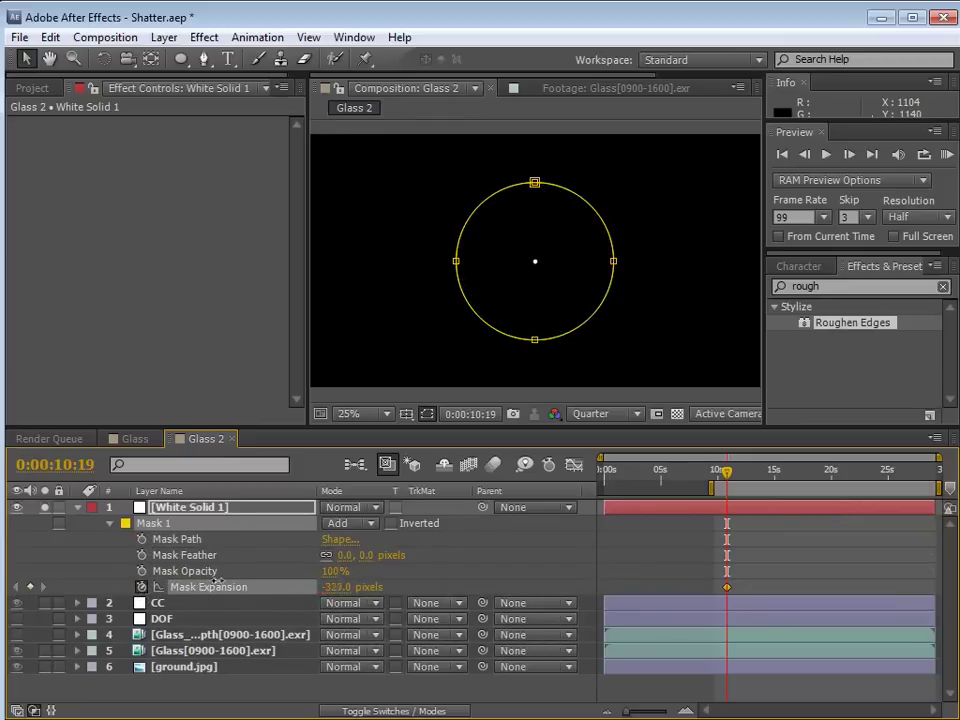
{"action": "left_click_drag", "start_coordinate": [727, 471], "coordinate": [753, 485]}
{"action": "left_click_drag", "start_coordinate": [350, 593], "coordinate": [600, 593]}
{"action": "scroll", "coordinate": [474, 386], "scroll_direction": "down", "scroll_amount": 1}
{"action": "left_click_drag", "start_coordinate": [340, 588], "coordinate": [703, 565]}
{"action": "left_click_drag", "start_coordinate": [750, 473], "coordinate": [741, 478]}
{"action": "left_click", "coordinate": [735, 519]}
{"action": "left_click", "coordinate": [733, 510]}
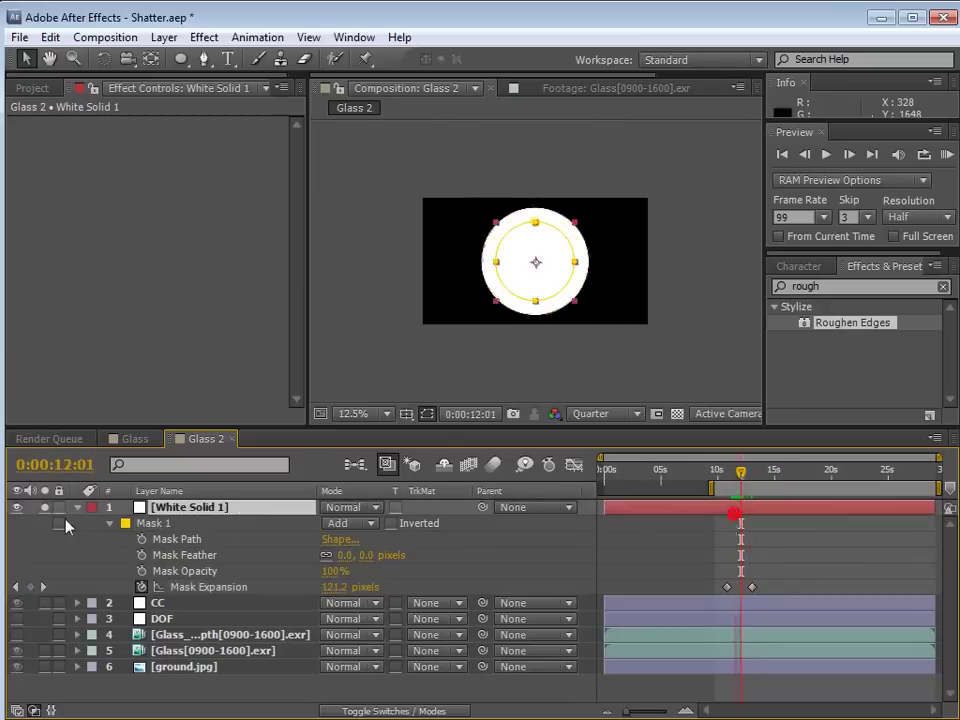
Duplicate Mask 1 on the white solid and set the duplicate, Mask 2, to Subtract.
{"action": "left_click", "coordinate": [160, 524]}
{"action": "left_click", "coordinate": [50, 37]}
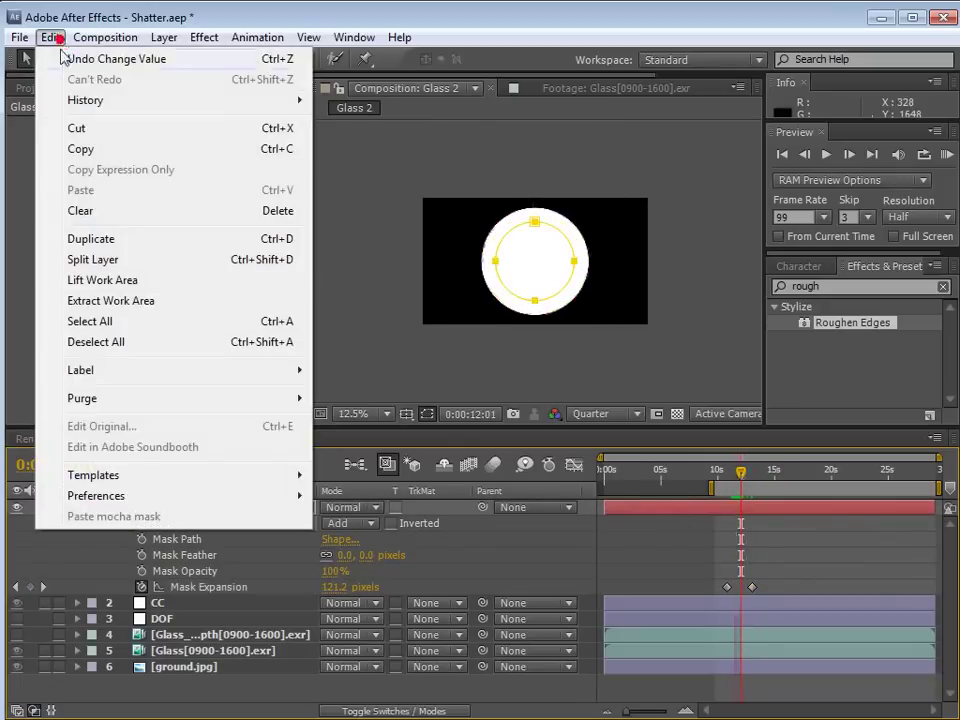
{"action": "left_click", "coordinate": [103, 238]}
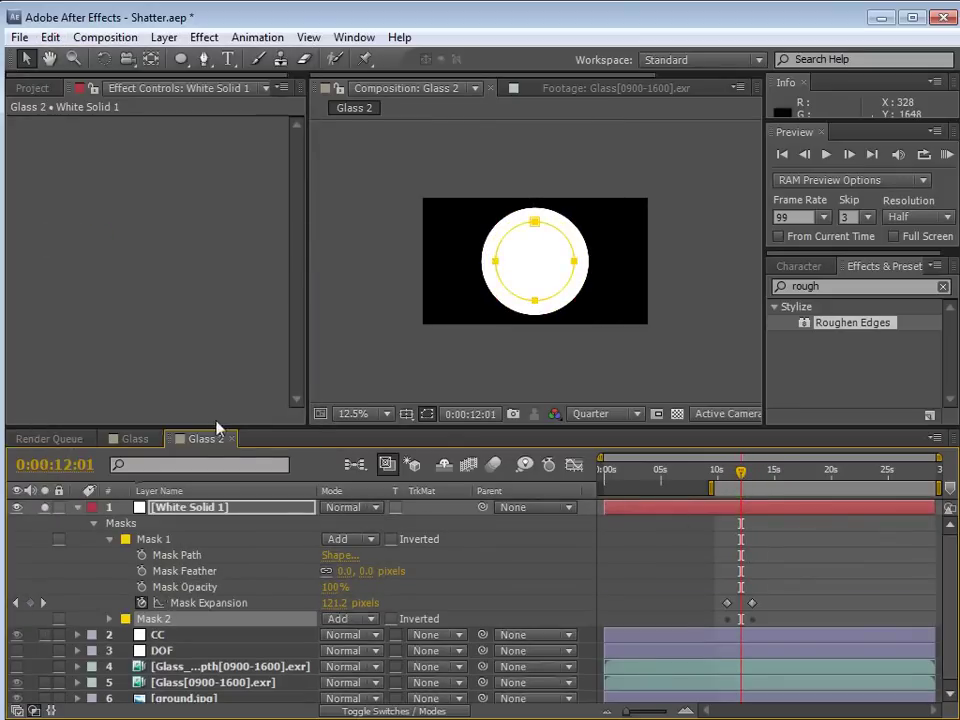
{"action": "left_click_drag", "start_coordinate": [290, 432], "coordinate": [279, 376]}
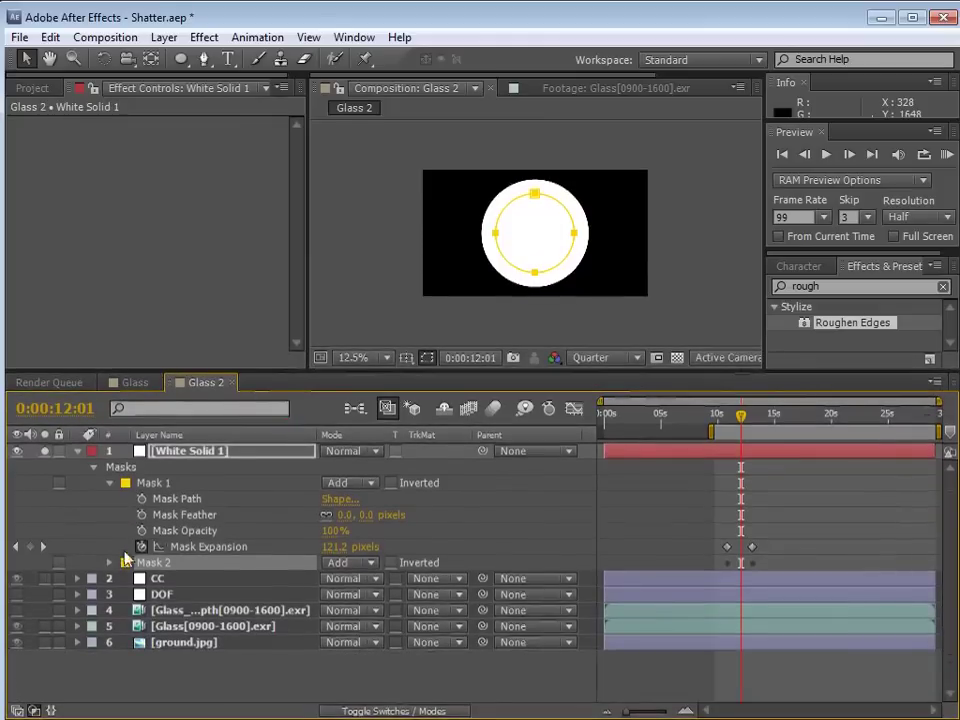
{"action": "left_click", "coordinate": [110, 563]}
{"action": "left_click", "coordinate": [350, 562]}
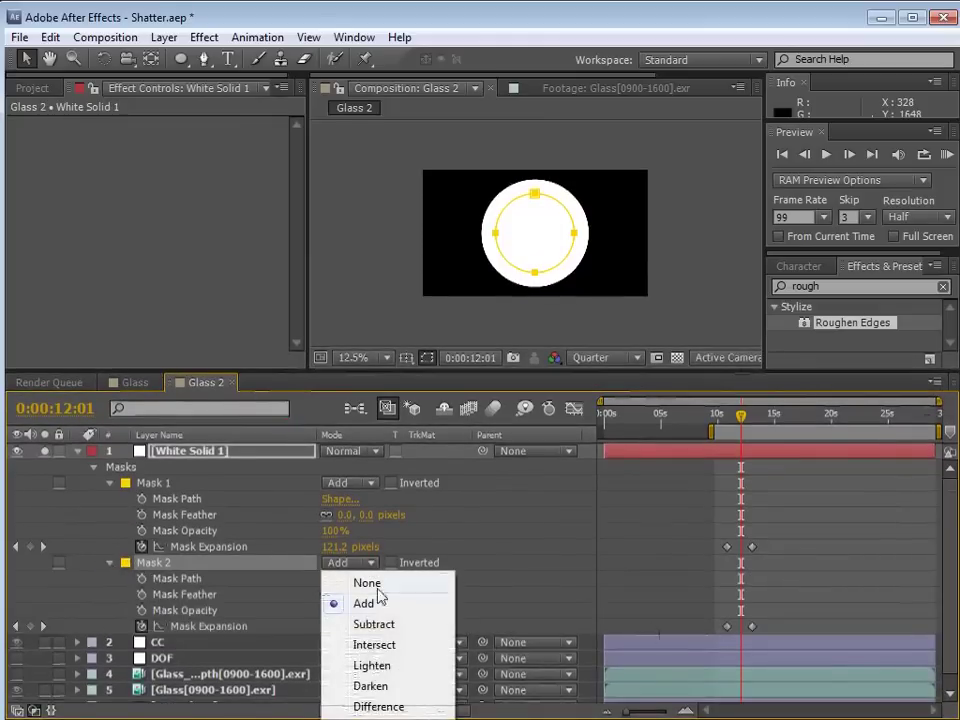
{"action": "left_click", "coordinate": [374, 624]}
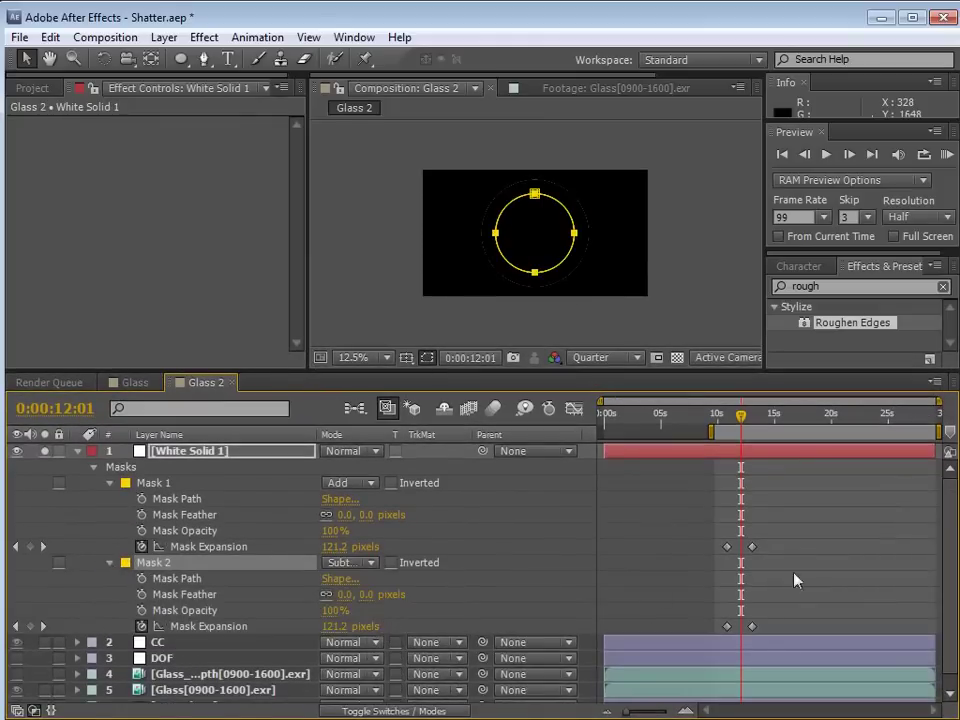
Delay Mask 2's Mask Expansion keyframes slightly behind Mask 1's, ending at 0:00:13:05, and increase the last keyframe's expansion slightly.
{"action": "scroll", "coordinate": [525, 221], "scroll_direction": "up", "scroll_amount": 1}
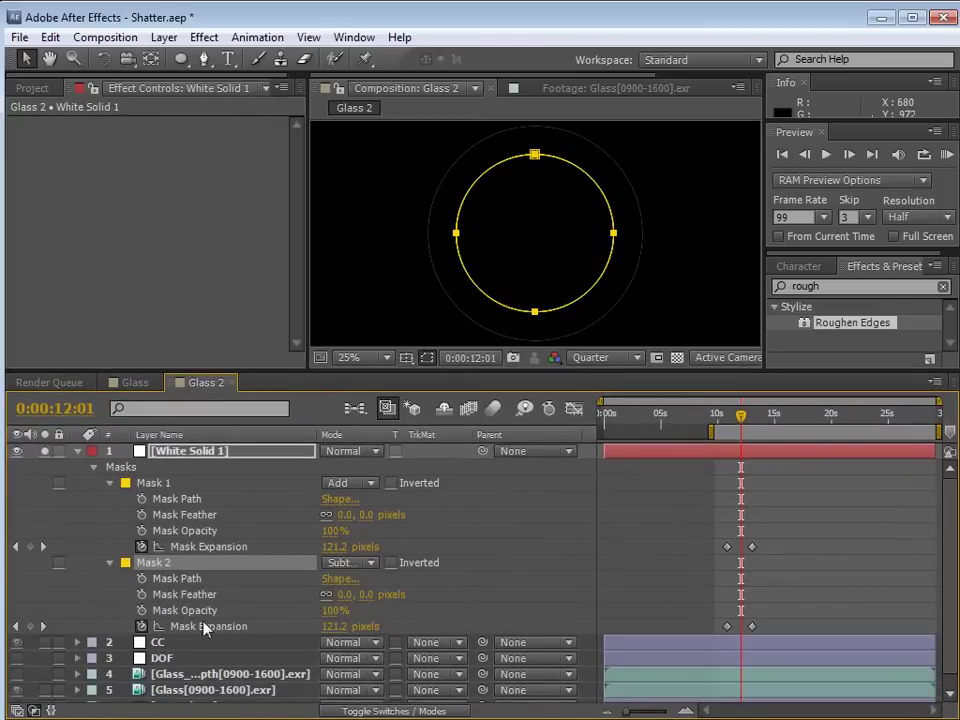
{"action": "left_click", "coordinate": [771, 608]}
{"action": "key", "text": "="}
{"action": "key", "text": "="}
{"action": "key", "text": "="}
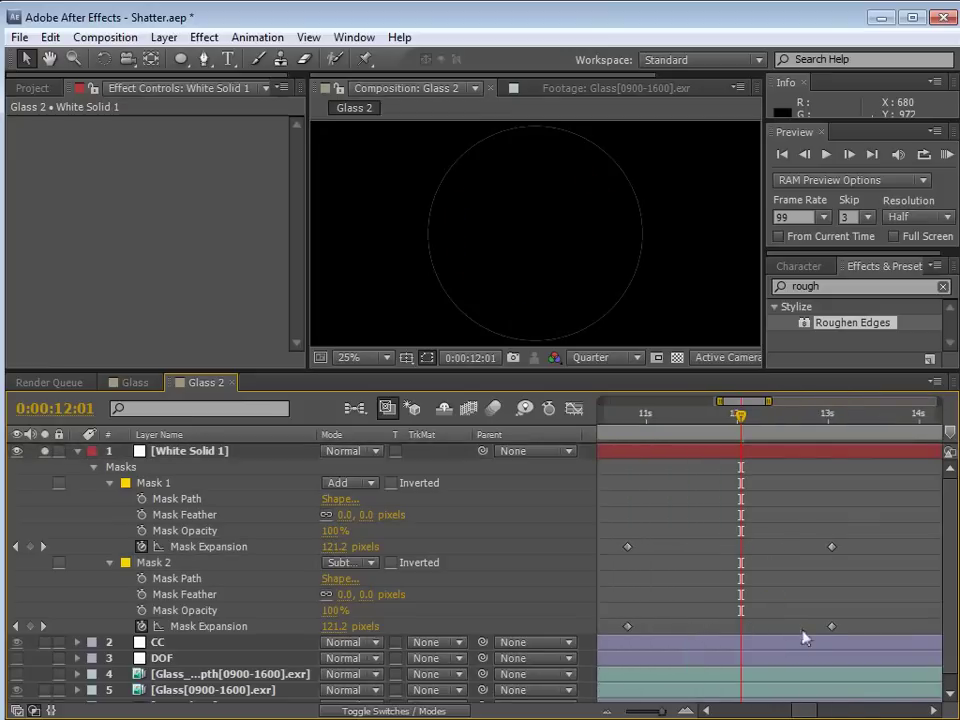
{"action": "left_click_drag", "start_coordinate": [853, 630], "coordinate": [594, 636]}
{"action": "key", "text": "space"}
{"action": "left_click_drag", "start_coordinate": [758, 542], "coordinate": [568, 537]}
{"action": "left_click_drag", "start_coordinate": [655, 622], "coordinate": [669, 624]}
{"action": "left_click_drag", "start_coordinate": [660, 418], "coordinate": [874, 486]}
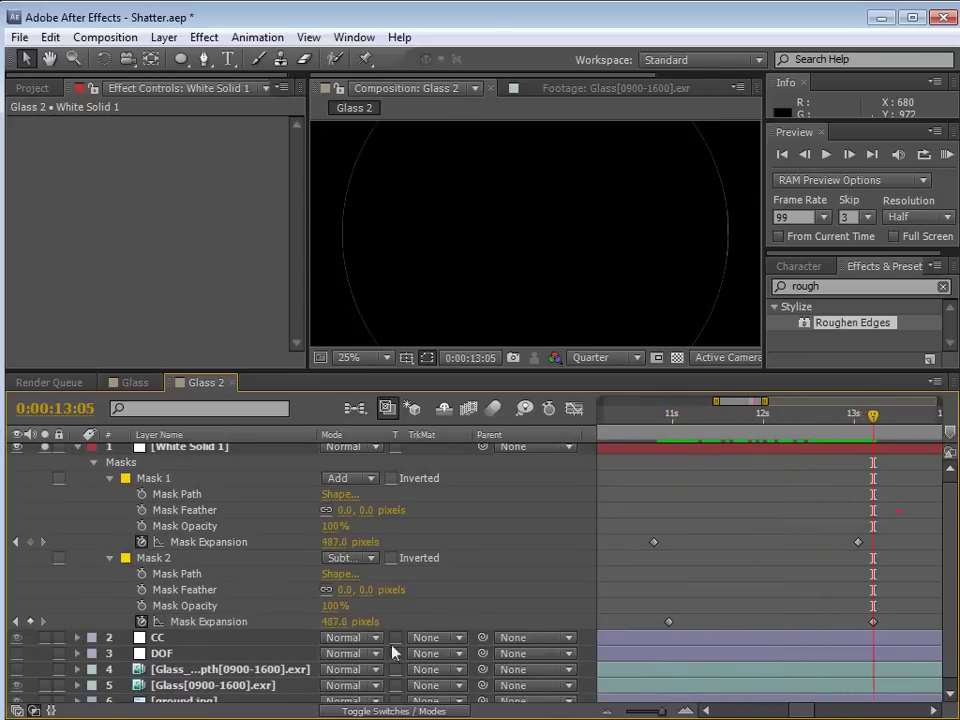
{"action": "left_click_drag", "start_coordinate": [334, 622], "coordinate": [338, 622]}
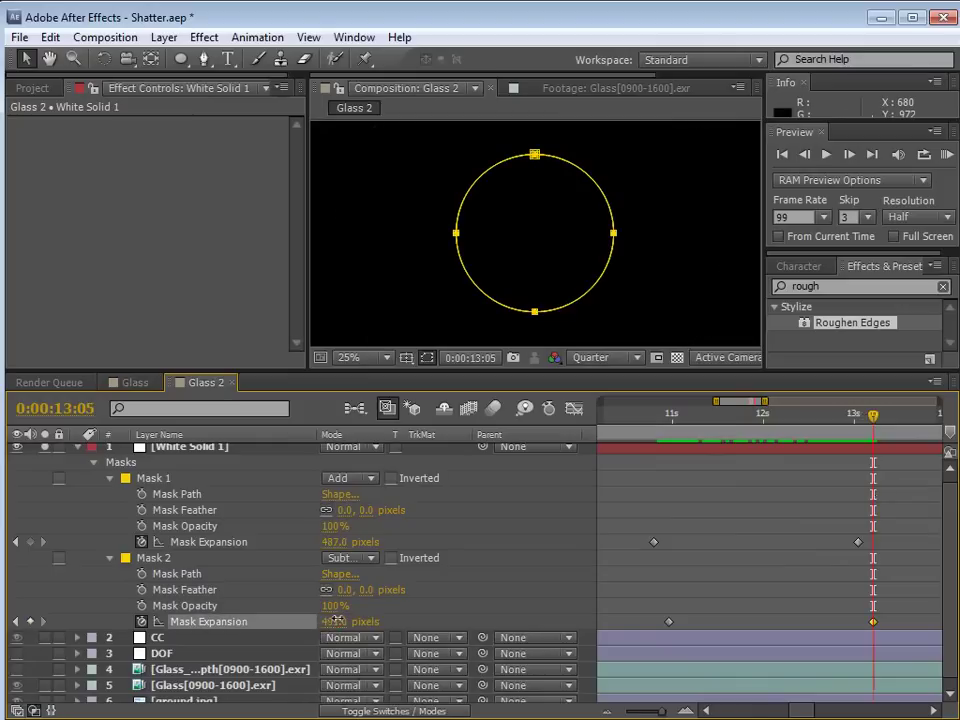
At 0:00:11:15, set Mask Feather to 84 pixels on Mask 2 and 25 pixels on Mask 1.
{"action": "left_click_drag", "start_coordinate": [873, 425], "coordinate": [729, 433]}
{"action": "left_click_drag", "start_coordinate": [362, 590], "coordinate": [428, 578]}
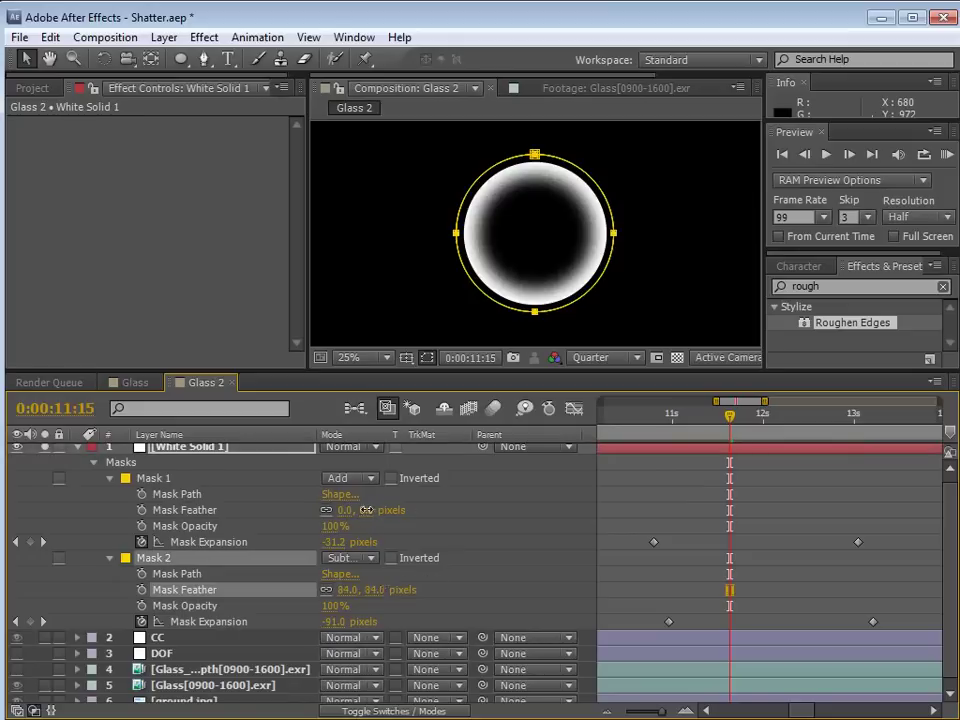
{"action": "left_click_drag", "start_coordinate": [366, 510], "coordinate": [388, 508]}
Set Mask 2's Mask Expansion to 547 pixels at 0:00:13:05 and check the ring around 0:00:12:01.
{"action": "left_click_drag", "start_coordinate": [650, 413], "coordinate": [873, 458]}
{"action": "left_click_drag", "start_coordinate": [333, 628], "coordinate": [396, 671]}
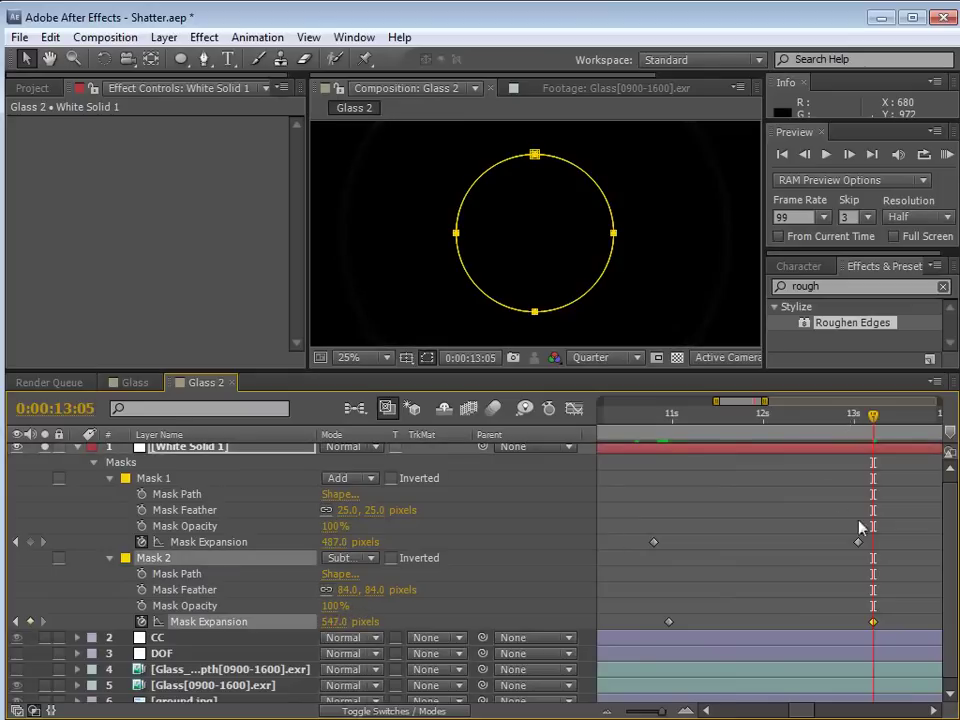
{"action": "left_click_drag", "start_coordinate": [868, 416], "coordinate": [767, 452]}
Apply the Roughen Edges effect to the white solid and check the ring around 0:00:11:16.
{"action": "left_click", "coordinate": [857, 287]}
{"action": "key", "text": "BackSpace"}
{"action": "type", "text": "rough"}
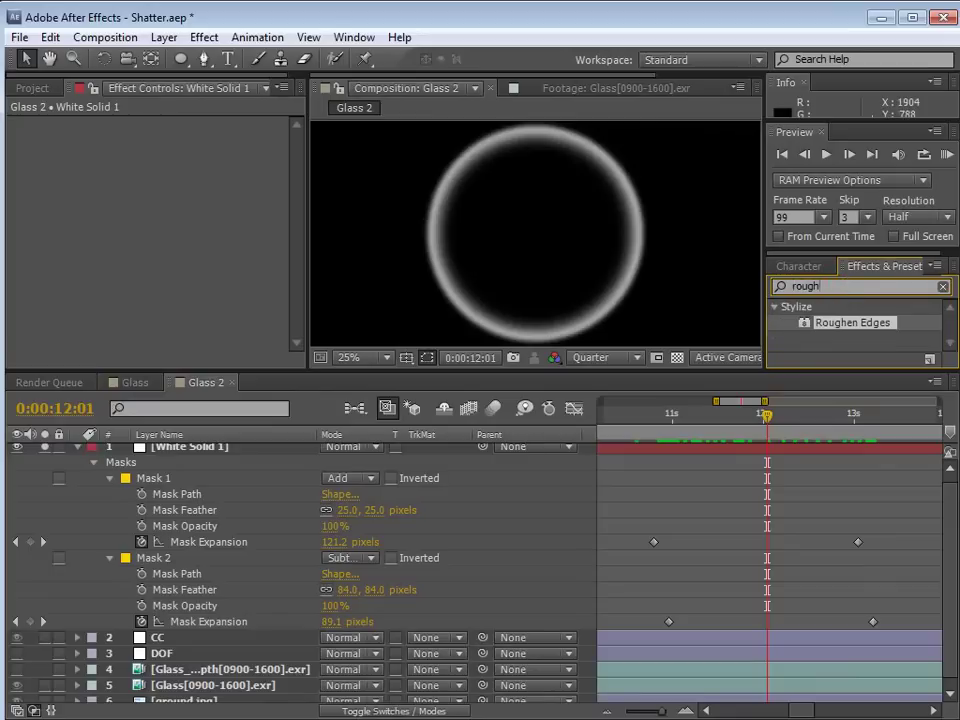
{"action": "left_click_drag", "start_coordinate": [852, 324], "coordinate": [735, 450]}
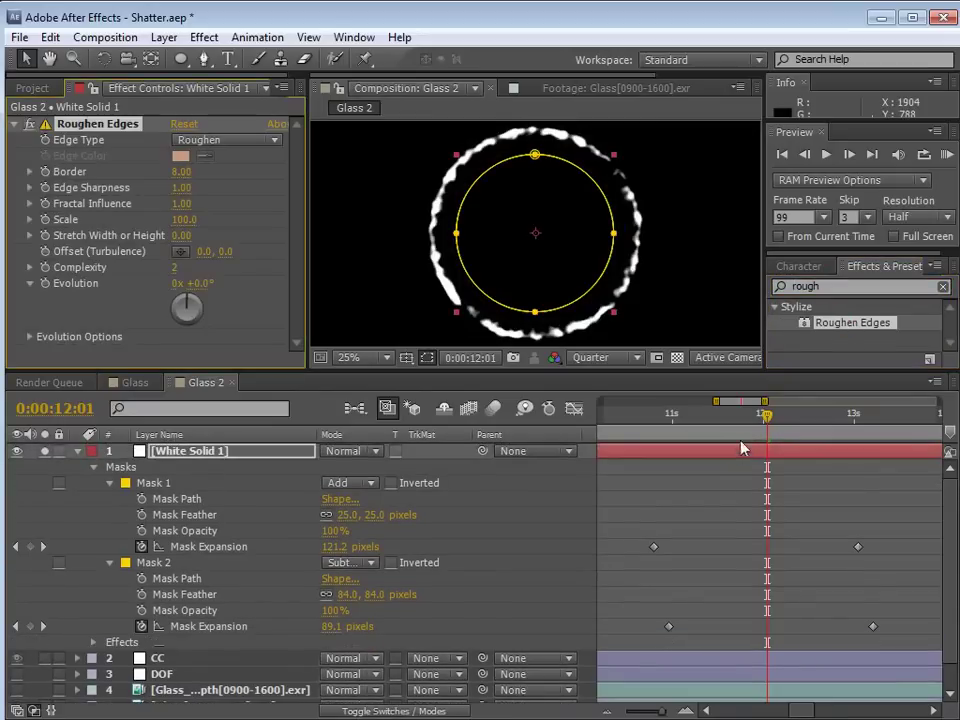
{"action": "left_click_drag", "start_coordinate": [687, 420], "coordinate": [733, 424]}
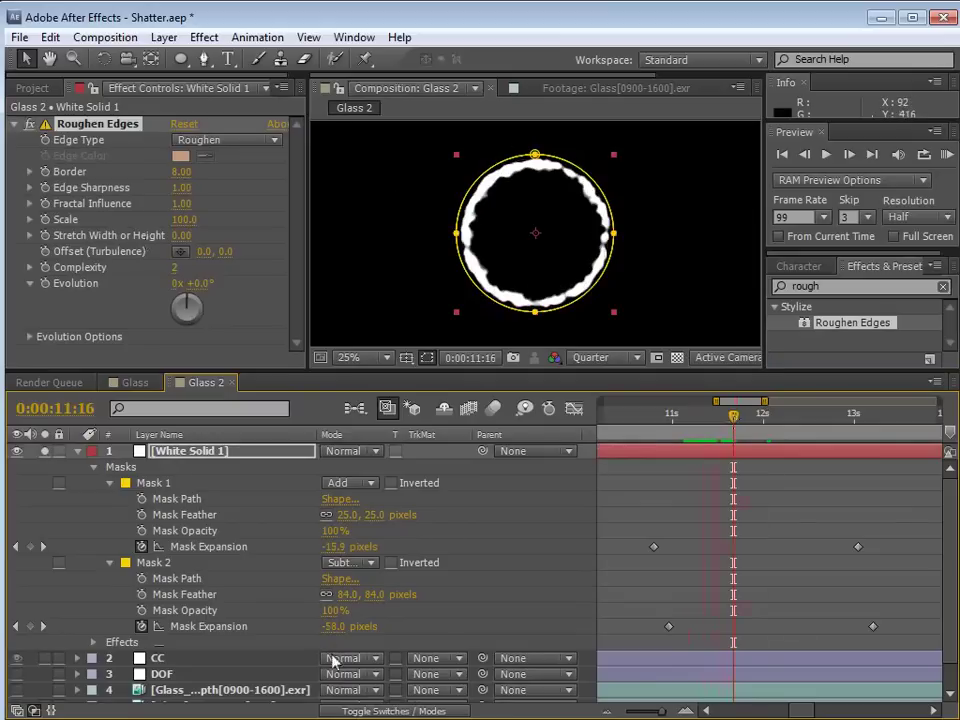
Delay Mask 2's expansion keyframes a few more frames and set Roughen Edges to Scale 105 and Edge Sharpness 0.06.
{"action": "left_click_drag", "start_coordinate": [641, 610], "coordinate": [884, 628]}
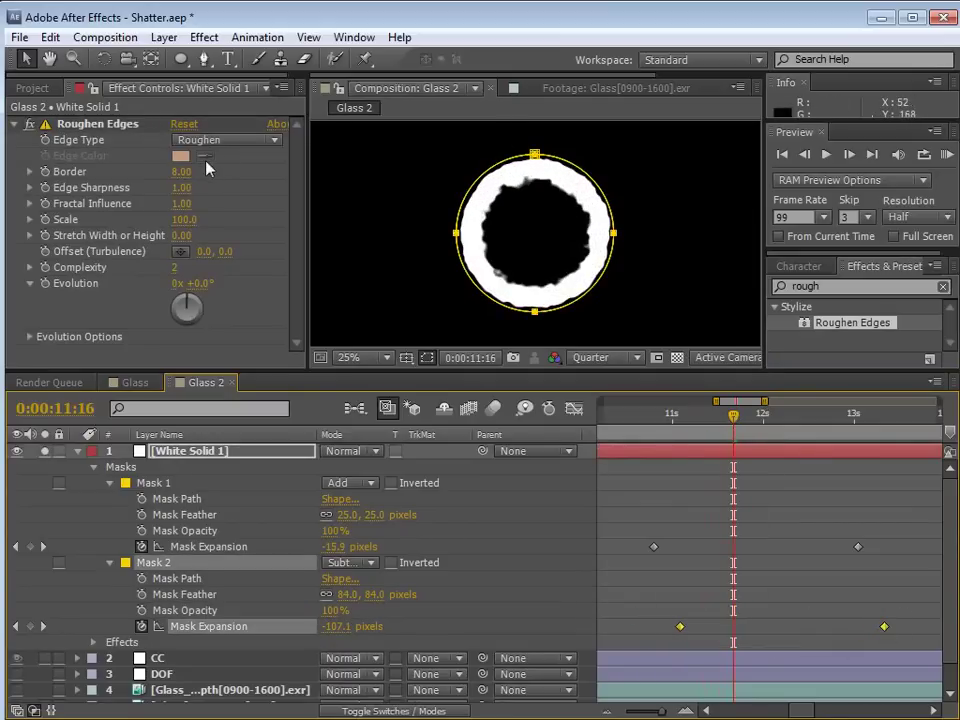
{"action": "left_click_drag", "start_coordinate": [184, 220], "coordinate": [105, 193]}
Set Mask Feather to 62 pixels on Mask 1 and 115 pixels on Mask 2, and preview the expanding ring.
{"action": "left_click", "coordinate": [768, 529]}
{"action": "left_click_drag", "start_coordinate": [370, 524], "coordinate": [398, 558]}
{"action": "left_click_drag", "start_coordinate": [716, 420], "coordinate": [741, 443]}
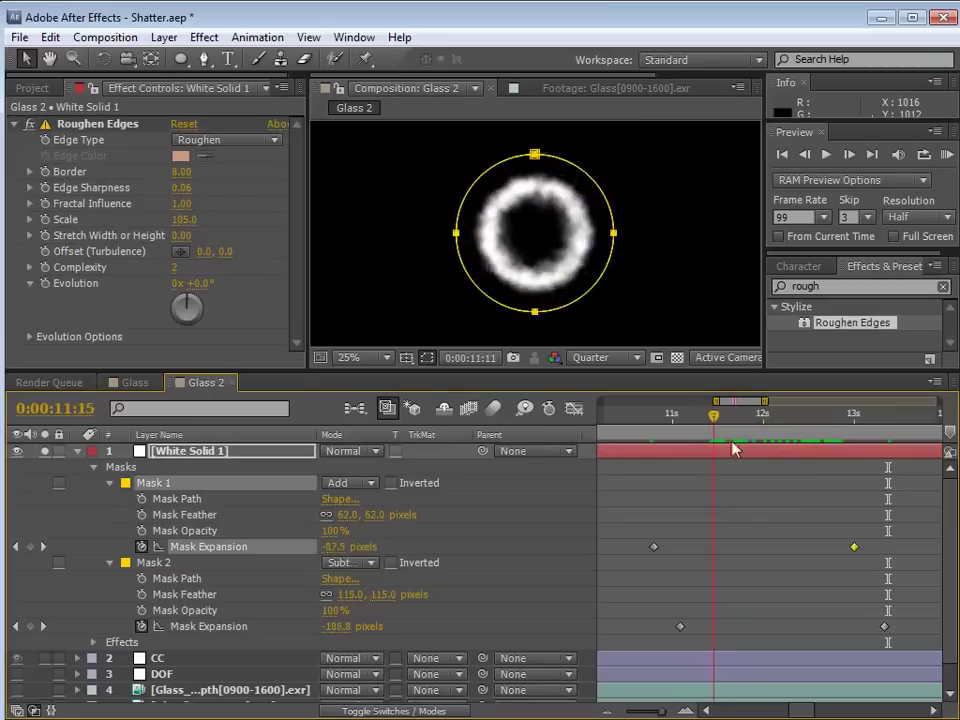
{"action": "left_click", "coordinate": [698, 539]}
{"action": "scroll", "coordinate": [610, 299], "scroll_direction": "down", "scroll_amount": 1}
{"action": "left_click_drag", "start_coordinate": [677, 424], "coordinate": [756, 445]}
Go to the first Mask Expansion keyframe at 0:00:10:19, collapse the white solid's properties and select the layer.
{"action": "left_click_drag", "start_coordinate": [645, 424], "coordinate": [654, 422]}
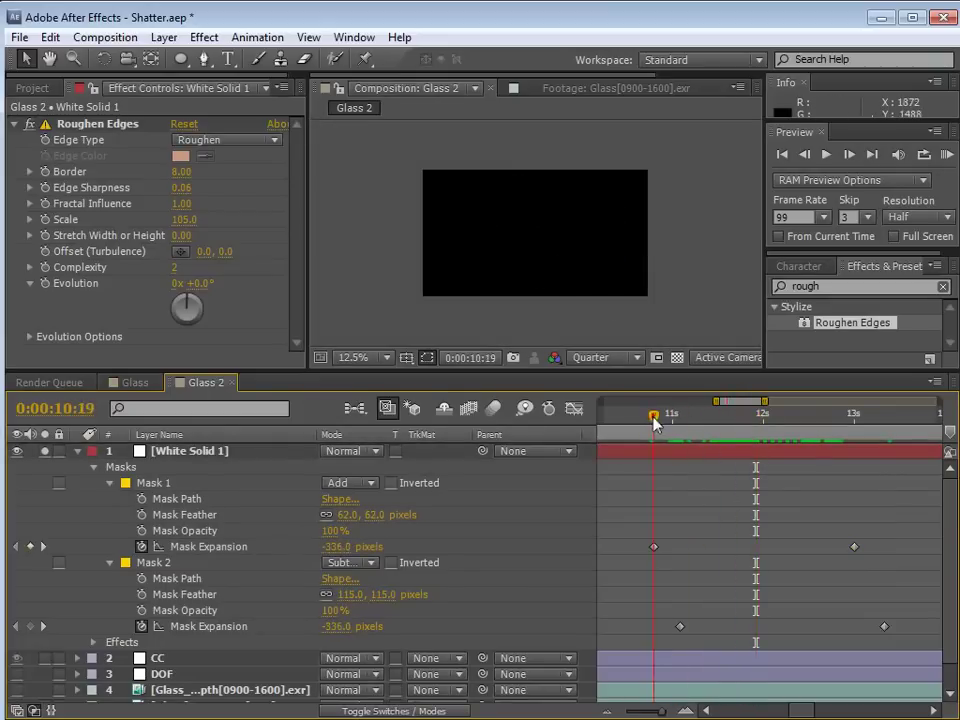
{"action": "left_click", "coordinate": [78, 451]}
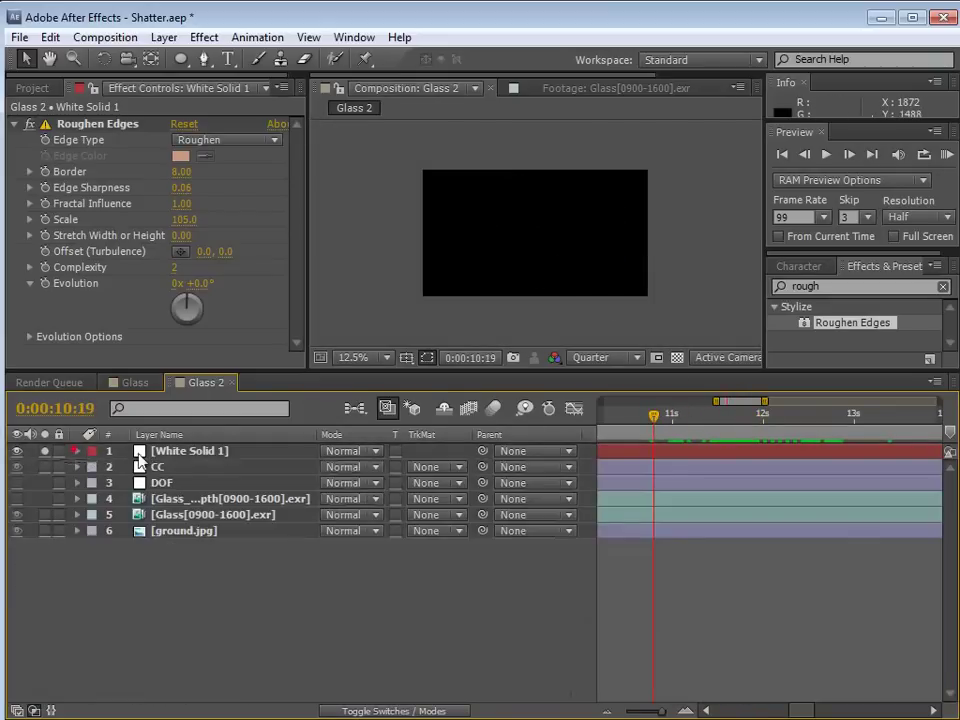
{"action": "left_click", "coordinate": [182, 453]}
{"action": "key", "text": "minus"}
{"action": "key", "text": "minus"}
{"action": "key", "text": "minus"}
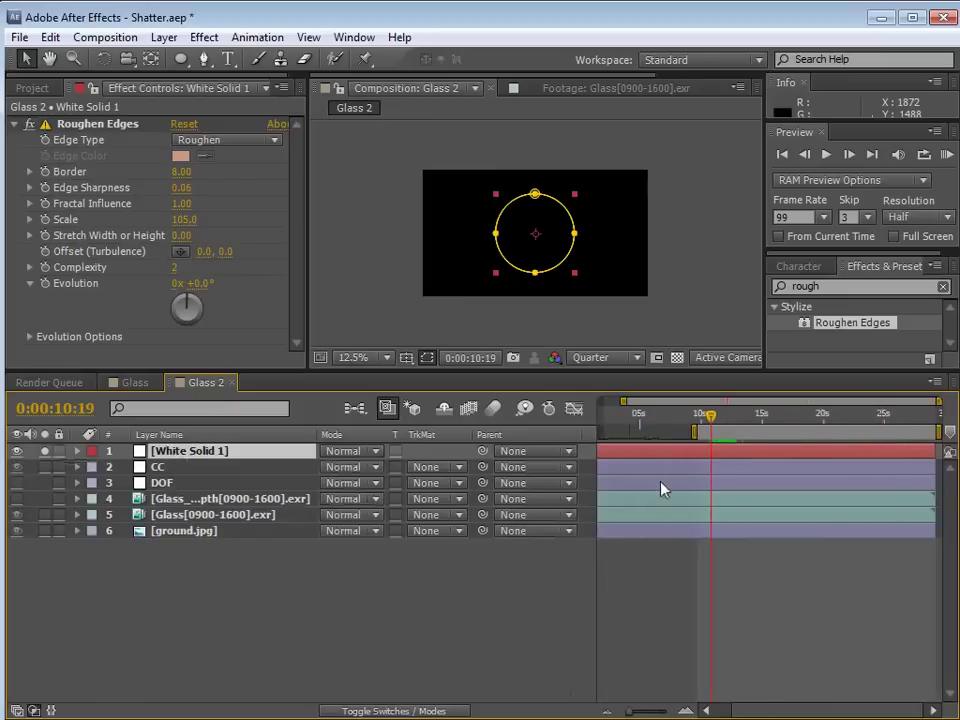
Try trimming the white solid's start to 0:00:10:19 and moving it to the composition start, and undo both changes.
{"action": "key", "text": "alt+bracketleft"}
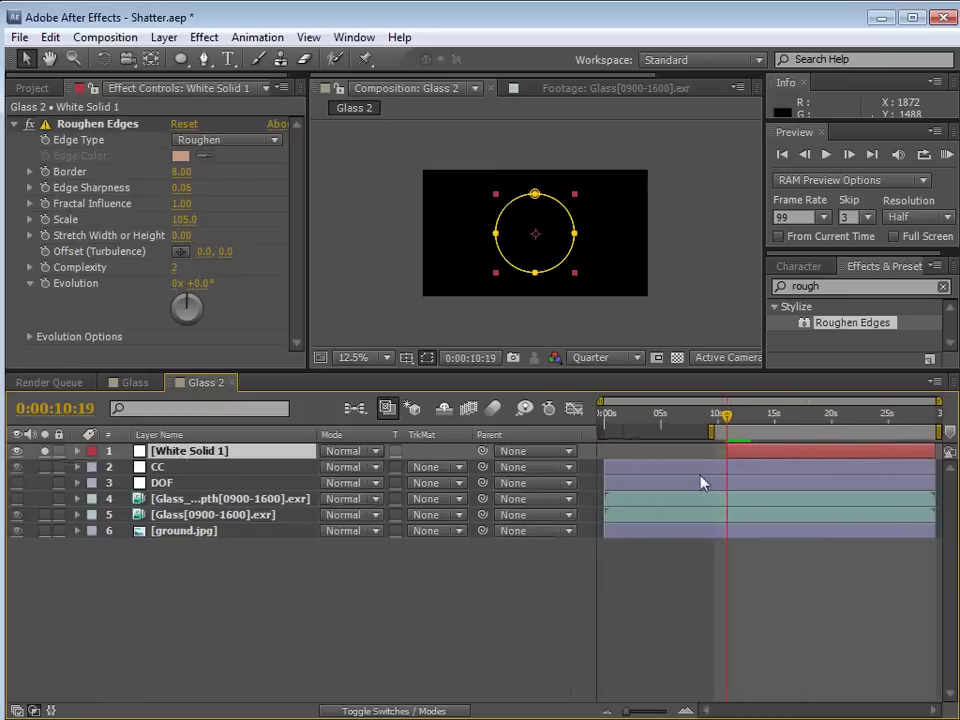
{"action": "key", "text": "alt+Home"}
{"action": "left_click_drag", "start_coordinate": [646, 416], "coordinate": [607, 430]}
{"action": "key", "text": "ctrl+z"}
{"action": "key", "text": "ctrl+z"}
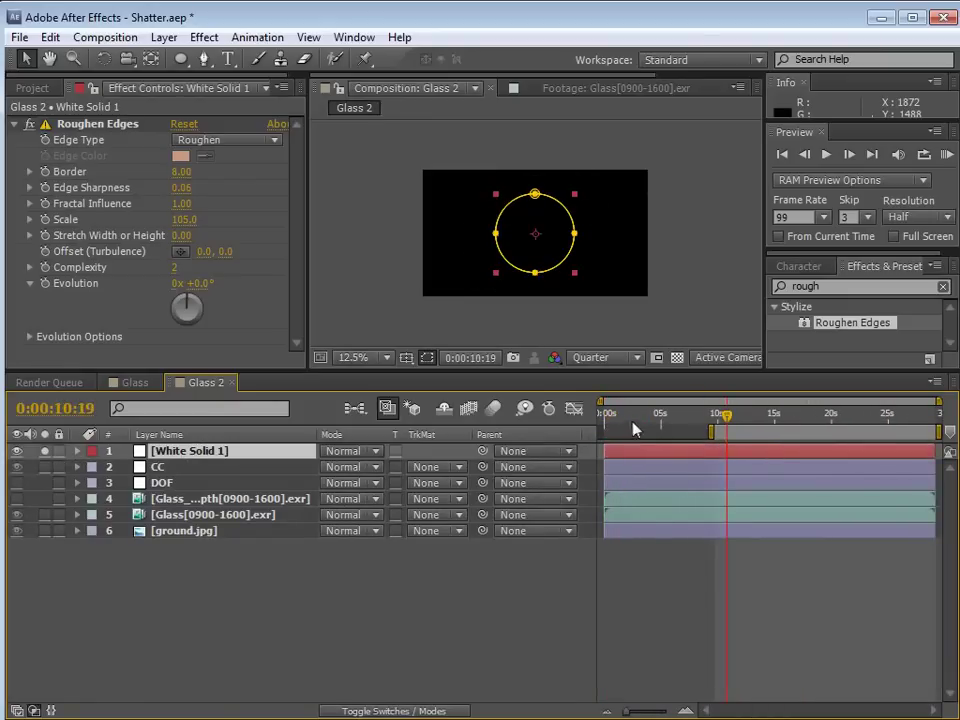
Trim the white solid's start to 0:00:10:19 and move the trimmed layer with its keyframes to 0:00:00:00.
{"action": "key", "text": "alt+bracketleft"}
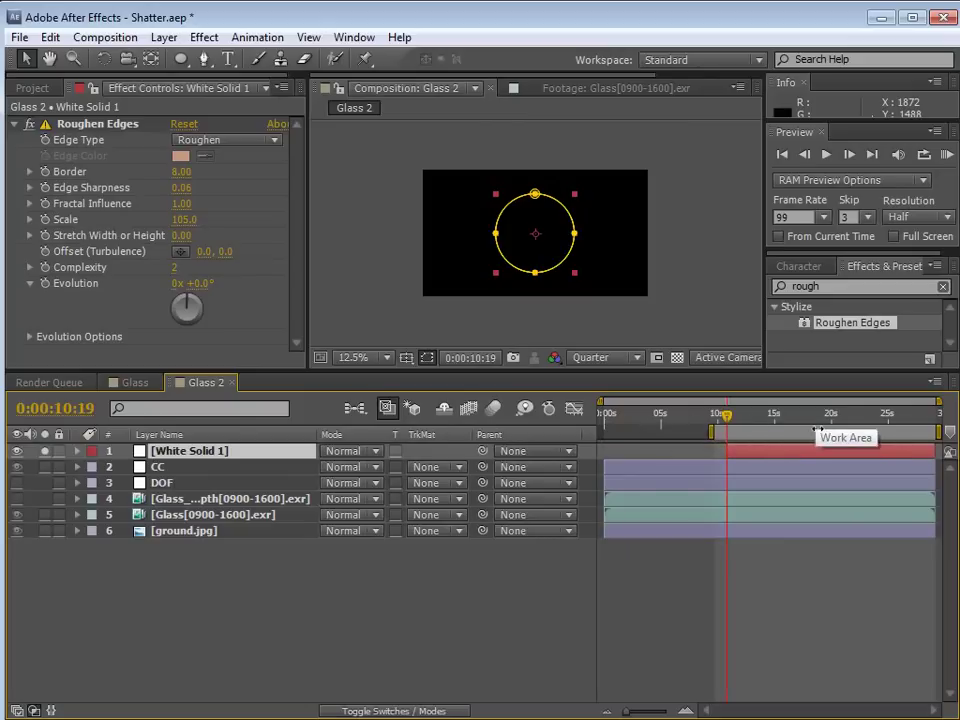
{"action": "key", "text": "u"}
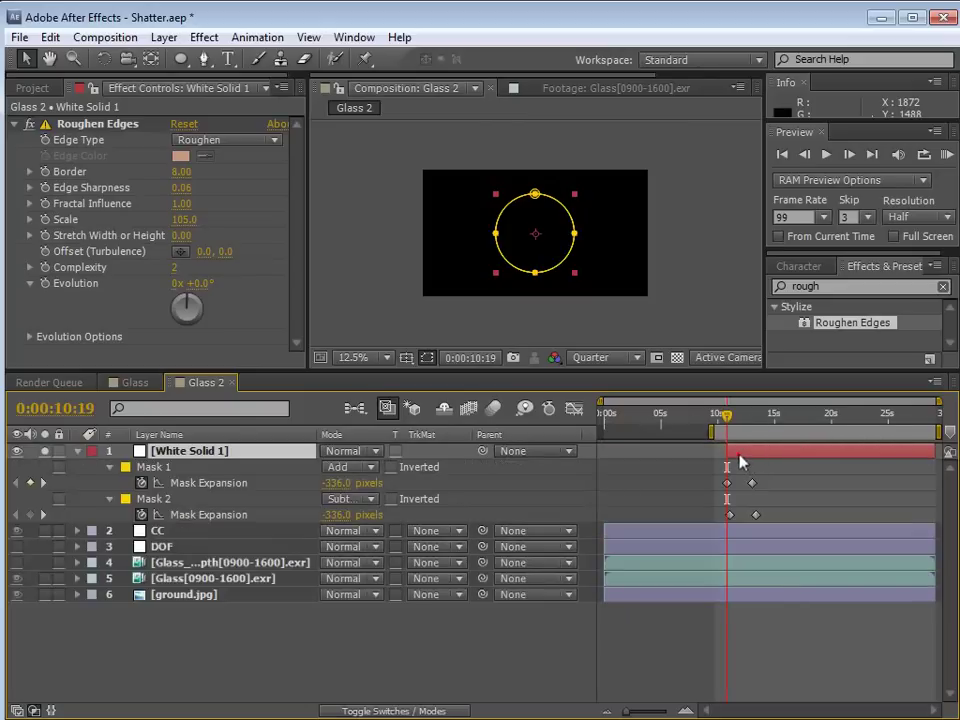
{"action": "key", "text": "alt+Home"}
{"action": "left_click_drag", "start_coordinate": [661, 418], "coordinate": [593, 437]}
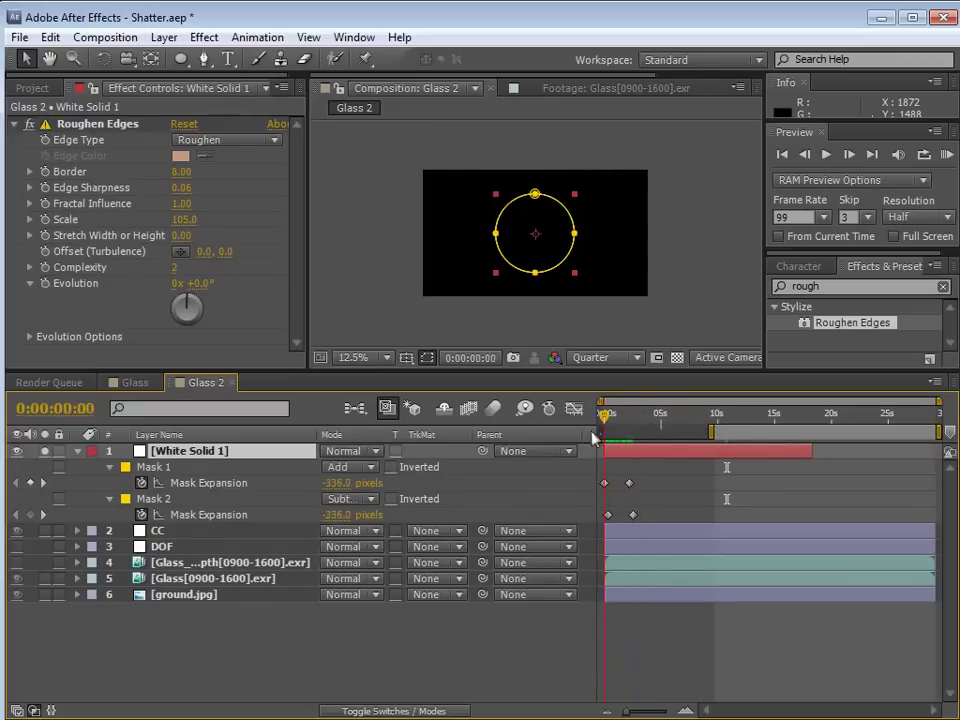
Pre-compose the white solid as White Solid 1 Comp 1 with all attributes moved into it, and open the new composition.
{"action": "left_click", "coordinate": [164, 37]}
{"action": "left_click", "coordinate": [266, 708]}
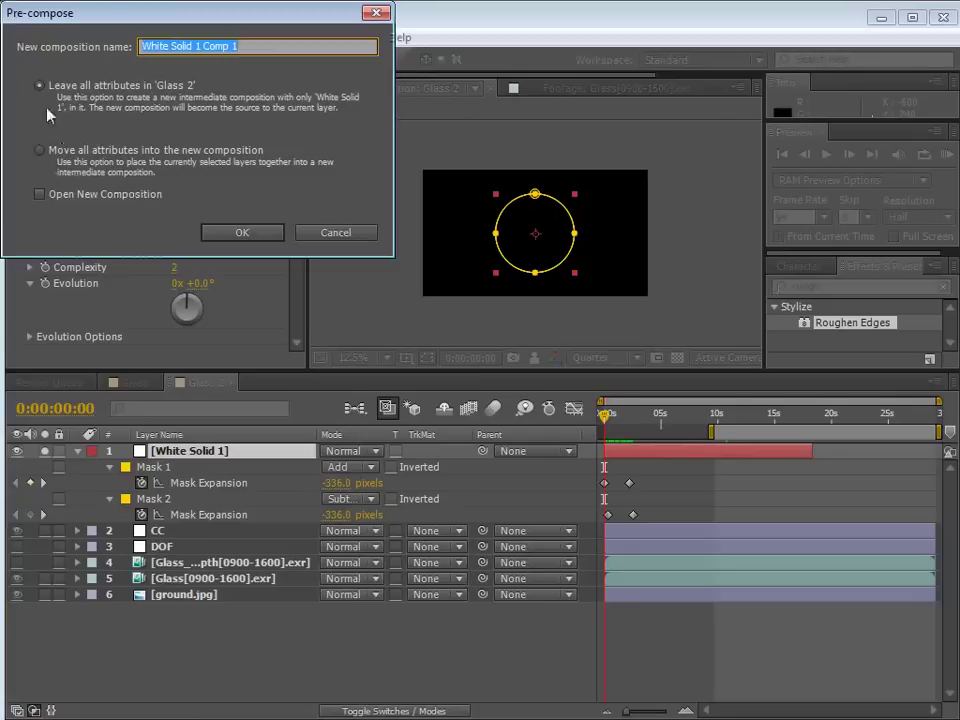
{"action": "left_click", "coordinate": [40, 151]}
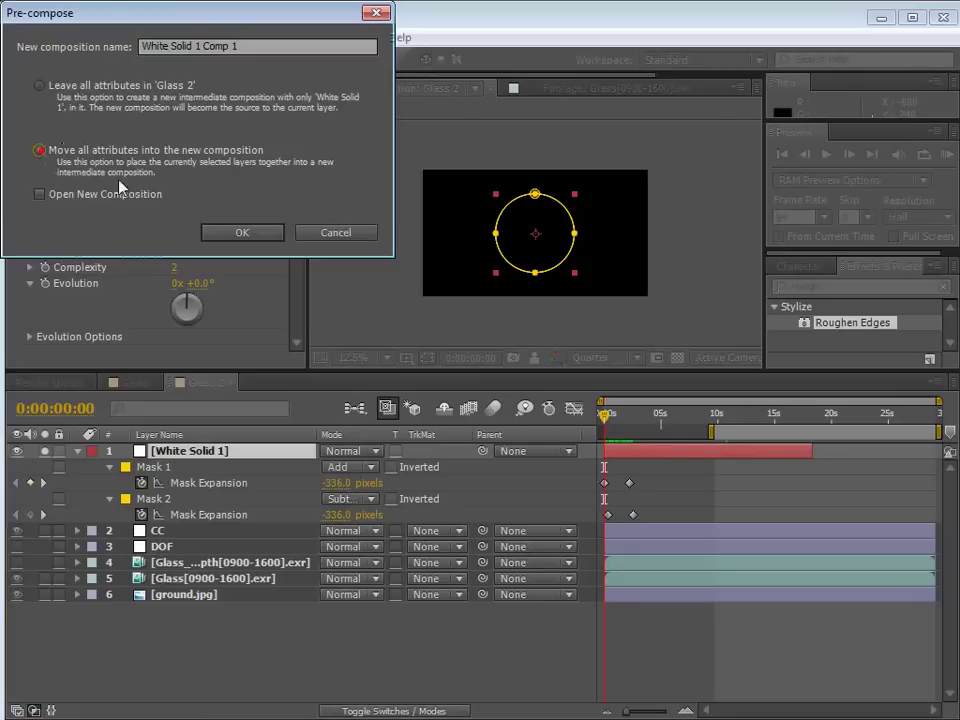
{"action": "left_click", "coordinate": [242, 232]}
{"action": "double_click", "coordinate": [623, 451]}
{"action": "left_click_drag", "start_coordinate": [614, 424], "coordinate": [626, 425]}
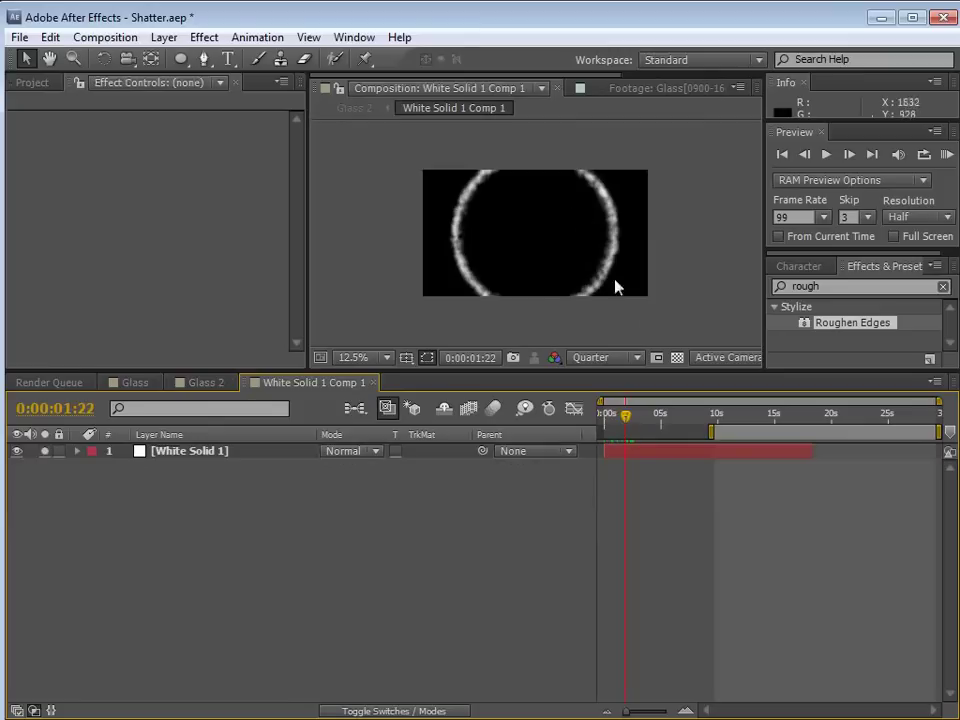
Set the height of White Solid 1 Comp 1 to 1920 px and check the ring in Glass 2.
{"action": "left_click", "coordinate": [92, 40]}
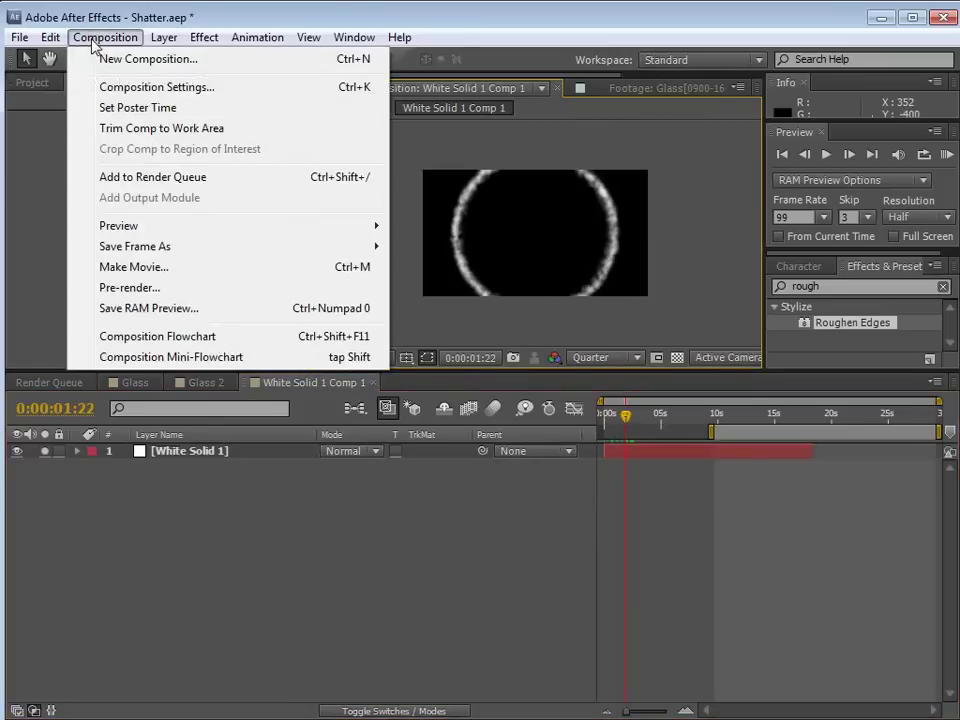
{"action": "left_click", "coordinate": [155, 88]}
{"action": "left_click", "coordinate": [318, 329]}
{"action": "type", "text": "1920"}
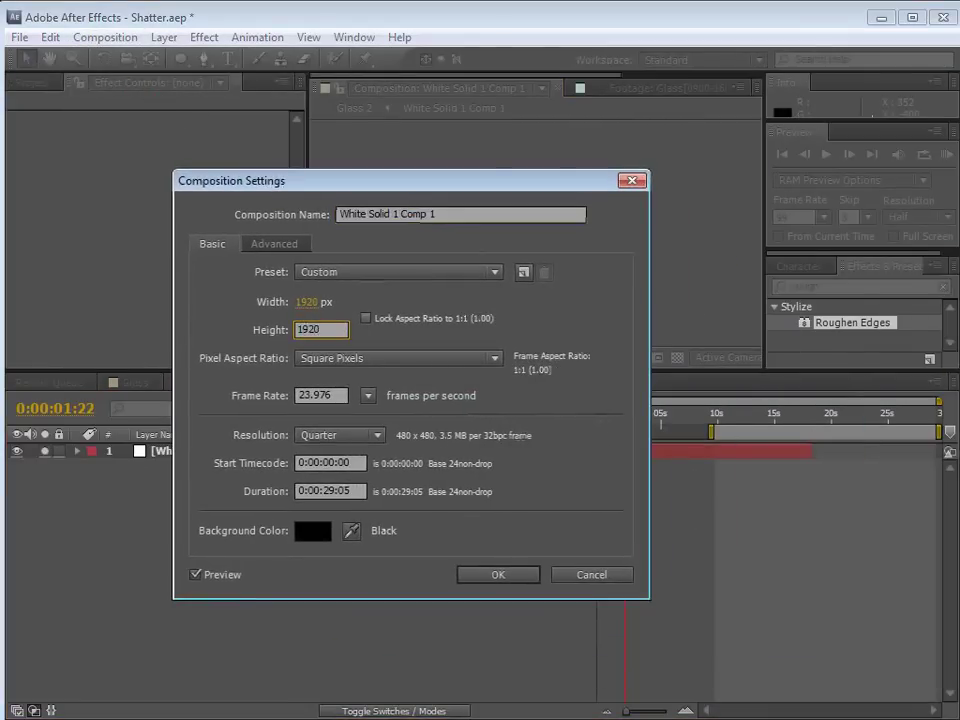
{"action": "key", "text": "Return"}
{"action": "mouse_move", "coordinate": [638, 428]}
{"action": "left_mouse_down"}
{"action": "mouse_move", "coordinate": [643, 422]}
{"action": "mouse_move", "coordinate": [610, 431]}
{"action": "mouse_move", "coordinate": [624, 431]}
{"action": "left_mouse_up"}
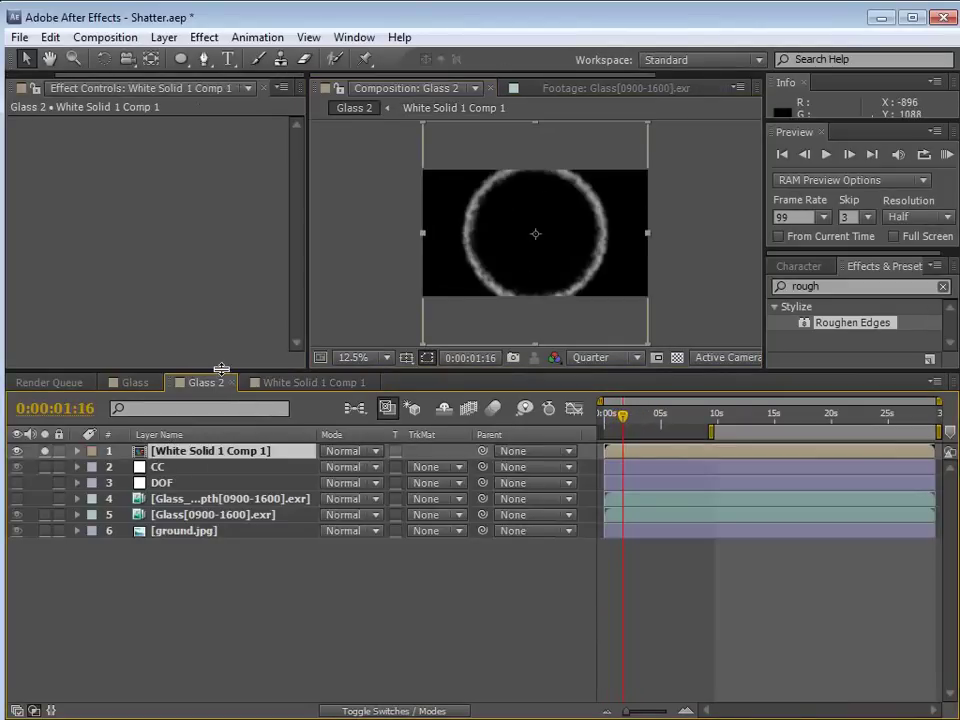
Unsolo the pre-composed ring layer, and rotate it as a 3D layer about its X axis to lie flat on the ground.
{"action": "left_click", "coordinate": [45, 451]}
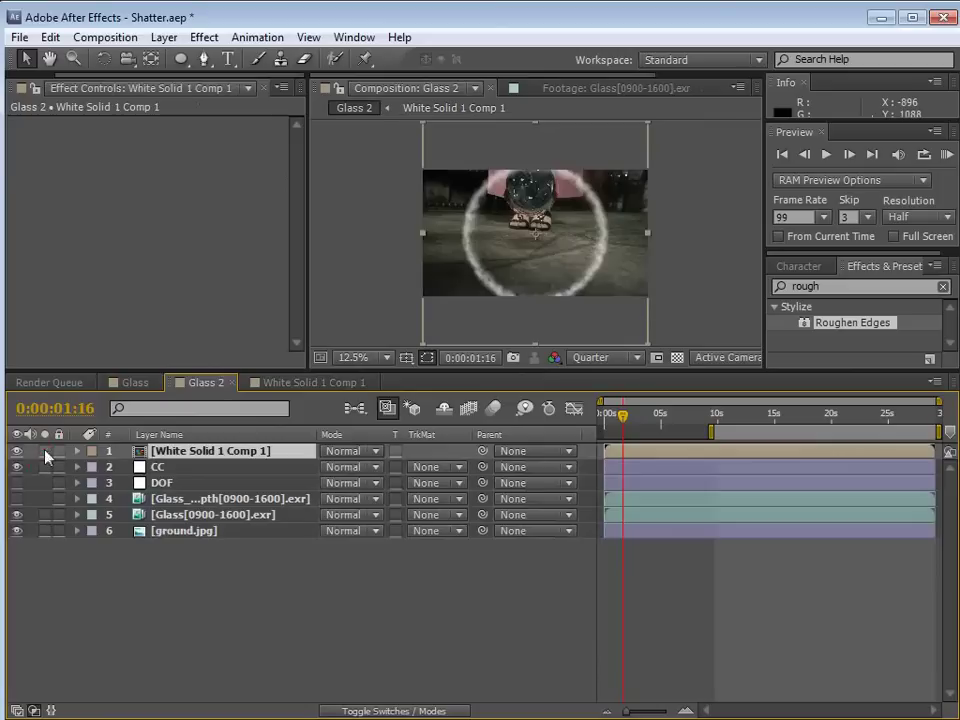
{"action": "key", "text": "F4"}
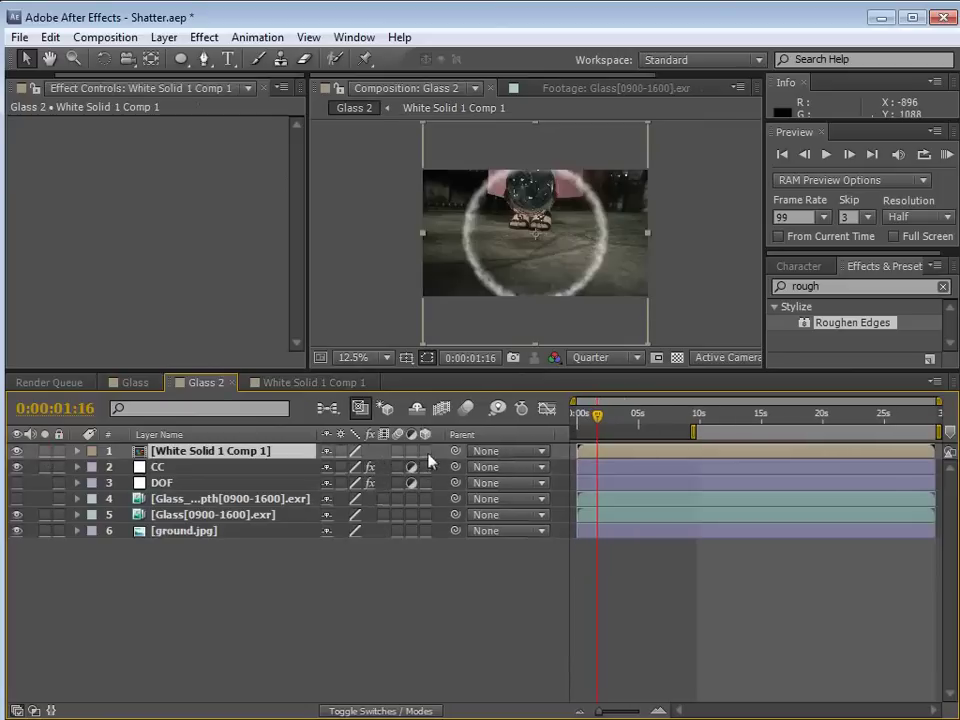
{"action": "scroll", "coordinate": [550, 253], "scroll_direction": "up", "scroll_amount": 2}
{"action": "key", "text": "grave"}
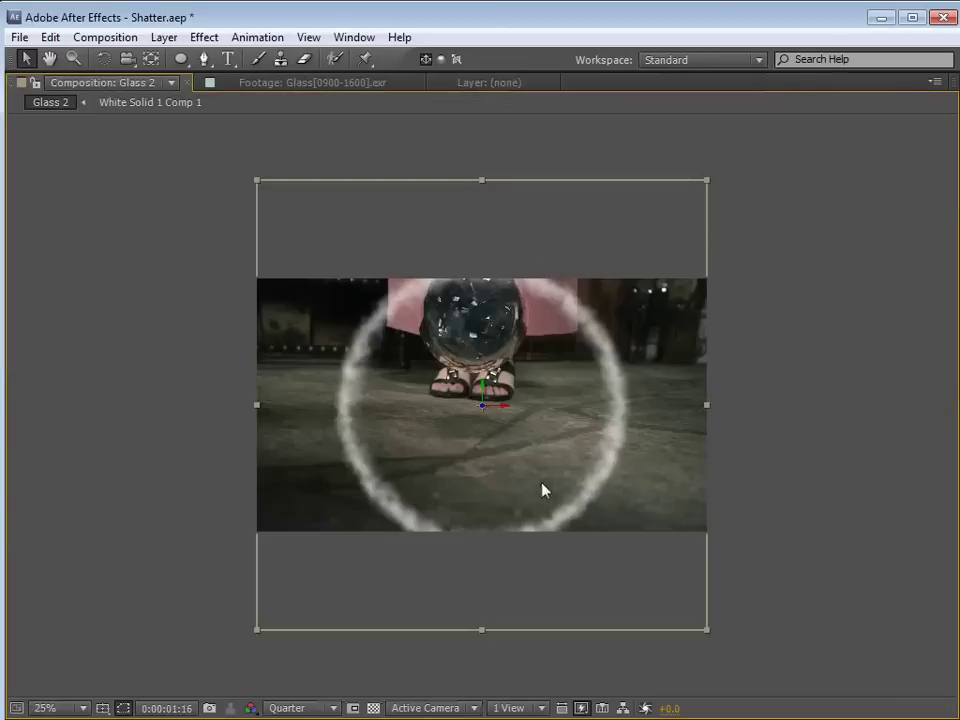
{"action": "key", "text": "w"}
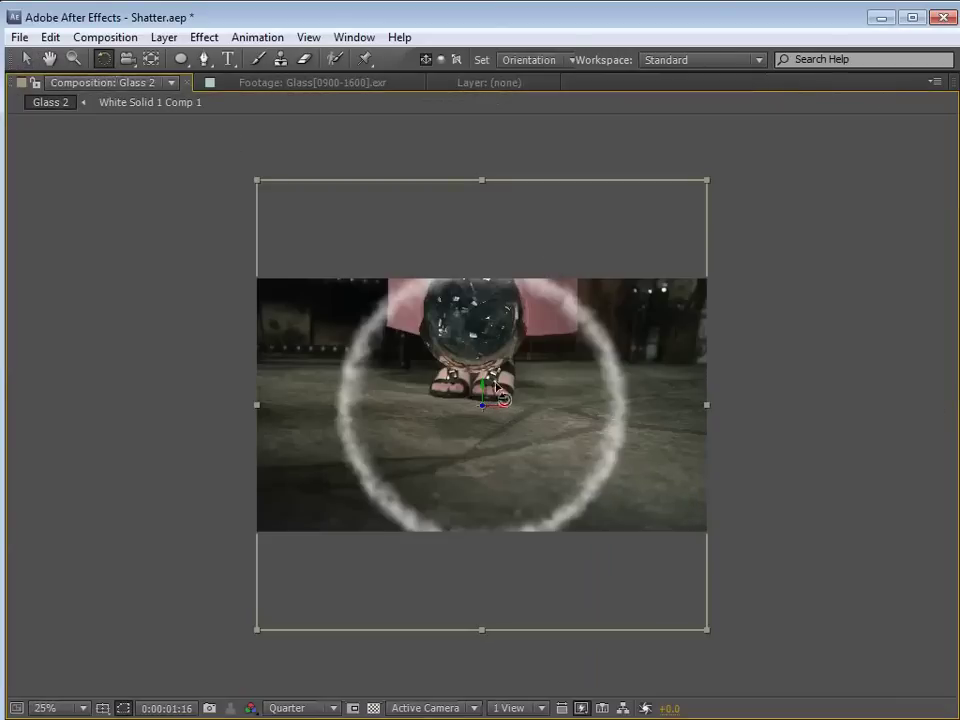
{"action": "left_click_drag", "start_coordinate": [497, 403], "coordinate": [493, 387]}
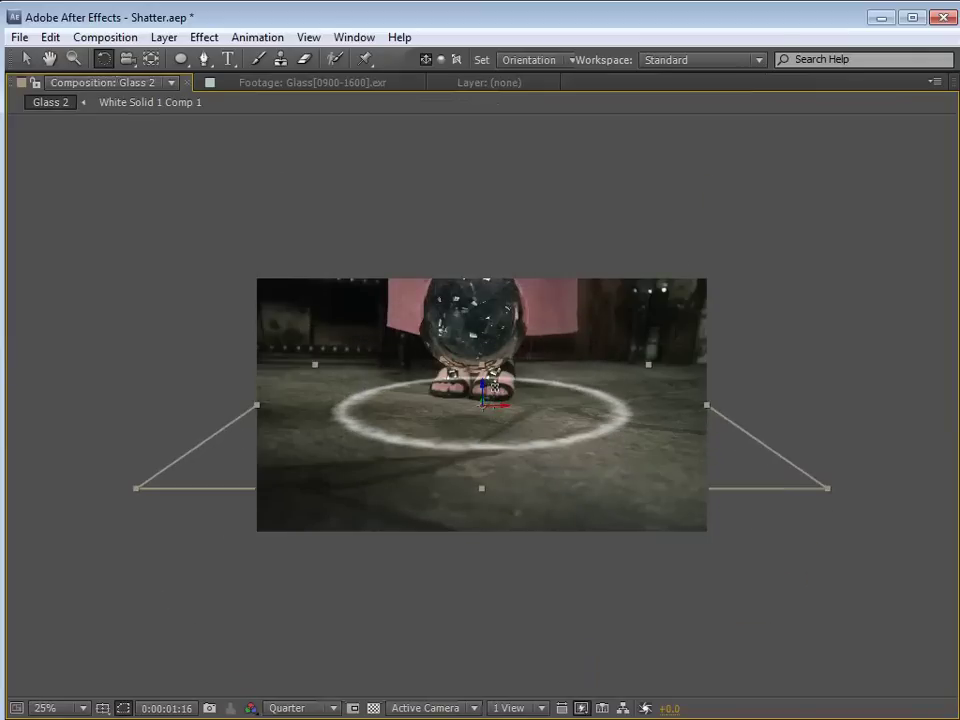
Shift the pre-composed ring layer to begin shortly before 0:00:09:04 and lower it on the ground beneath the ball.
{"action": "key", "text": "v"}
{"action": "key", "text": "grave"}
{"action": "left_click", "coordinate": [591, 427]}
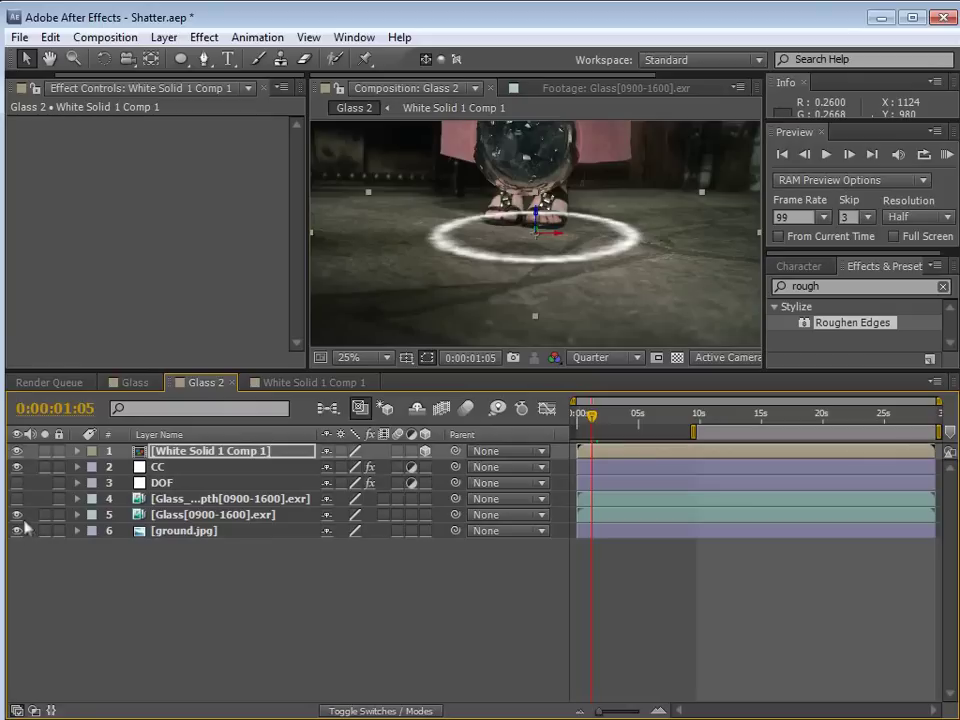
{"action": "left_click_drag", "start_coordinate": [626, 425], "coordinate": [690, 425]}
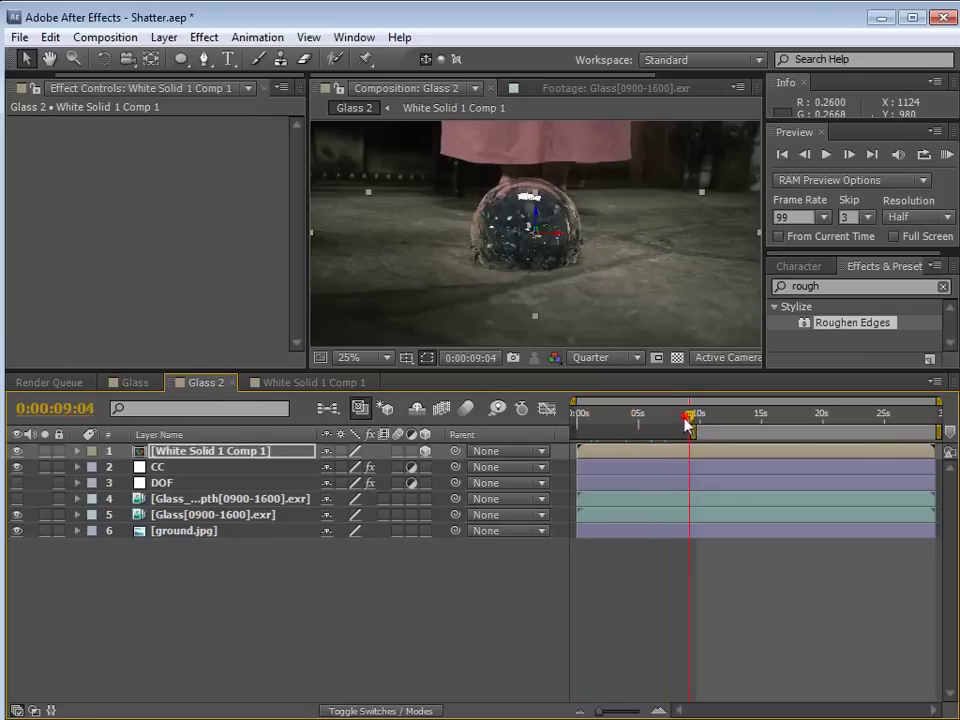
{"action": "left_click_drag", "start_coordinate": [595, 457], "coordinate": [686, 456]}
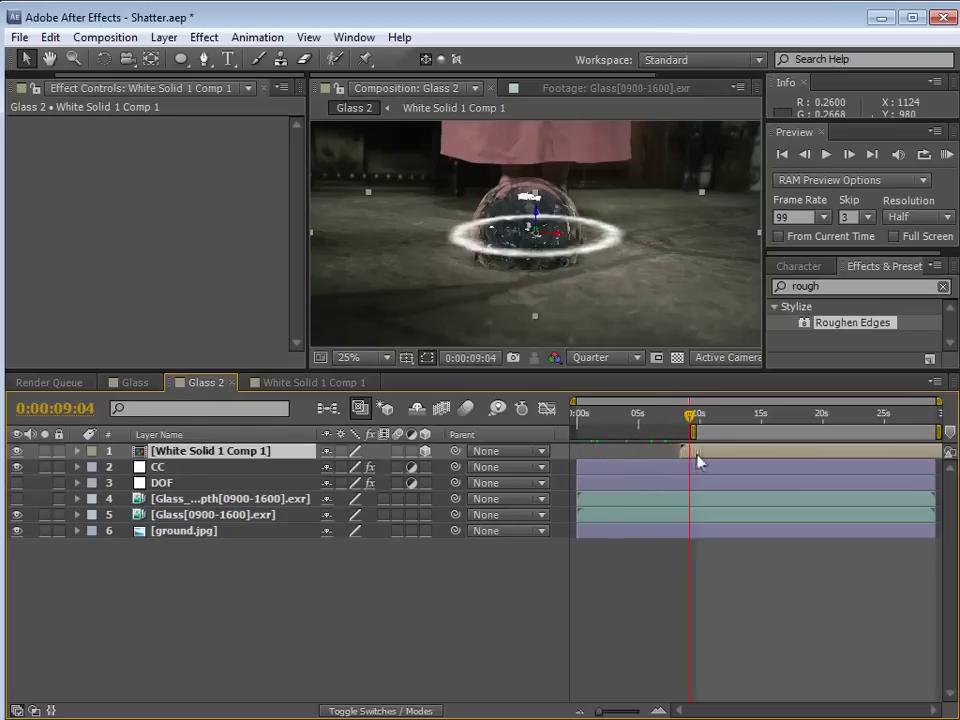
{"action": "left_click_drag", "start_coordinate": [545, 247], "coordinate": [535, 271]}
{"action": "left_click_drag", "start_coordinate": [692, 414], "coordinate": [720, 424]}
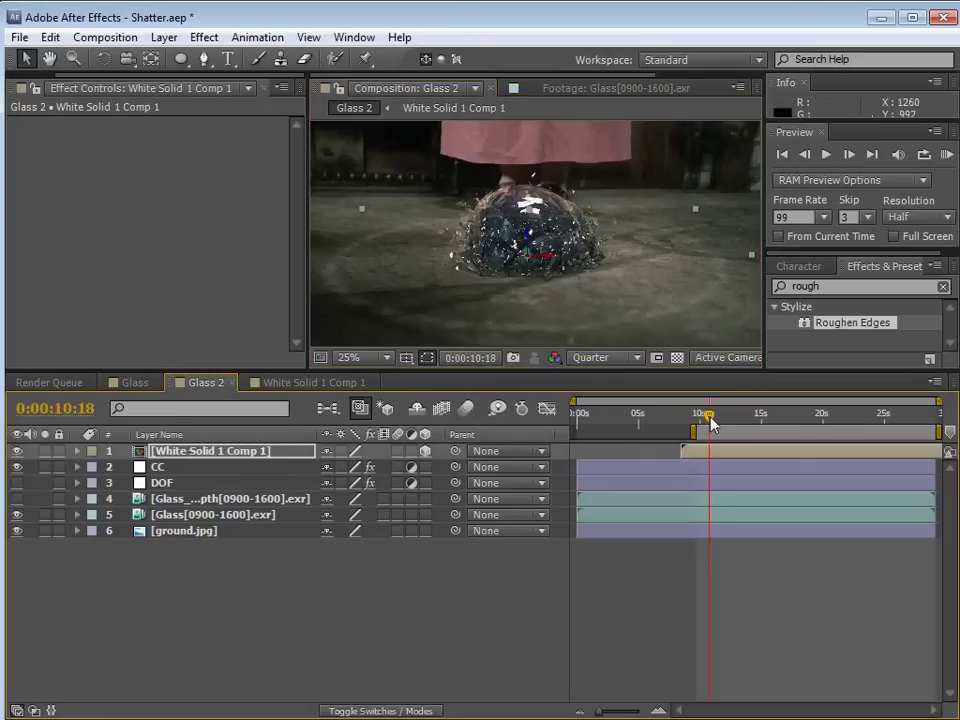
In White Solid 1 Comp 1, reveal the solid's mask expansion and opacity keyframes and stretch them all proportionally over a longer time.
{"action": "left_click", "coordinate": [318, 382]}
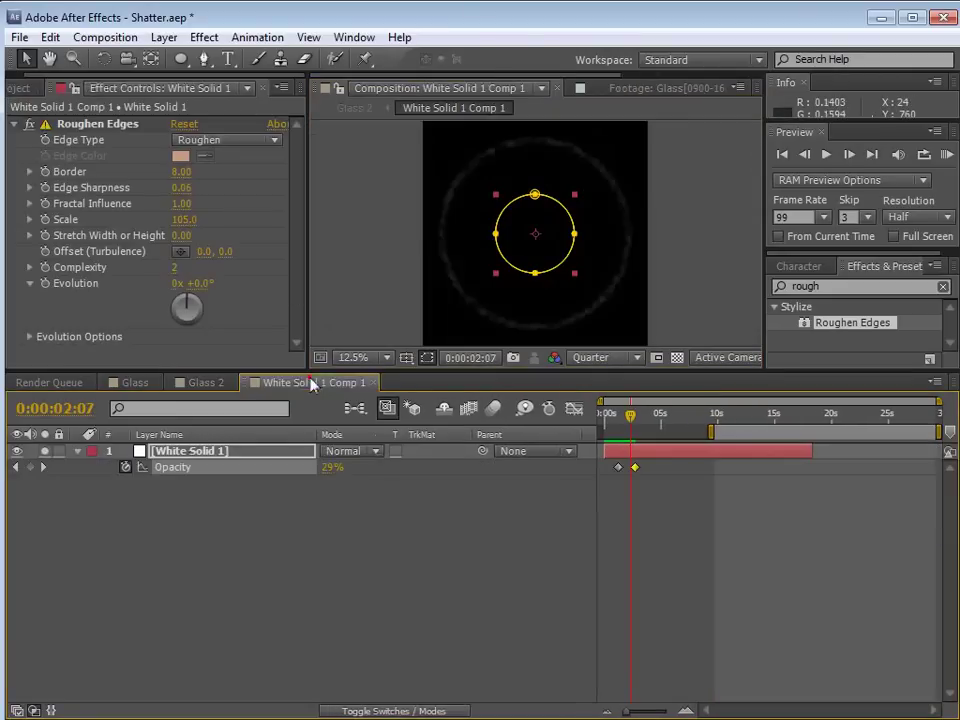
{"action": "key", "text": "u"}
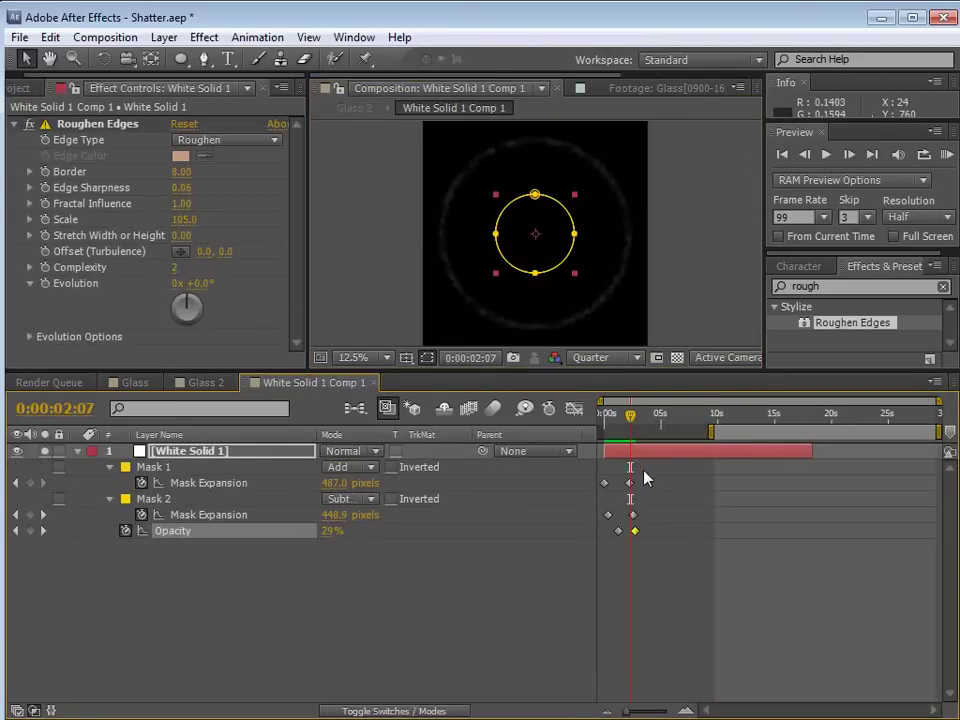
{"action": "key", "text": "equal"}
{"action": "key", "text": "space"}
{"action": "left_click_drag", "start_coordinate": [643, 522], "coordinate": [667, 525]}
{"action": "left_click", "coordinate": [705, 481]}
{"action": "left_click_drag", "start_coordinate": [737, 461], "coordinate": [575, 576]}
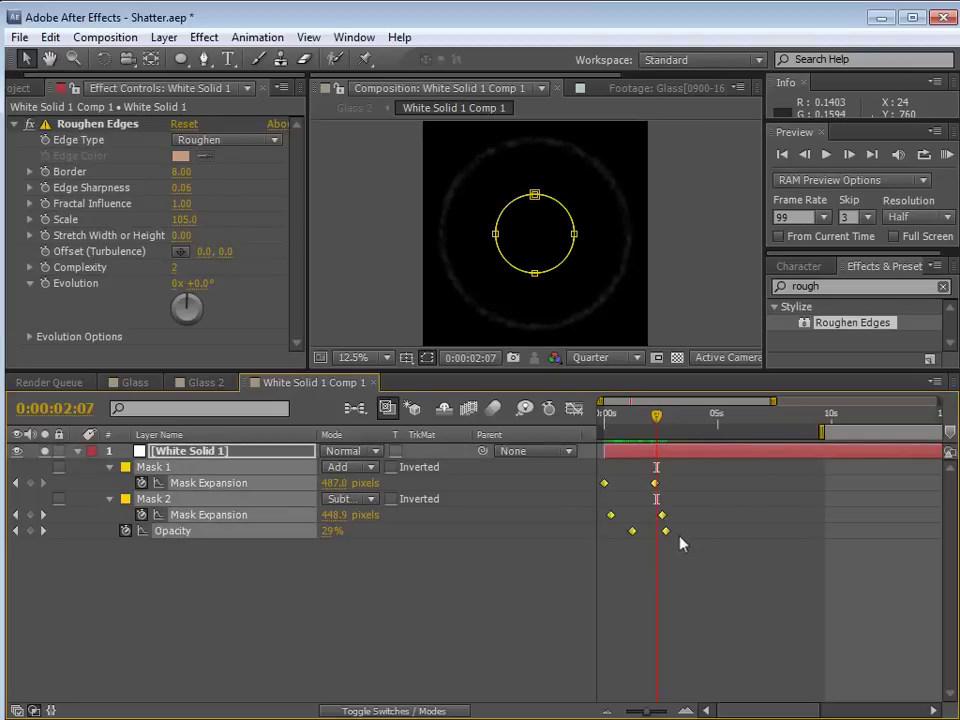
{"action": "left_click_drag", "start_coordinate": [670, 540], "coordinate": [713, 538], "text": "alt"}
Shorten the keyframe stretch so the Mask 1 expansion ends at about 0:00:03:07, and check the ring's speed in Glass 2.
{"action": "left_click_drag", "start_coordinate": [619, 420], "coordinate": [724, 420]}
{"action": "left_click", "coordinate": [197, 383]}
{"action": "left_click", "coordinate": [320, 384]}
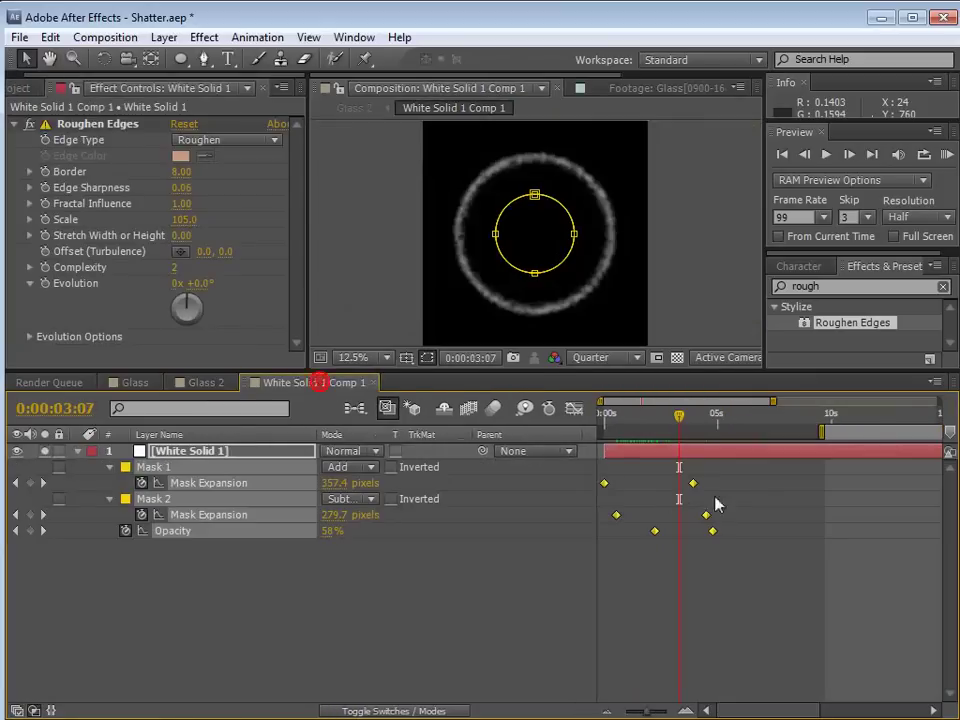
{"action": "left_click", "coordinate": [711, 532]}
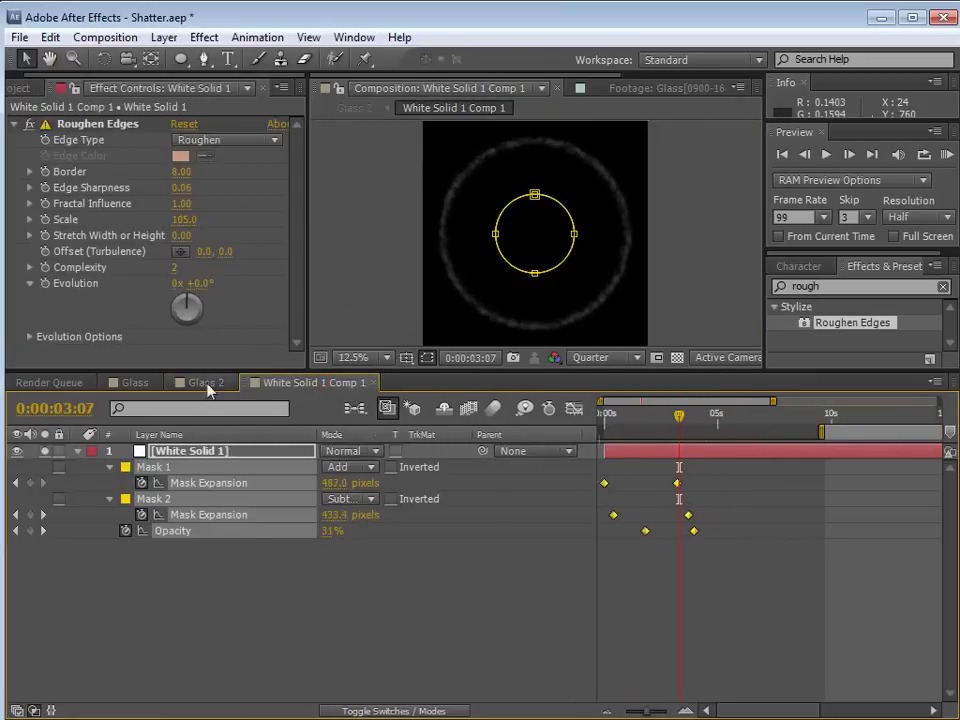
{"action": "left_click", "coordinate": [205, 383]}
{"action": "left_click_drag", "start_coordinate": [701, 417], "coordinate": [712, 421]}
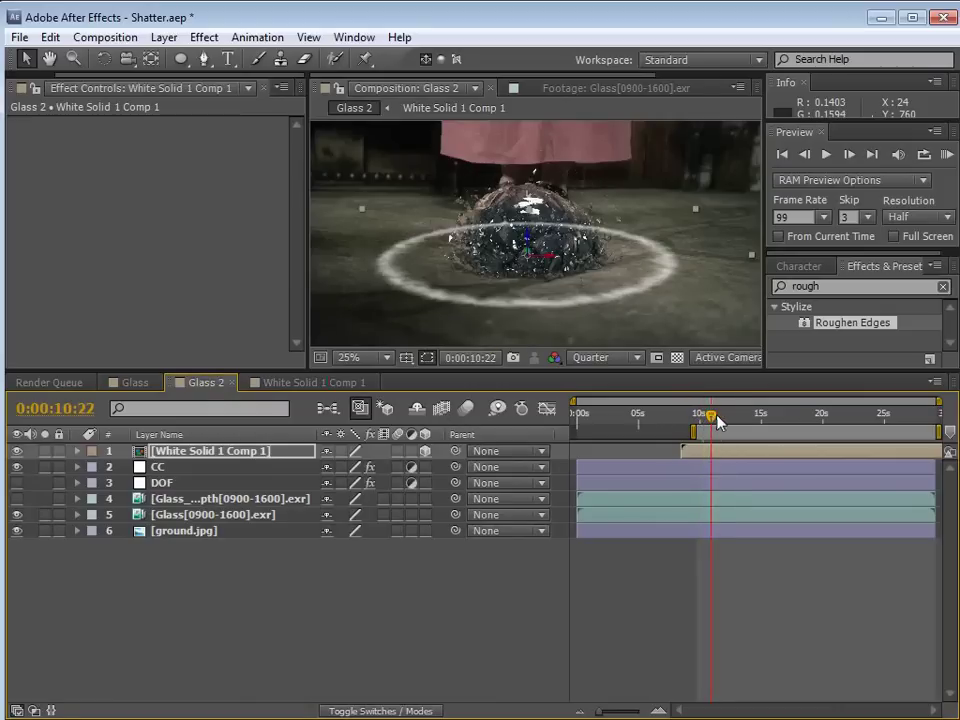
Pre-compose the ring layer in Glass 2 as Shockwave, moving all attributes into the new composition.
{"action": "scroll", "coordinate": [580, 315], "scroll_direction": "down", "scroll_amount": 1}
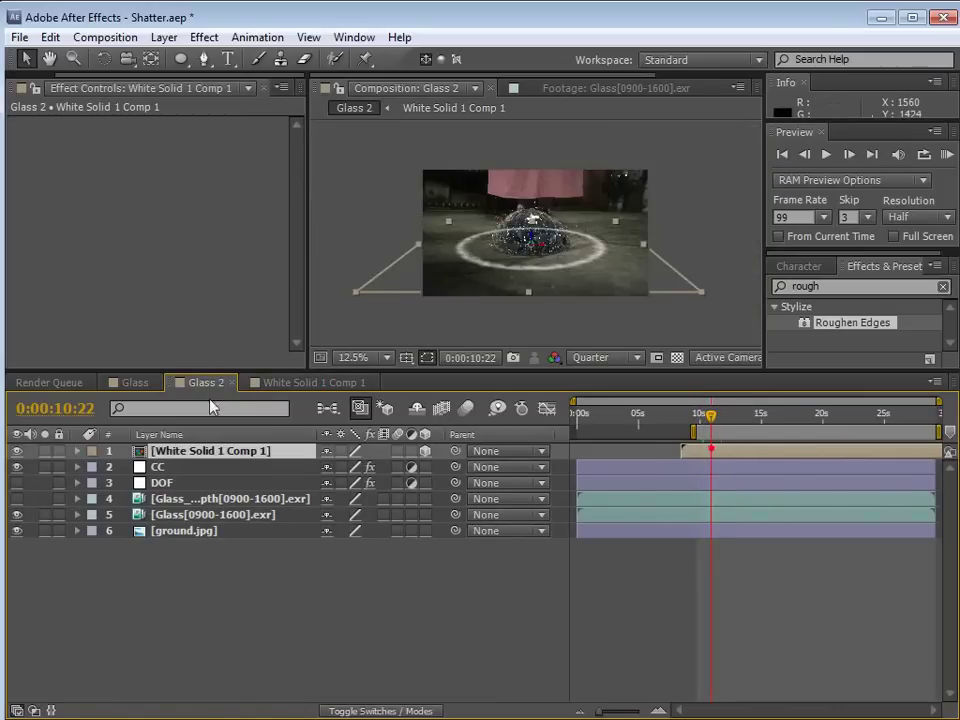
{"action": "key", "text": "ctrl+shift+c"}
{"action": "left_click", "coordinate": [40, 149]}
{"action": "triple_click", "coordinate": [277, 46]}
{"action": "key", "text": "BackSpace"}
{"action": "type", "text": "Shockwave"}
{"action": "key", "text": "Return"}
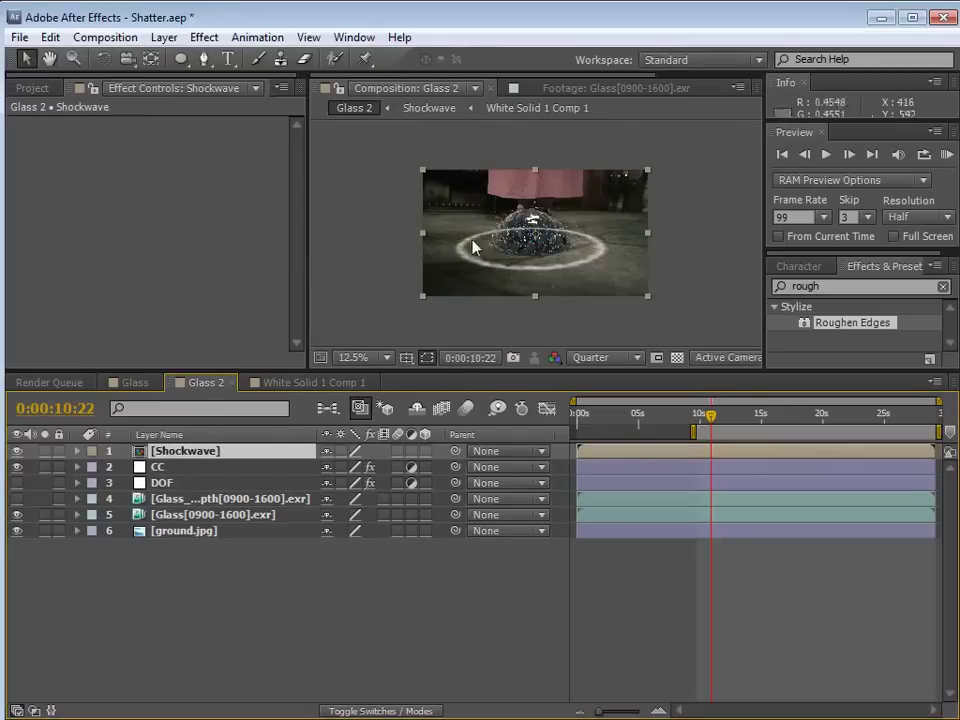
Inside the Shockwave composition, create a comp-size gray solid with red, green and blue each set to 0.5.
{"action": "double_click", "coordinate": [700, 457]}
{"action": "left_click", "coordinate": [163, 37]}
{"action": "mouse_move", "coordinate": [357, 60]}
{"action": "left_click", "coordinate": [516, 80]}
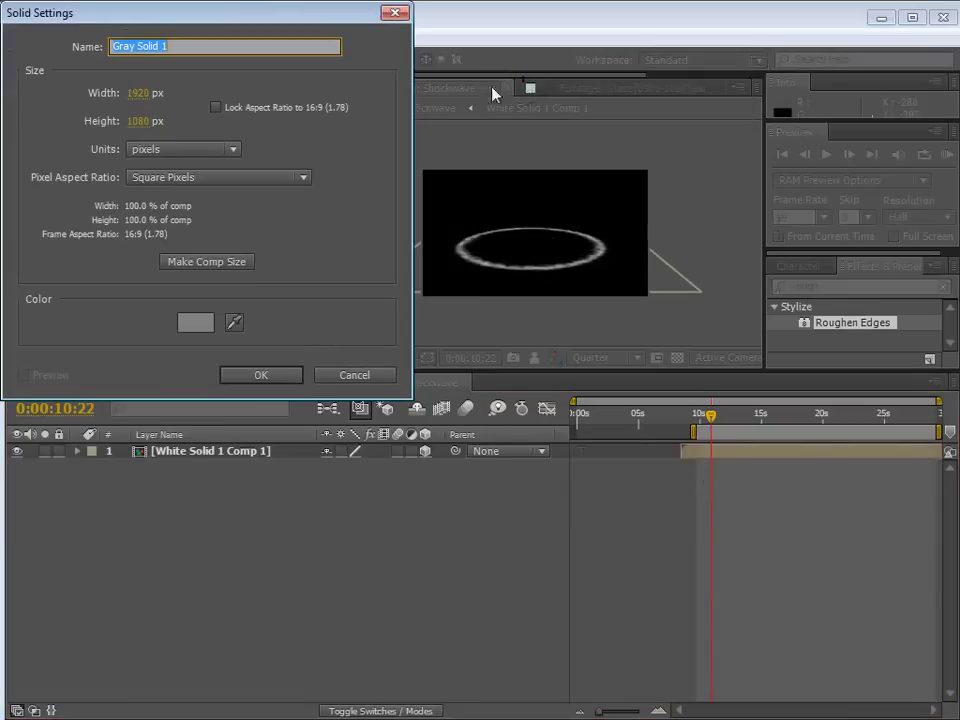
{"action": "left_click", "coordinate": [195, 322]}
{"action": "left_click", "coordinate": [20, 160]}
{"action": "left_click", "coordinate": [345, 191]}
{"action": "type", "text": ".5"}
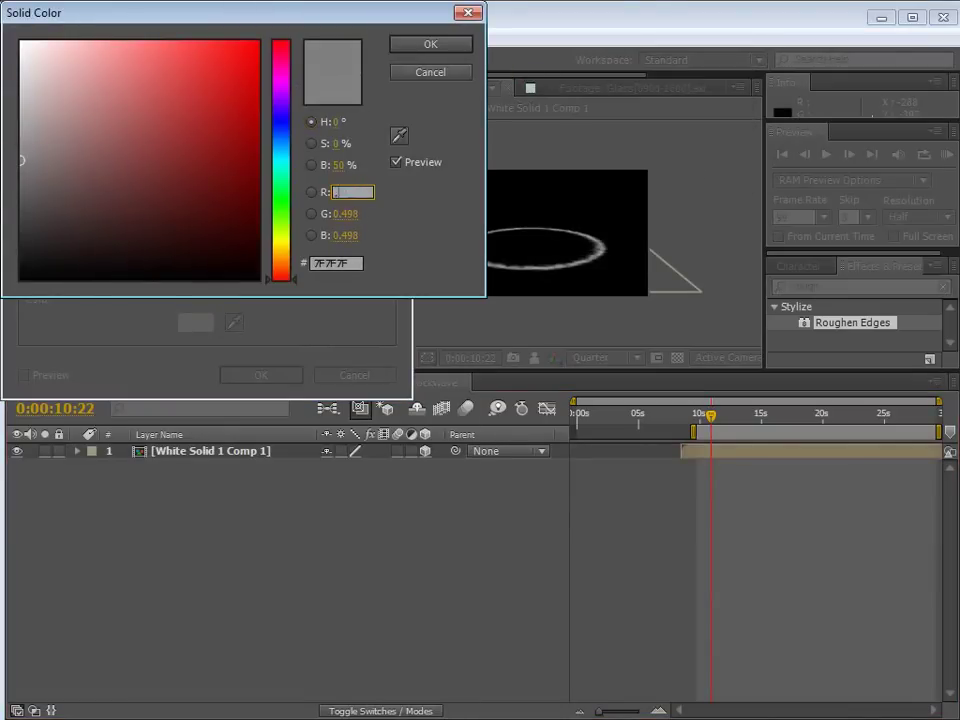
{"action": "key", "text": "Tab"}
{"action": "type", "text": ".5"}
{"action": "key", "text": "Tab"}
{"action": "type", "text": ".5"}
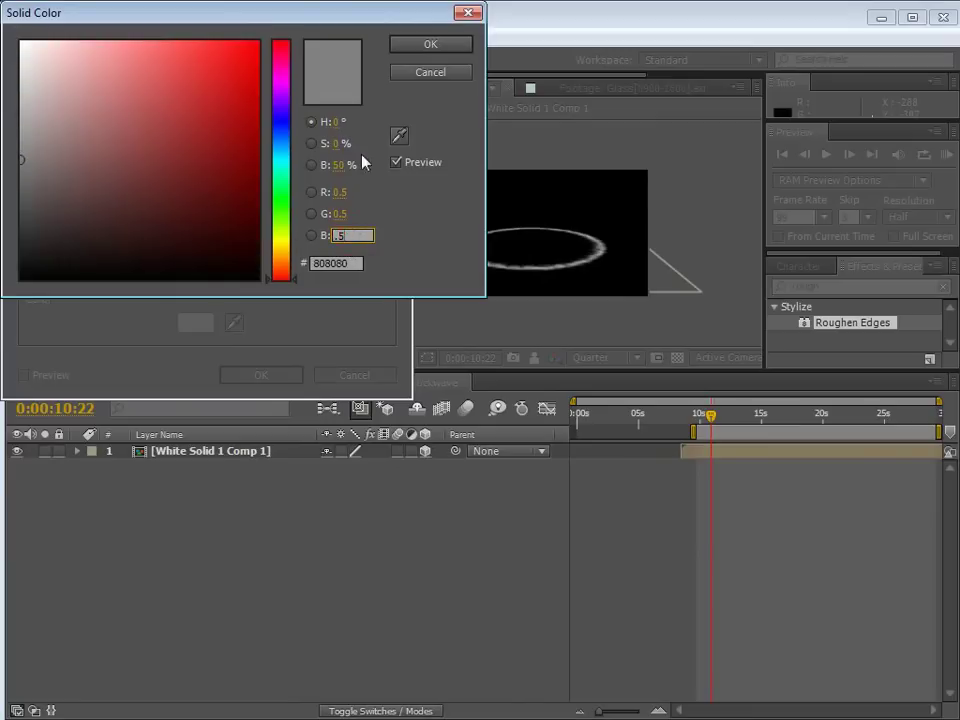
{"action": "left_click", "coordinate": [437, 43]}
{"action": "left_click", "coordinate": [260, 376]}
Place the gray solid beneath the ring layer in Shockwave and check the ring against it.
{"action": "left_click_drag", "start_coordinate": [178, 453], "coordinate": [180, 476]}
{"action": "left_click", "coordinate": [761, 588]}
{"action": "mouse_move", "coordinate": [710, 425]}
{"action": "left_mouse_down"}
{"action": "mouse_move", "coordinate": [724, 418]}
{"action": "mouse_move", "coordinate": [708, 418]}
{"action": "left_mouse_up"}
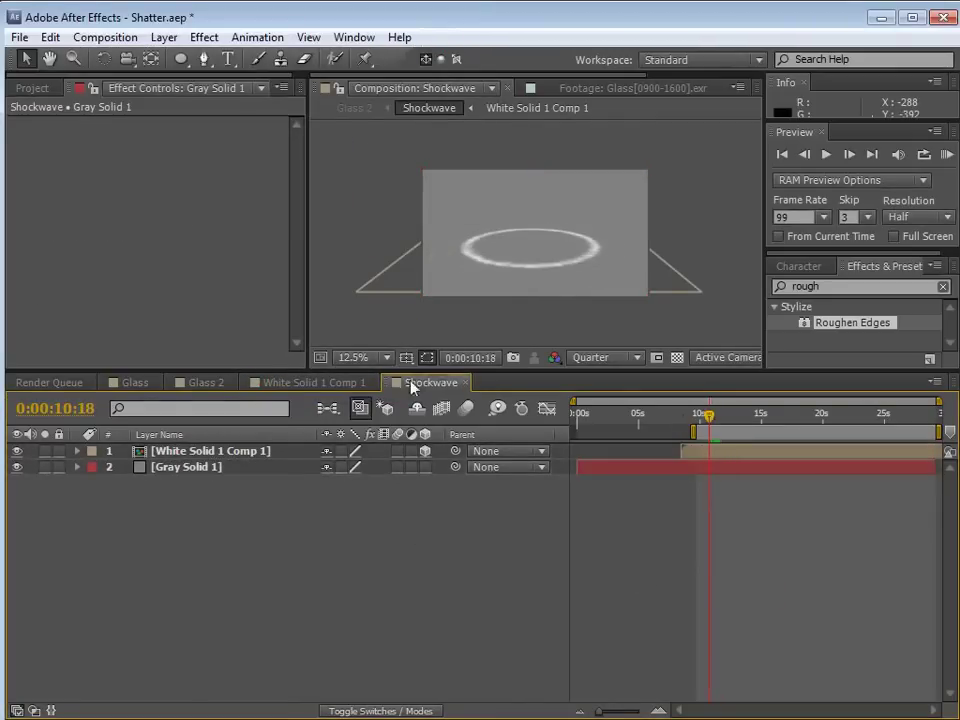
Return to the Glass 2 composition and hide the Shockwave layer.
{"action": "left_click", "coordinate": [203, 382]}
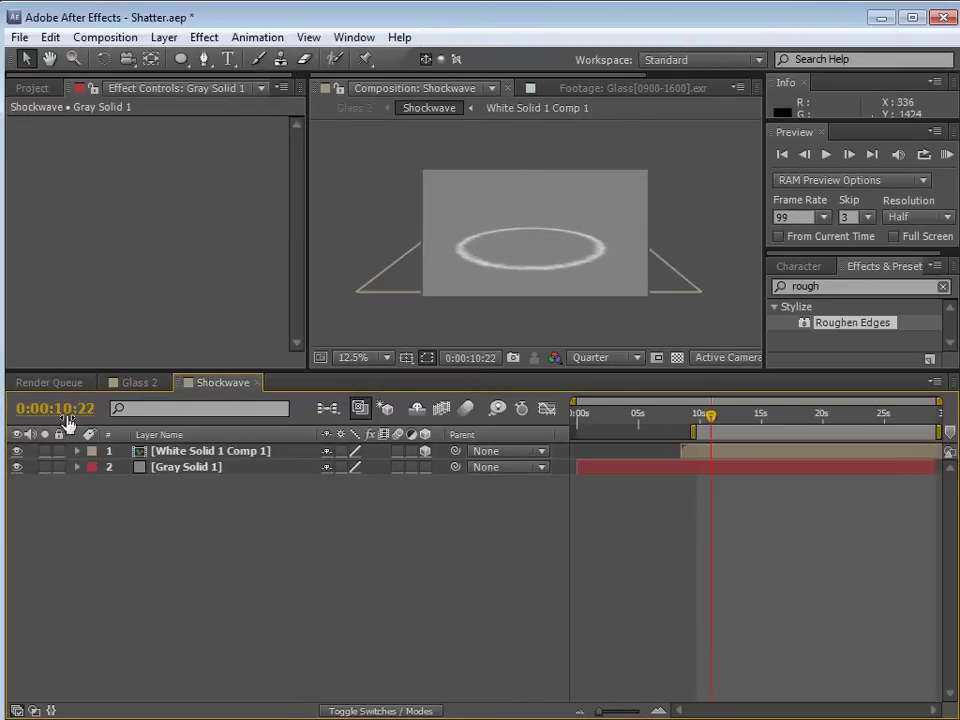
{"action": "left_click", "coordinate": [146, 382]}
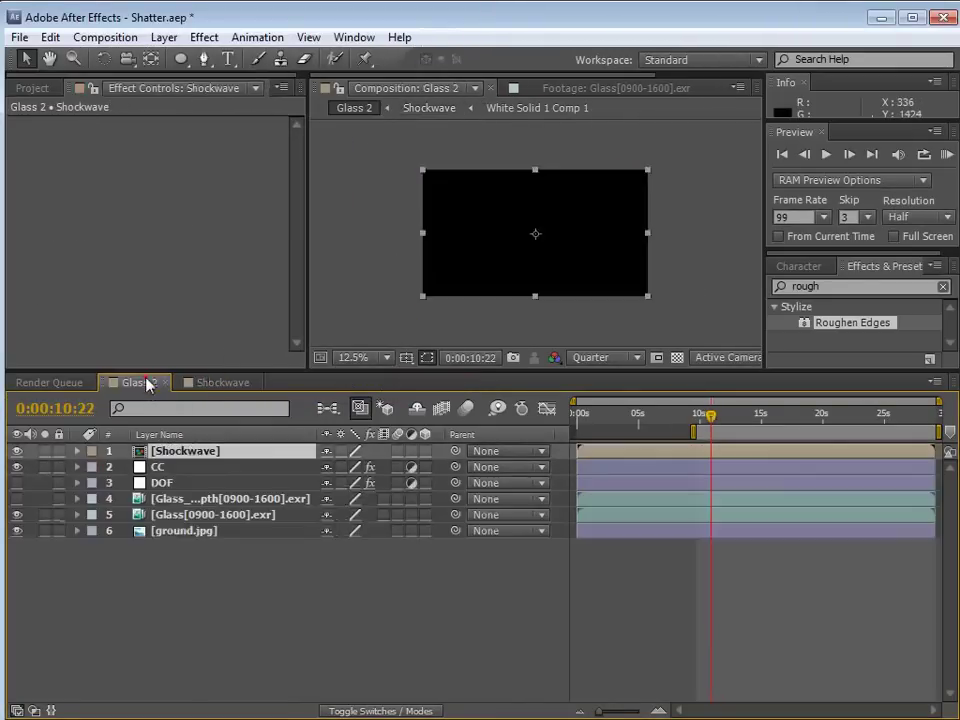
{"action": "left_click", "coordinate": [16, 451]}
{"action": "left_click", "coordinate": [16, 451]}
{"action": "left_click", "coordinate": [16, 451]}
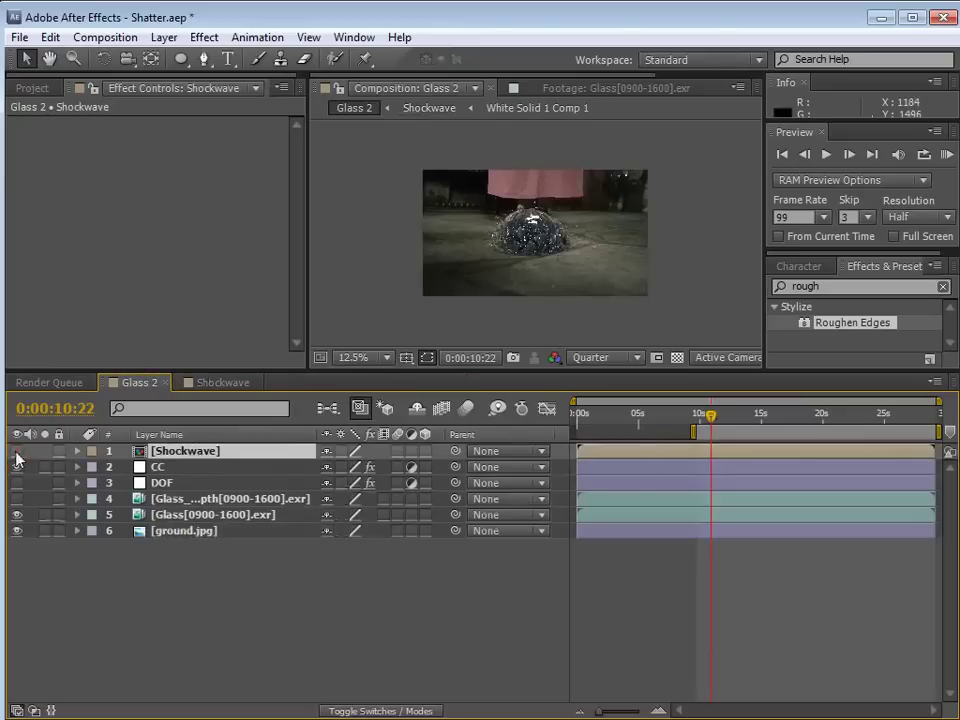
Add an adjustment layer to Glass 2 and name it Displace.
{"action": "left_click", "coordinate": [162, 37]}
{"action": "mouse_move", "coordinate": [176, 58]}
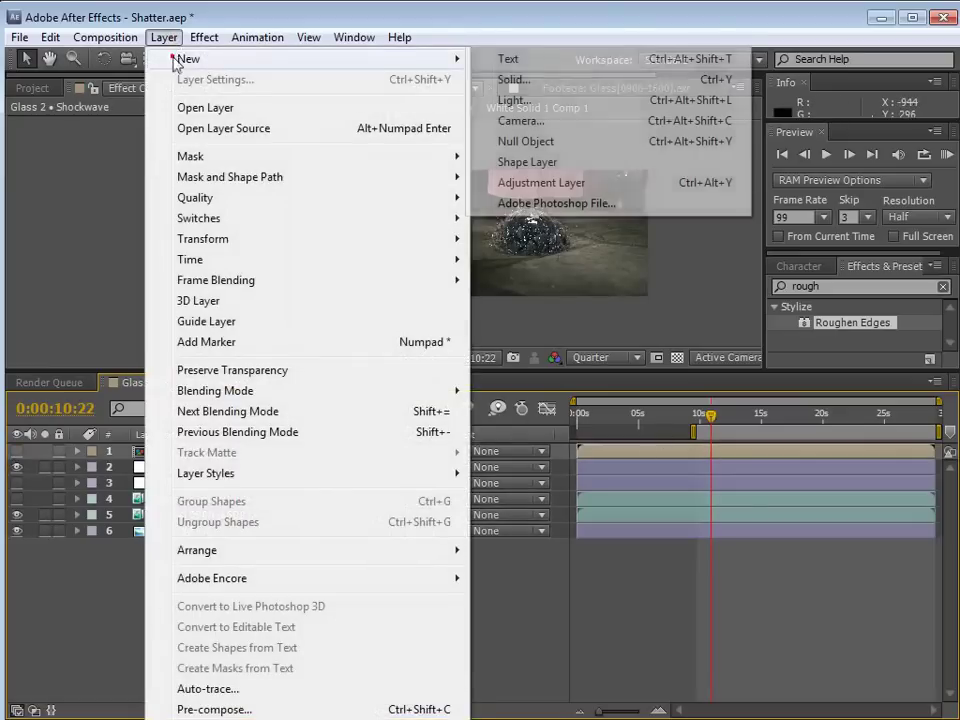
{"action": "left_click", "coordinate": [557, 181]}
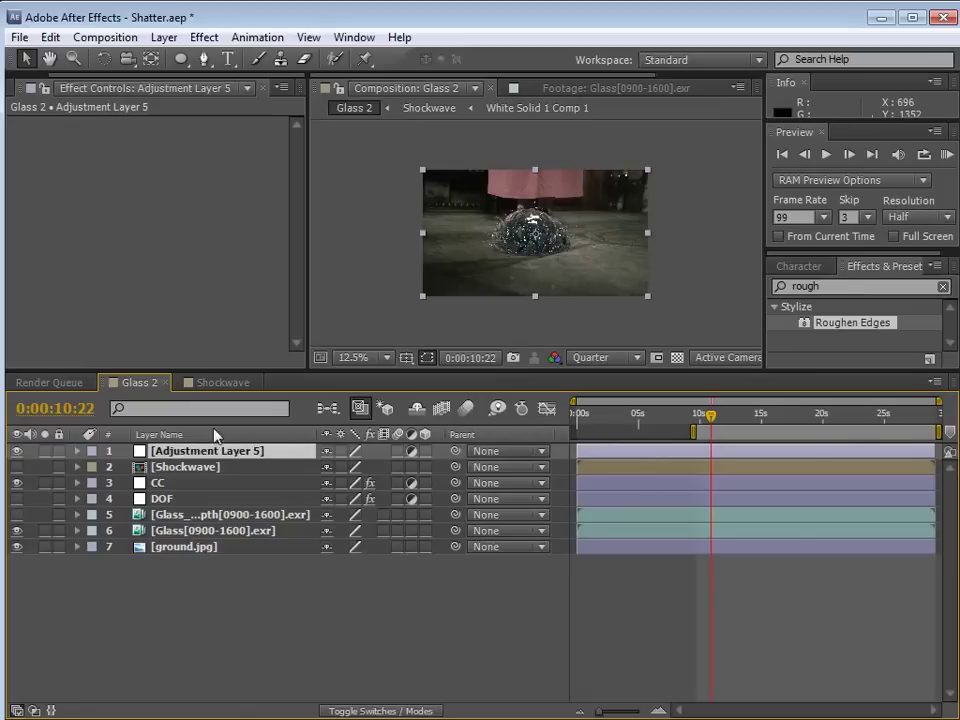
{"action": "key", "text": "Return"}
{"action": "type", "text": "Displace"}
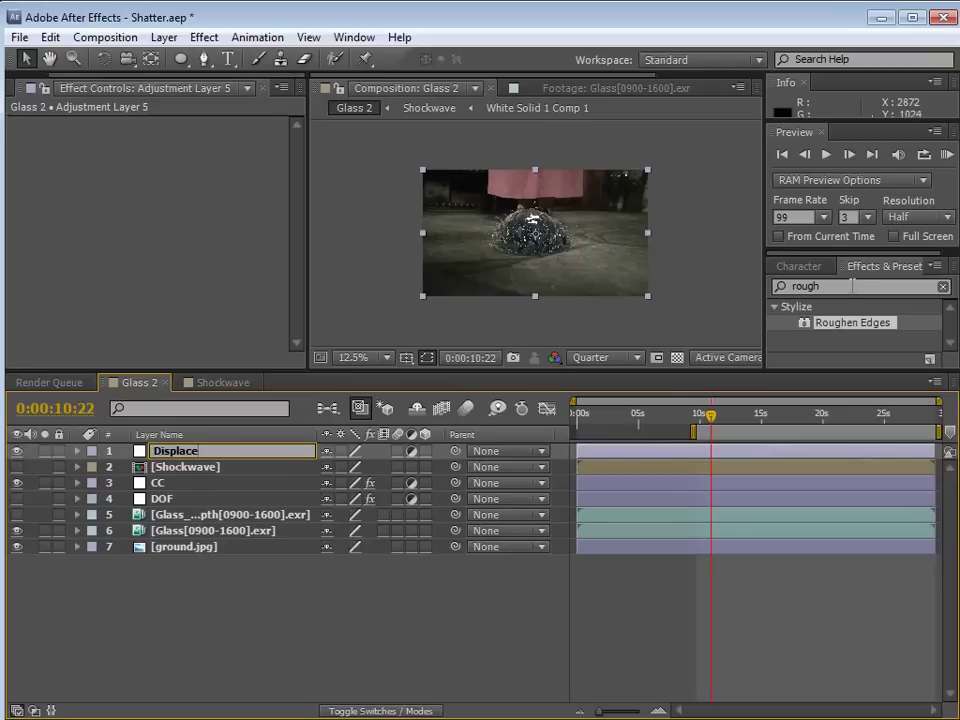
Apply the Displacement Map effect to the Displace layer with the Shockwave layer as its displacement map.
{"action": "left_click", "coordinate": [850, 286]}
{"action": "type", "text": "displace"}
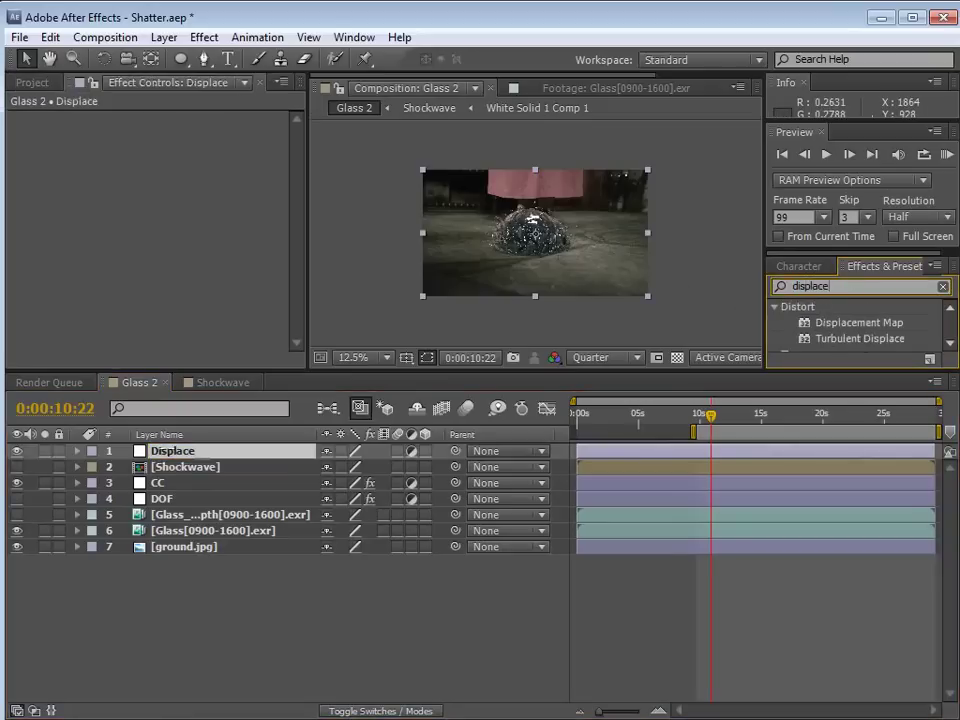
{"action": "left_click_drag", "start_coordinate": [836, 374], "coordinate": [836, 402]}
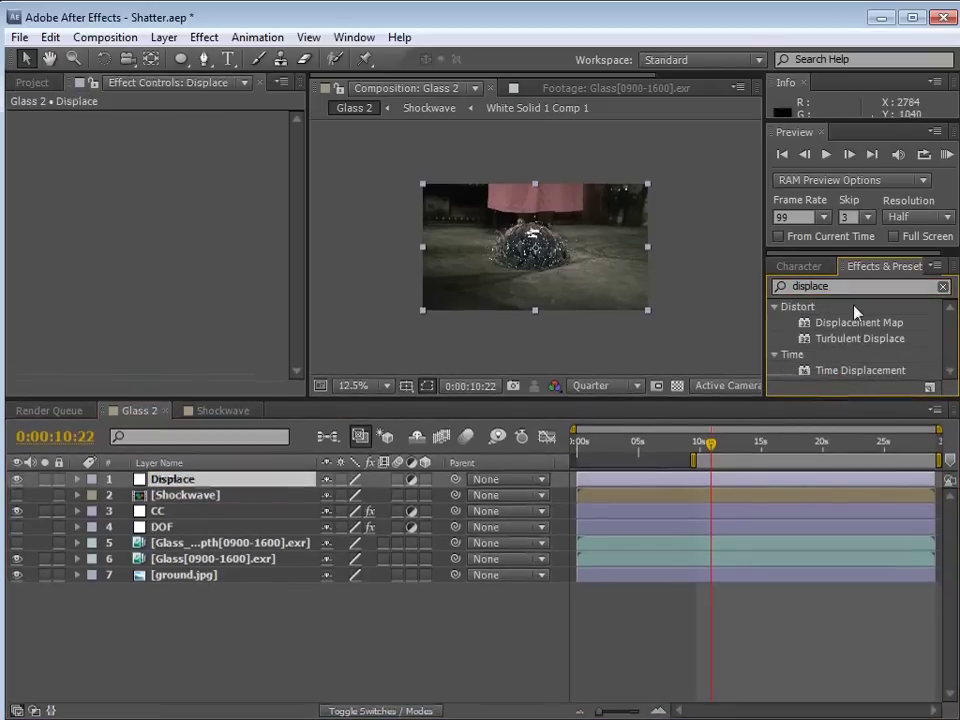
{"action": "left_click", "coordinate": [866, 323]}
{"action": "left_click_drag", "start_coordinate": [835, 323], "coordinate": [178, 484]}
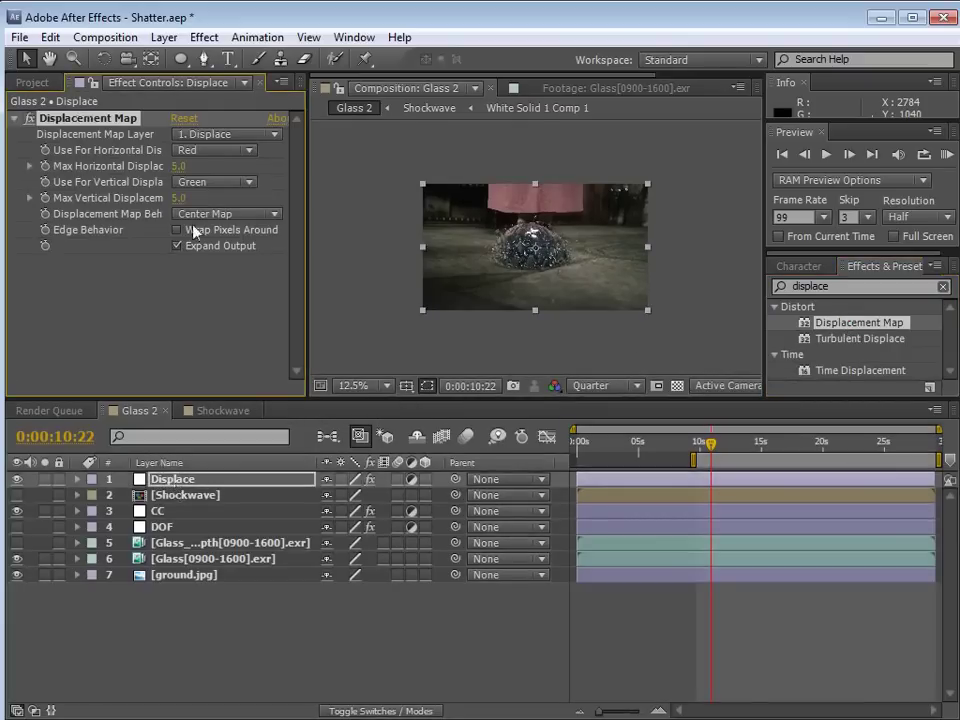
{"action": "left_click", "coordinate": [213, 136]}
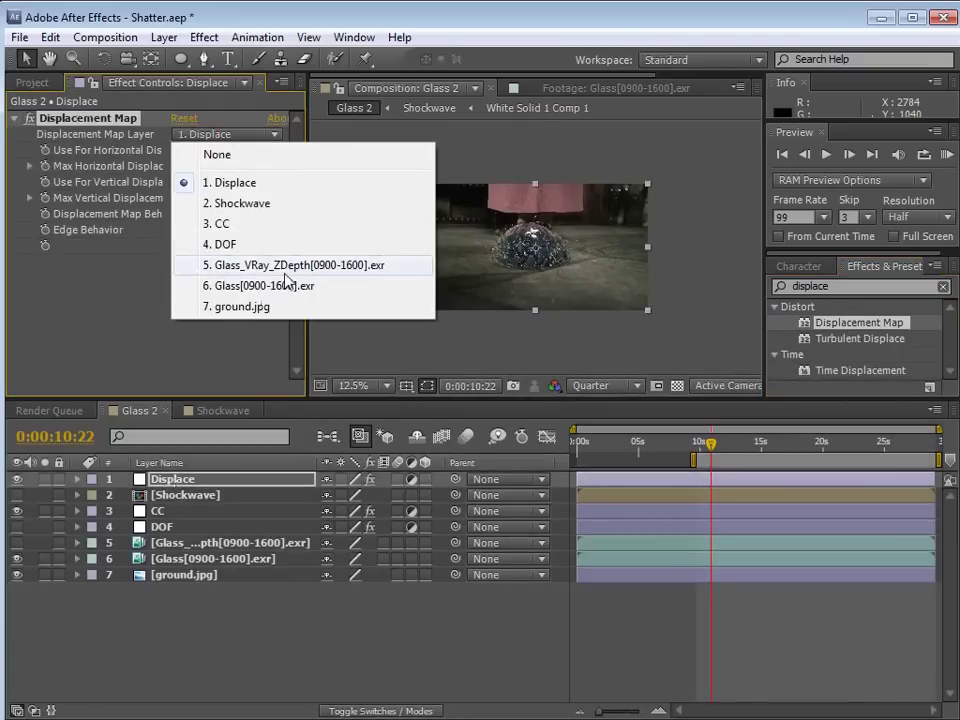
{"action": "left_click", "coordinate": [246, 205]}
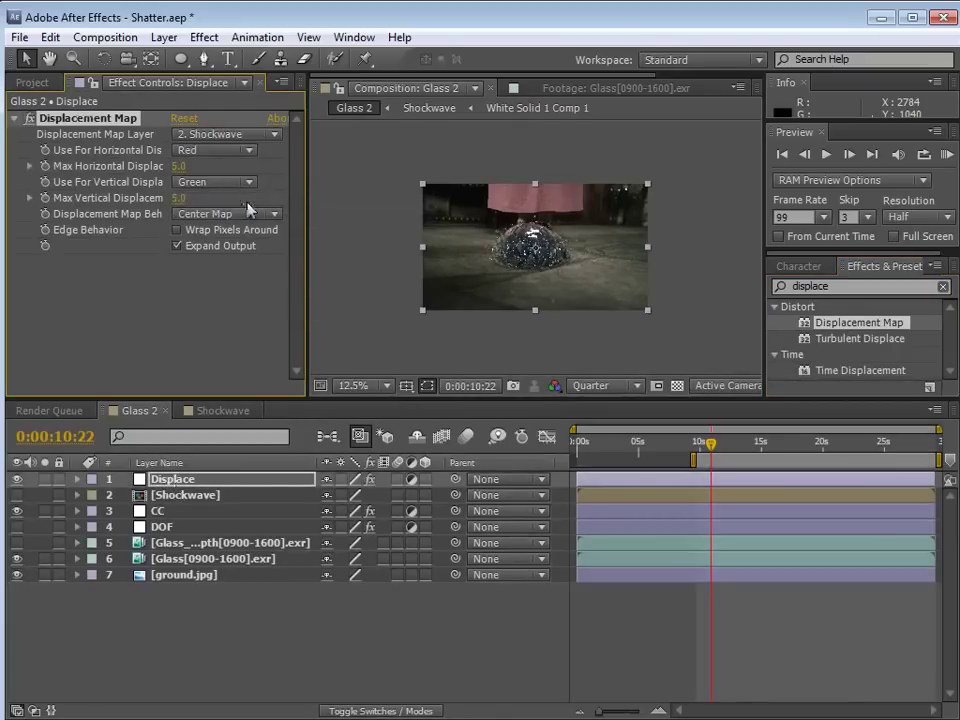
Move the Displace layer directly above ground.jpg, and solo both layers to inspect the distortion of the ground.
{"action": "key", "text": "period"}
{"action": "left_click_drag", "start_coordinate": [159, 482], "coordinate": [160, 575]}
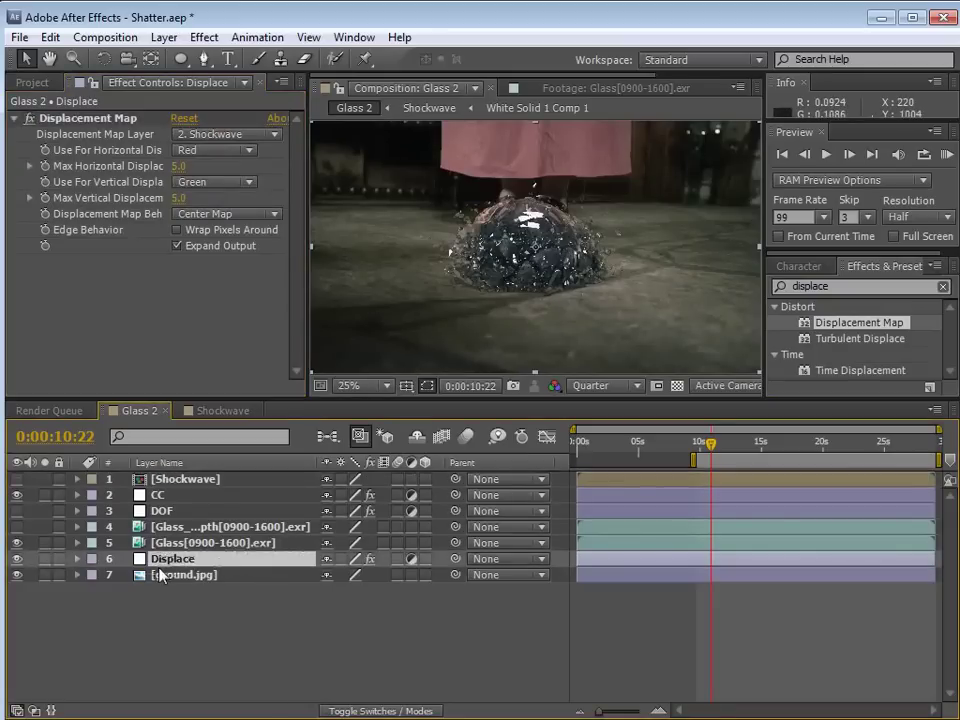
{"action": "left_click", "coordinate": [44, 559]}
{"action": "left_click", "coordinate": [44, 574]}
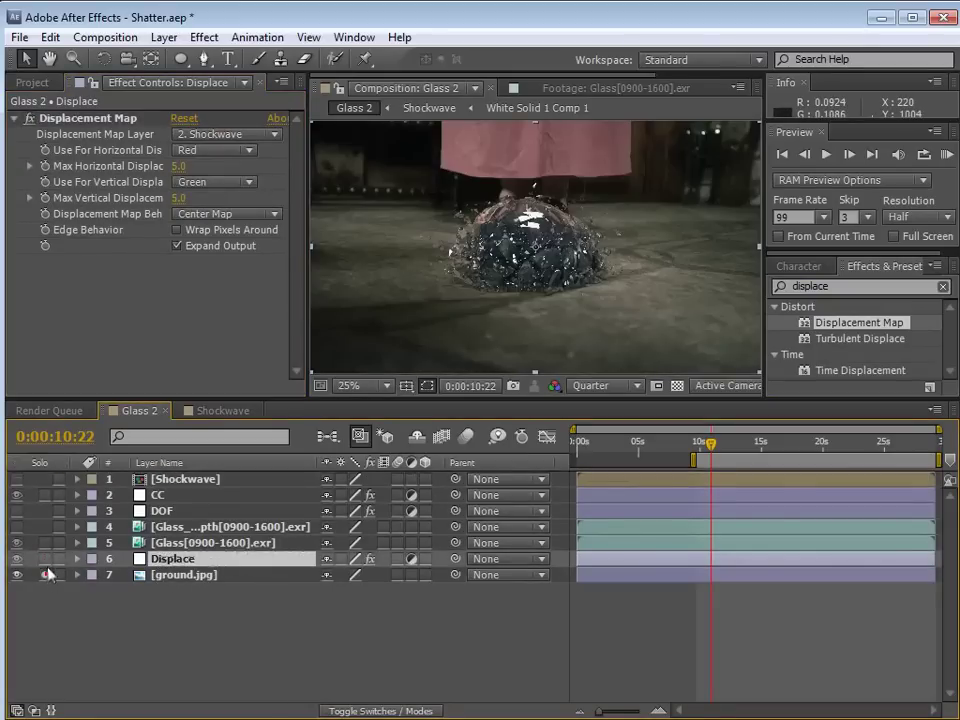
{"action": "mouse_move", "coordinate": [712, 455]}
{"action": "left_mouse_down"}
{"action": "mouse_move", "coordinate": [738, 455]}
{"action": "mouse_move", "coordinate": [726, 455]}
{"action": "left_mouse_up"}
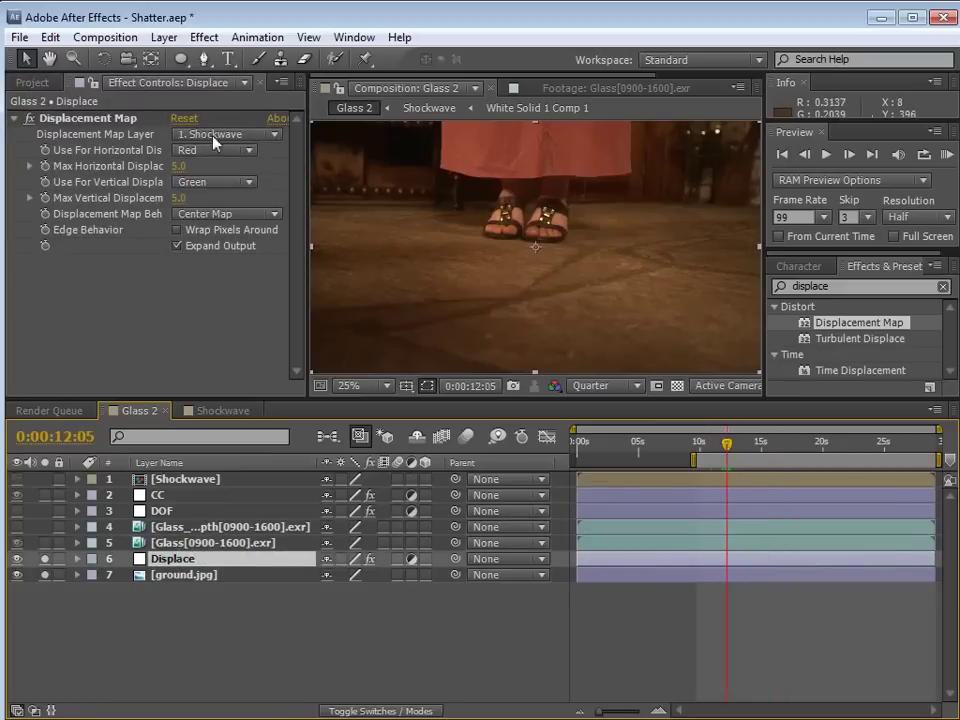
Set the Displacement Map's maximum horizontal displacement to 9 and maximum vertical displacement to 59, checking the ripple against the Shockwave timing.
{"action": "left_click_drag", "start_coordinate": [181, 165], "coordinate": [243, 192]}
{"action": "left_click", "coordinate": [220, 410]}
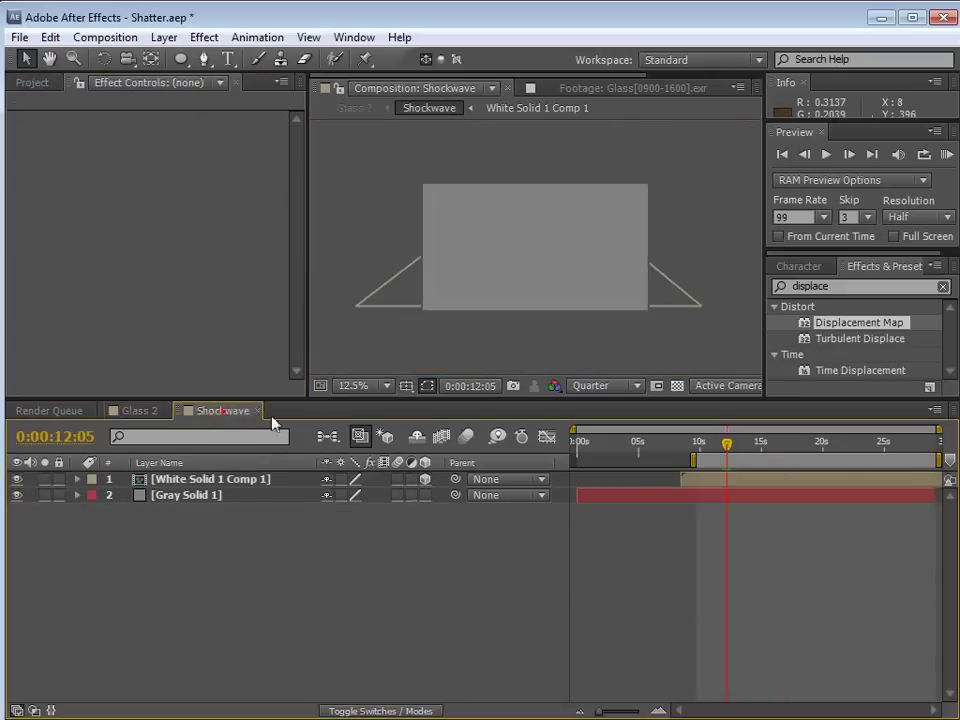
{"action": "left_click_drag", "start_coordinate": [705, 455], "coordinate": [700, 447]}
{"action": "left_click", "coordinate": [140, 410]}
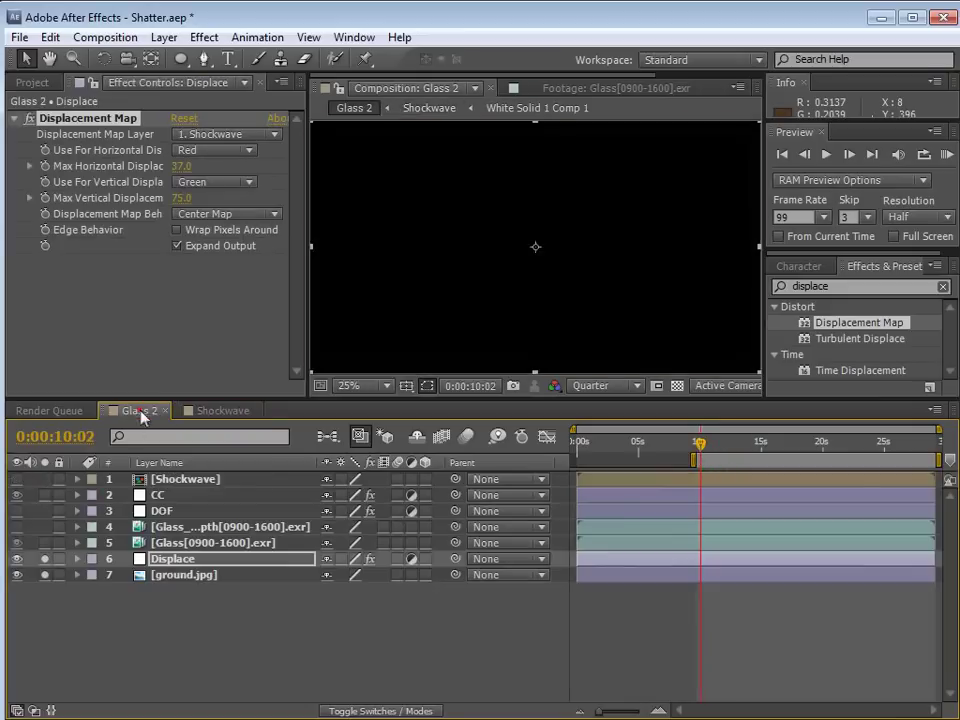
{"action": "left_click", "coordinate": [697, 453]}
{"action": "mouse_move", "coordinate": [697, 453]}
{"action": "left_mouse_down"}
{"action": "mouse_move", "coordinate": [709, 454]}
{"action": "mouse_move", "coordinate": [684, 462]}
{"action": "mouse_move", "coordinate": [714, 453]}
{"action": "mouse_move", "coordinate": [703, 451]}
{"action": "left_mouse_up"}
{"action": "left_click_drag", "start_coordinate": [681, 443], "coordinate": [700, 453]}
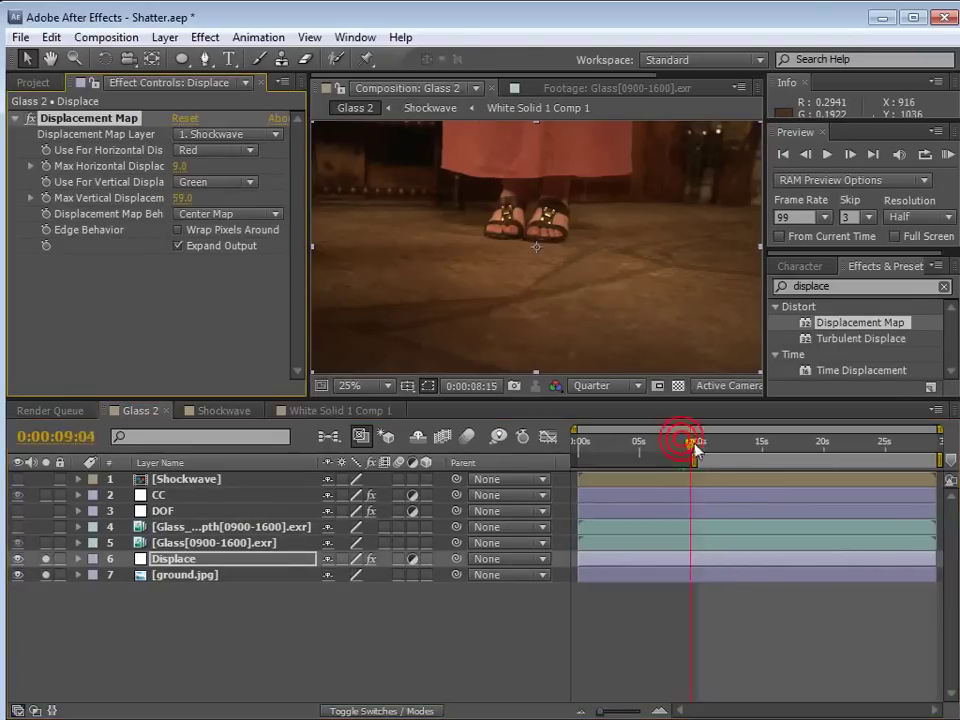
Unsolo the Displace and ground.jpg layers, and end the work area at about 0:00:12:16.
{"action": "left_click_drag", "start_coordinate": [44, 559], "coordinate": [46, 575]}
{"action": "left_click_drag", "start_coordinate": [700, 456], "coordinate": [735, 447]}
{"action": "key", "text": "n"}
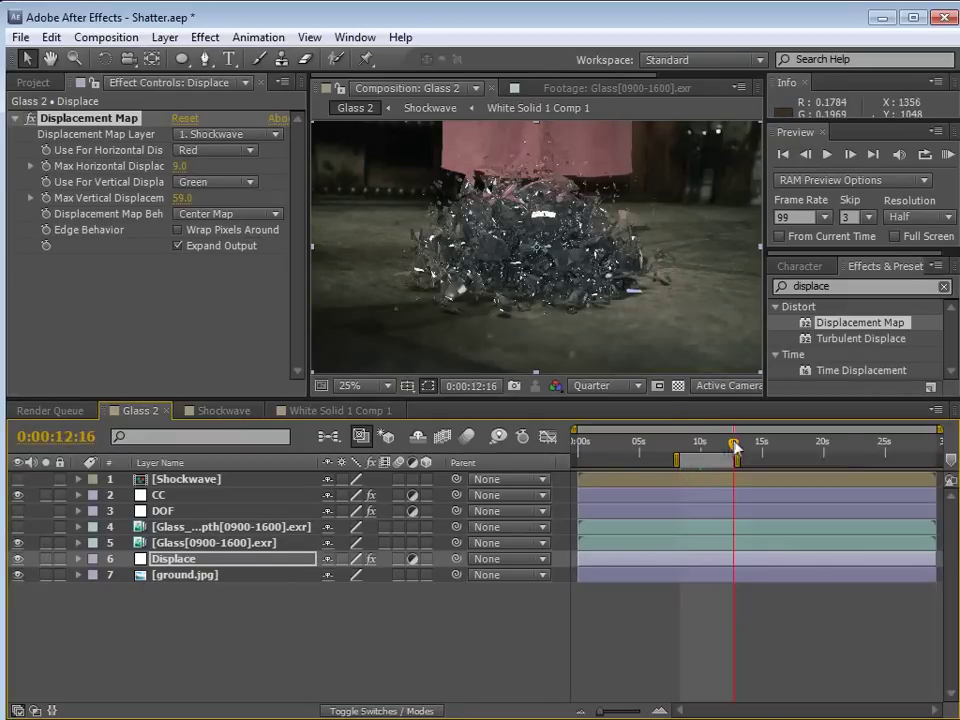
Set the RAM preview skip to 4 frames and preview the shatter with the displaced ground.
{"action": "left_click", "coordinate": [852, 220]}
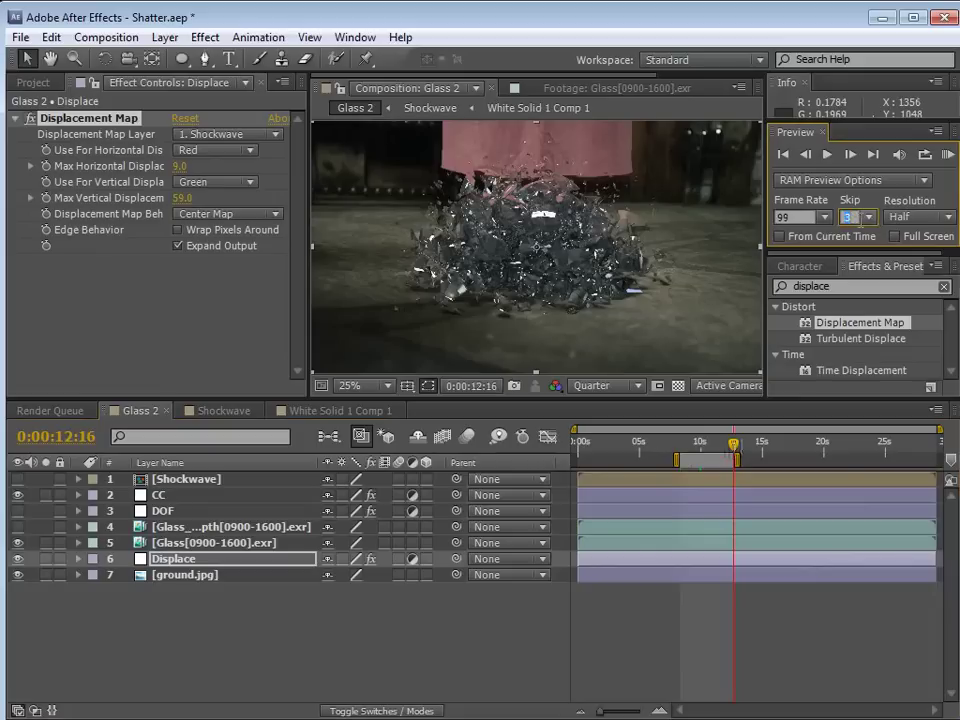
{"action": "type", "text": "4"}
{"action": "key", "text": "shift+Tab"}
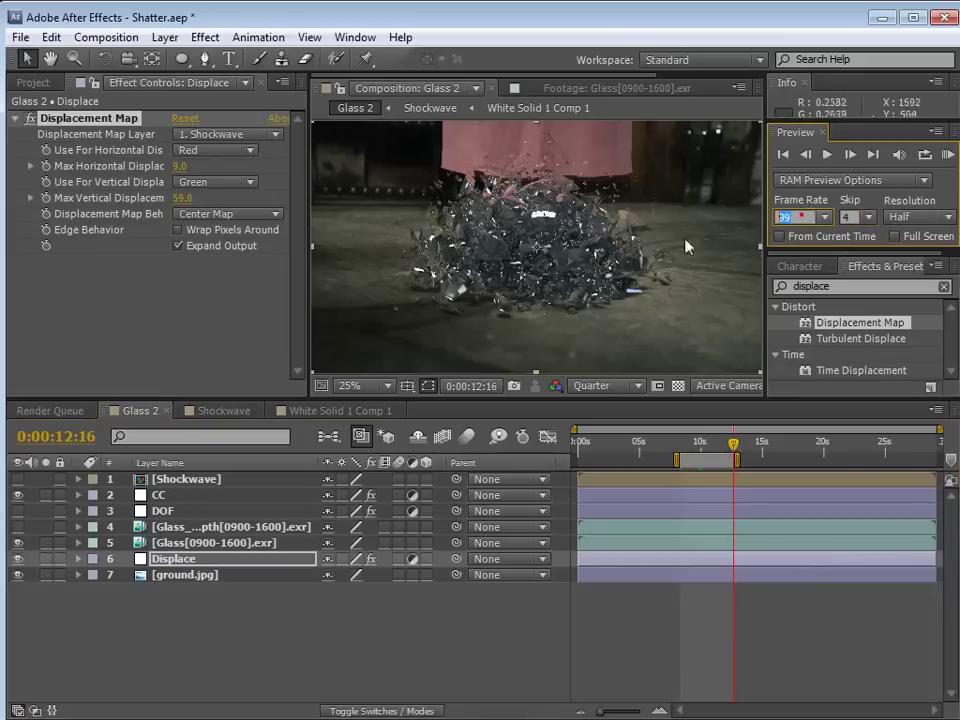
{"action": "left_click", "coordinate": [739, 630]}
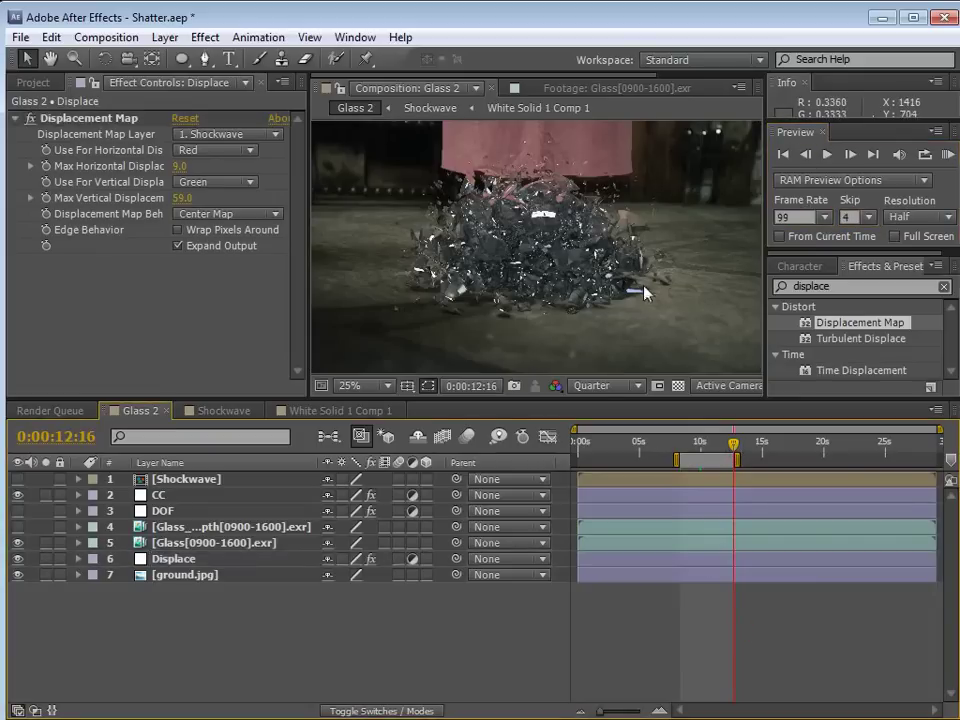
{"action": "key", "text": "KP_0"}
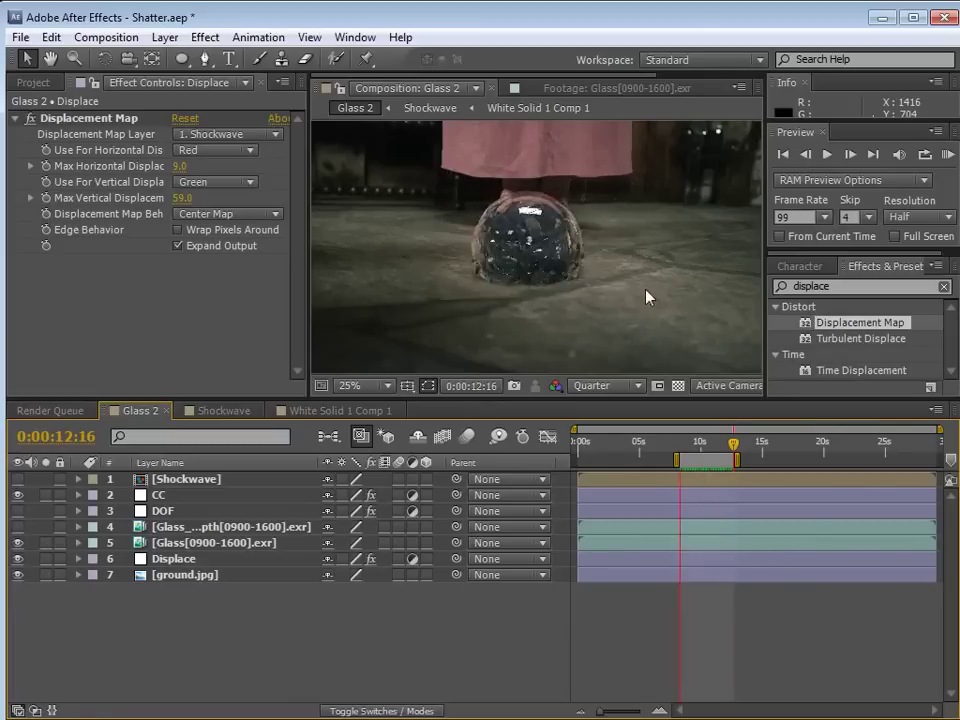
Stretch the mask expansion and opacity keyframes in White Solid 1 Comp 1 so the last lands just past 5 seconds, and return to Glass 2.
{"action": "left_click", "coordinate": [336, 410]}
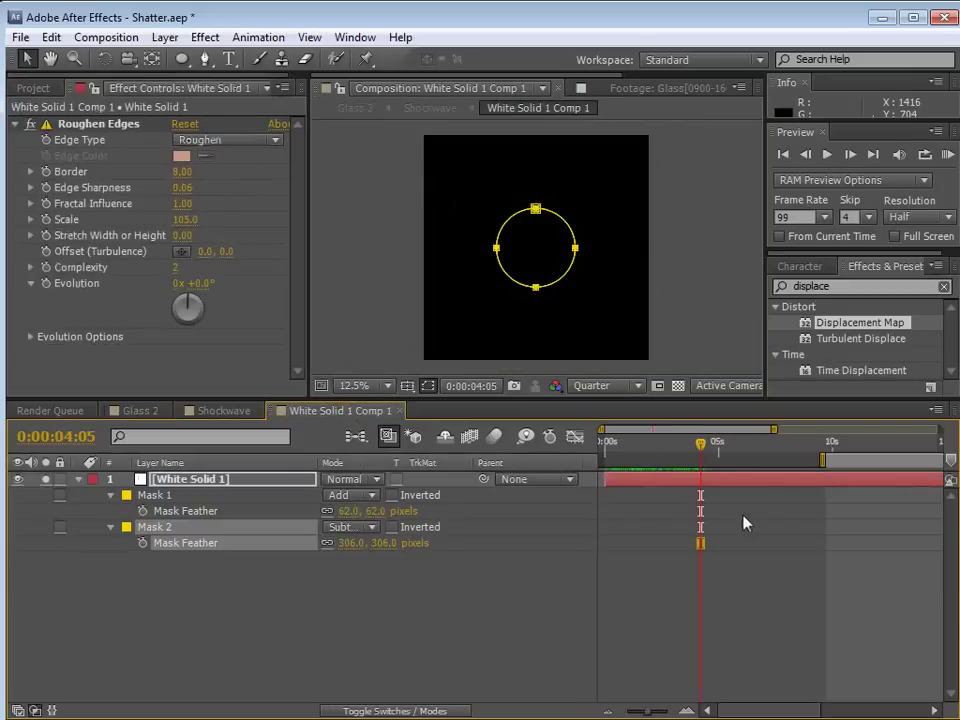
{"action": "key", "text": "u"}
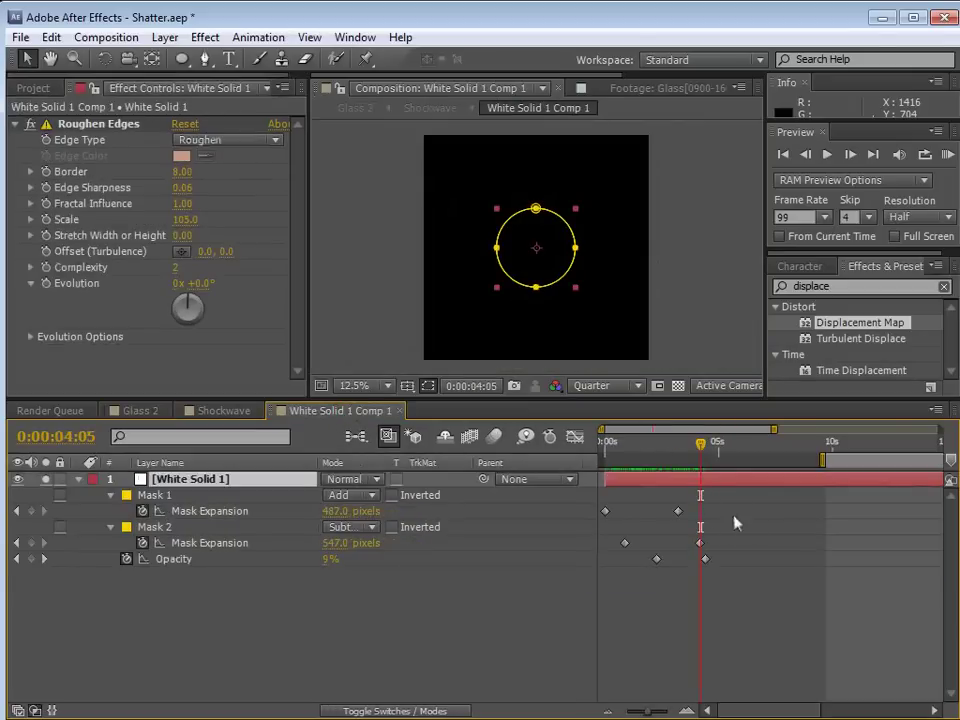
{"action": "left_click_drag", "start_coordinate": [737, 506], "coordinate": [577, 601]}
{"action": "left_click_drag", "start_coordinate": [705, 559], "coordinate": [724, 562], "text": "alt"}
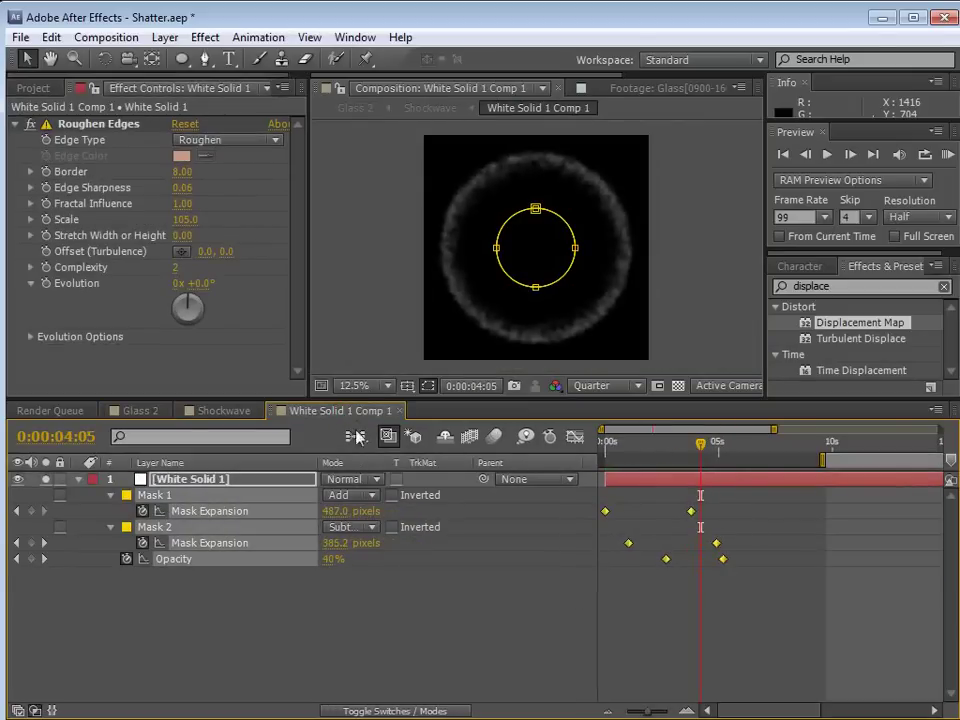
{"action": "left_click", "coordinate": [215, 410]}
{"action": "left_click", "coordinate": [137, 410]}
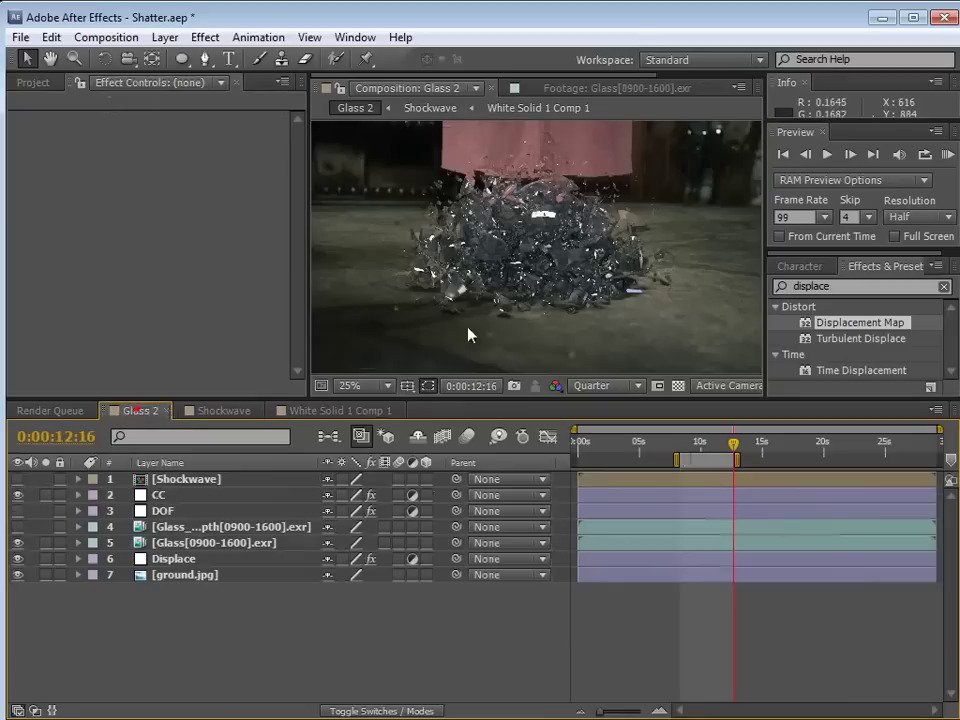
Shift the Shockwave layer about 1.5 seconds earlier in Glass 2, start the work area at about 7 seconds, and preview the ripple timing.
{"action": "left_click", "coordinate": [678, 481]}
{"action": "left_click_drag", "start_coordinate": [679, 480], "coordinate": [674, 479]}
{"action": "key", "text": "KP_0"}
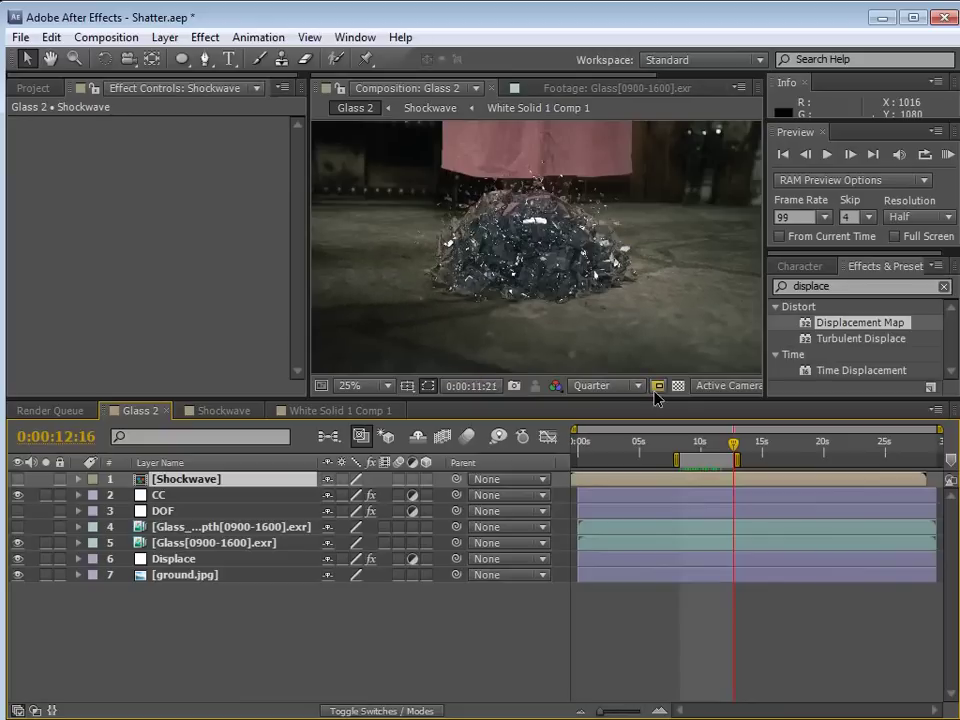
{"action": "left_click", "coordinate": [687, 628]}
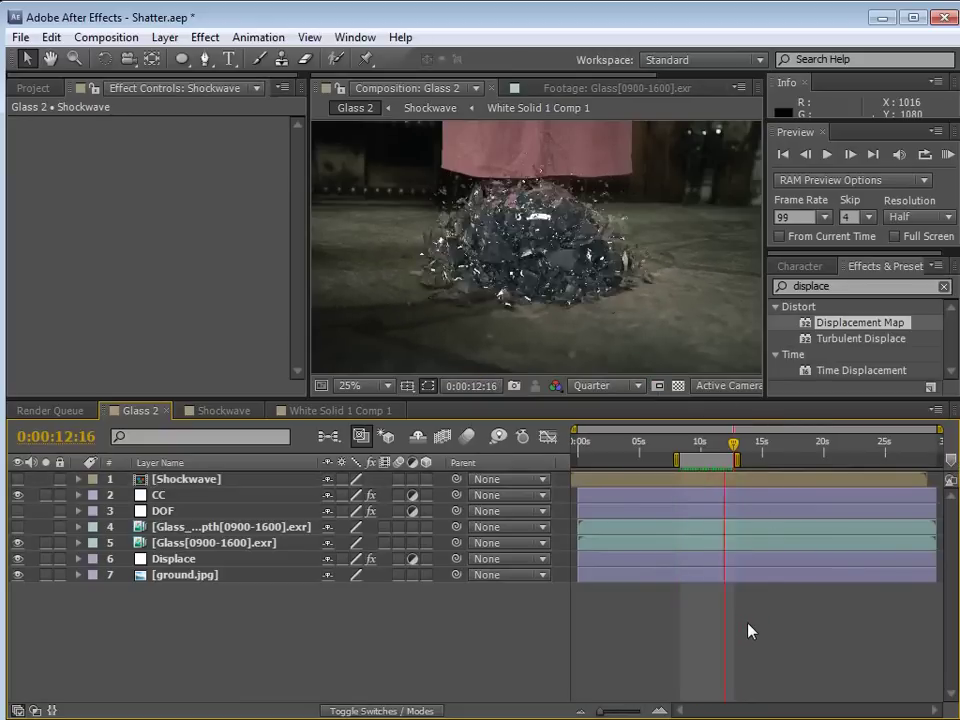
{"action": "left_click_drag", "start_coordinate": [676, 461], "coordinate": [661, 460]}
{"action": "left_click_drag", "start_coordinate": [692, 481], "coordinate": [688, 482]}
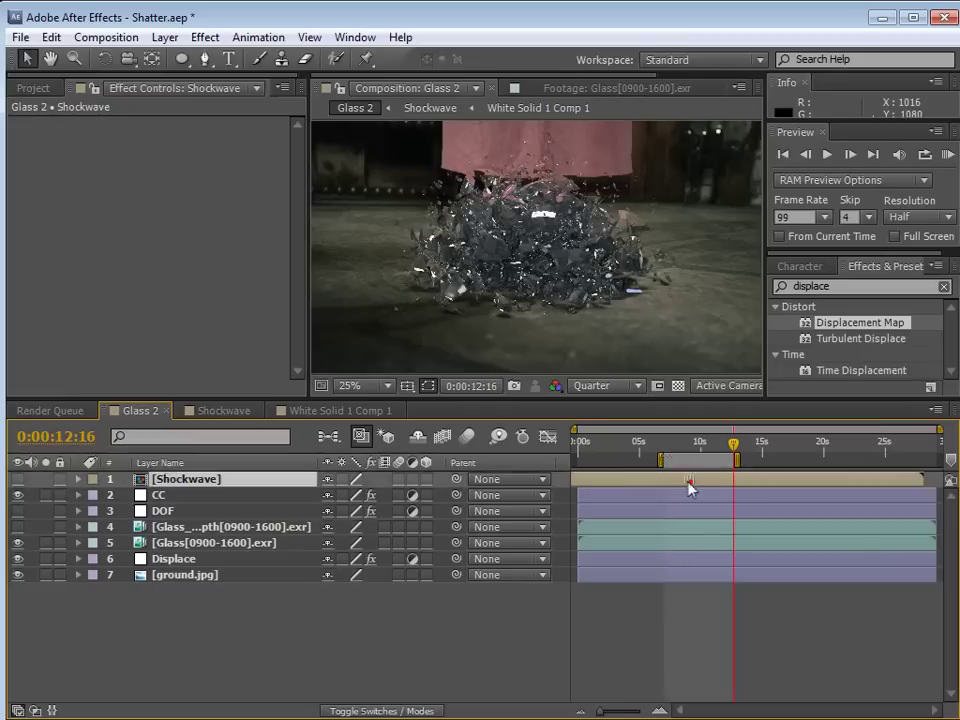
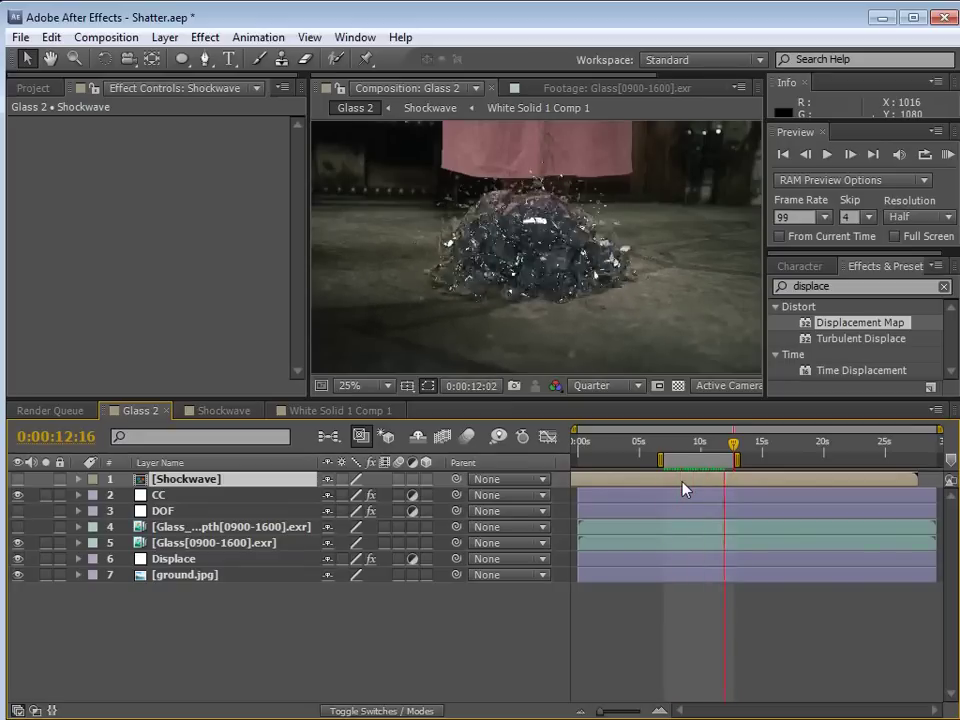
{"action": "key", "text": "space"}
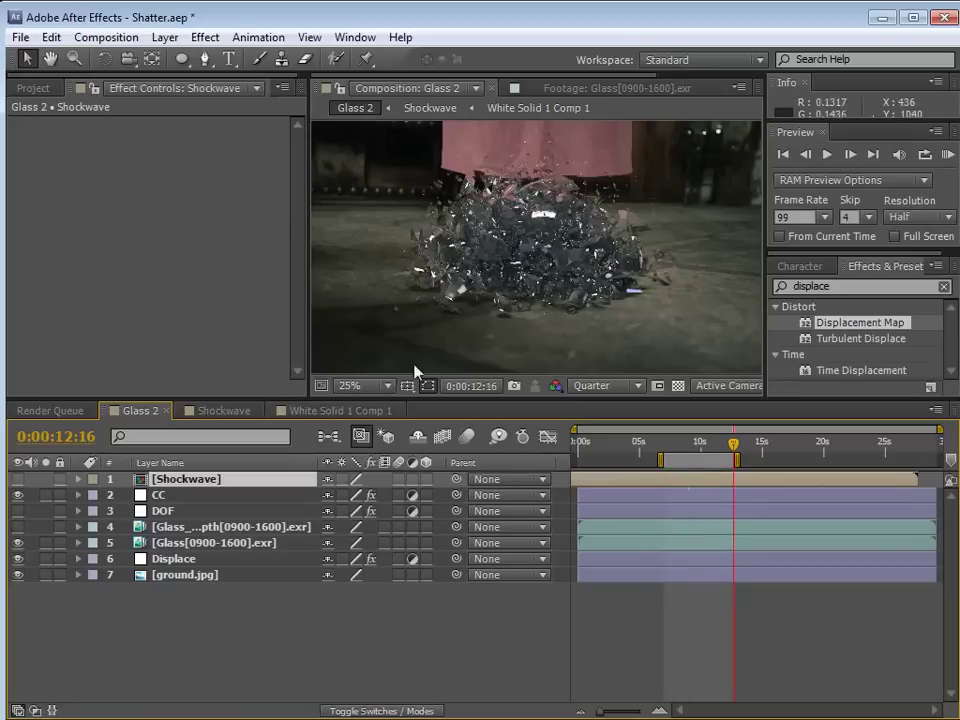
Check the ripple between about 0:00:08:15 and 0:00:09:20, and adjust the maximum vertical displacement on the Displace layer.
{"action": "mouse_move", "coordinate": [695, 450]}
{"action": "left_mouse_down"}
{"action": "mouse_move", "coordinate": [703, 450]}
{"action": "mouse_move", "coordinate": [688, 457]}
{"action": "left_mouse_up"}
{"action": "left_click", "coordinate": [683, 450]}
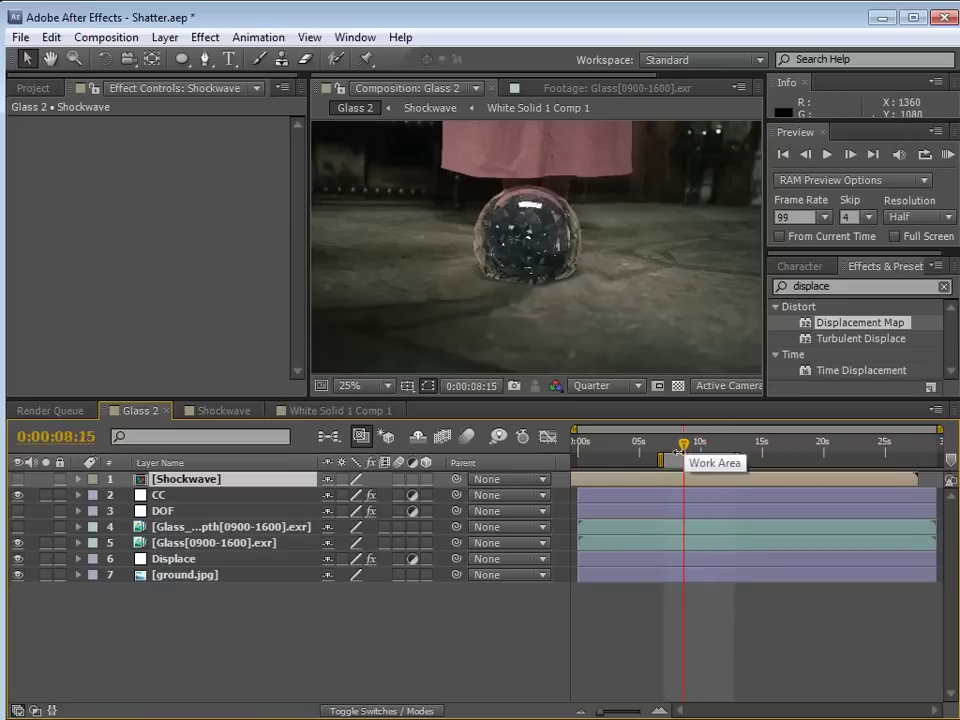
{"action": "left_click_drag", "start_coordinate": [680, 452], "coordinate": [698, 447]}
{"action": "left_click", "coordinate": [172, 557]}
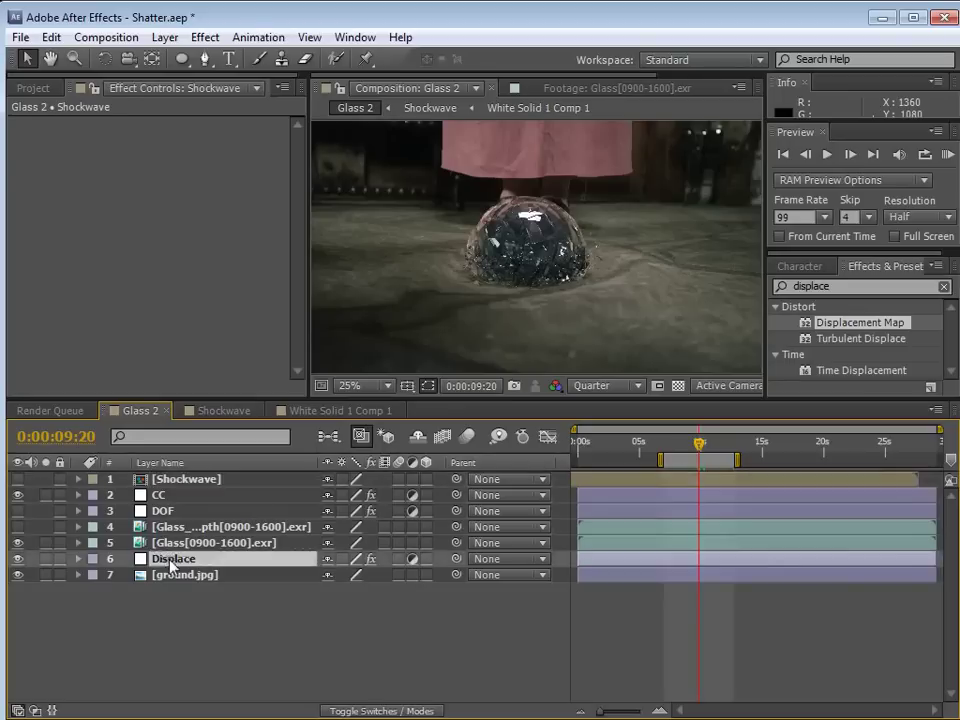
{"action": "mouse_move", "coordinate": [188, 192]}
{"action": "left_mouse_down"}
{"action": "mouse_move", "coordinate": [287, 197]}
{"action": "mouse_move", "coordinate": [210, 198]}
{"action": "mouse_move", "coordinate": [186, 214]}
{"action": "left_mouse_up"}
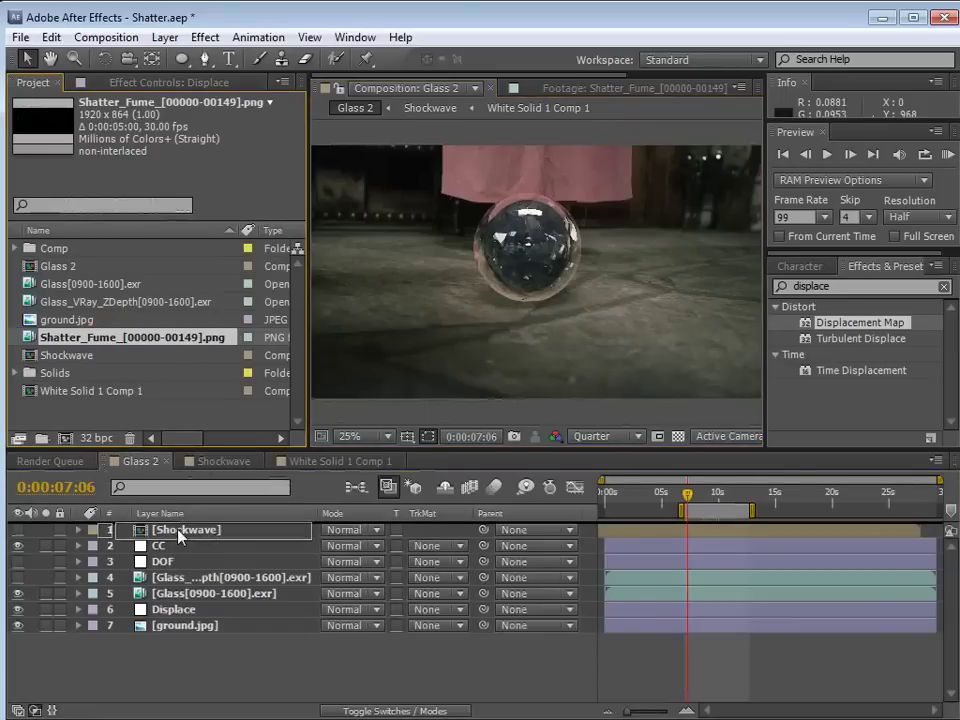
{"action": "left_click", "coordinate": [100, 338]}
{"action": "left_click_drag", "start_coordinate": [100, 338], "coordinate": [180, 545]}
{"action": "left_click_drag", "start_coordinate": [614, 552], "coordinate": [693, 556]}
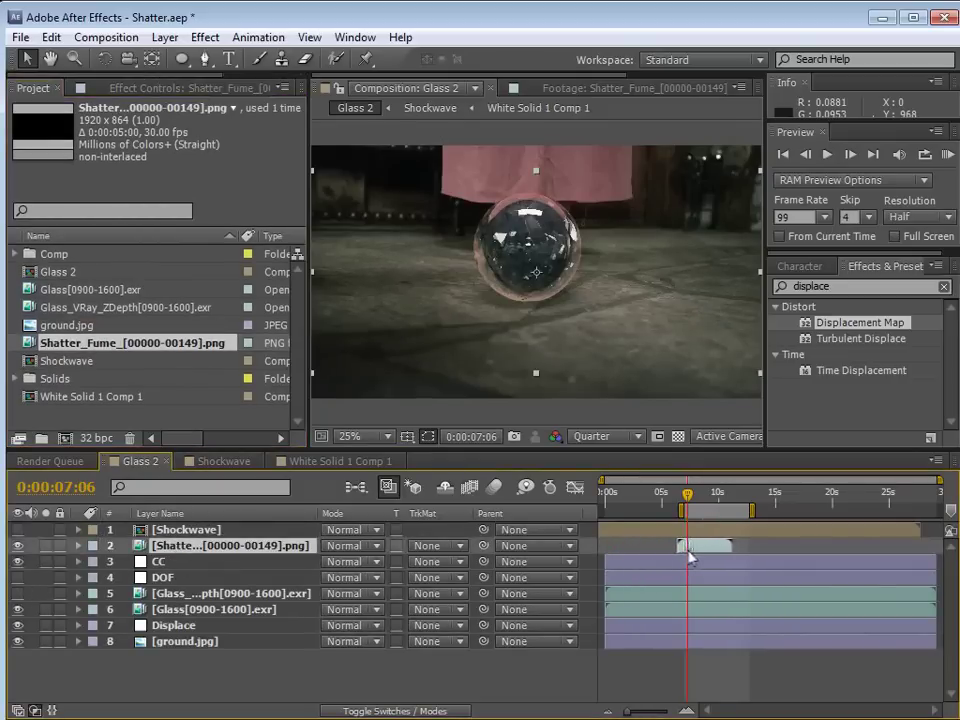
{"action": "left_click_drag", "start_coordinate": [688, 495], "coordinate": [690, 511]}
{"action": "left_click_drag", "start_coordinate": [695, 507], "coordinate": [700, 501]}
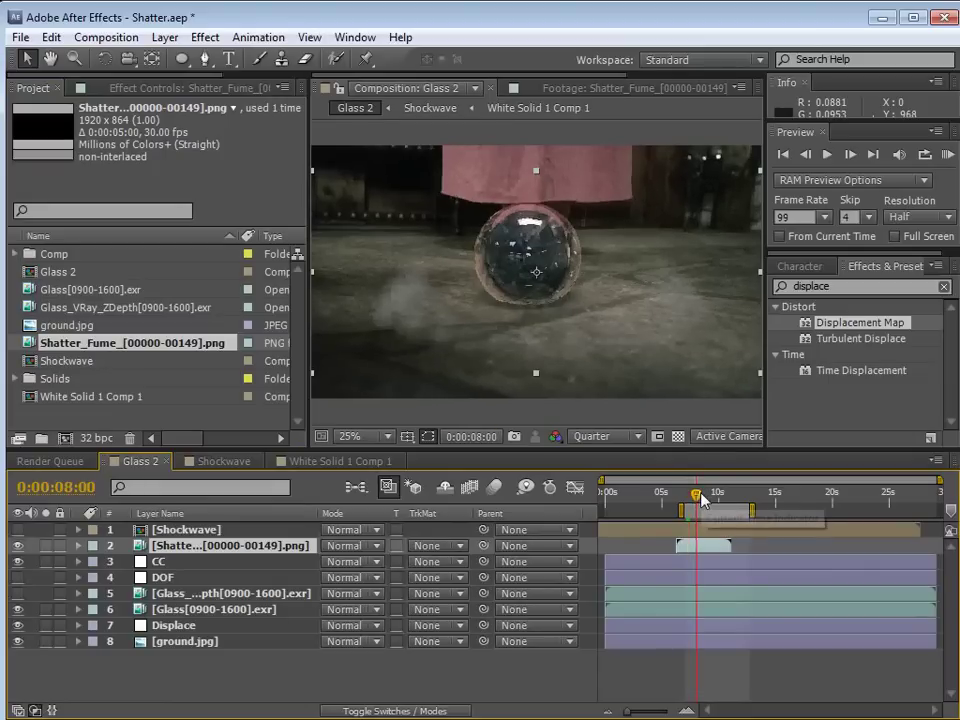
{"action": "left_click_drag", "start_coordinate": [694, 548], "coordinate": [698, 547]}
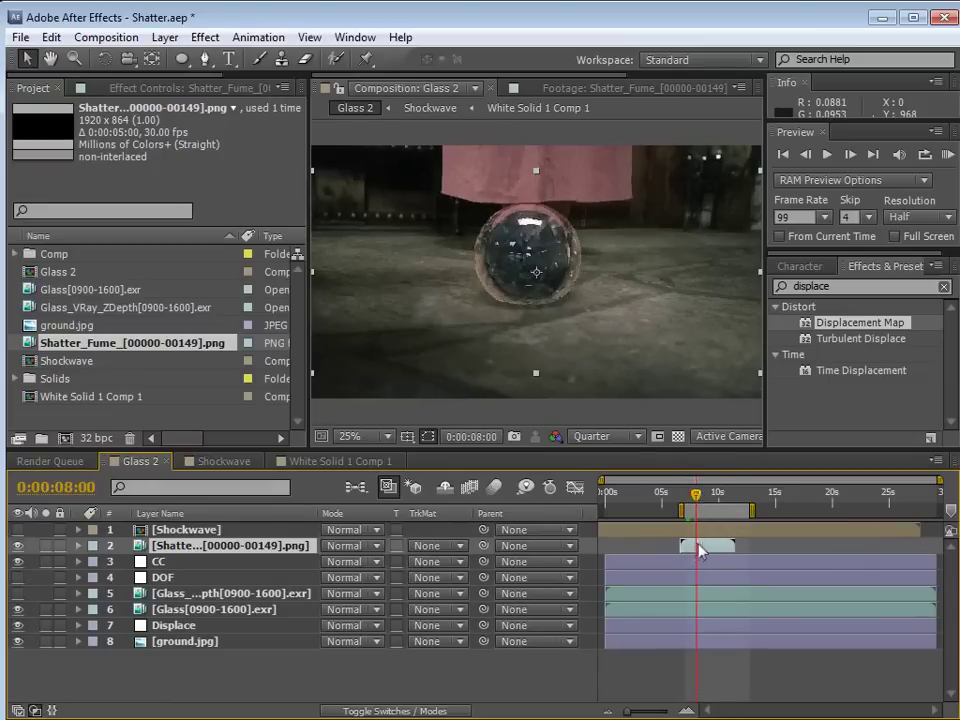
Reposition the fume around the ball and scale it down to about 89.6%, and move its layer below CC.
{"action": "left_click_drag", "start_coordinate": [592, 333], "coordinate": [585, 329]}
{"action": "left_click_drag", "start_coordinate": [752, 372], "coordinate": [729, 359]}
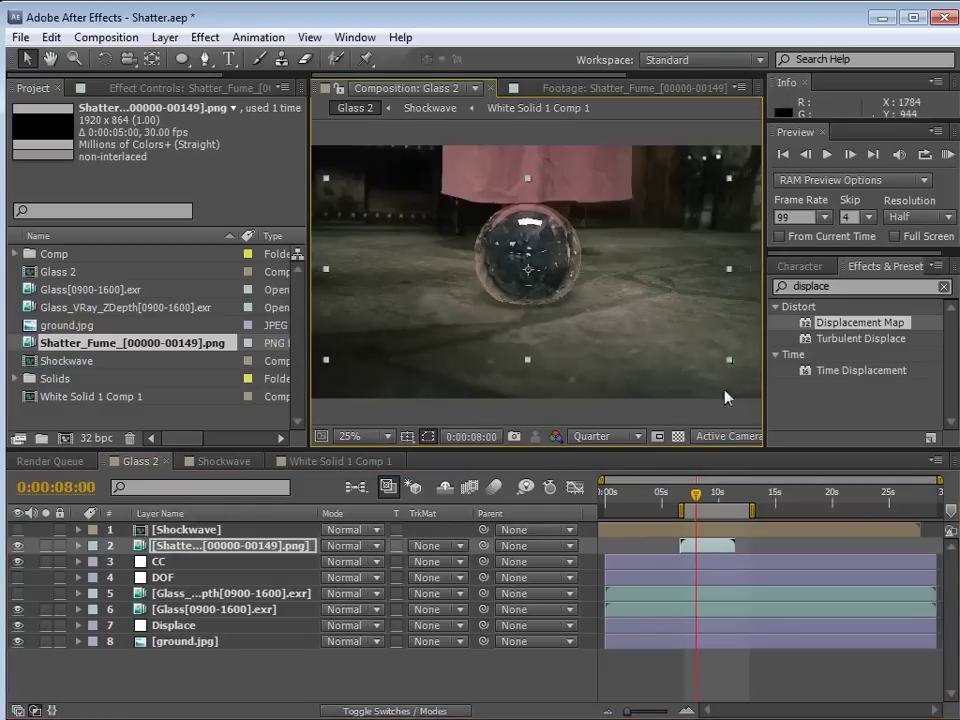
{"action": "left_click", "coordinate": [705, 495]}
{"action": "left_click_drag", "start_coordinate": [160, 555], "coordinate": [162, 570]}
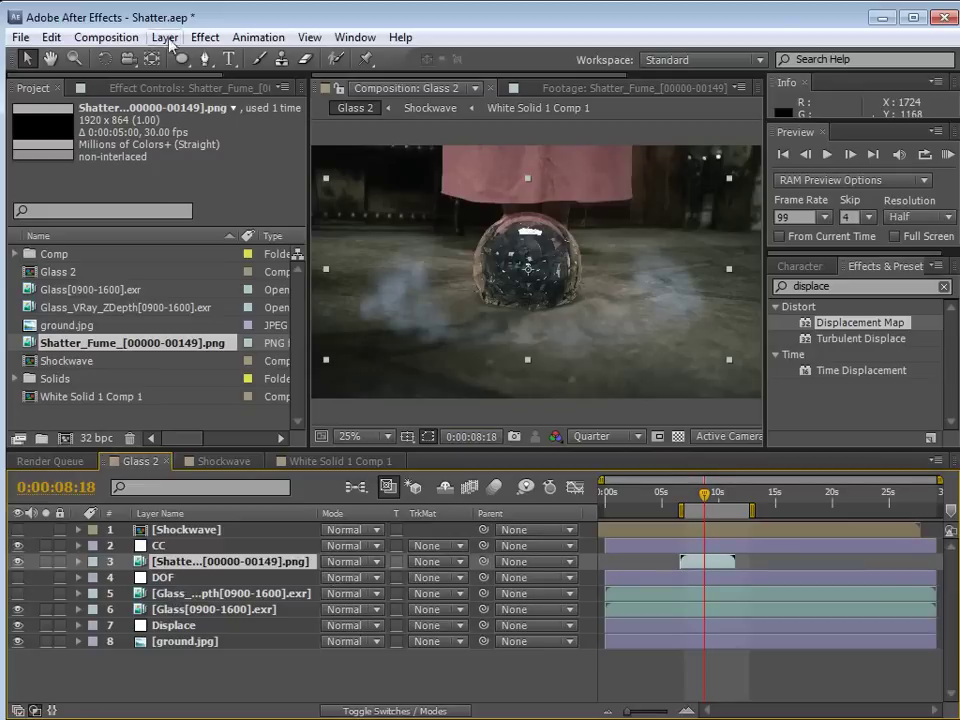
Apply the Tint effect to the Shatter_Fume layer and map white to the orange EEB366.
{"action": "left_click", "coordinate": [208, 38]}
{"action": "left_click", "coordinate": [293, 204]}
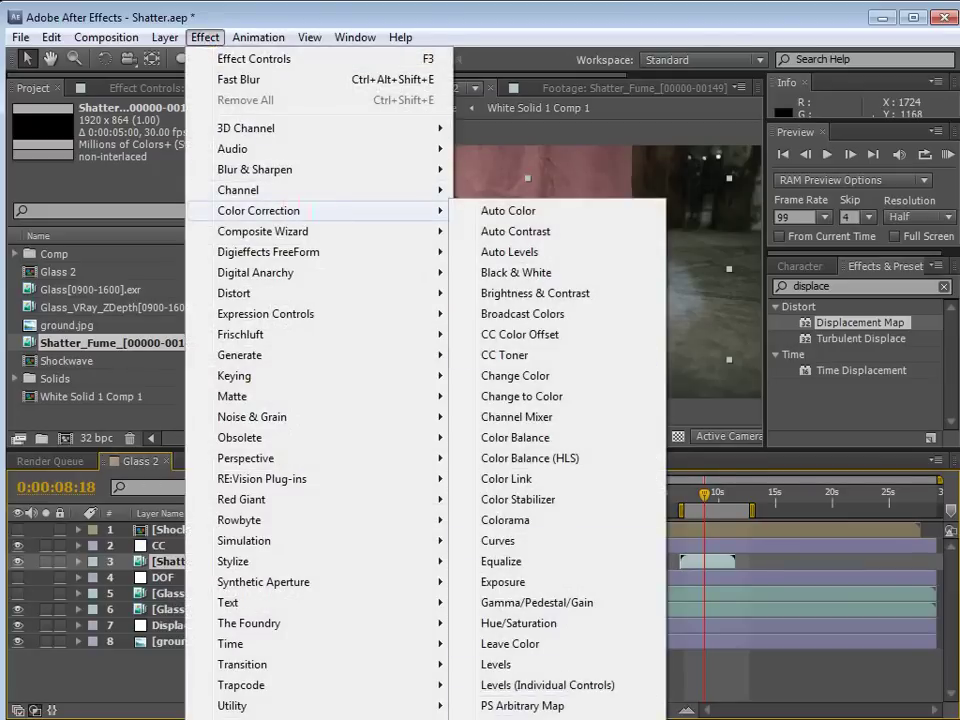
{"action": "left_click", "coordinate": [540, 718]}
{"action": "left_click", "coordinate": [181, 156]}
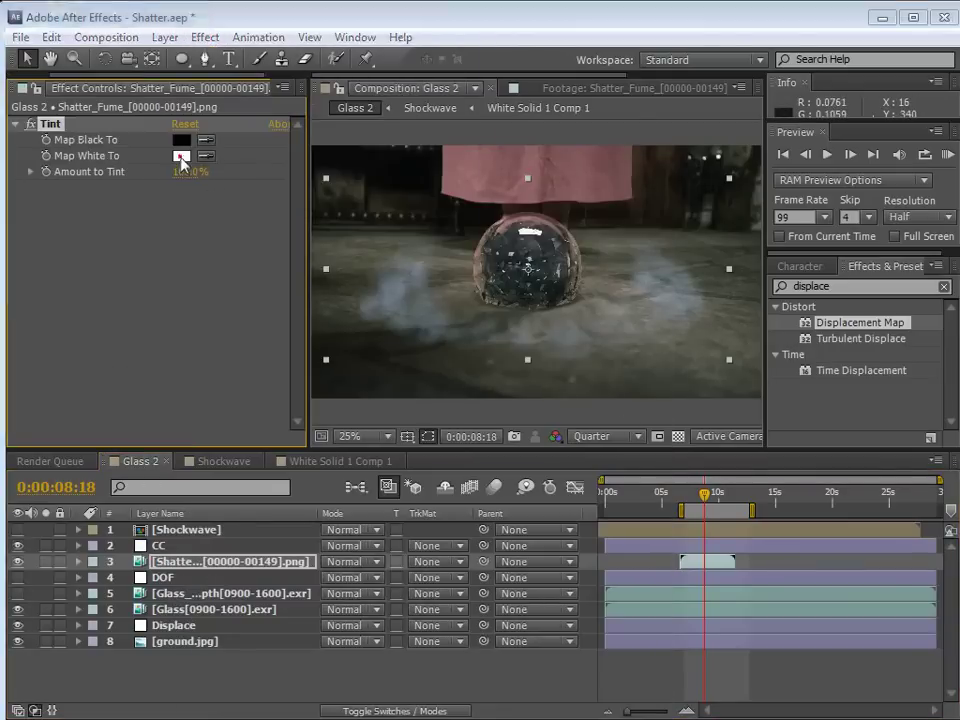
{"action": "left_click", "coordinate": [280, 257]}
{"action": "mouse_move", "coordinate": [116, 88]}
{"action": "left_mouse_down"}
{"action": "mouse_move", "coordinate": [124, 74]}
{"action": "mouse_move", "coordinate": [154, 66]}
{"action": "left_mouse_up"}
{"action": "left_click", "coordinate": [448, 43]}
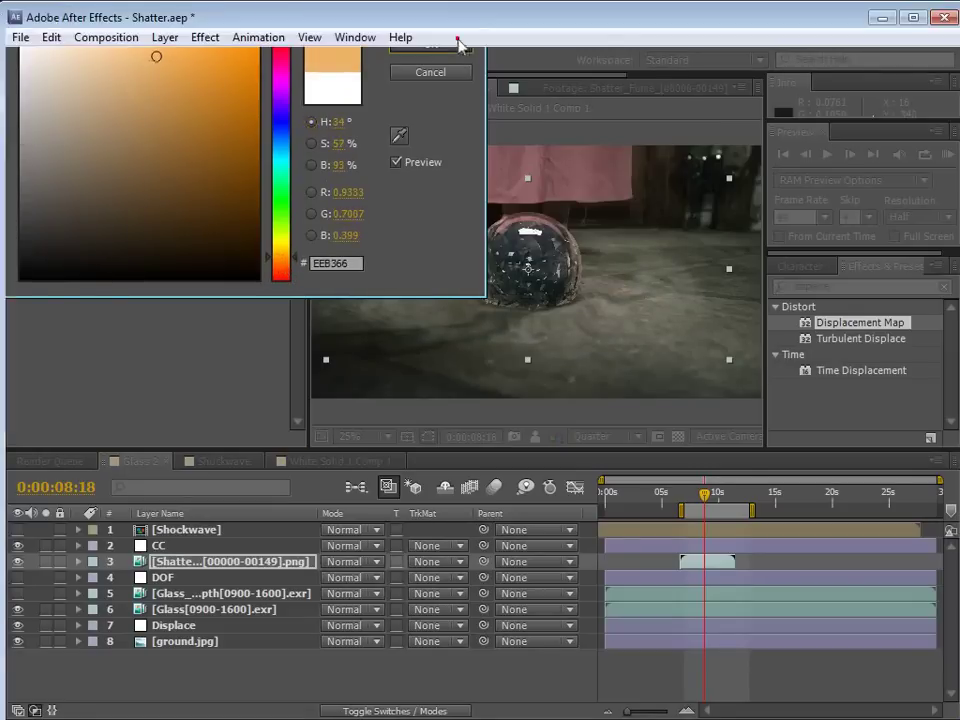
Preview the tinted fume against the shattering ball.
{"action": "left_click", "coordinate": [748, 684]}
{"action": "left_click", "coordinate": [602, 326]}
{"action": "left_click", "coordinate": [707, 563]}
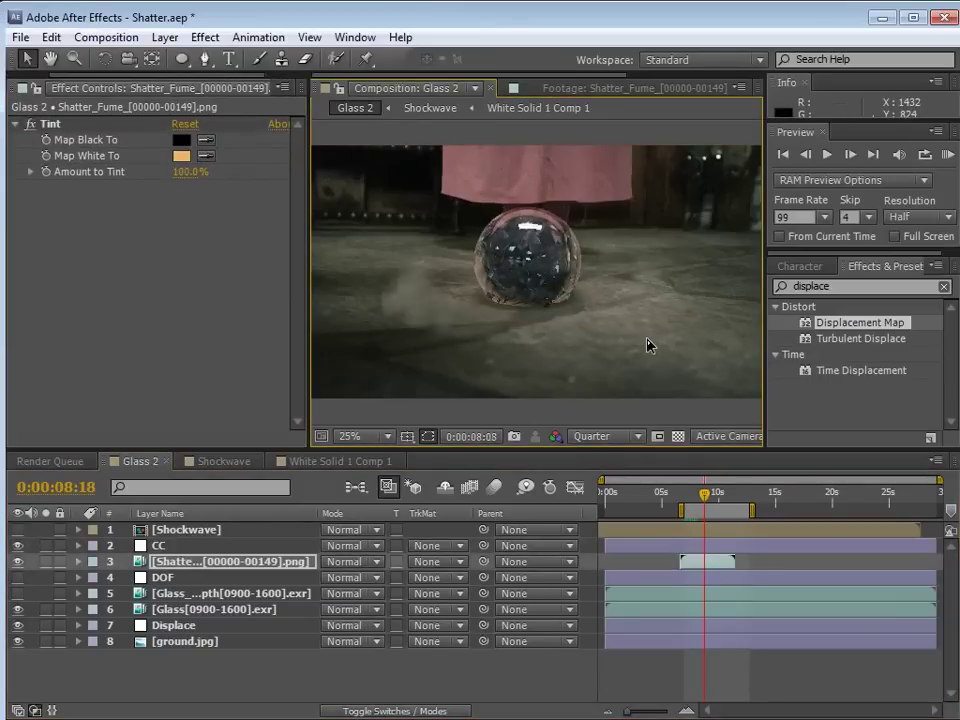
{"action": "key", "text": "space"}
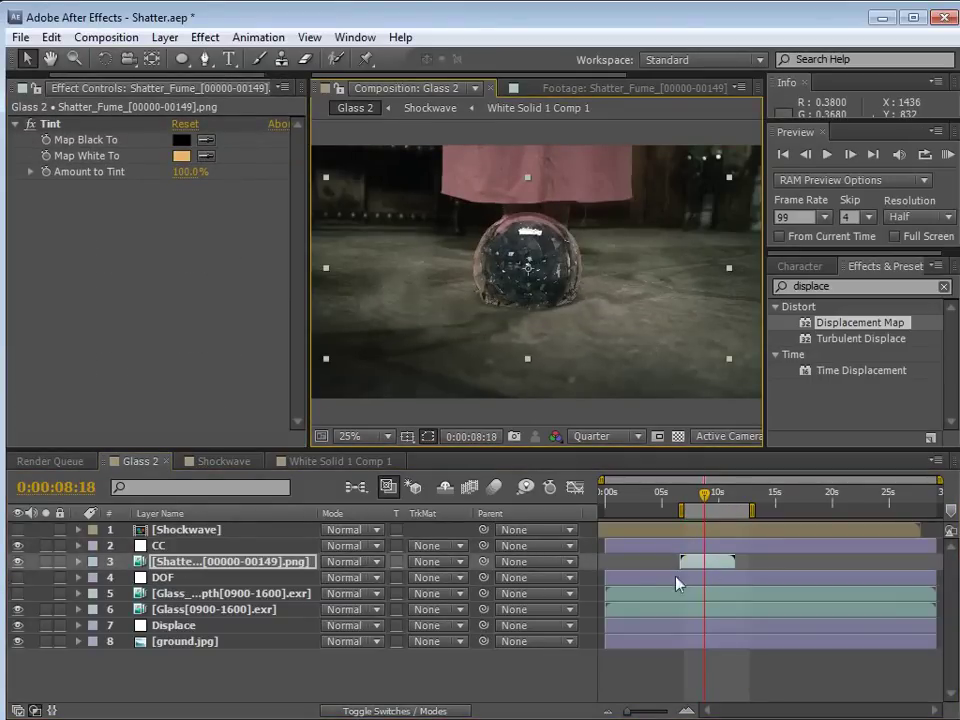
Shift the Shatter_Fume layer and the work area start back to about 6 seconds, and scale the fume to 70.6%.
{"action": "left_click_drag", "start_coordinate": [697, 566], "coordinate": [690, 563]}
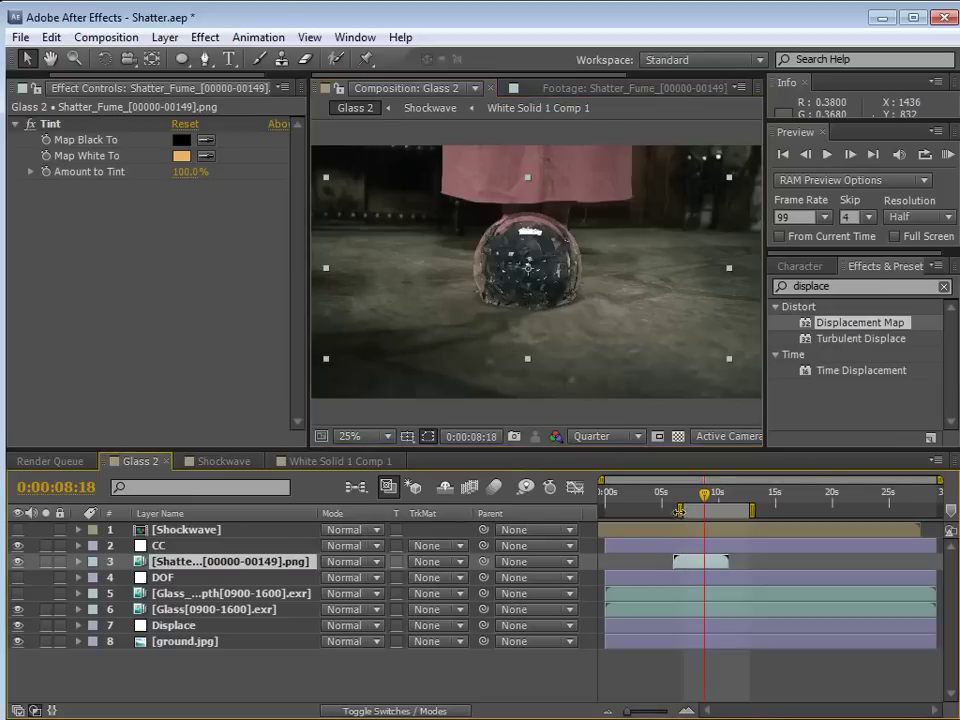
{"action": "key", "text": "s"}
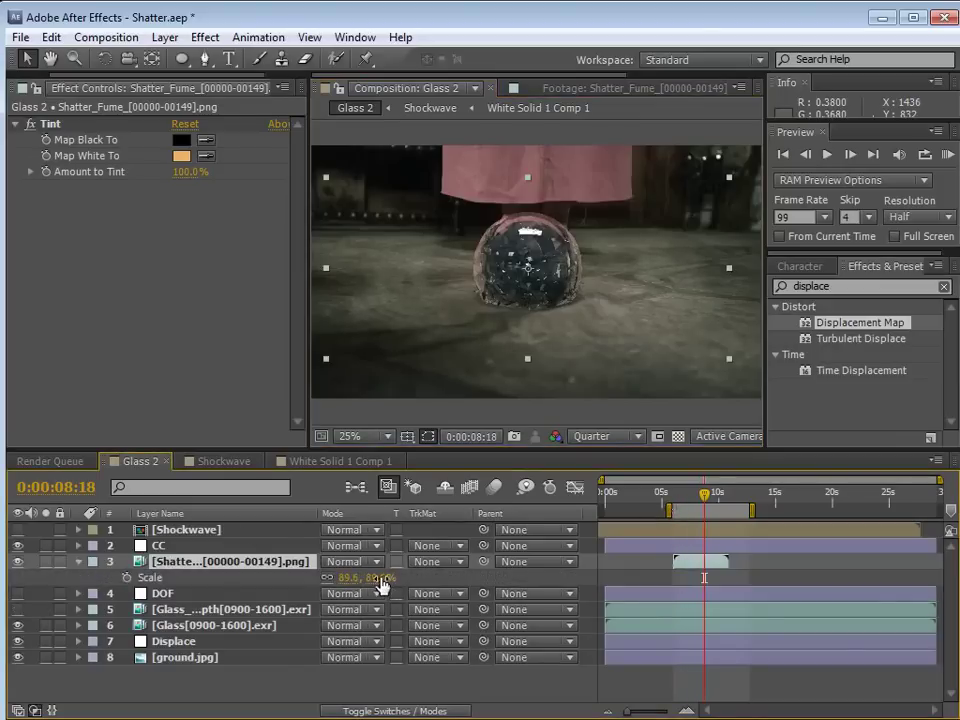
{"action": "left_click_drag", "start_coordinate": [375, 578], "coordinate": [356, 578]}
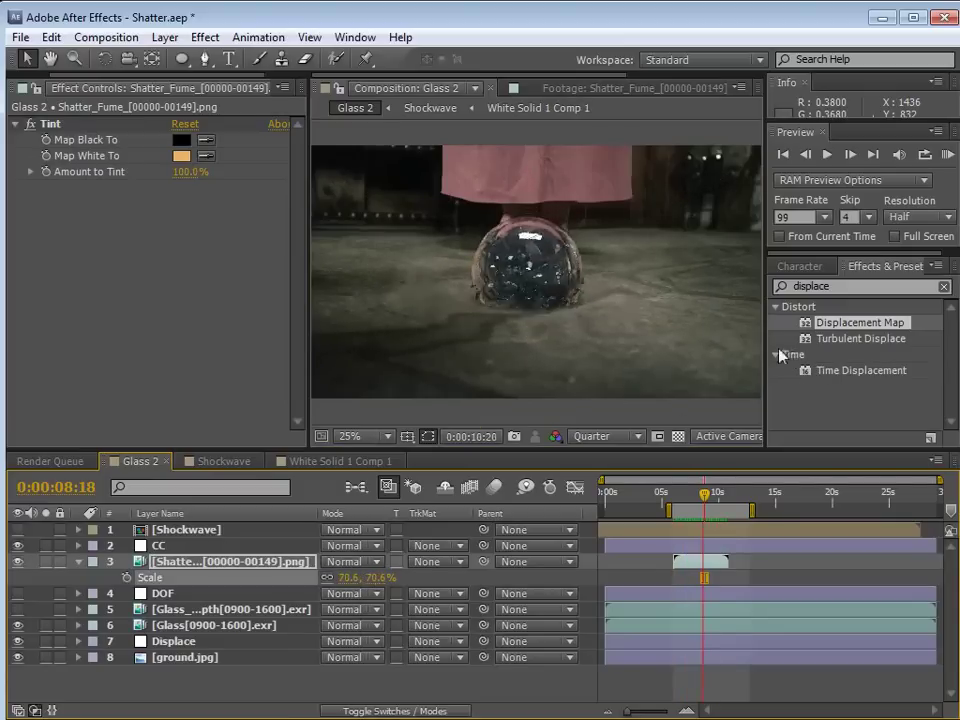
Preview the shatter with the smaller fume and check its timing against the ground ripple.
{"action": "left_click", "coordinate": [690, 566]}
{"action": "key", "text": "KP_0"}
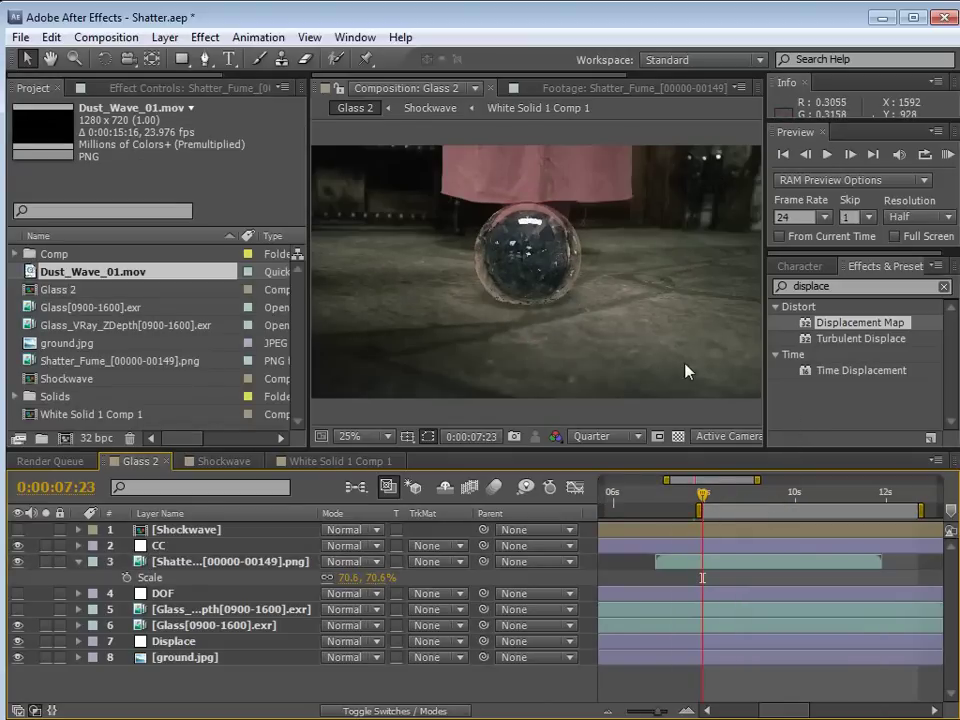
{"action": "key", "text": "KP_0"}
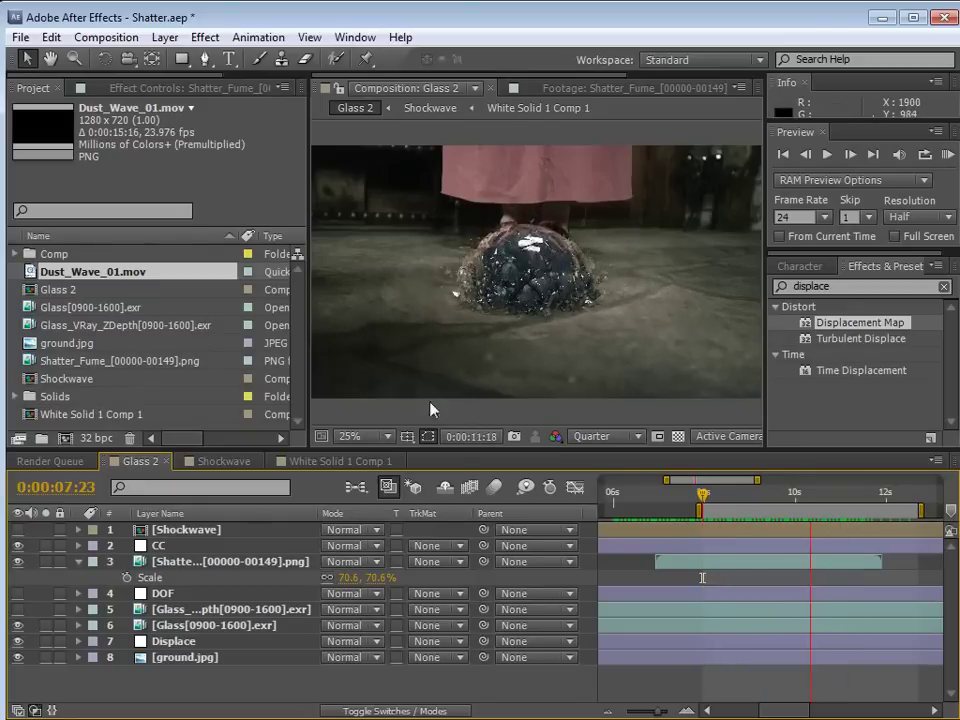
{"action": "key", "text": "space"}
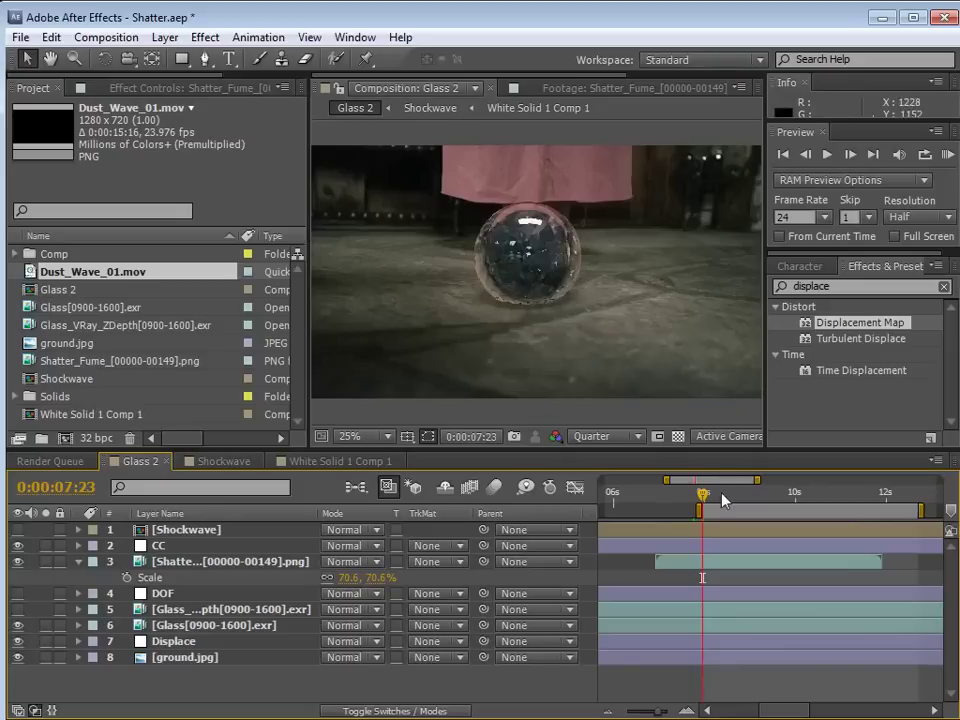
Set the RAM preview frame rate to 48.
{"action": "left_click", "coordinate": [800, 217]}
{"action": "key", "text": "Return"}
{"action": "left_click", "coordinate": [721, 682]}
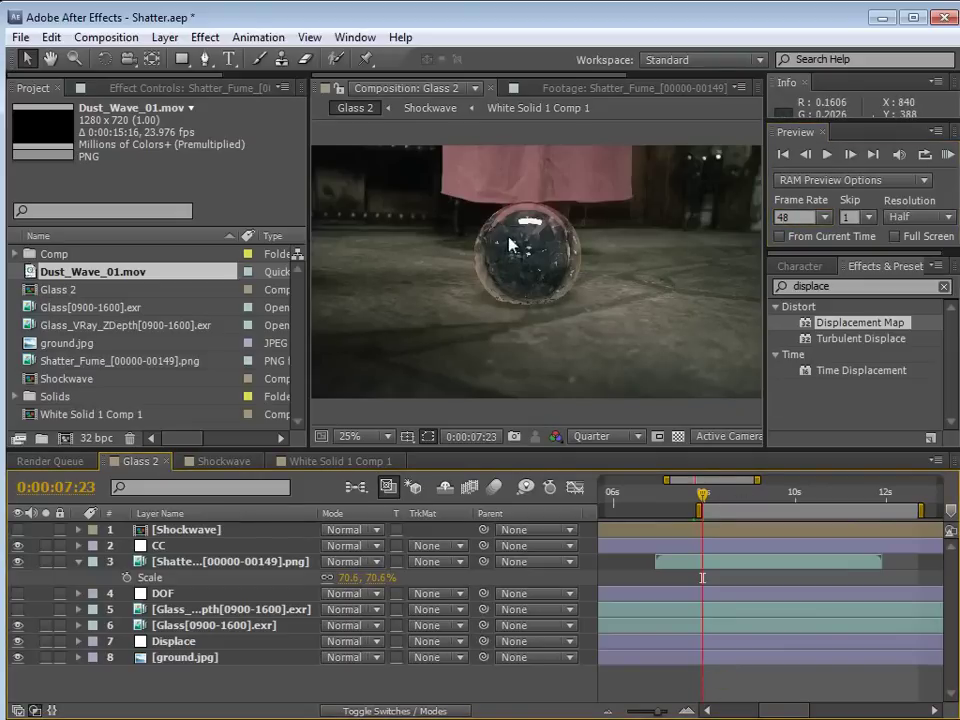
Add a gray 1920 x 1080 solid layer named Lens Flare to the Glass 2 composition.
{"action": "left_click", "coordinate": [722, 494]}
{"action": "left_click_drag", "start_coordinate": [726, 500], "coordinate": [770, 500]}
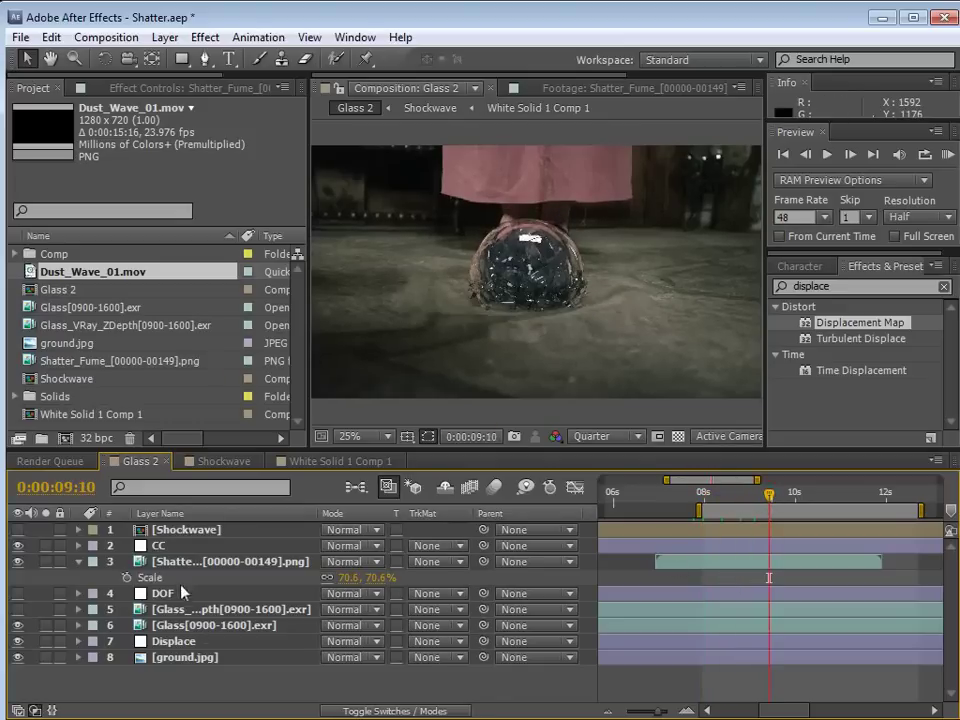
{"action": "left_click", "coordinate": [220, 561]}
{"action": "left_click", "coordinate": [165, 37]}
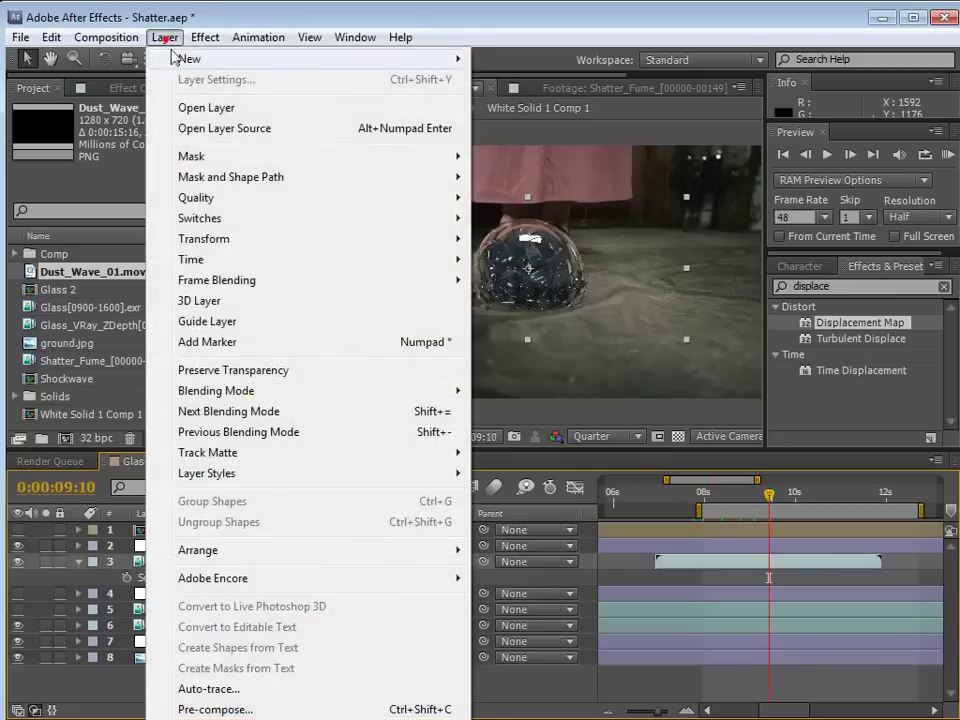
{"action": "mouse_move", "coordinate": [175, 58]}
{"action": "left_click", "coordinate": [516, 82]}
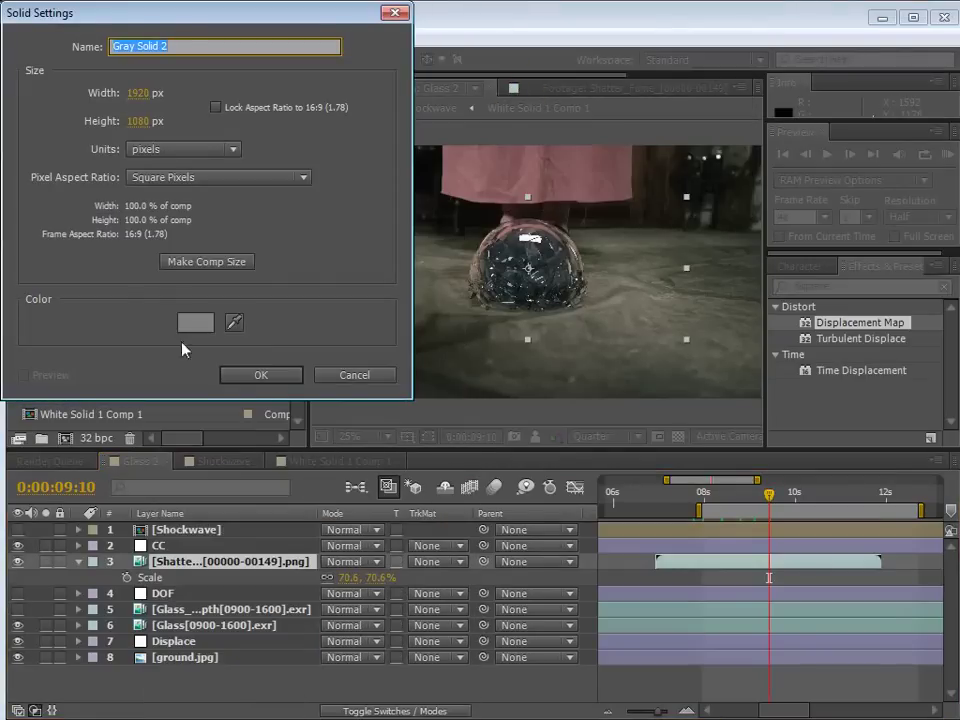
{"action": "type", "text": "Lens Flare"}
{"action": "key", "text": "Return"}
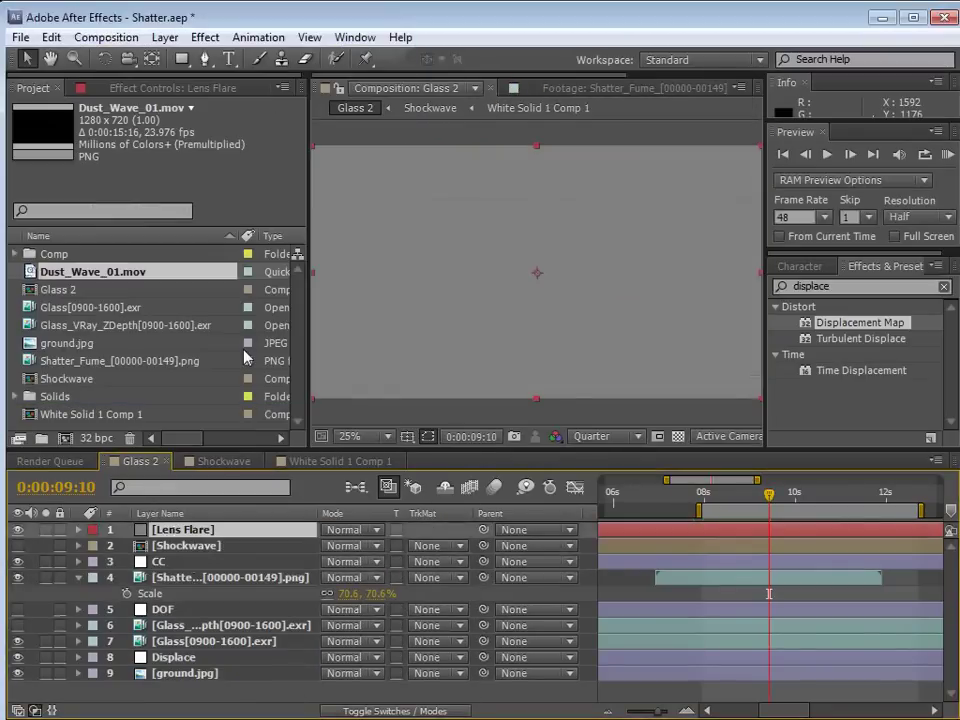
Apply the Optical Flares effect to the Lens Flare solid and place the flare at 600, 600.
{"action": "left_click", "coordinate": [850, 286]}
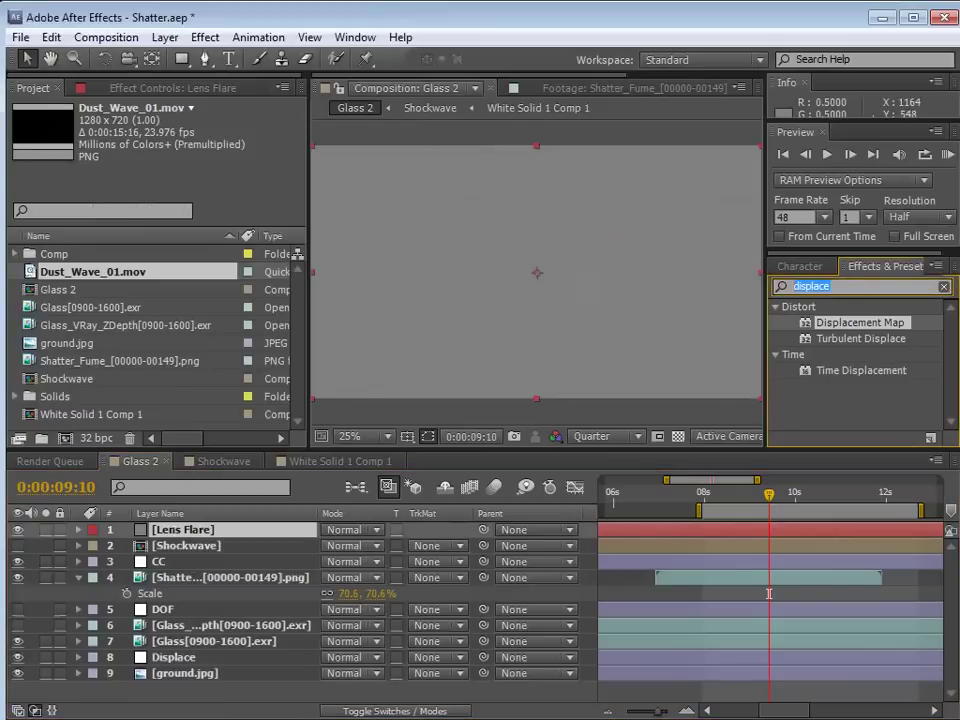
{"action": "type", "text": "optical"}
{"action": "left_click", "coordinate": [850, 324]}
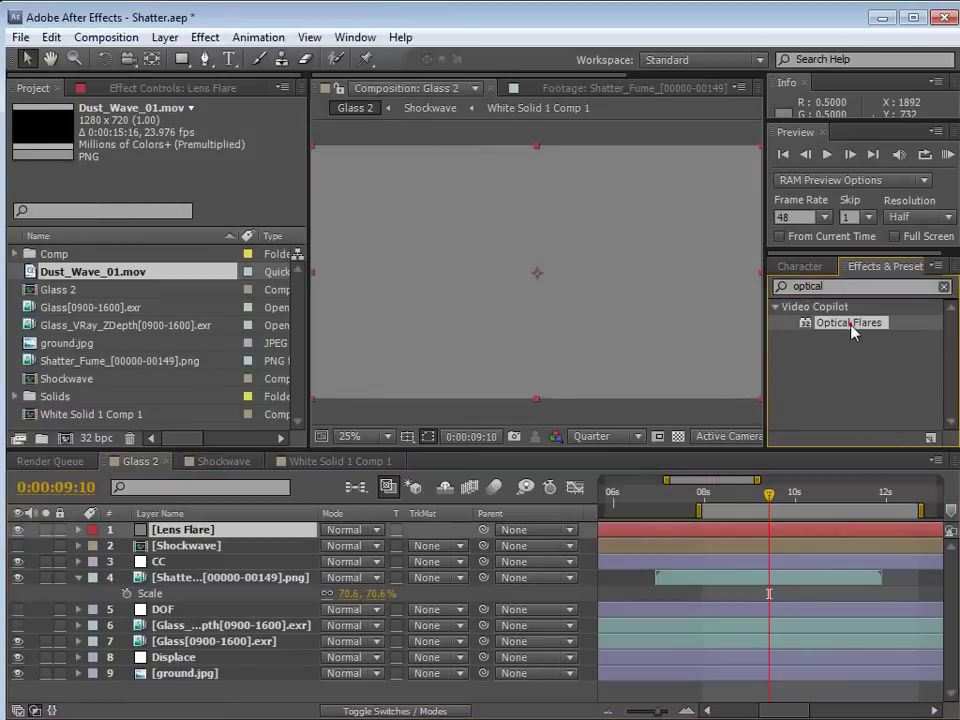
{"action": "left_click_drag", "start_coordinate": [676, 533], "coordinate": [675, 530]}
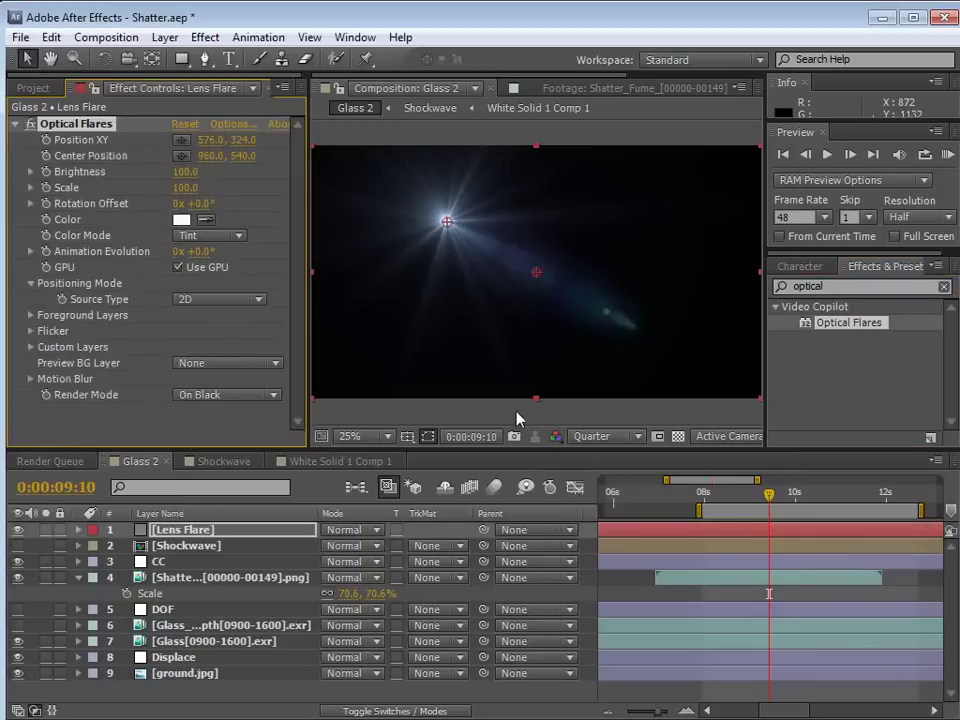
{"action": "left_click_drag", "start_coordinate": [449, 226], "coordinate": [452, 286]}
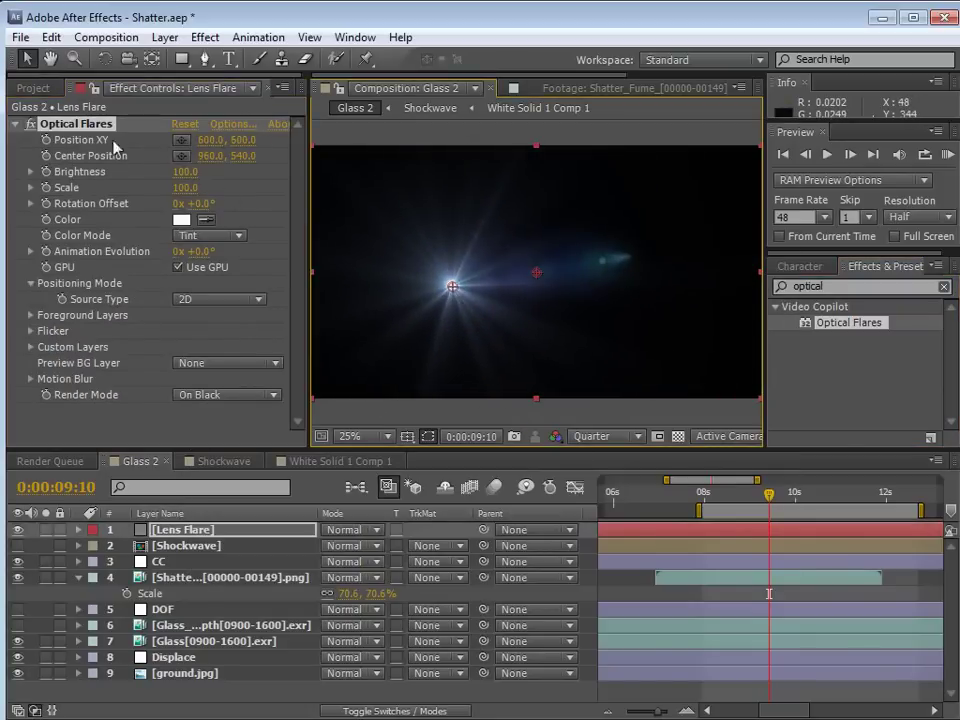
Load the Crazy Light preset from the Light collection in the Optical Flares options and widen the preview area.
{"action": "left_click", "coordinate": [229, 124]}
{"action": "scroll", "coordinate": [940, 272], "scroll_direction": "down", "scroll_amount": 1}
{"action": "double_click", "coordinate": [791, 375]}
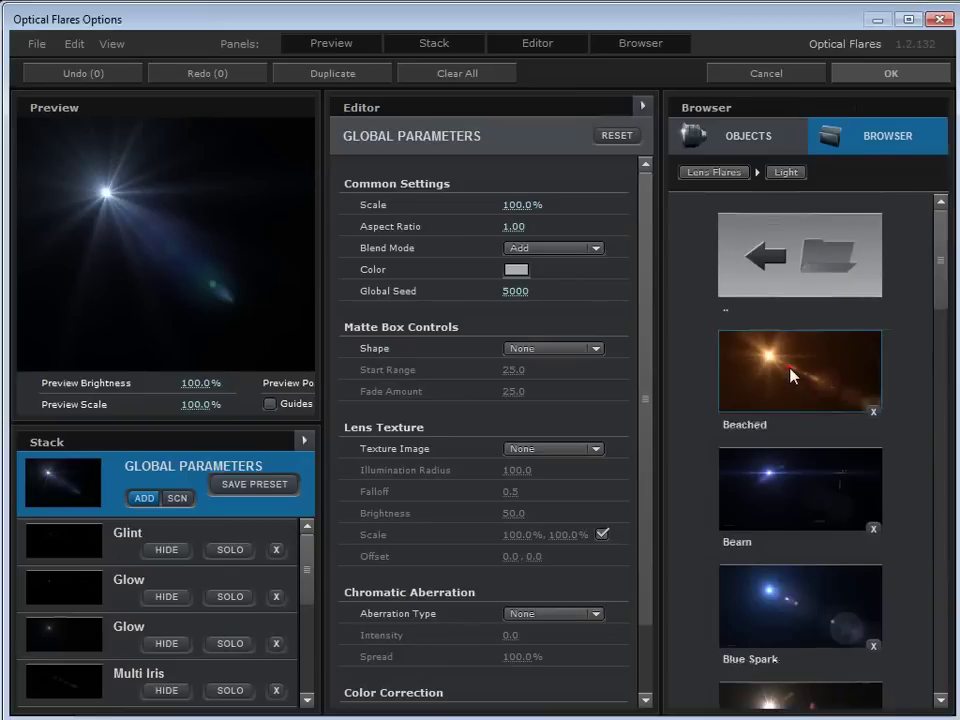
{"action": "scroll", "coordinate": [941, 272], "scroll_direction": "down", "scroll_amount": 1}
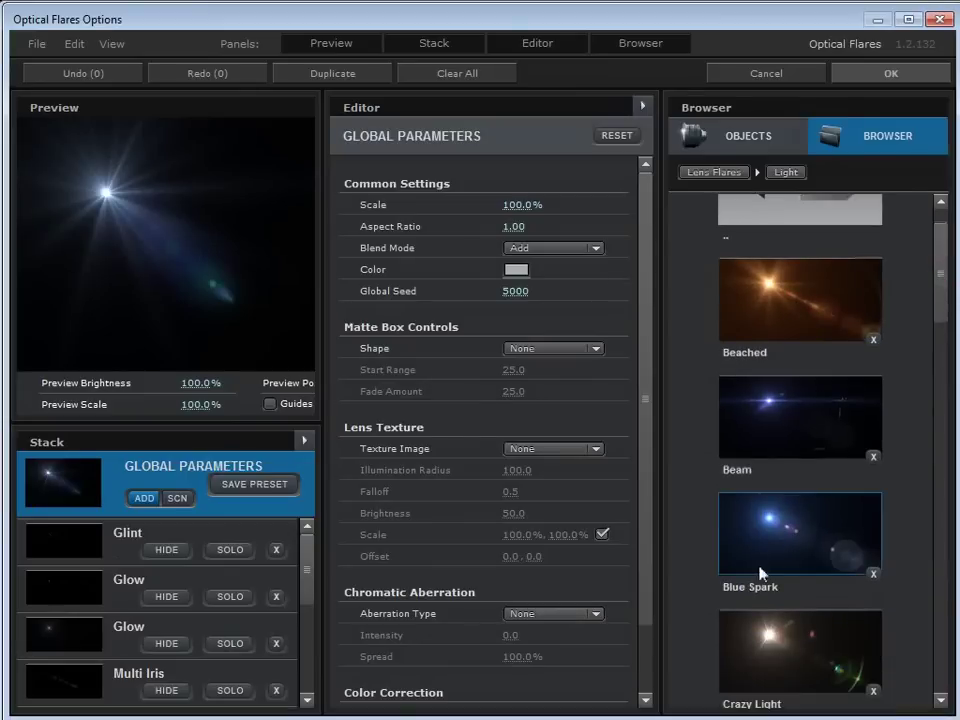
{"action": "left_click", "coordinate": [780, 639]}
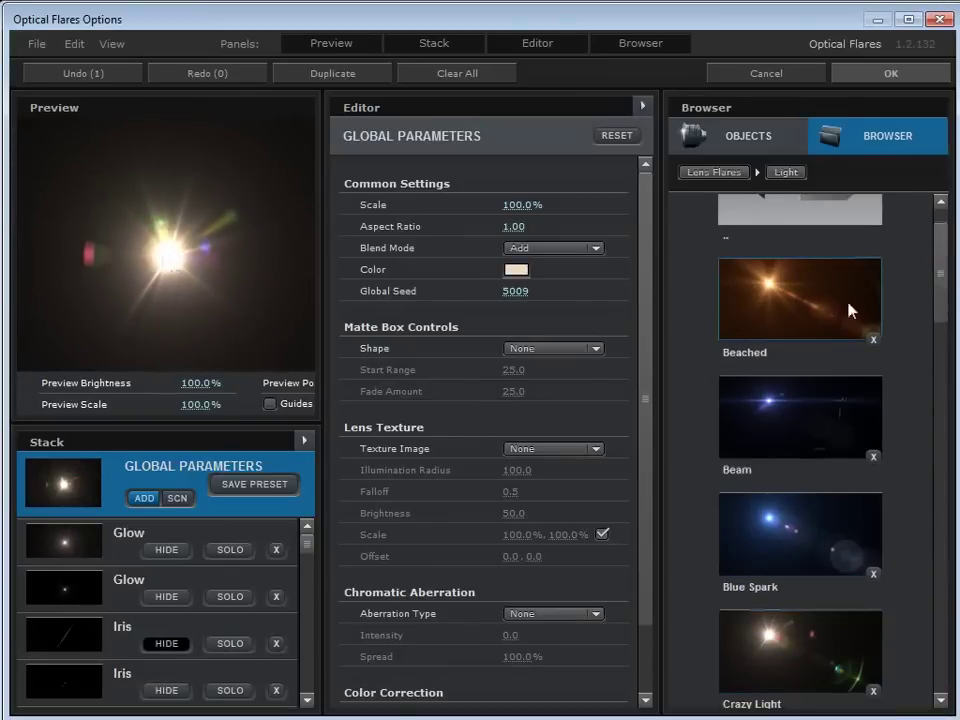
{"action": "scroll", "coordinate": [945, 328], "scroll_direction": "down", "scroll_amount": 4}
{"action": "left_click_drag", "start_coordinate": [934, 403], "coordinate": [924, 472]}
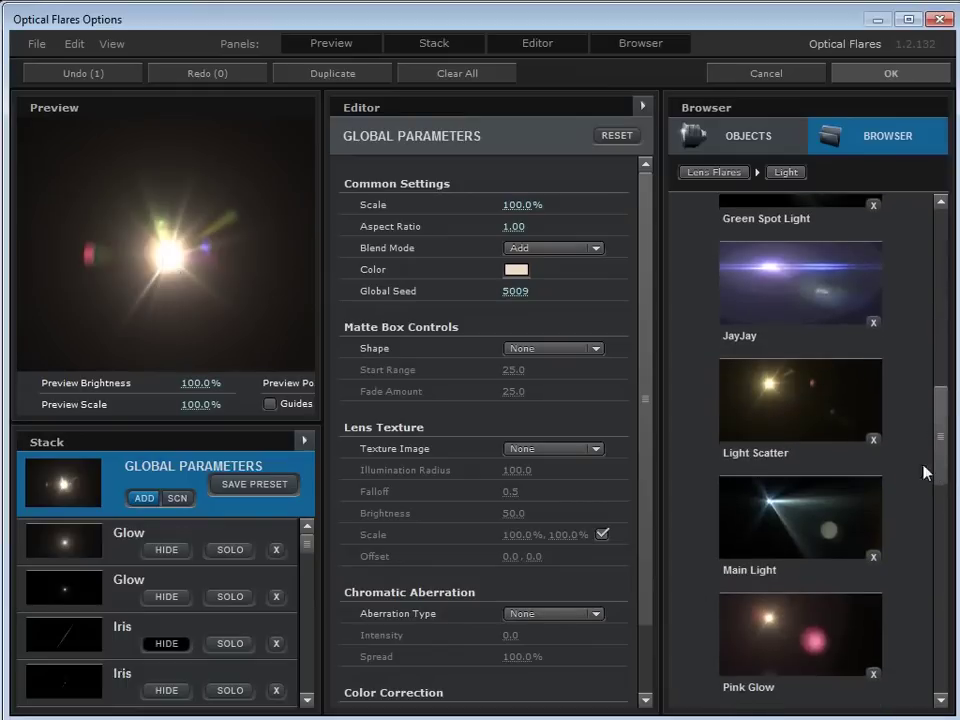
{"action": "left_click", "coordinate": [168, 263]}
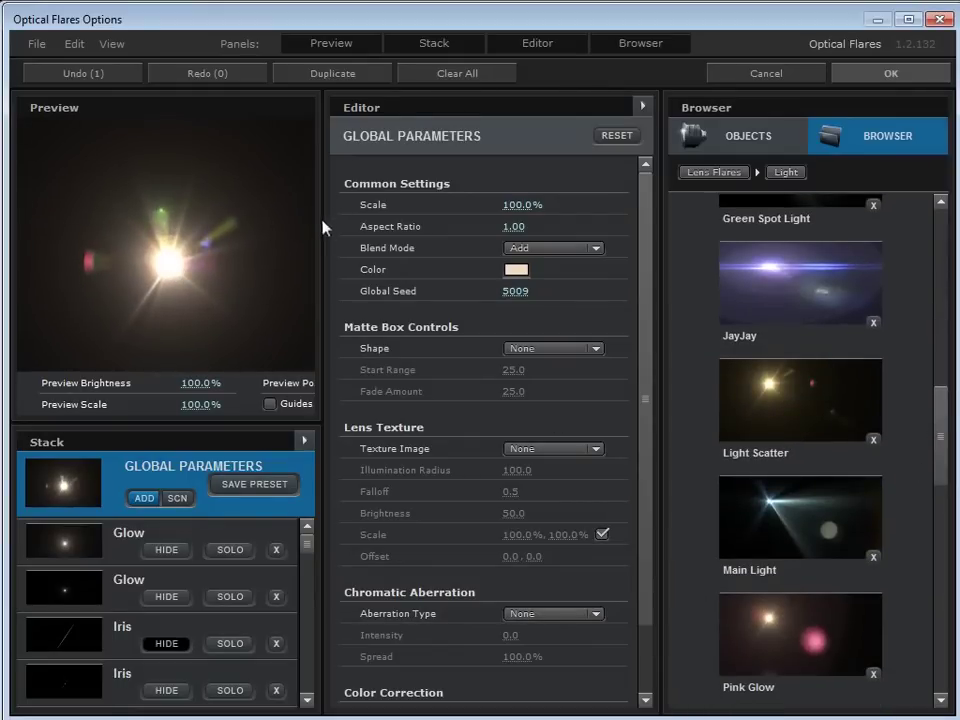
{"action": "left_click_drag", "start_coordinate": [323, 221], "coordinate": [363, 221]}
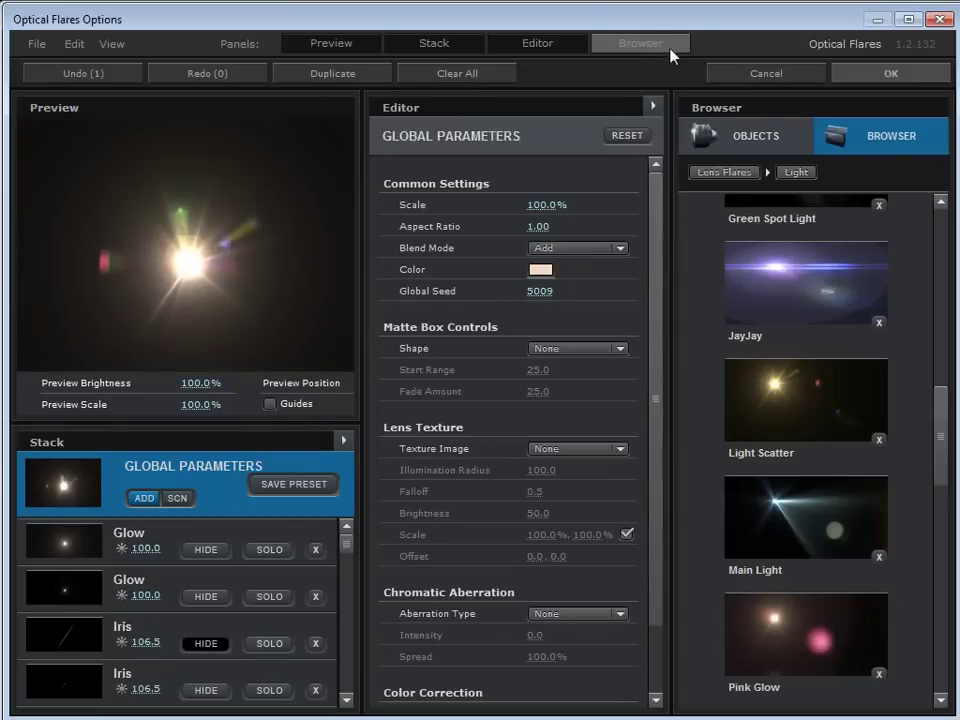
Add the basic Lens Orbs object to the flare and test it around the preview.
{"action": "left_click", "coordinate": [742, 132]}
{"action": "left_click_drag", "start_coordinate": [940, 262], "coordinate": [944, 617]}
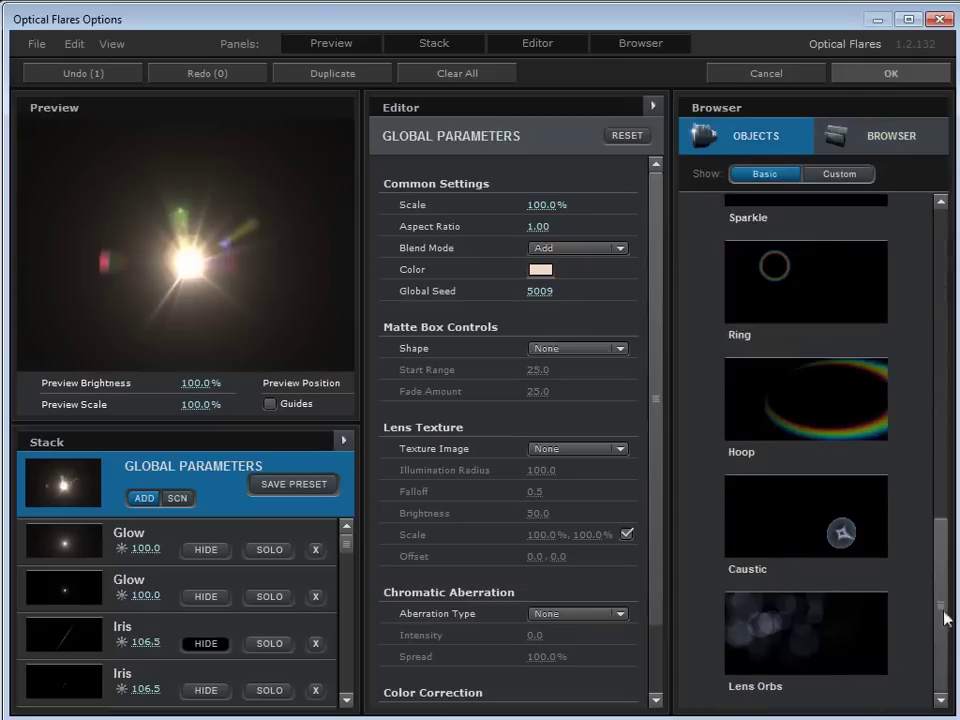
{"action": "left_click", "coordinate": [800, 635]}
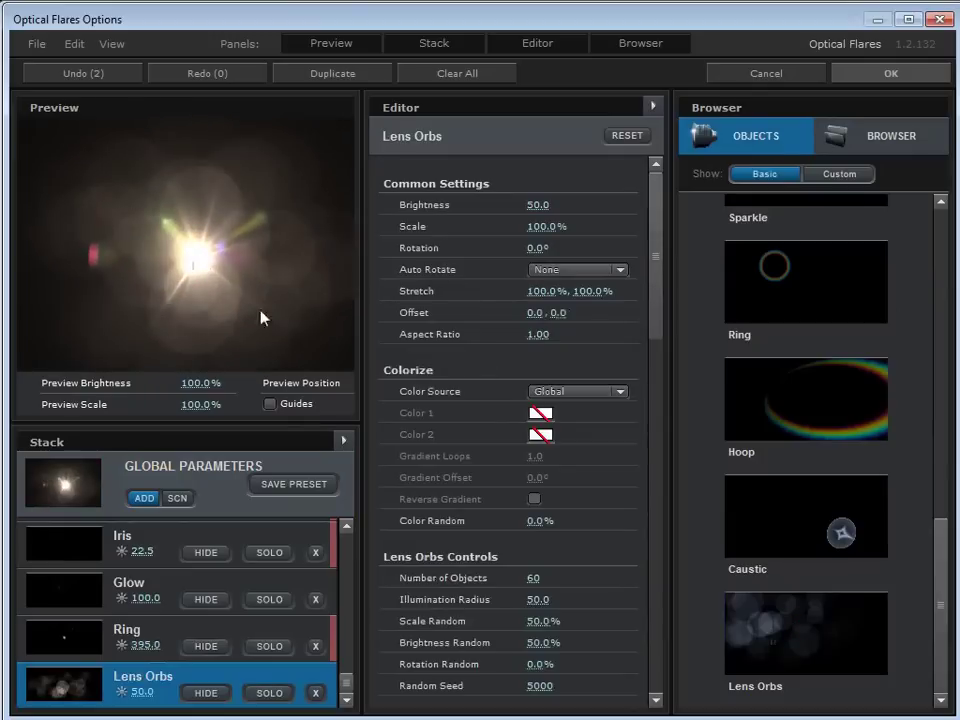
{"action": "left_click_drag", "start_coordinate": [220, 262], "coordinate": [227, 203]}
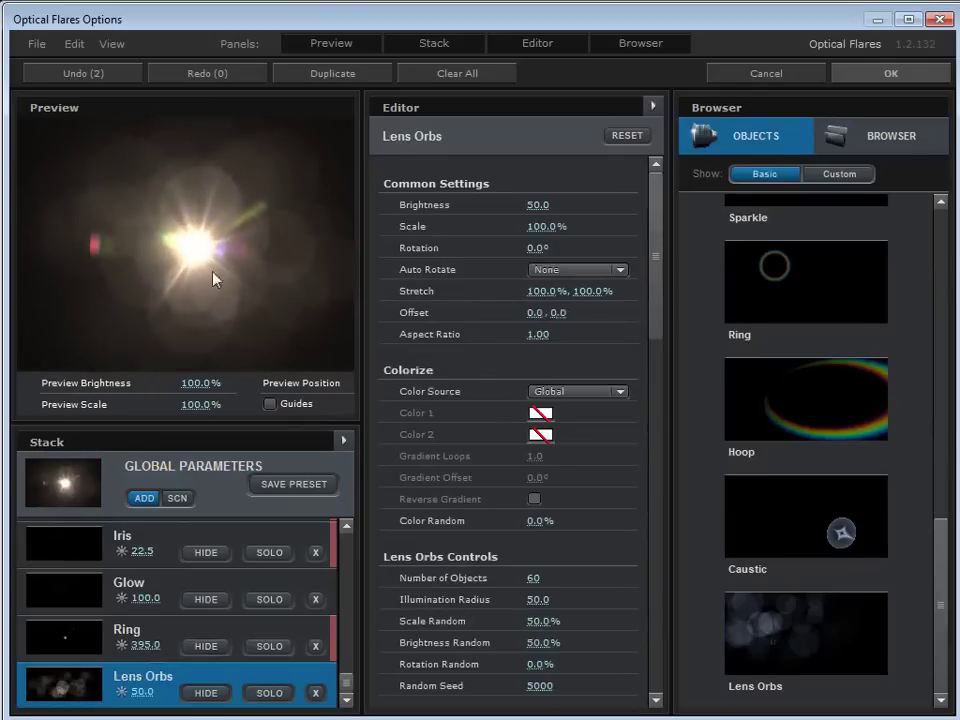
Set the flare's global lens texture image to Dirty, test it in the preview and accept the flare design.
{"action": "left_click", "coordinate": [209, 469]}
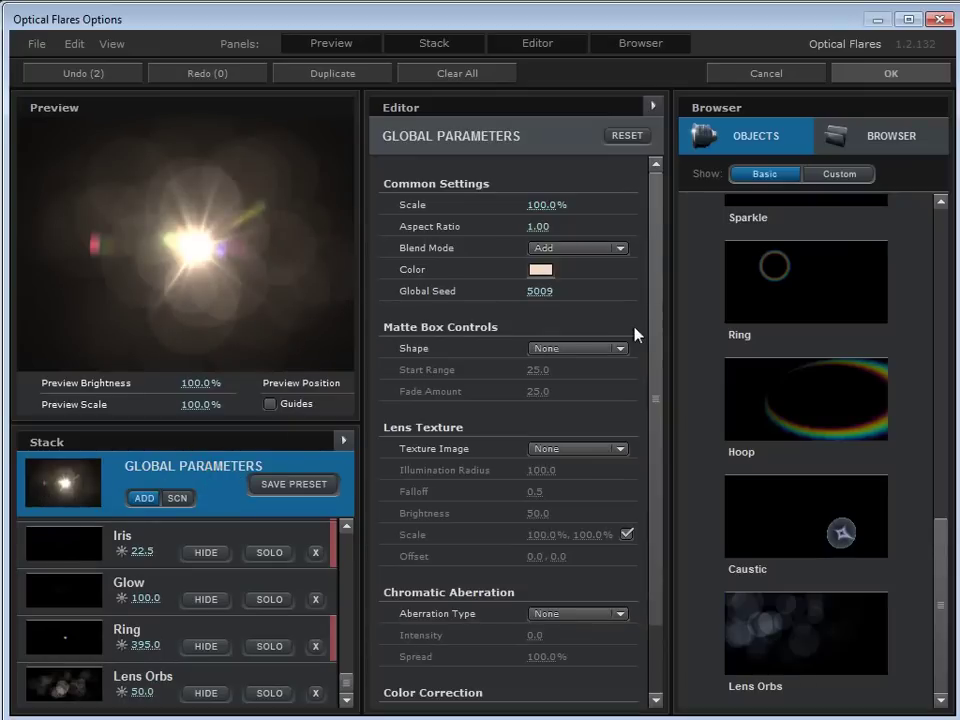
{"action": "left_click", "coordinate": [576, 449]}
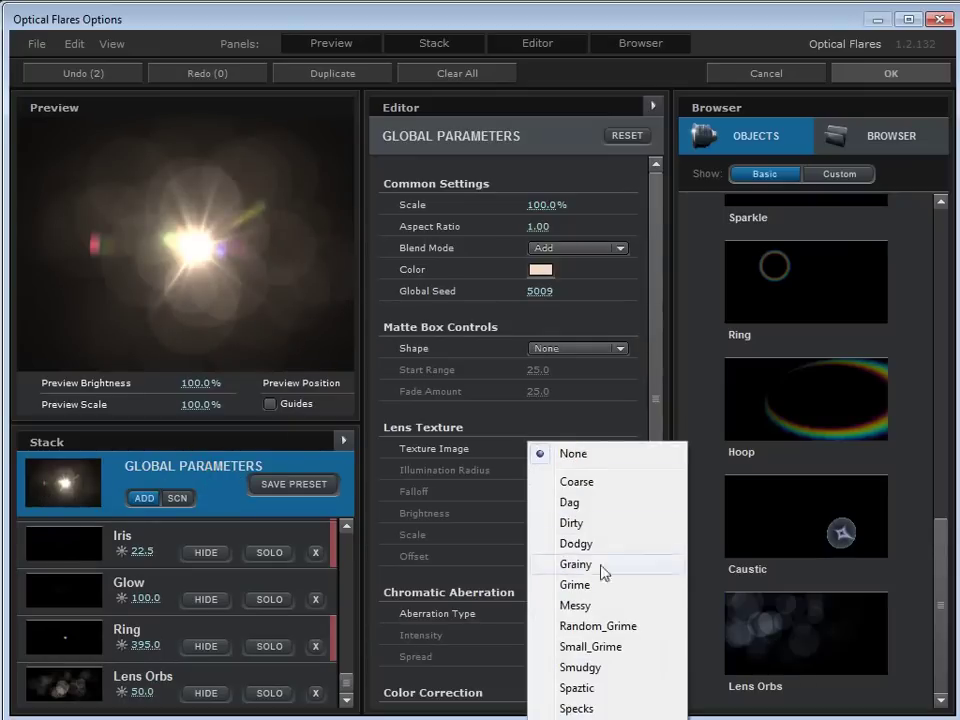
{"action": "left_click", "coordinate": [575, 522]}
{"action": "mouse_move", "coordinate": [190, 250]}
{"action": "left_mouse_down"}
{"action": "mouse_move", "coordinate": [214, 236]}
{"action": "mouse_move", "coordinate": [193, 266]}
{"action": "mouse_move", "coordinate": [212, 323]}
{"action": "mouse_move", "coordinate": [242, 208]}
{"action": "mouse_move", "coordinate": [212, 251]}
{"action": "mouse_move", "coordinate": [210, 240]}
{"action": "mouse_move", "coordinate": [154, 285]}
{"action": "mouse_move", "coordinate": [118, 334]}
{"action": "mouse_move", "coordinate": [205, 265]}
{"action": "mouse_move", "coordinate": [195, 244]}
{"action": "mouse_move", "coordinate": [212, 326]}
{"action": "mouse_move", "coordinate": [197, 259]}
{"action": "left_mouse_up"}
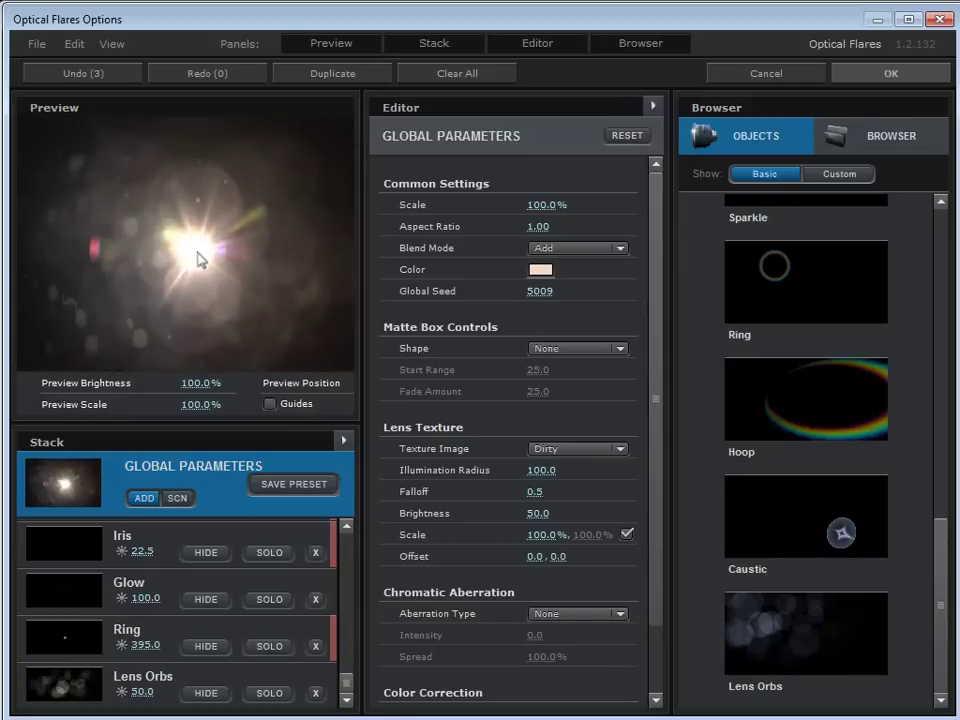
{"action": "mouse_move", "coordinate": [197, 259]}
{"action": "left_mouse_down"}
{"action": "mouse_move", "coordinate": [99, 274]}
{"action": "mouse_move", "coordinate": [208, 266]}
{"action": "mouse_move", "coordinate": [193, 261]}
{"action": "mouse_move", "coordinate": [204, 246]}
{"action": "mouse_move", "coordinate": [204, 343]}
{"action": "mouse_move", "coordinate": [191, 235]}
{"action": "left_mouse_up"}
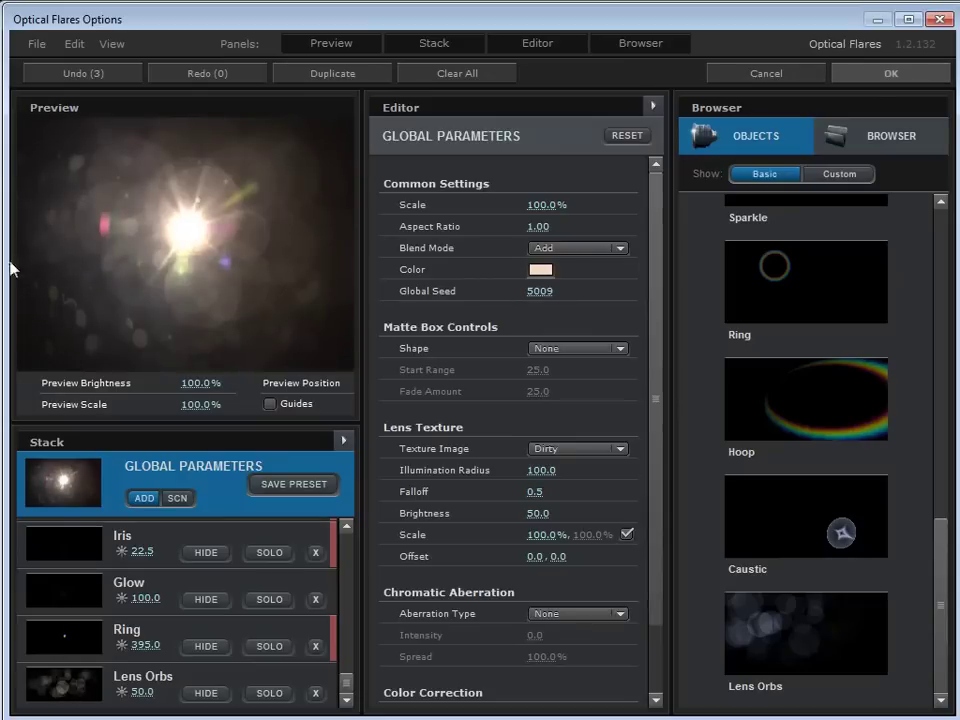
{"action": "left_click_drag", "start_coordinate": [221, 240], "coordinate": [324, 207]}
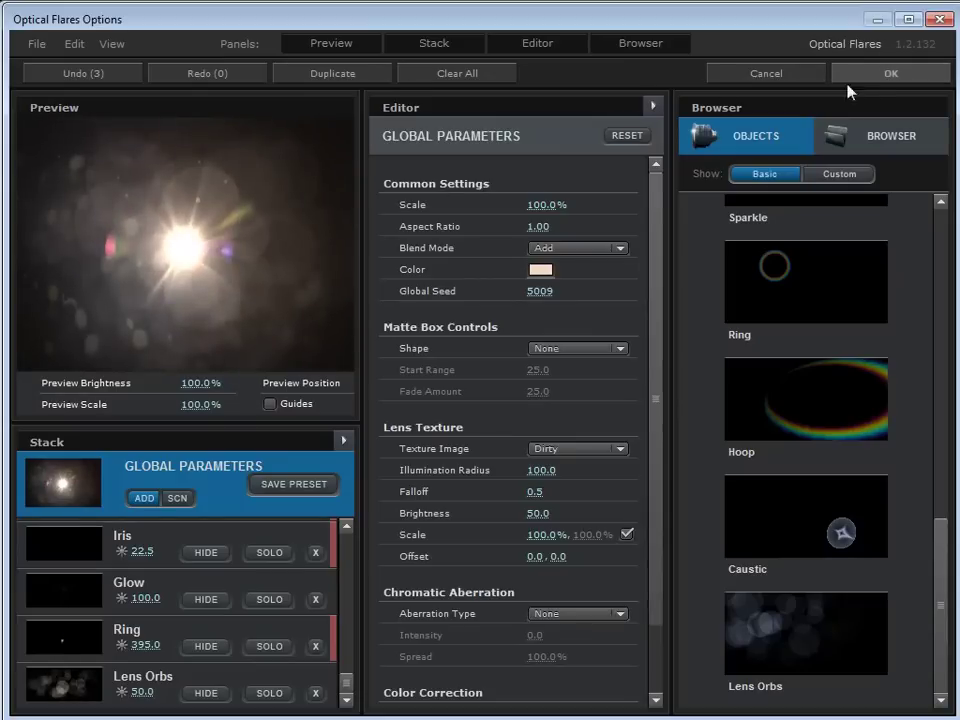
{"action": "left_click", "coordinate": [885, 78]}
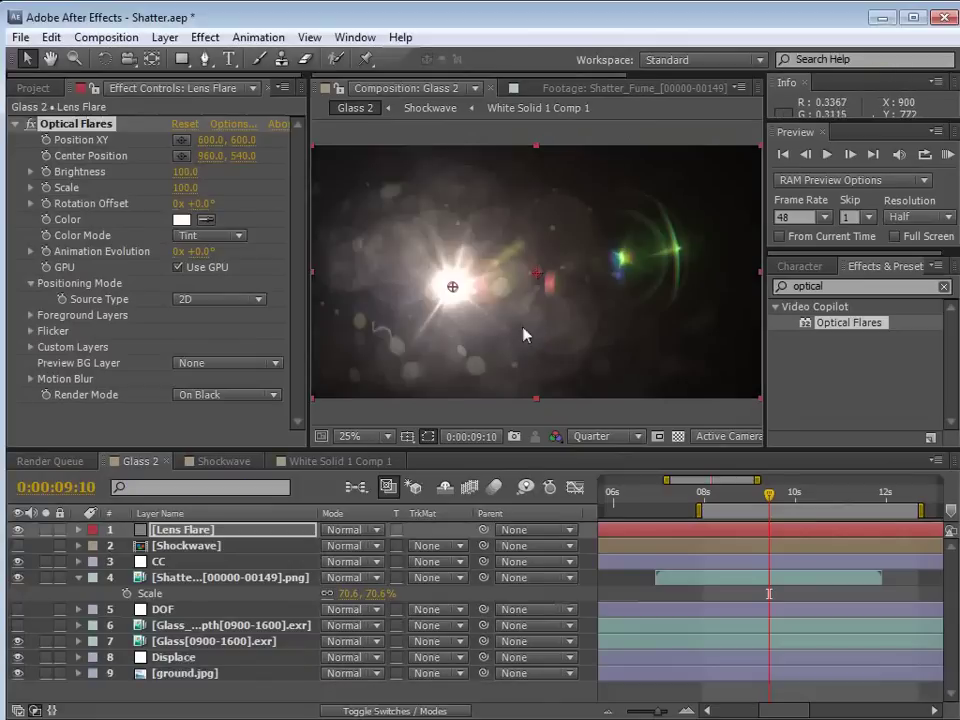
Set the Lens Flare layer's blending mode to Add and position the flare at the ball's base, at 916, 676.
{"action": "left_click_drag", "start_coordinate": [452, 288], "coordinate": [535, 281]}
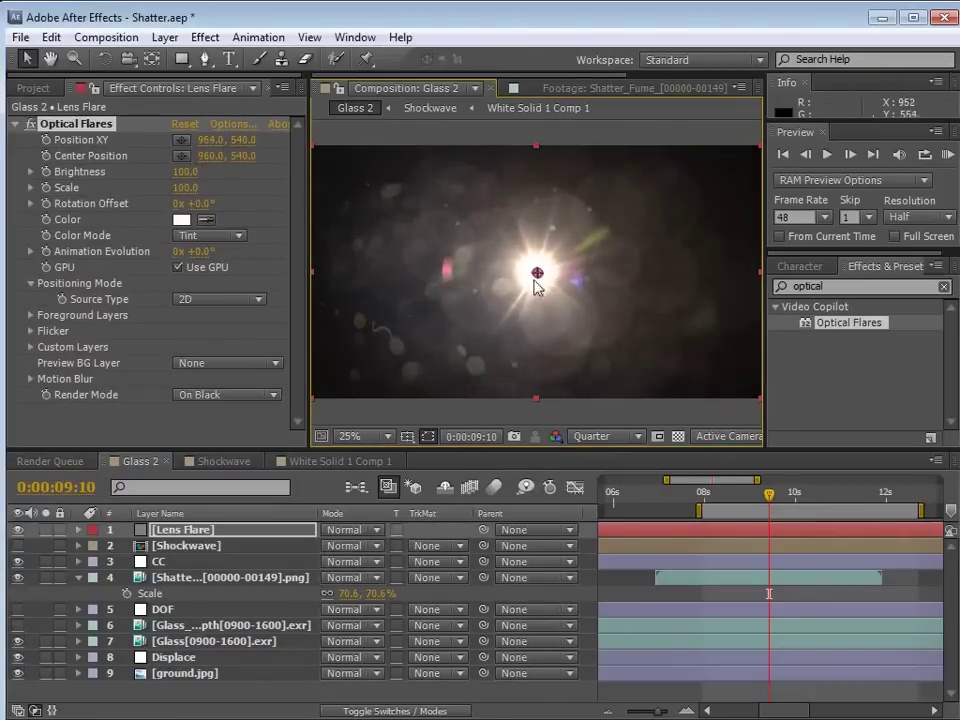
{"action": "left_click", "coordinate": [236, 529]}
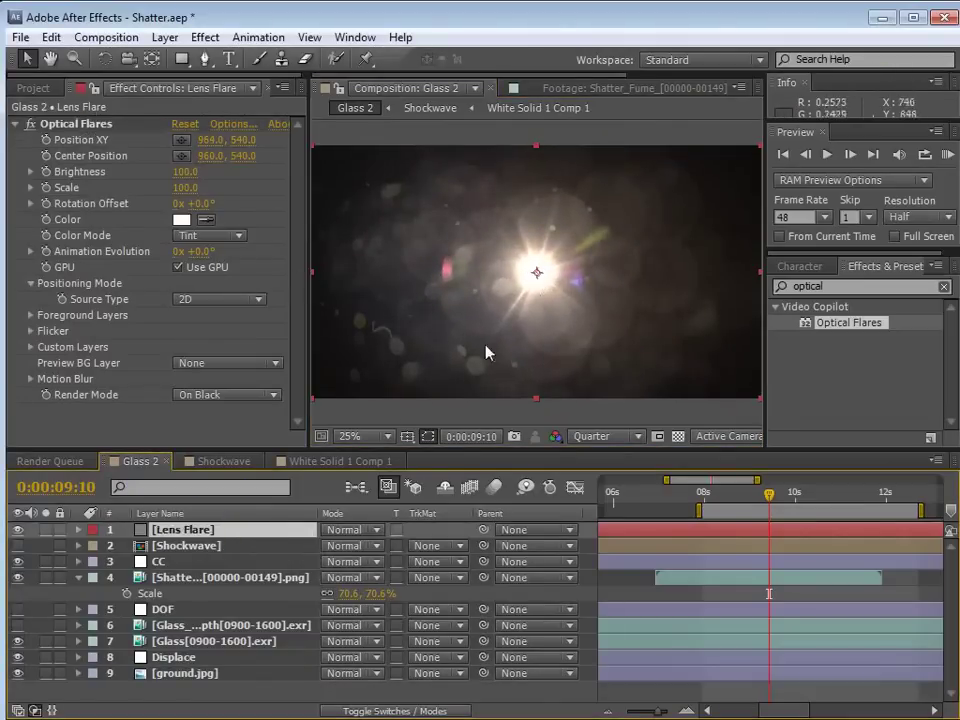
{"action": "left_click", "coordinate": [17, 530]}
{"action": "left_click", "coordinate": [17, 530]}
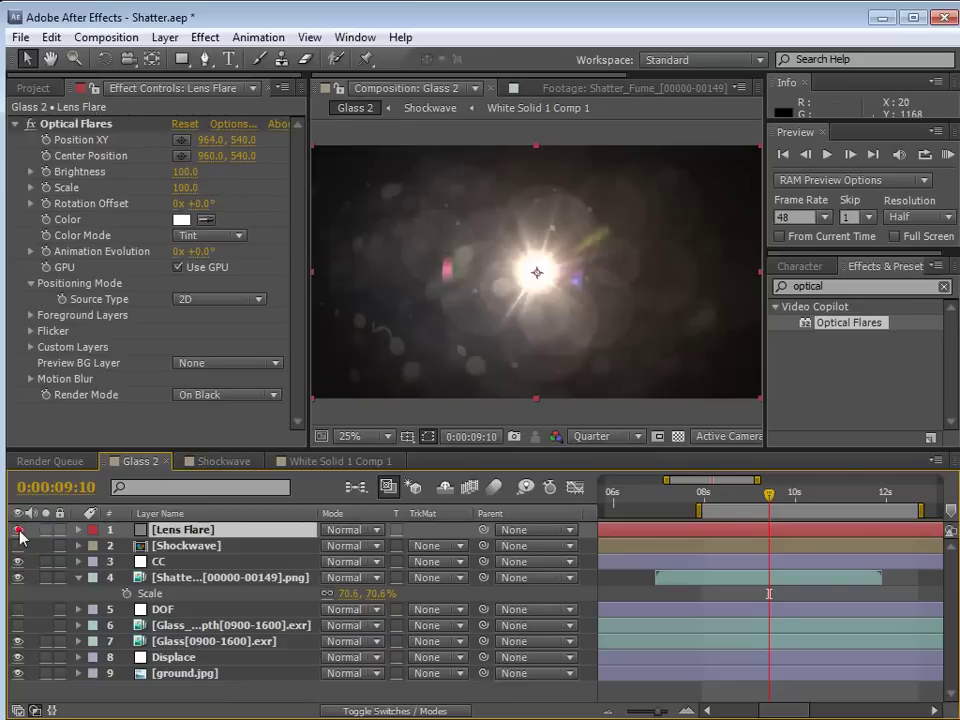
{"action": "left_click", "coordinate": [365, 530]}
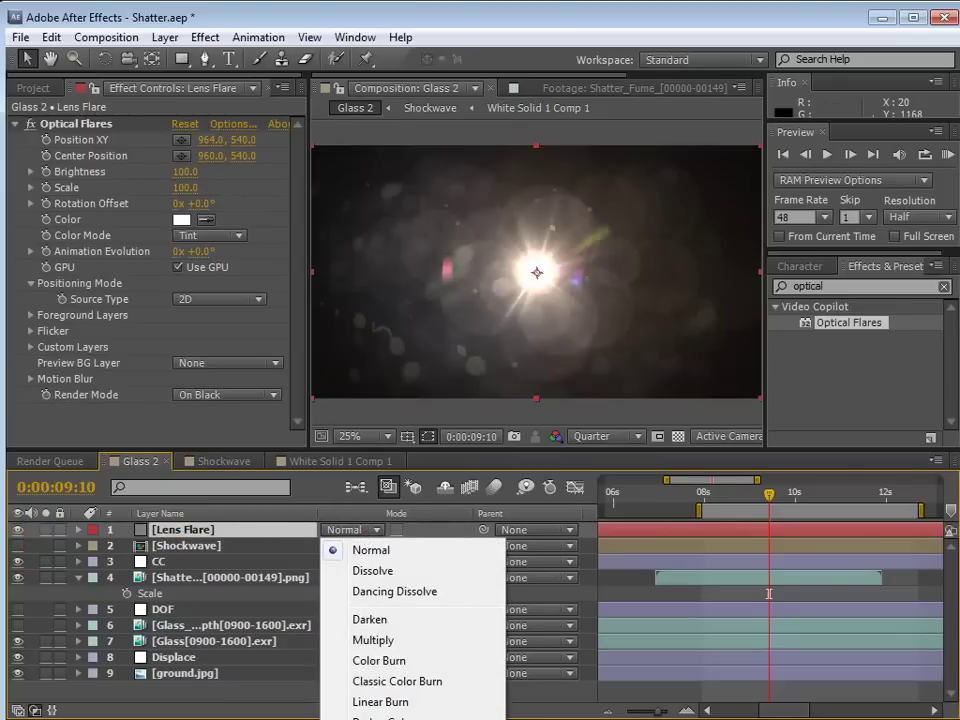
{"action": "left_click", "coordinate": [365, 719]}
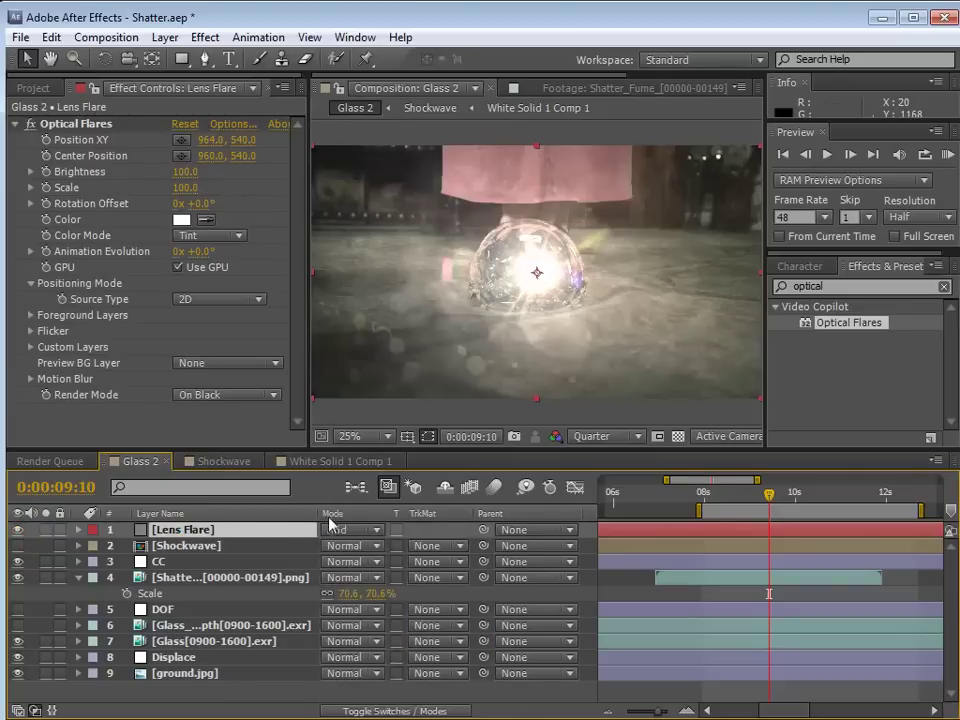
{"action": "left_click", "coordinate": [82, 123]}
{"action": "left_click_drag", "start_coordinate": [537, 272], "coordinate": [528, 307]}
Keyframe the flare's Brightness at 100 at 0:00:08:23 and at 0 at 0:00:08:14.
{"action": "left_click_drag", "start_coordinate": [755, 502], "coordinate": [748, 495]}
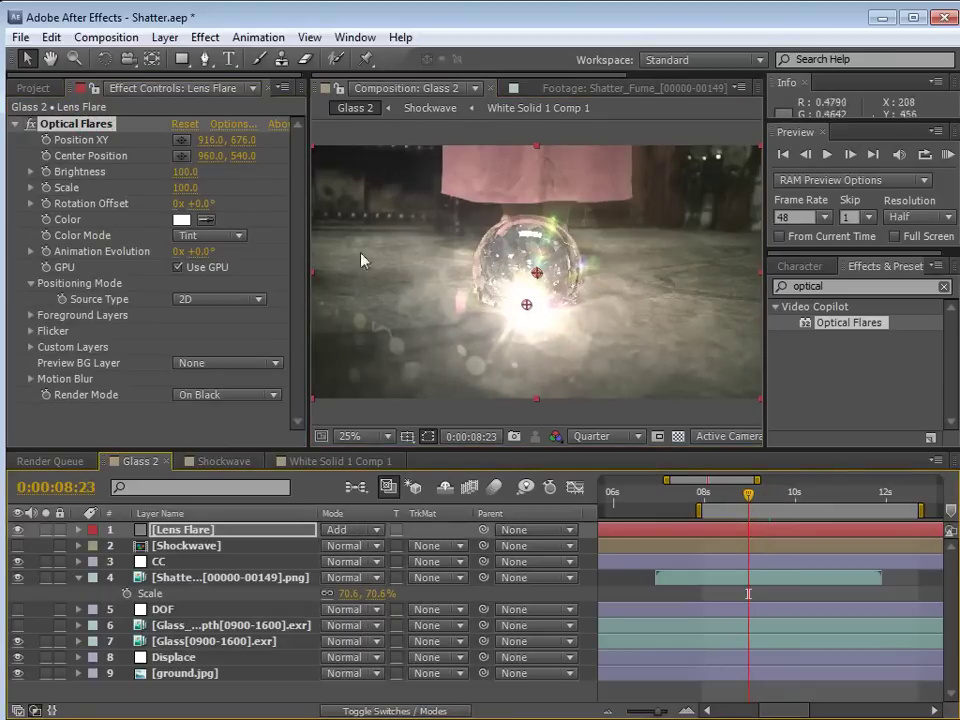
{"action": "left_click", "coordinate": [47, 171]}
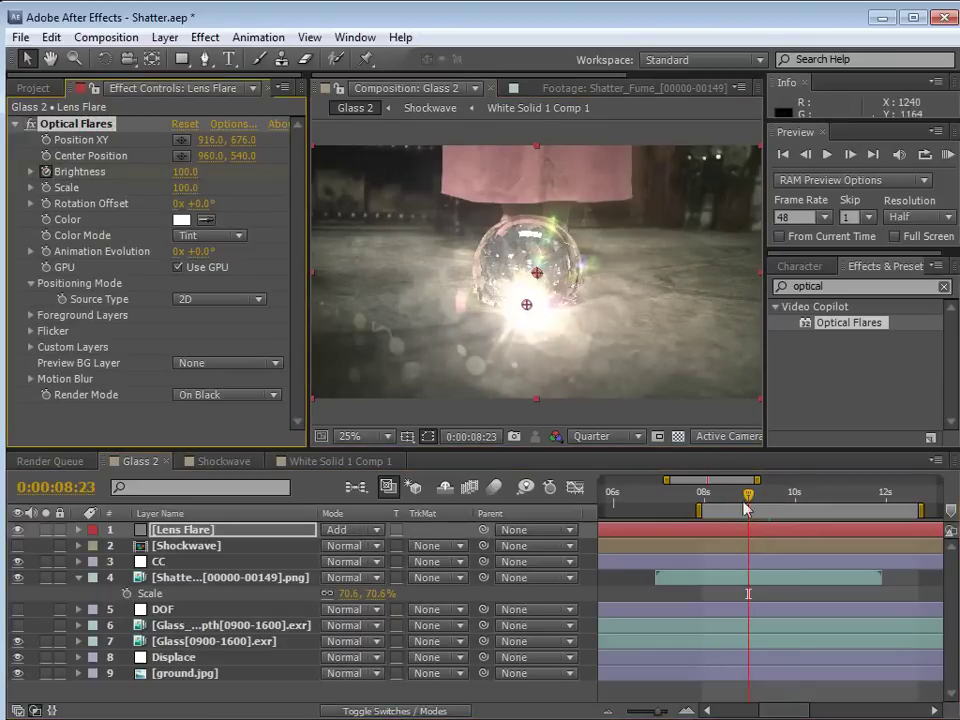
{"action": "left_click_drag", "start_coordinate": [747, 500], "coordinate": [730, 500]}
{"action": "left_click", "coordinate": [185, 171]}
{"action": "type", "text": "0"}
{"action": "key", "text": "Return"}
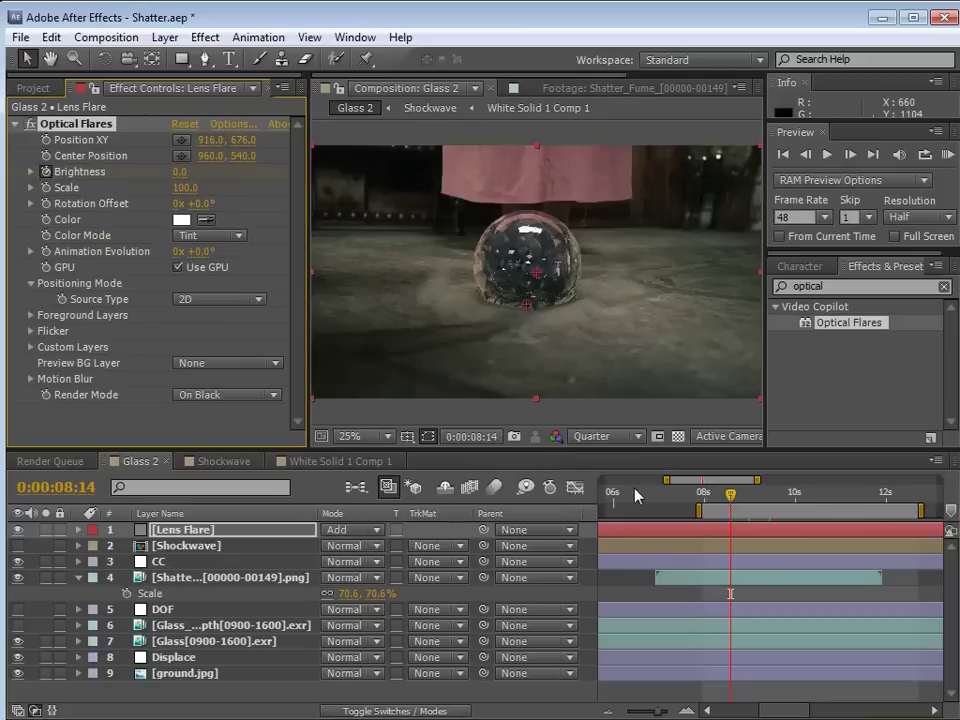
Reveal the Lens Flare's two Brightness keyframes and shift them slightly earlier, to about 8:11 and 8:20.
{"action": "key", "text": "u"}
{"action": "key", "text": "="}
{"action": "key", "text": "="}
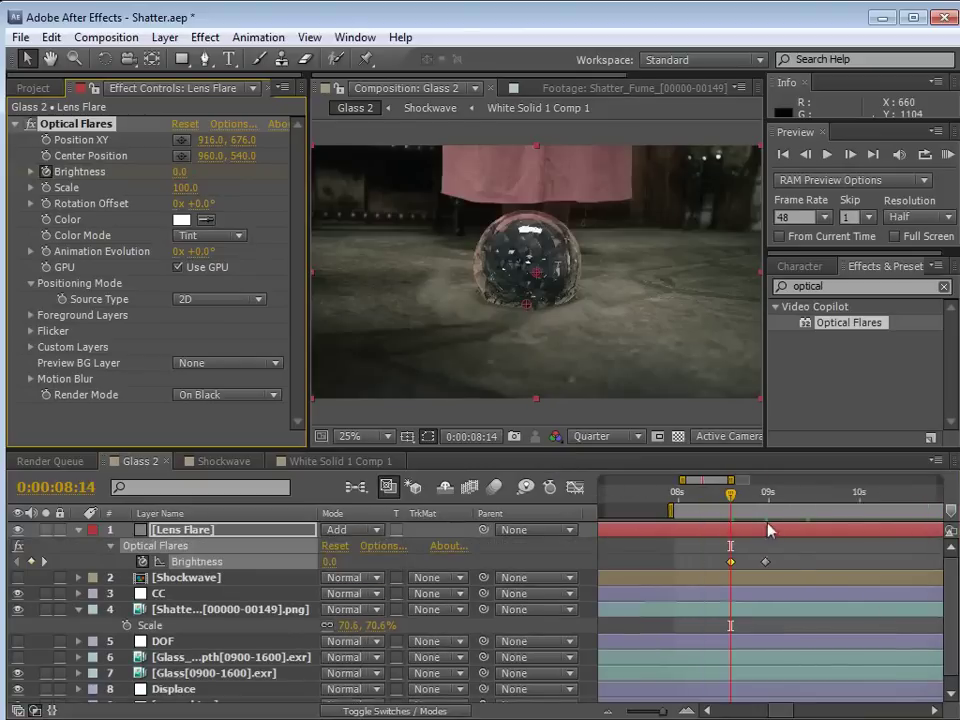
{"action": "left_click_drag", "start_coordinate": [716, 496], "coordinate": [734, 532]}
{"action": "left_click", "coordinate": [100, 123]}
{"action": "left_click", "coordinate": [755, 494]}
{"action": "left_click", "coordinate": [788, 496]}
{"action": "scroll", "coordinate": [862, 507], "scroll_direction": "down", "scroll_amount": 2, "text": "alt"}
Add a Brightness keyframe of 0 at 0:00:09:18 and move it out to about 10:04 for a slower fade.
{"action": "left_click", "coordinate": [862, 507]}
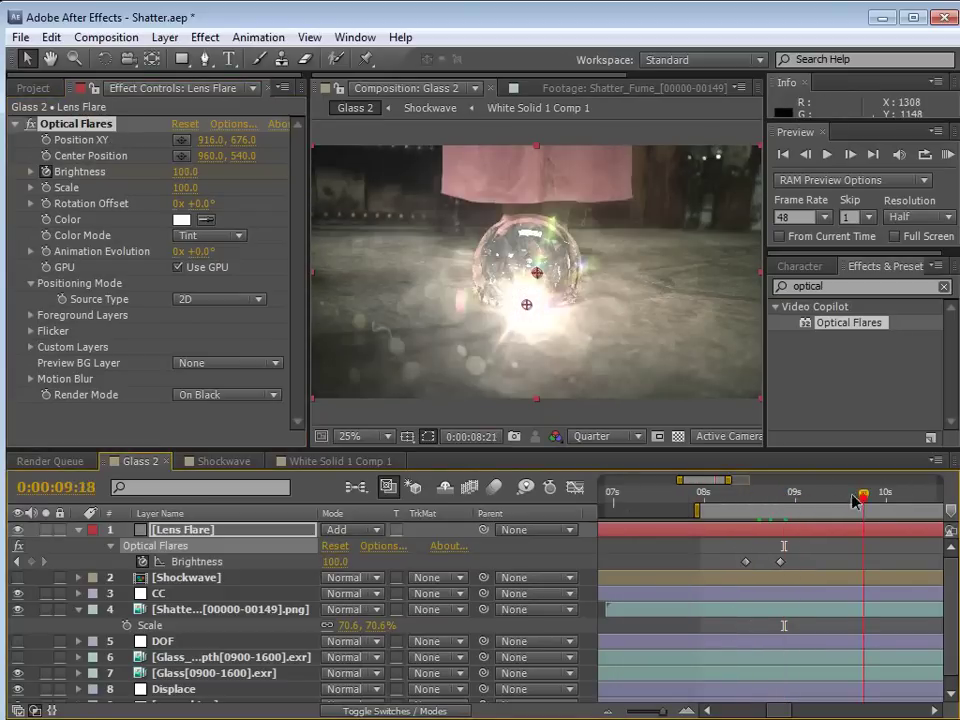
{"action": "left_click", "coordinate": [185, 171]}
{"action": "type", "text": "0"}
{"action": "key", "text": "Return"}
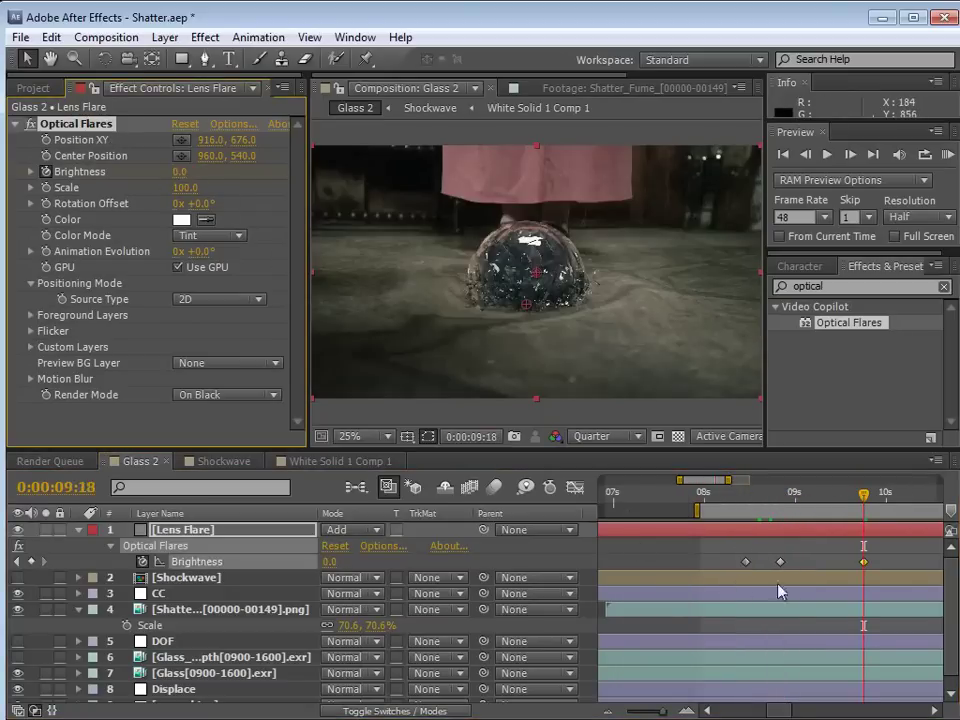
{"action": "scroll", "coordinate": [857, 561], "scroll_direction": "down", "scroll_amount": 2, "text": "alt"}
{"action": "left_click_drag", "start_coordinate": [853, 562], "coordinate": [864, 563]}
{"action": "scroll", "coordinate": [857, 500], "scroll_direction": "up", "scroll_amount": 3, "text": "alt"}
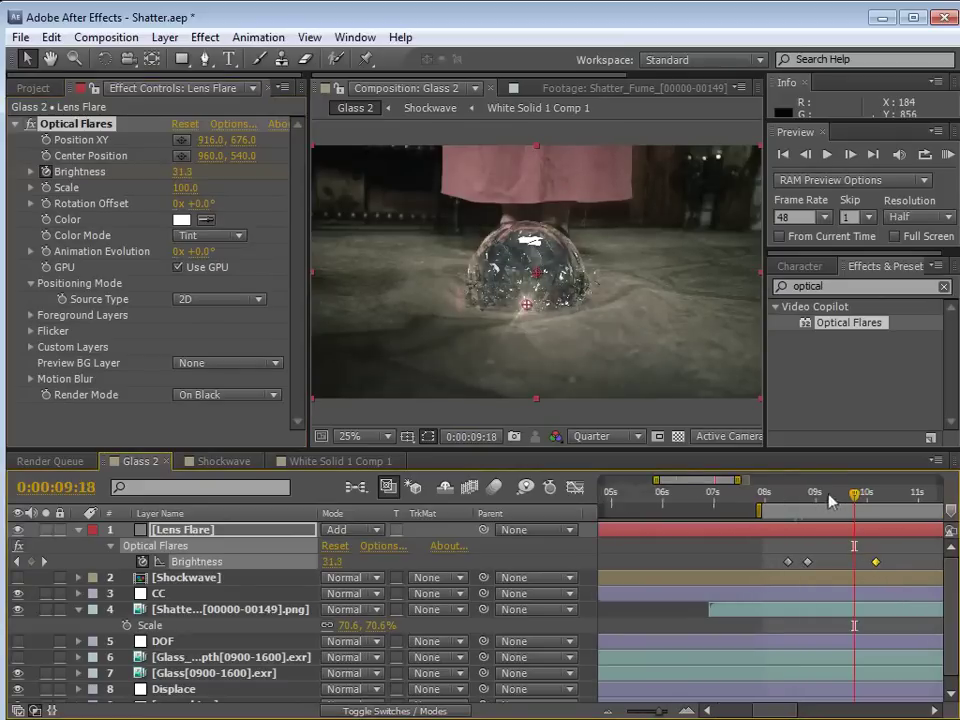
Apply a Curves effect to the Lens Flare layer and slightly lower its midtones, judging the flash at 0:00:09:07.
{"action": "left_click", "coordinate": [808, 495]}
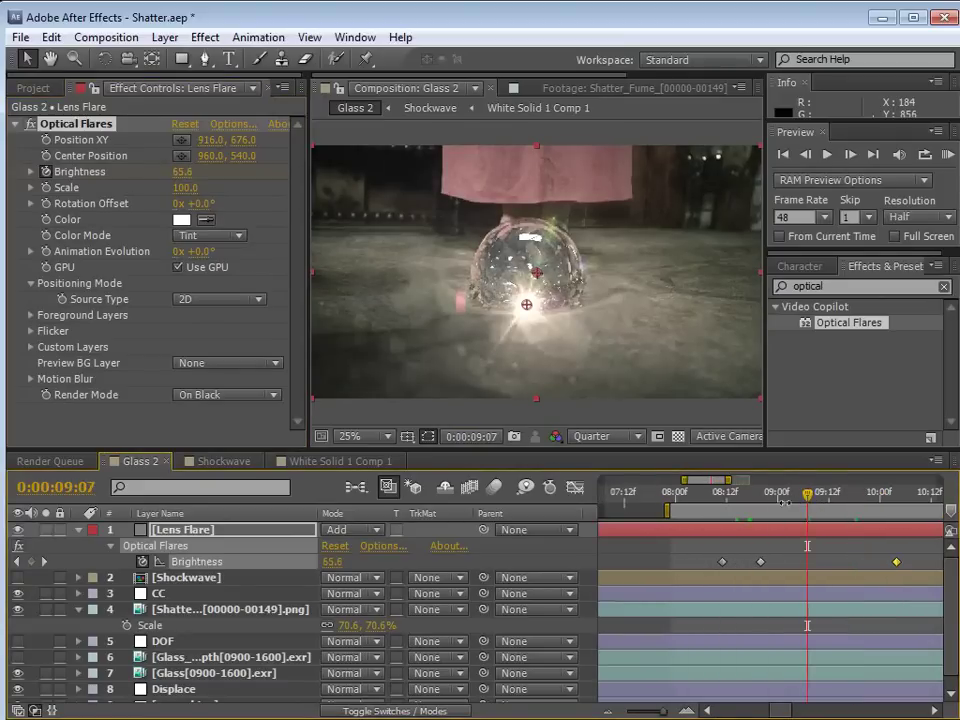
{"action": "left_click", "coordinate": [759, 537]}
{"action": "left_click", "coordinate": [205, 37]}
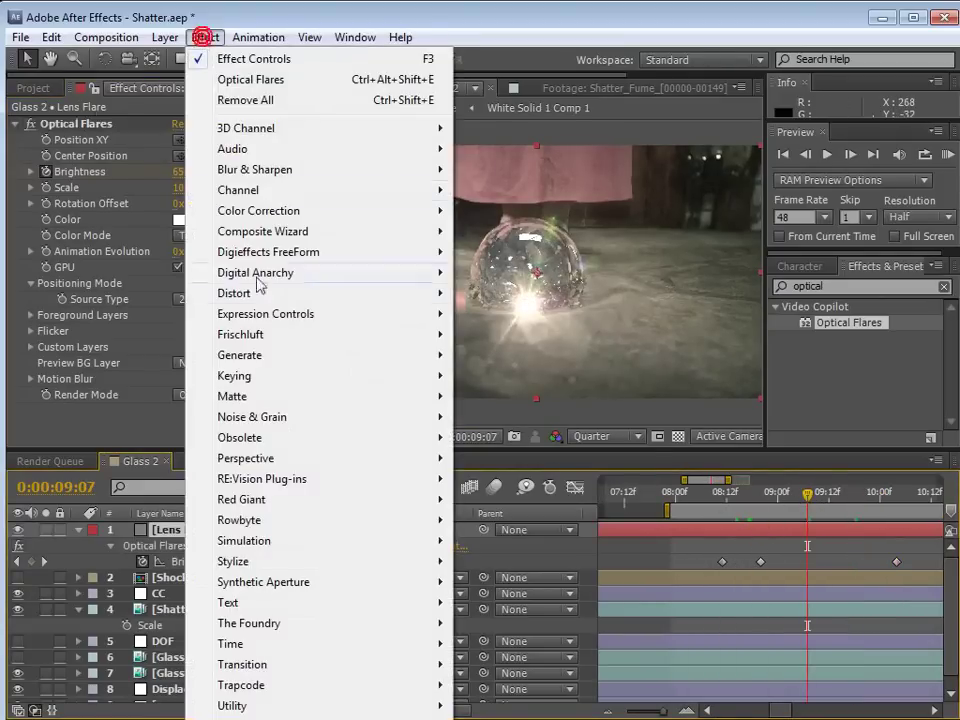
{"action": "mouse_move", "coordinate": [265, 210]}
{"action": "left_click", "coordinate": [478, 535]}
{"action": "mouse_move", "coordinate": [129, 355]}
{"action": "left_mouse_down"}
{"action": "mouse_move", "coordinate": [139, 374]}
{"action": "mouse_move", "coordinate": [124, 370]}
{"action": "left_mouse_up"}
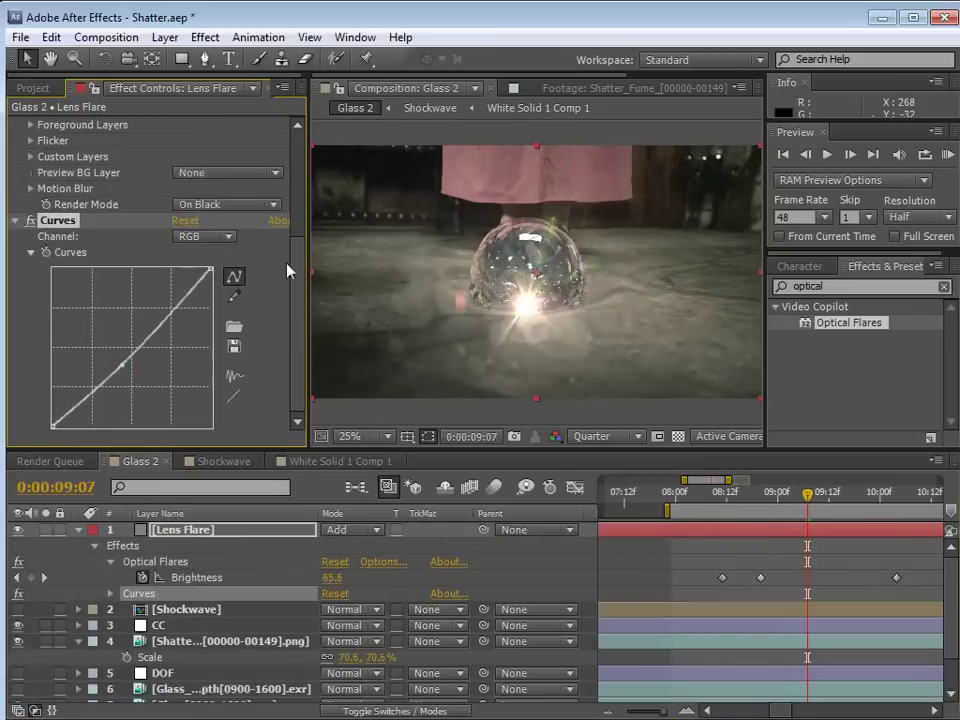
Tint the Optical Flares color to a pale warm orange, about FFEEDE.
{"action": "scroll", "coordinate": [288, 270], "scroll_direction": "up", "scroll_amount": 5}
{"action": "left_click", "coordinate": [185, 219]}
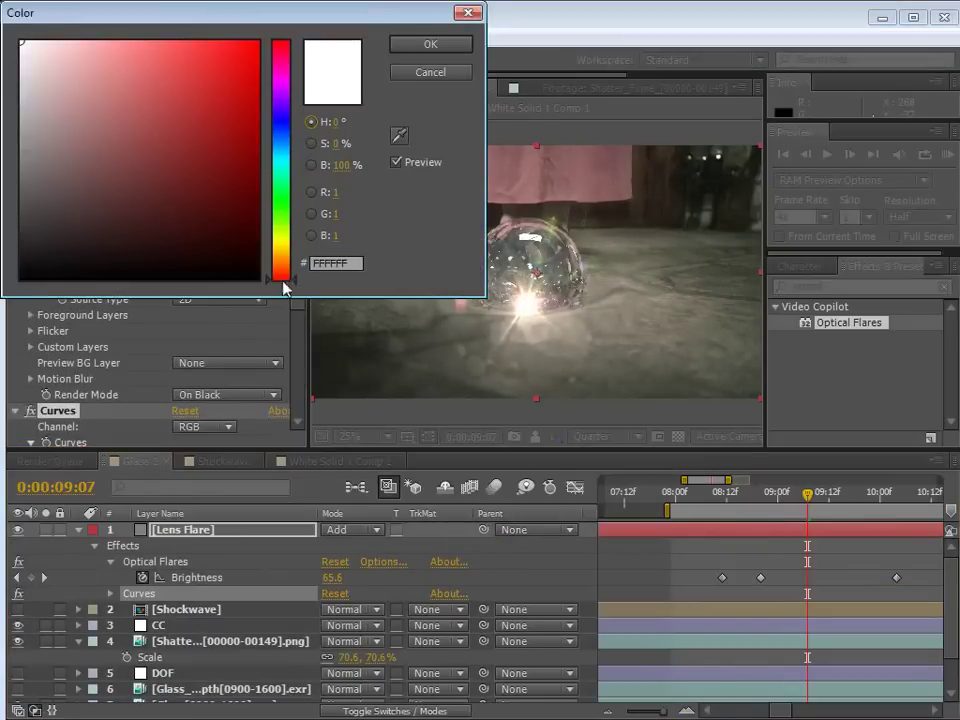
{"action": "left_click_drag", "start_coordinate": [283, 283], "coordinate": [279, 263]}
{"action": "mouse_move", "coordinate": [95, 80]}
{"action": "left_mouse_down"}
{"action": "mouse_move", "coordinate": [103, 56]}
{"action": "mouse_move", "coordinate": [77, 43]}
{"action": "mouse_move", "coordinate": [85, 39]}
{"action": "mouse_move", "coordinate": [50, 39]}
{"action": "left_mouse_up"}
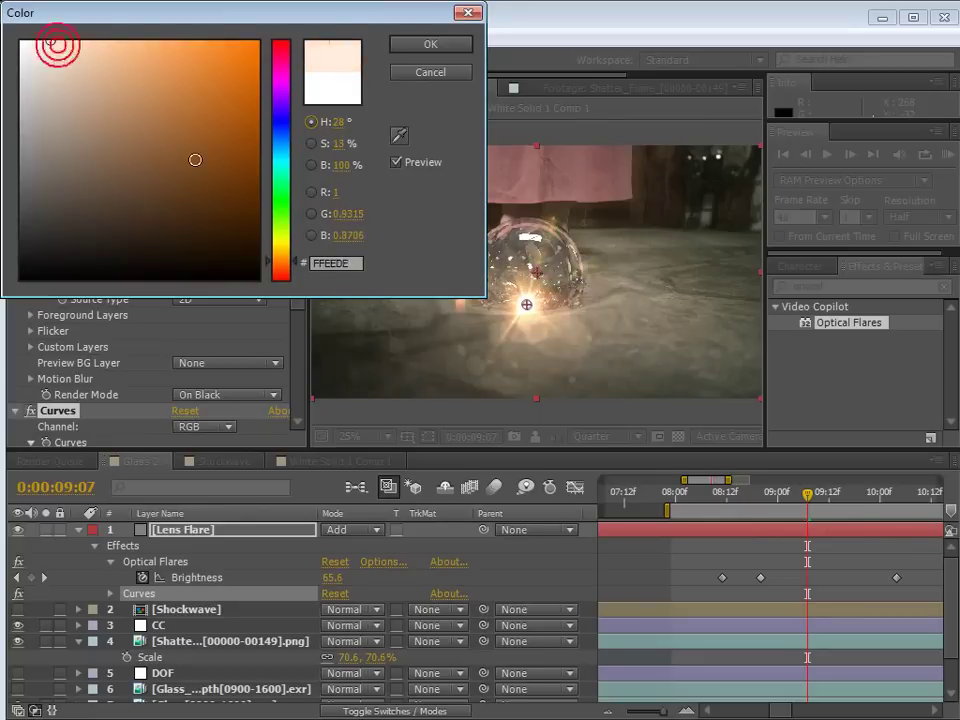
{"action": "left_click", "coordinate": [430, 45]}
At 0:00:08:22, add a Streak object to the flare in the Optical Flares options and check it over the frames.
{"action": "mouse_move", "coordinate": [752, 497]}
{"action": "left_mouse_down"}
{"action": "mouse_move", "coordinate": [768, 495]}
{"action": "mouse_move", "coordinate": [722, 496]}
{"action": "mouse_move", "coordinate": [799, 497]}
{"action": "mouse_move", "coordinate": [769, 497]}
{"action": "left_mouse_up"}
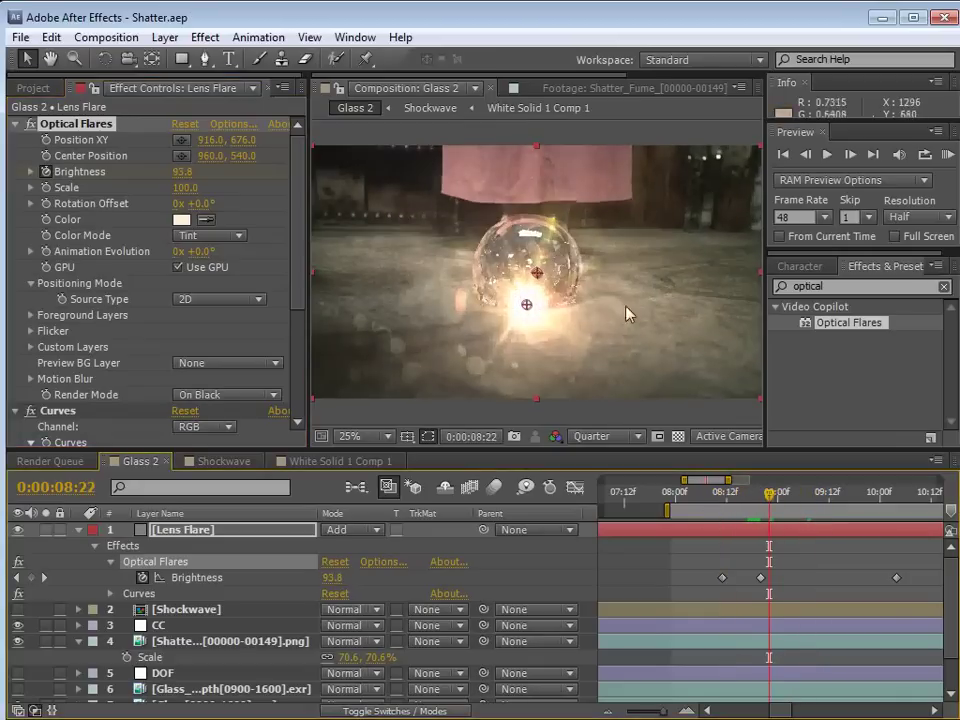
{"action": "left_click", "coordinate": [234, 124]}
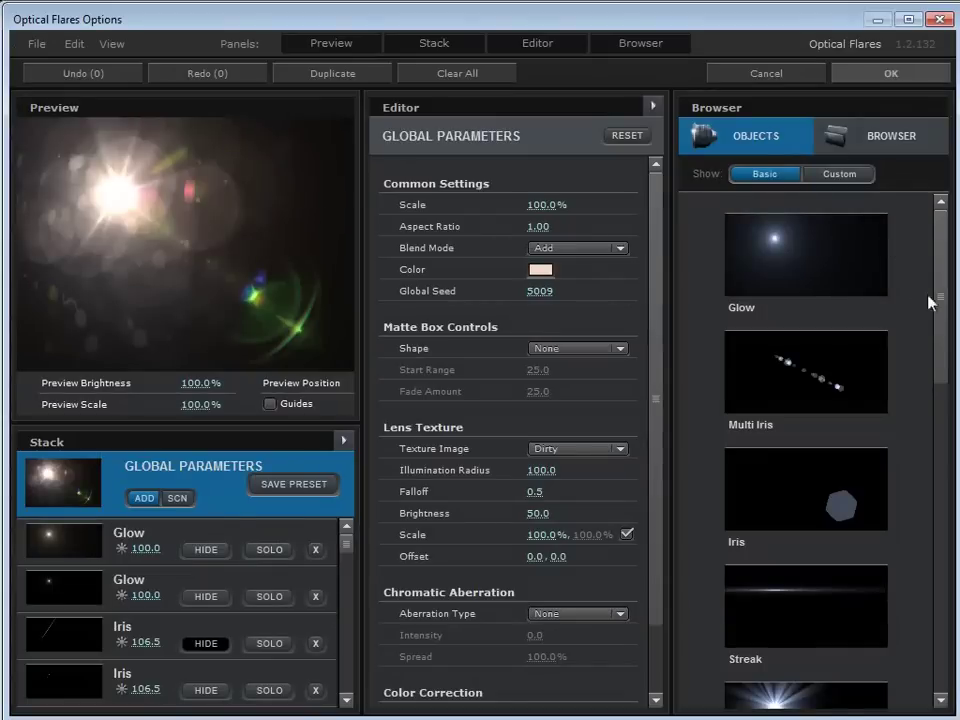
{"action": "scroll", "coordinate": [939, 336], "scroll_direction": "down", "scroll_amount": 1}
{"action": "left_click", "coordinate": [778, 527]}
{"action": "left_click_drag", "start_coordinate": [113, 243], "coordinate": [184, 238]}
{"action": "left_click", "coordinate": [921, 71]}
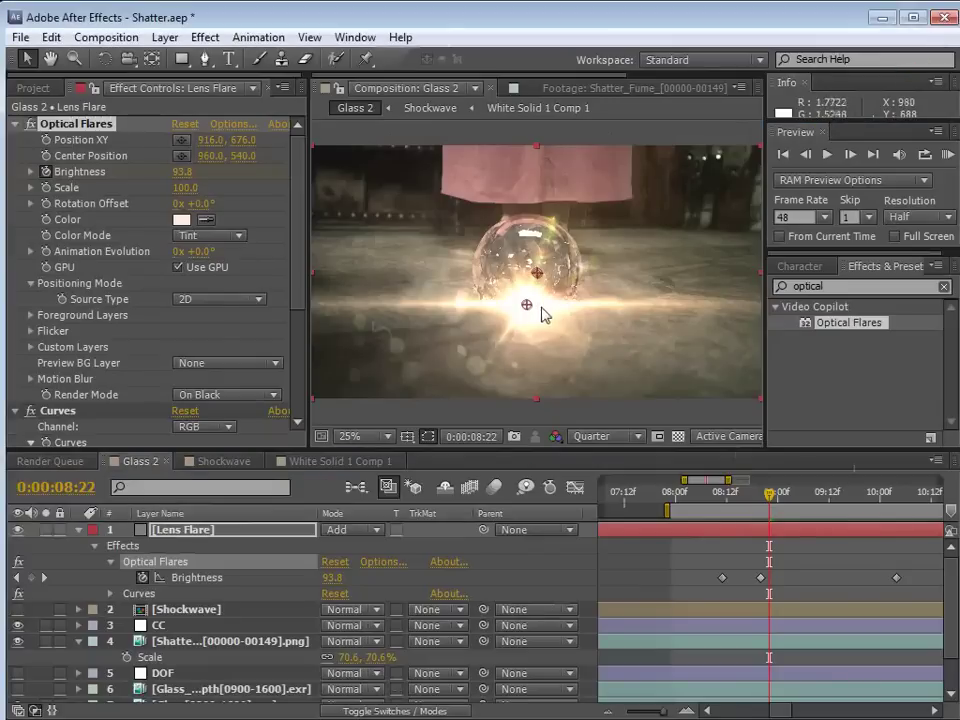
{"action": "left_click", "coordinate": [790, 494]}
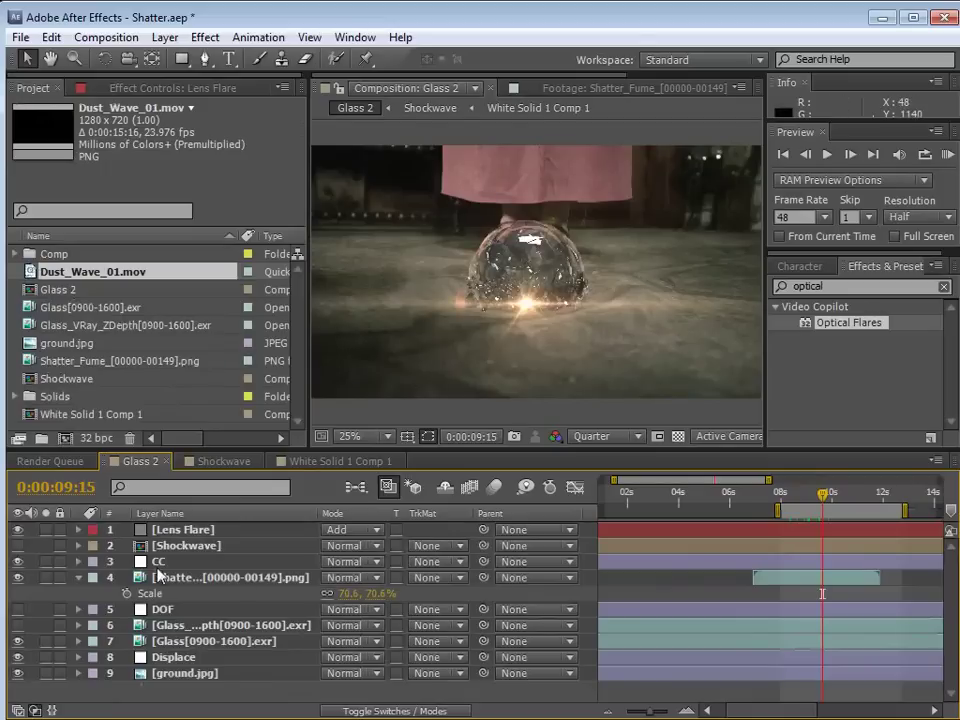
Move the DOF layer above the Shatter_Fume layer and set its depth selection point on the glass at 916, 628.
{"action": "left_click_drag", "start_coordinate": [160, 618], "coordinate": [160, 577]}
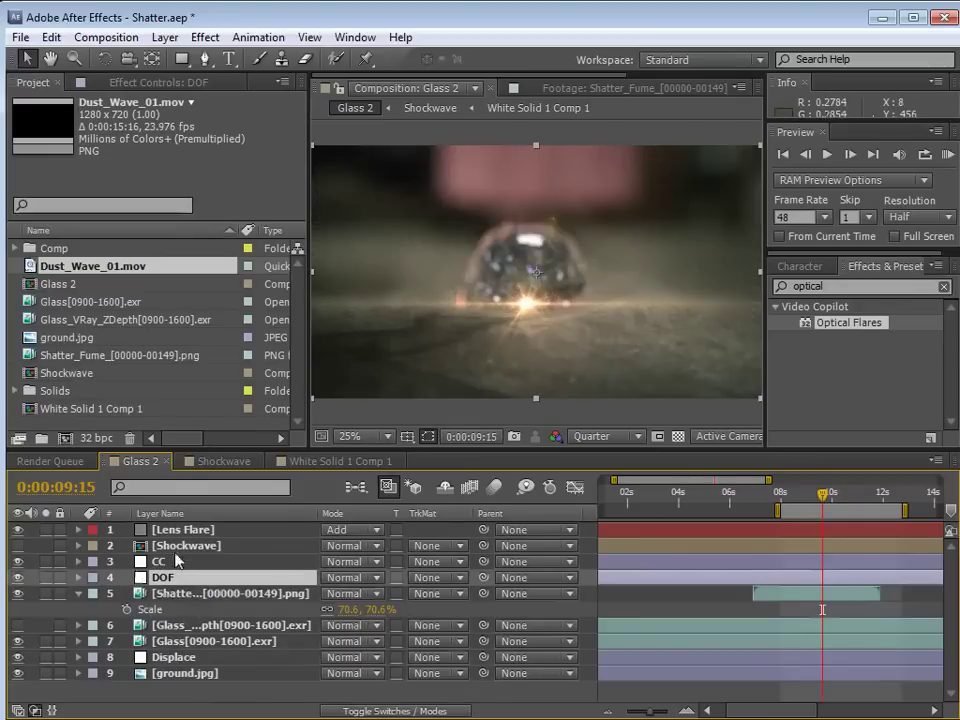
{"action": "left_click", "coordinate": [140, 84]}
{"action": "left_click", "coordinate": [182, 198]}
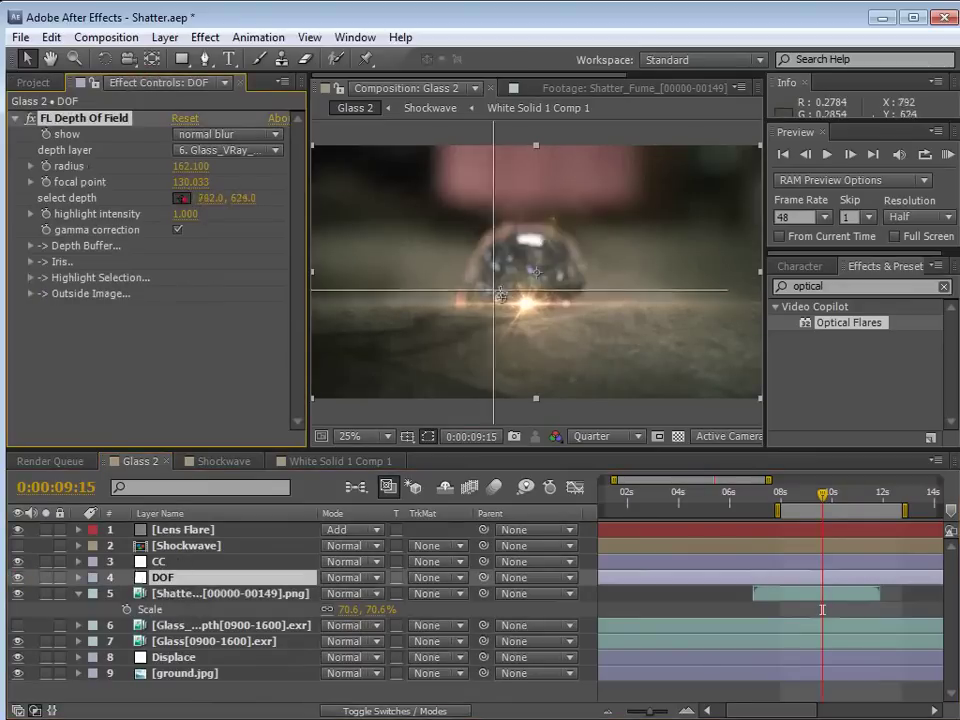
{"action": "left_click", "coordinate": [530, 296]}
{"action": "scroll", "coordinate": [533, 309], "scroll_direction": "up", "scroll_amount": 2}
{"action": "left_click", "coordinate": [516, 320]}
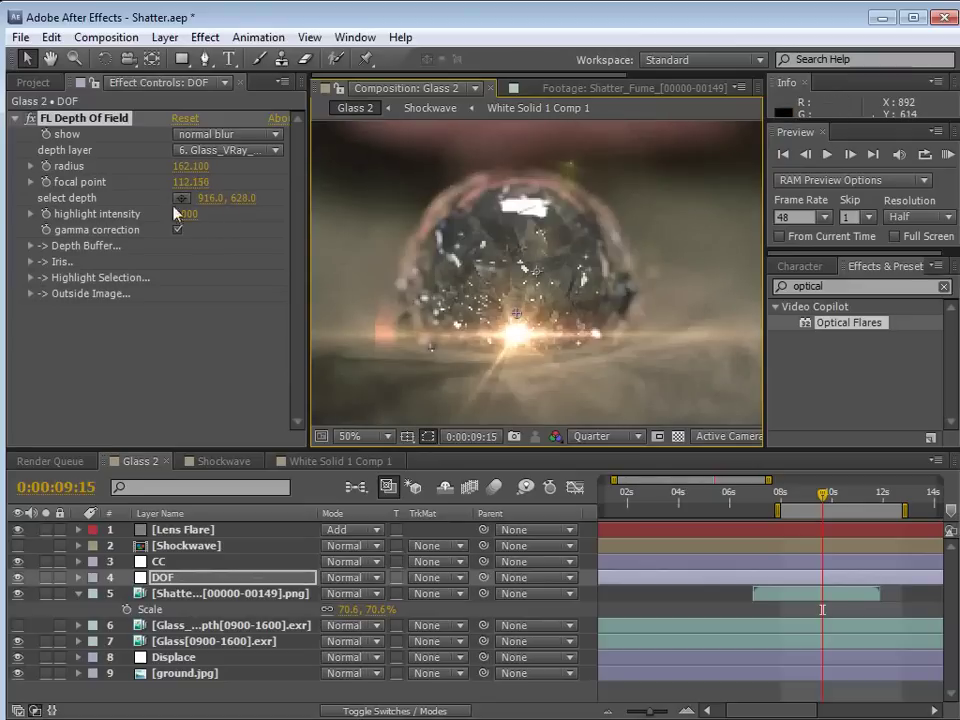
Keyframe the depth of field's focal point at 112.150 at 0:00:09:15 and at 127.150 at 0:00:12:09.
{"action": "left_click", "coordinate": [46, 182]}
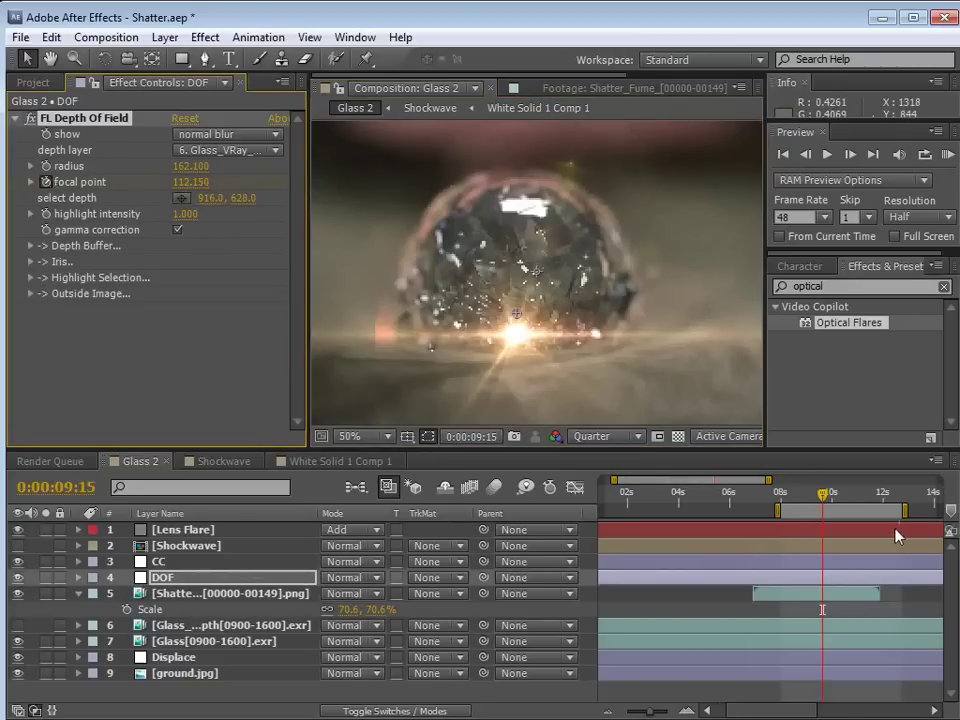
{"action": "key", "text": "minus"}
{"action": "key", "text": "minus"}
{"action": "left_click", "coordinate": [746, 496]}
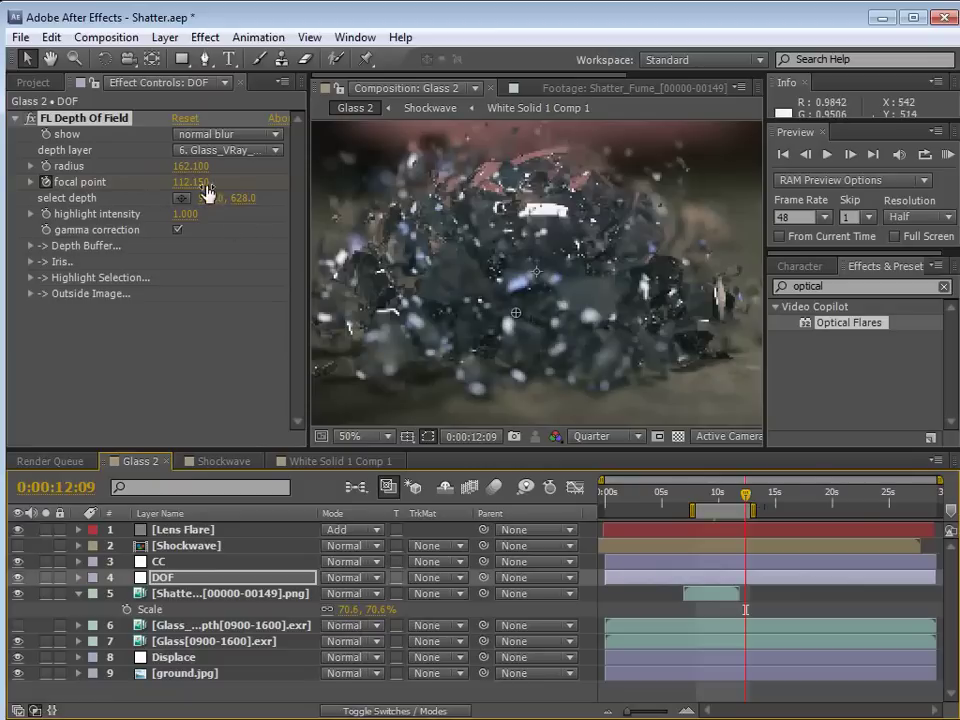
{"action": "left_click_drag", "start_coordinate": [205, 176], "coordinate": [215, 176]}
{"action": "scroll", "coordinate": [568, 242], "scroll_direction": "down", "scroll_amount": 2}
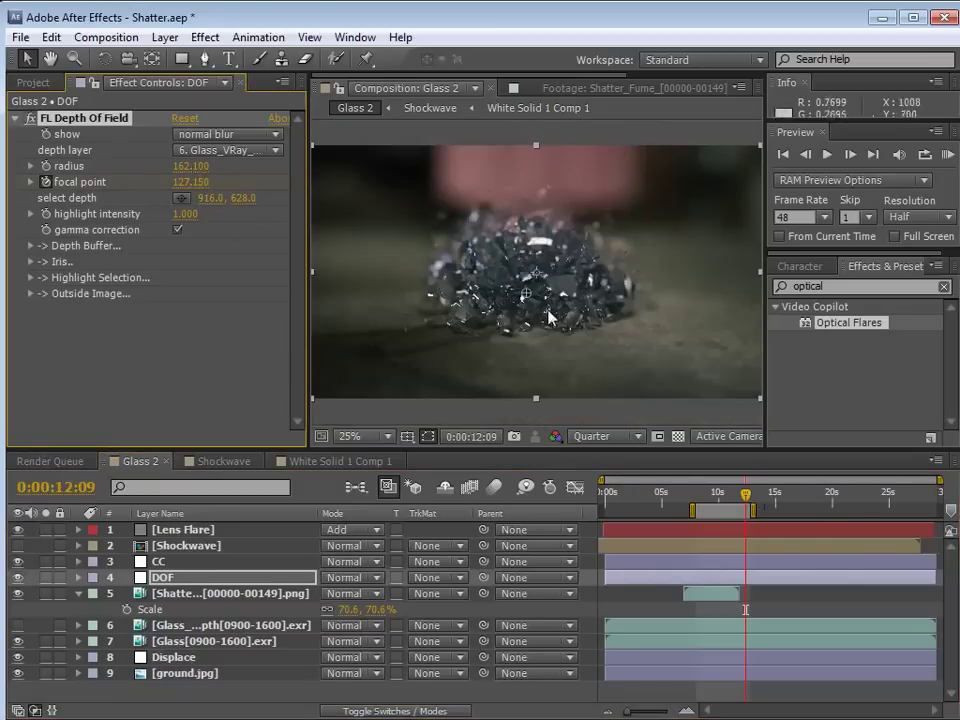
Extend the work area to about 0:00:15:08 and move the CC layer above Lens Flare so it grades the flare too.
{"action": "left_click_drag", "start_coordinate": [746, 496], "coordinate": [781, 503]}
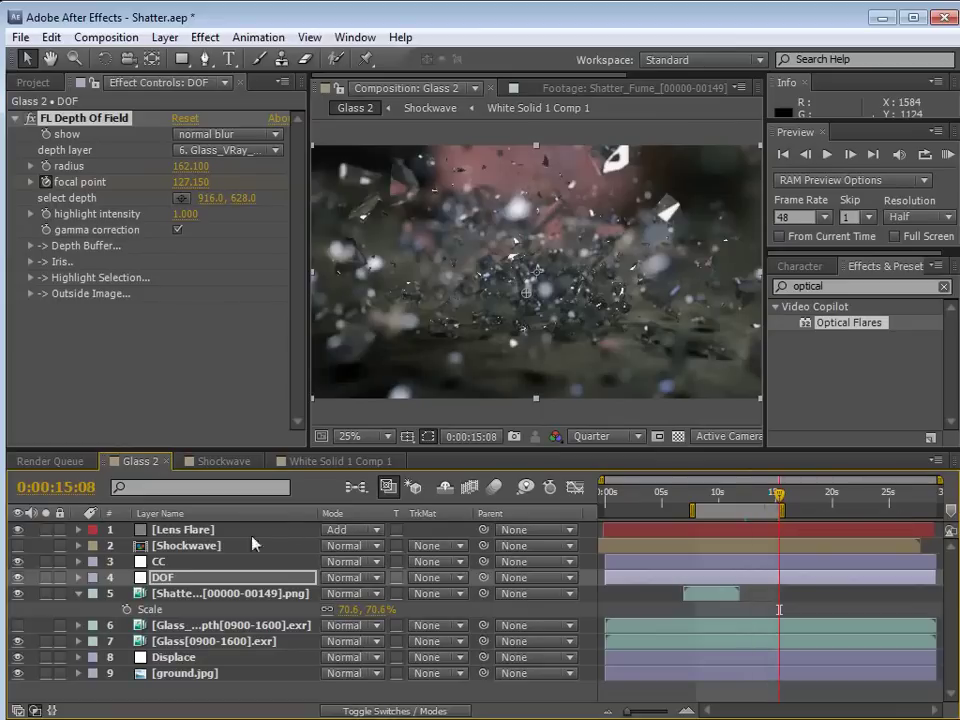
{"action": "left_click", "coordinate": [179, 533]}
{"action": "left_click_drag", "start_coordinate": [165, 560], "coordinate": [168, 524]}
{"action": "left_click", "coordinate": [723, 495]}
{"action": "left_click_drag", "start_coordinate": [723, 500], "coordinate": [740, 500]}
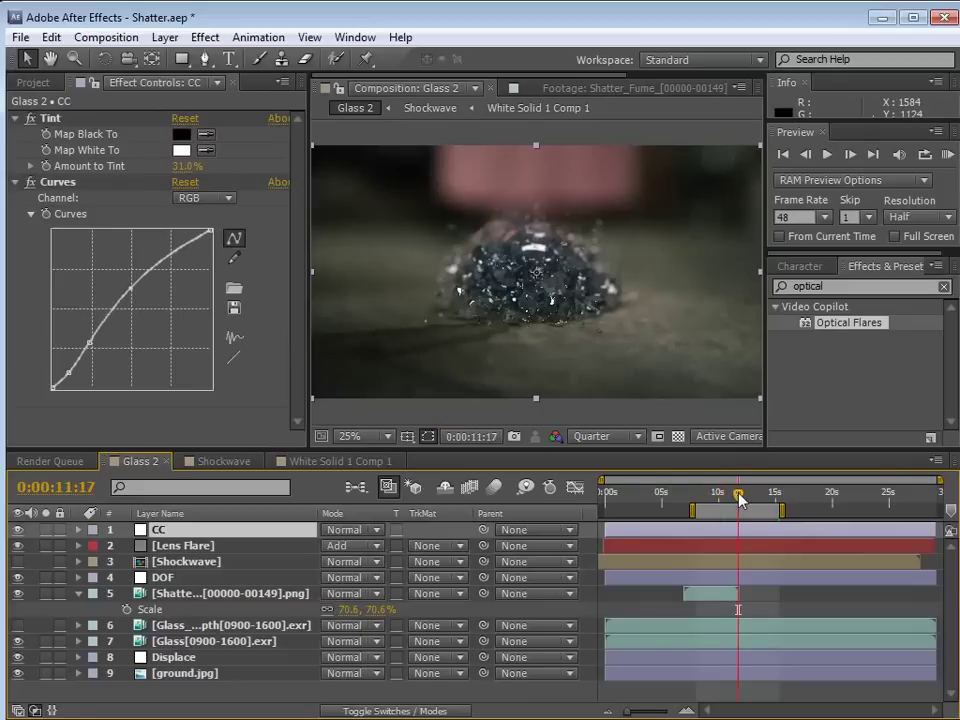
Check the Lens Flare's Brightness keyframes against the footage up to 0:00:11:09 and collapse all layer properties.
{"action": "left_click", "coordinate": [204, 546]}
{"action": "key", "text": "u"}
{"action": "left_click", "coordinate": [706, 496]}
{"action": "left_click", "coordinate": [717, 496]}
{"action": "left_click", "coordinate": [734, 497]}
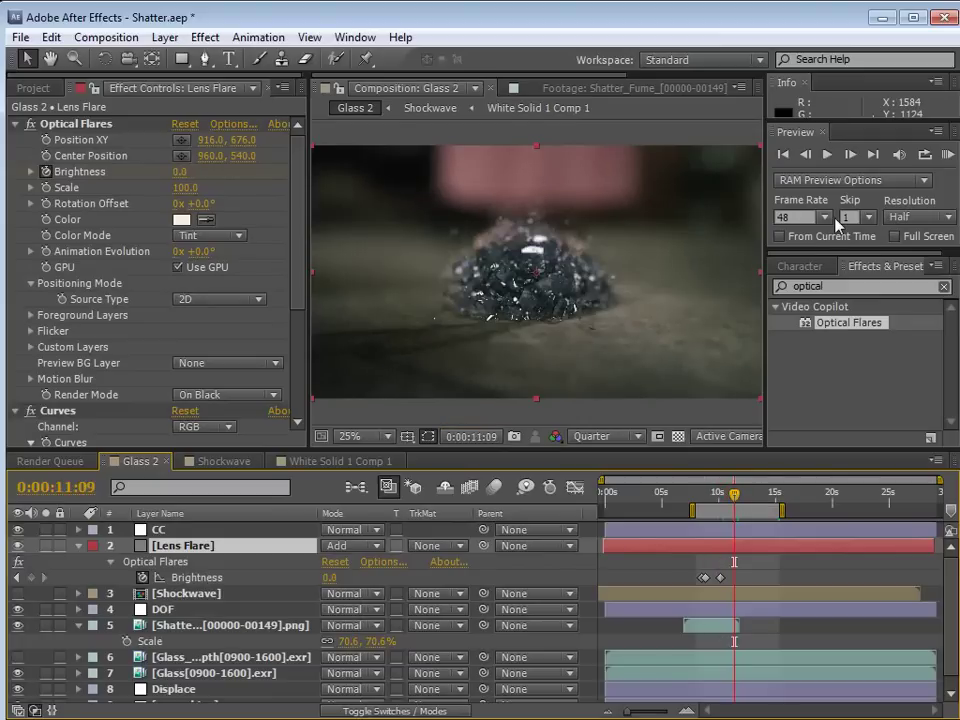
{"action": "key", "text": "ctrl+a"}
{"action": "key", "text": "u"}
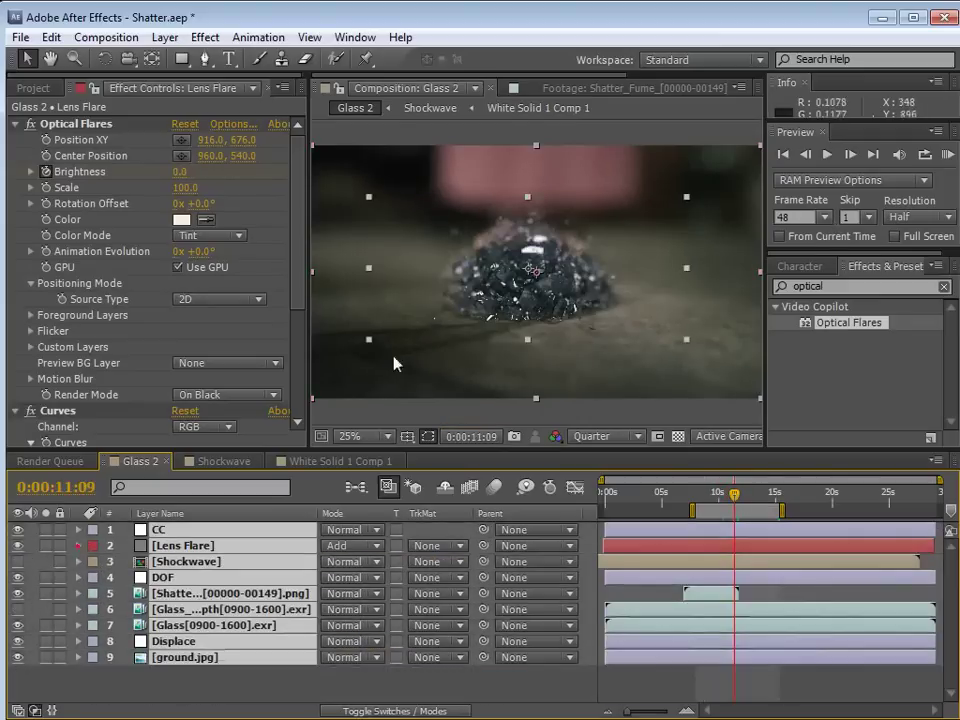
{"action": "left_click", "coordinate": [684, 681]}
Inspect the dark shards up close, soloing the Shatter_Fume layer and the Glass layer in turn.
{"action": "scroll", "coordinate": [579, 315], "scroll_direction": "up", "scroll_amount": 1}
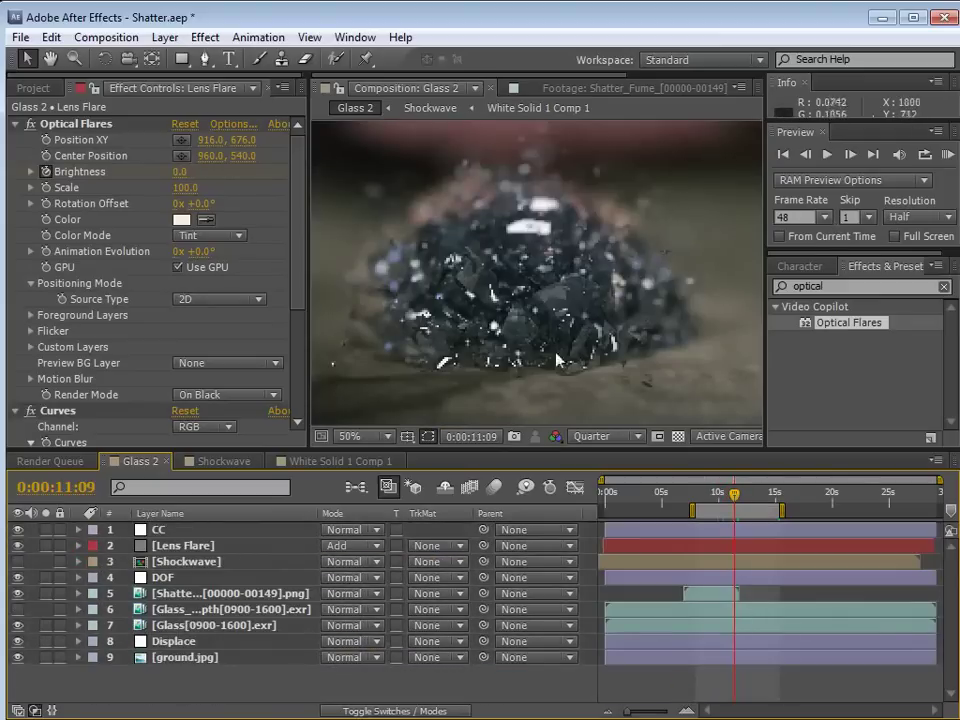
{"action": "key", "text": "comma"}
{"action": "key", "text": "comma"}
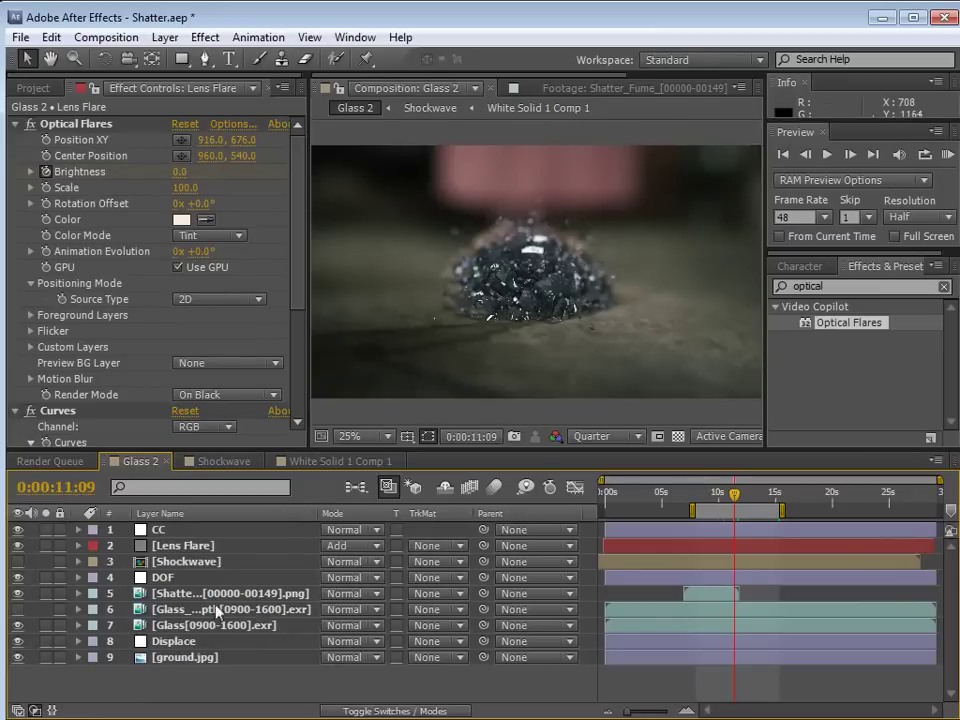
{"action": "left_click", "coordinate": [185, 594]}
{"action": "left_click", "coordinate": [45, 594]}
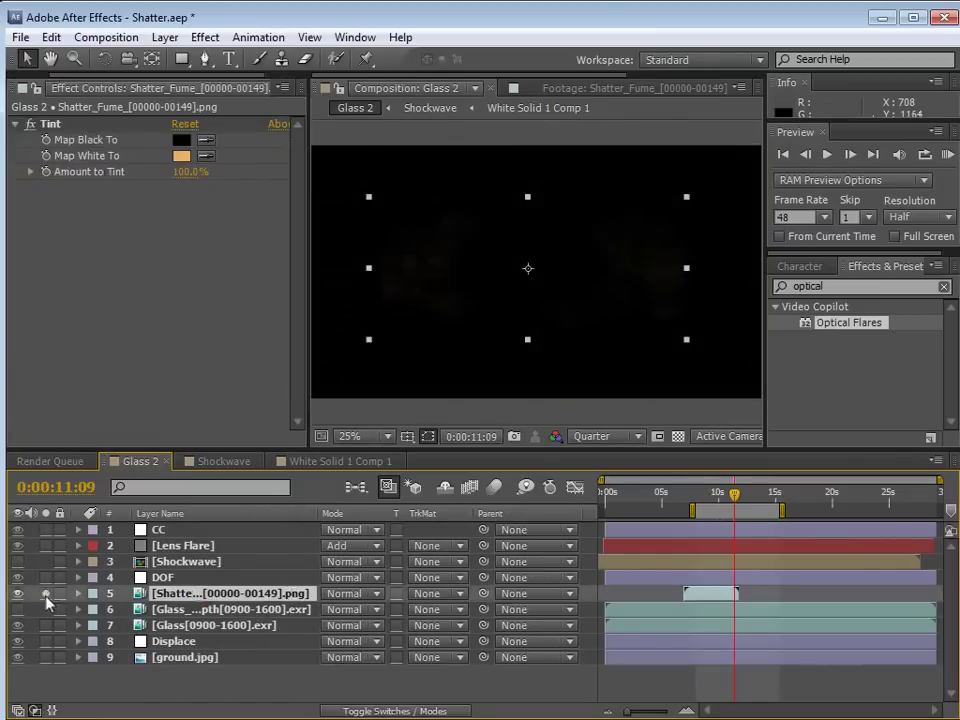
{"action": "left_click", "coordinate": [45, 594]}
{"action": "left_click", "coordinate": [182, 627]}
{"action": "left_click", "coordinate": [45, 626]}
{"action": "left_click", "coordinate": [45, 626]}
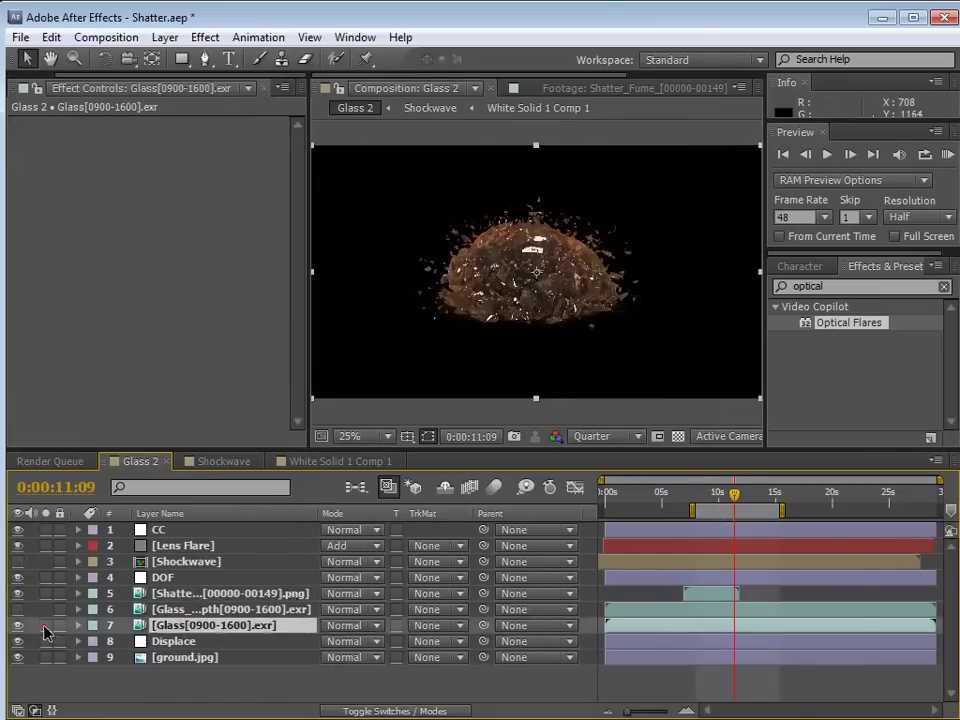
{"action": "left_click", "coordinate": [45, 625]}
Apply a Curves effect to the Glass[0900-1600].exr layer and raise its RGB midtones.
{"action": "left_click", "coordinate": [215, 38]}
{"action": "mouse_move", "coordinate": [300, 210]}
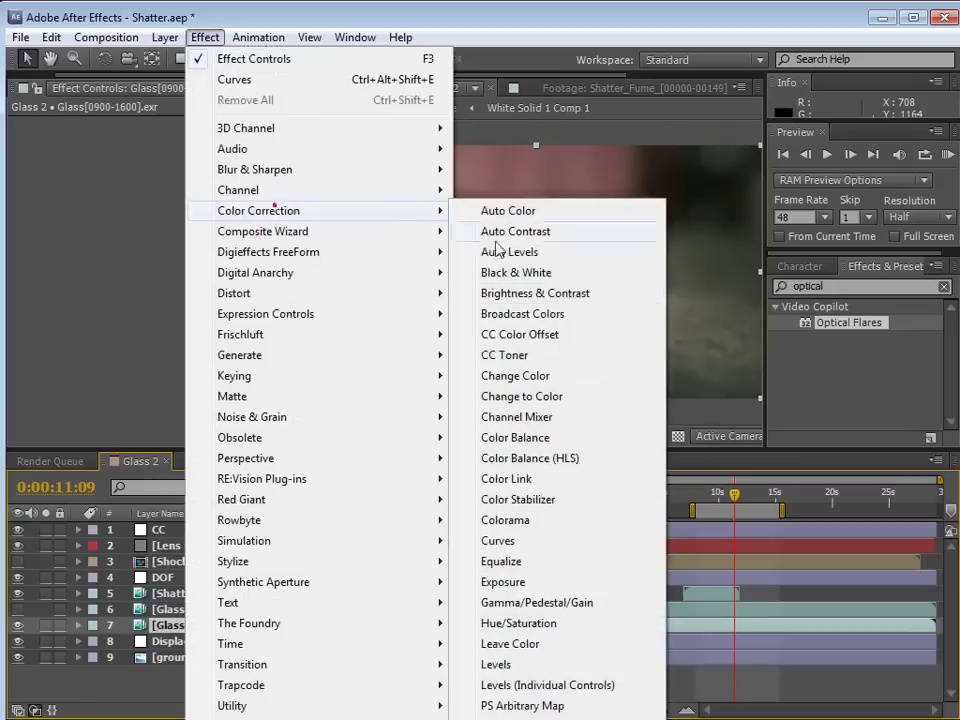
{"action": "left_click", "coordinate": [497, 542]}
{"action": "scroll", "coordinate": [524, 328], "scroll_direction": "up", "scroll_amount": 2}
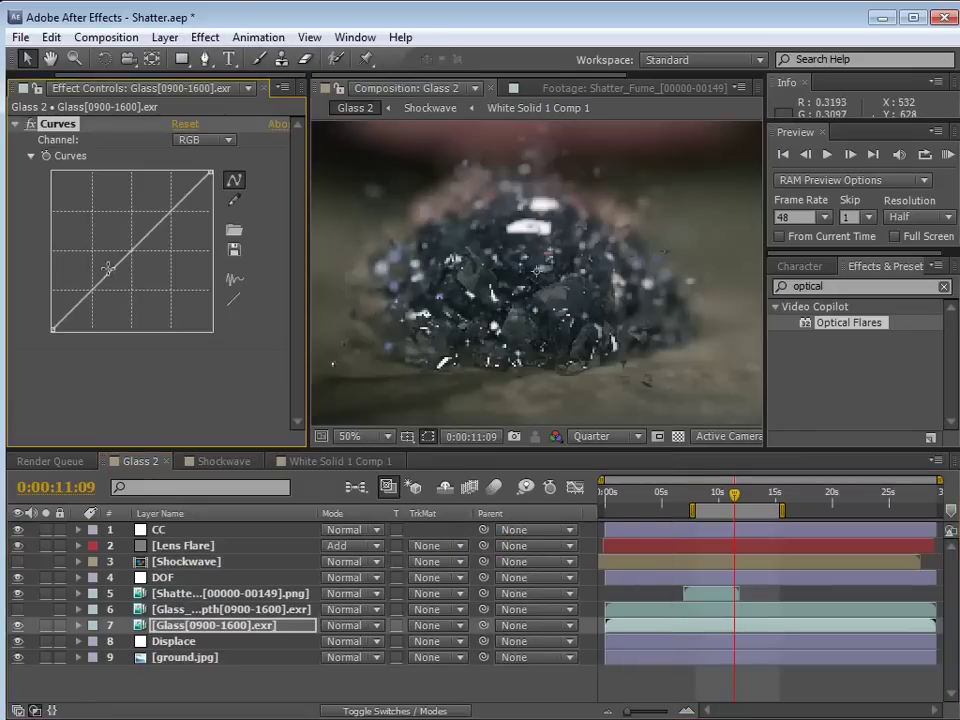
{"action": "left_click_drag", "start_coordinate": [105, 276], "coordinate": [107, 258]}
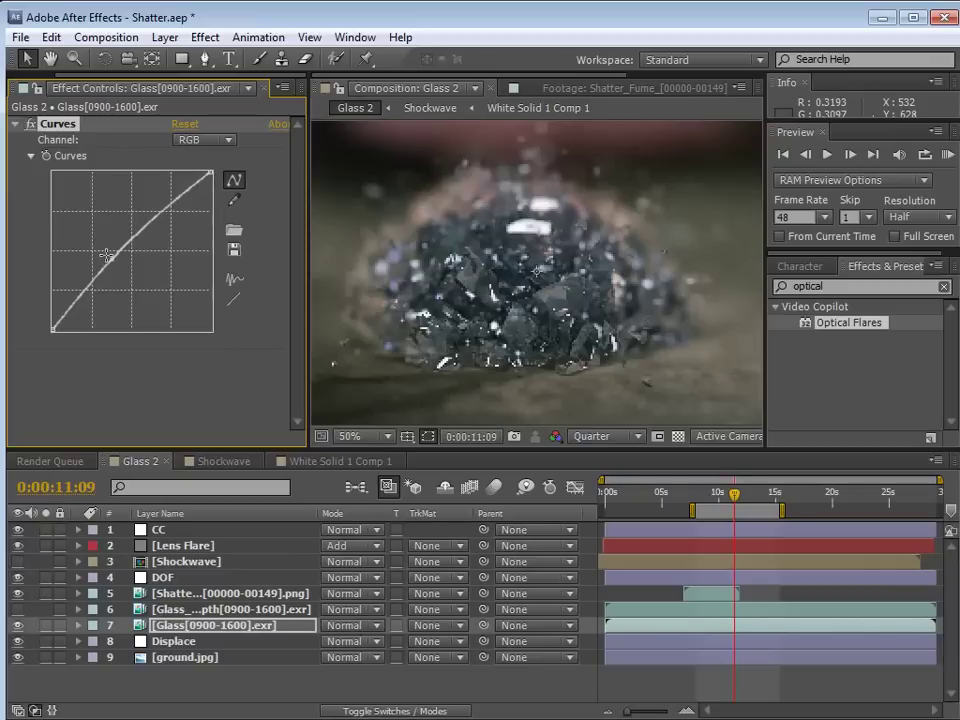
{"action": "key", "text": "comma"}
Warm the glass by lowering the midtones of the Blue curve and raising those of the Red curve.
{"action": "left_click", "coordinate": [204, 139]}
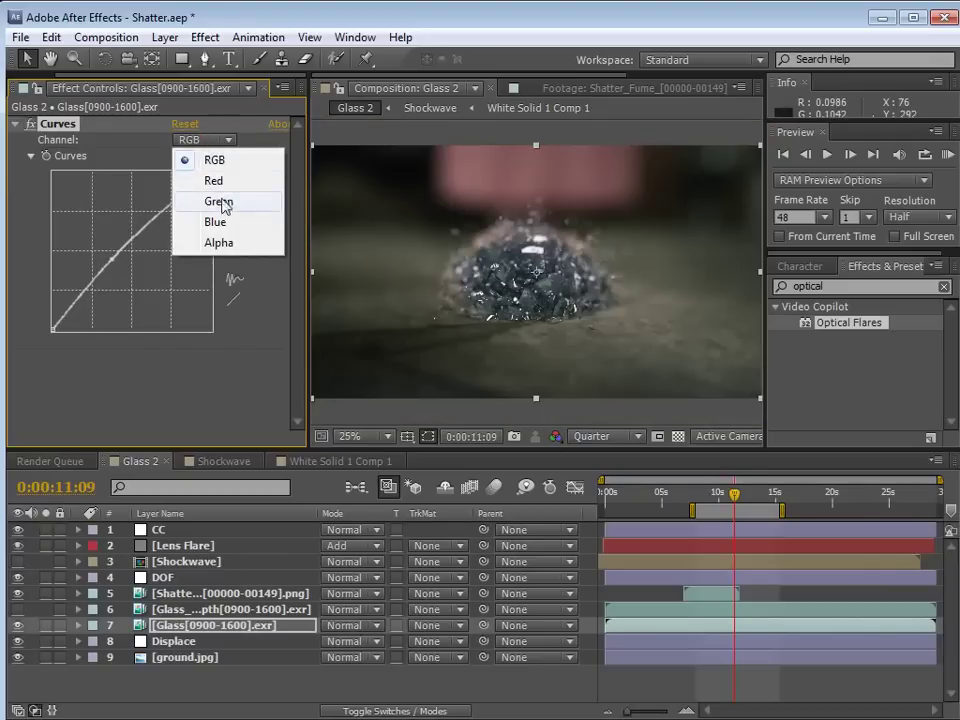
{"action": "left_click", "coordinate": [215, 221]}
{"action": "left_click", "coordinate": [128, 261]}
{"action": "left_click", "coordinate": [205, 139]}
{"action": "left_click", "coordinate": [214, 180]}
{"action": "left_click_drag", "start_coordinate": [123, 260], "coordinate": [123, 251]}
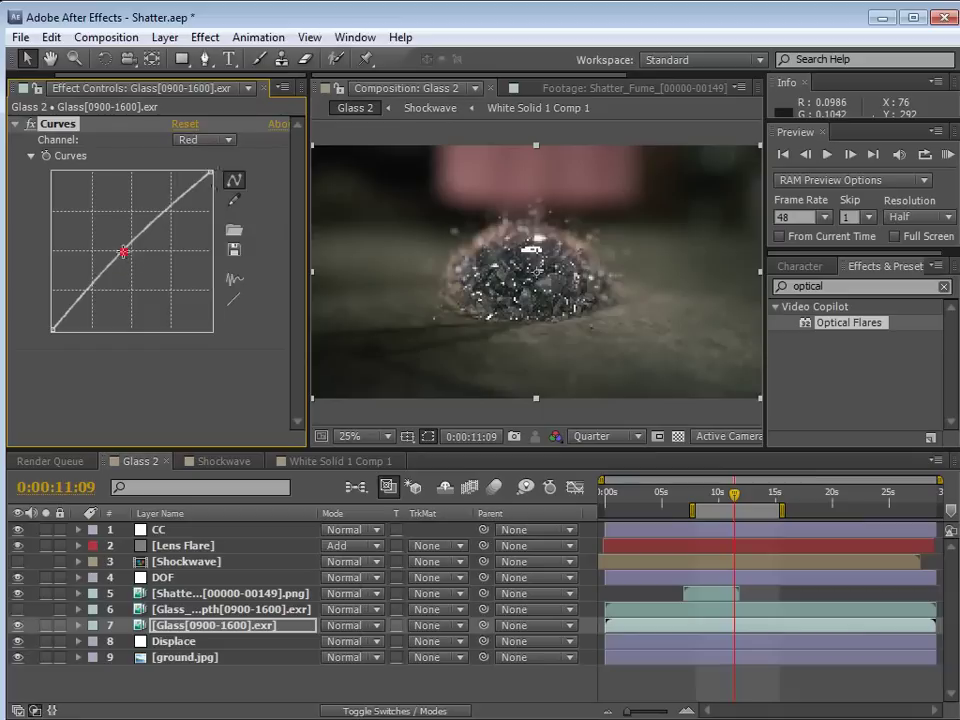
Lift the glass layer's RGB midtones a little further and review the composite enlarged.
{"action": "left_click", "coordinate": [196, 142]}
{"action": "left_click", "coordinate": [200, 118]}
{"action": "left_click_drag", "start_coordinate": [109, 270], "coordinate": [110, 257]}
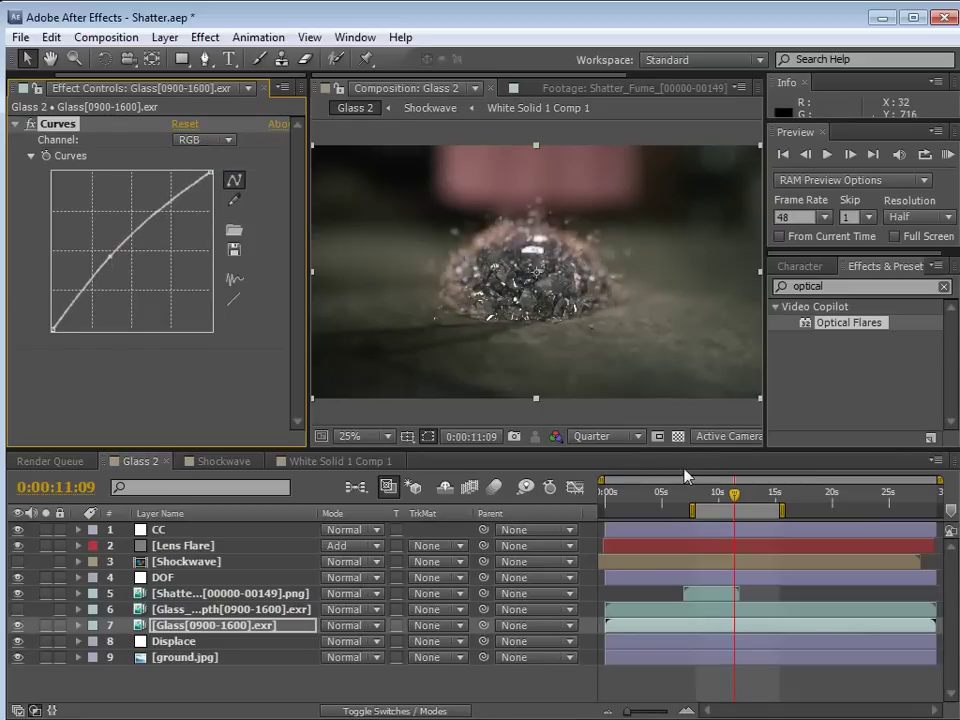
{"action": "scroll", "coordinate": [587, 337], "scroll_direction": "up", "scroll_amount": 1}
{"action": "key", "text": "grave"}
{"action": "key", "text": "grave"}
{"action": "key", "text": "comma"}
At 0:00:08:02, ease the glass layer's Blue and Red curves back toward neutral to reduce the warm tint.
{"action": "left_click", "coordinate": [697, 495]}
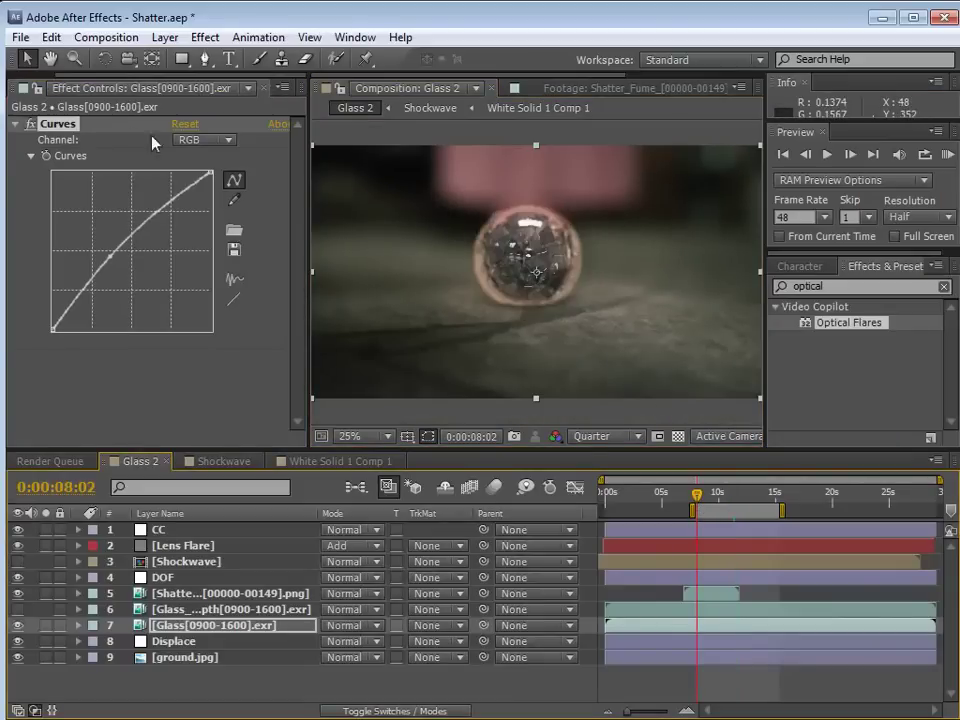
{"action": "left_click", "coordinate": [204, 142]}
{"action": "left_click", "coordinate": [216, 222]}
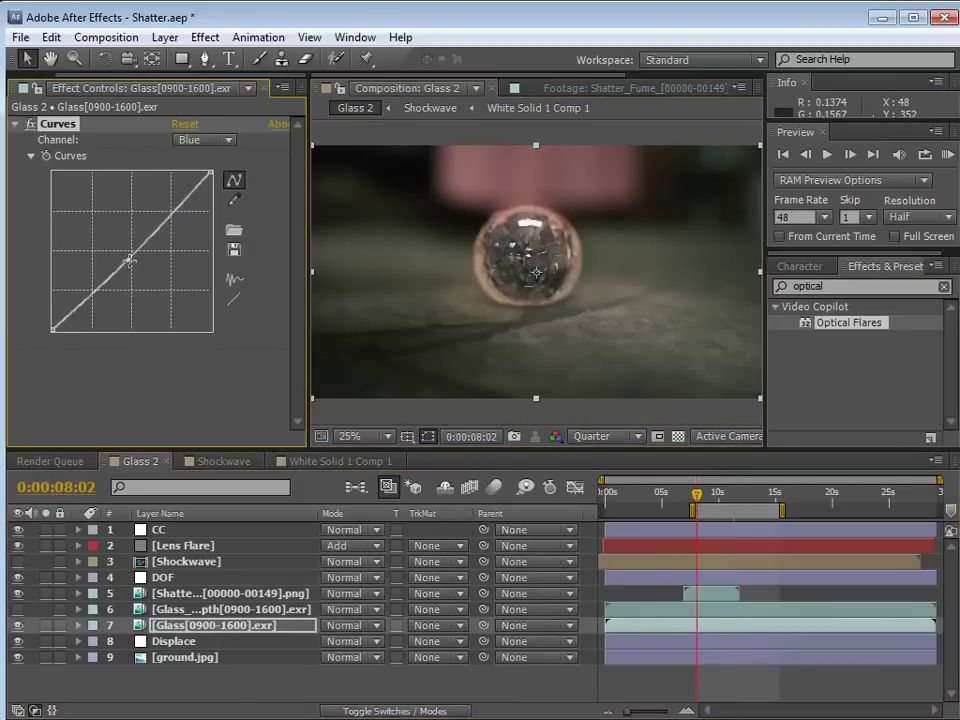
{"action": "left_click_drag", "start_coordinate": [125, 257], "coordinate": [129, 259]}
{"action": "left_click", "coordinate": [195, 142]}
{"action": "left_click", "coordinate": [214, 182]}
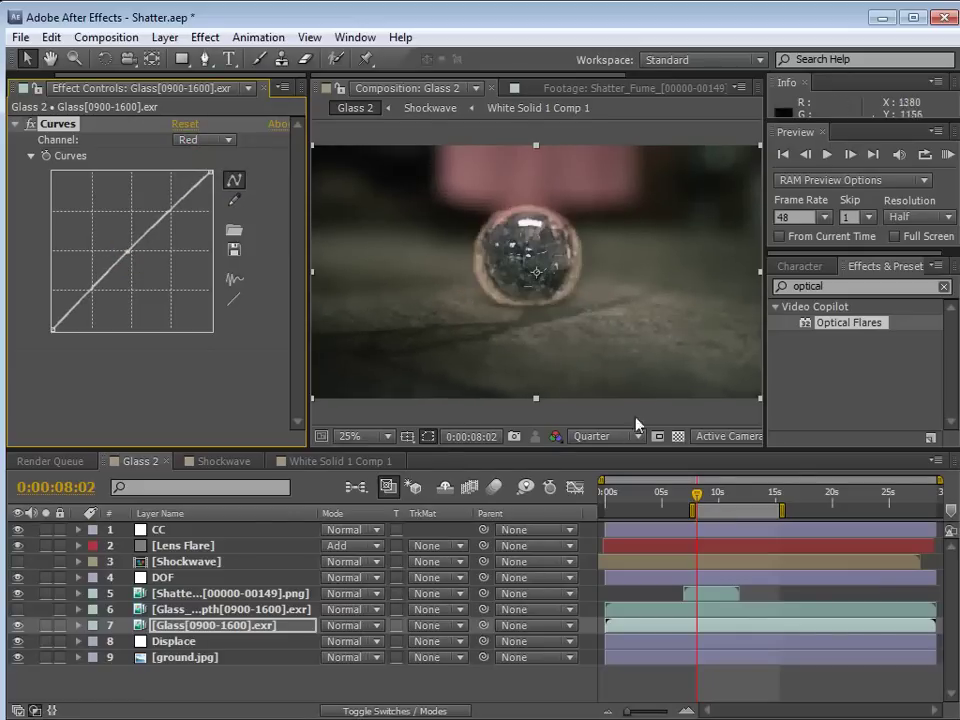
At 0:00:14:15, soften the glass layer's RGB midtone lift and add a lower curve point to pull down the shadows.
{"action": "left_click", "coordinate": [708, 494]}
{"action": "left_click", "coordinate": [732, 494]}
{"action": "left_click_drag", "start_coordinate": [732, 495], "coordinate": [769, 495]}
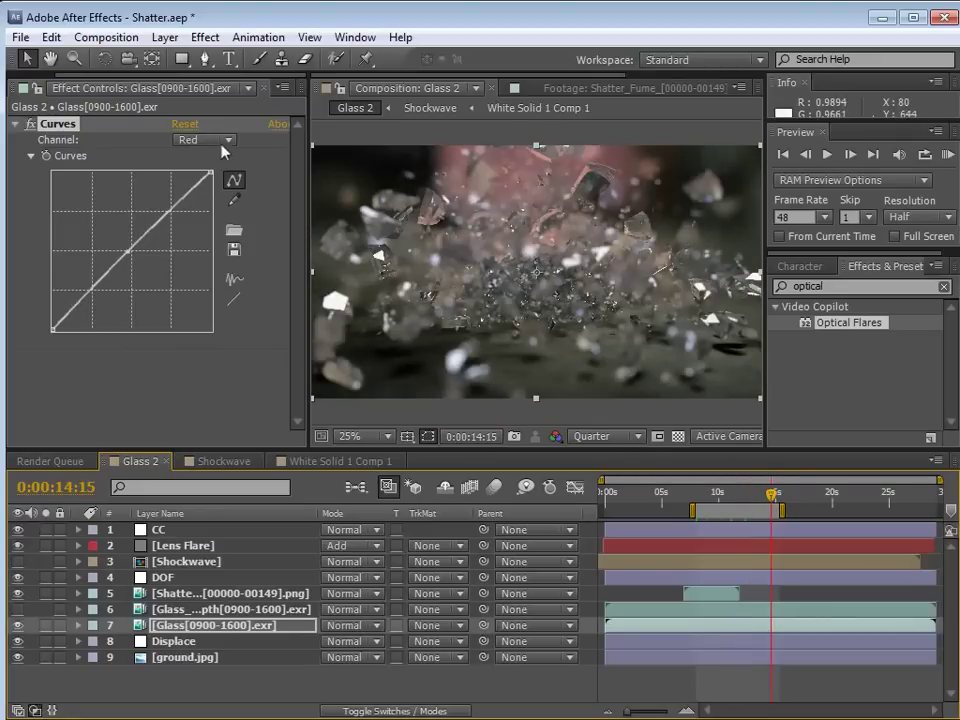
{"action": "left_click", "coordinate": [205, 139]}
{"action": "left_click", "coordinate": [200, 156]}
{"action": "left_click", "coordinate": [113, 256]}
{"action": "left_click_drag", "start_coordinate": [117, 257], "coordinate": [118, 252]}
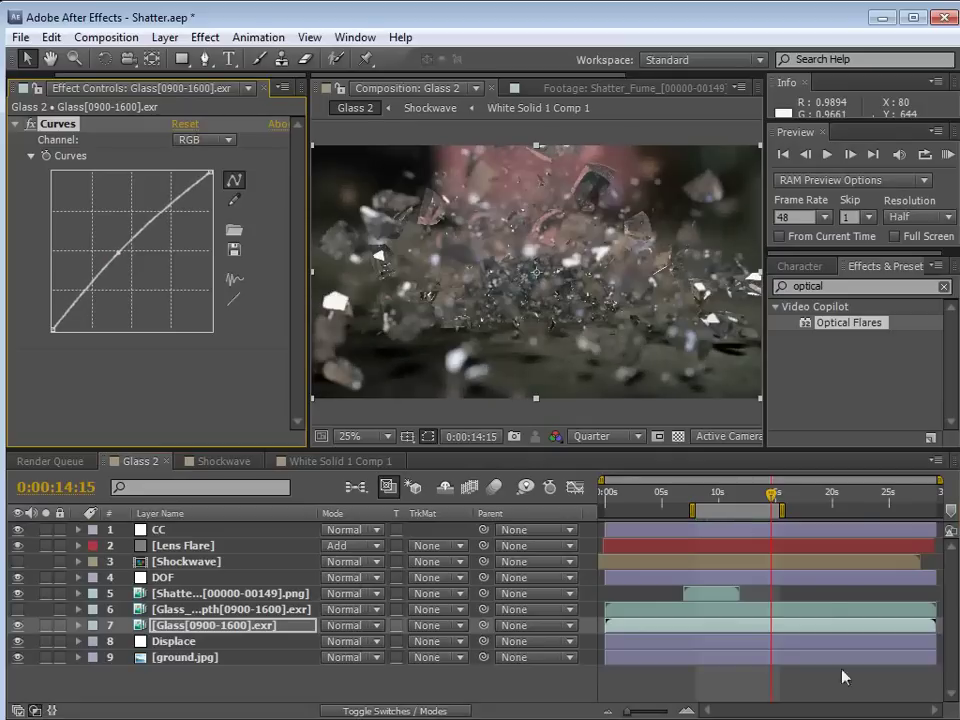
{"action": "left_click", "coordinate": [767, 680]}
{"action": "left_click_drag", "start_coordinate": [88, 292], "coordinate": [85, 298]}
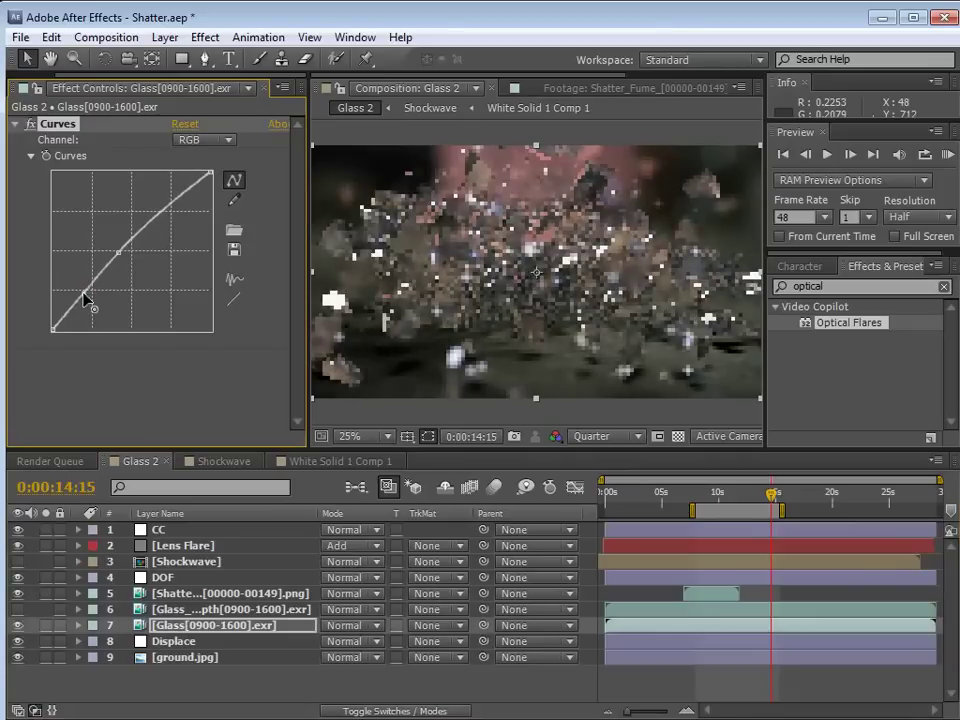
Preview the graded shatter composite and reveal the Lens Flare layer's animated brightness keyframes.
{"action": "left_click", "coordinate": [752, 694]}
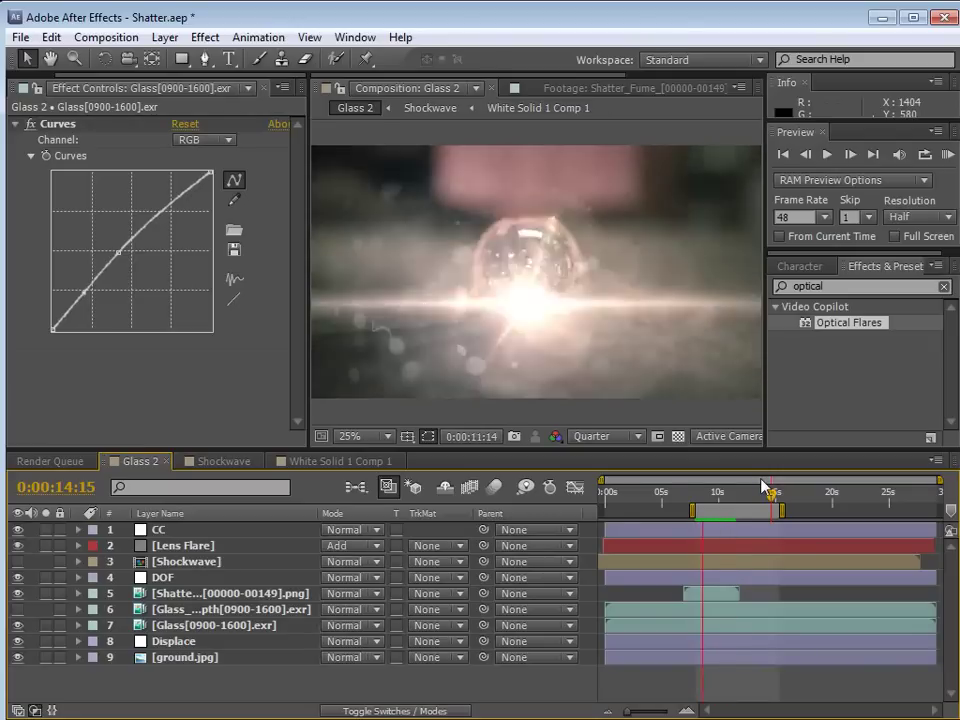
{"action": "key", "text": "space"}
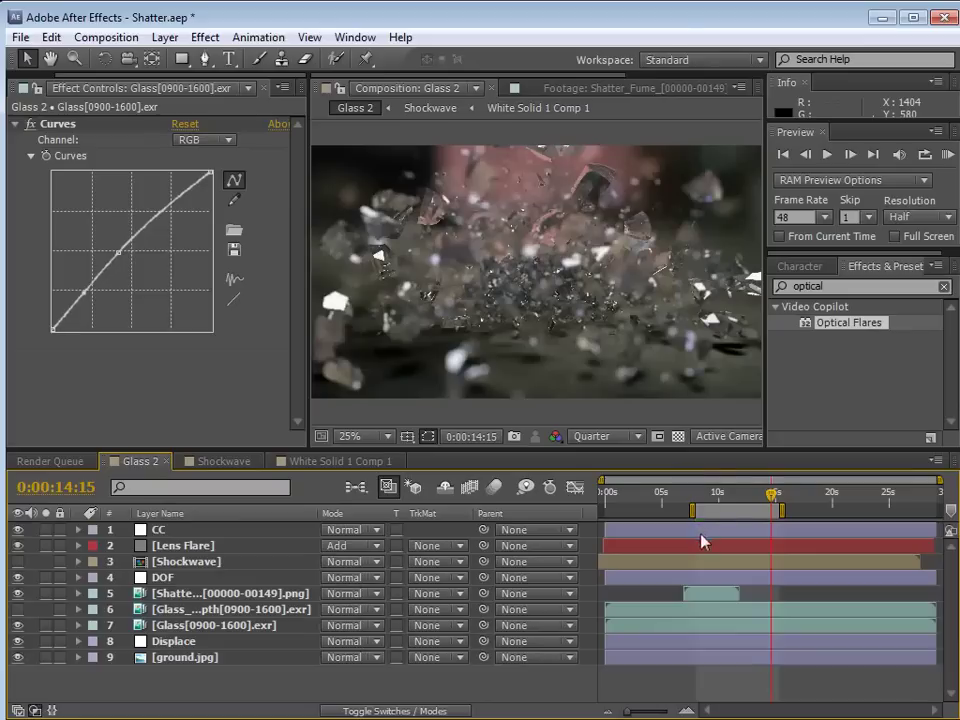
{"action": "left_click", "coordinate": [195, 546]}
{"action": "key", "text": "u"}
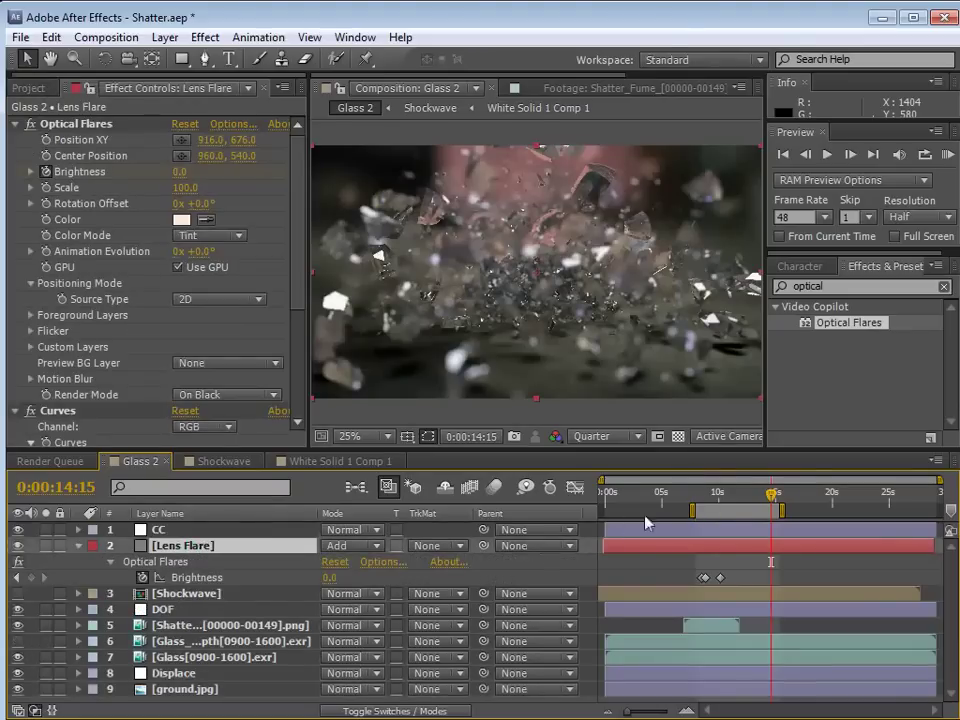
Lower the Lens Flare's peak brightness at 0:00:08:20 and move its final fade-out keyframe earlier, to about 0:00:10:00.
{"action": "left_click", "coordinate": [705, 495]}
{"action": "key", "text": "equal"}
{"action": "key", "text": "equal"}
{"action": "key", "text": "equal"}
{"action": "left_click", "coordinate": [722, 495]}
{"action": "left_click_drag", "start_coordinate": [722, 495], "coordinate": [719, 494]}
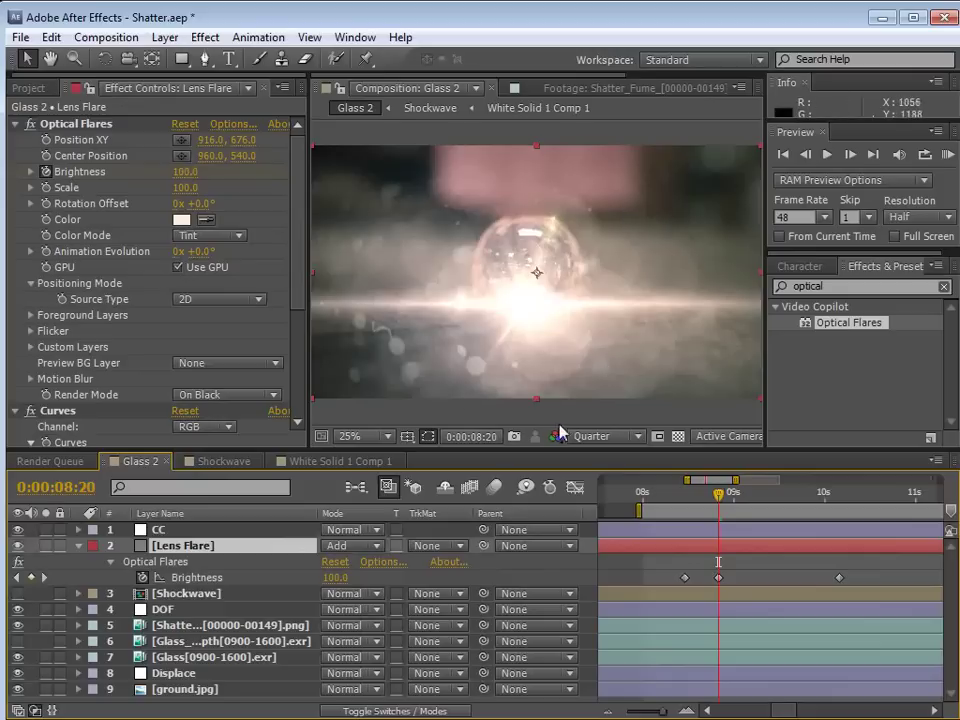
{"action": "left_click", "coordinate": [333, 577]}
{"action": "type", "text": "30"}
{"action": "key", "text": "Return"}
{"action": "left_click_drag", "start_coordinate": [335, 577], "coordinate": [339, 577], "text": "shift"}
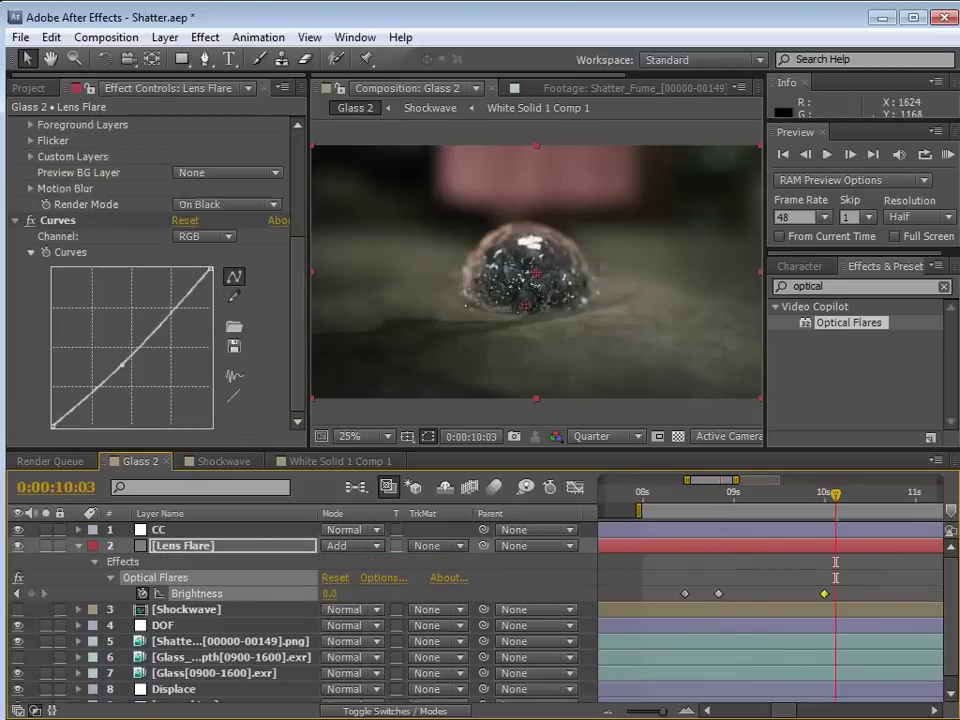
Switch to the Demon Cam reference movie, play the shatter, and examine the flash around 00:03:22 frame by frame.
{"action": "key", "text": "alt+Tab"}
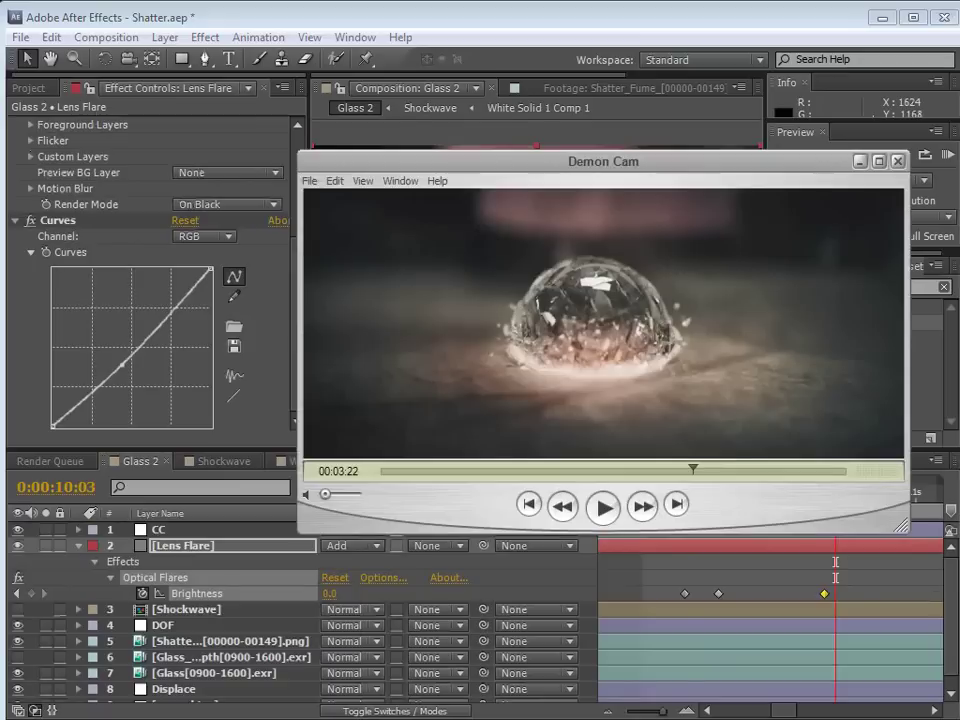
{"action": "left_click", "coordinate": [692, 469]}
{"action": "left_click_drag", "start_coordinate": [692, 470], "coordinate": [690, 470]}
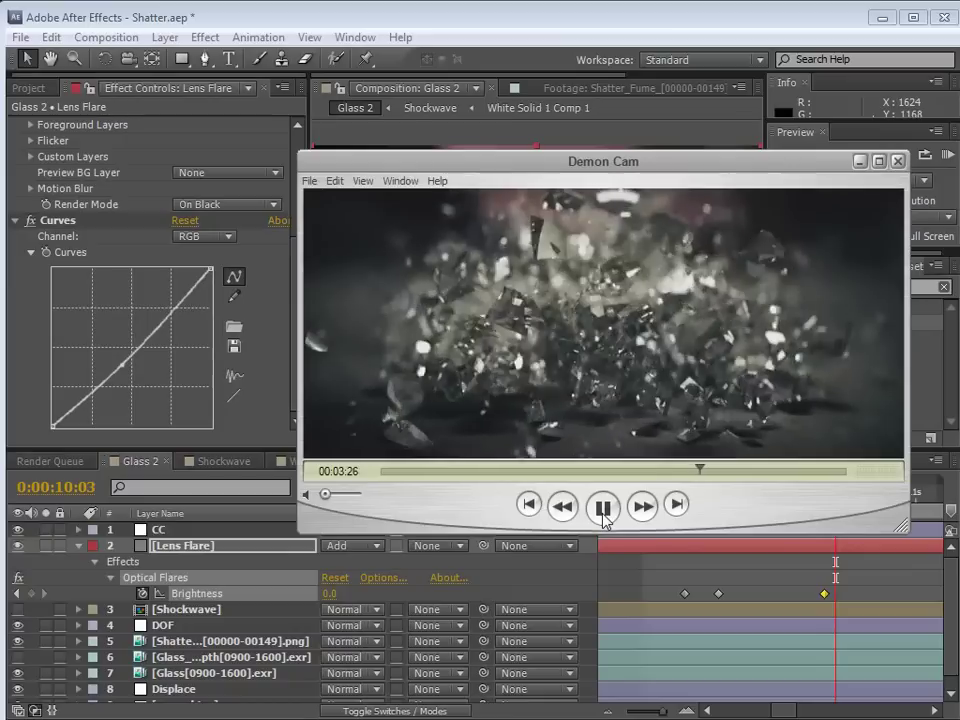
{"action": "left_click", "coordinate": [605, 510]}
{"action": "left_click_drag", "start_coordinate": [703, 474], "coordinate": [697, 472]}
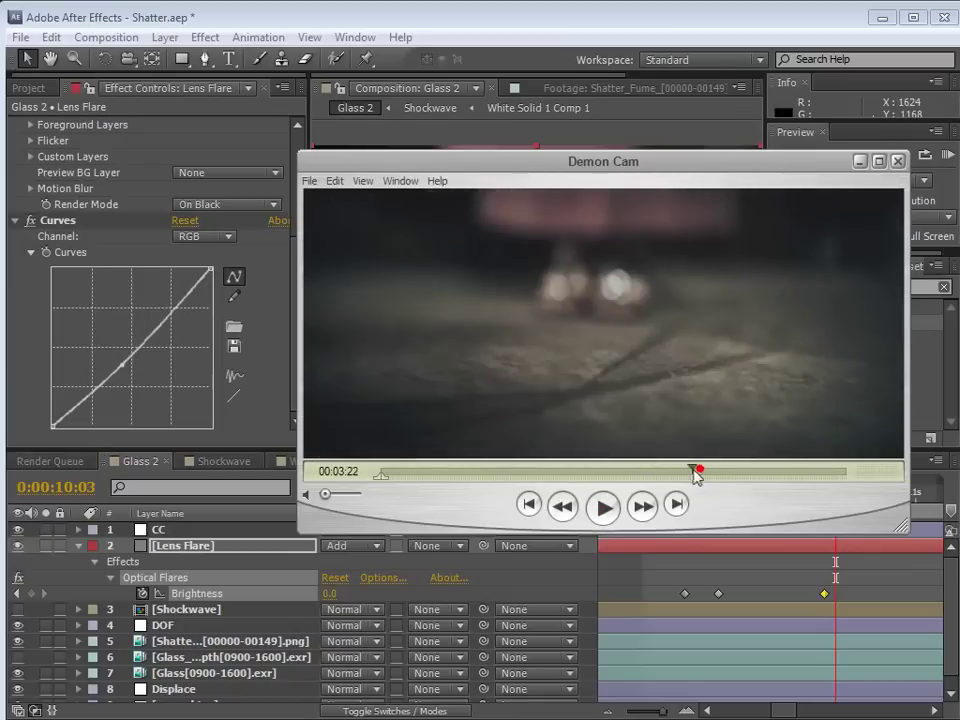
{"action": "key", "text": "Right"}
{"action": "key", "text": "Right"}
{"action": "key", "text": "Right"}
{"action": "key", "text": "Right"}
{"action": "key", "text": "Left"}
{"action": "key", "text": "Left"}
{"action": "key", "text": "Left"}
{"action": "key", "text": "Left"}
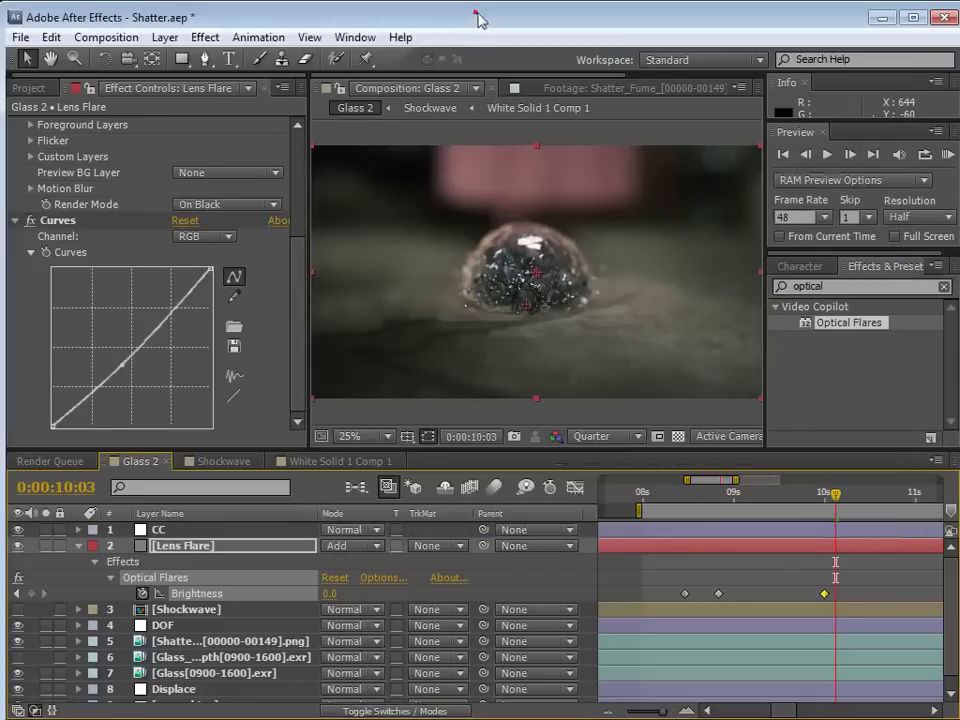
Back in After Effects, check the flare's fade at 0:00:09:05, 0:00:09:16 and 0:00:10:10, and deselect the Lens Flare layer.
{"action": "left_click_drag", "start_coordinate": [725, 495], "coordinate": [755, 496]}
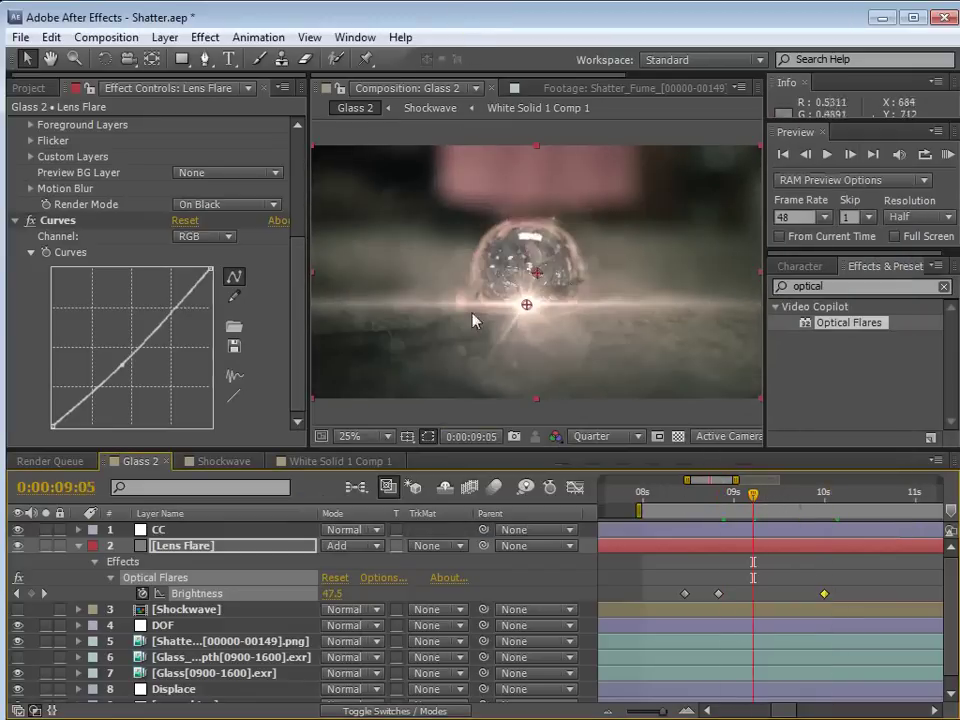
{"action": "left_click", "coordinate": [795, 496]}
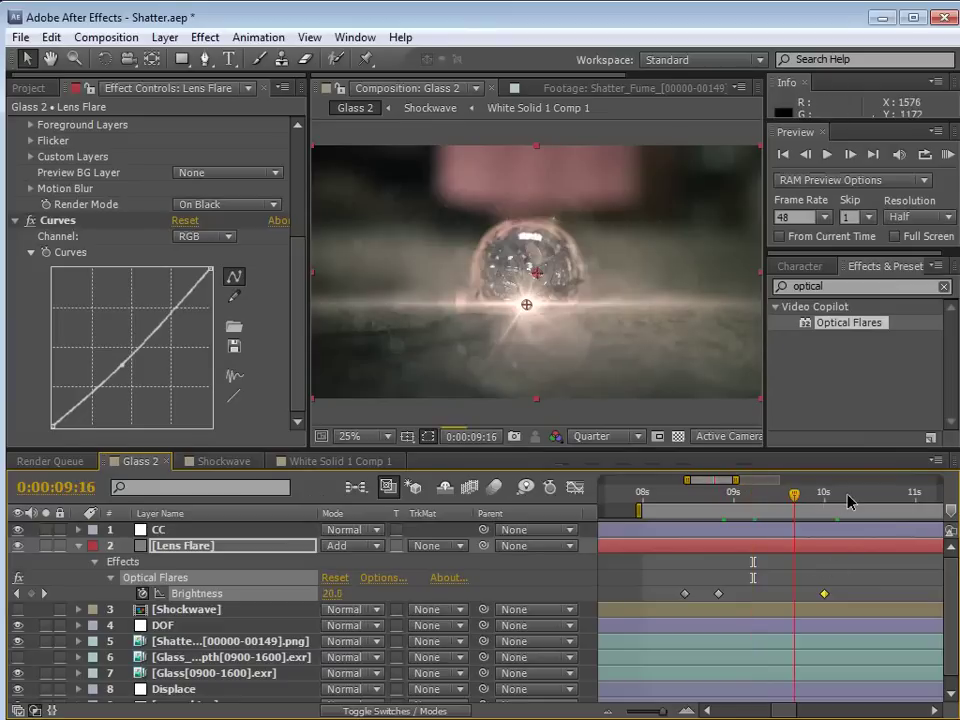
{"action": "left_click", "coordinate": [864, 498]}
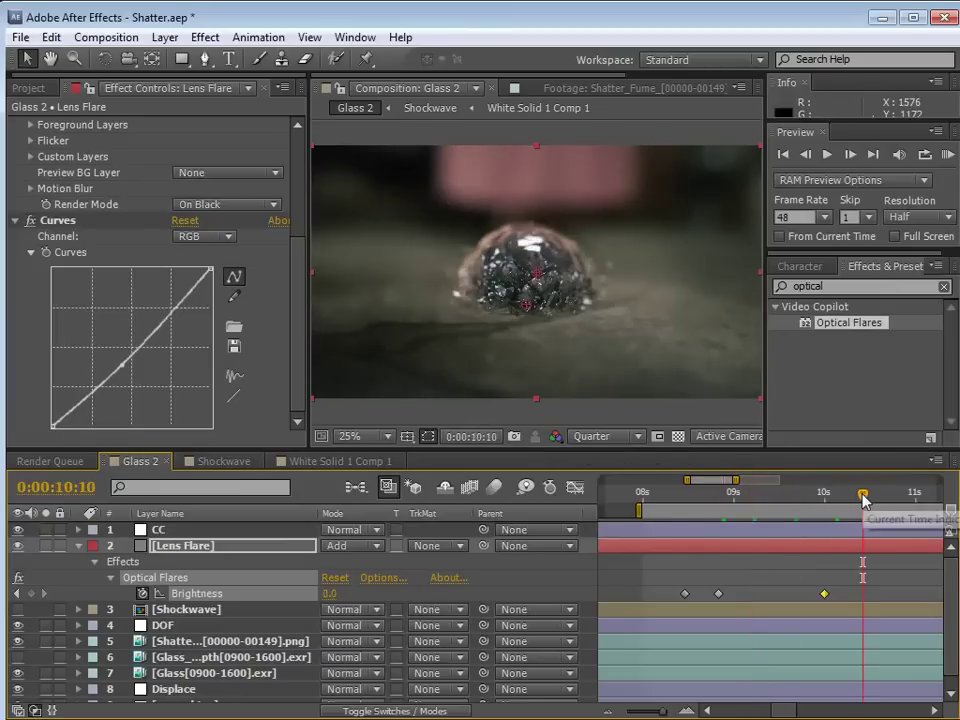
{"action": "left_click", "coordinate": [867, 578]}
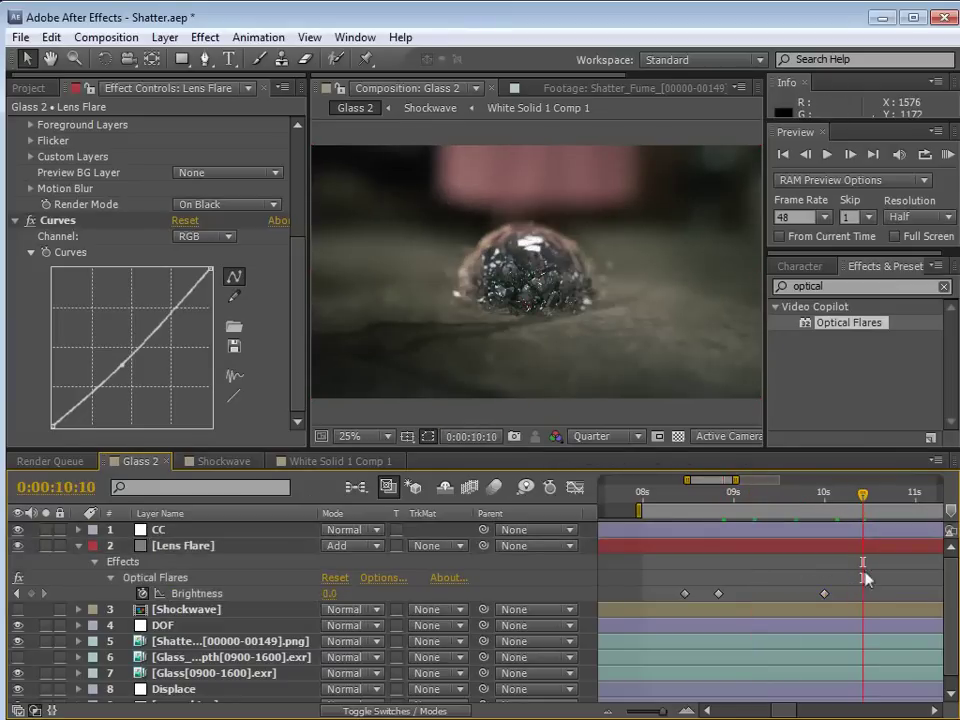
{"action": "left_click", "coordinate": [534, 407]}
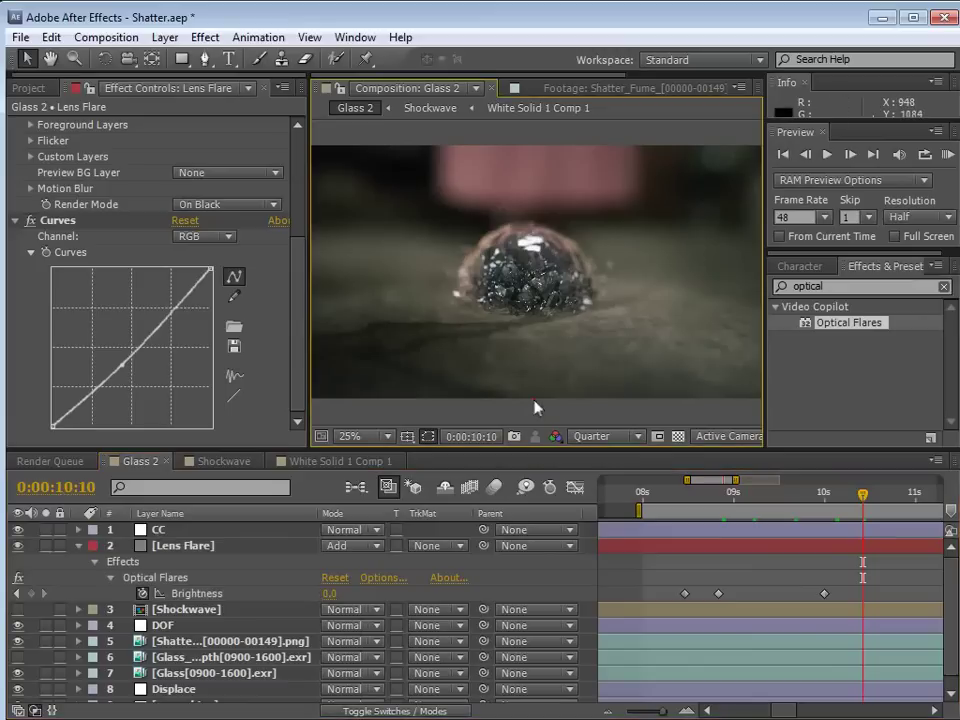